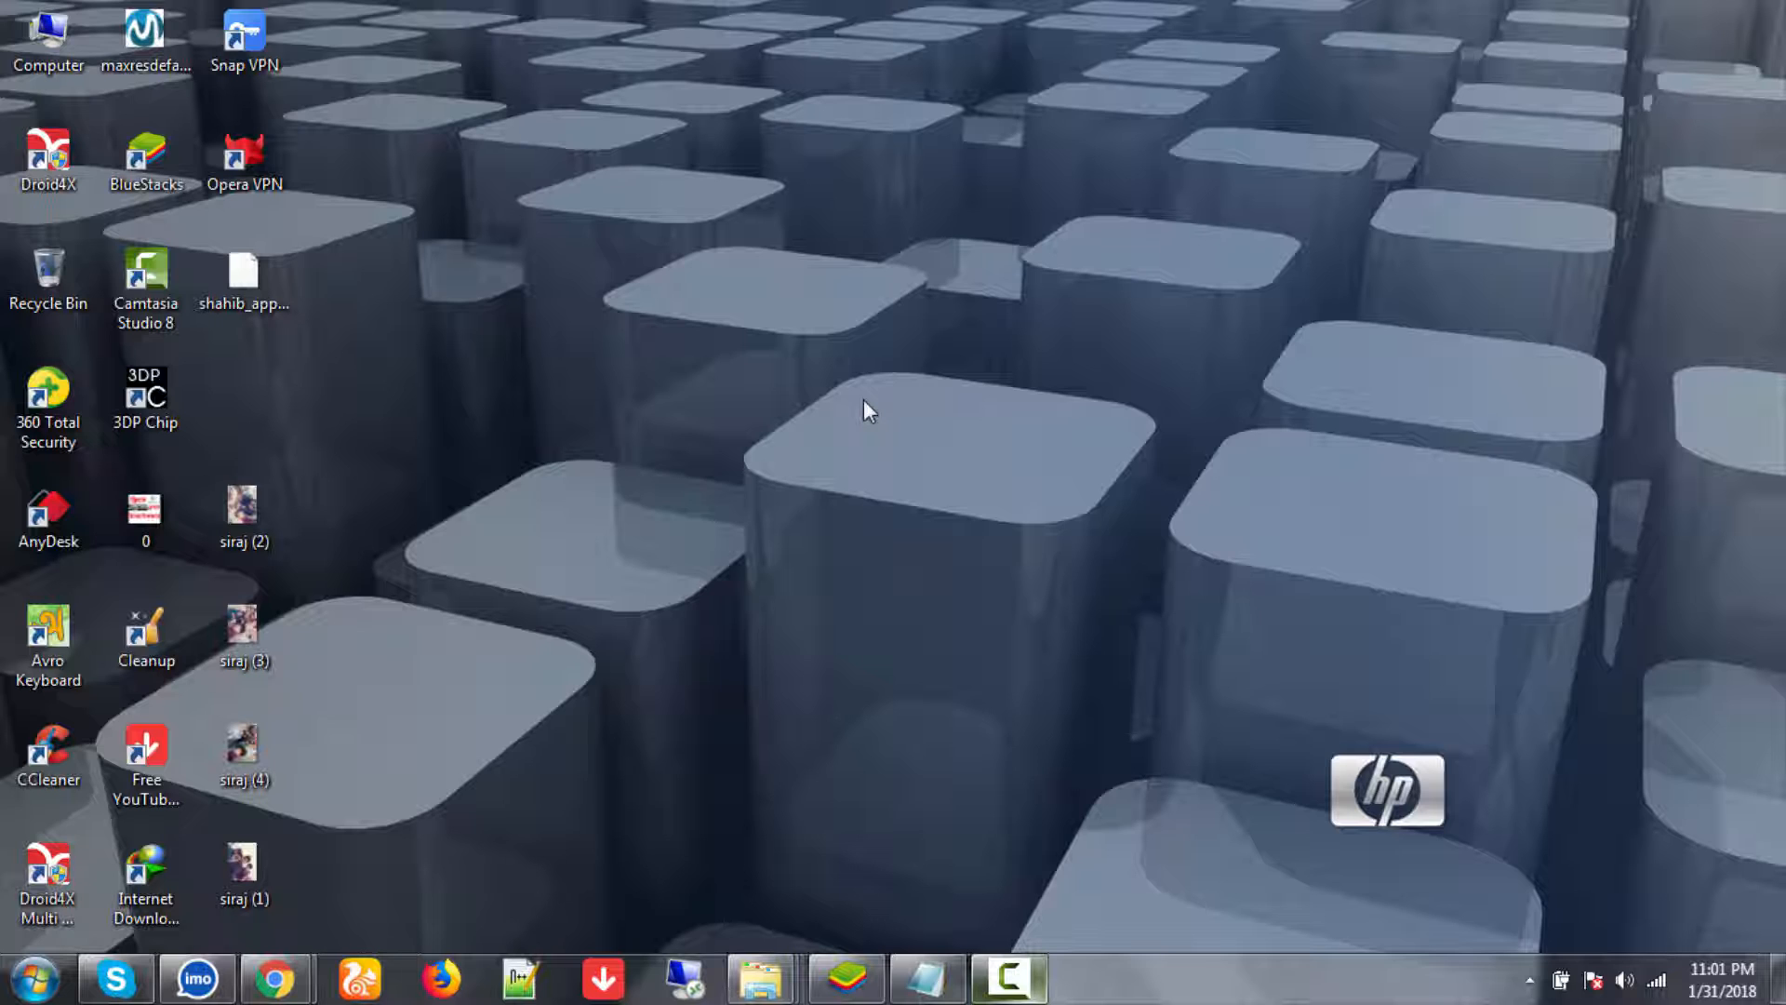
- Refresh the desktop several times, dismissing the Windows colour-scheme warnings
right_click(714, 359)
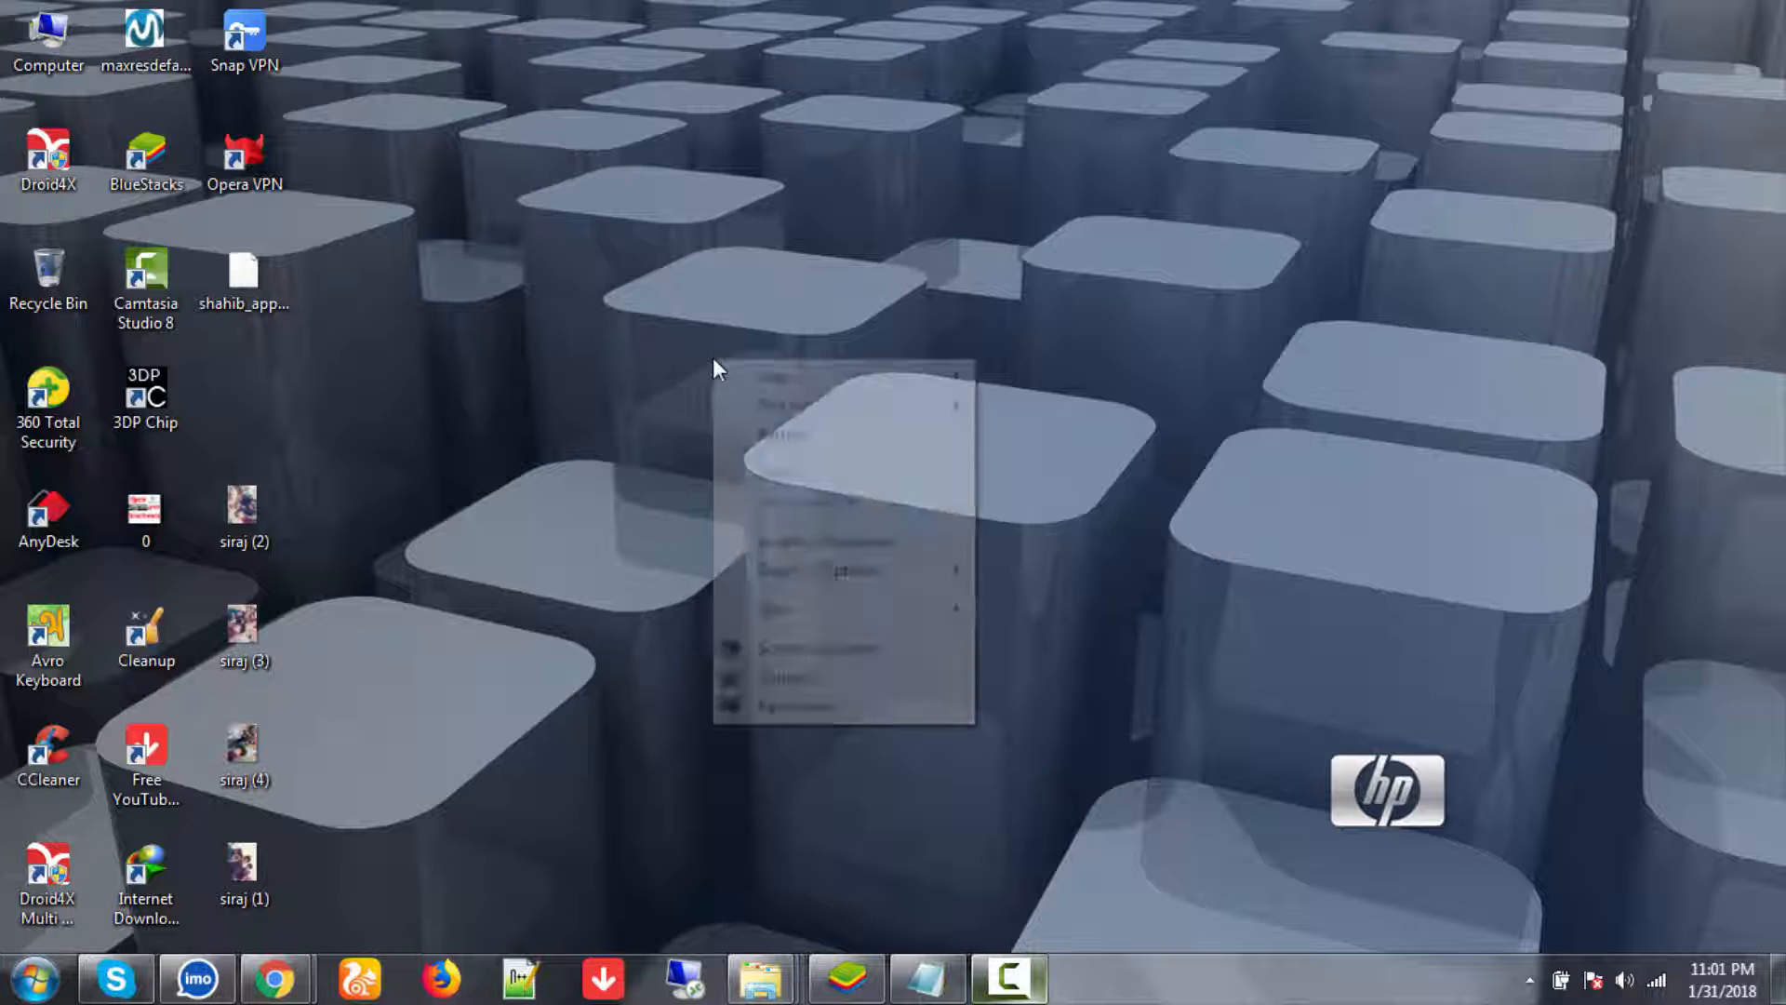
click(759, 433)
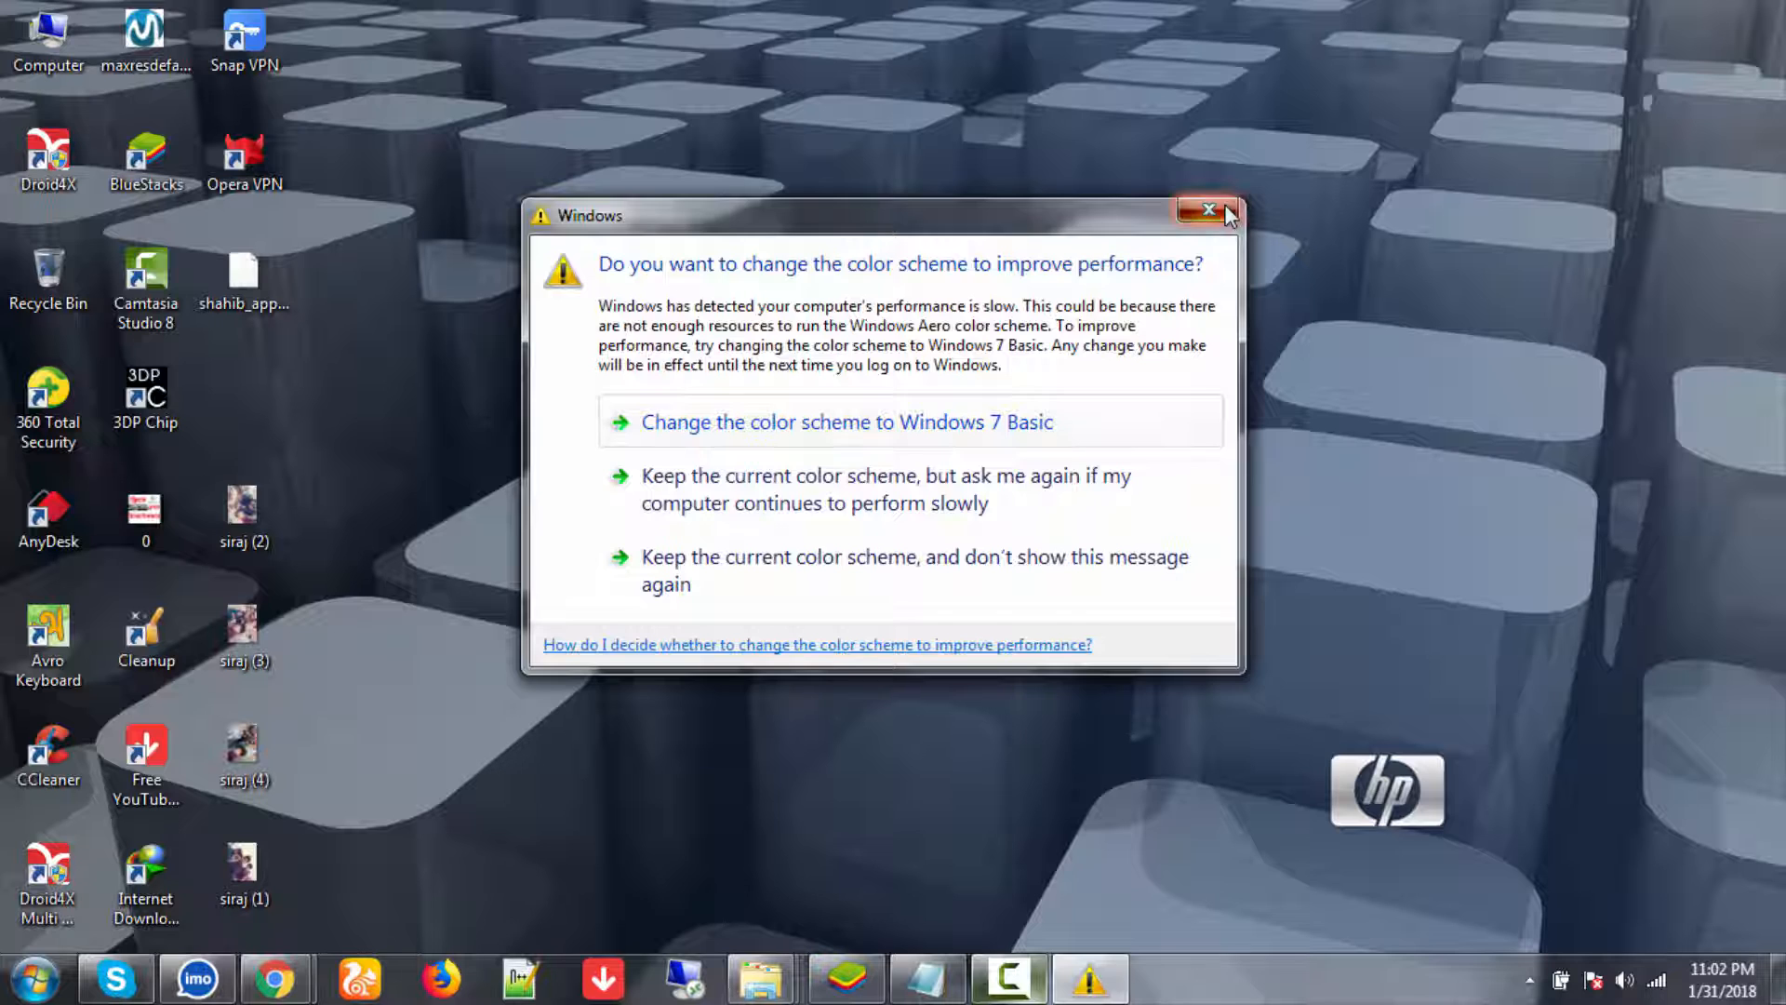
click(1213, 213)
right_click(1164, 209)
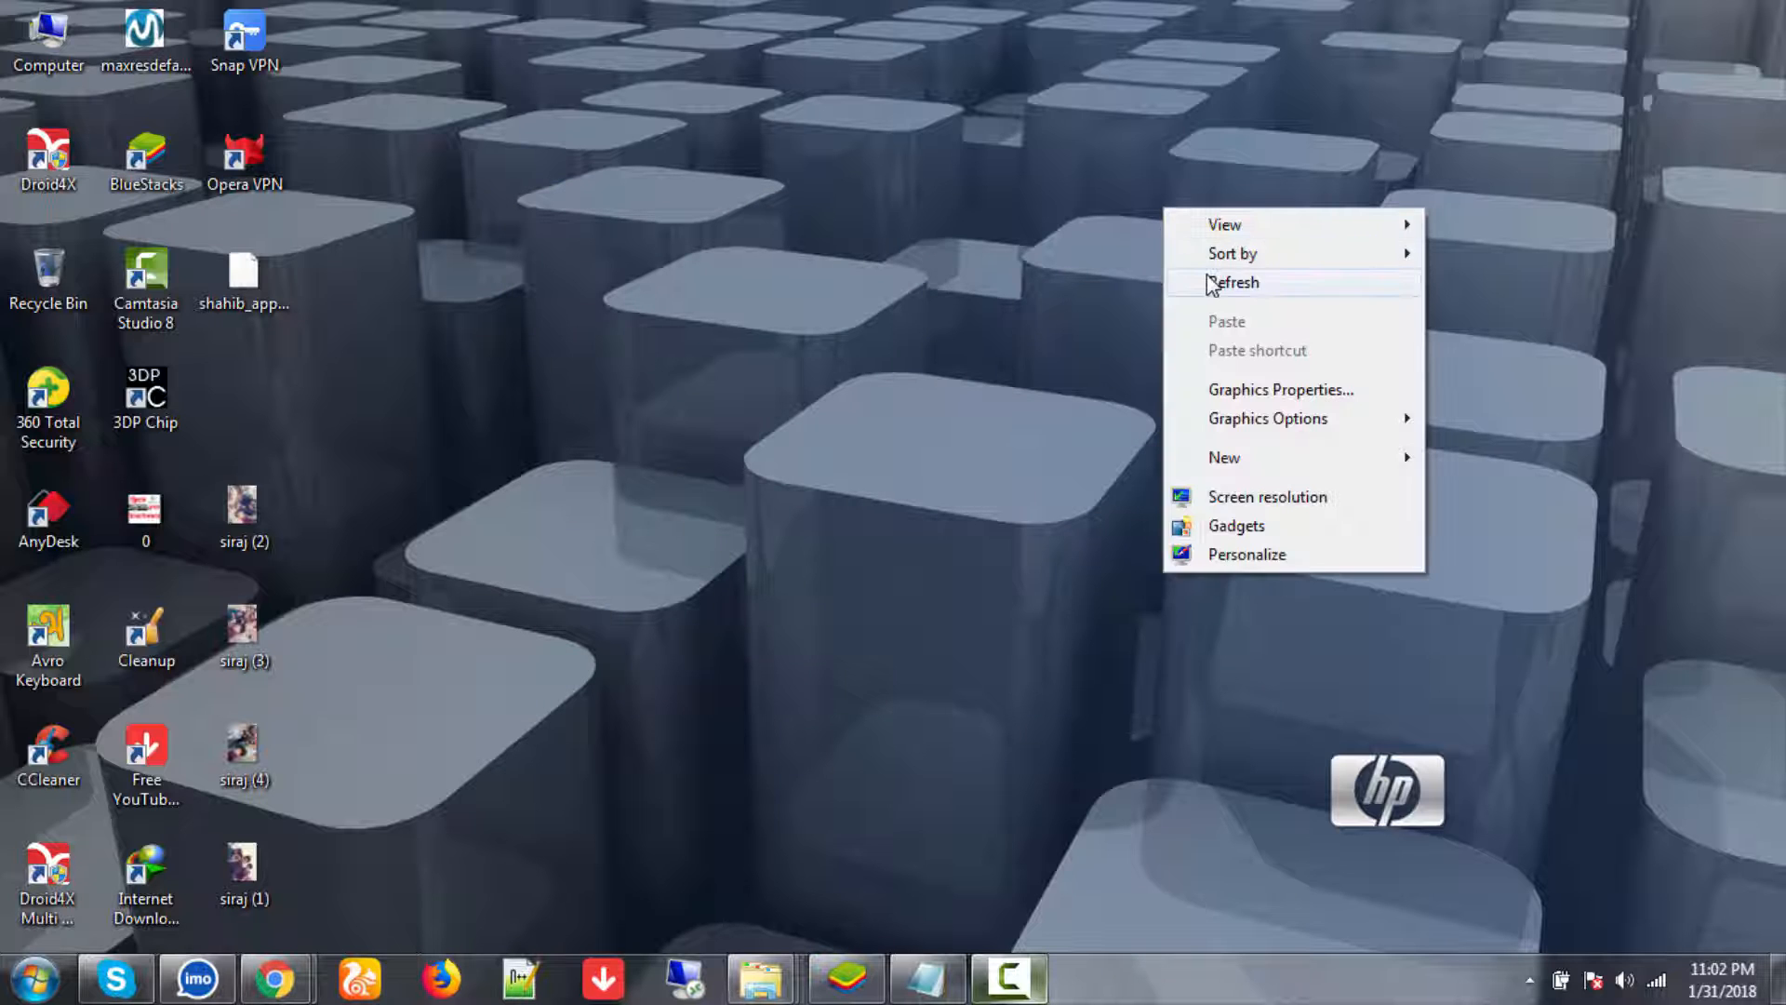
click(1210, 281)
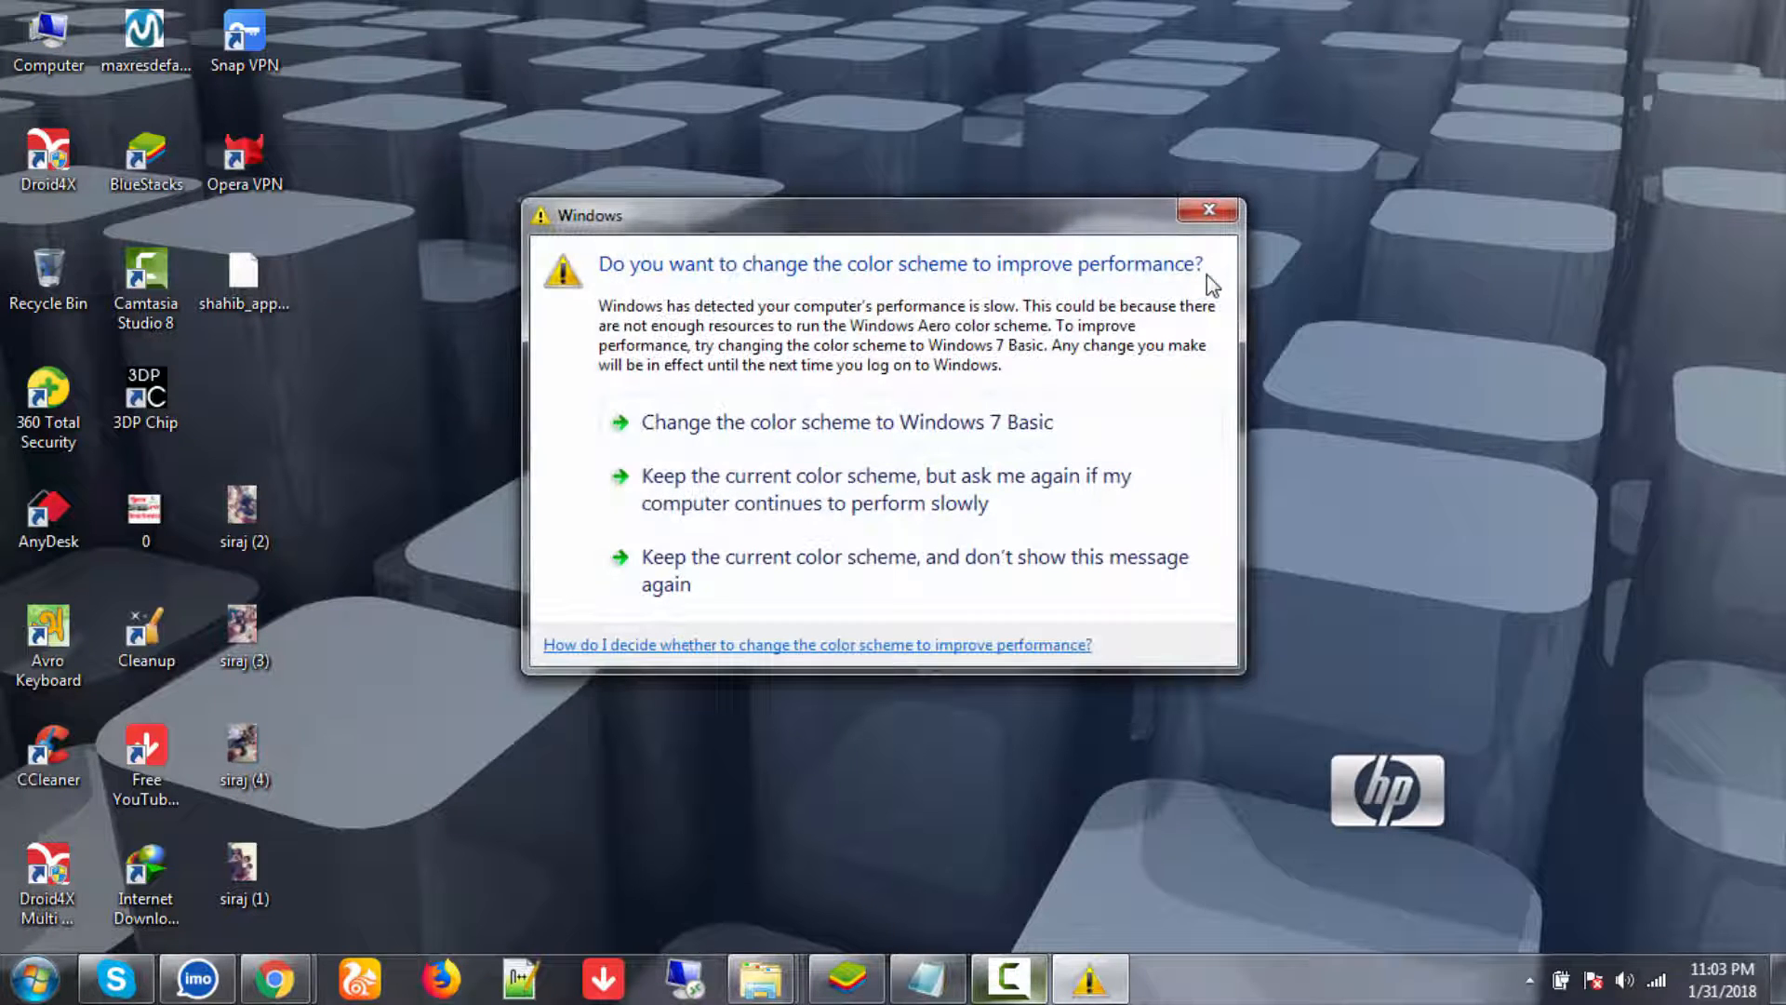
click(1200, 210)
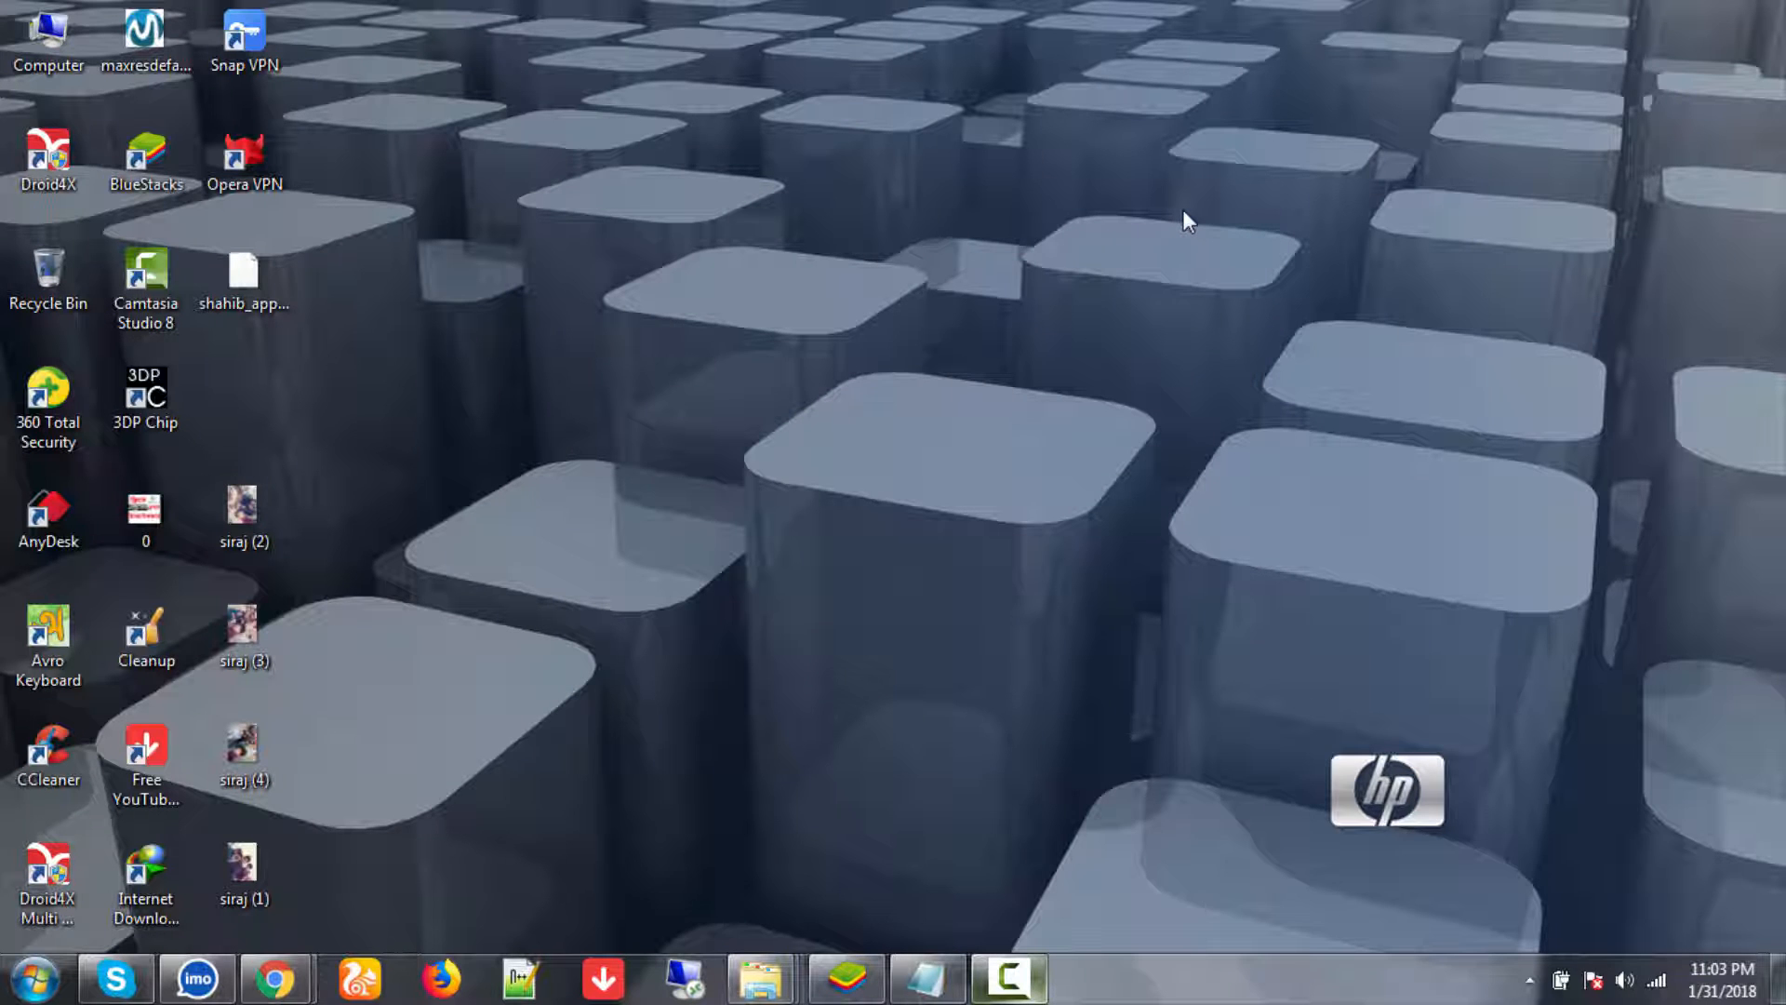
right_click(1182, 210)
click(1230, 282)
right_click(884, 279)
click(921, 352)
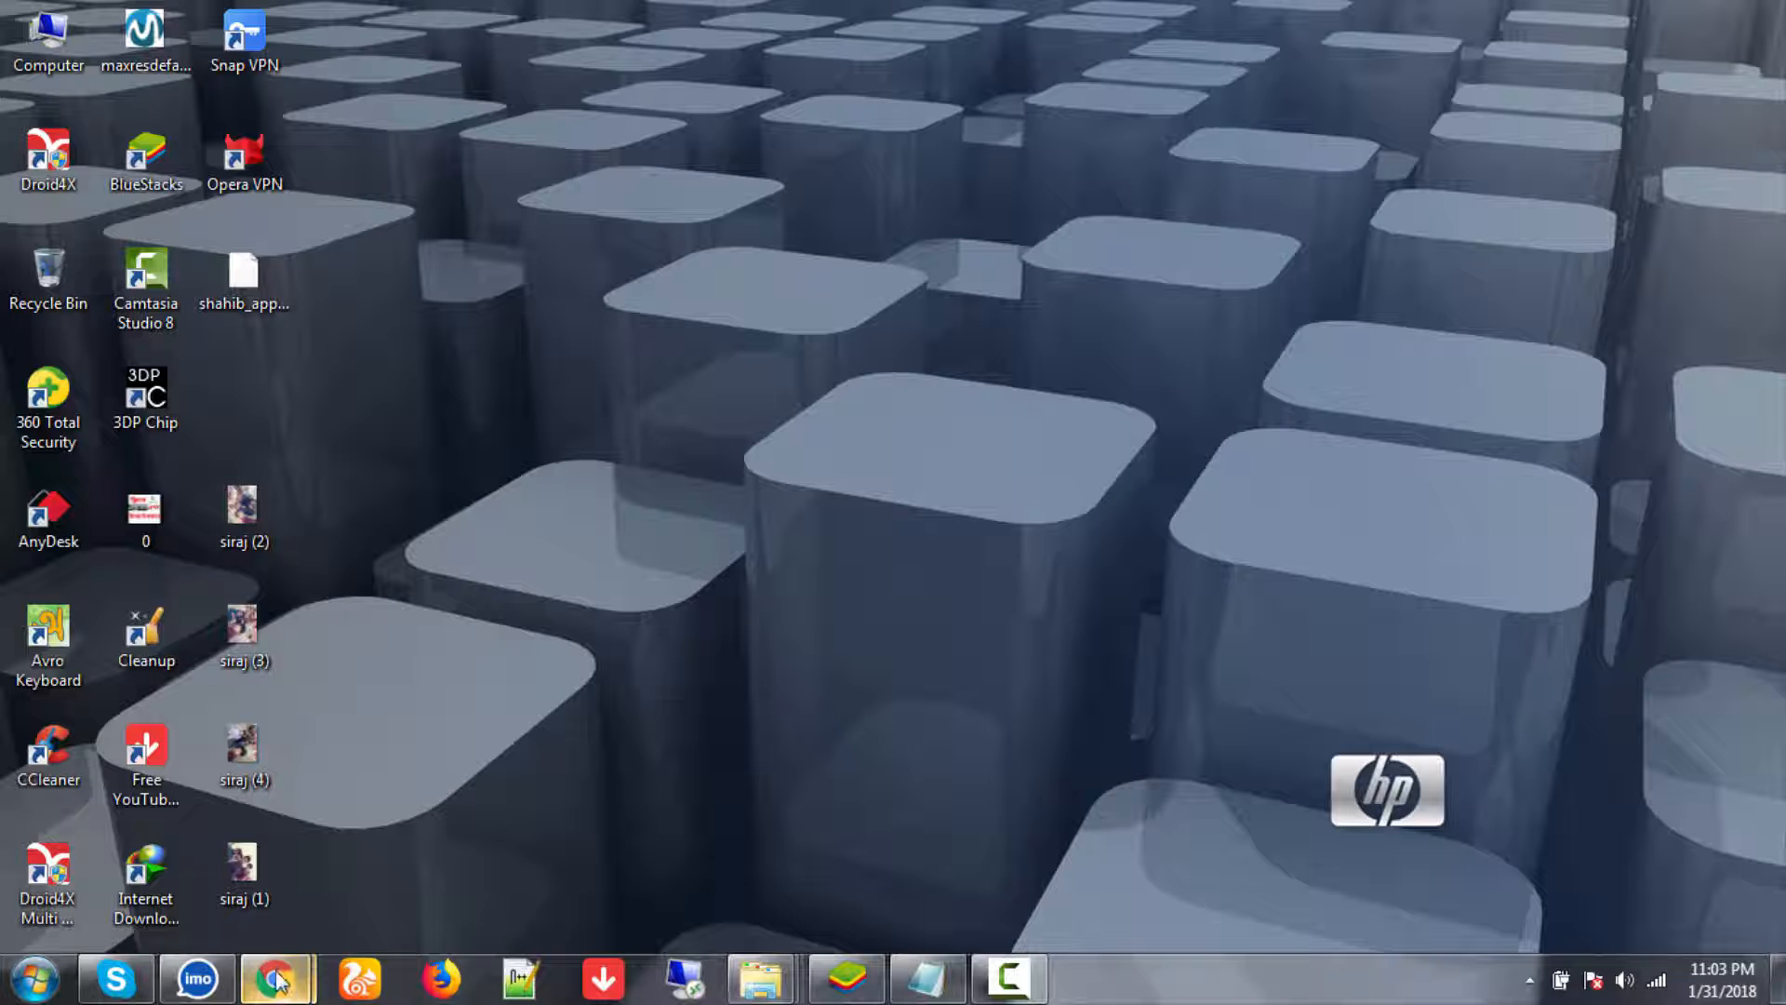
- Bring the Chrome window with the AdMob page to the front
mouse_move(279, 981)
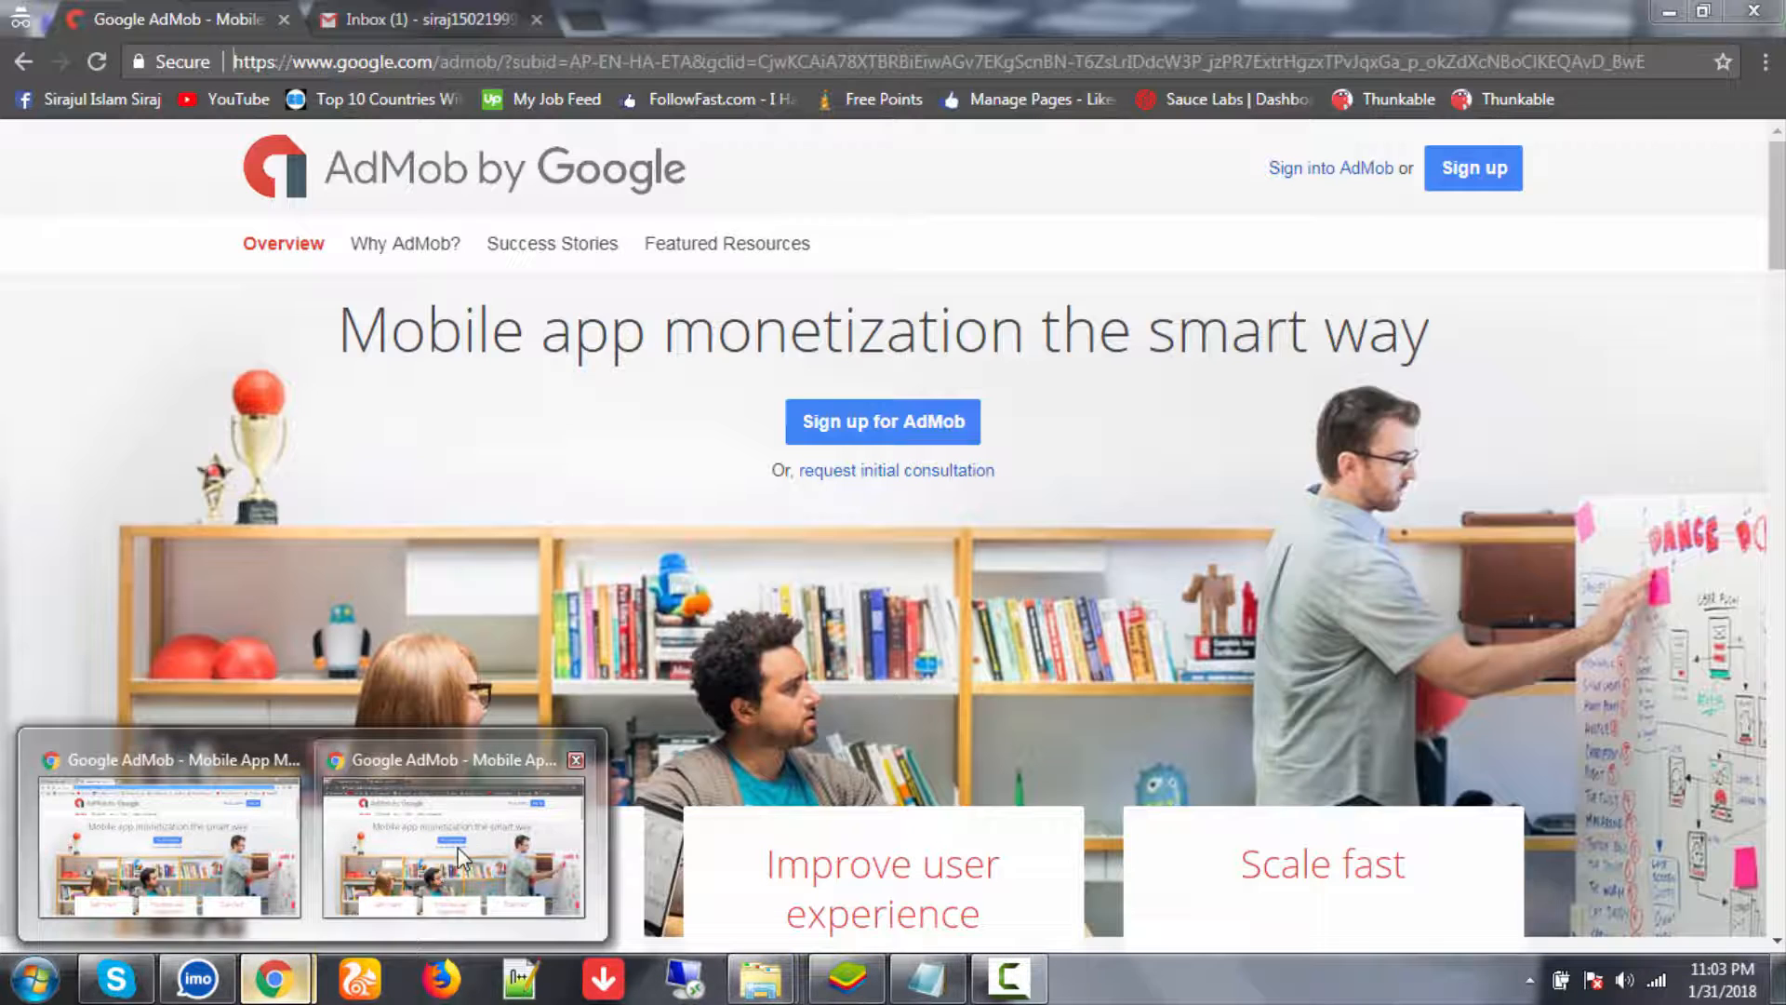
click(428, 876)
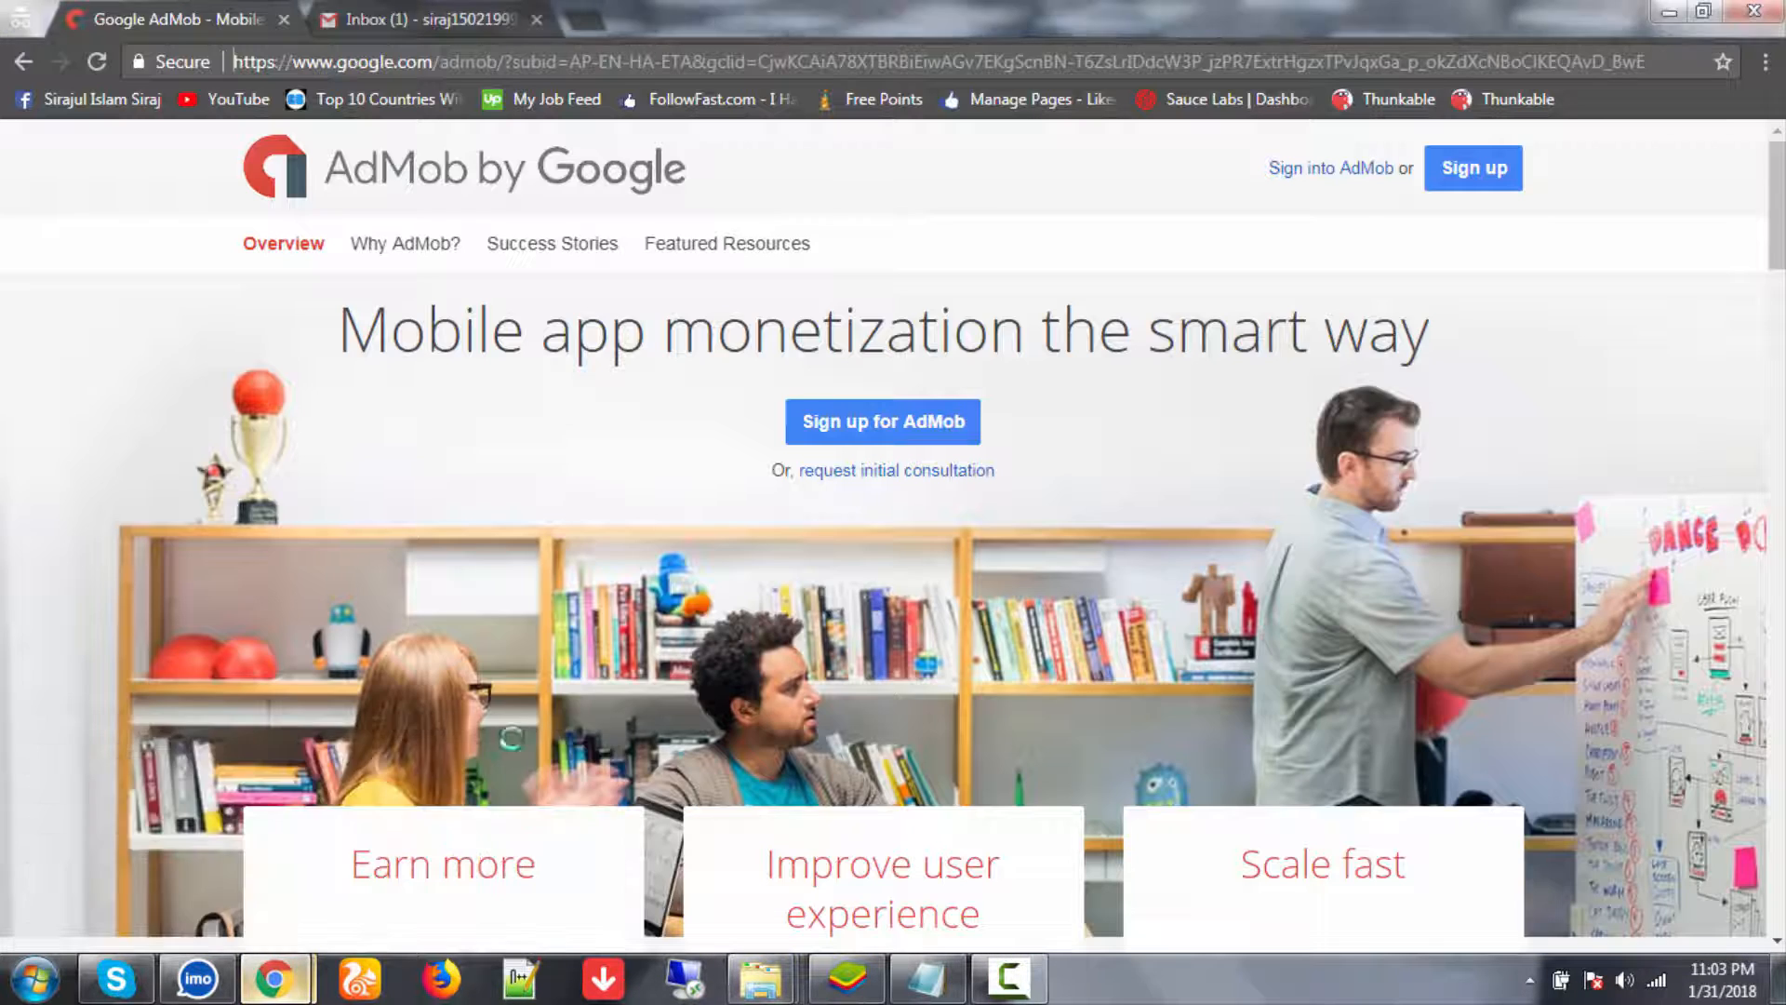
click(411, 19)
click(192, 21)
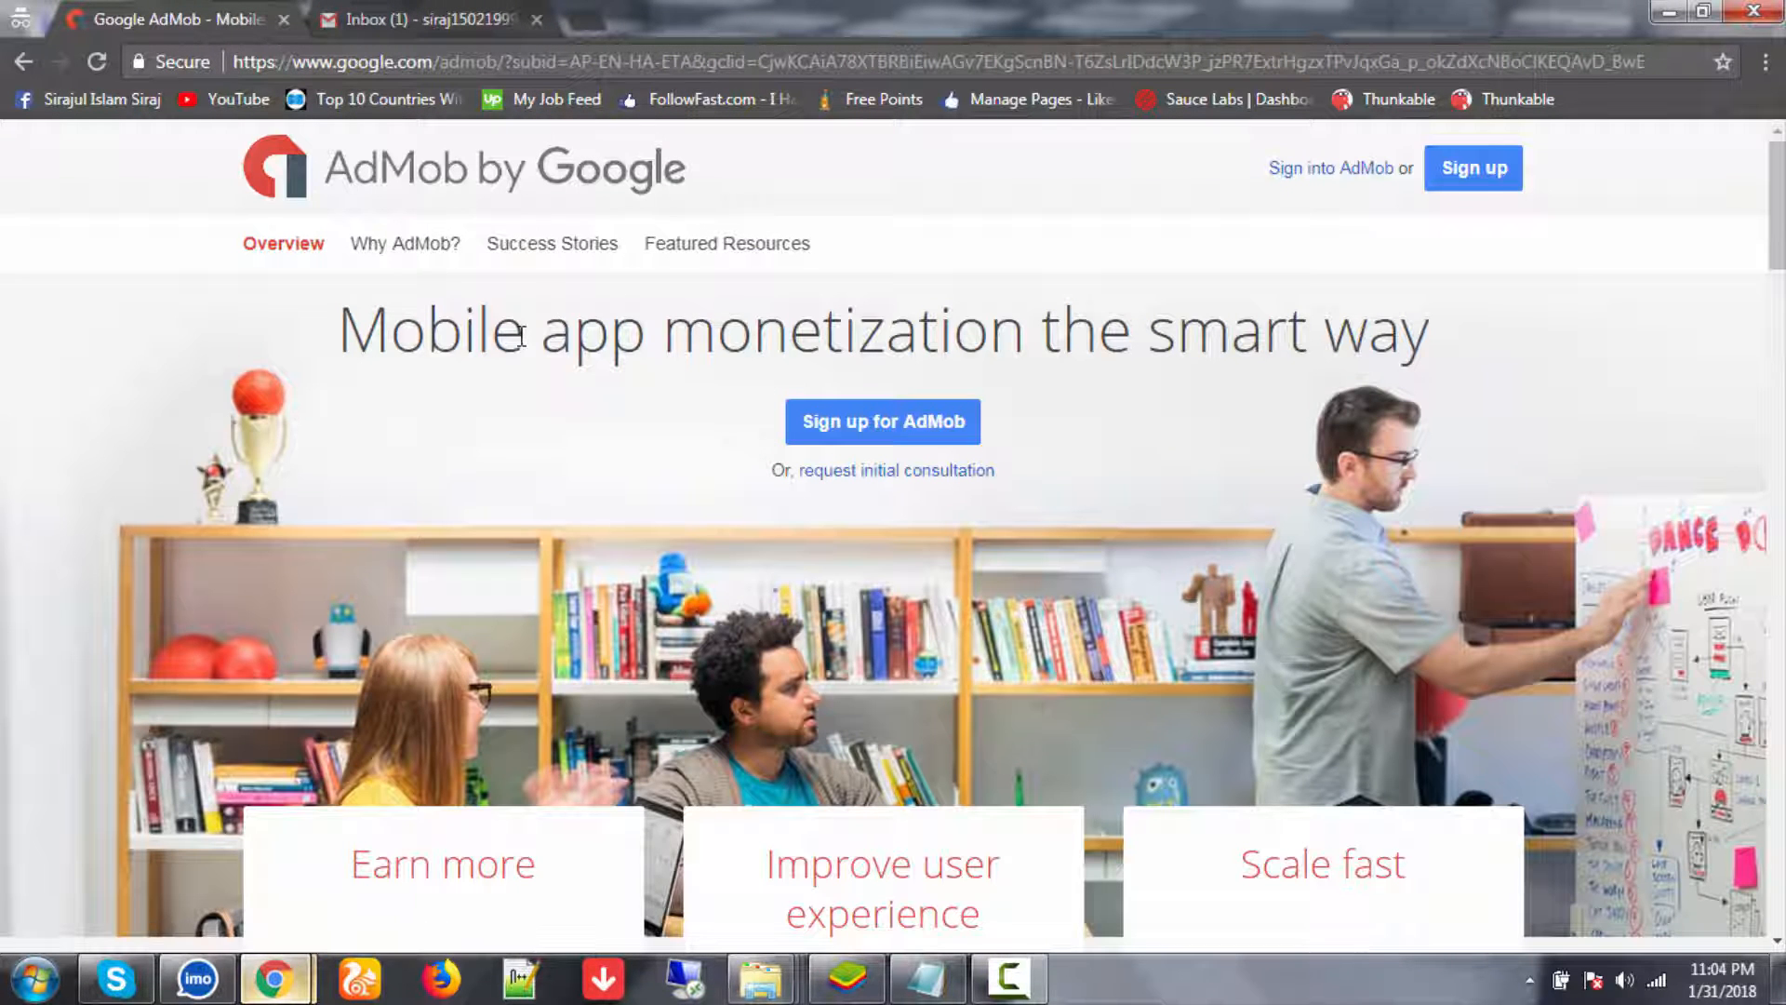
scroll(574, 326, down, 2)
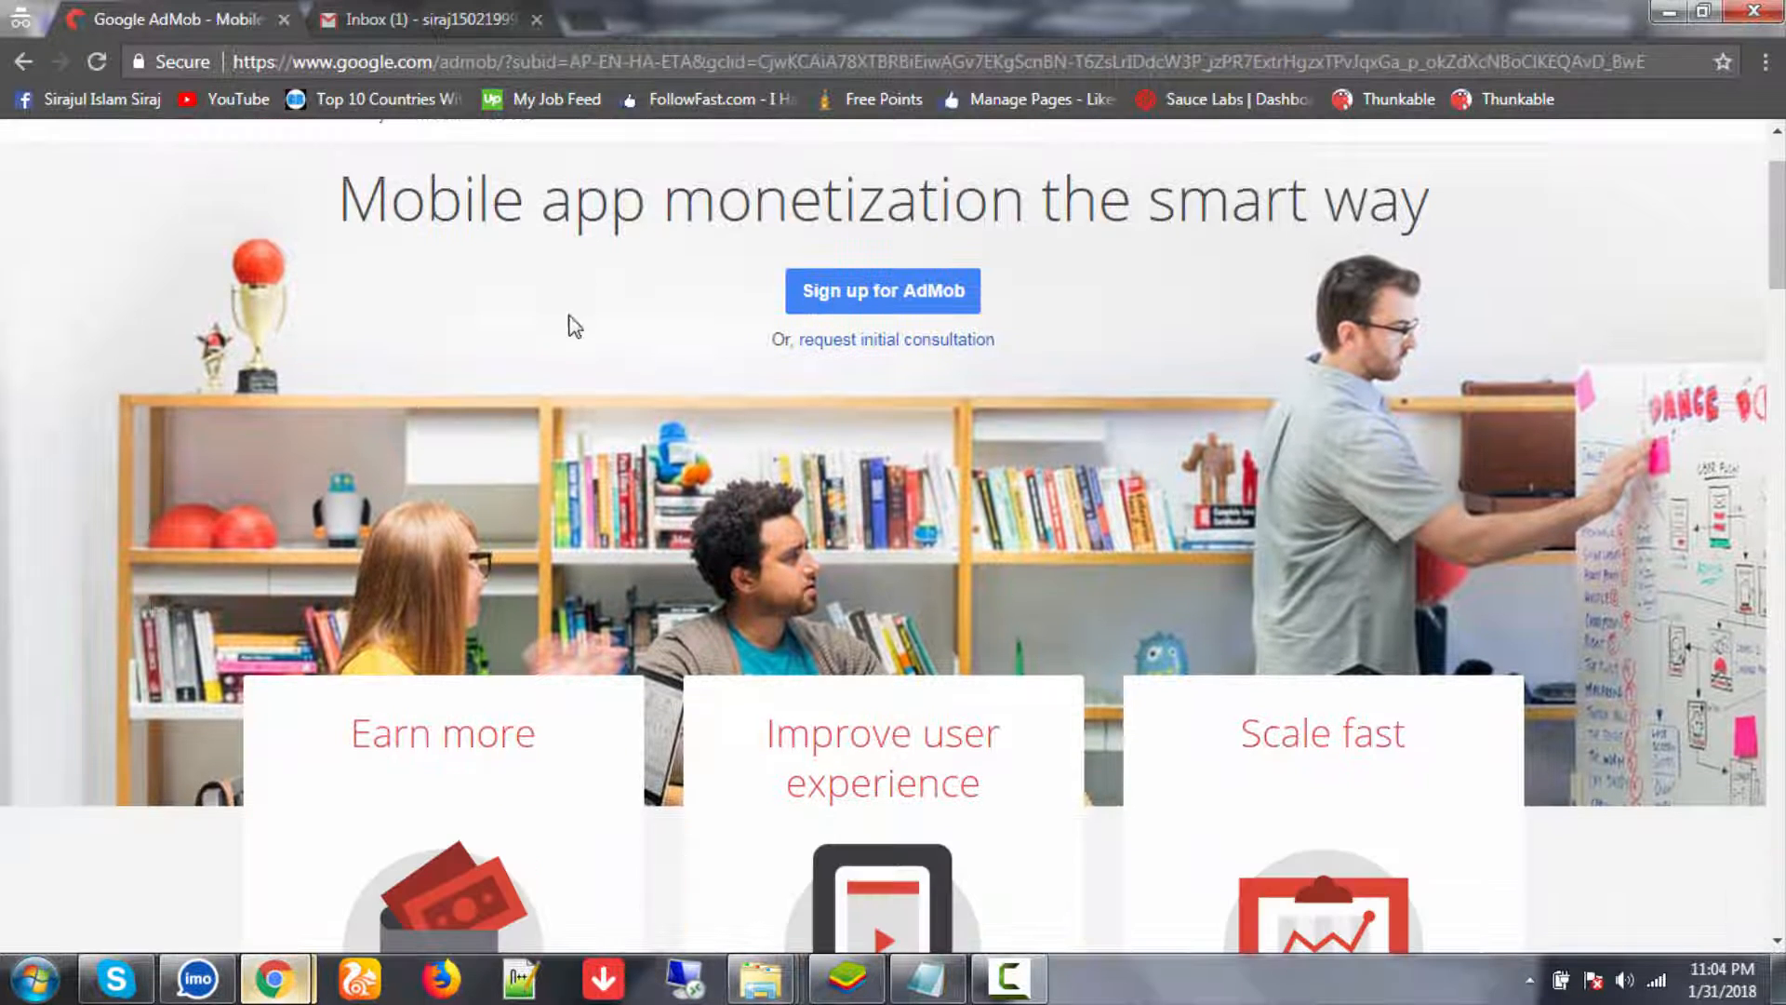
scroll(569, 316, up, 2)
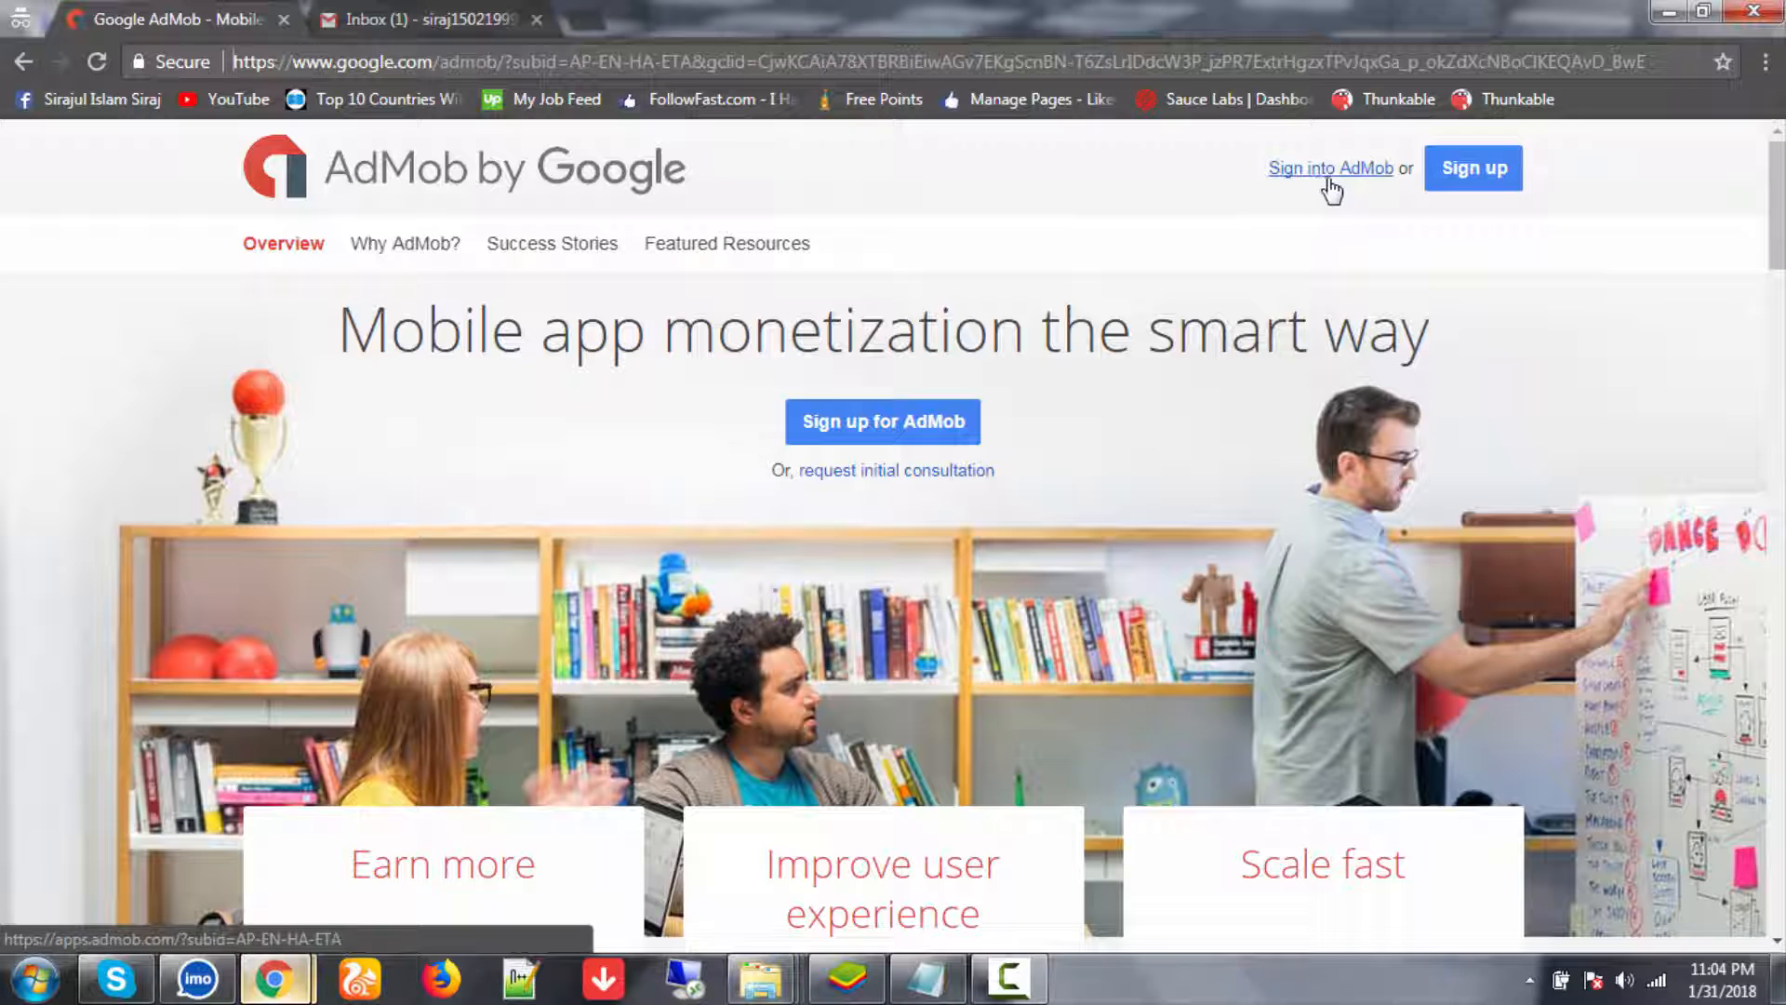
- Sign in to AdMob with the Google account password, then check the Gmail tab
click(1477, 172)
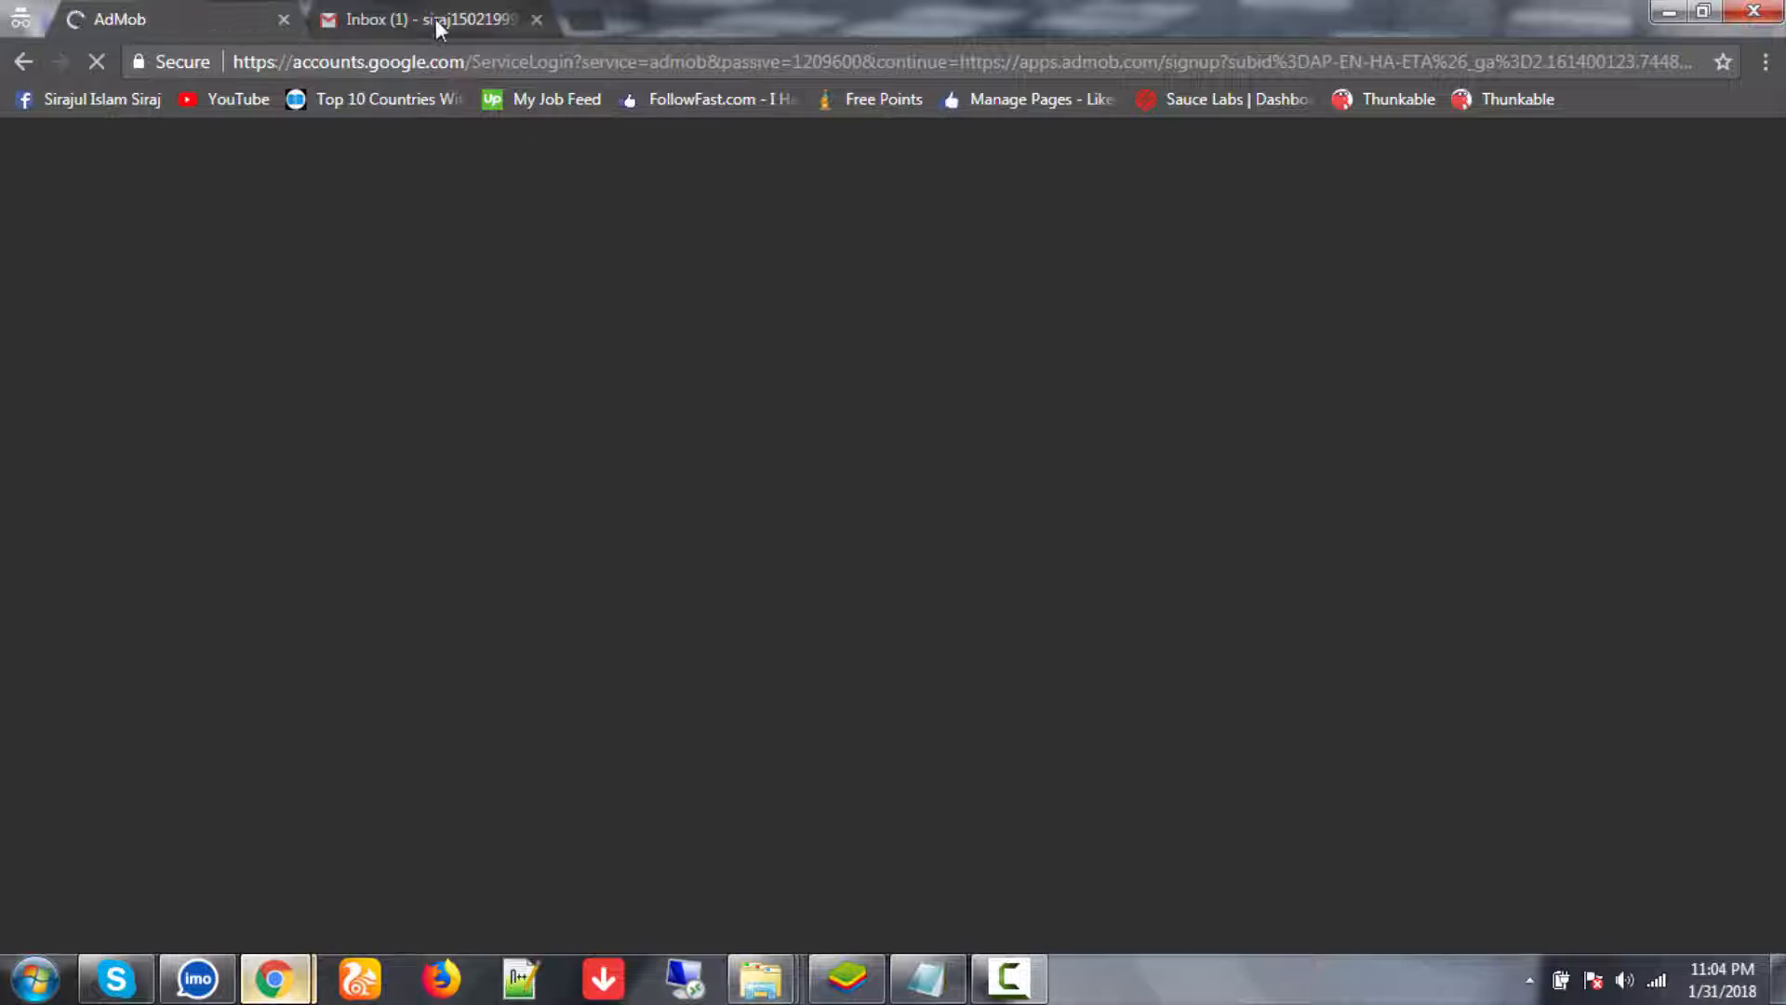
click(435, 20)
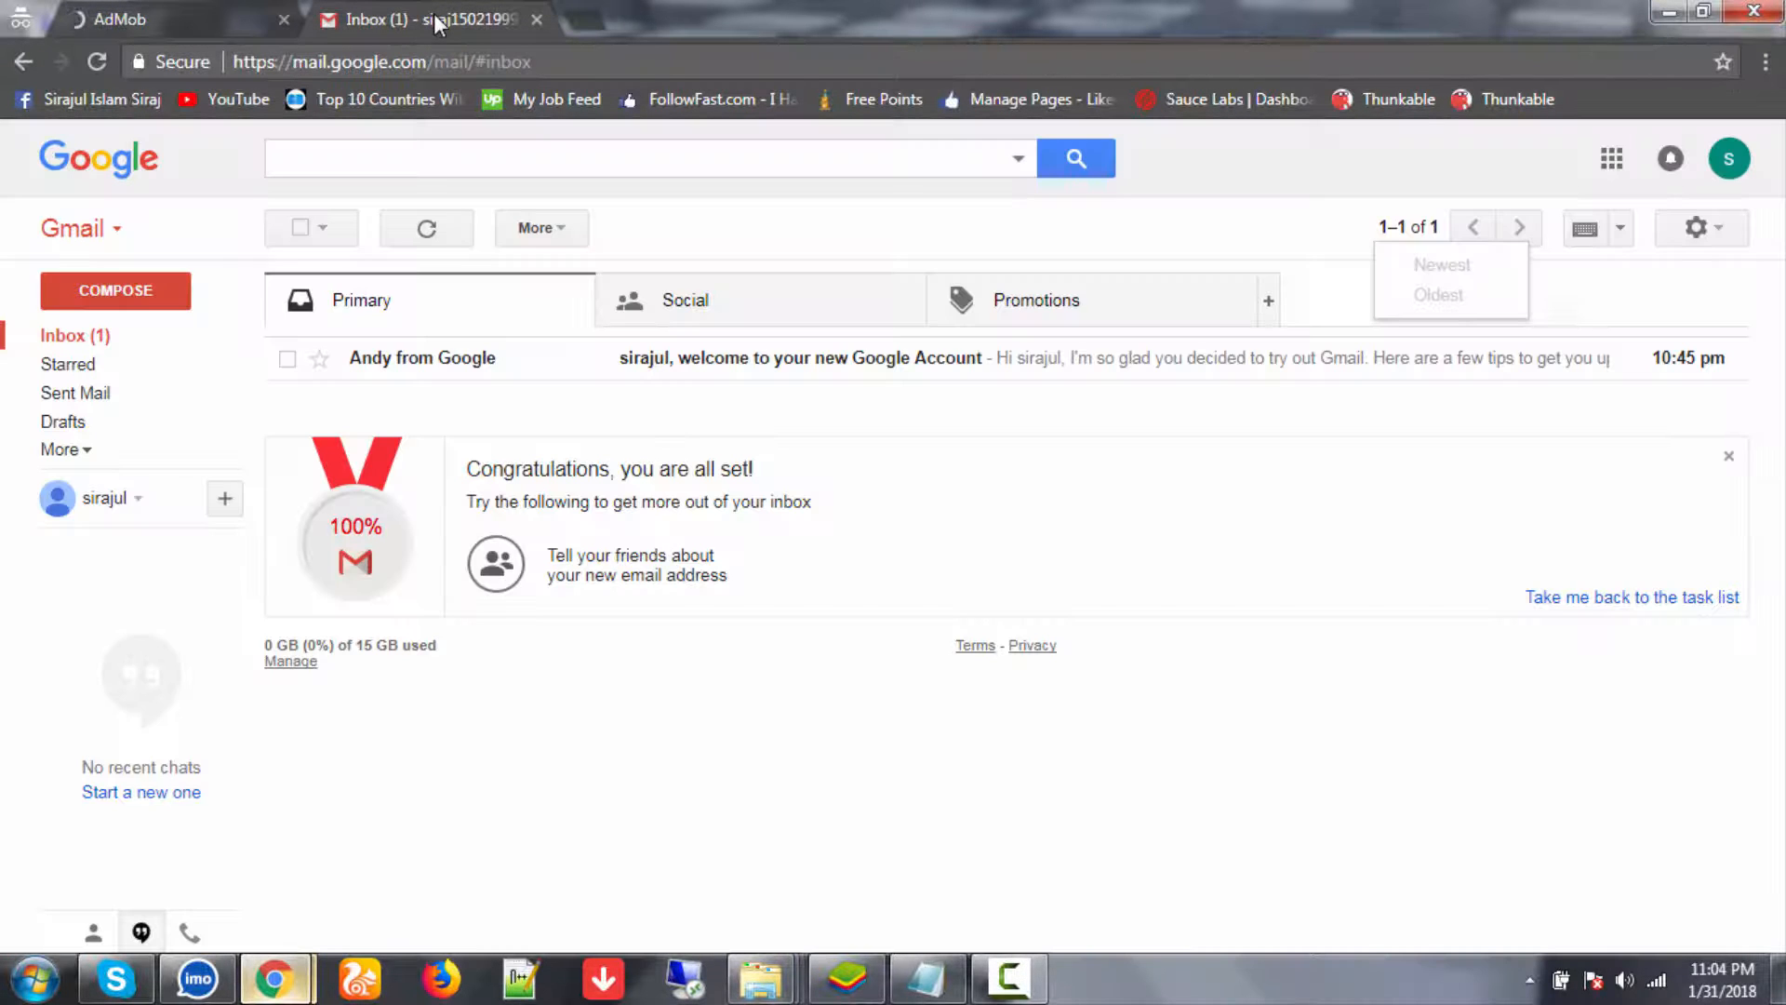
click(175, 15)
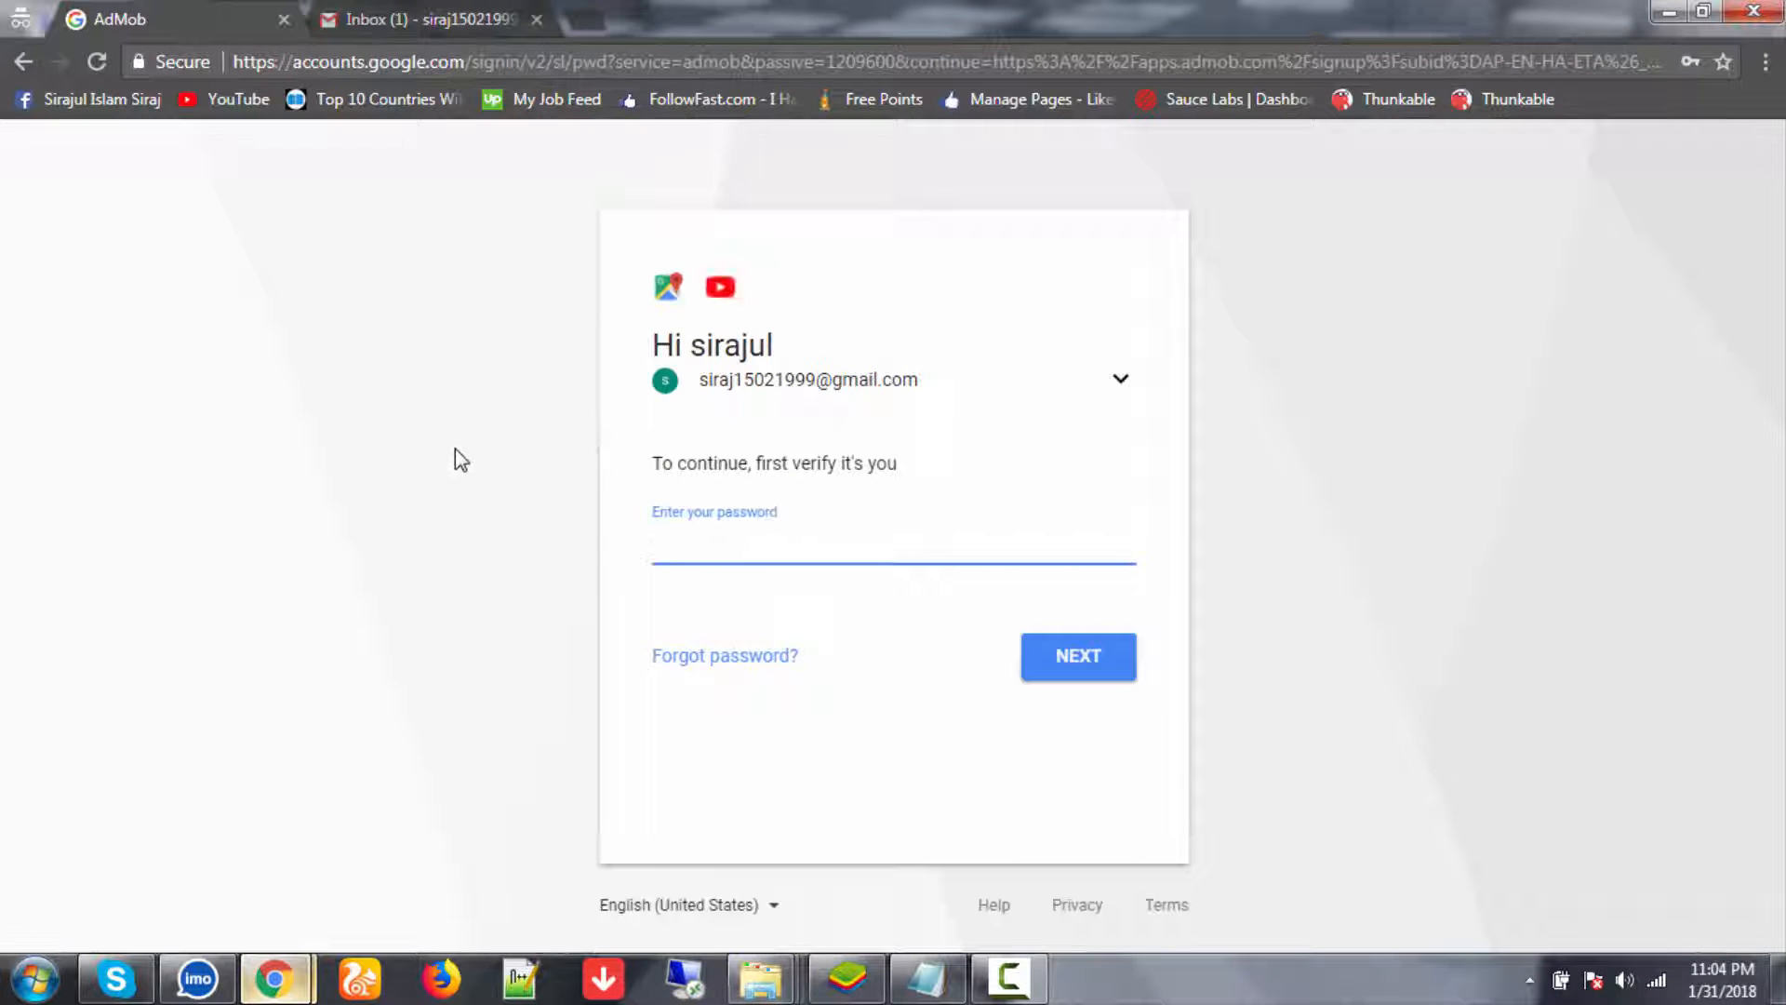
click(755, 550)
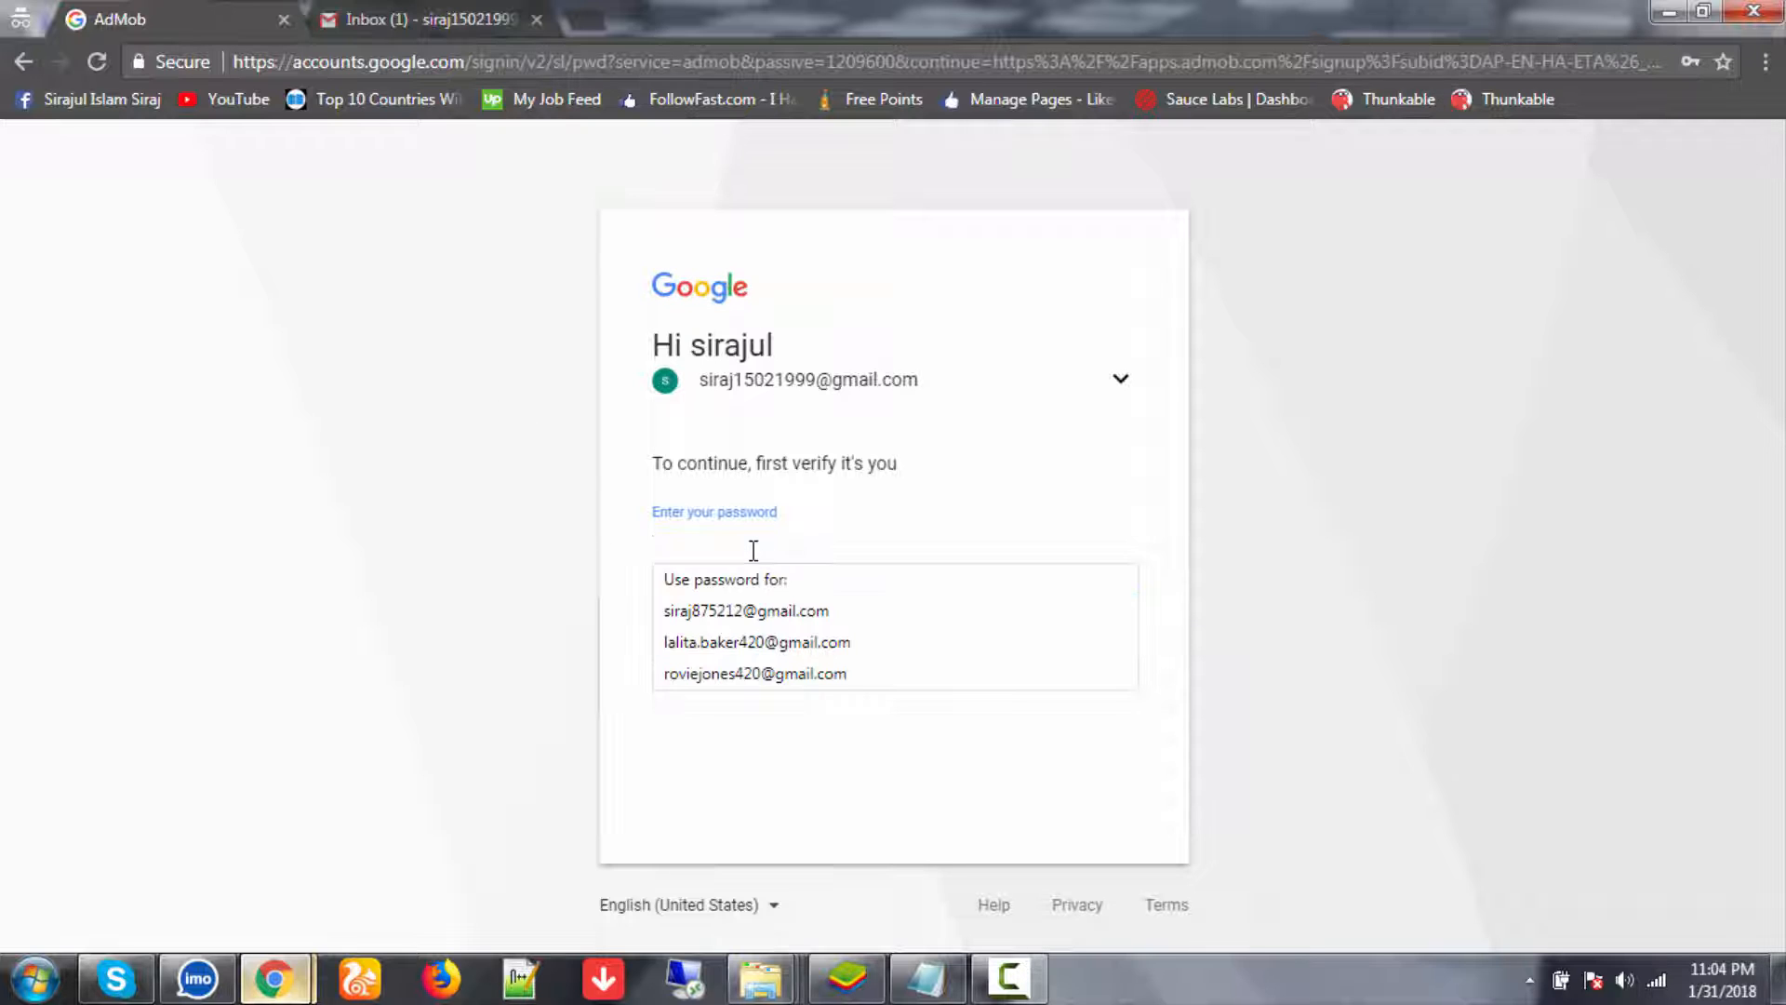
text(•)
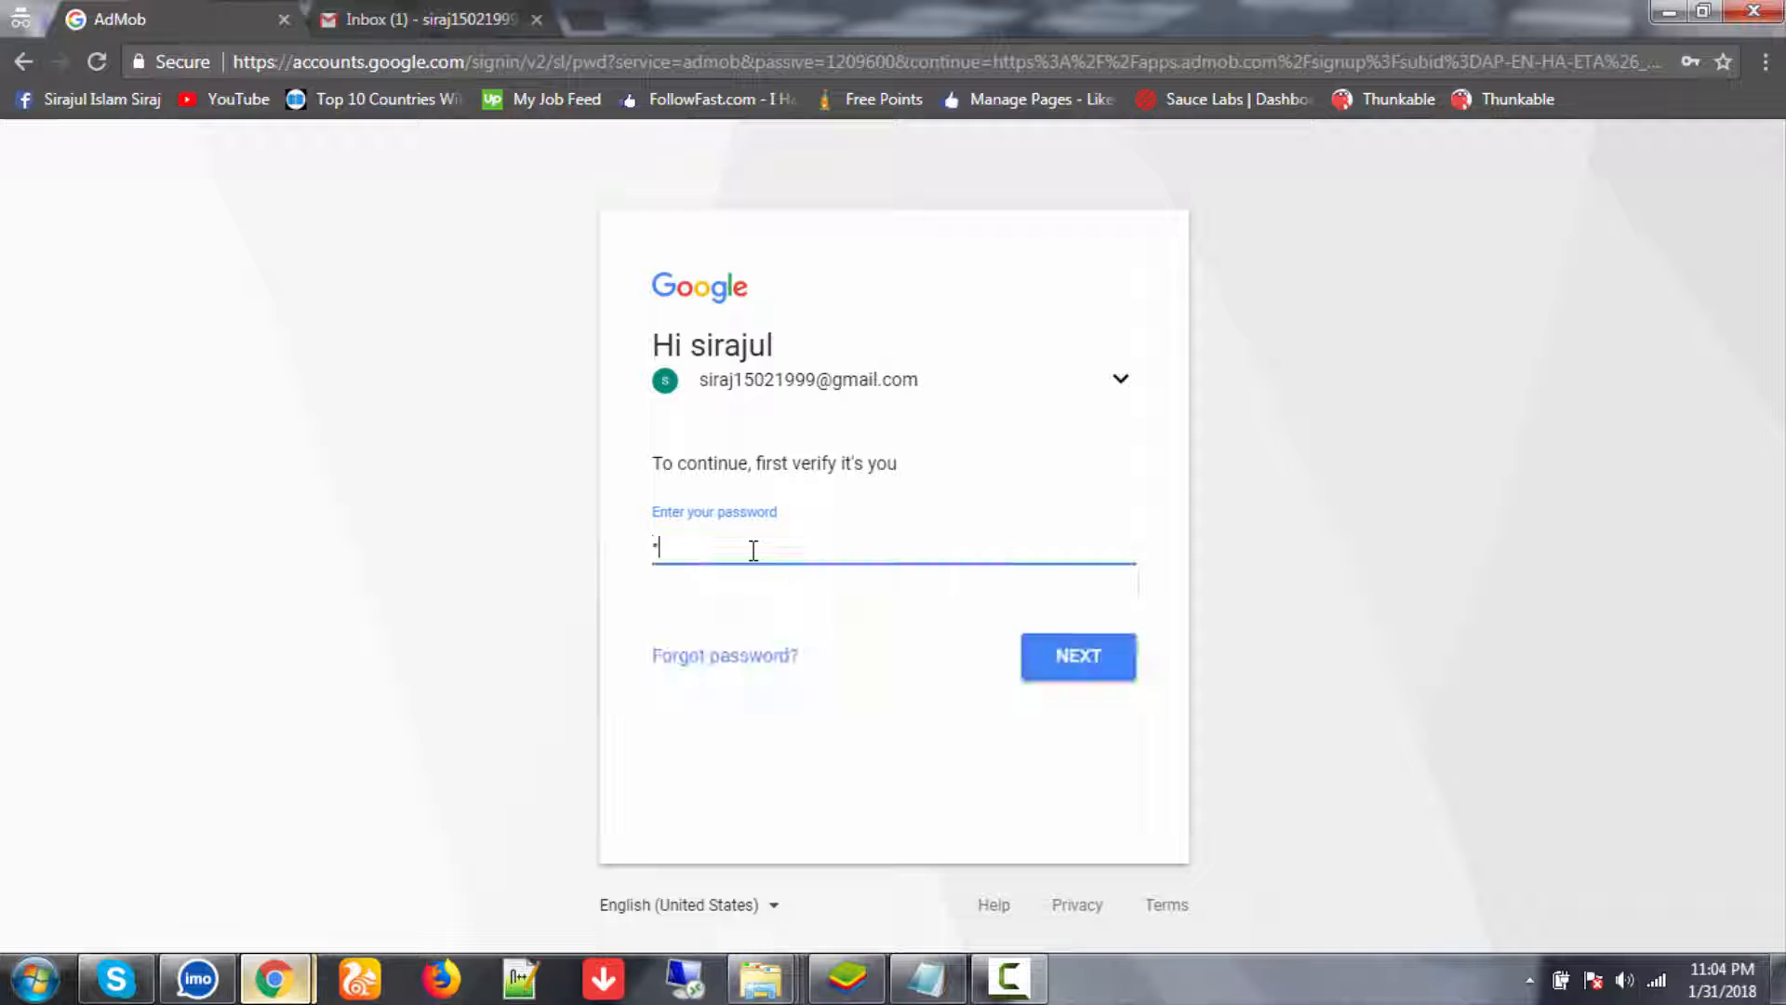
text(•••)
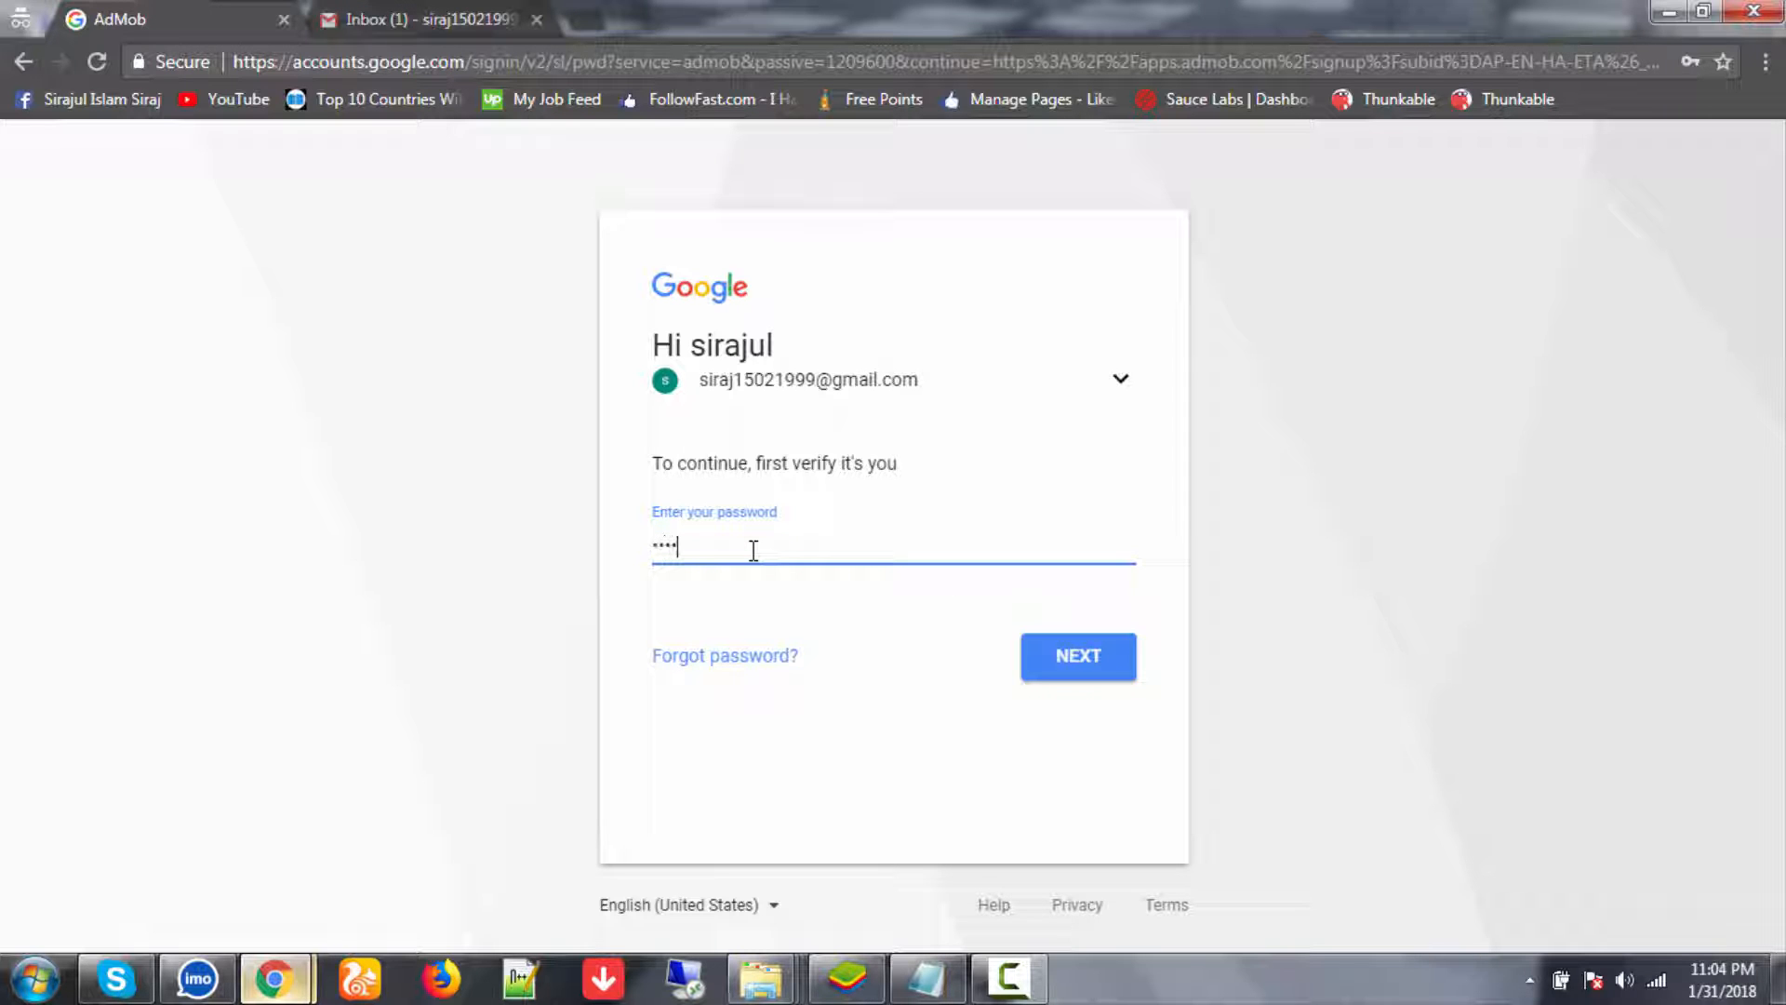
text(••••••••••)
key(Return)
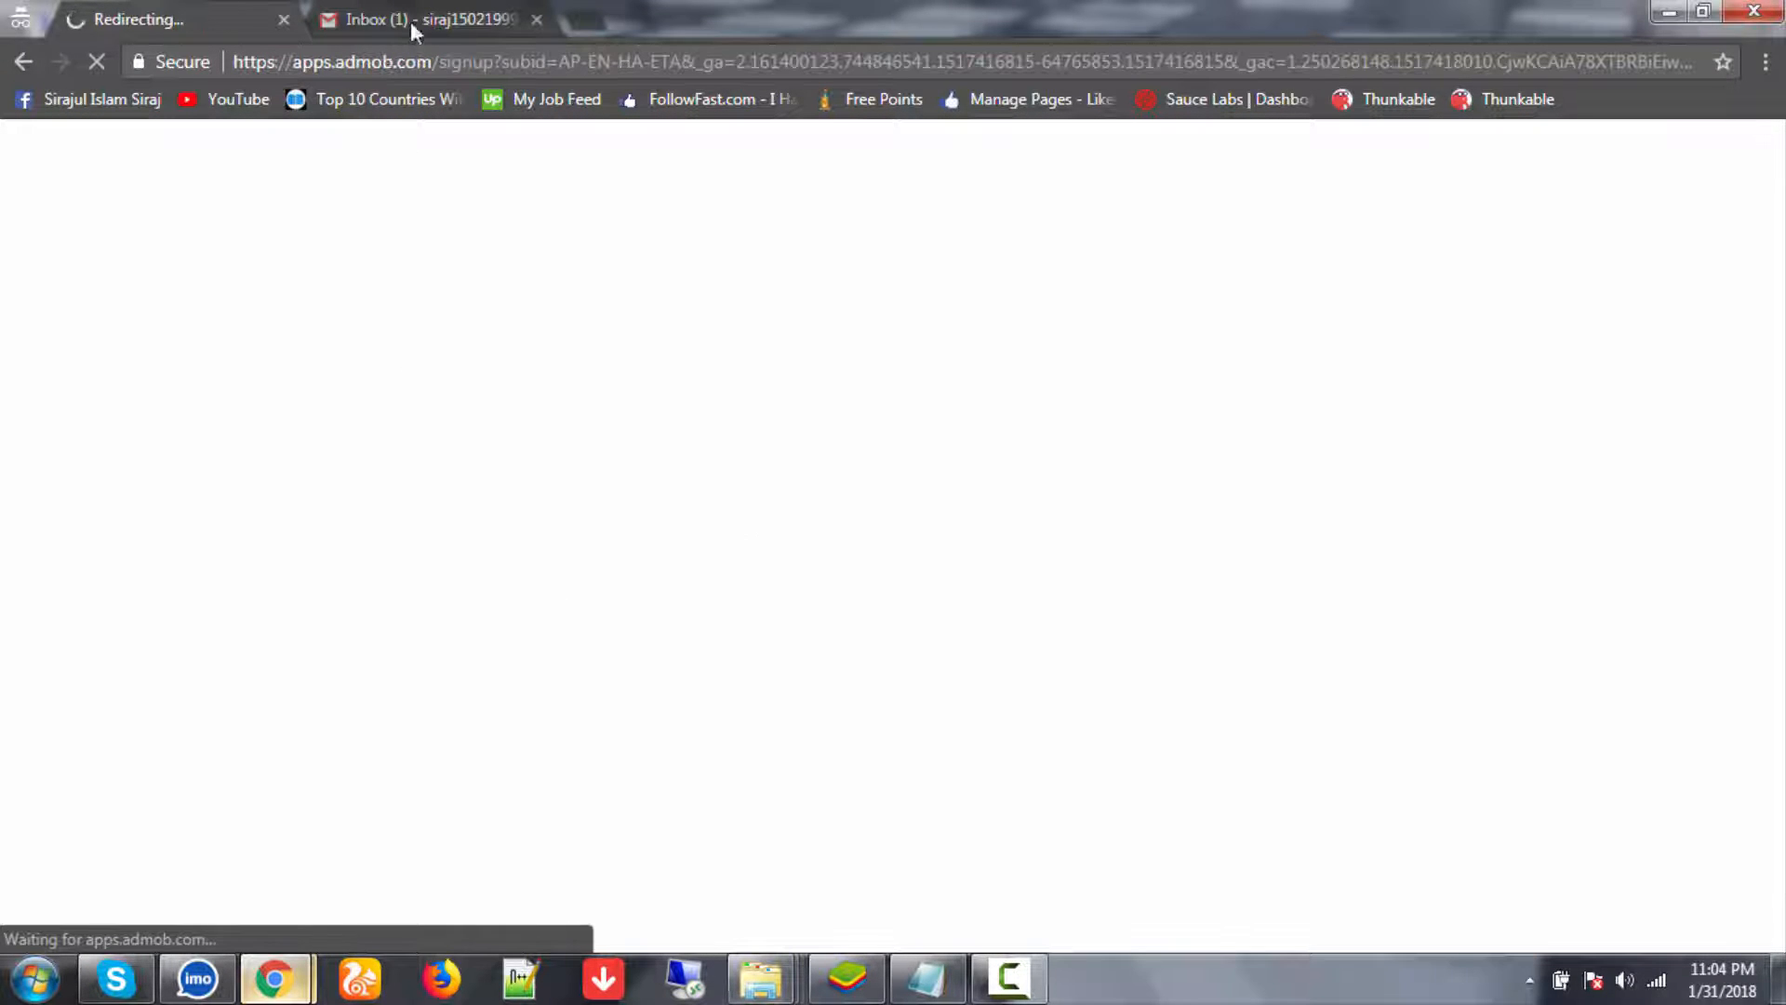
click(411, 16)
- Set the new AdMob account's country to Bangladesh
click(152, 20)
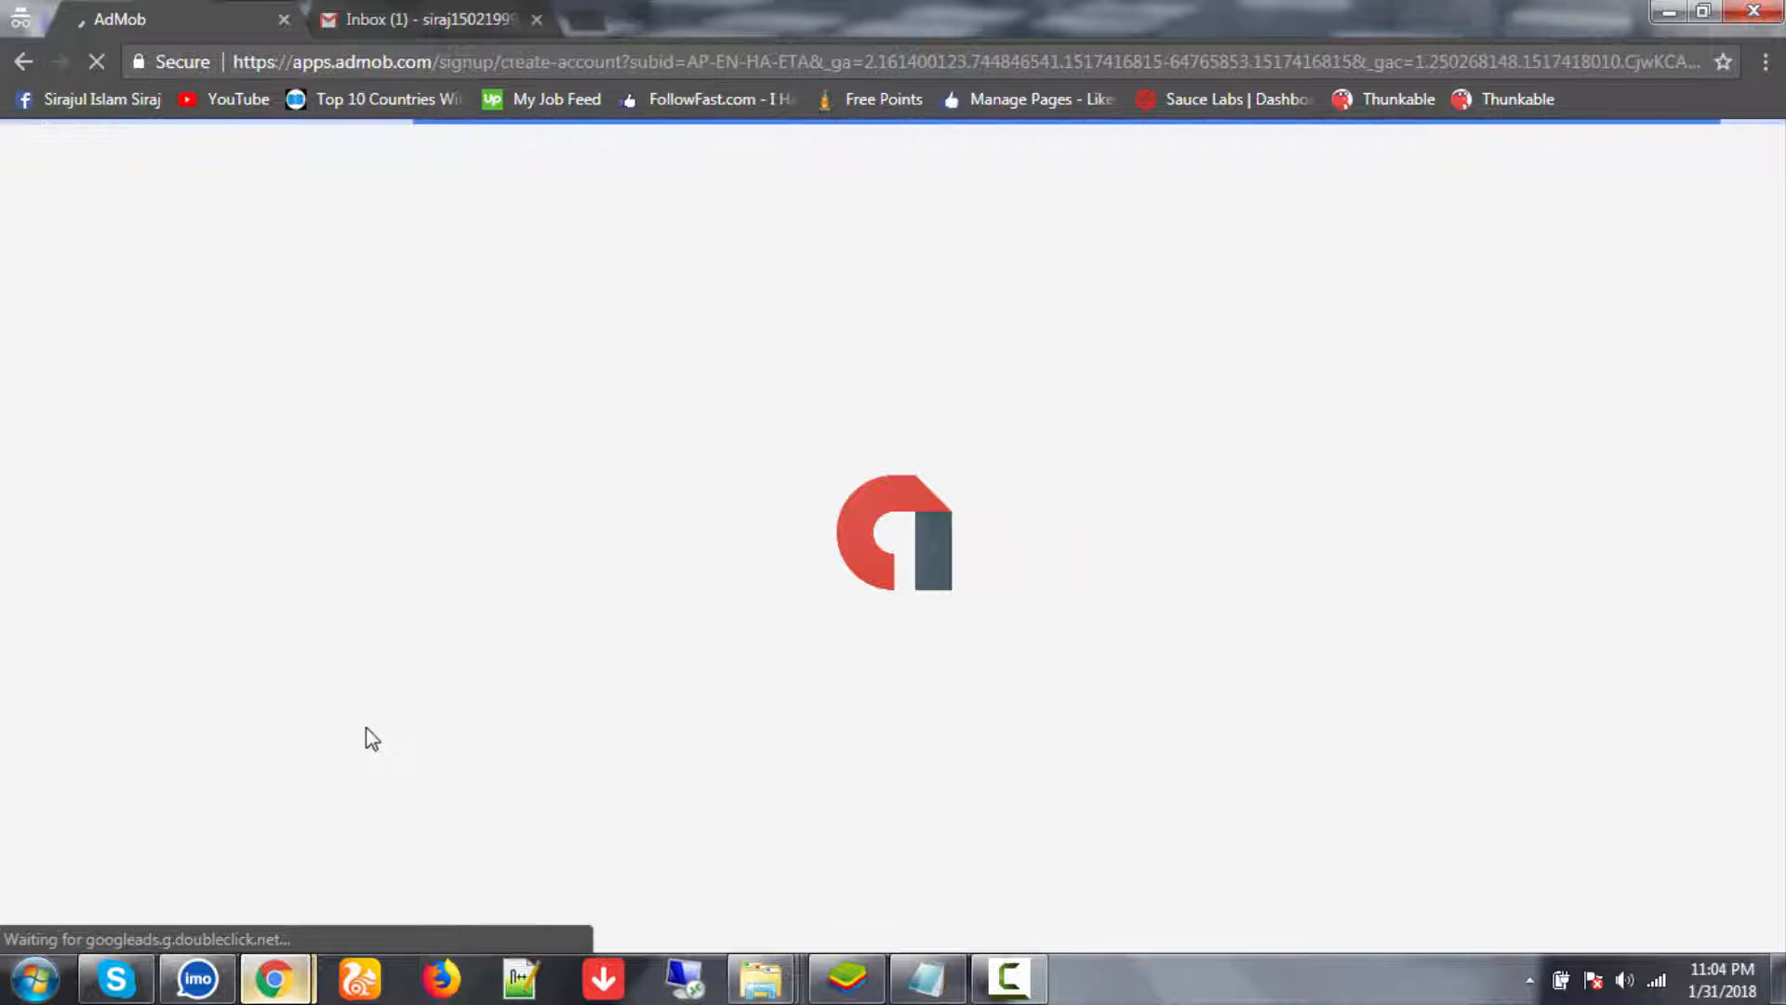
scroll(869, 577, down, 1)
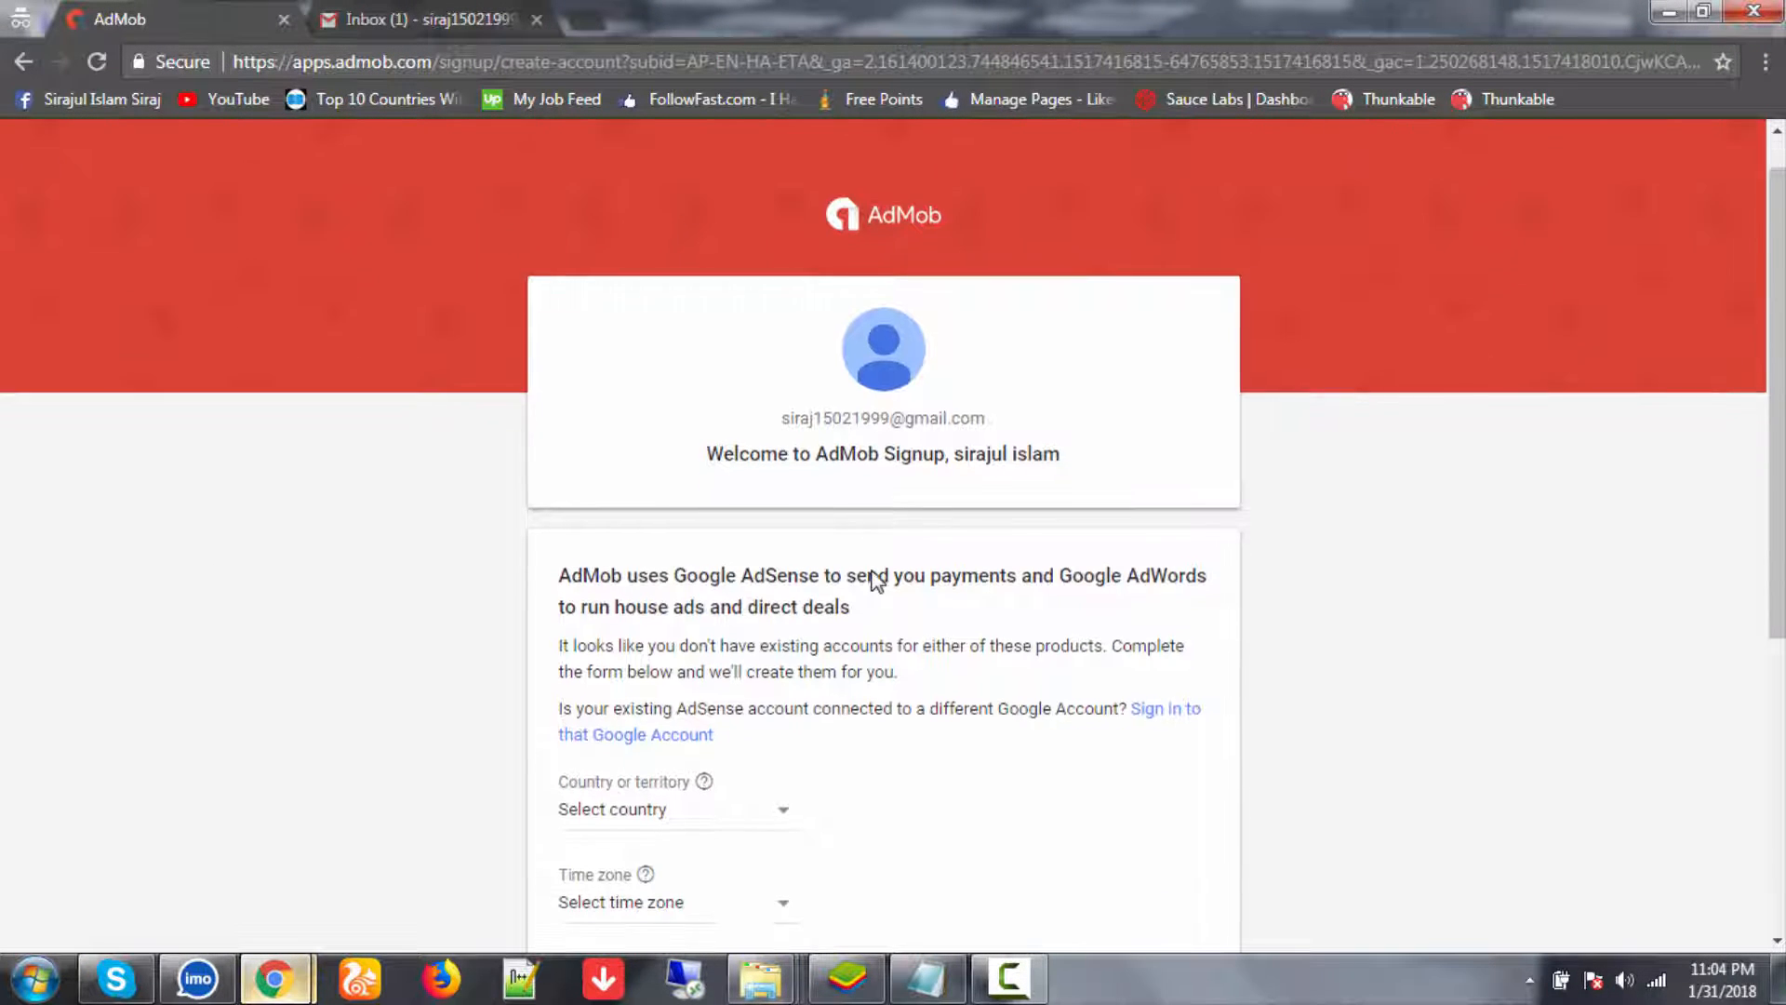
scroll(866, 570, up, 1)
scroll(858, 575, down, 1)
scroll(856, 575, down, 3)
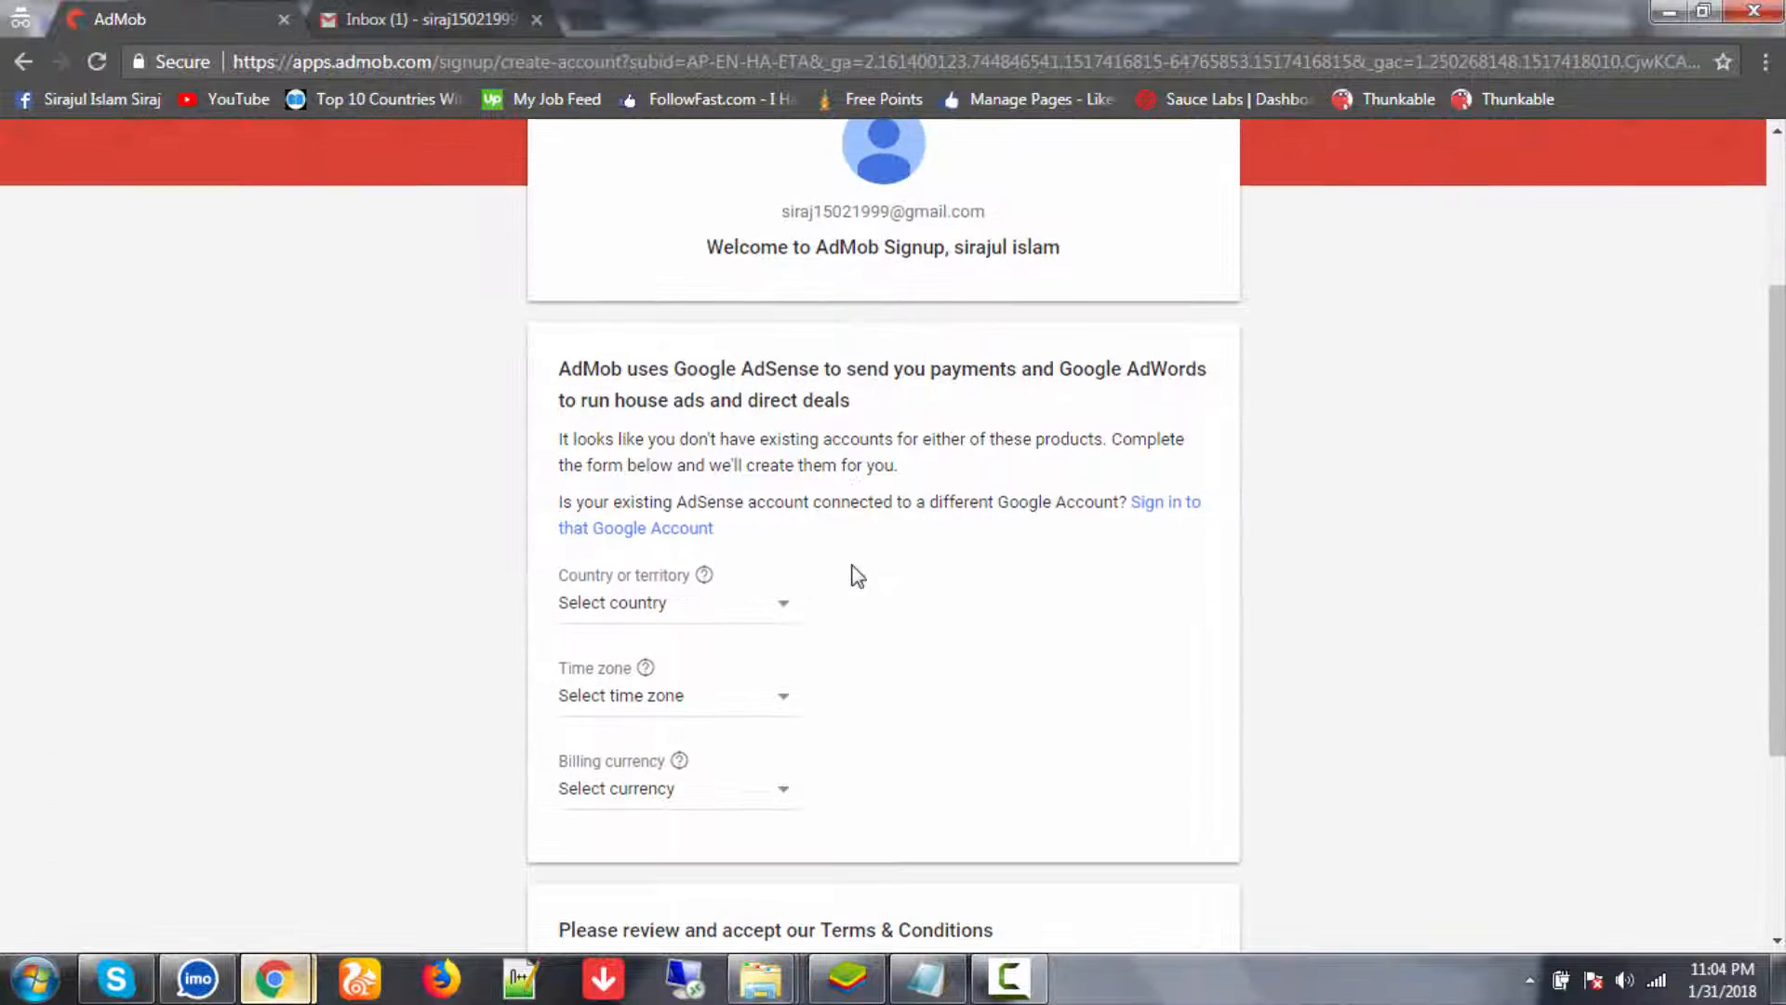
scroll(856, 575, up, 2)
scroll(854, 571, down, 3)
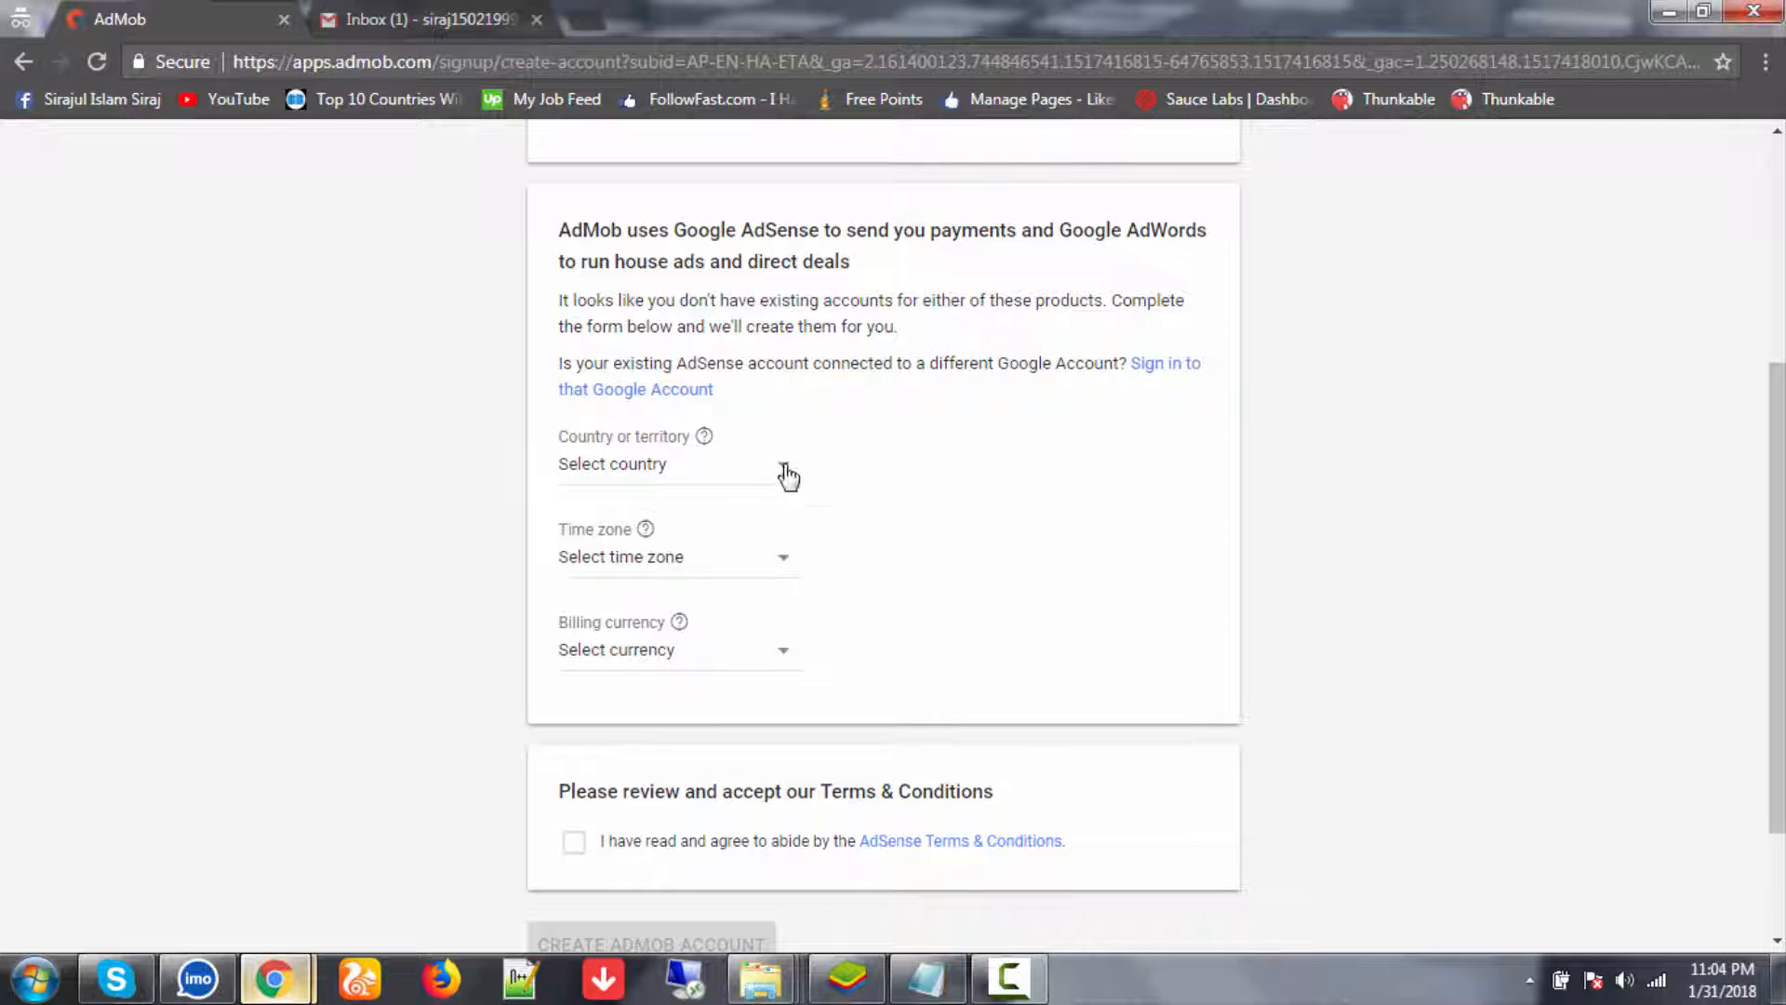
click(787, 477)
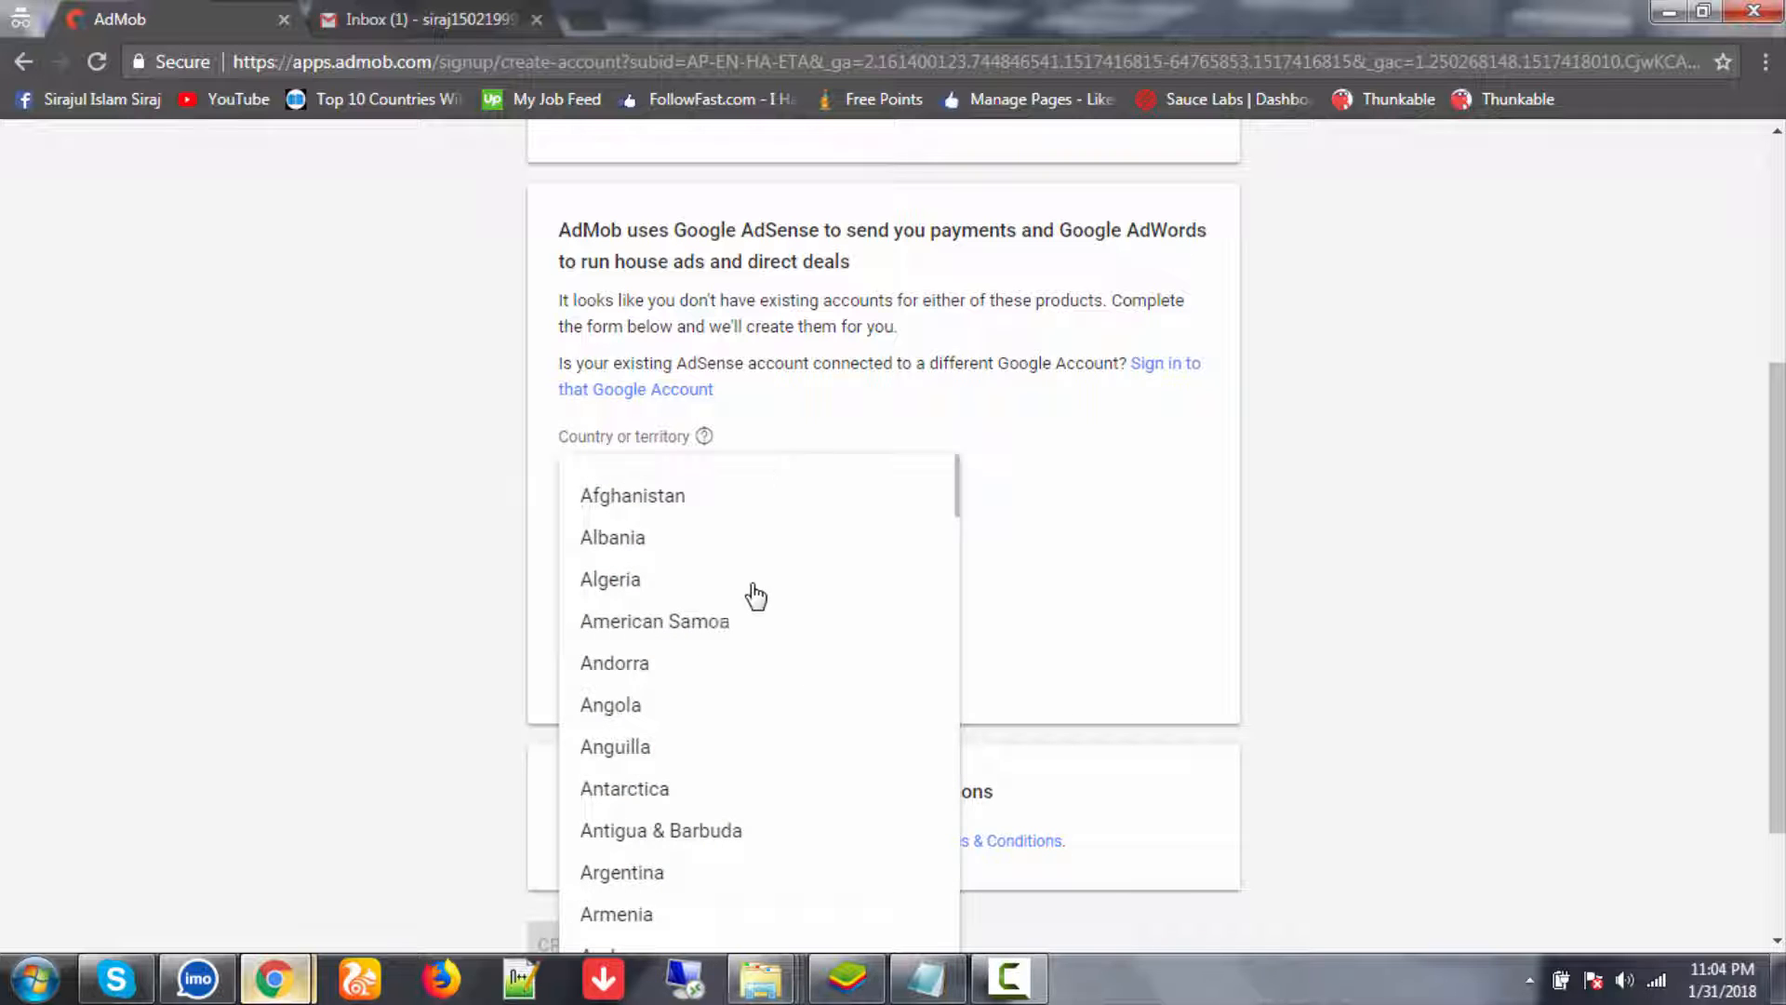
scroll(721, 767, down, 1)
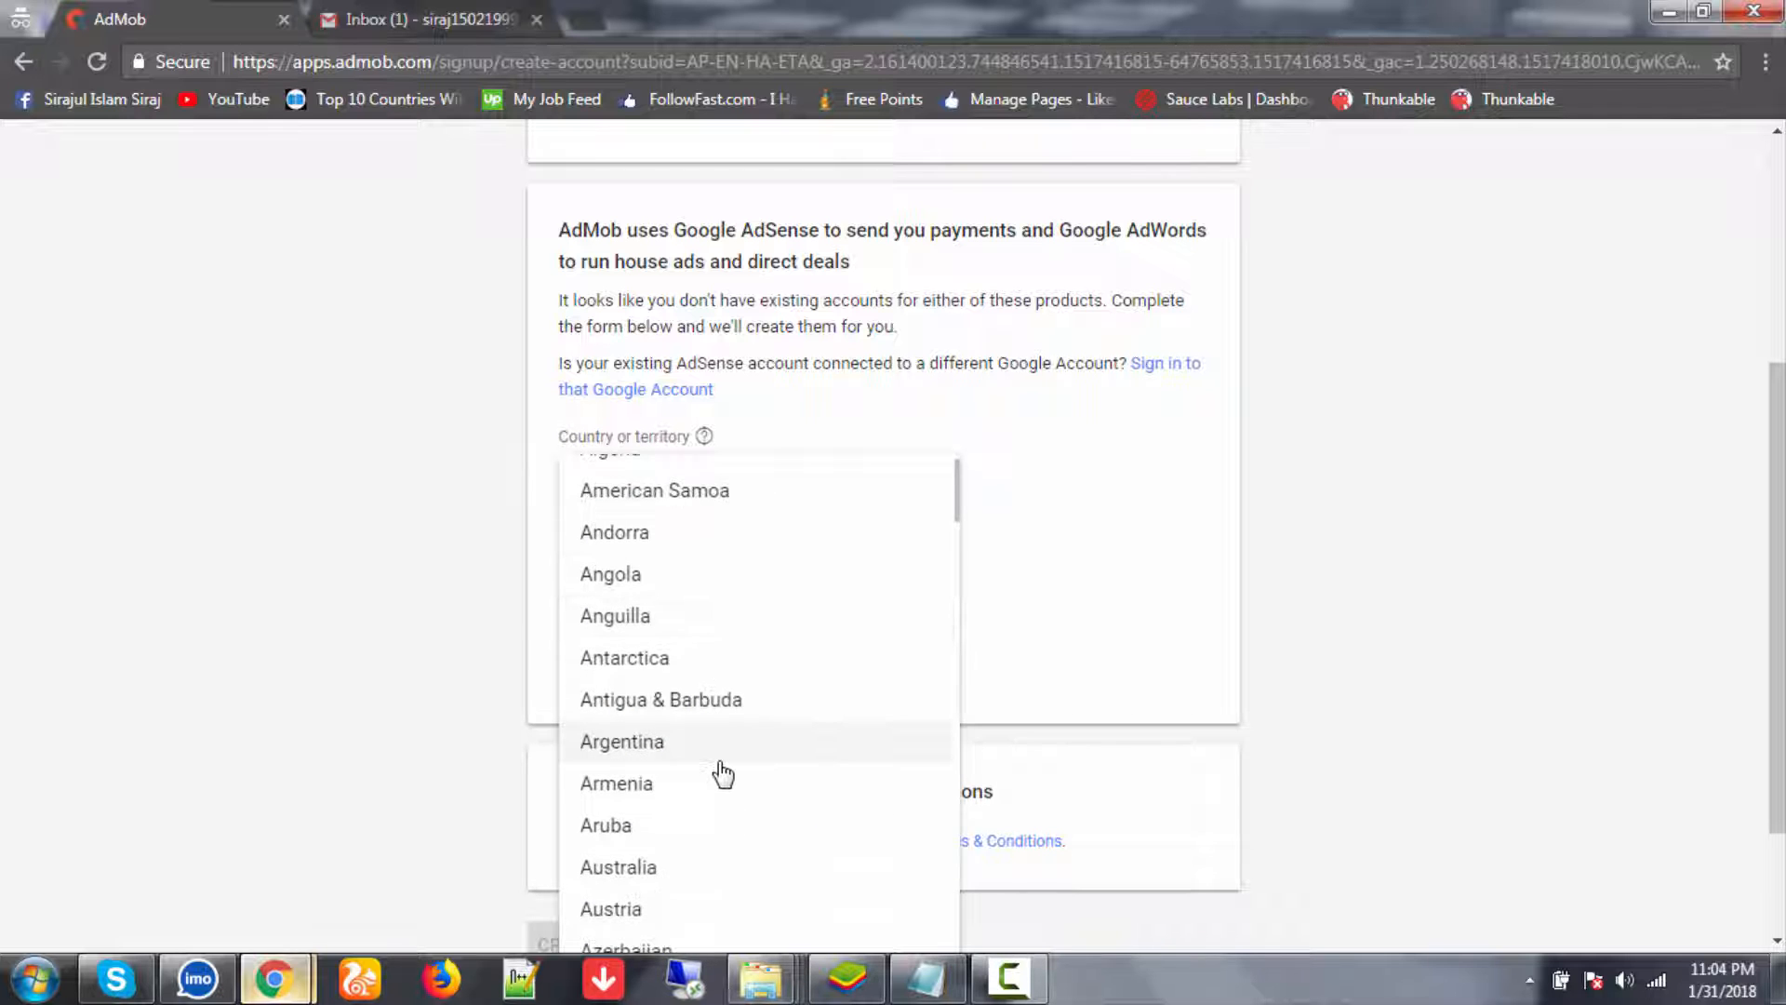
scroll(721, 773, down, 1)
scroll(704, 832, down, 1)
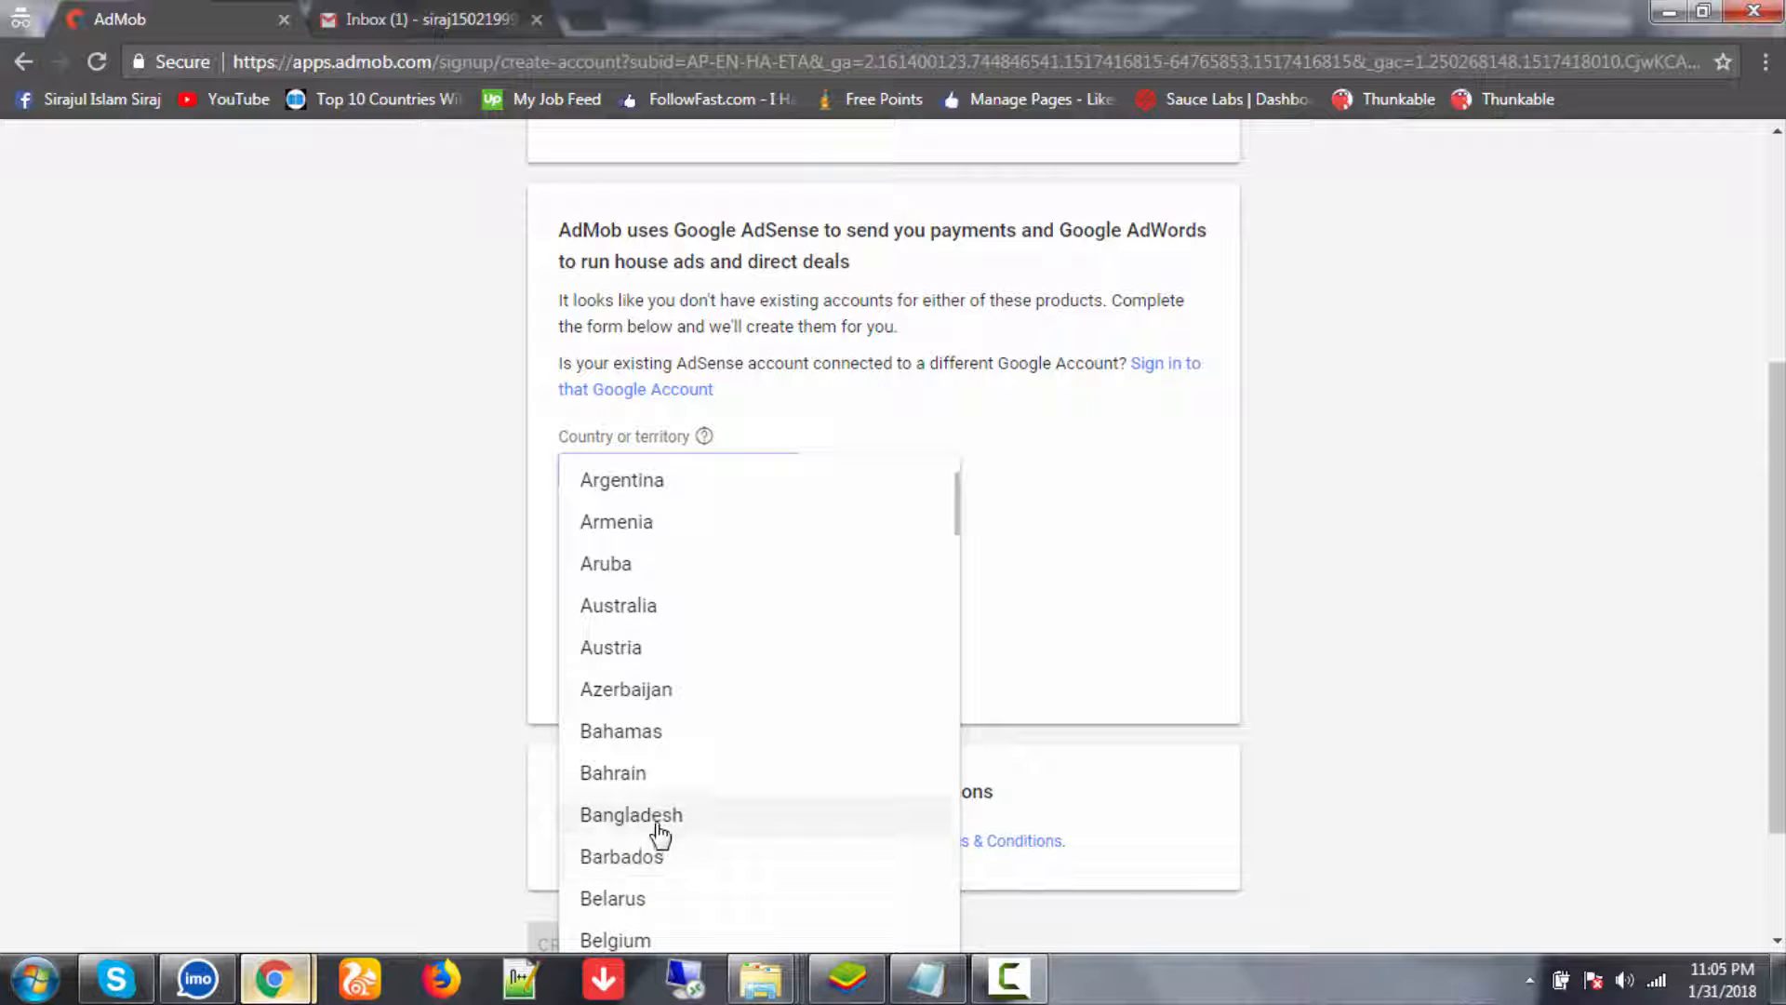
click(659, 823)
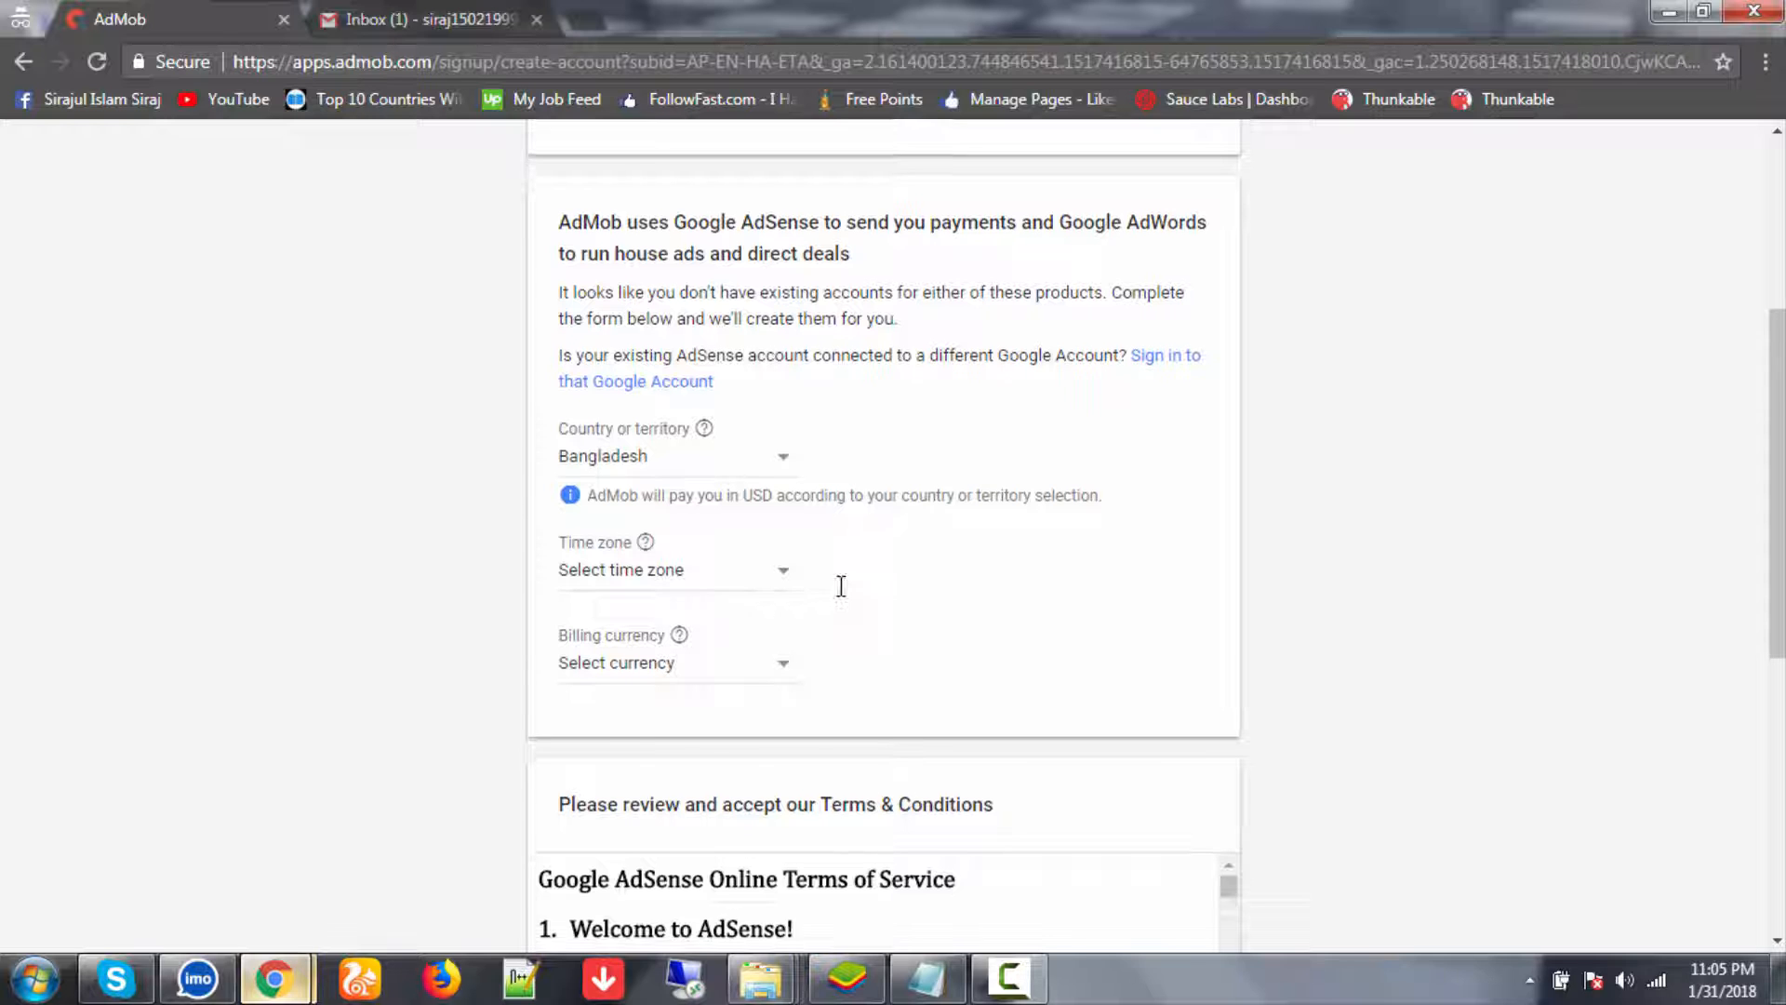
- Set the time zone to (UTC+06:00) Dhaka and billing currency to US Dollar
scroll(841, 586, down, 3)
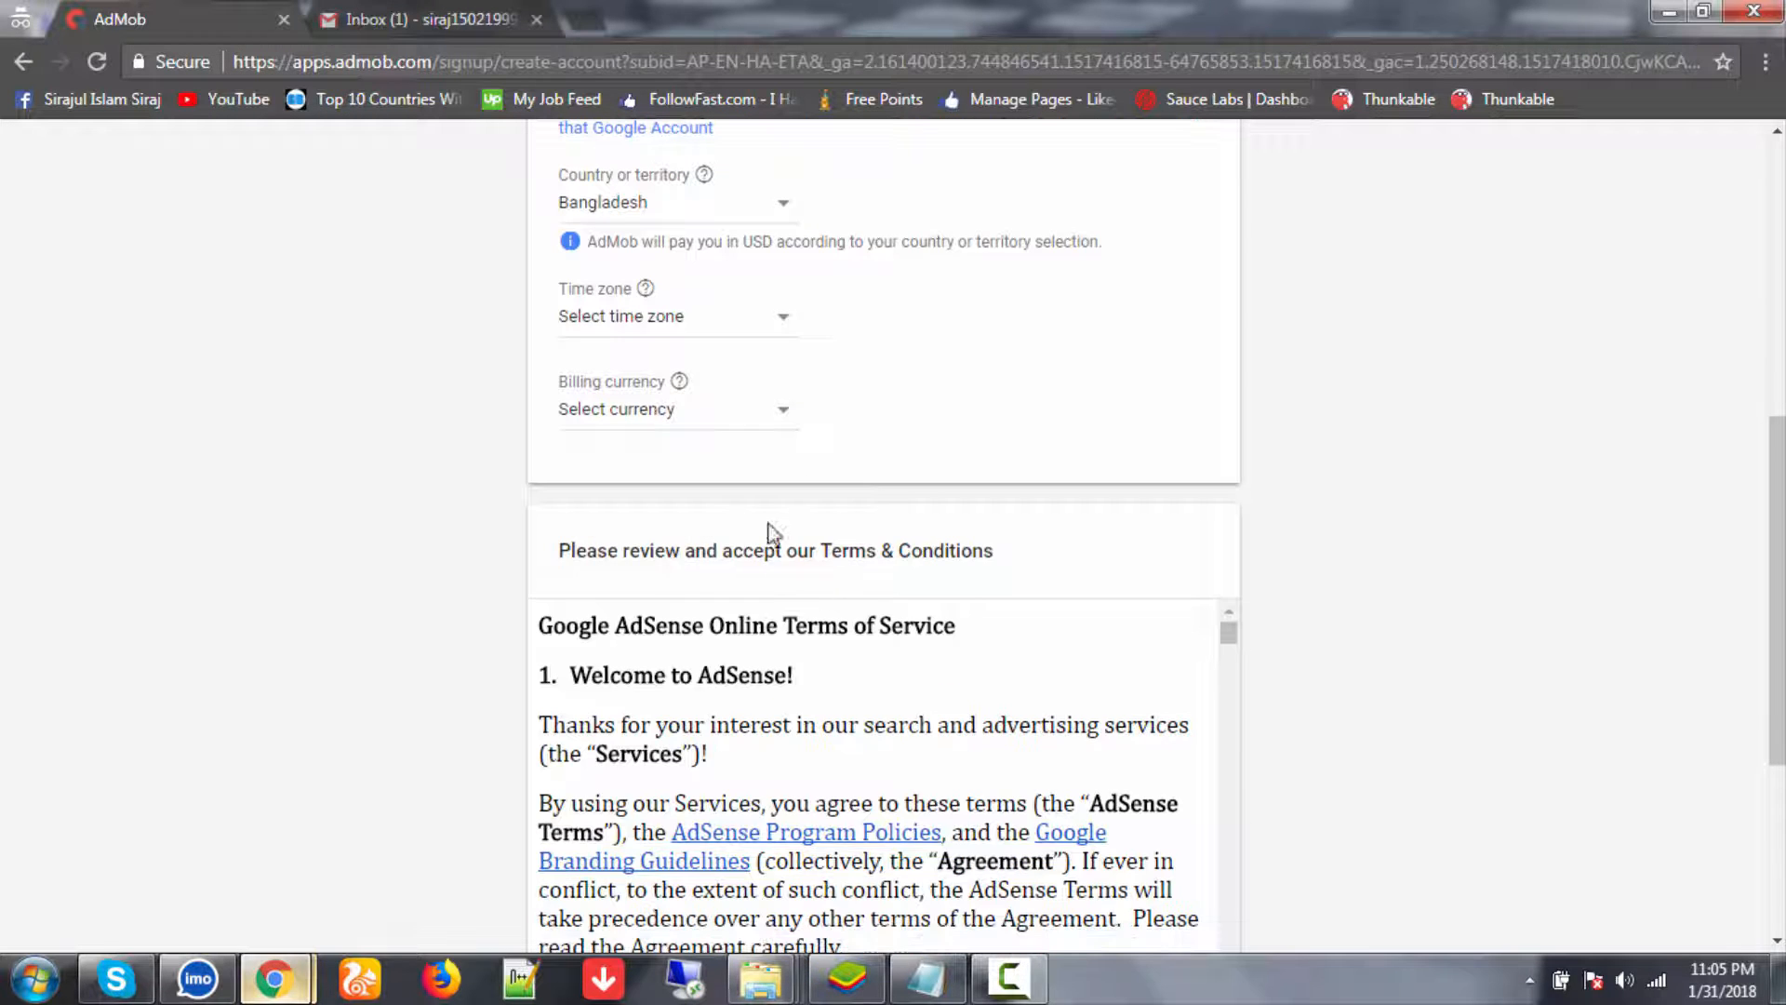
click(786, 326)
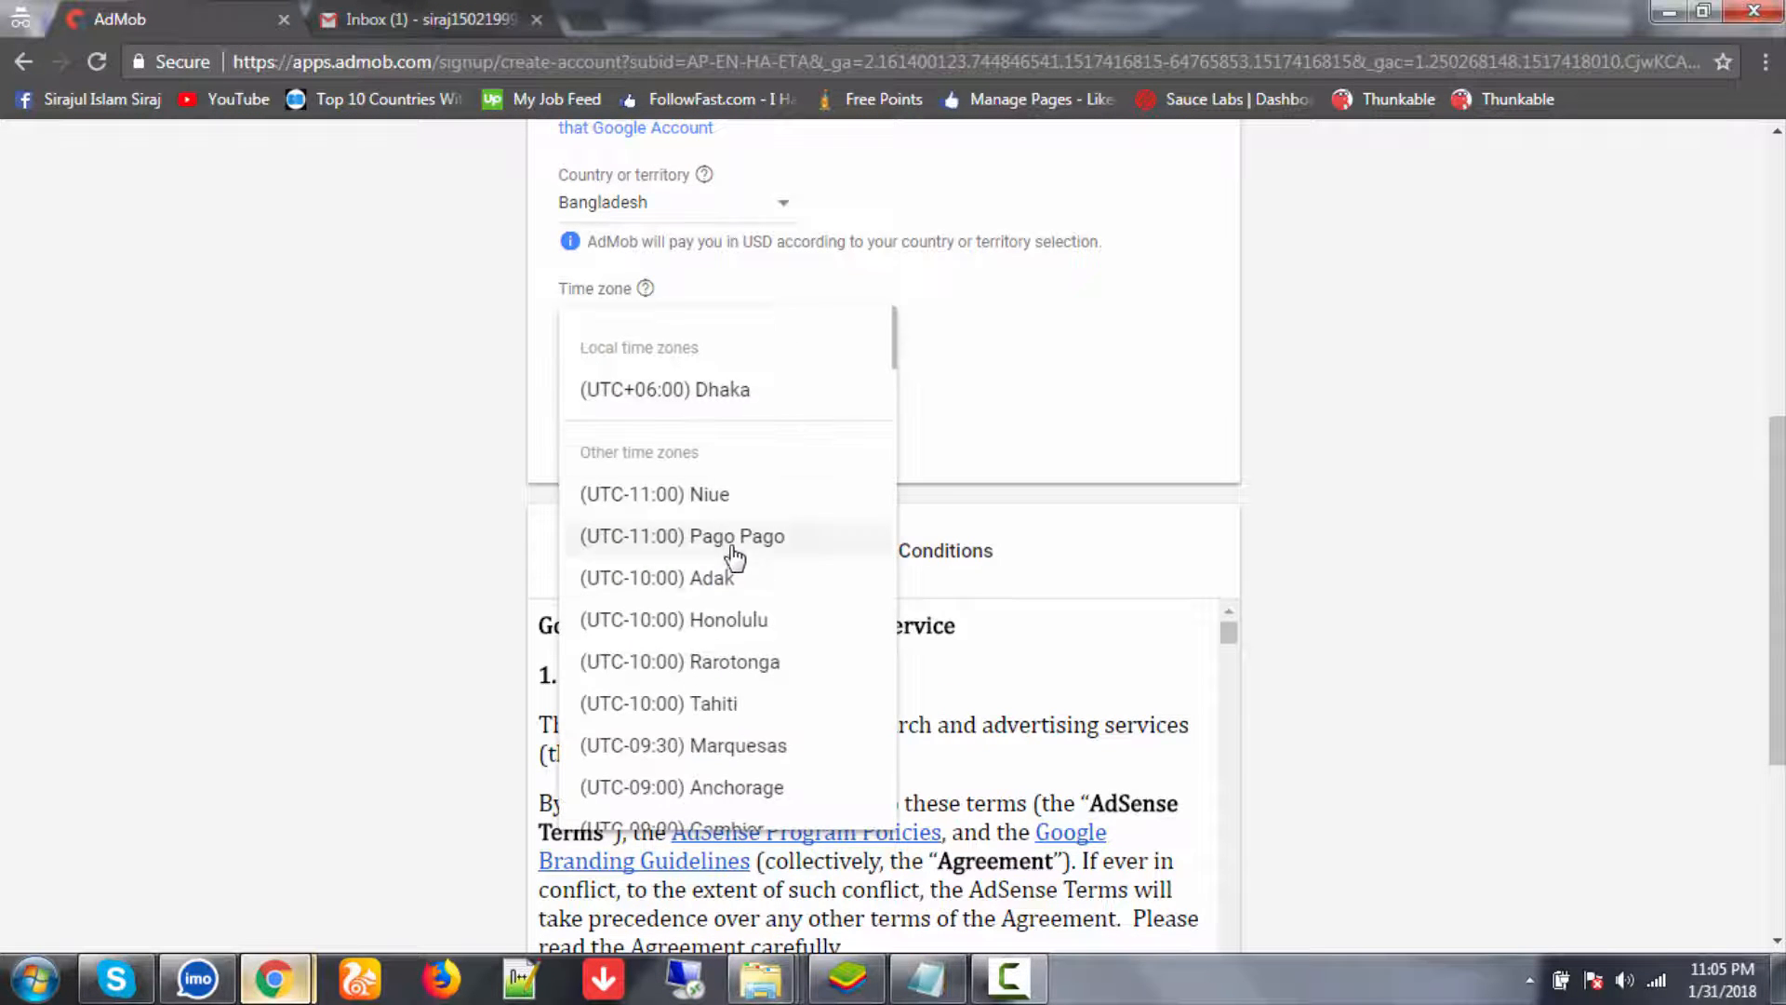
click(719, 399)
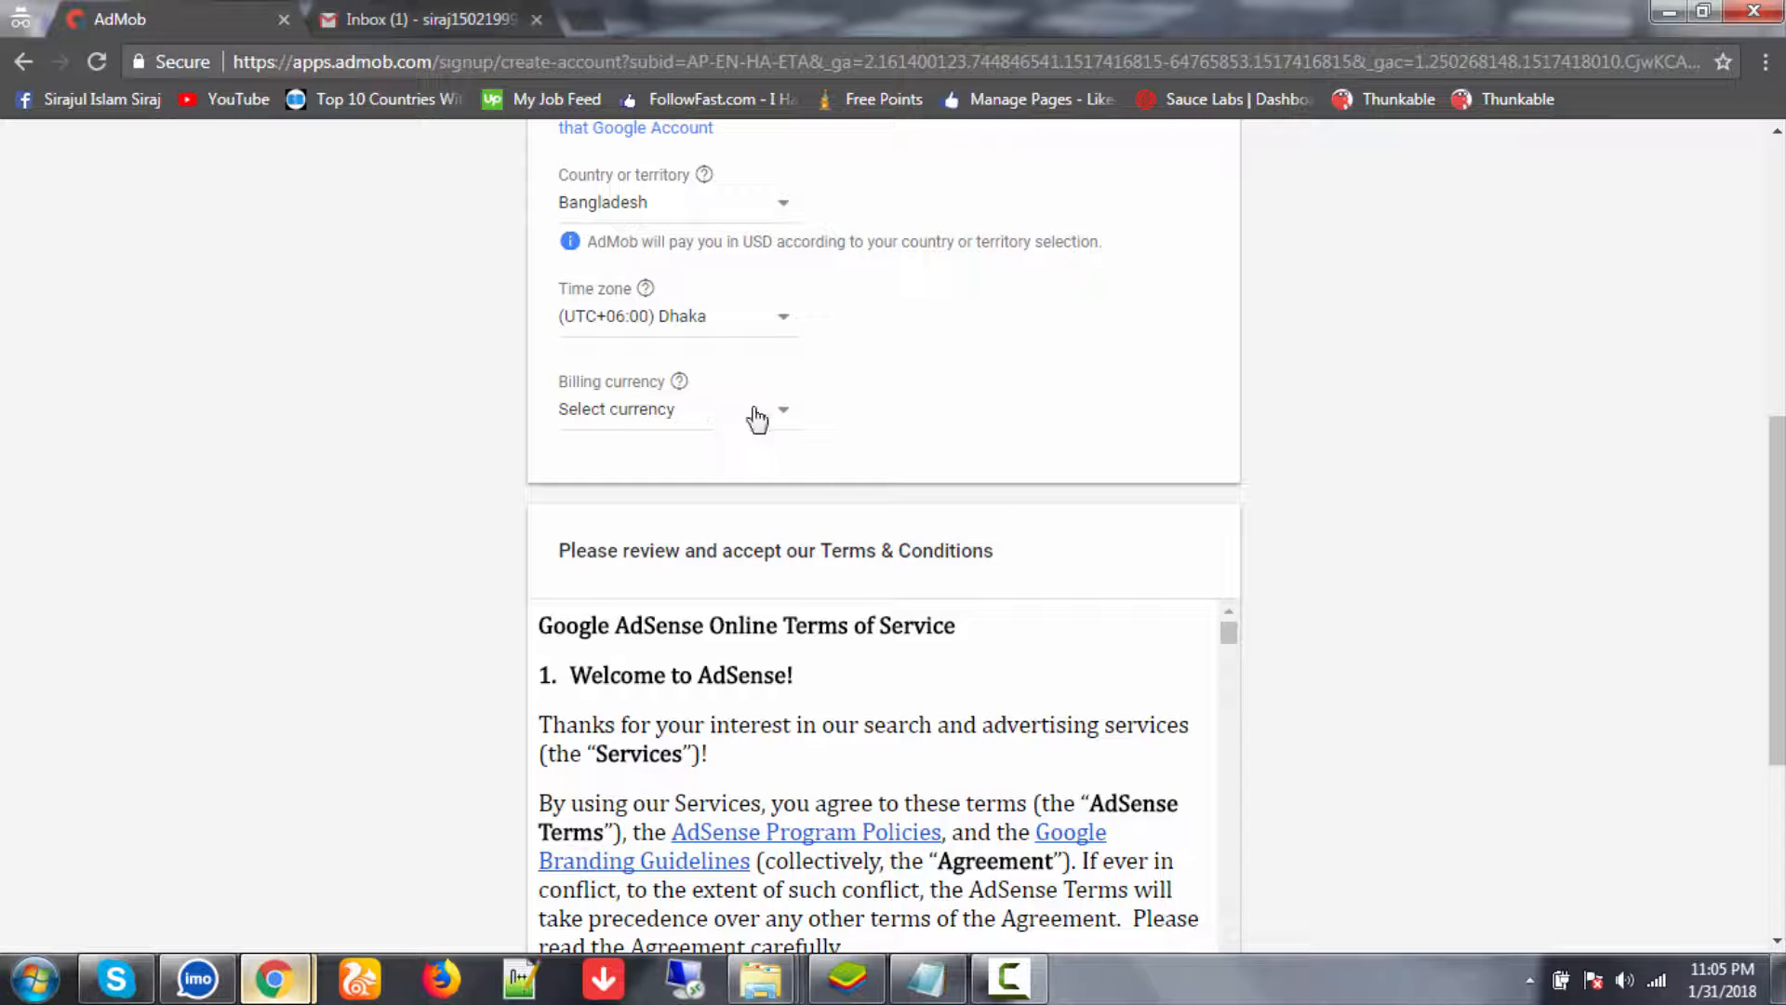
click(784, 434)
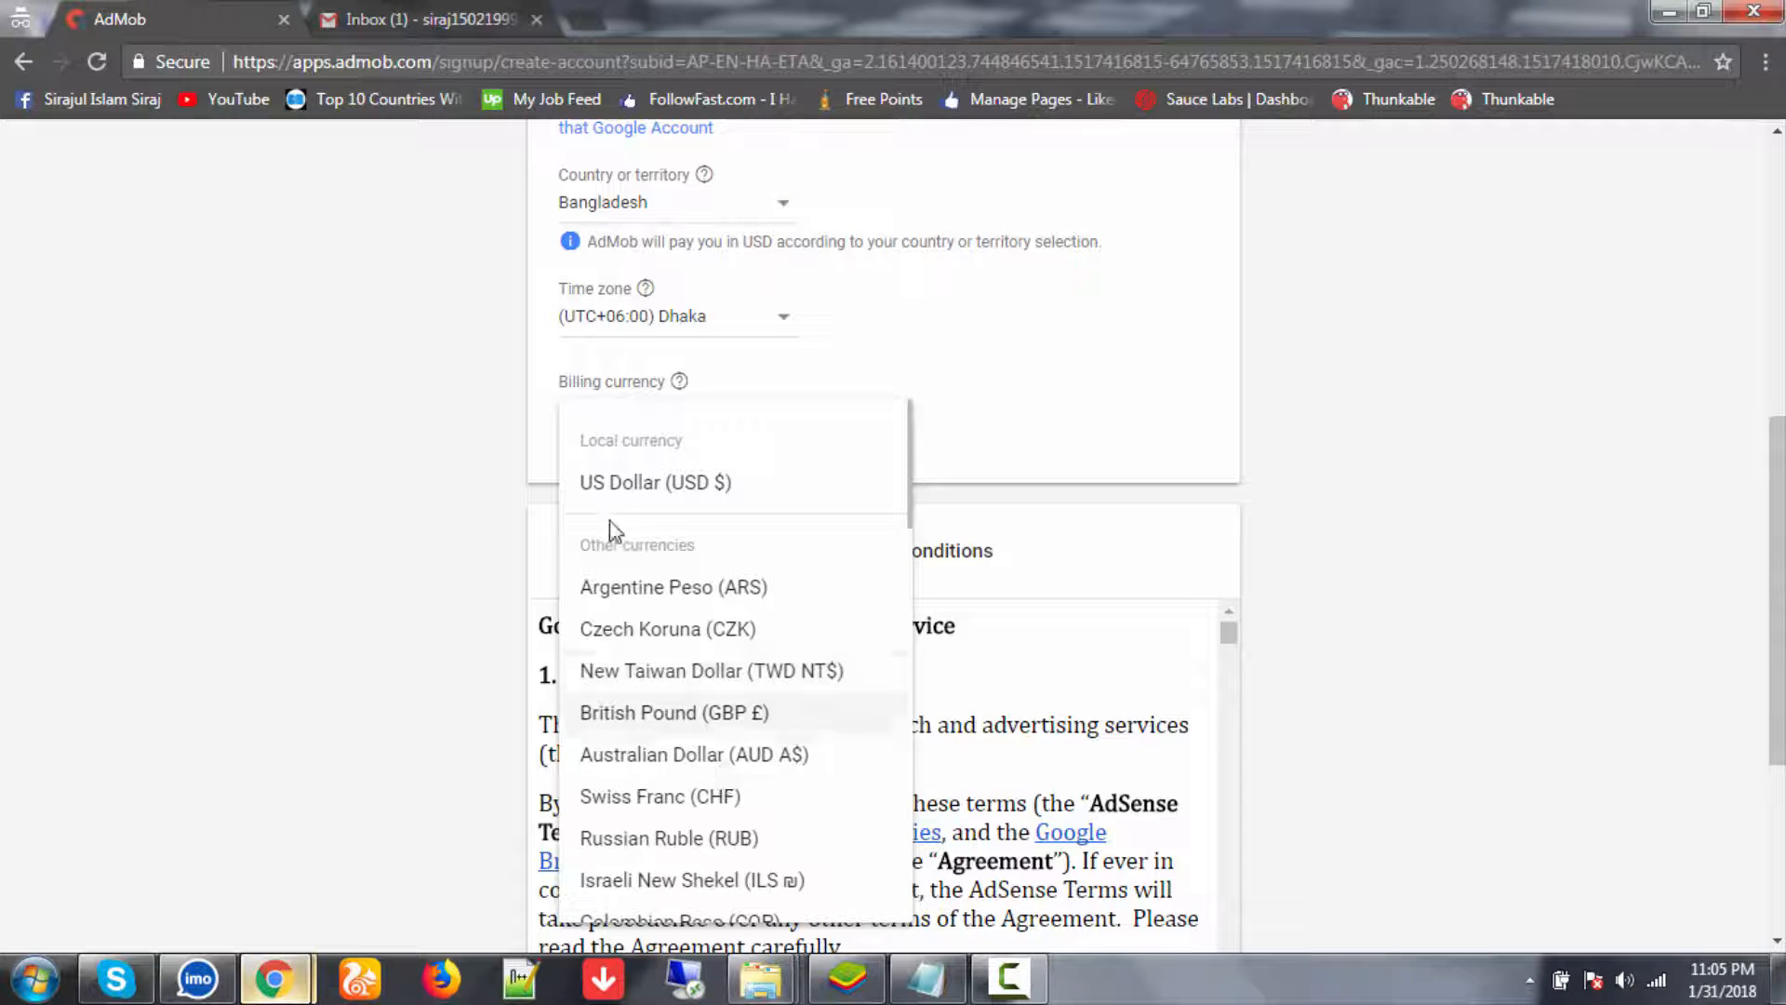
click(670, 482)
- Read through and agree to the AdSense Terms & Conditions, then create the AdMob account
scroll(867, 519, down, 4)
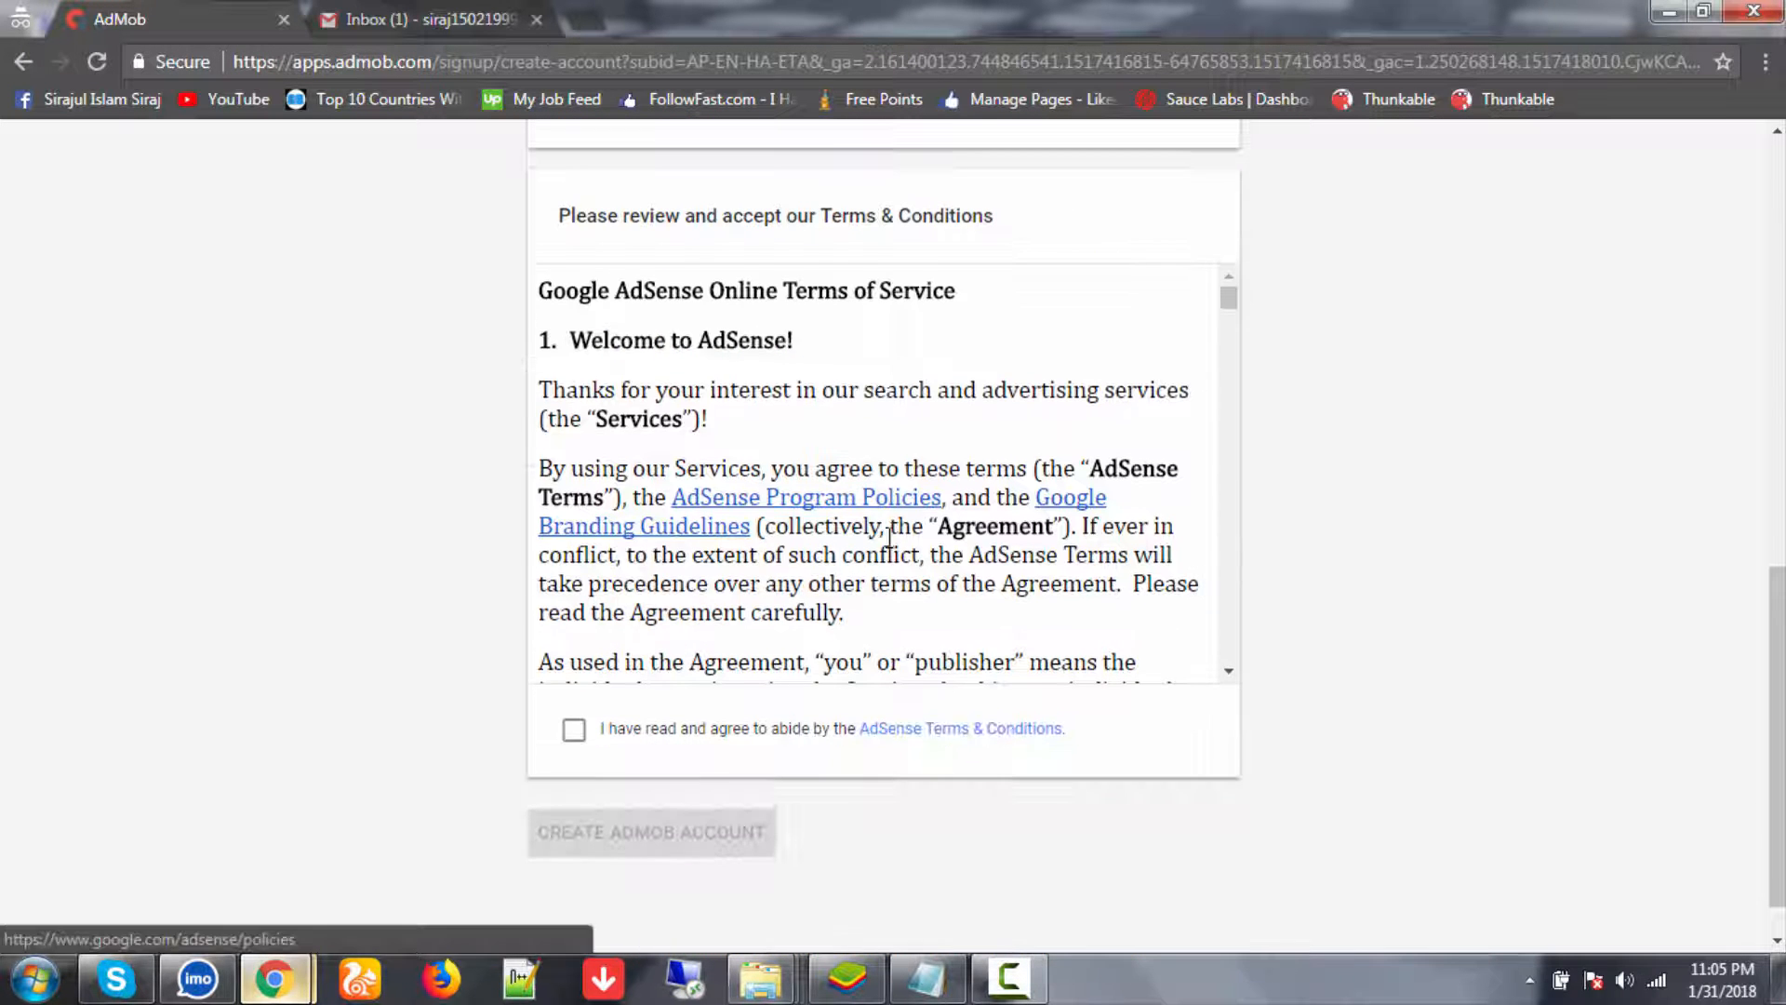
scroll(821, 509, up, 2)
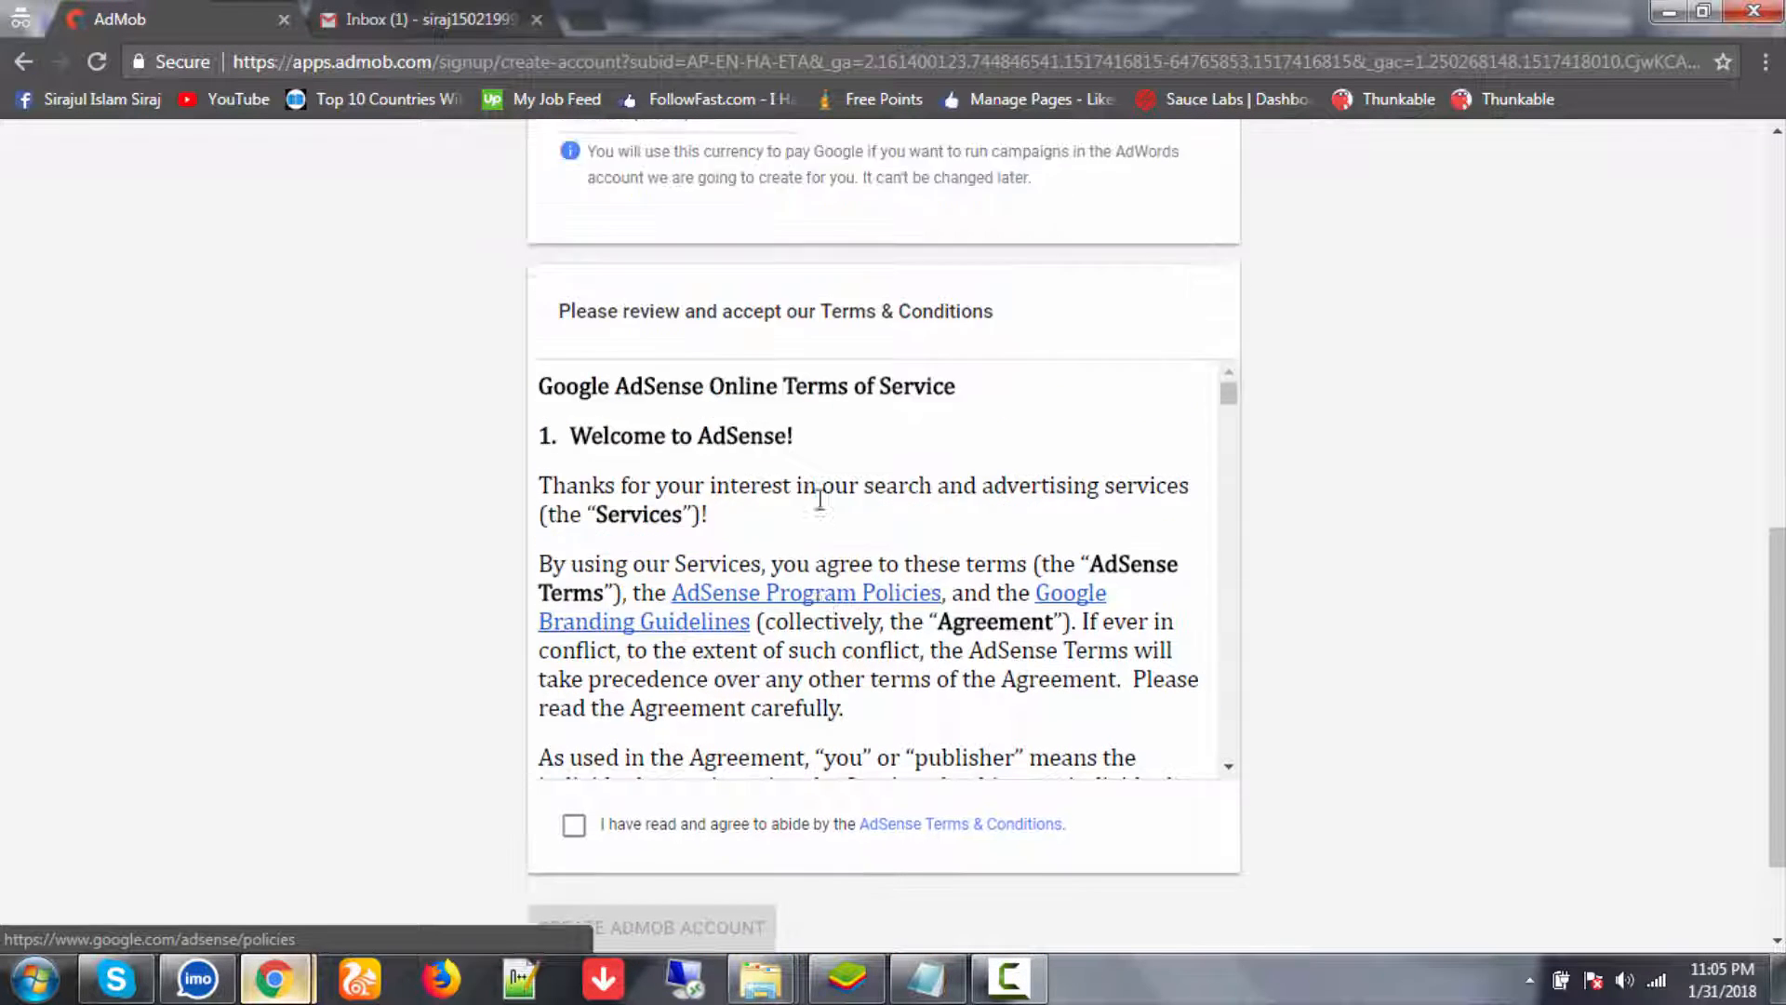
scroll(818, 507, down, 6)
scroll(818, 549, down, 4)
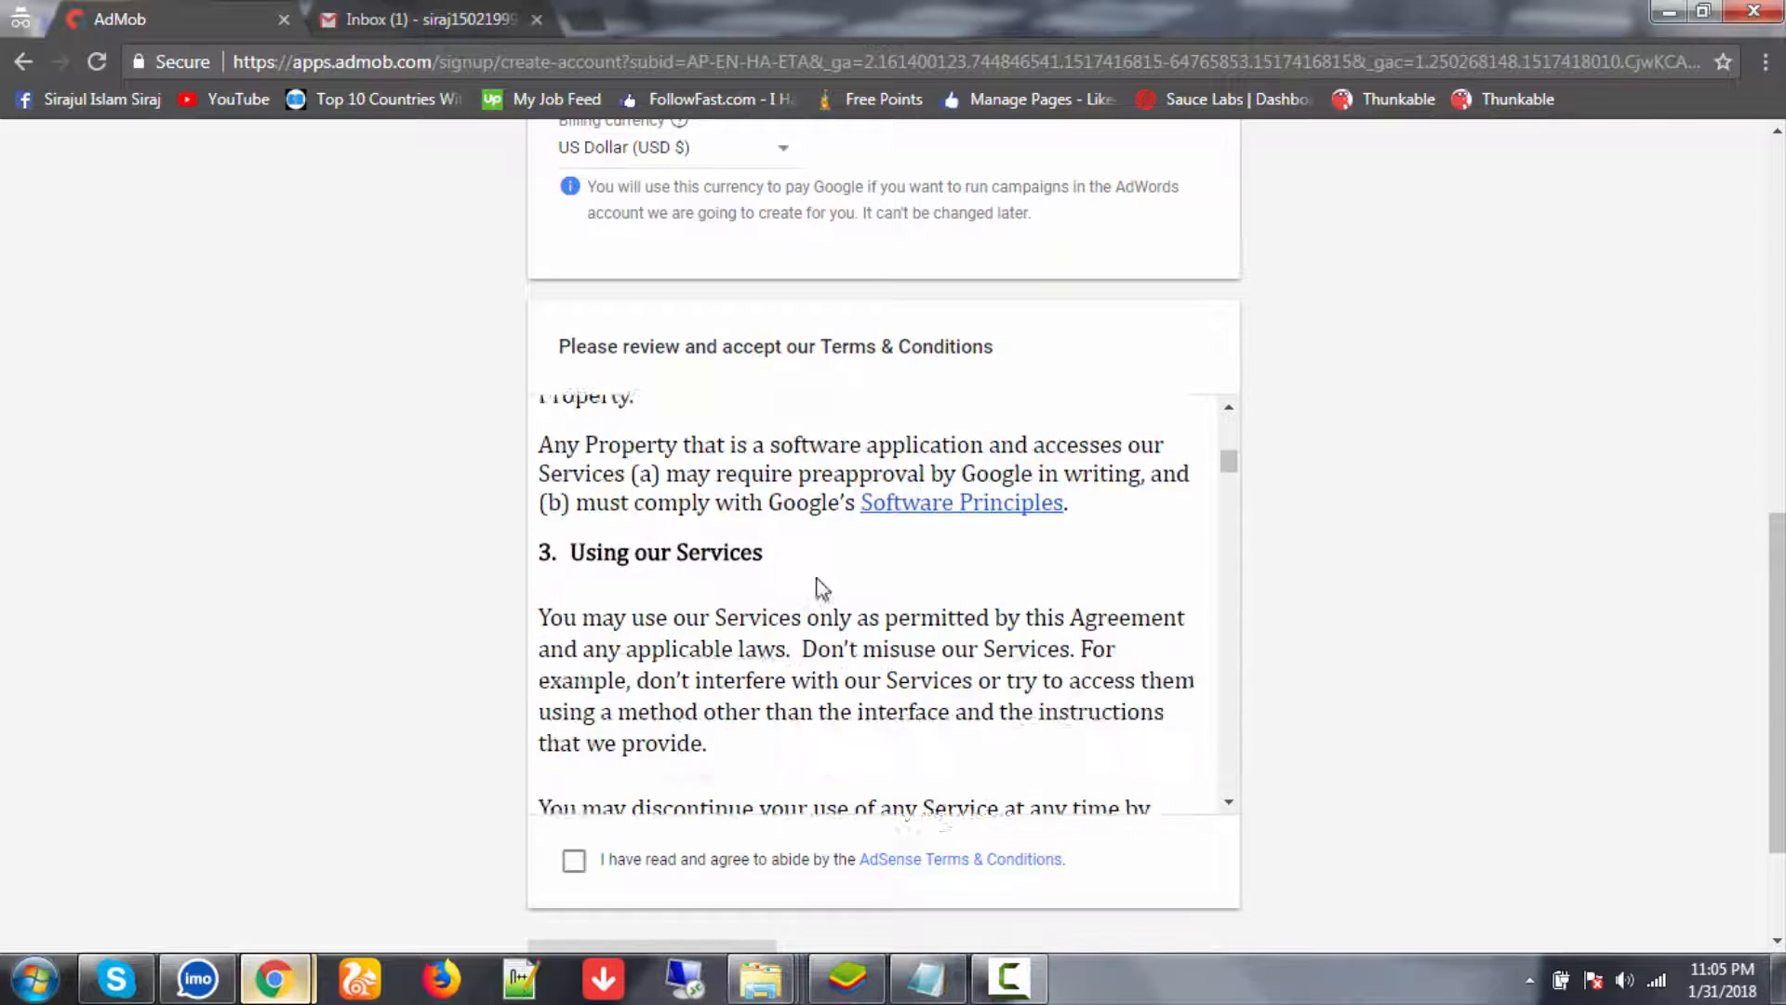
scroll(818, 586, up, 1)
scroll(818, 591, down, 4)
scroll(818, 600, down, 6)
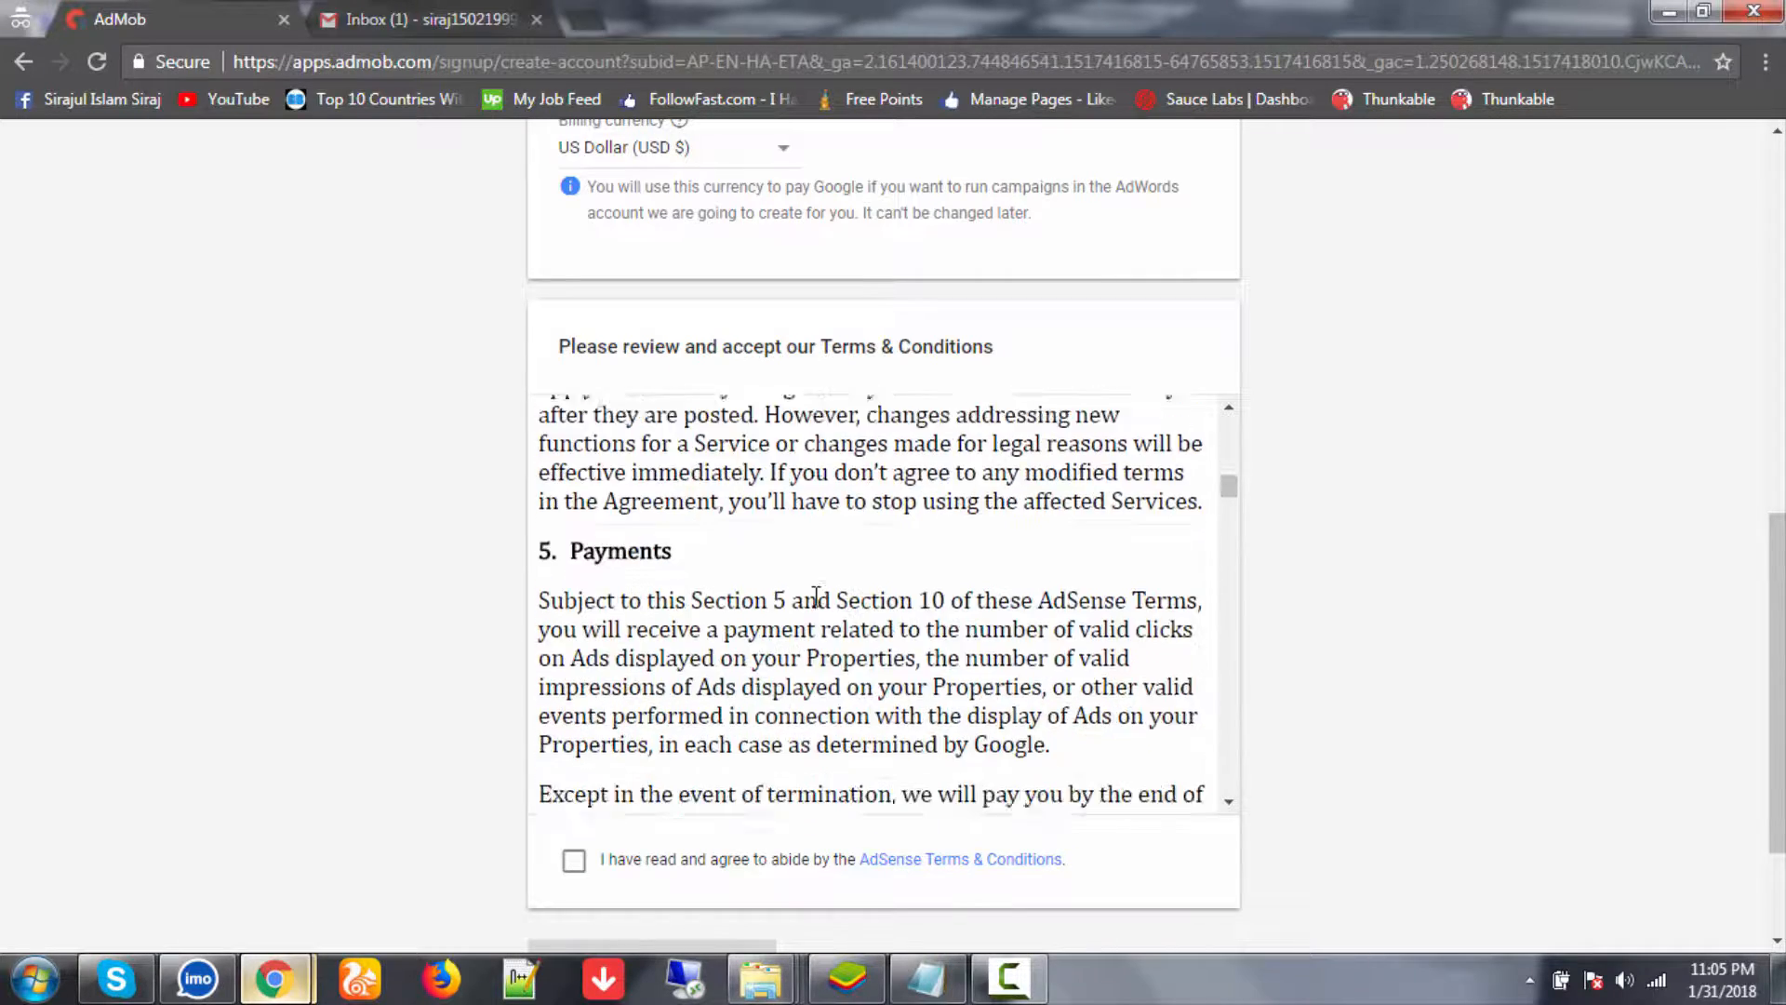
drag(1227, 496, 1233, 801)
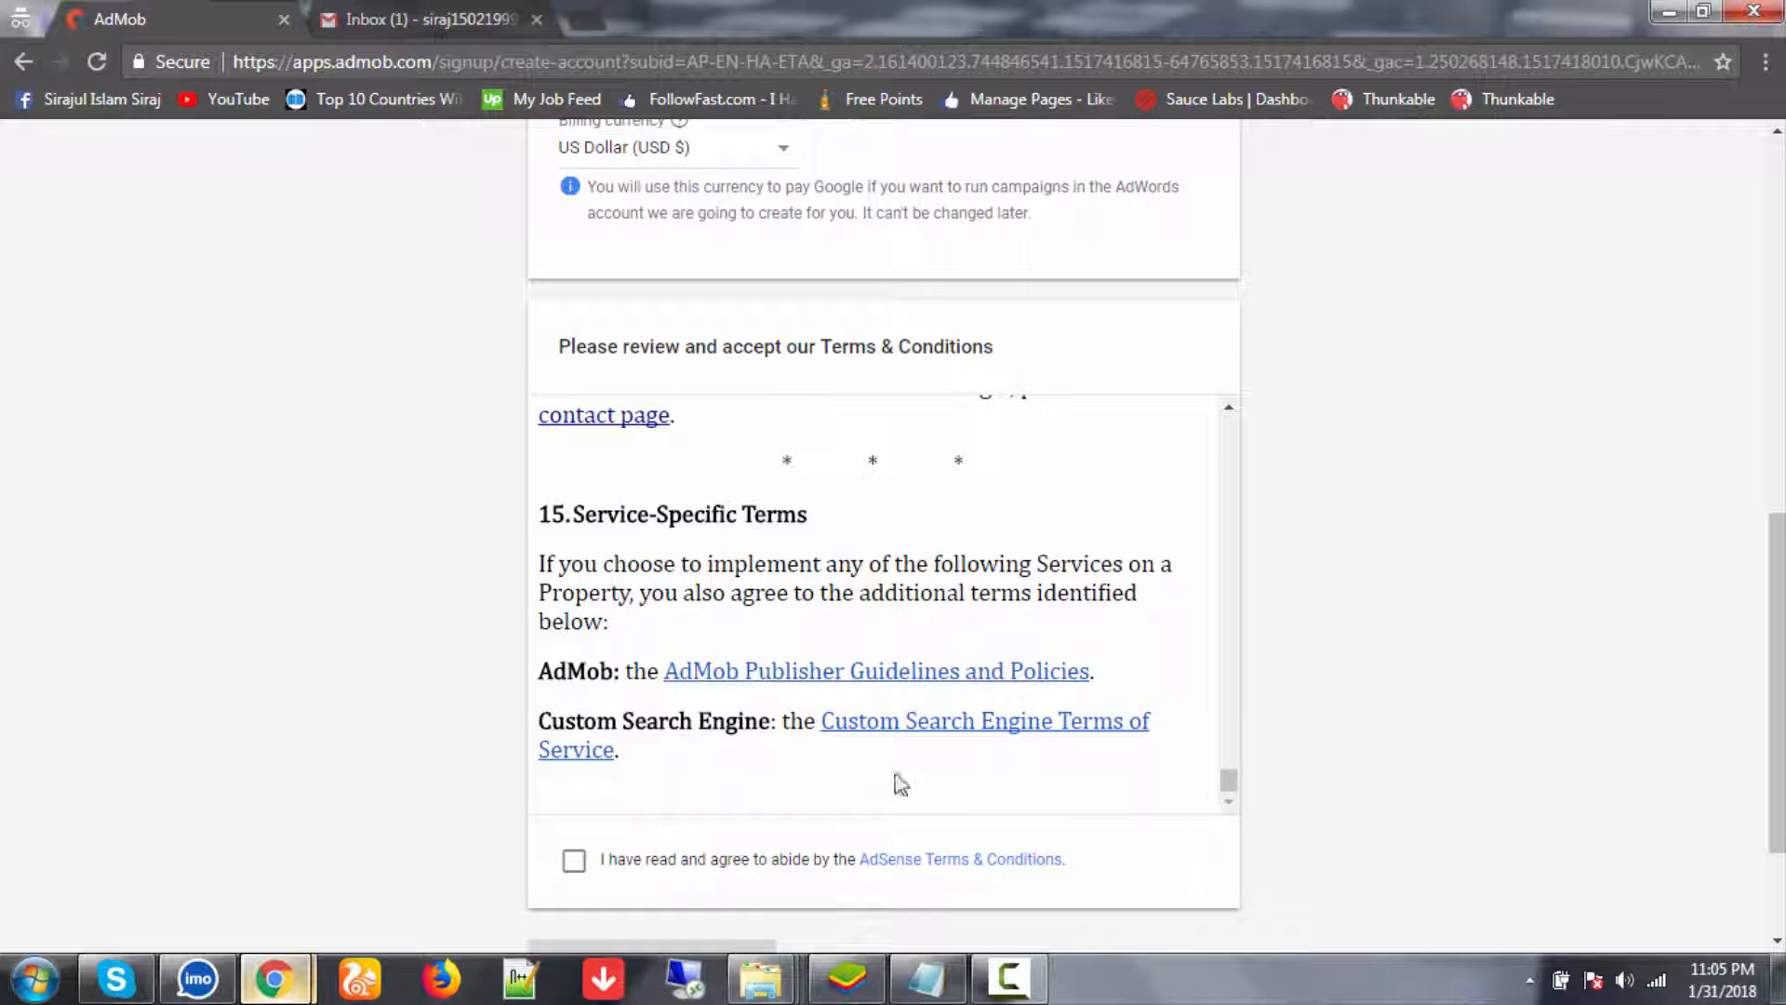
click(574, 859)
scroll(870, 814, up, 1)
scroll(837, 828, down, 3)
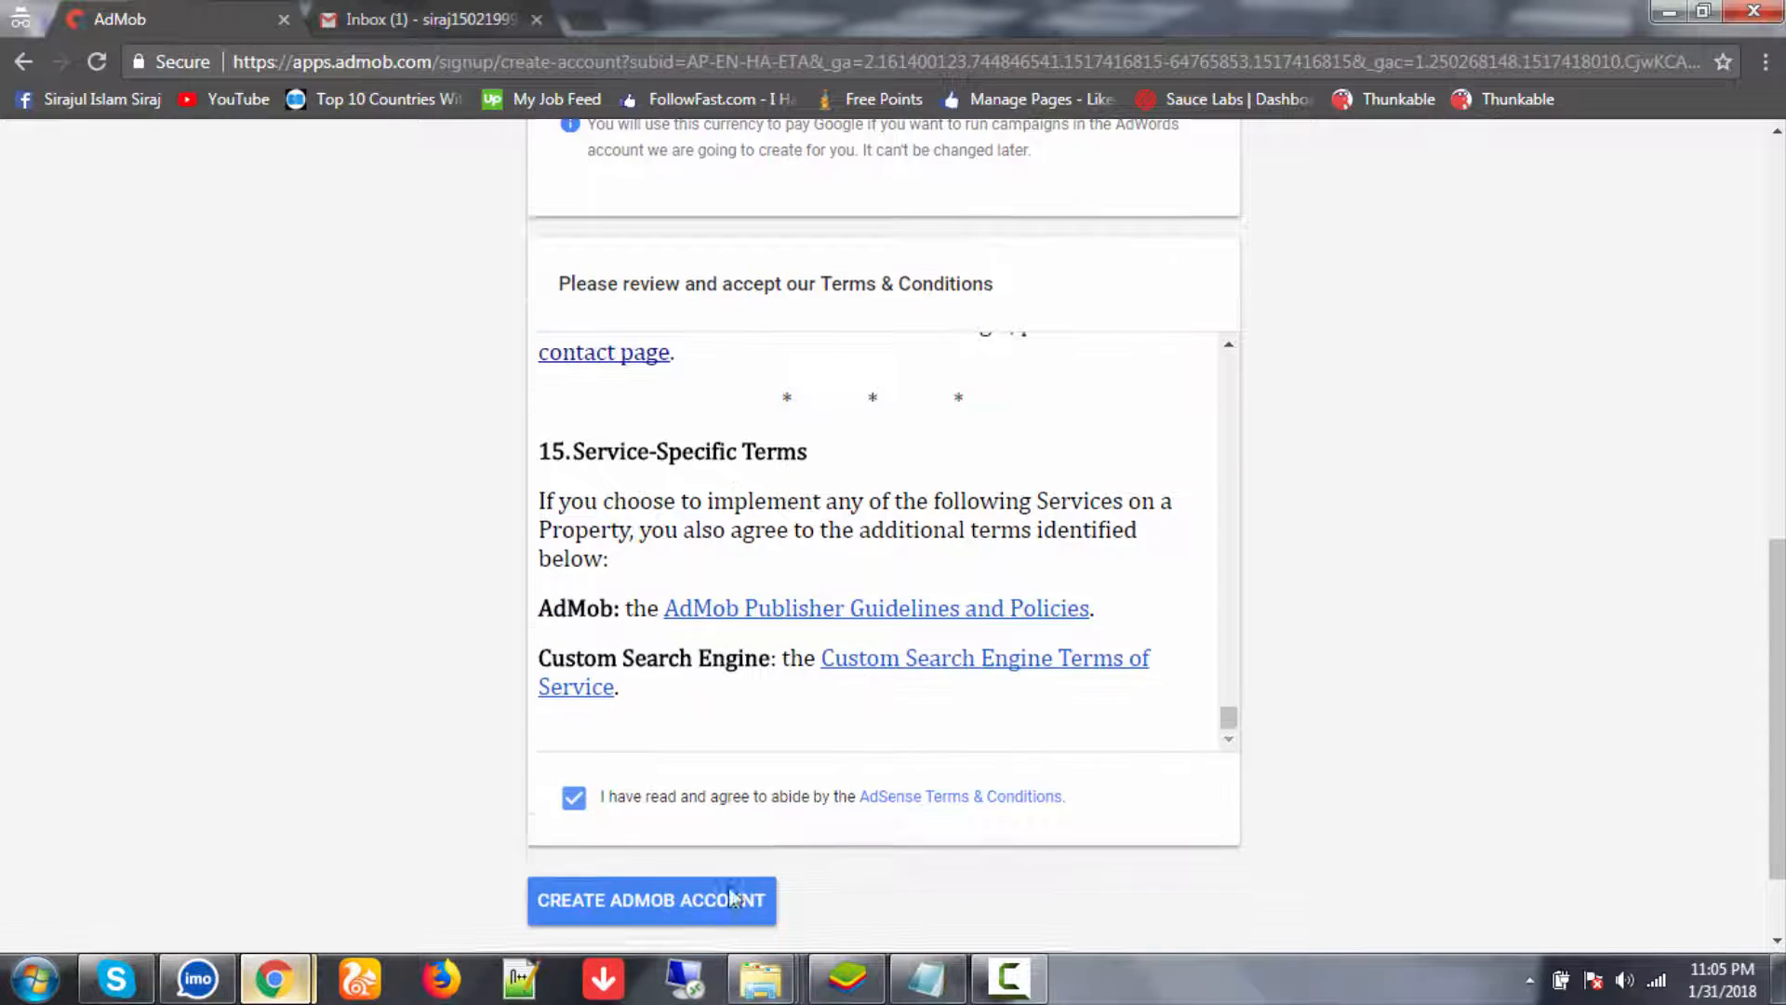
click(679, 790)
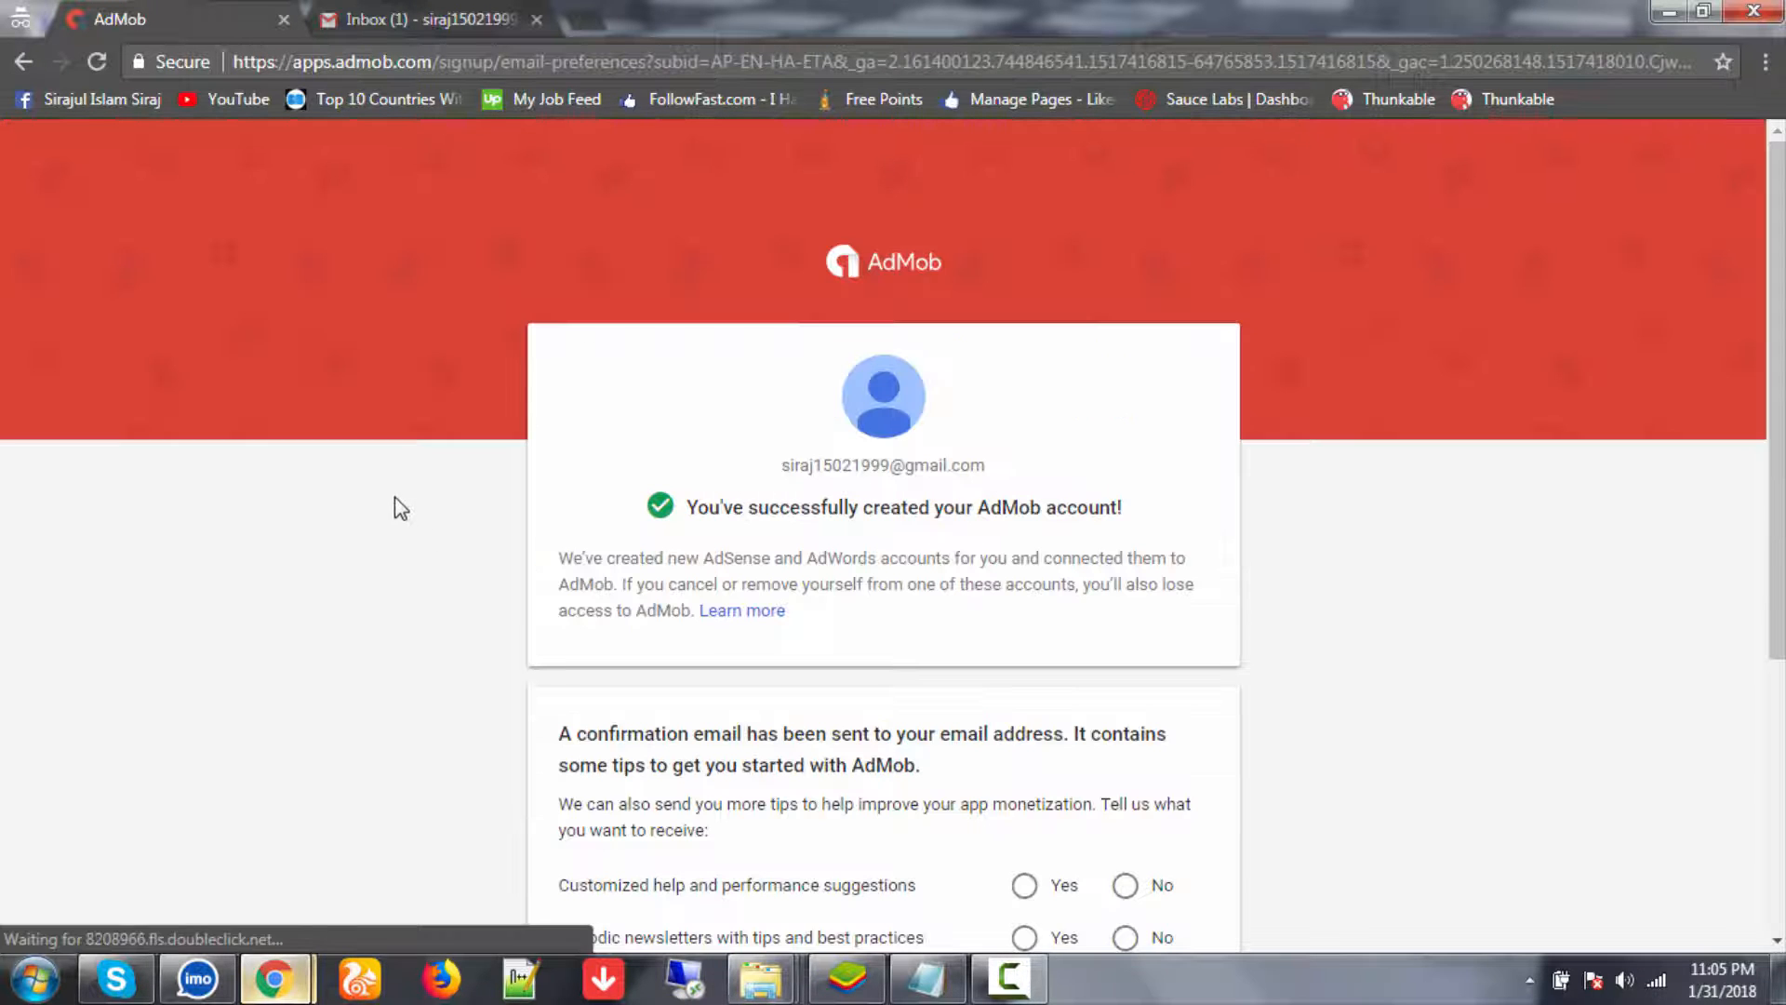
- Opt in to help tips, newsletters, surveys, special offers and Google product news, then continue to AdMob
scroll(658, 508, down, 4)
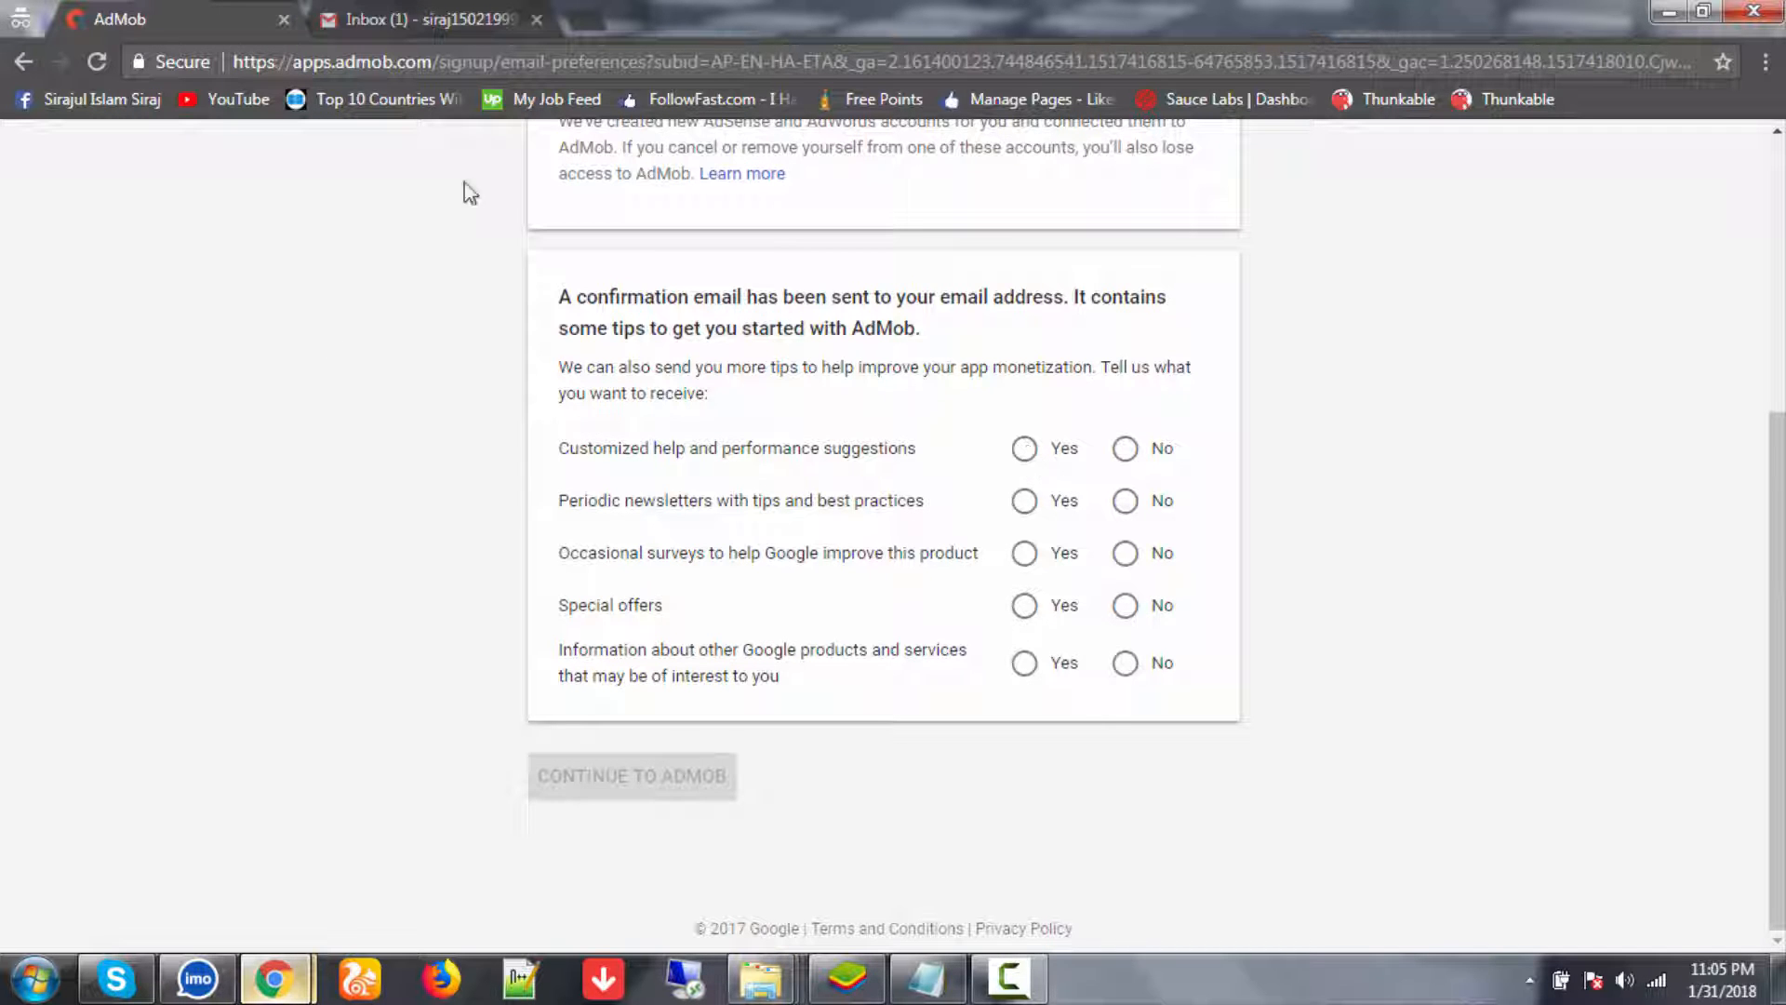
click(401, 11)
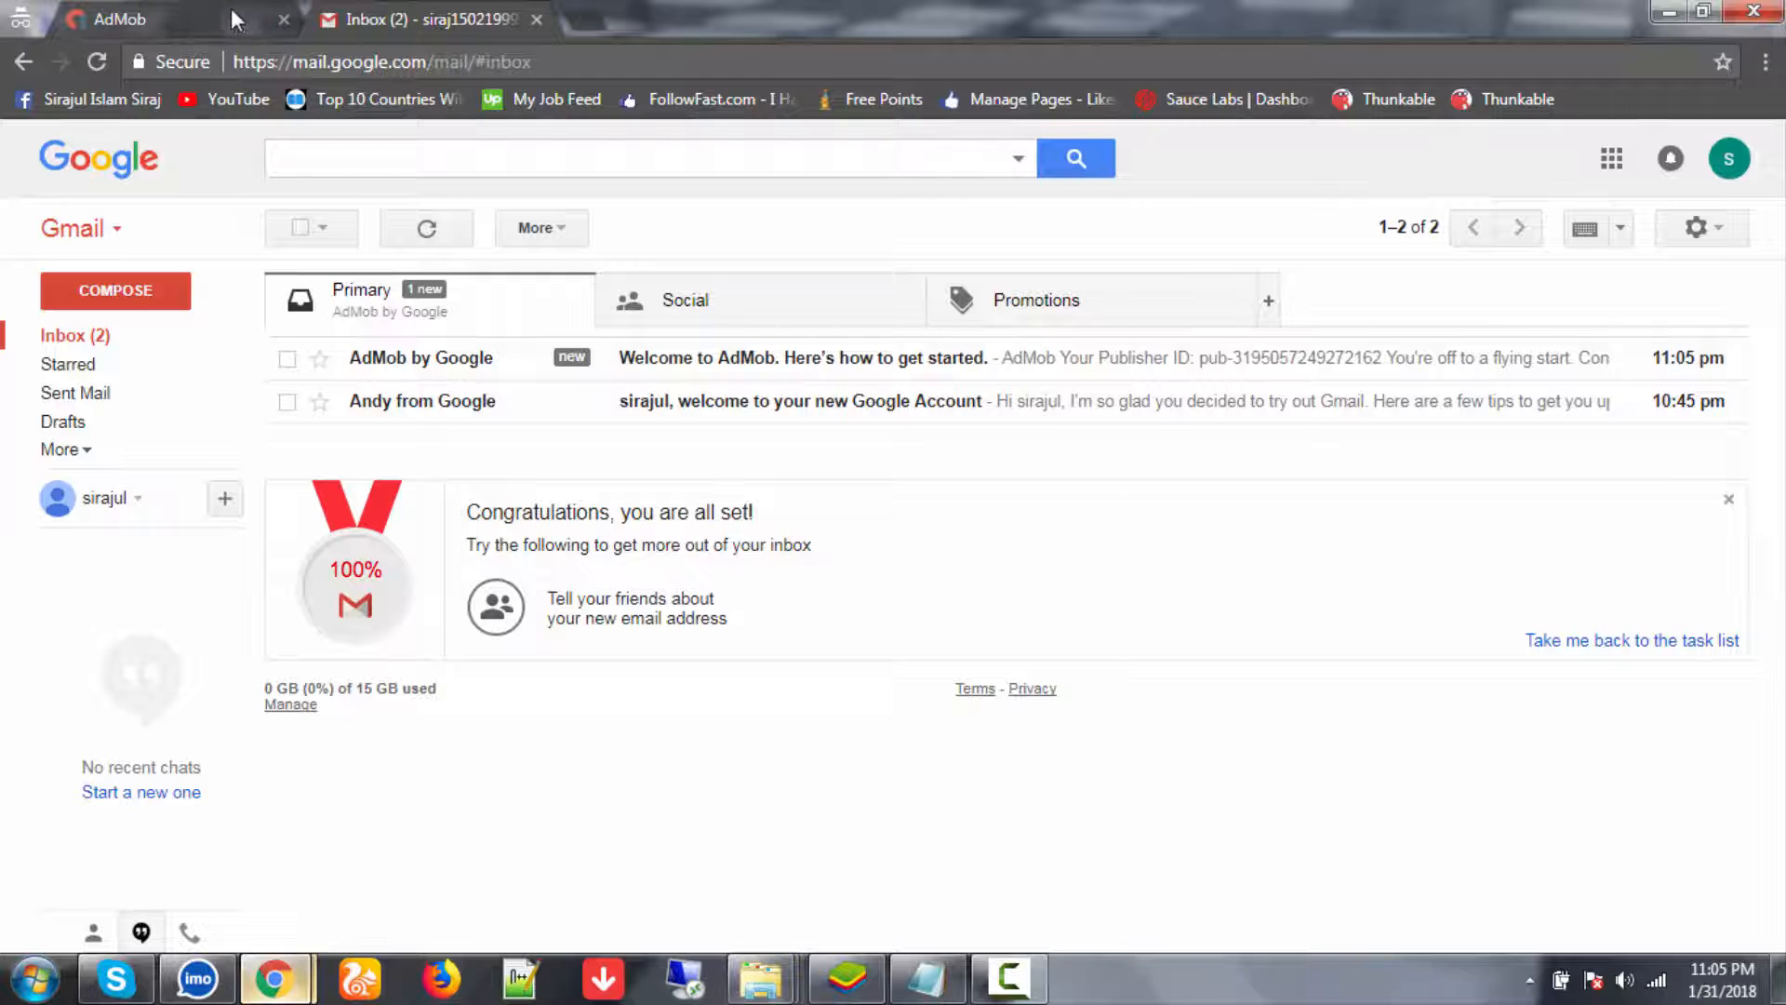
click(206, 11)
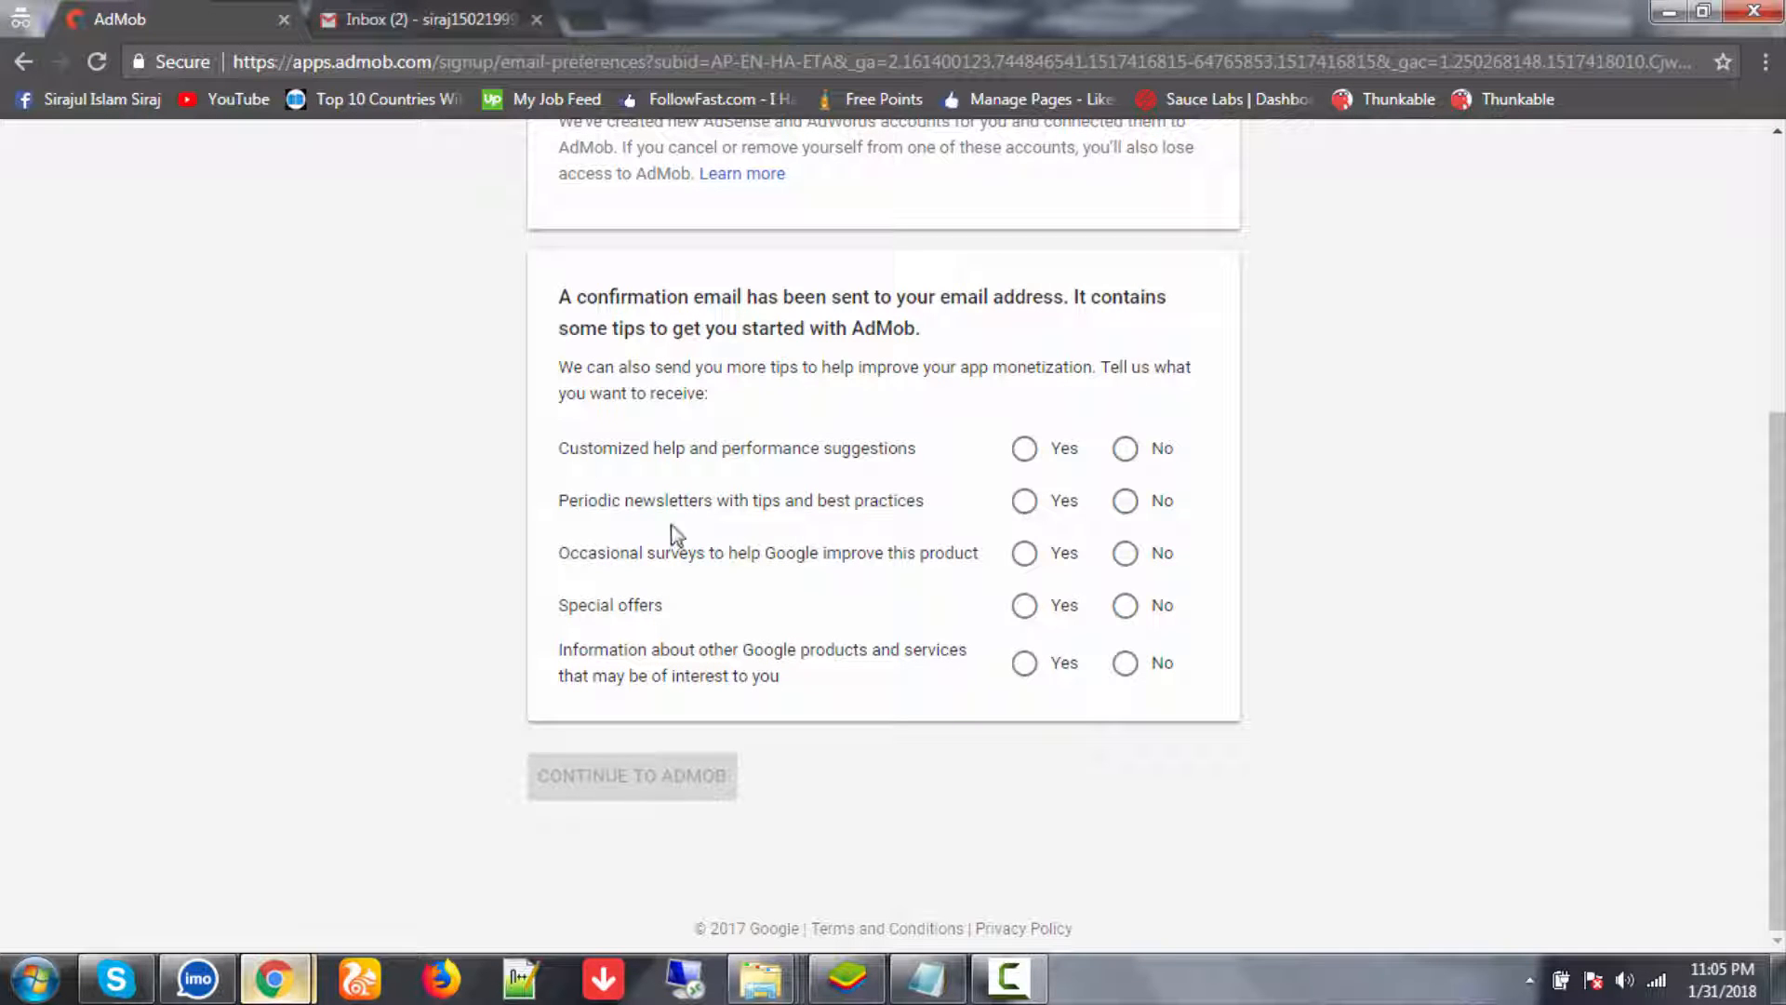
click(1026, 452)
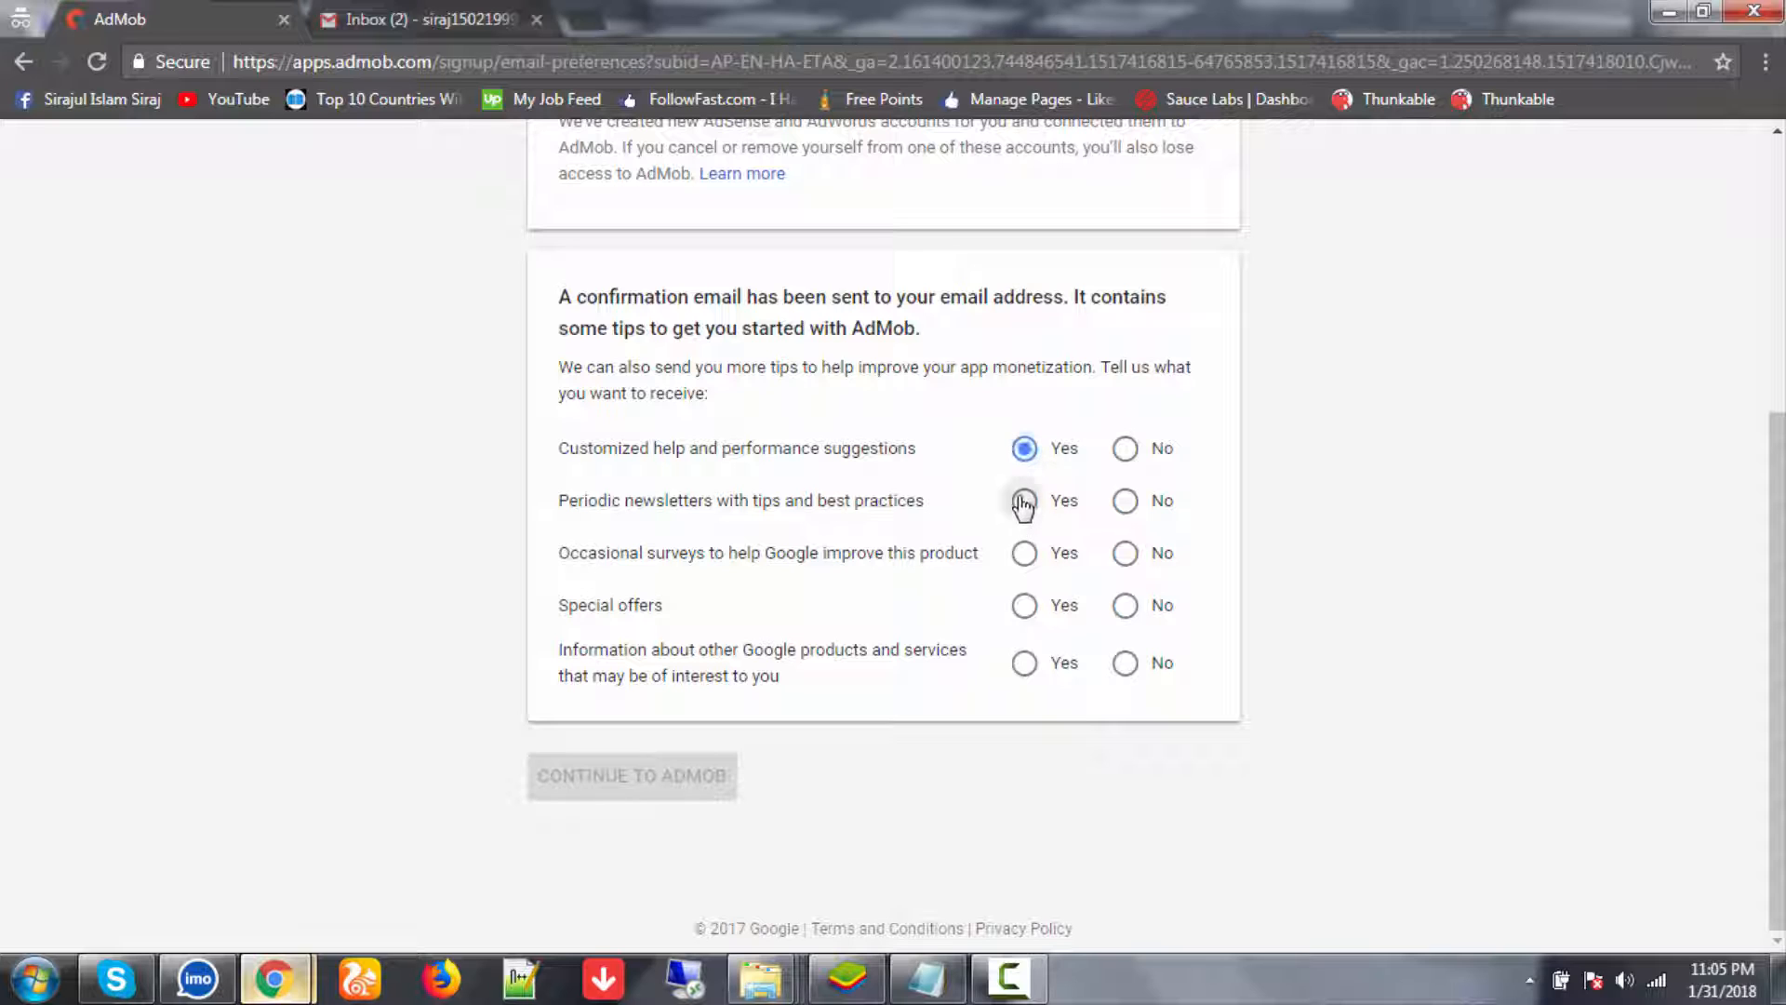
click(1023, 503)
click(1024, 556)
click(1024, 607)
click(1026, 664)
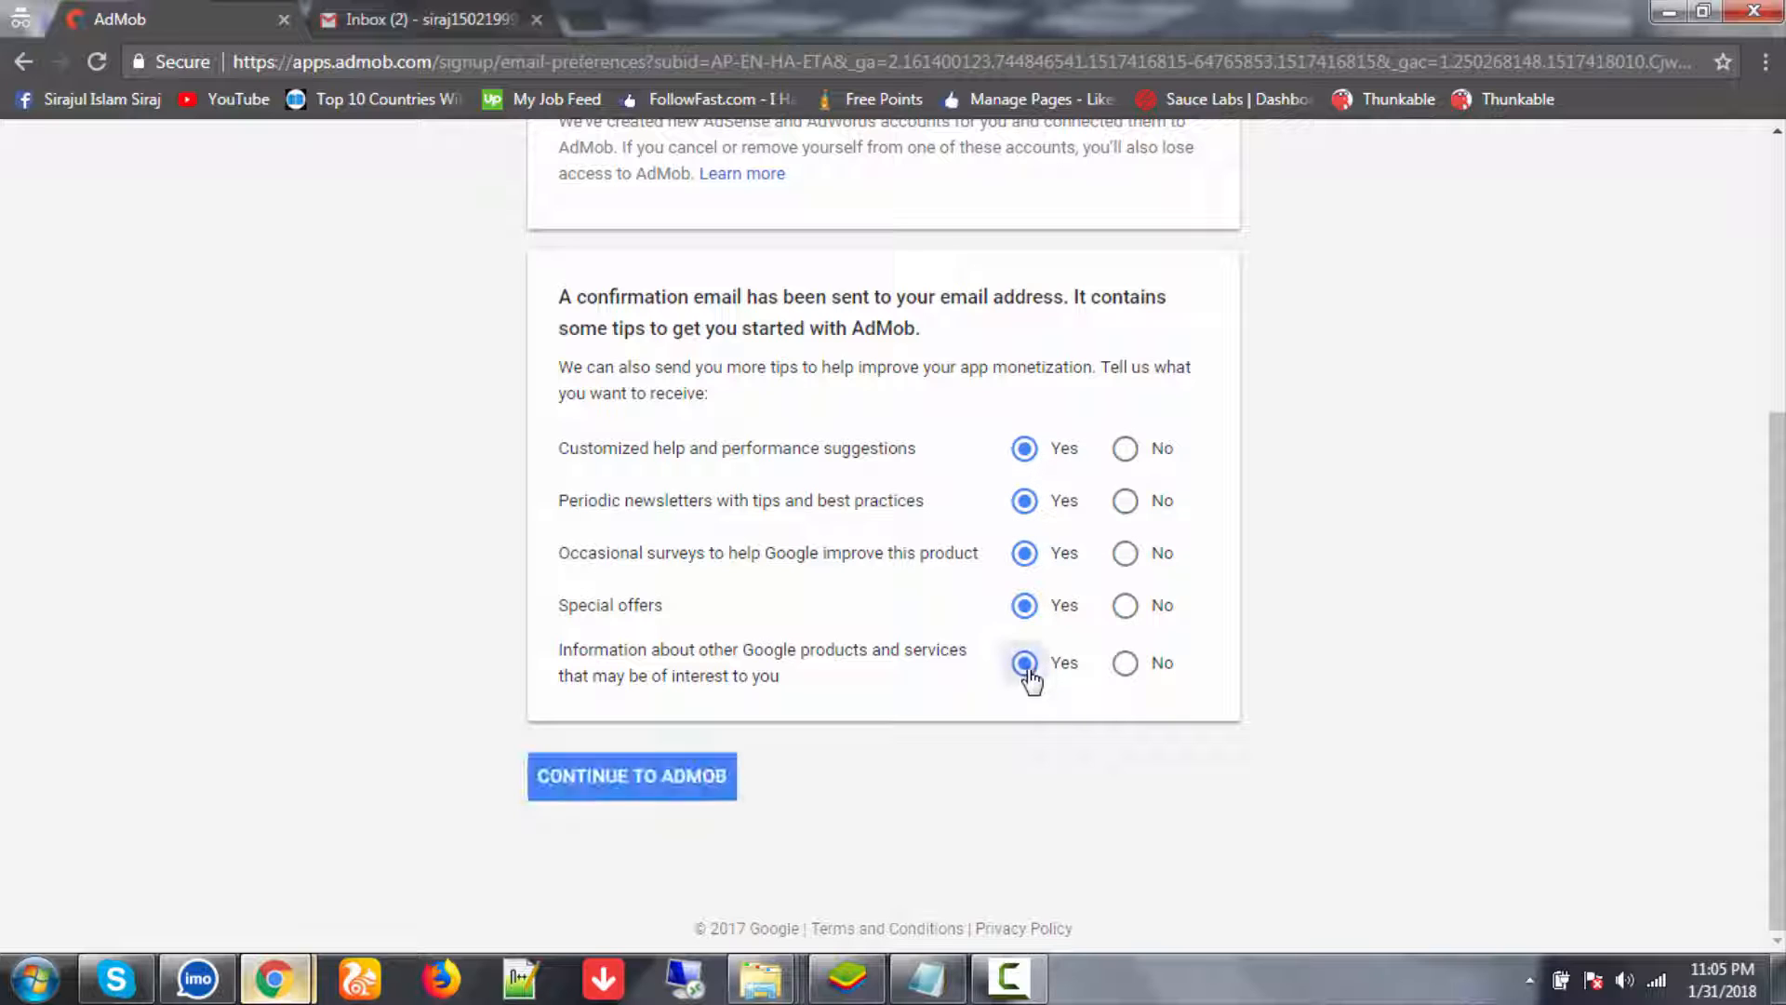
click(679, 798)
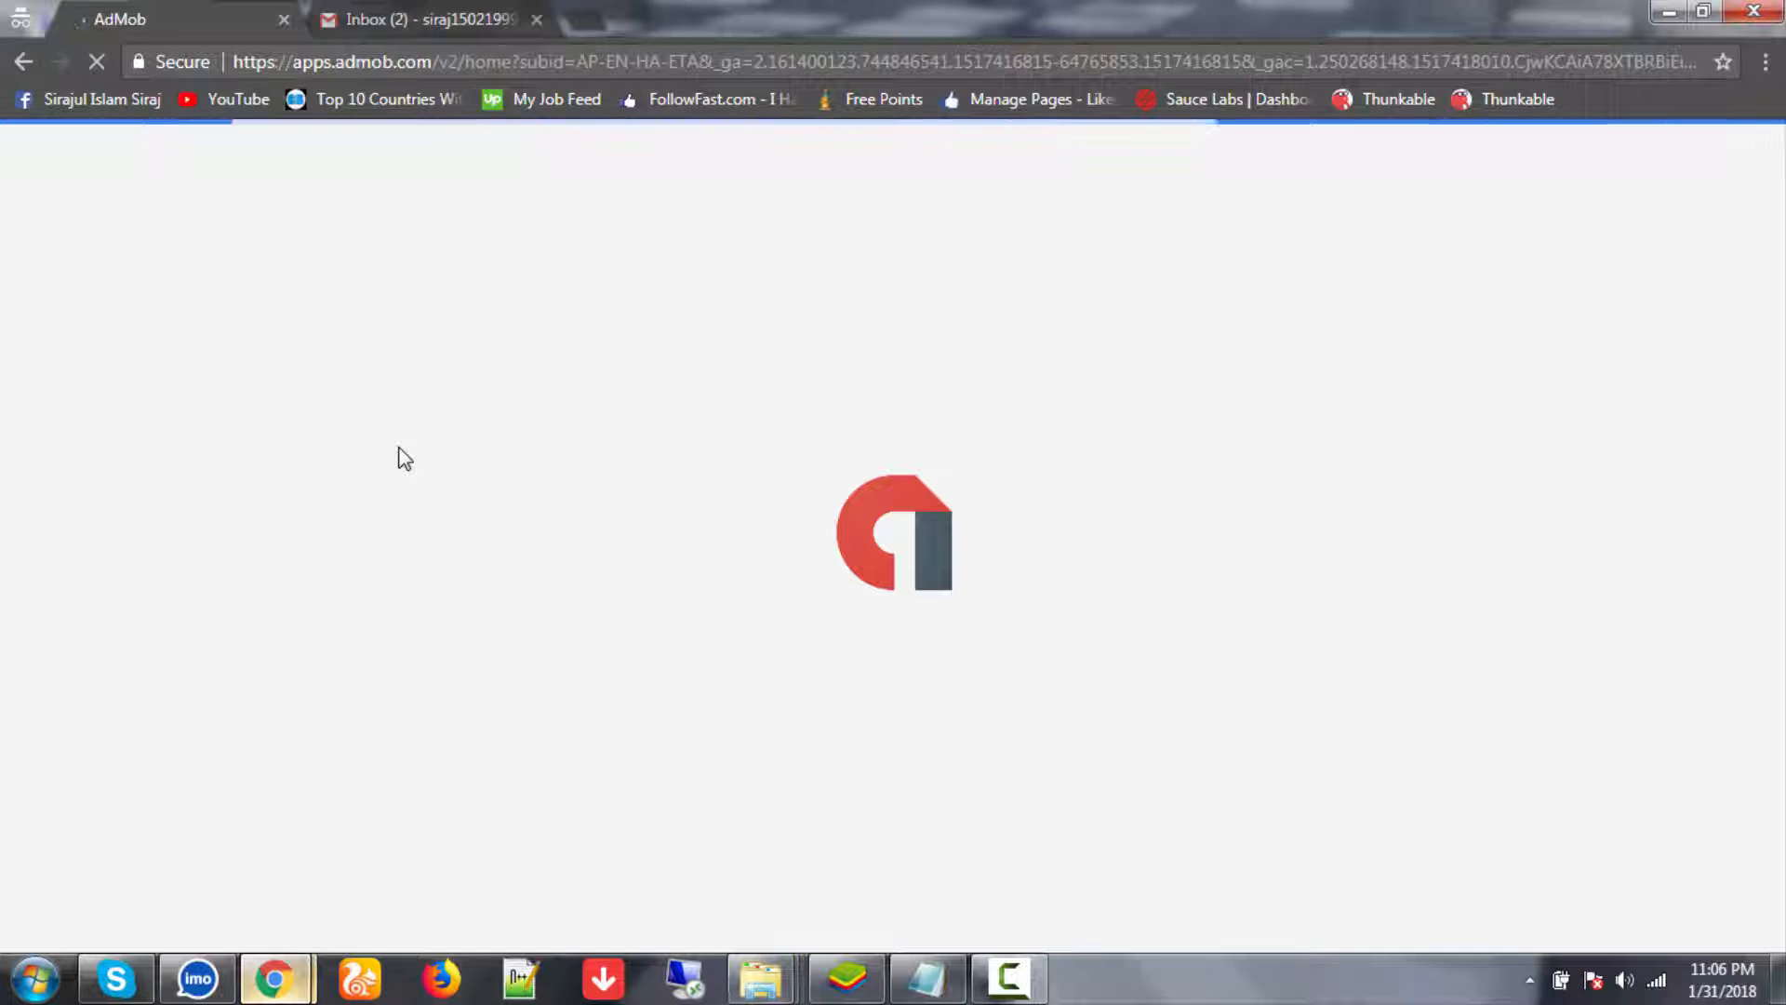
click(408, 17)
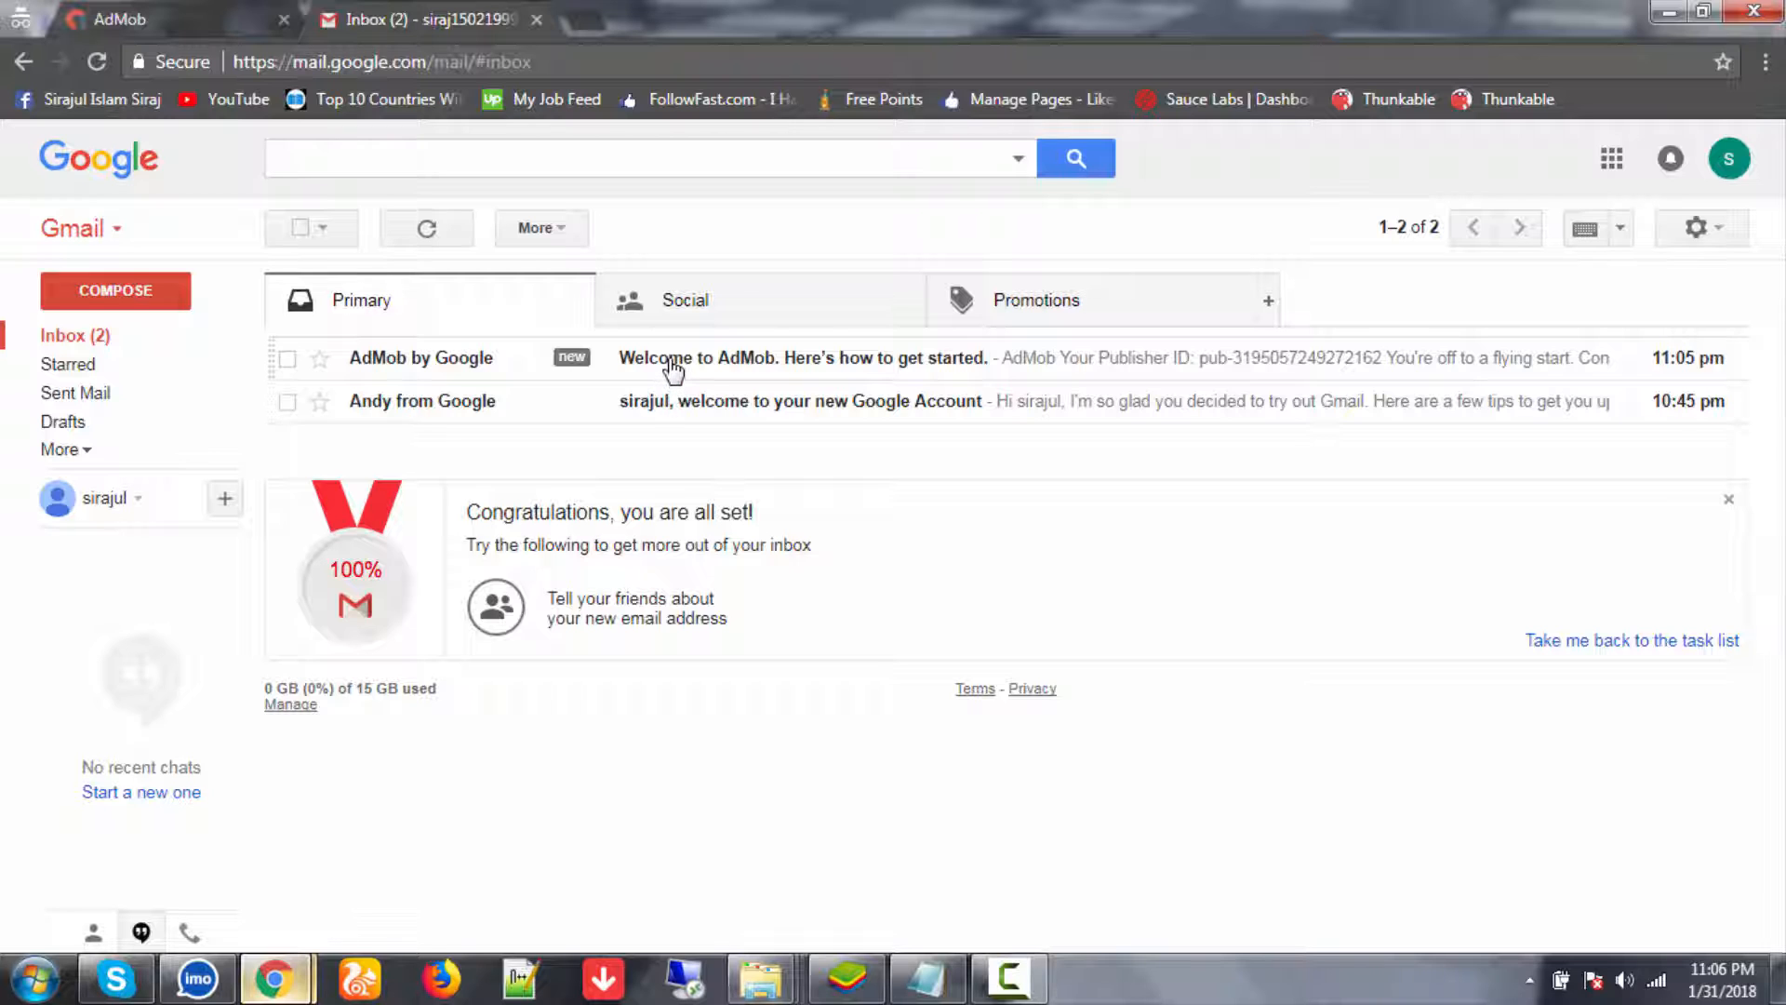
- Open AdMob's welcome email and follow its Get Started link
click(674, 370)
right_click(646, 466)
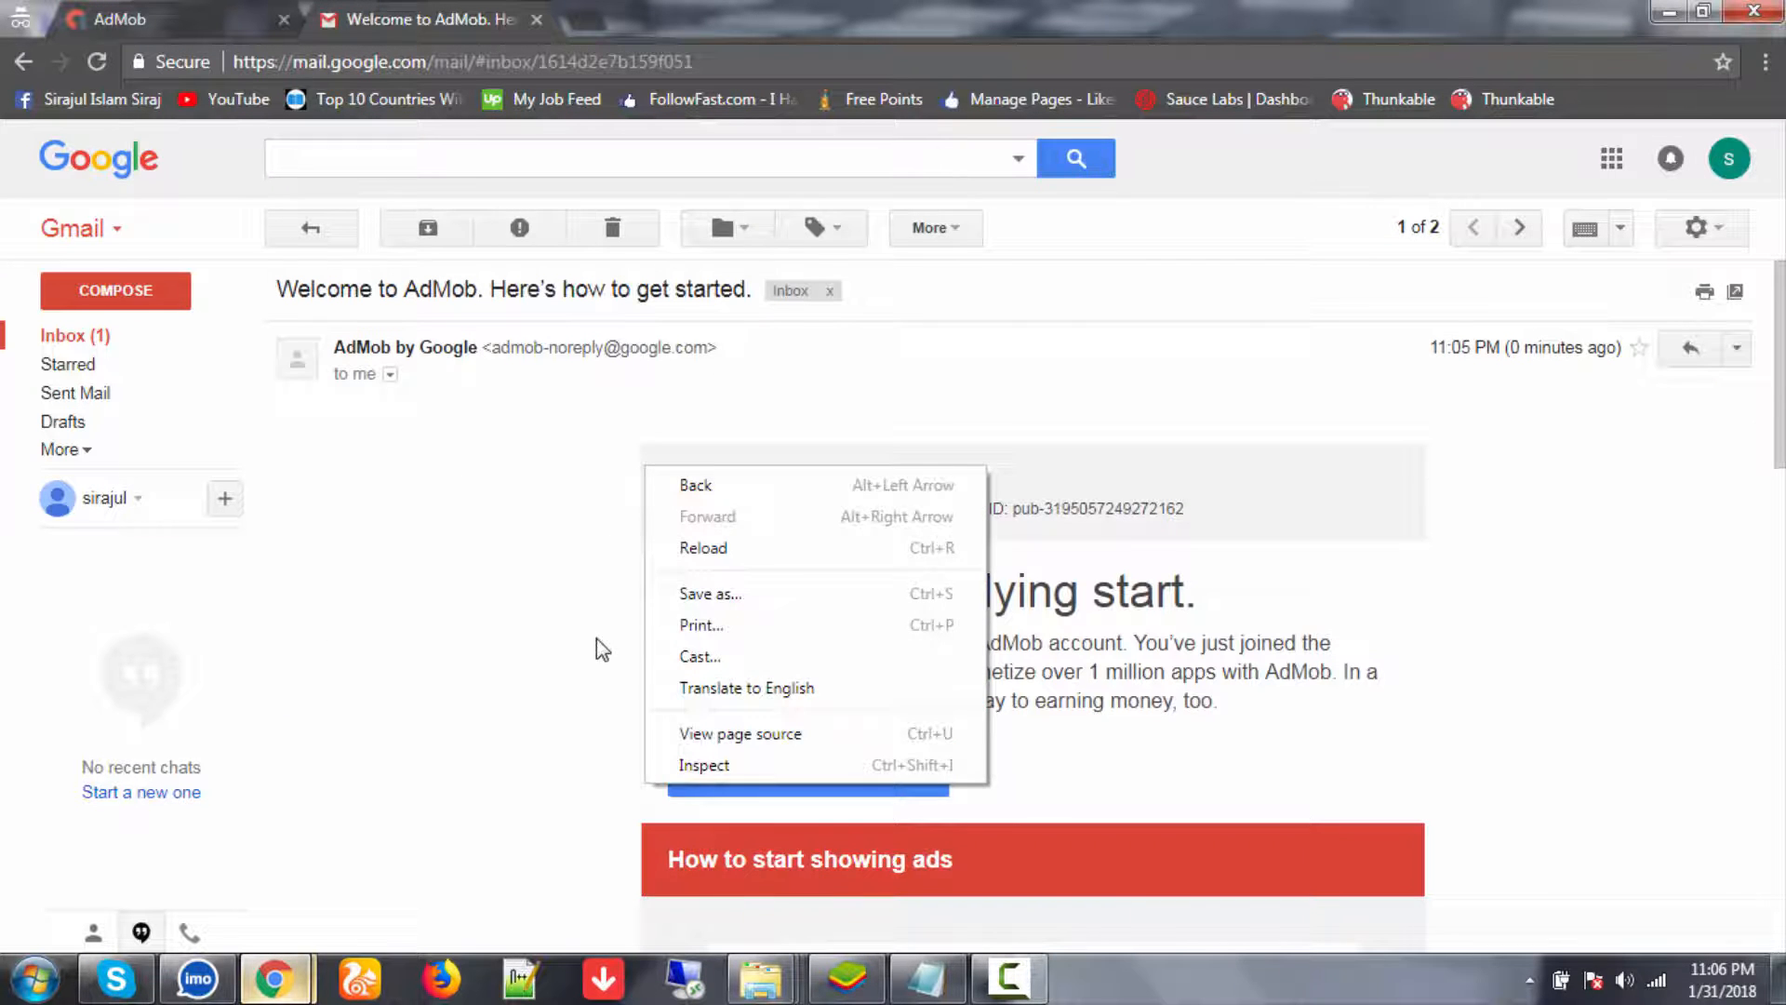
click(490, 638)
scroll(495, 629, down, 2)
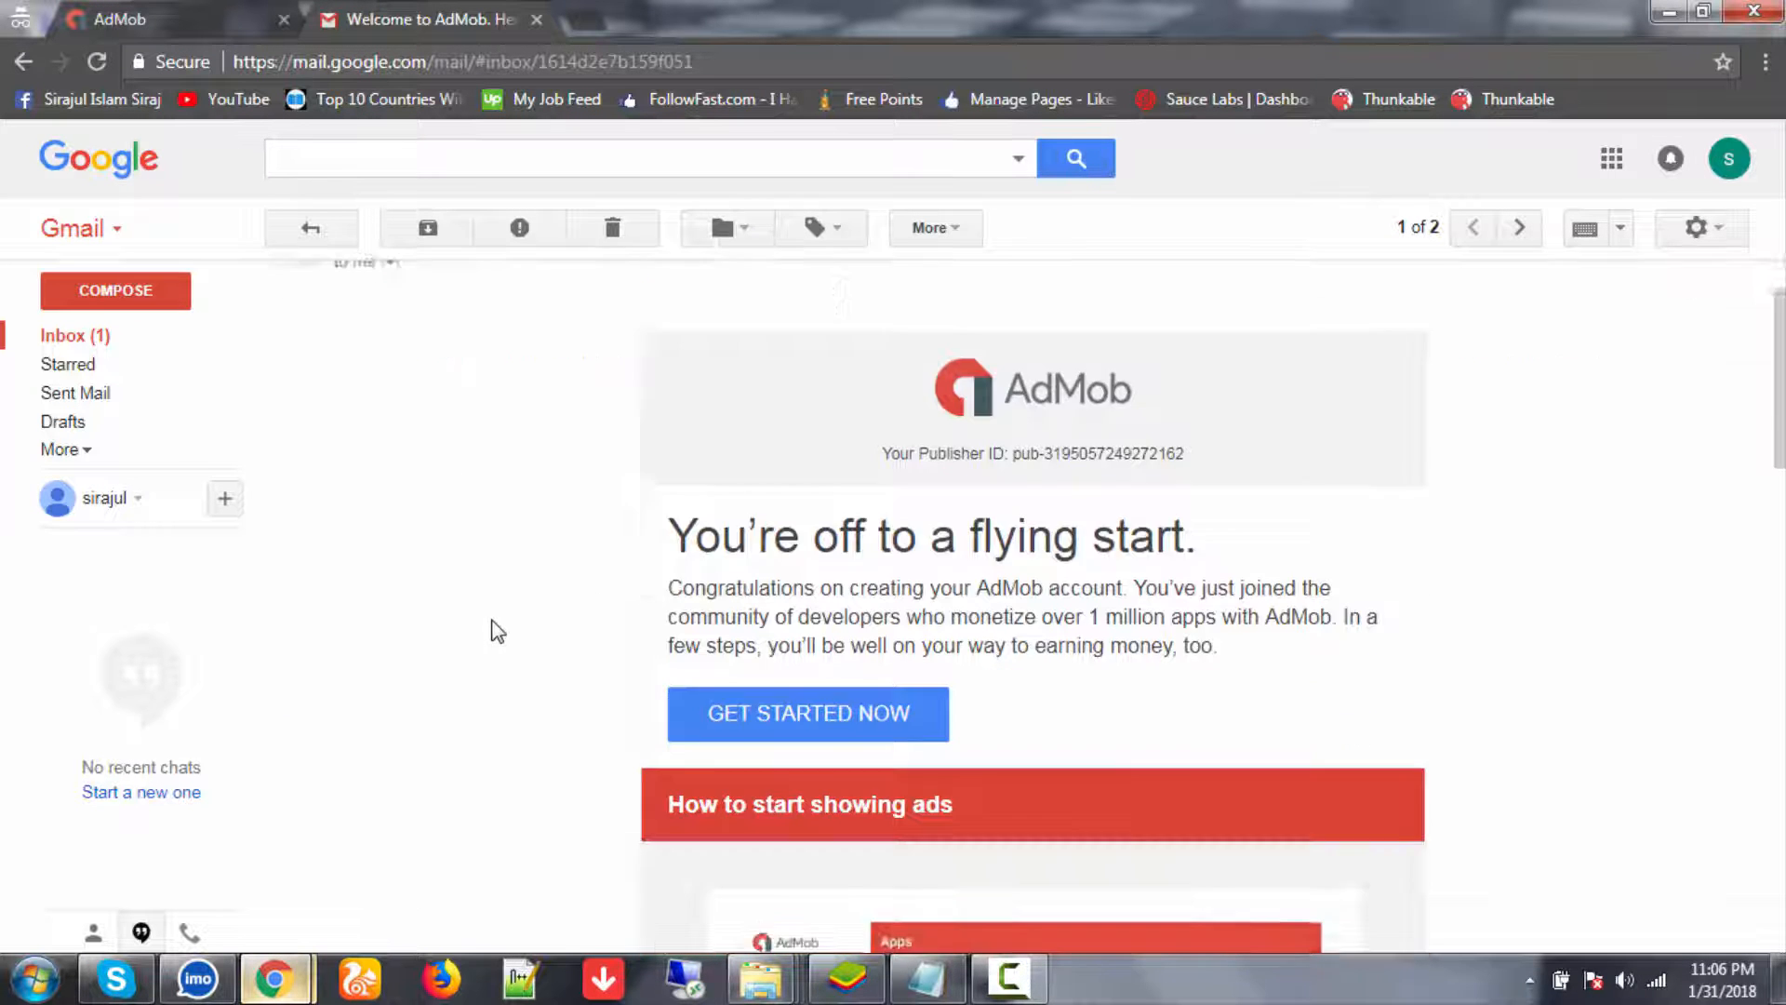
click(786, 707)
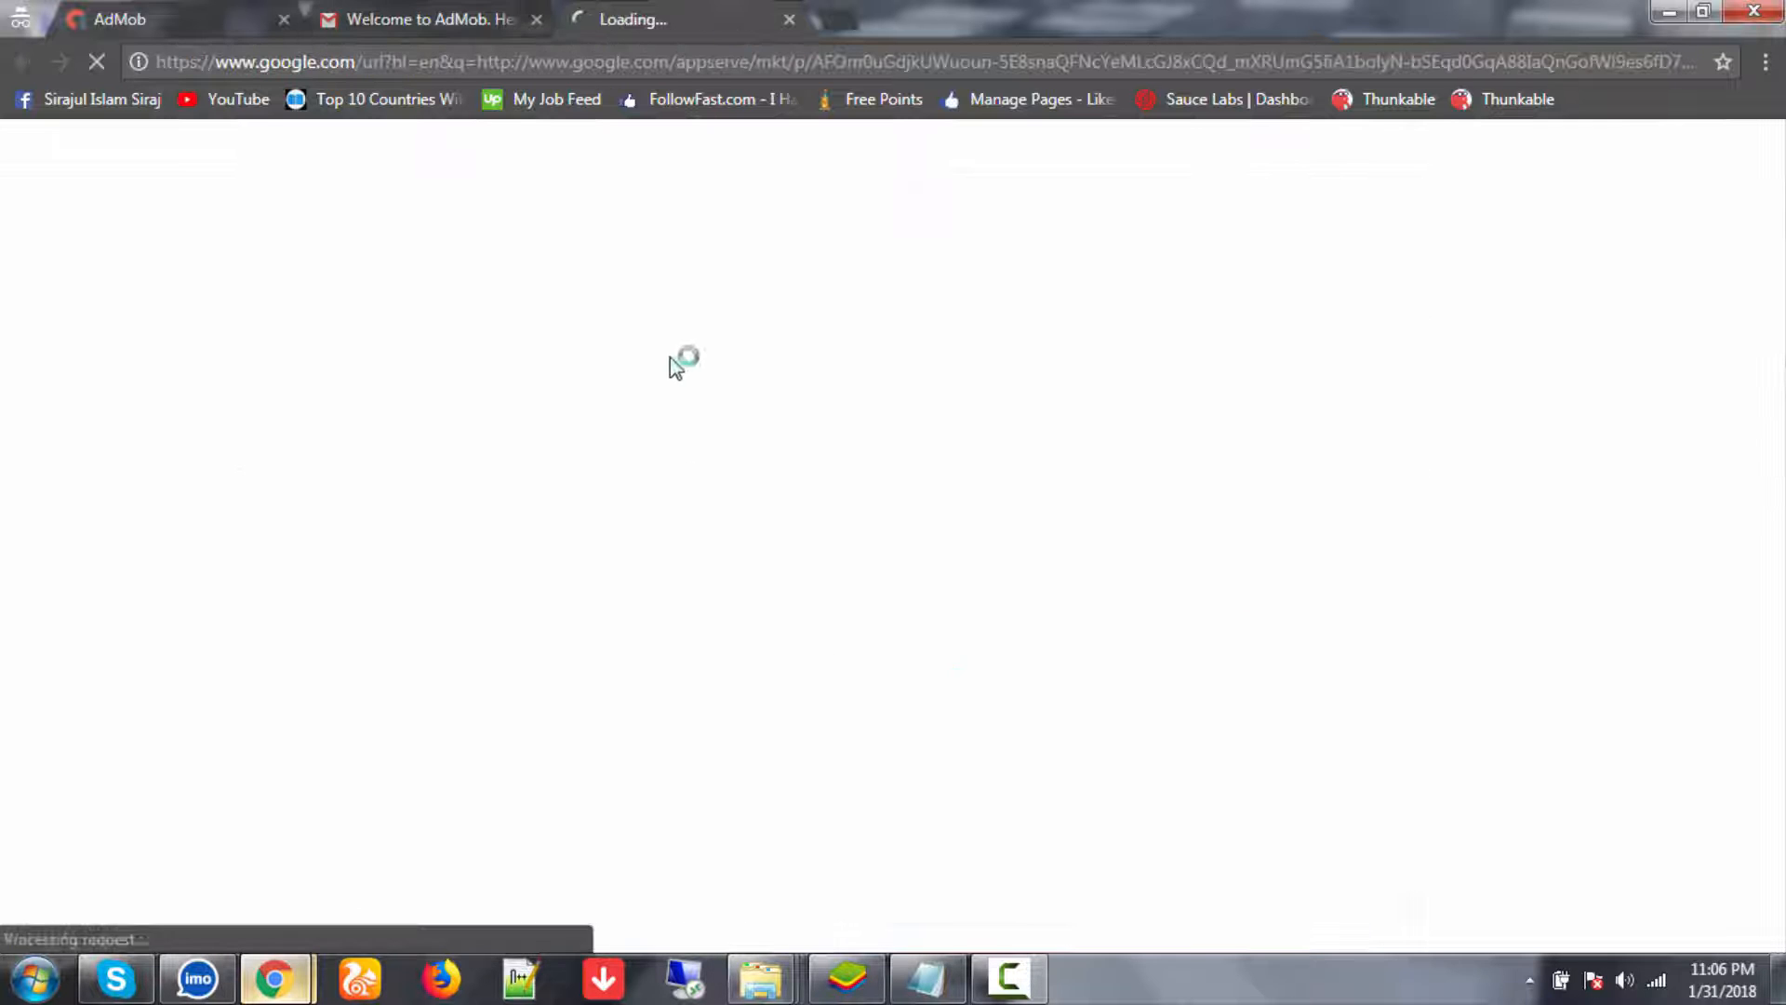
- Return to the Gmail inbox, switch to the new AdMob tab and close the older one
click(447, 19)
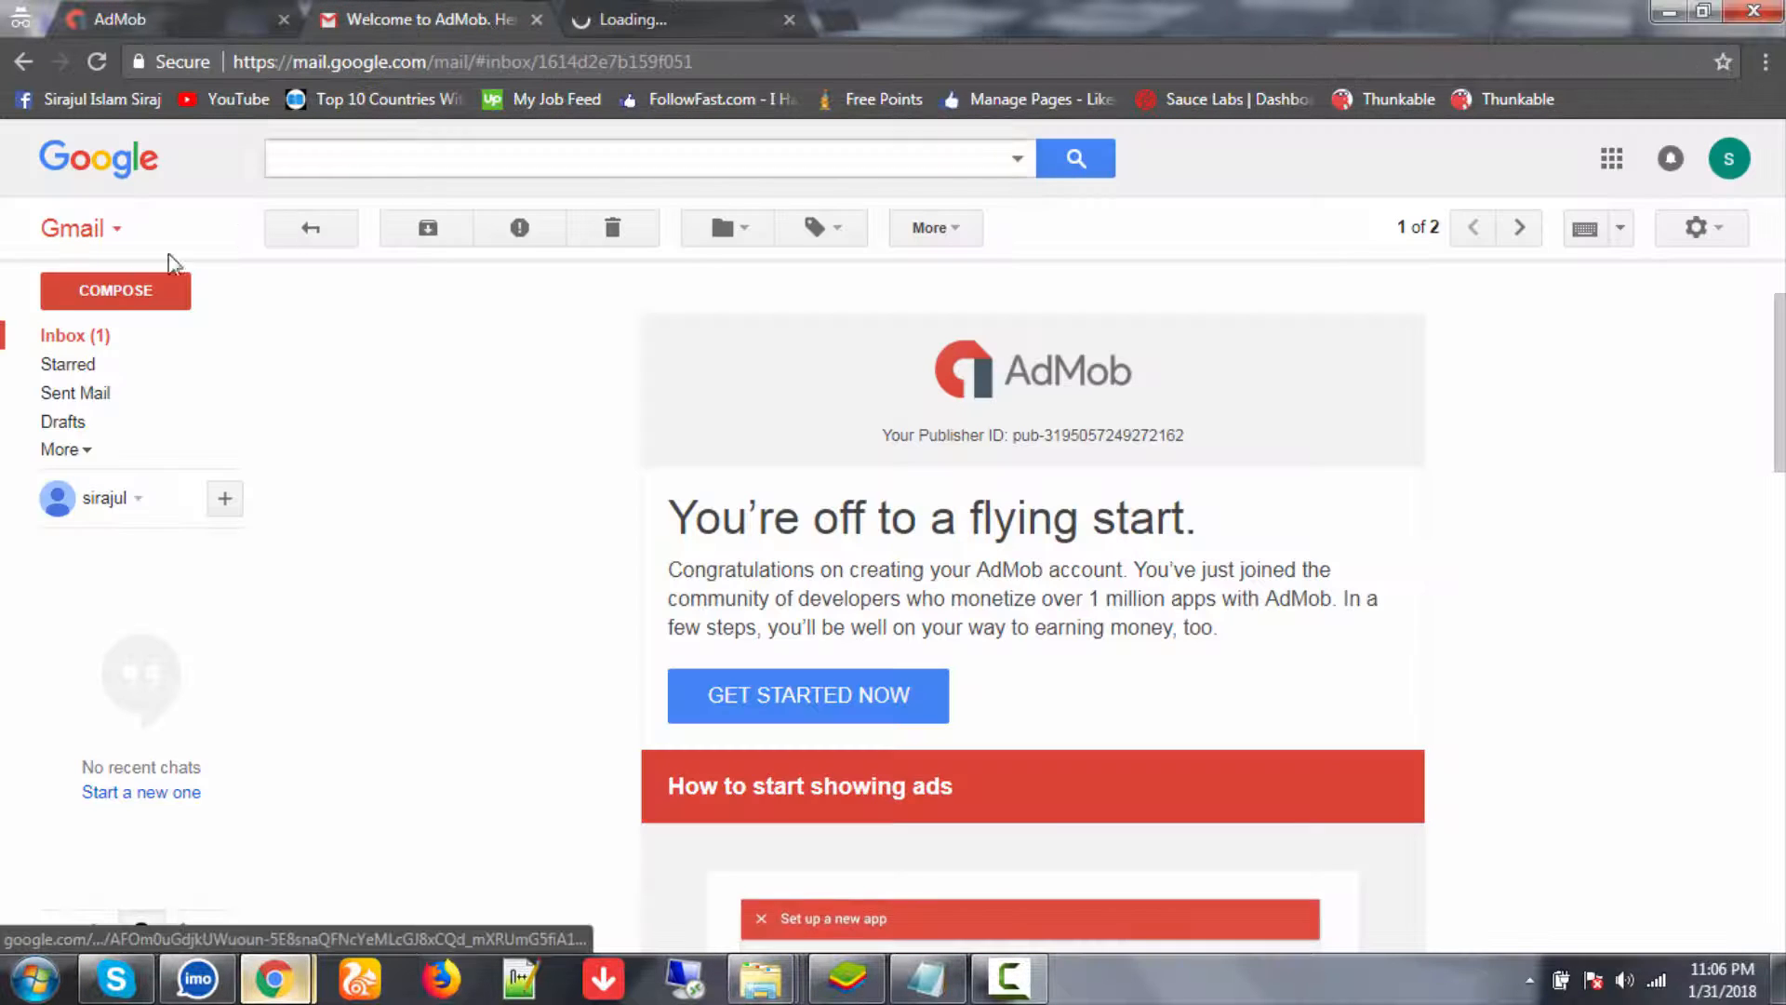
click(102, 337)
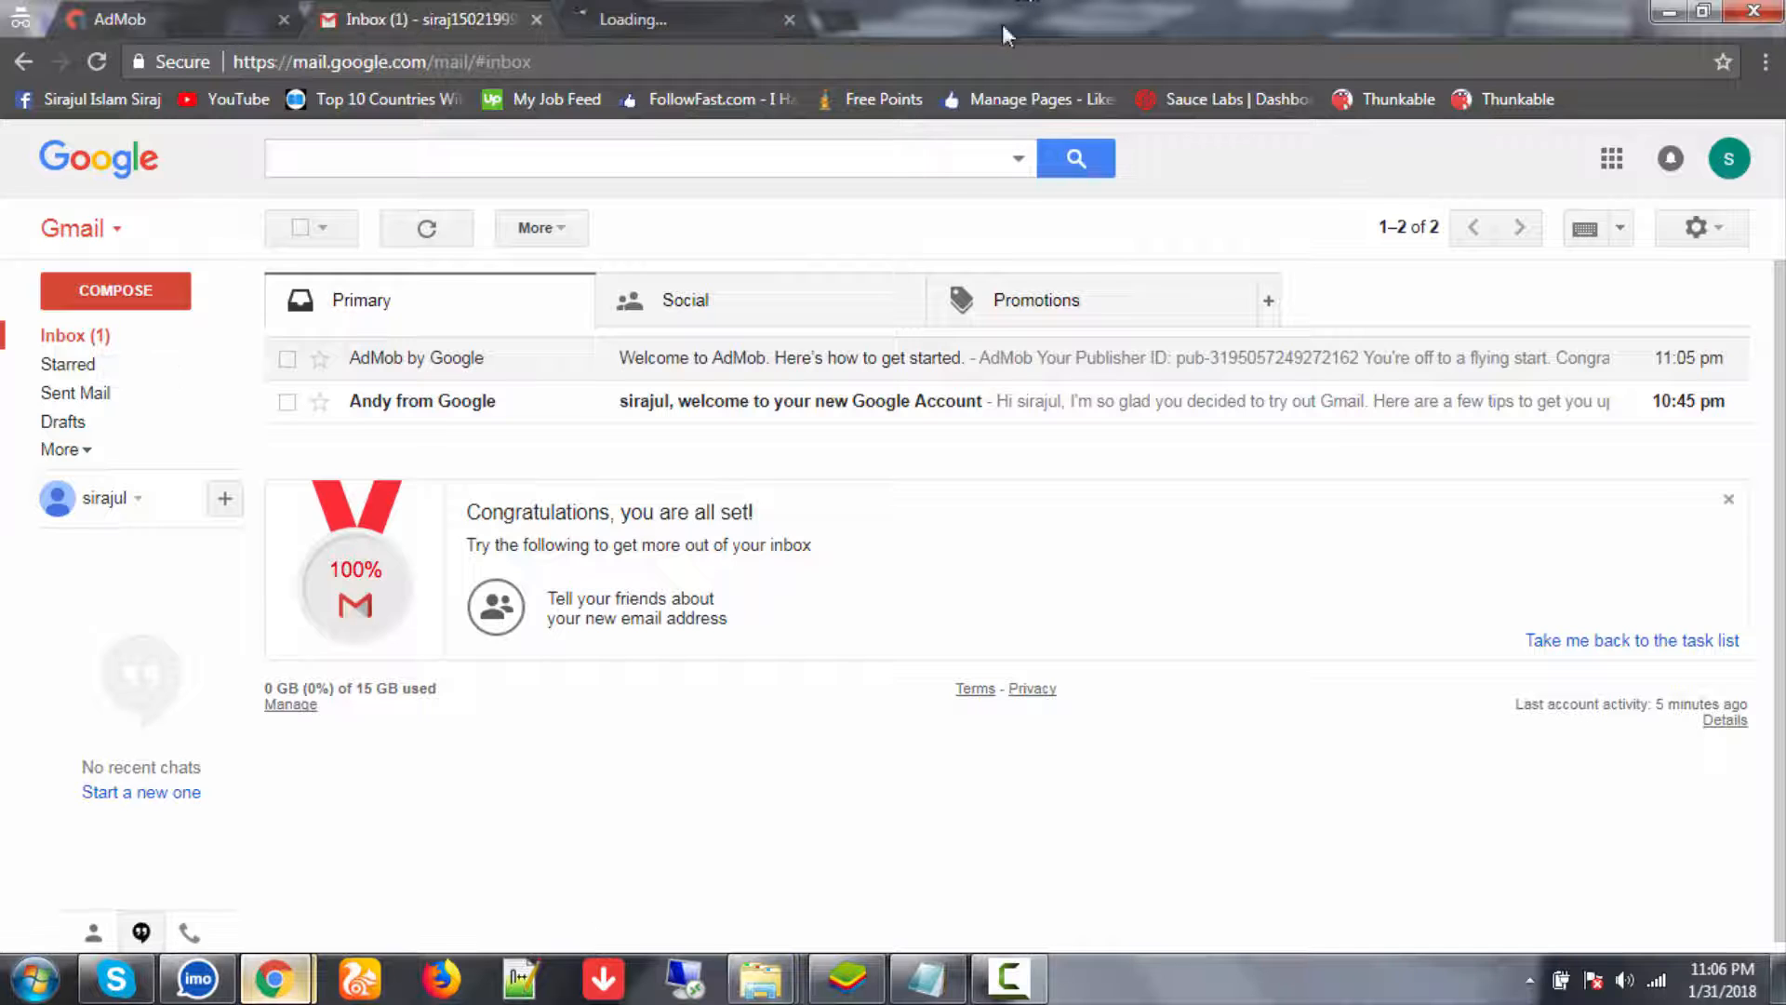
click(691, 5)
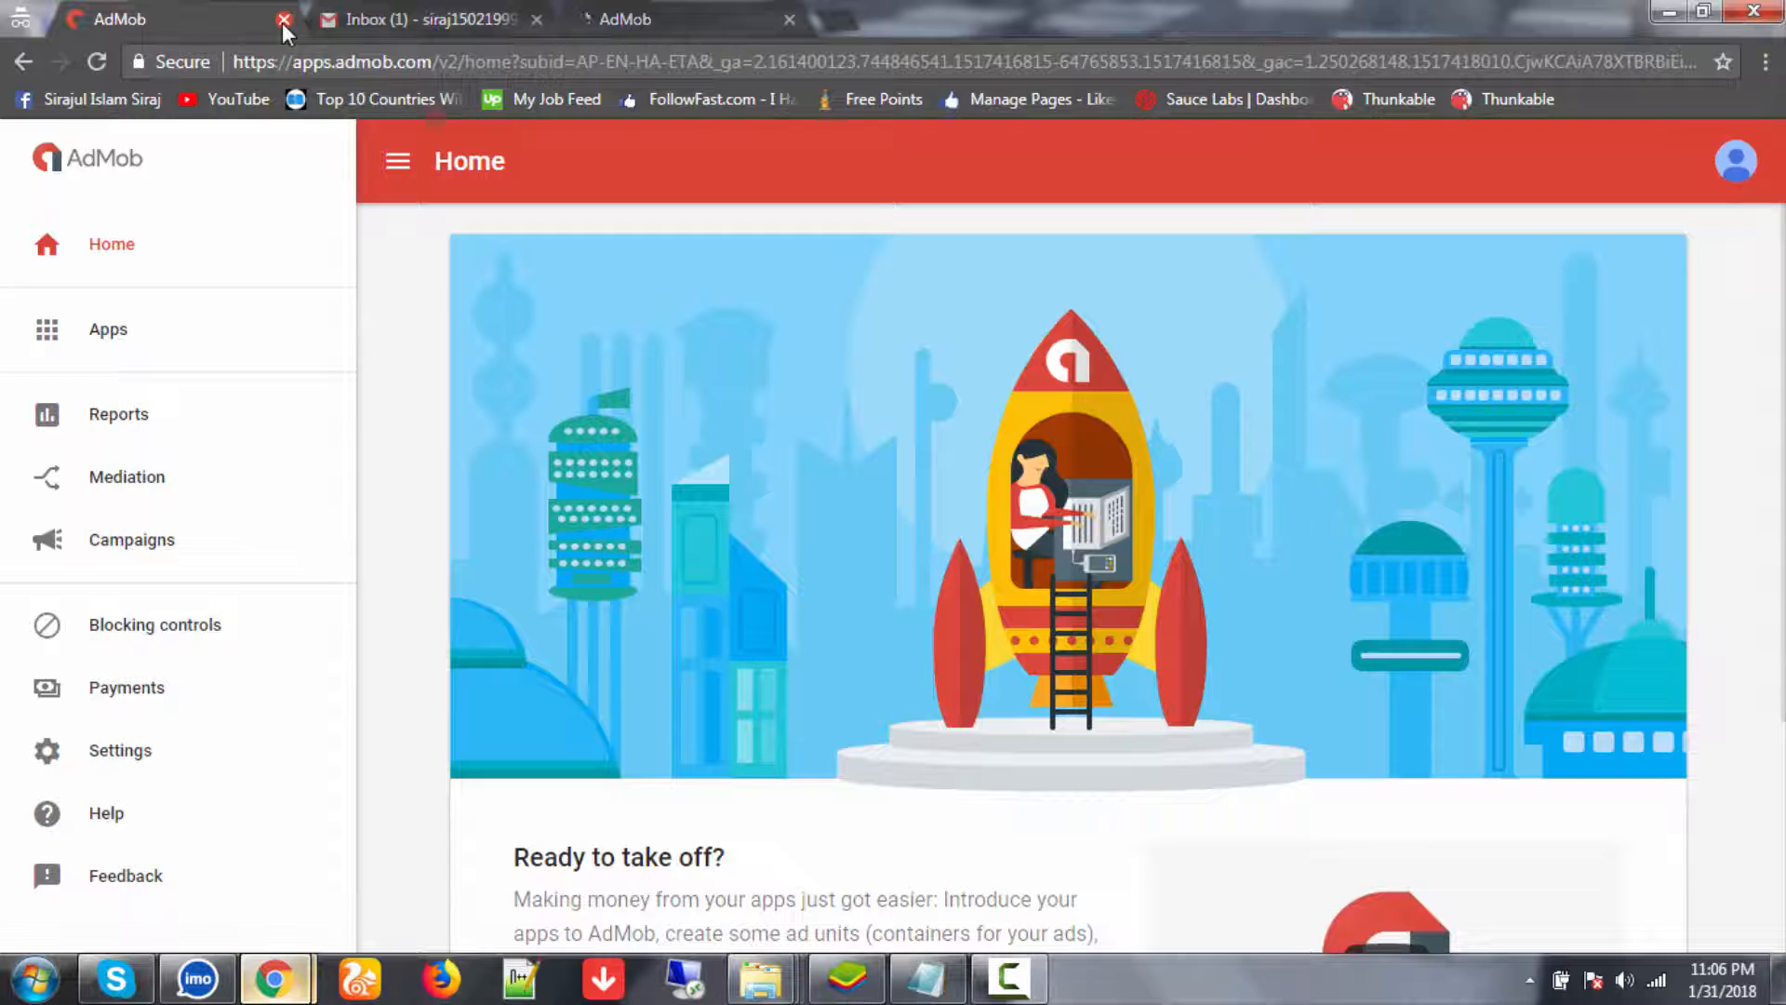
click(283, 19)
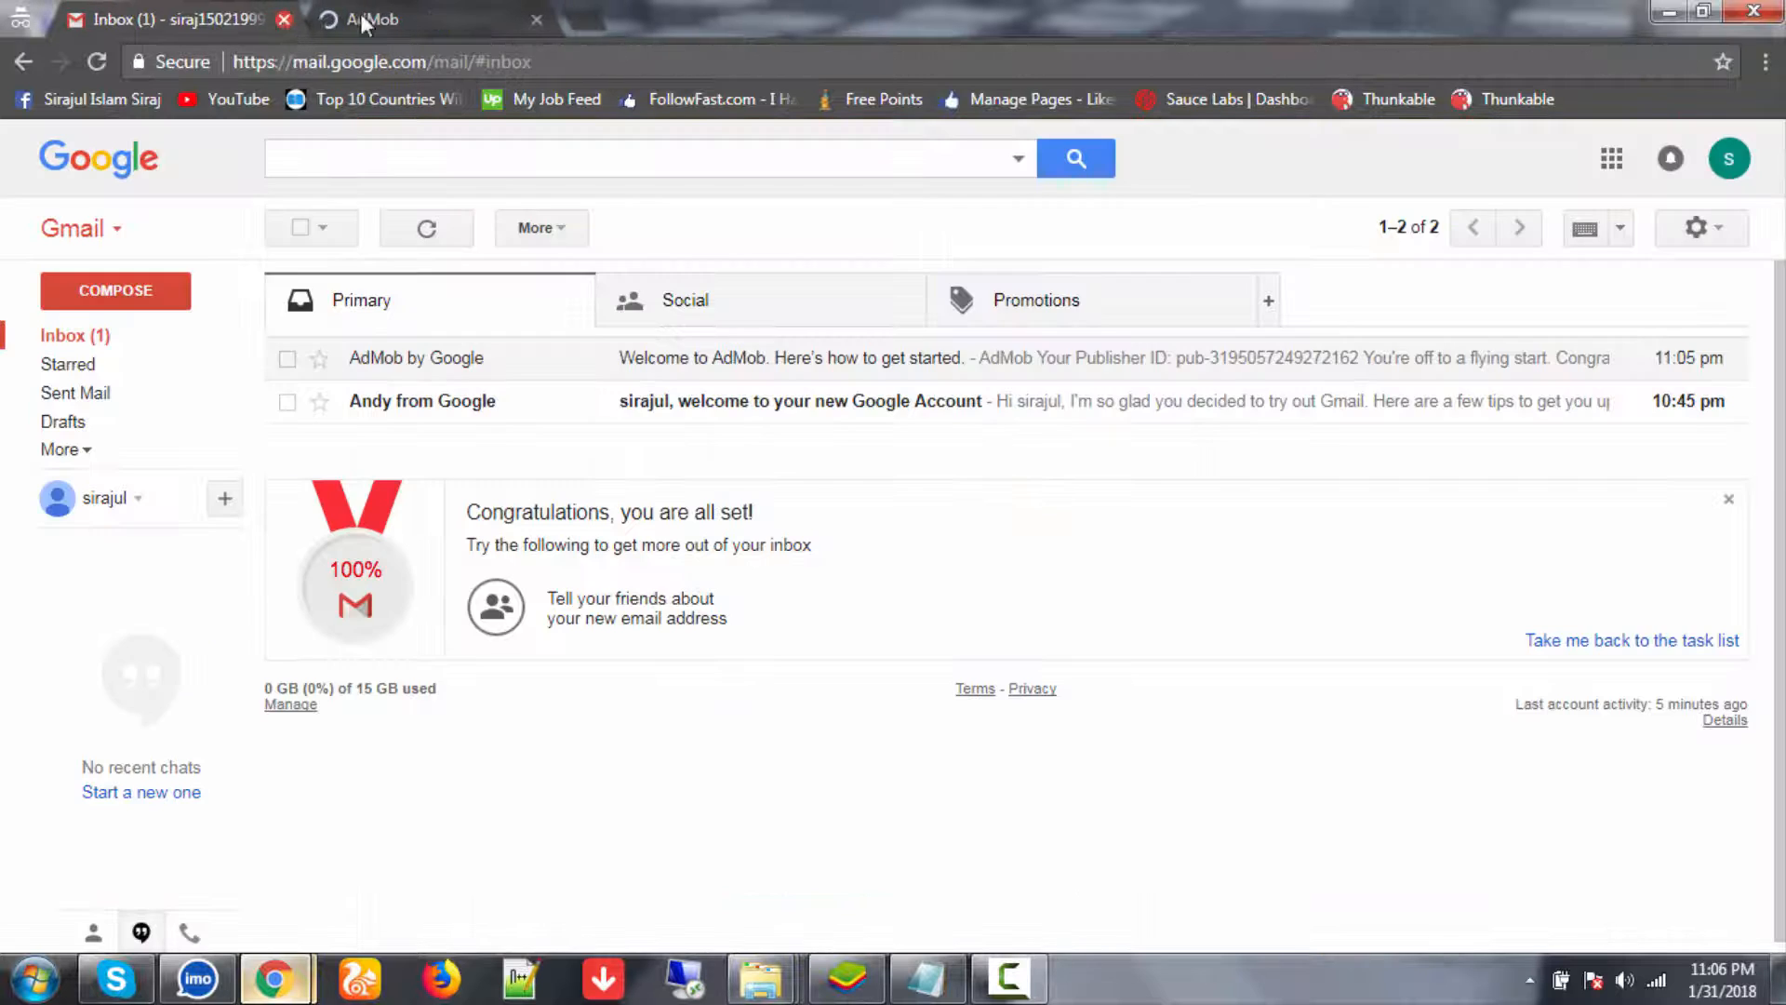
- Start app setup from AdMob Home, answer that the app isn't published, then leave the form
click(394, 16)
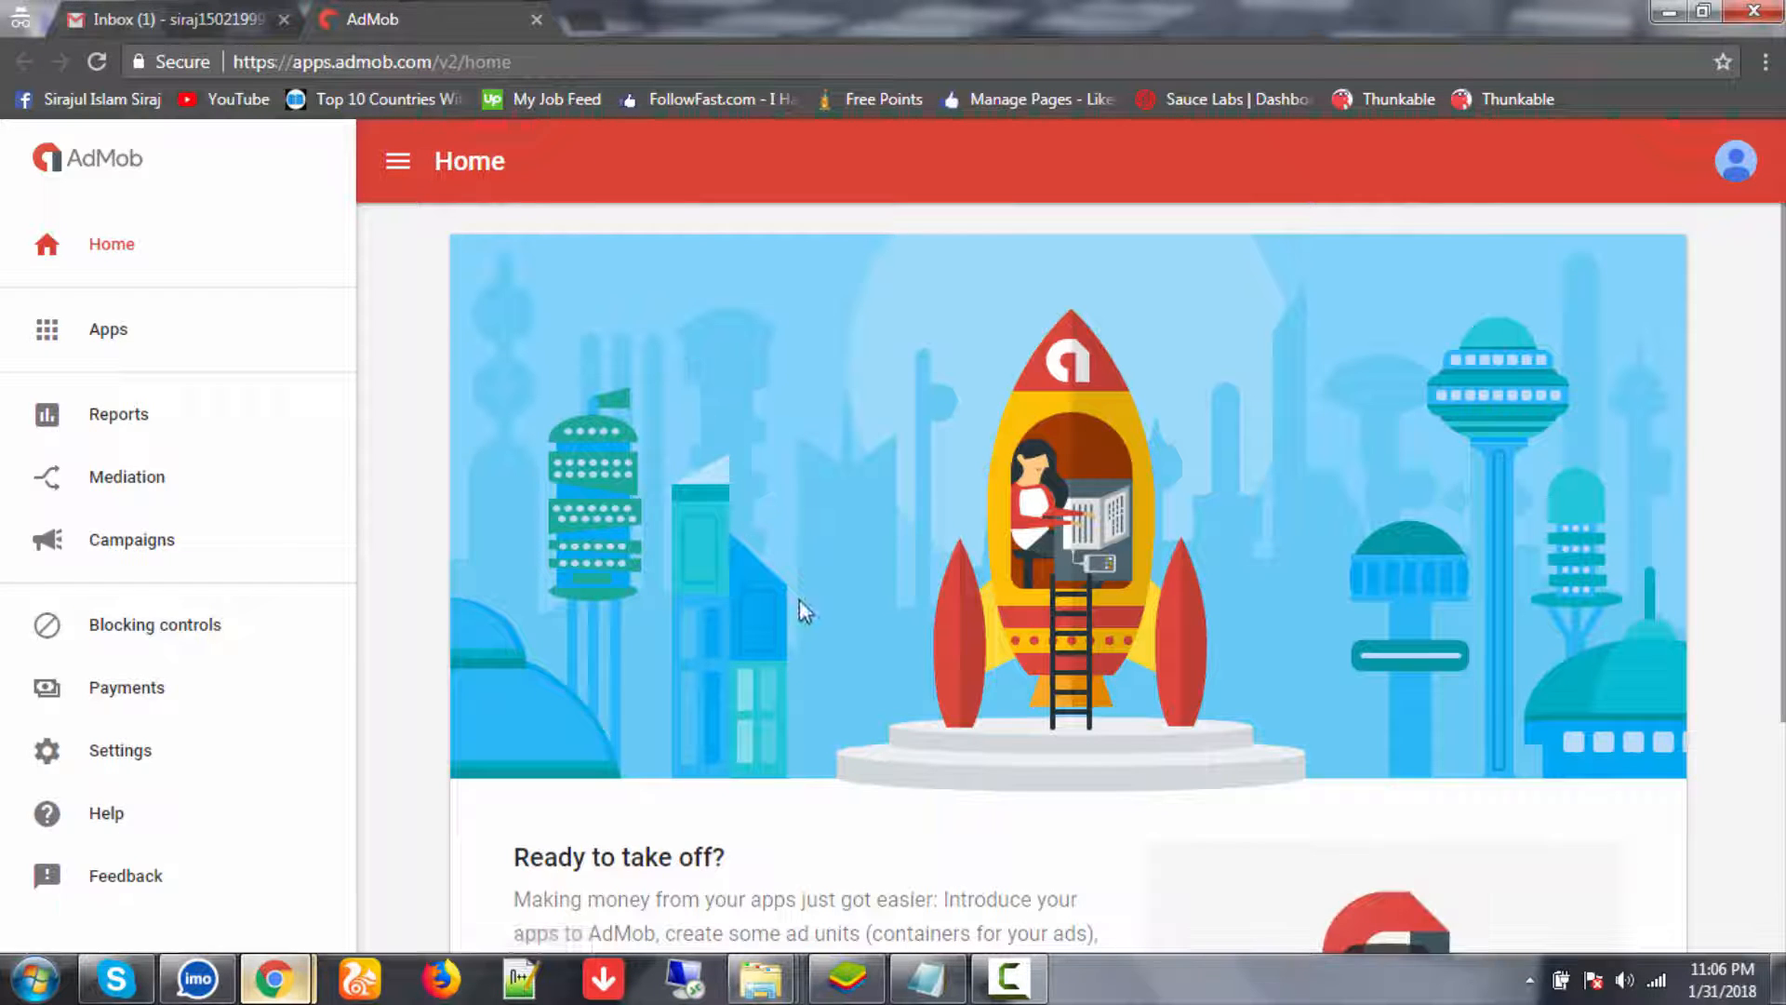
scroll(808, 610, down, 3)
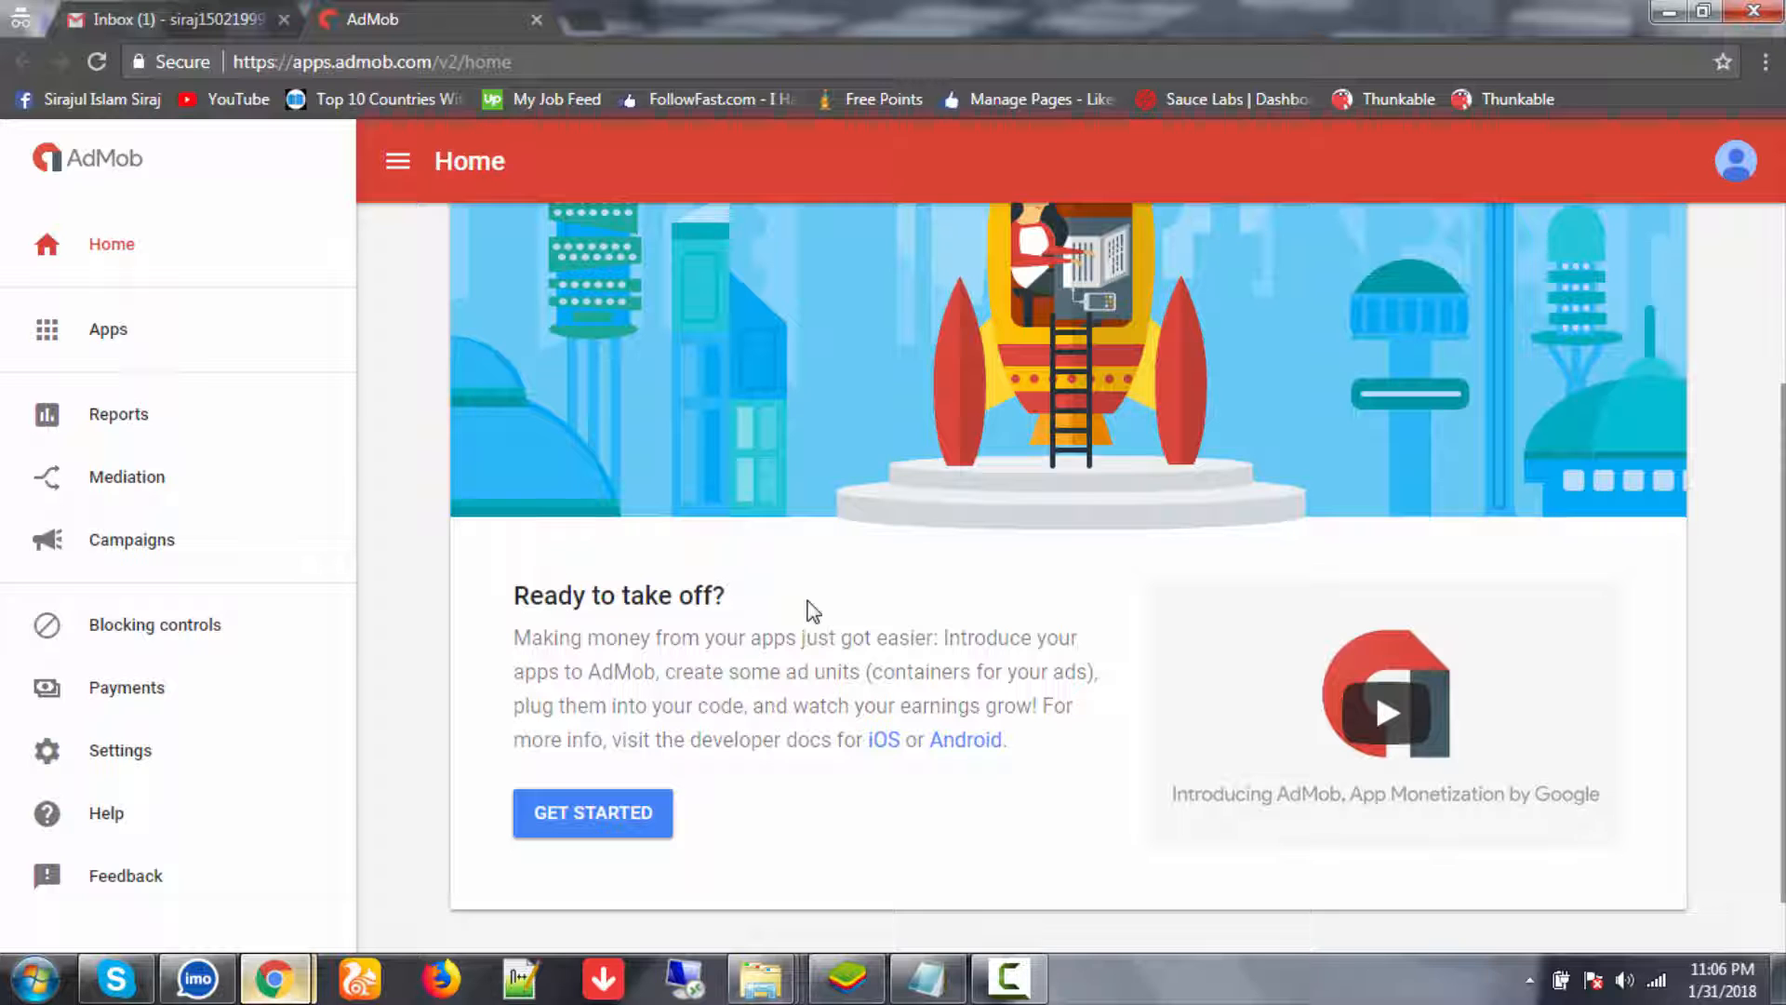
click(616, 812)
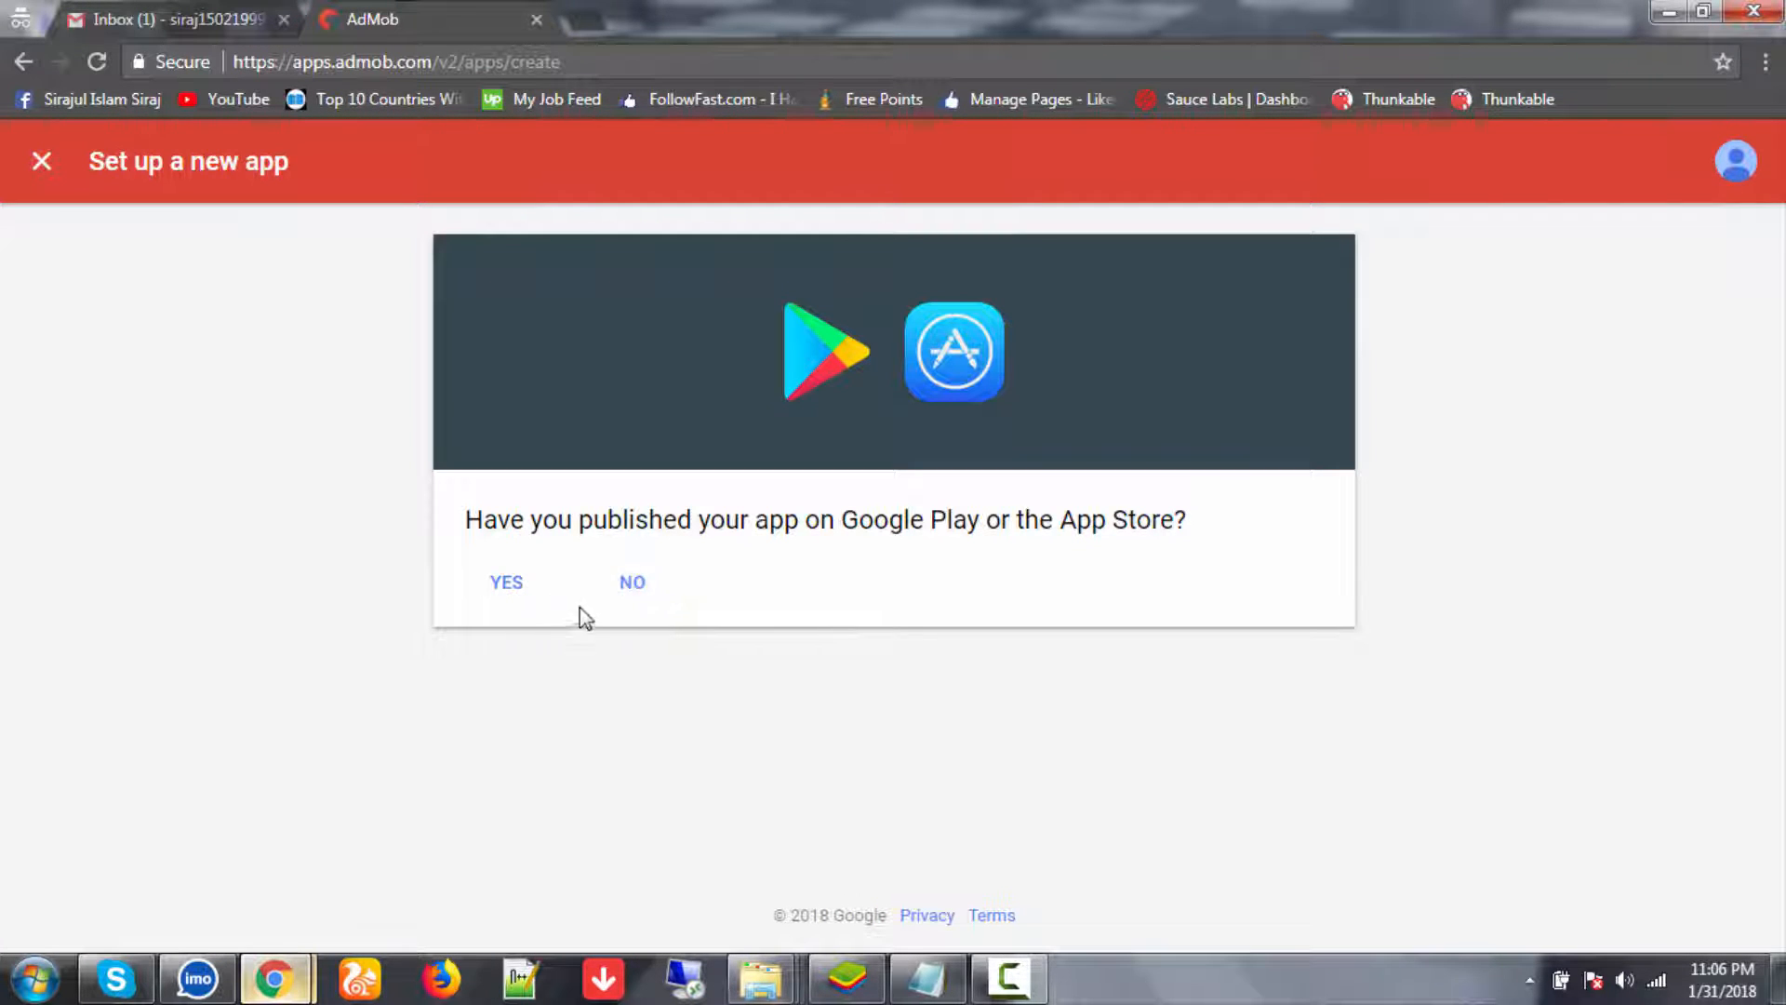
click(644, 600)
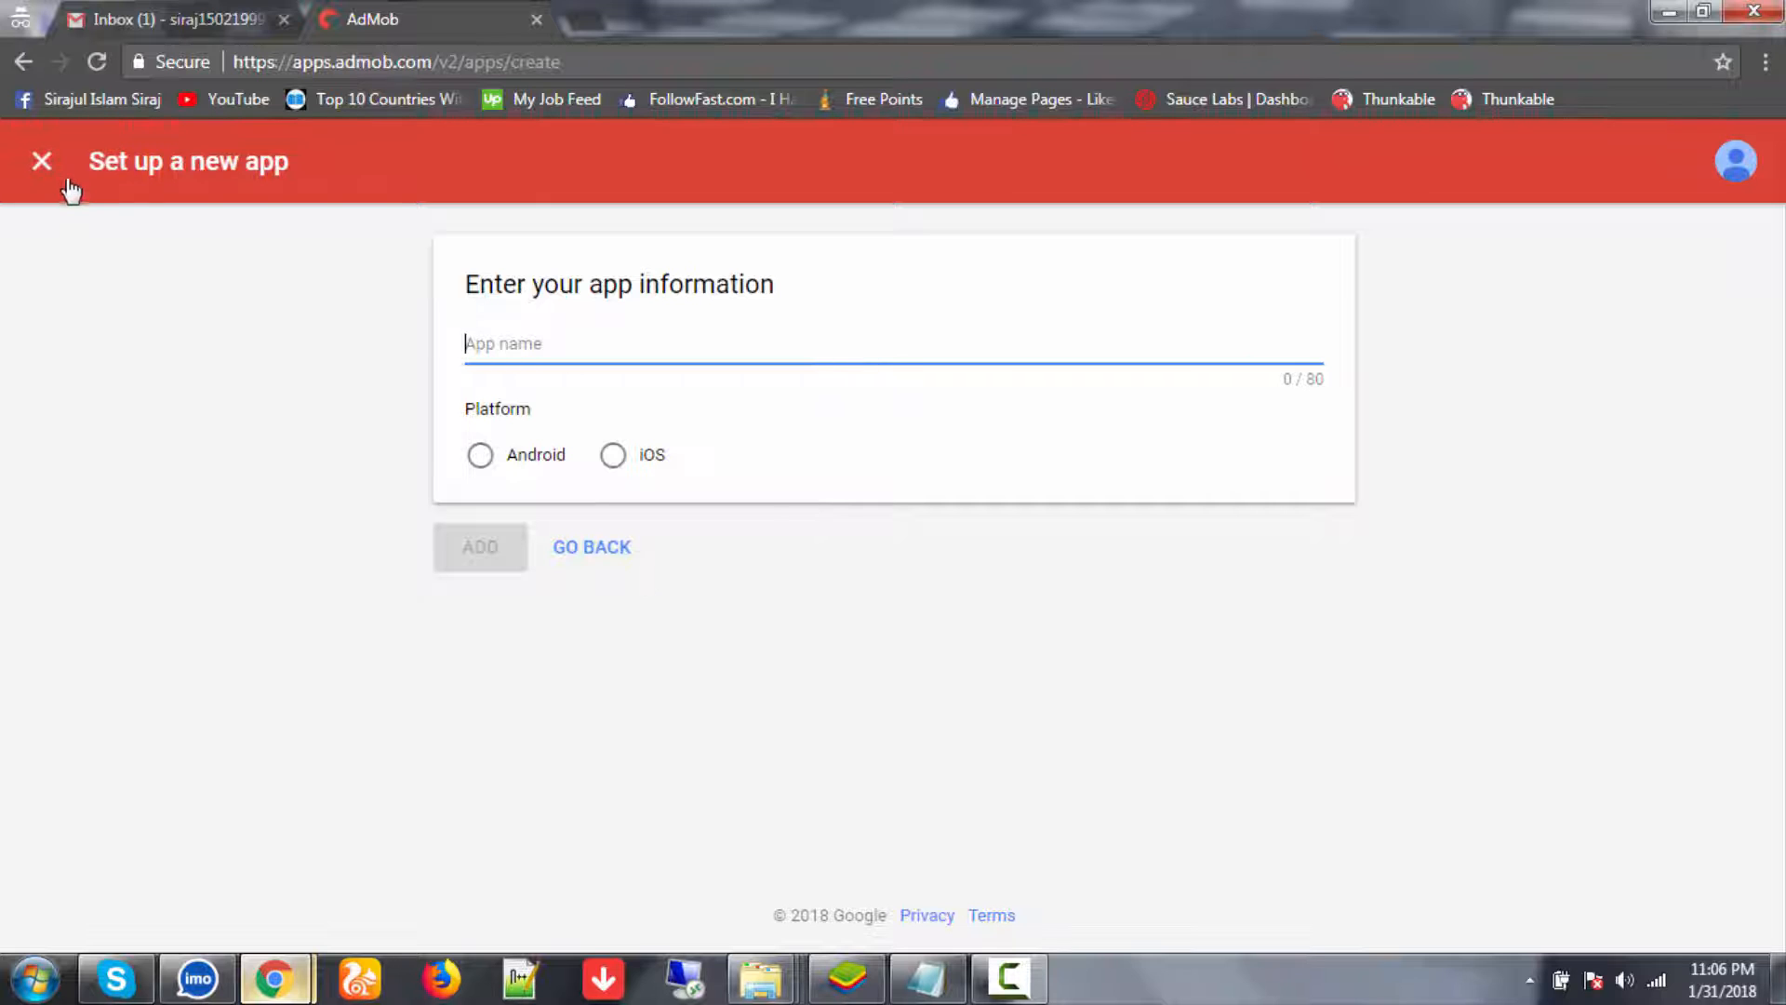
click(45, 164)
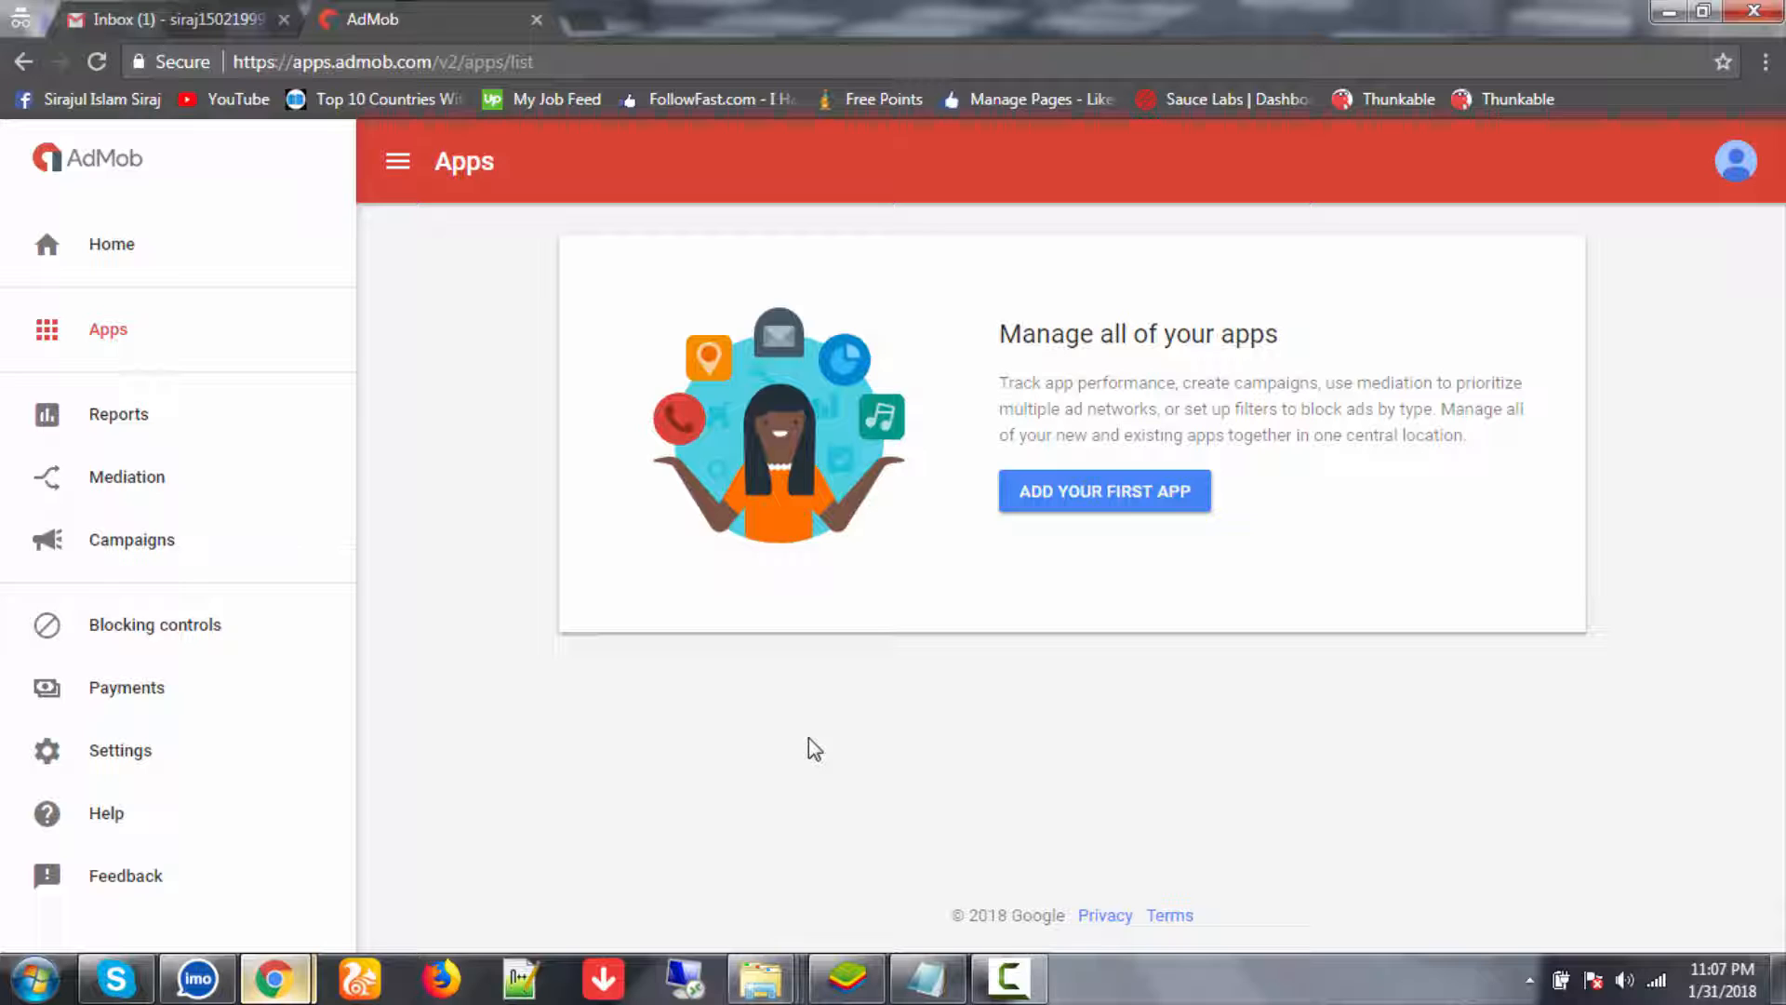
- Add the unpublished Android app 'siraj app' and proceed to creating an ad unit
click(1127, 503)
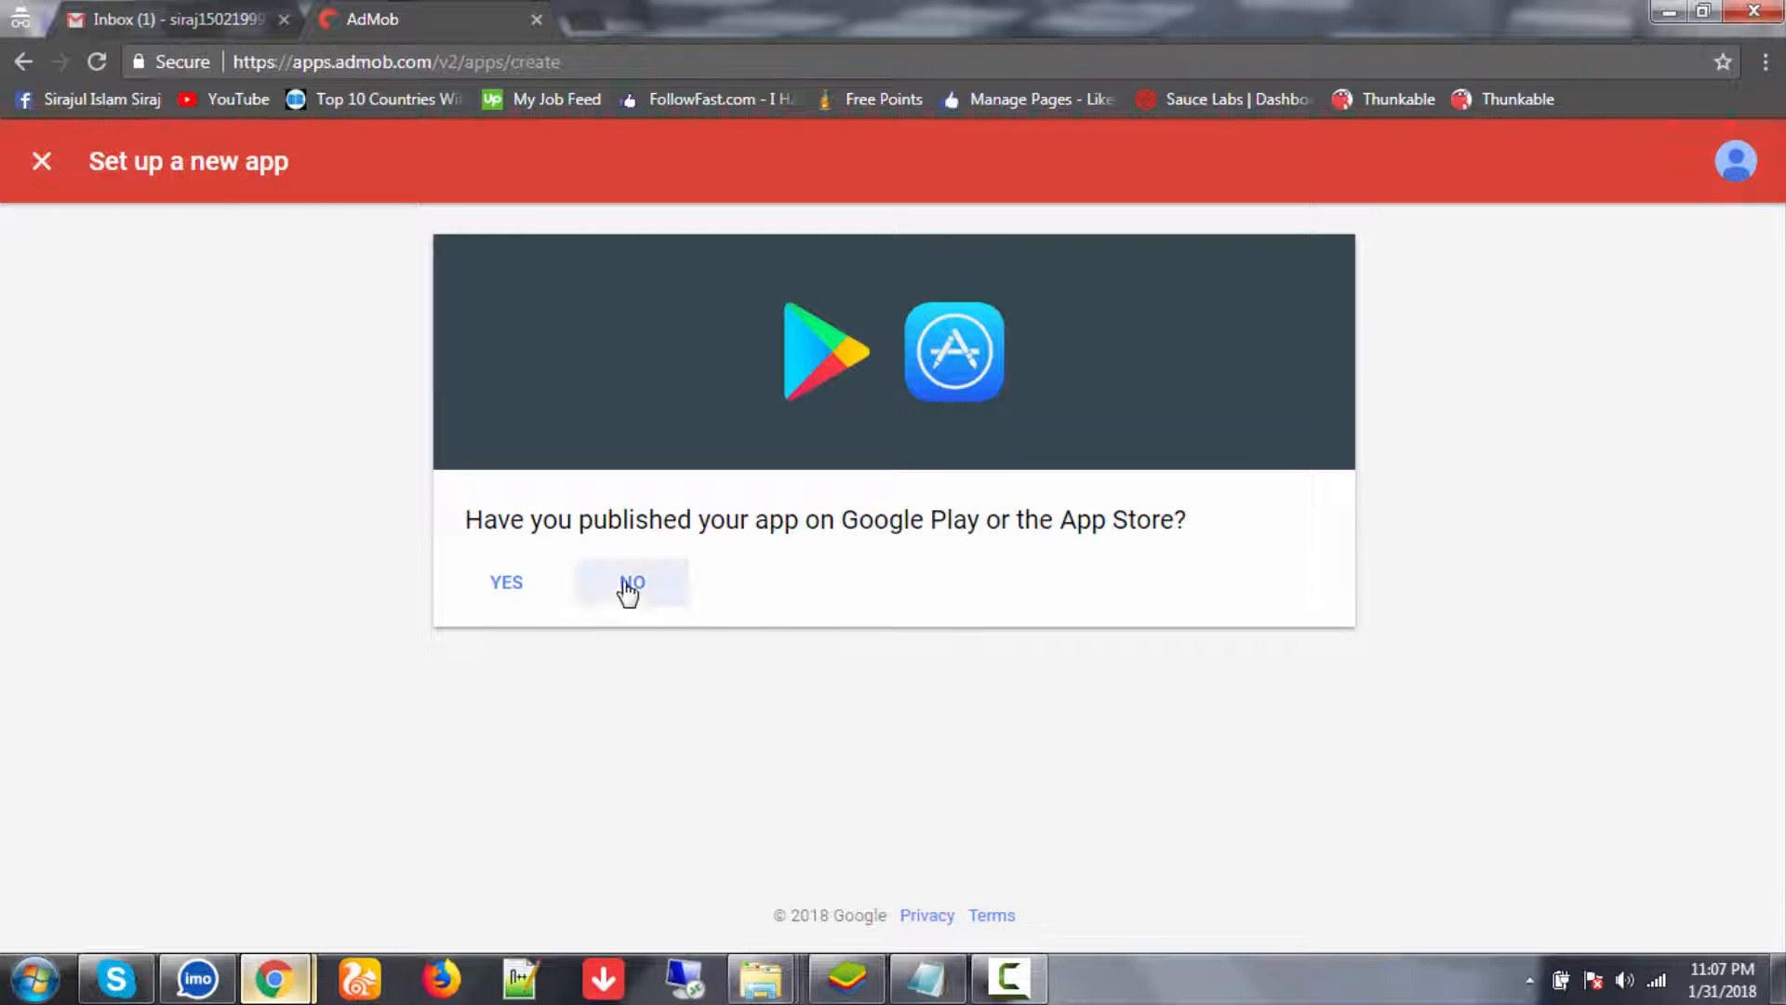
click(632, 586)
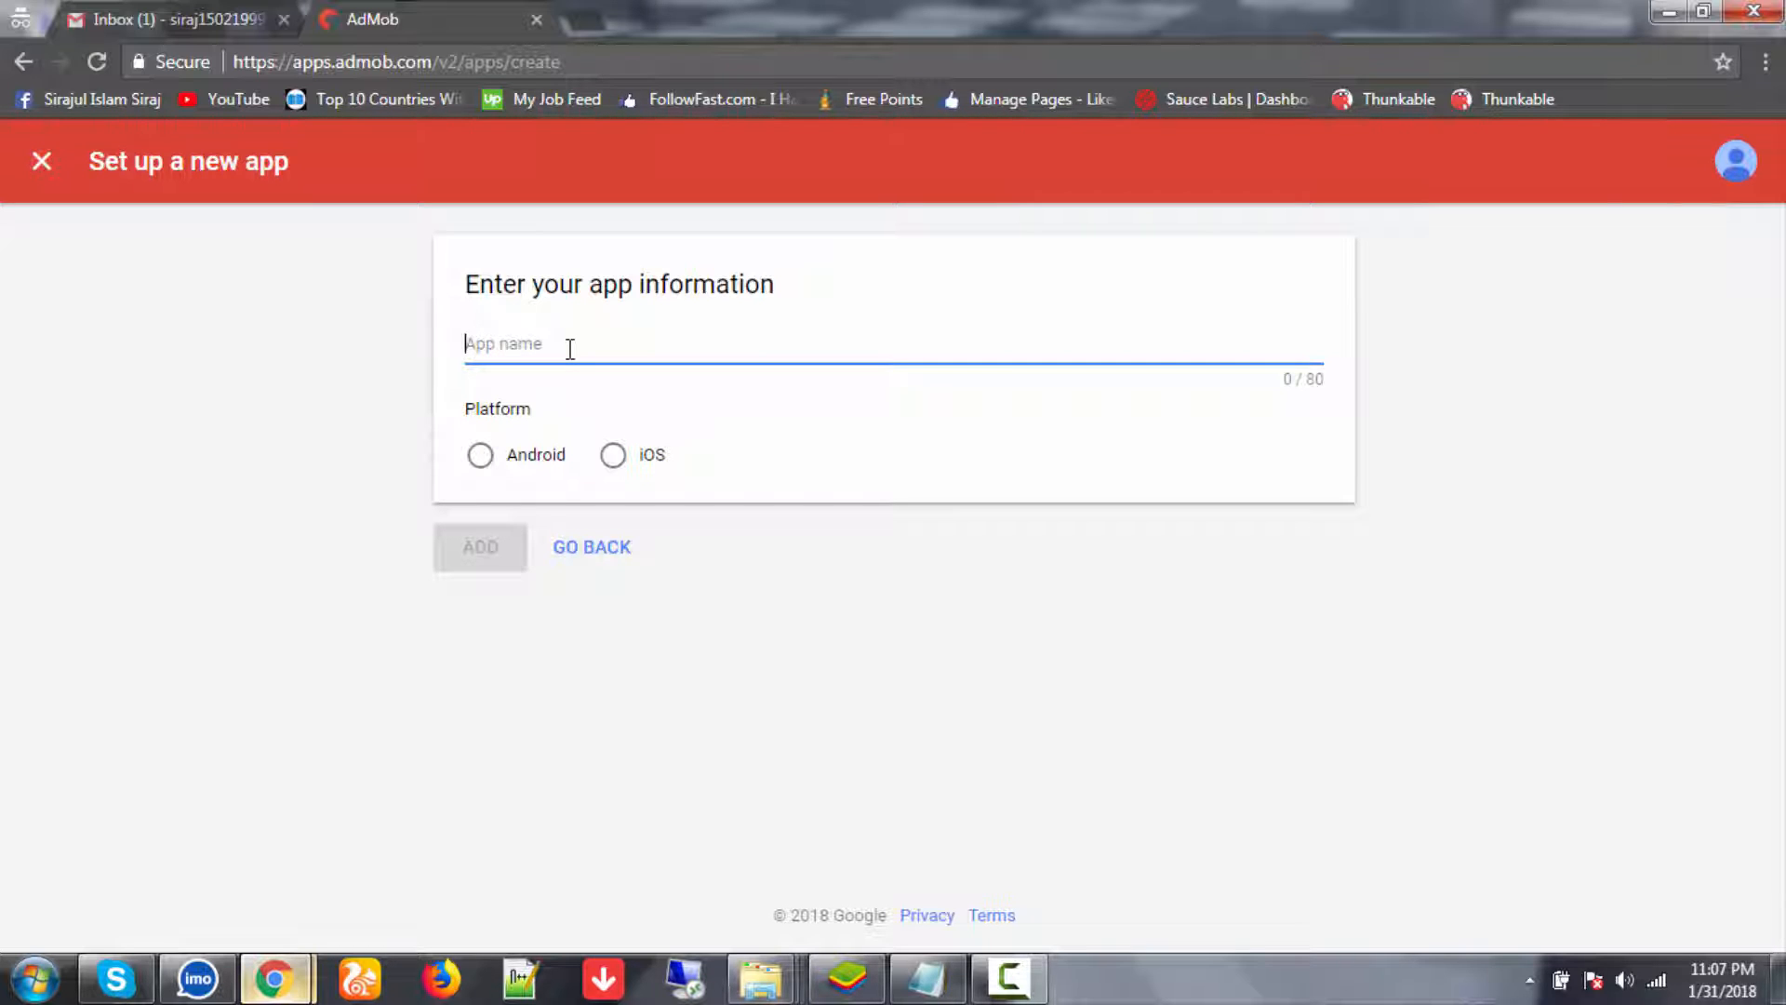
text(siraj app)
click(538, 457)
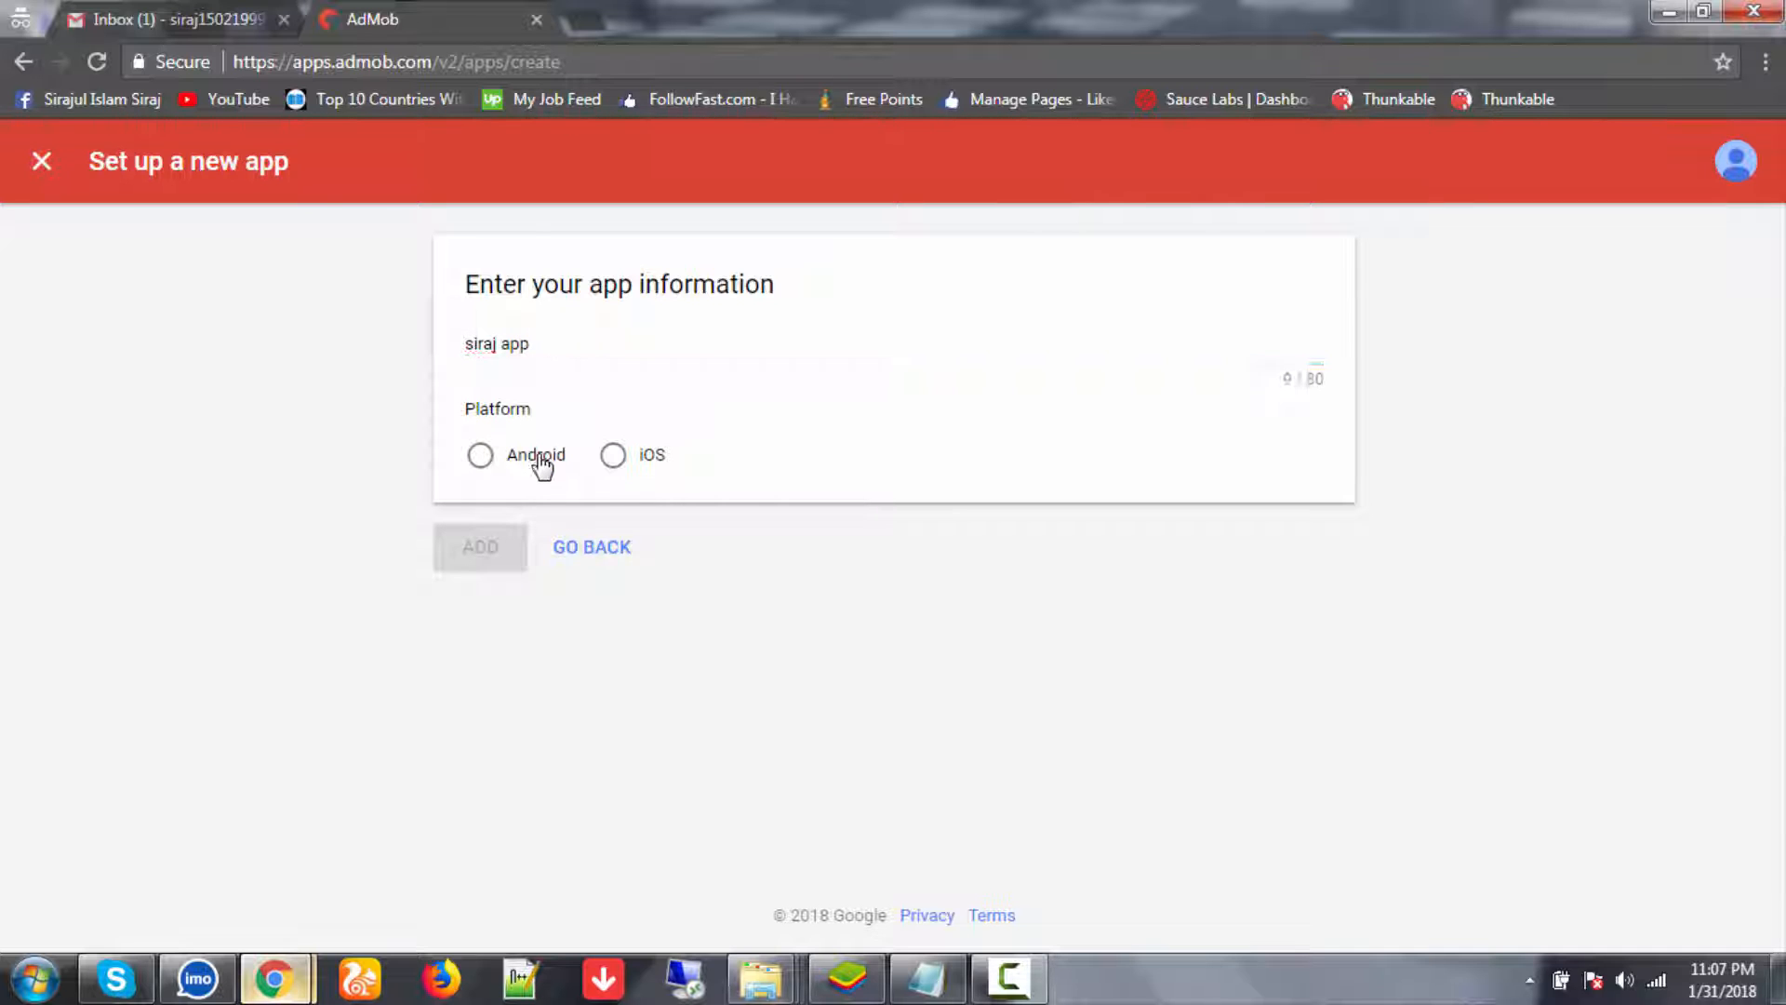
click(490, 563)
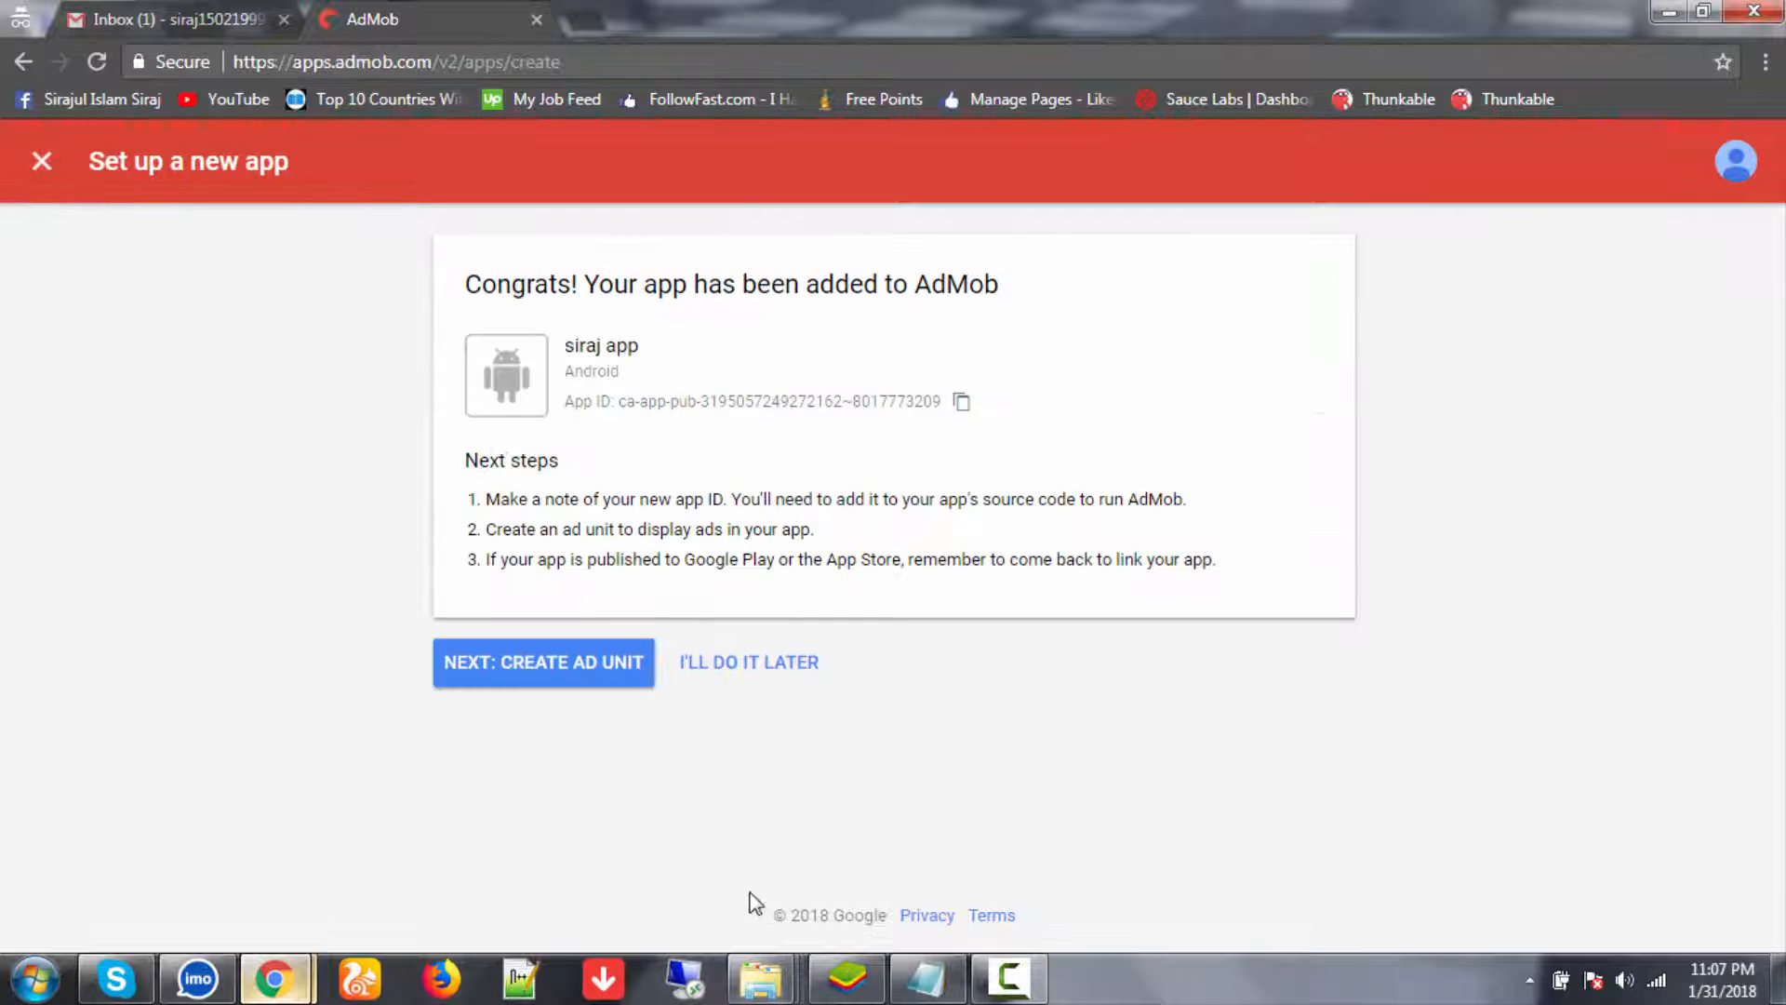
click(530, 674)
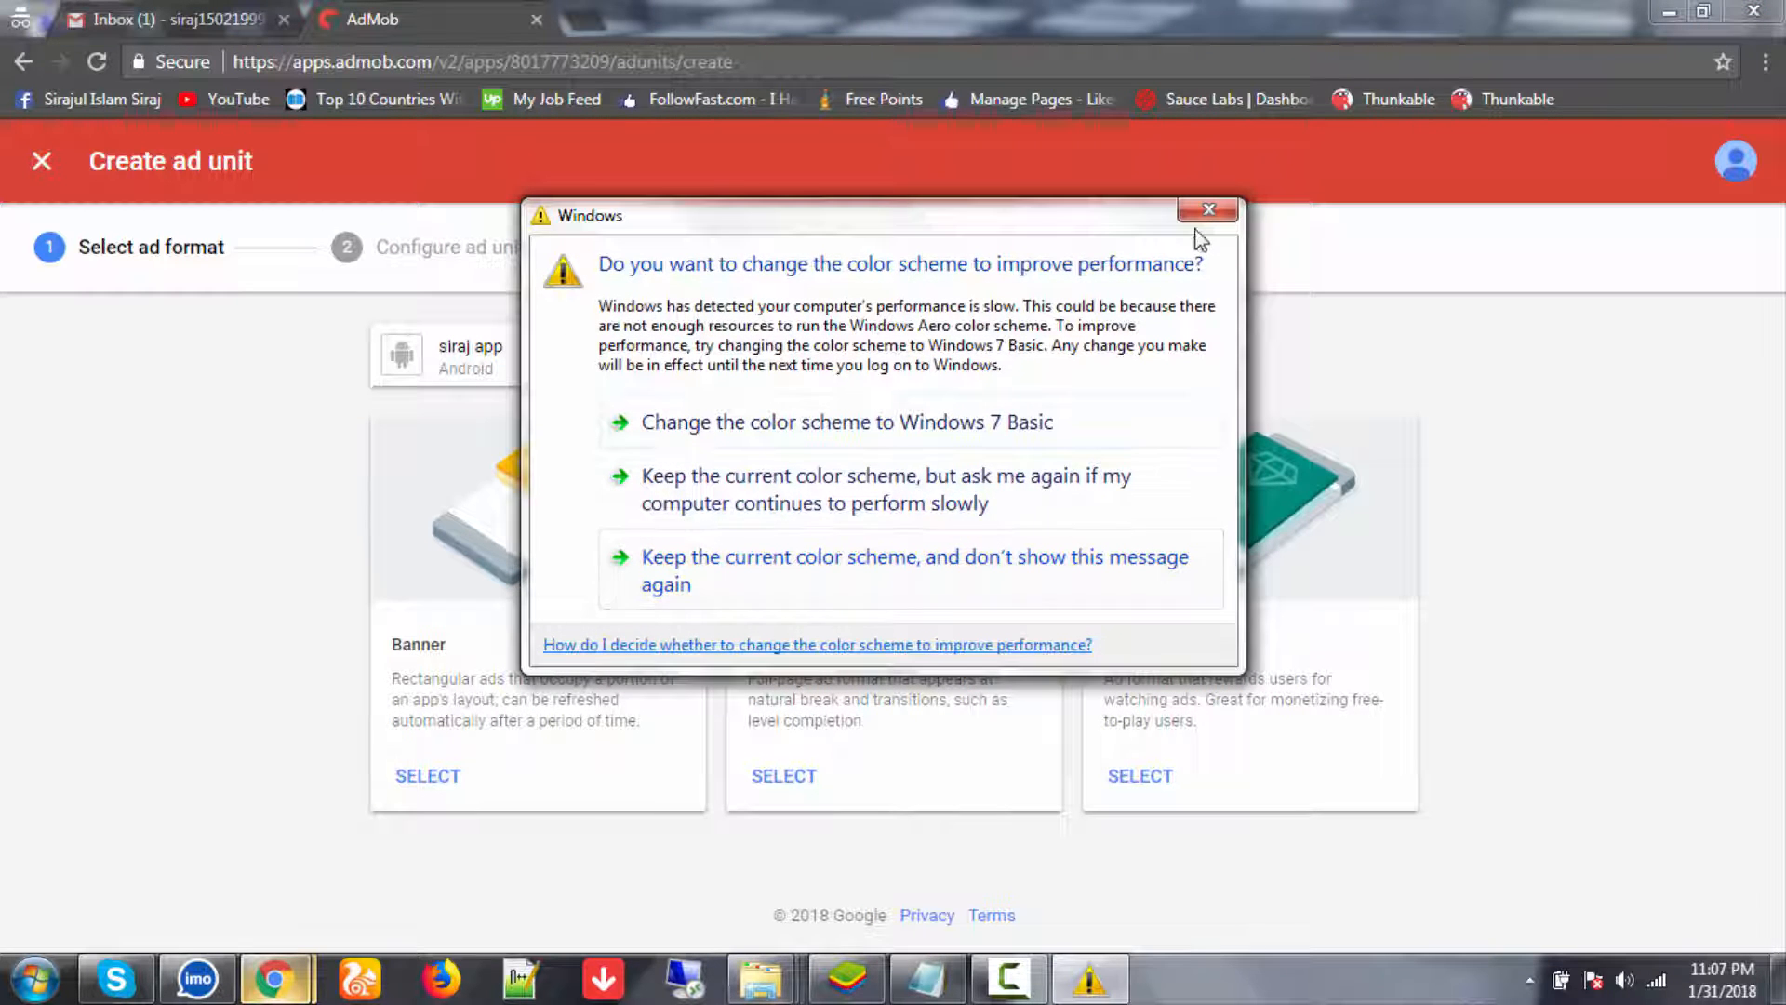
- Create a Banner-format ad unit named 'Banner 1' and return to the ad units list
click(1209, 210)
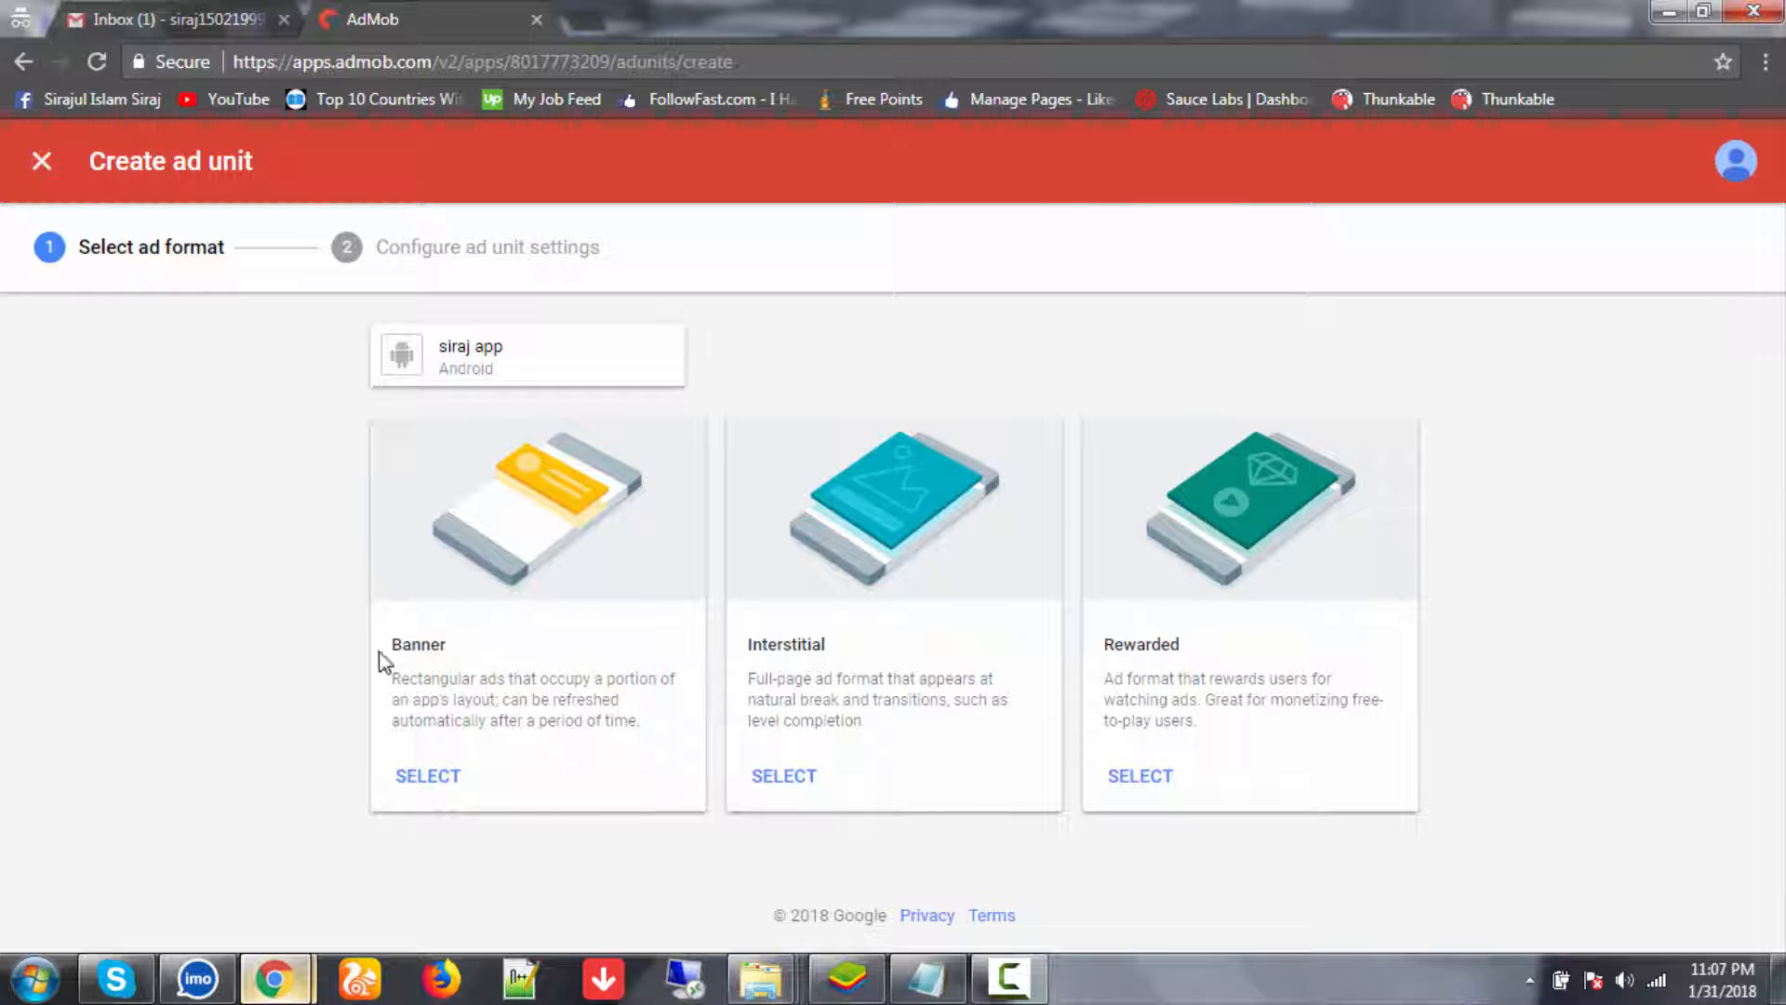
click(436, 778)
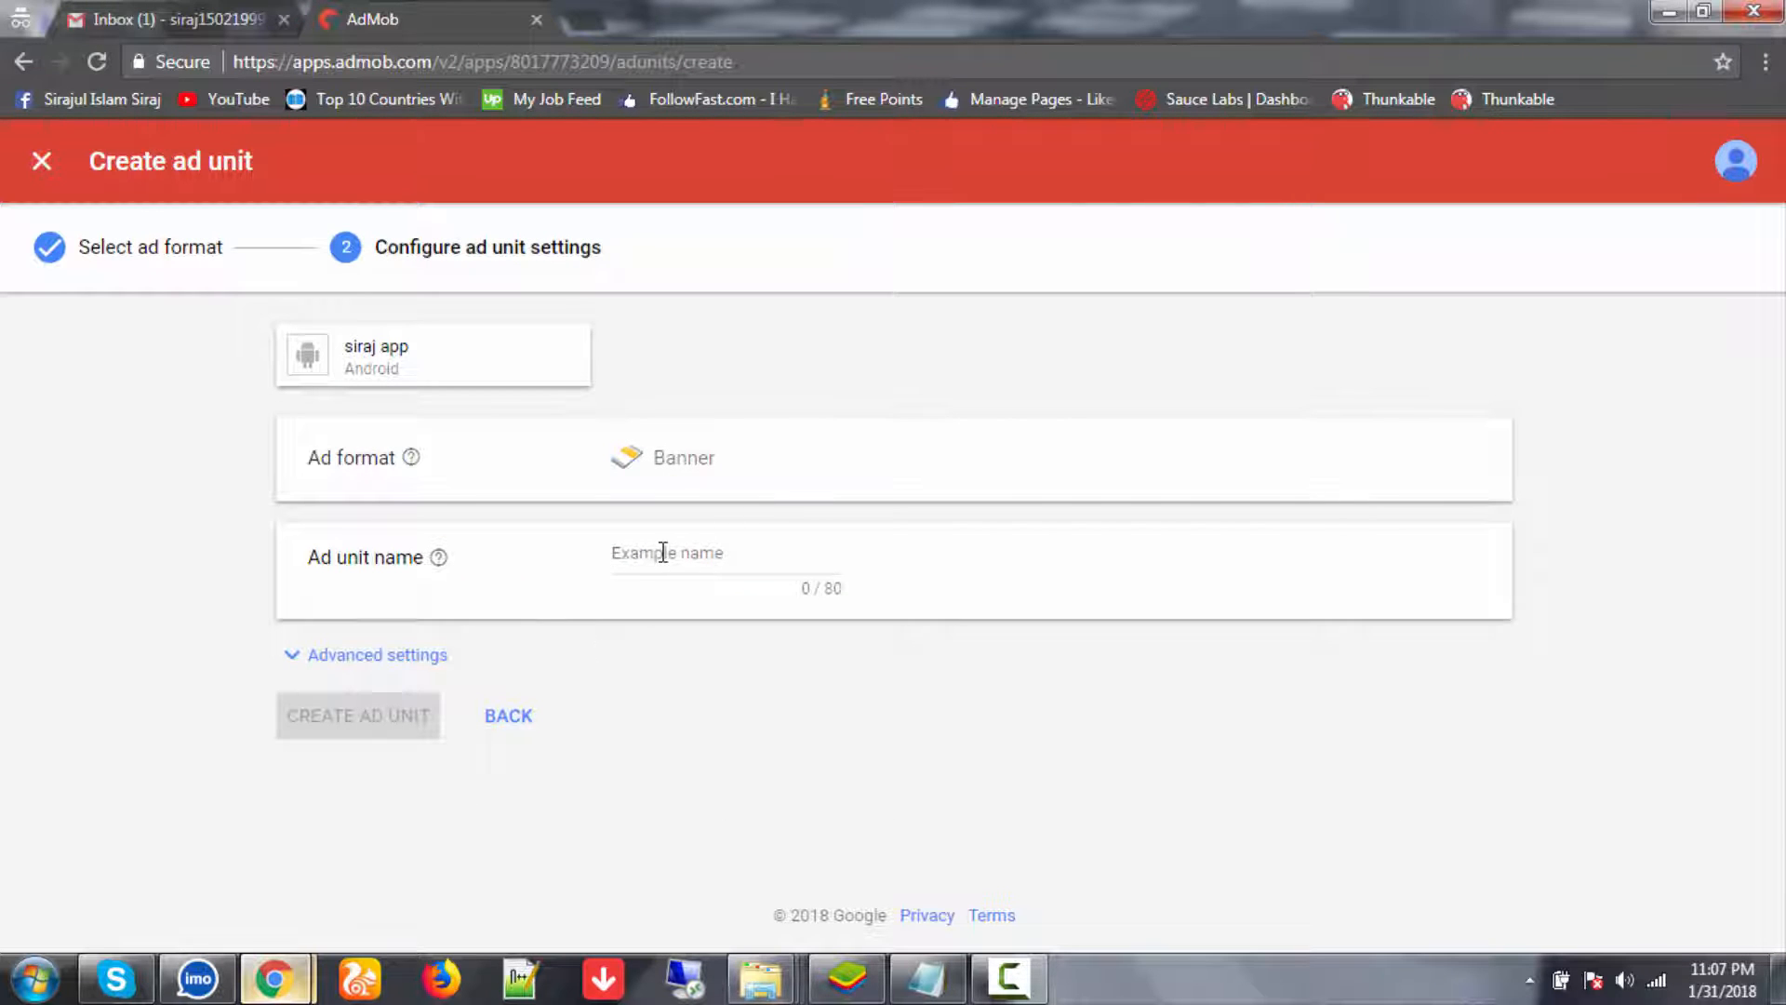
click(662, 553)
drag(653, 461, 717, 462)
key(ctrl+c)
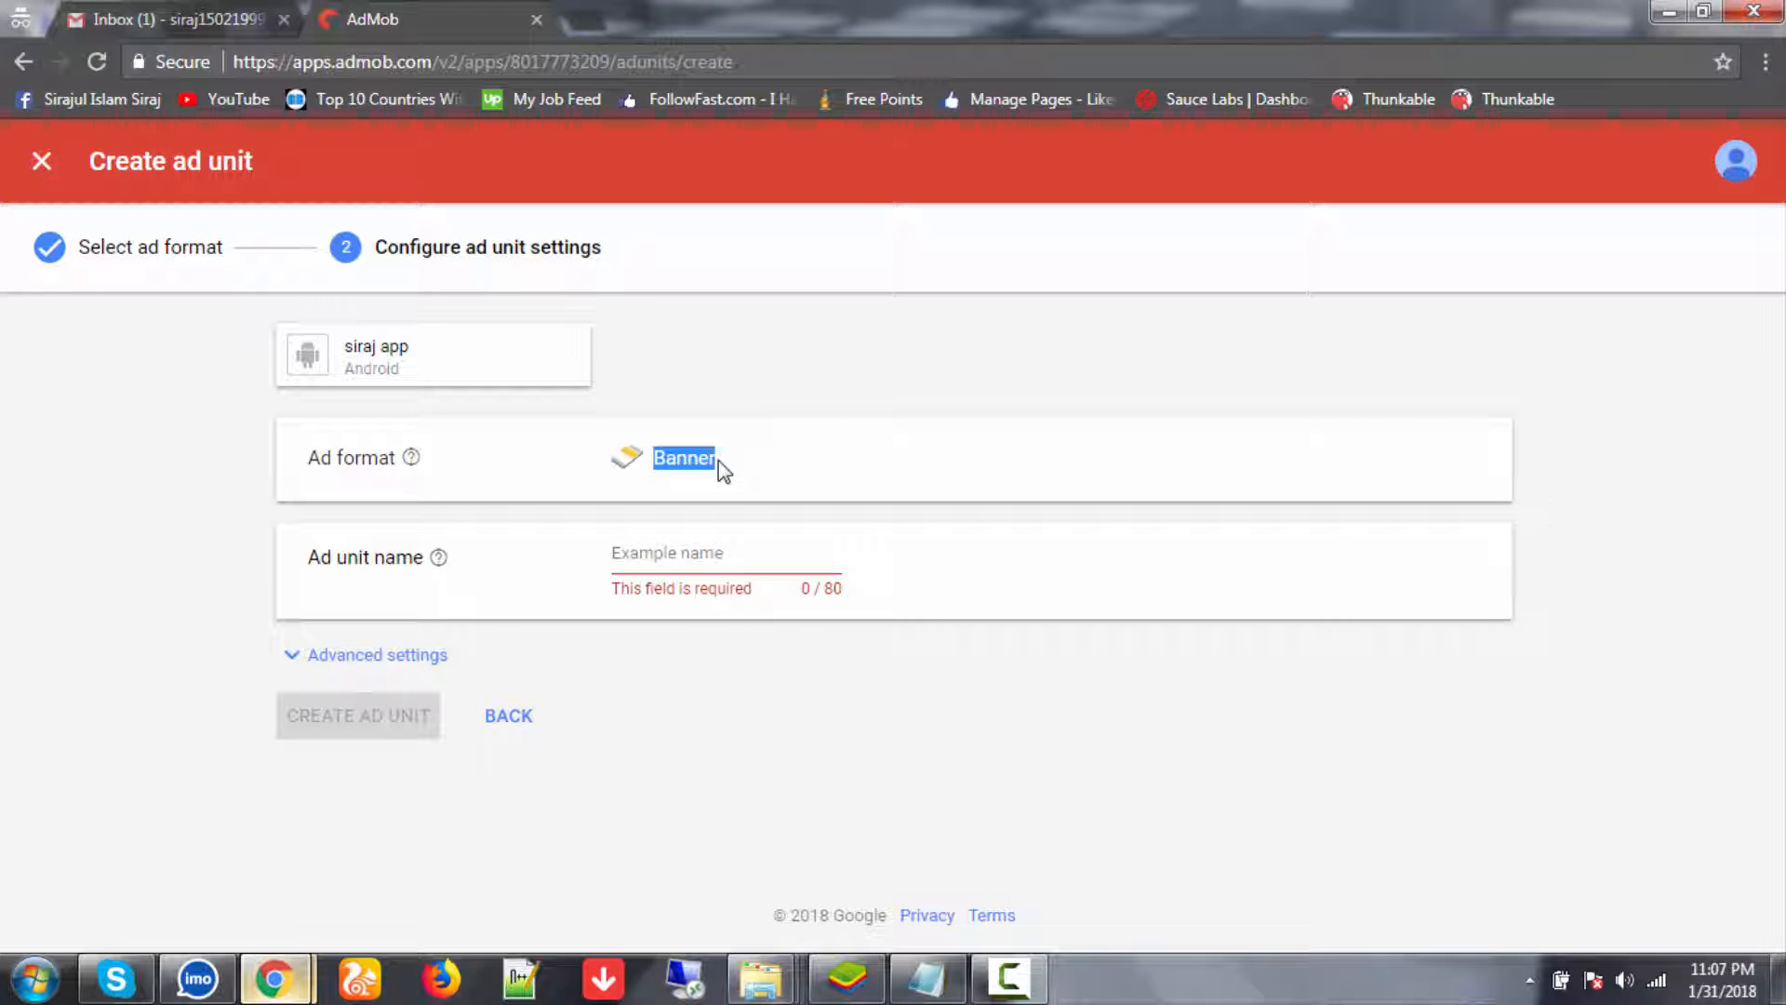
click(702, 551)
key(ctrl+v)
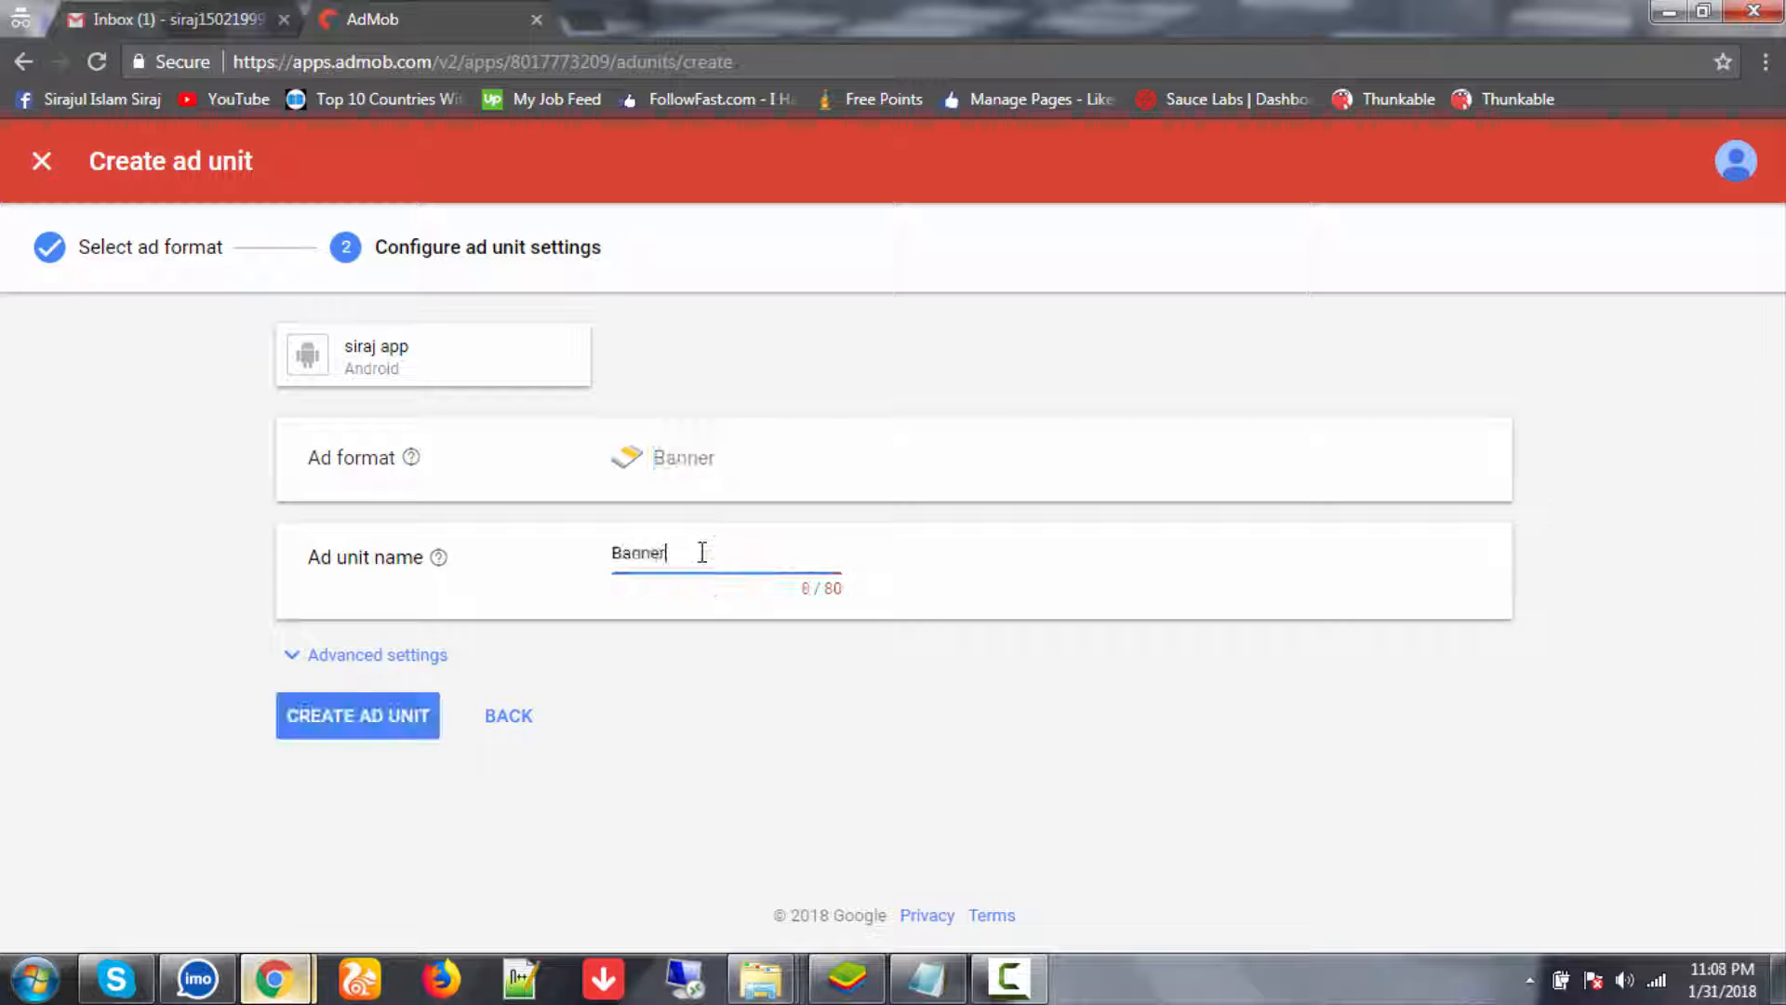
text(1)
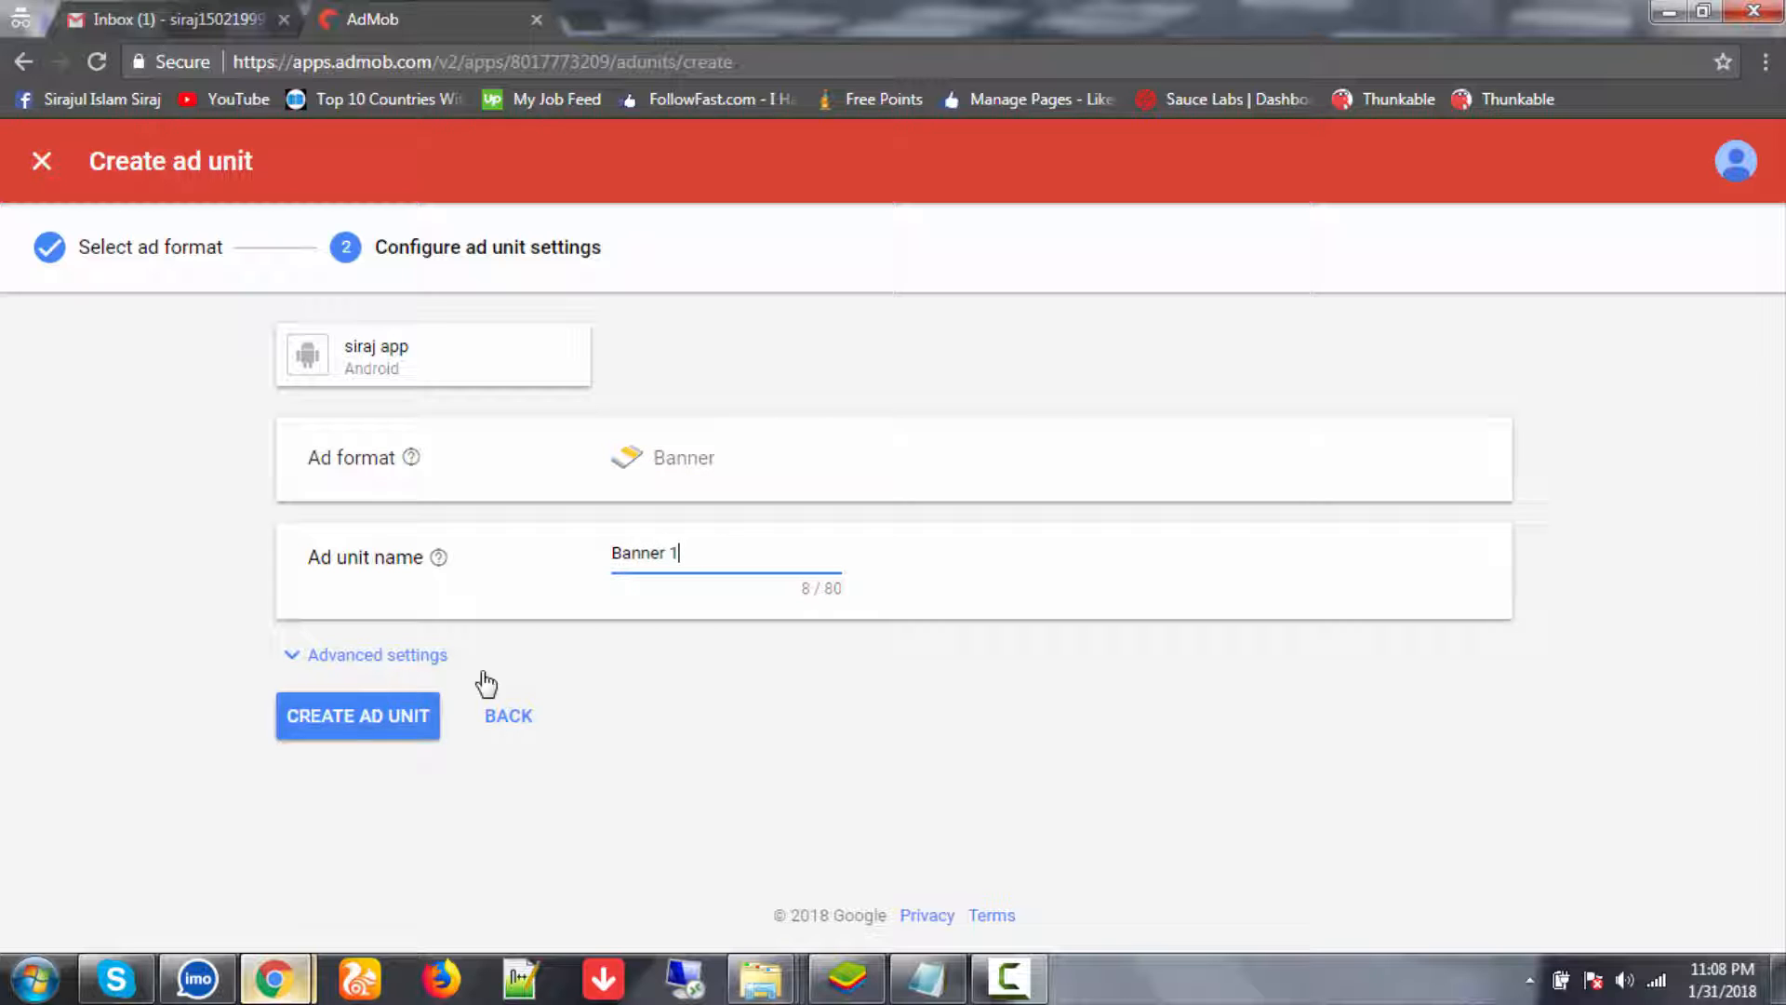
click(376, 729)
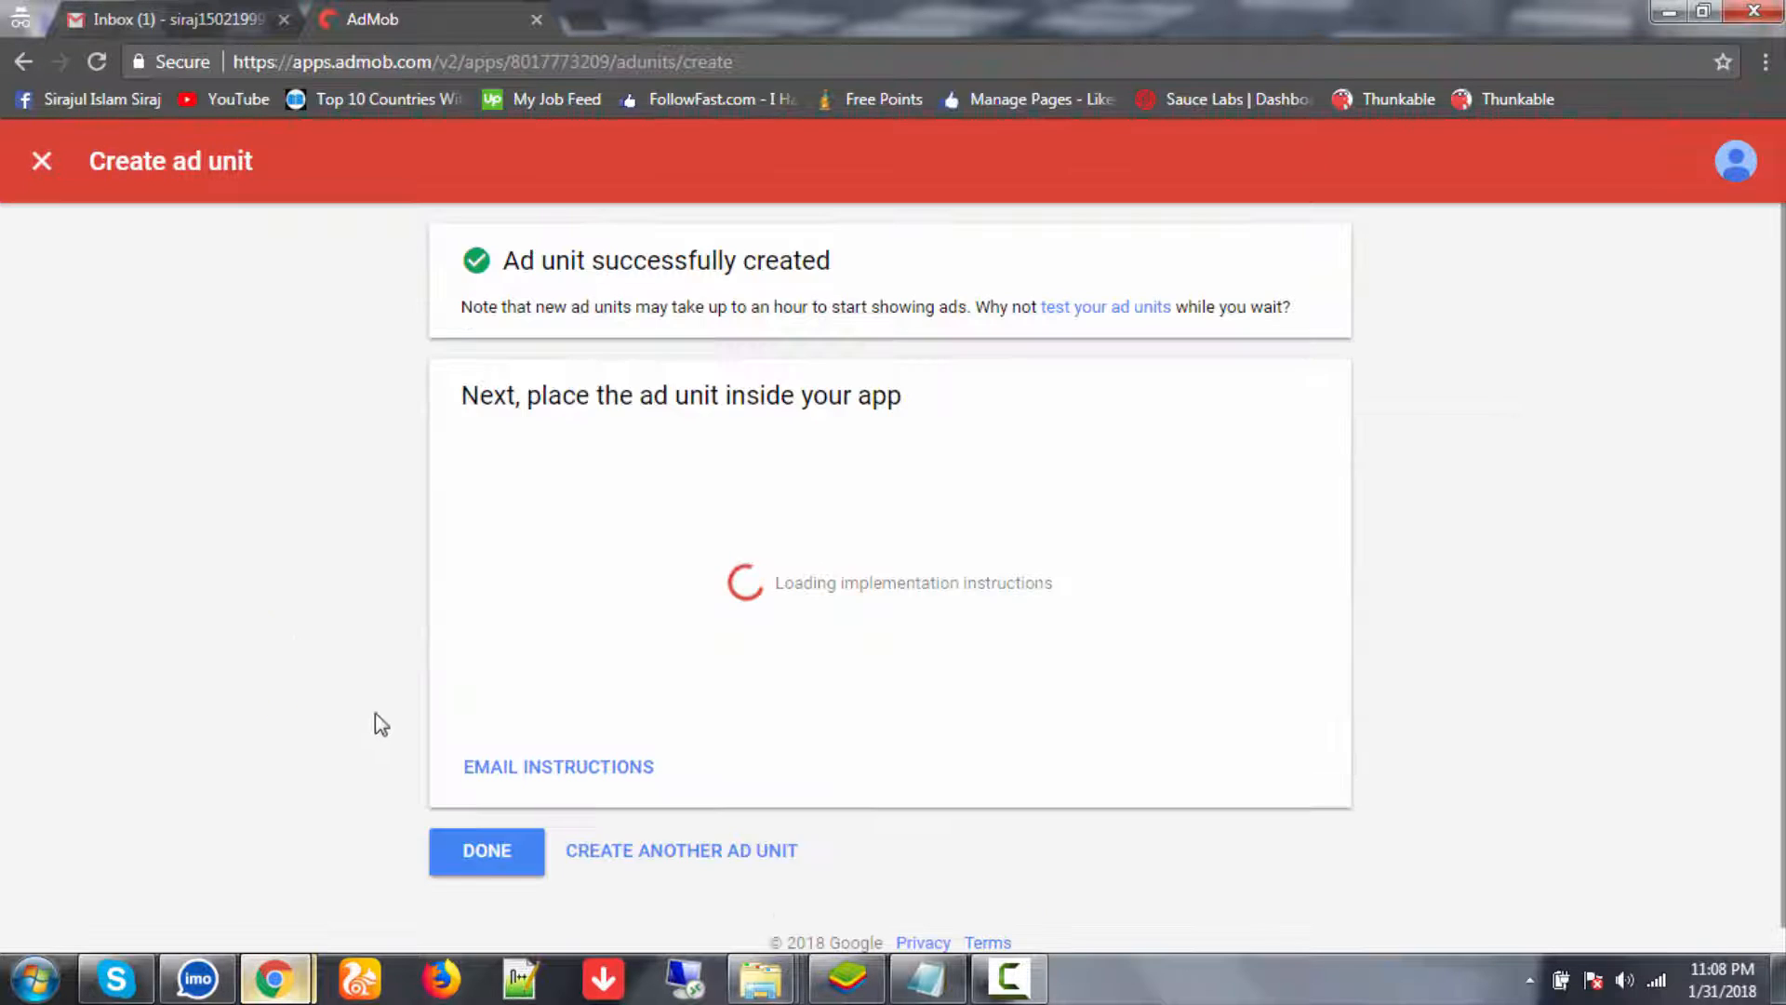
click(476, 869)
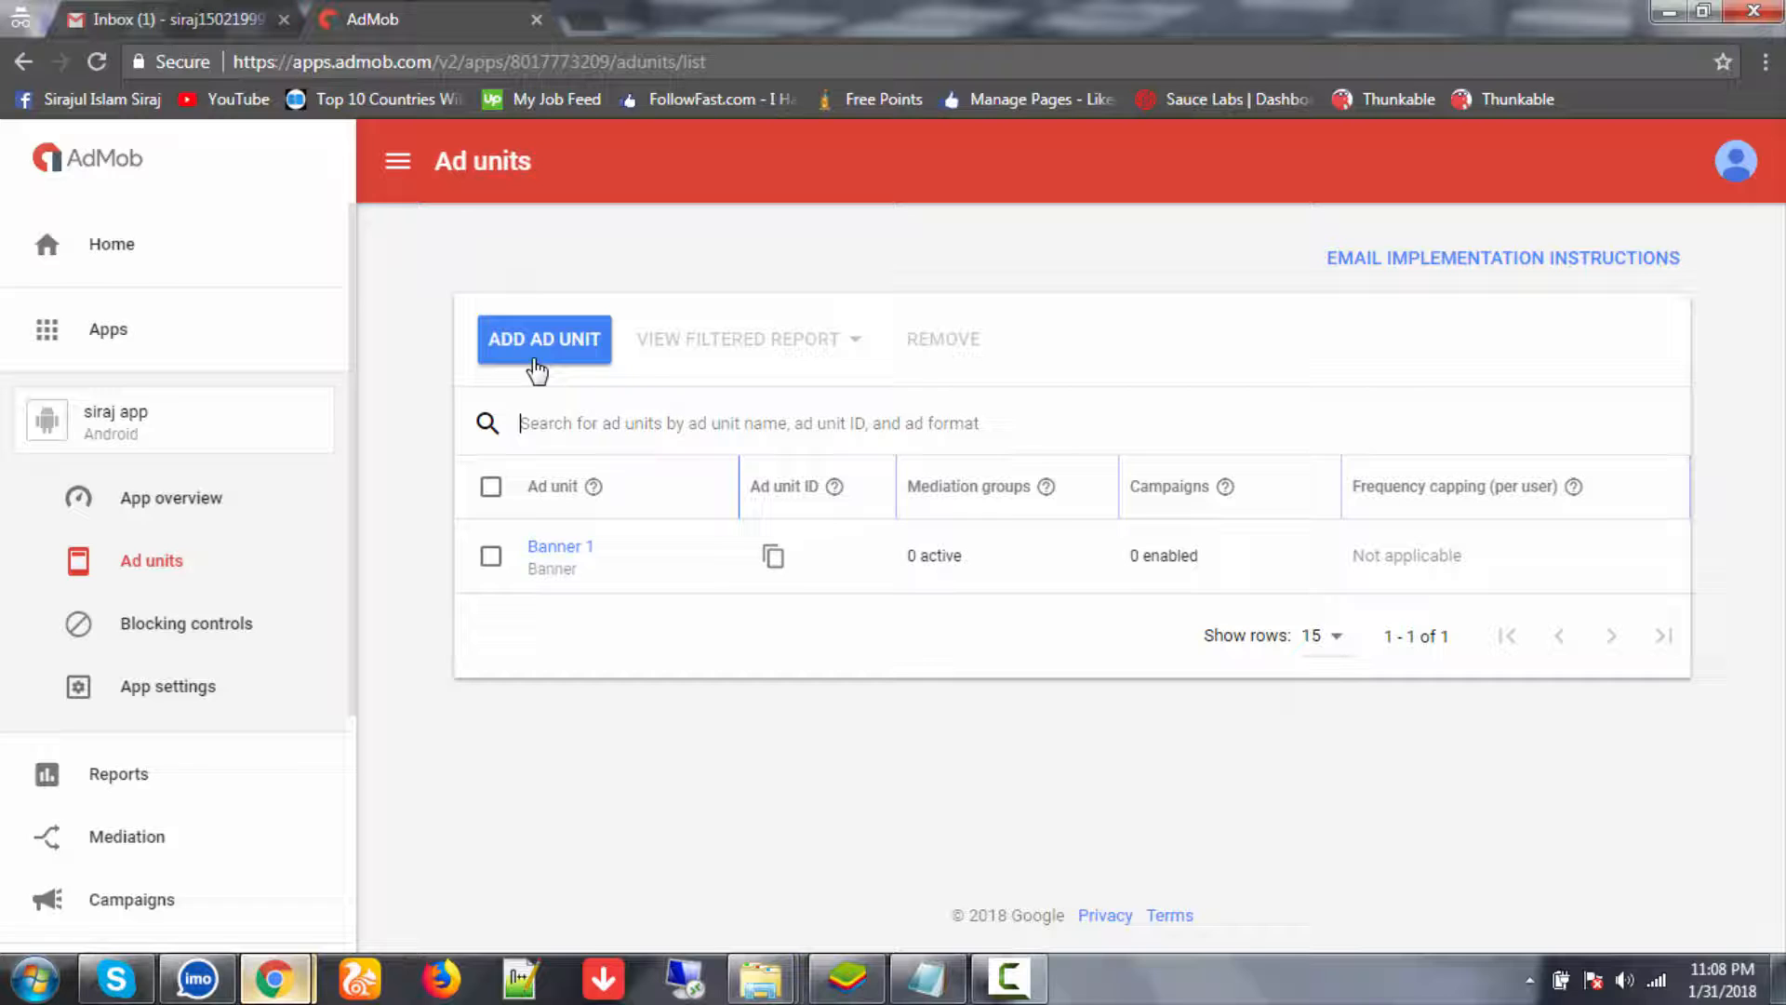
click(537, 370)
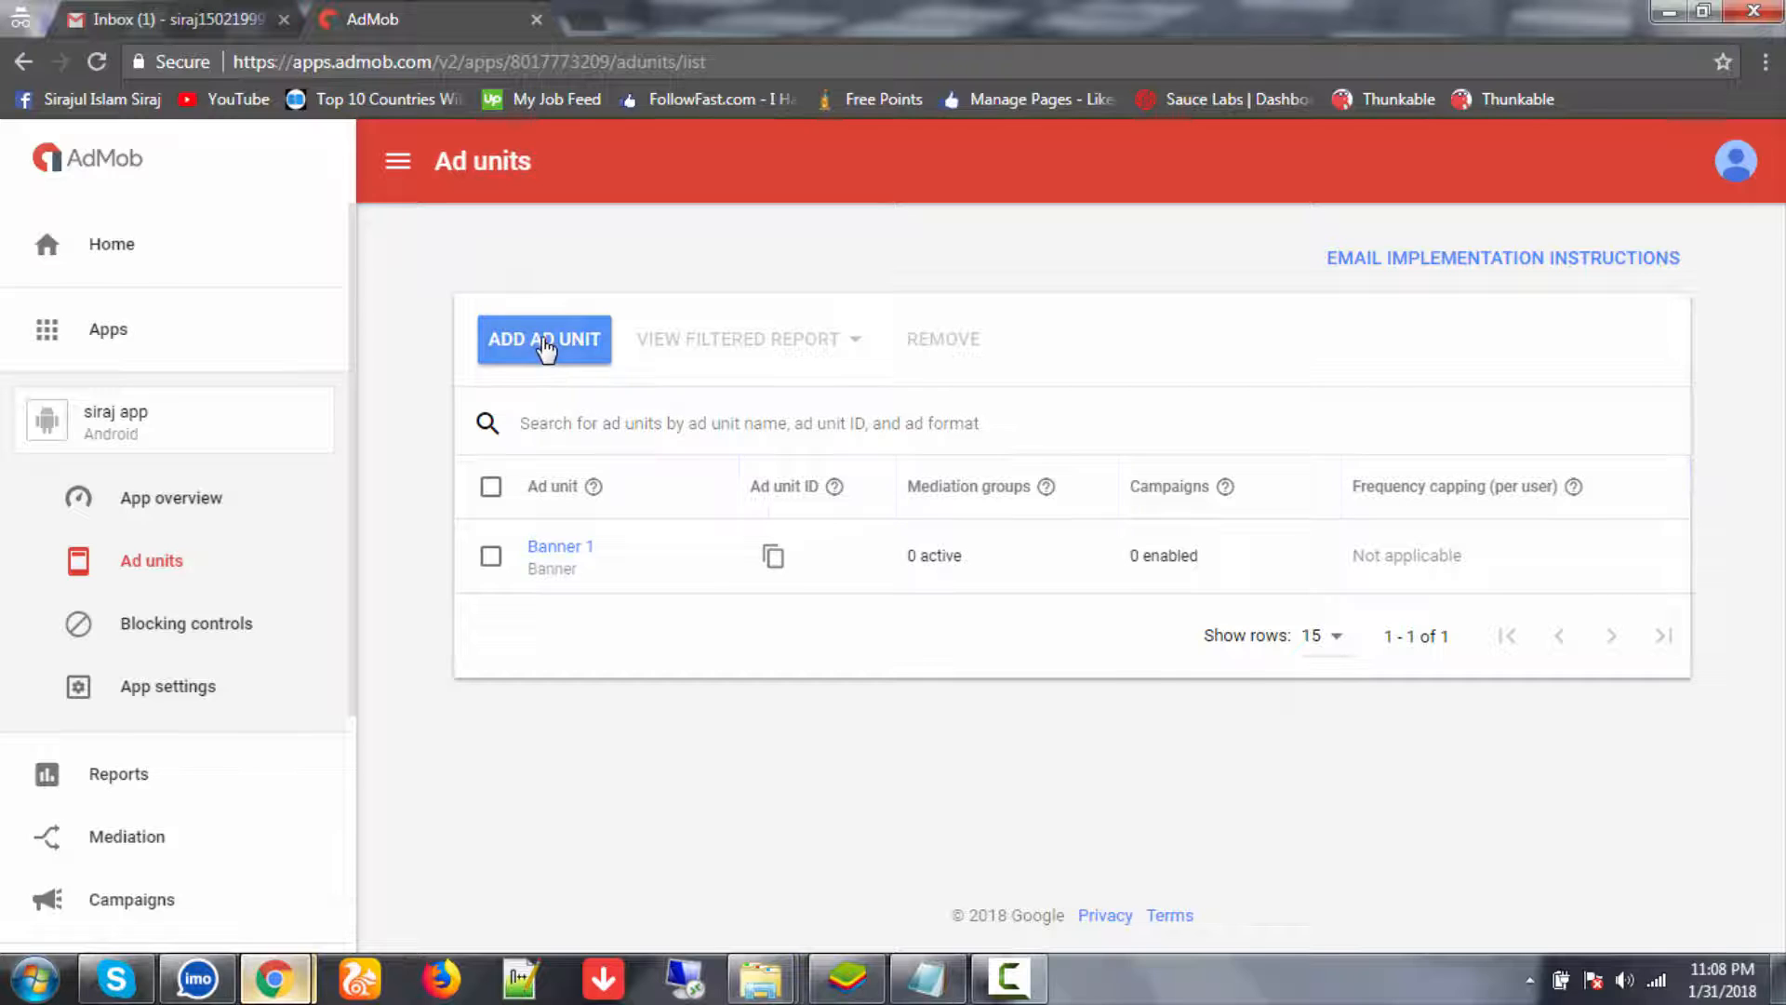
- Create Banner-format ad units 'Banner 2' and 'Banner 3', returning to the list after each
click(453, 778)
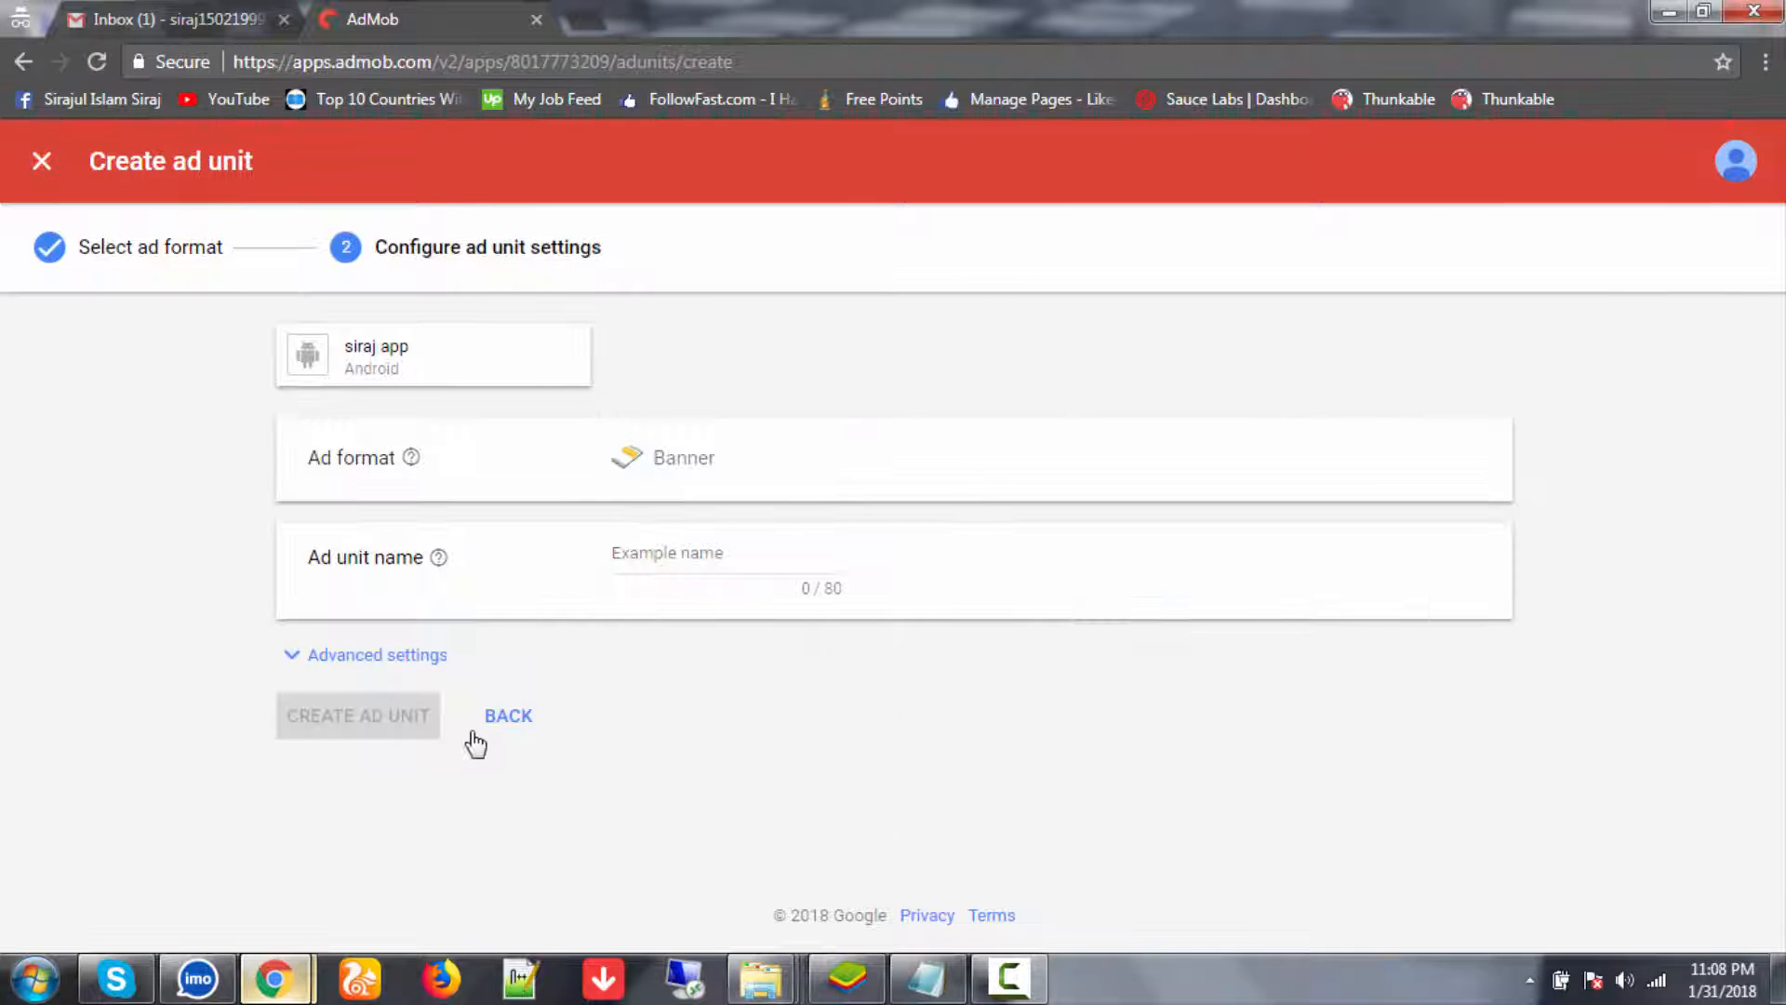
click(676, 551)
text(Banner 2)
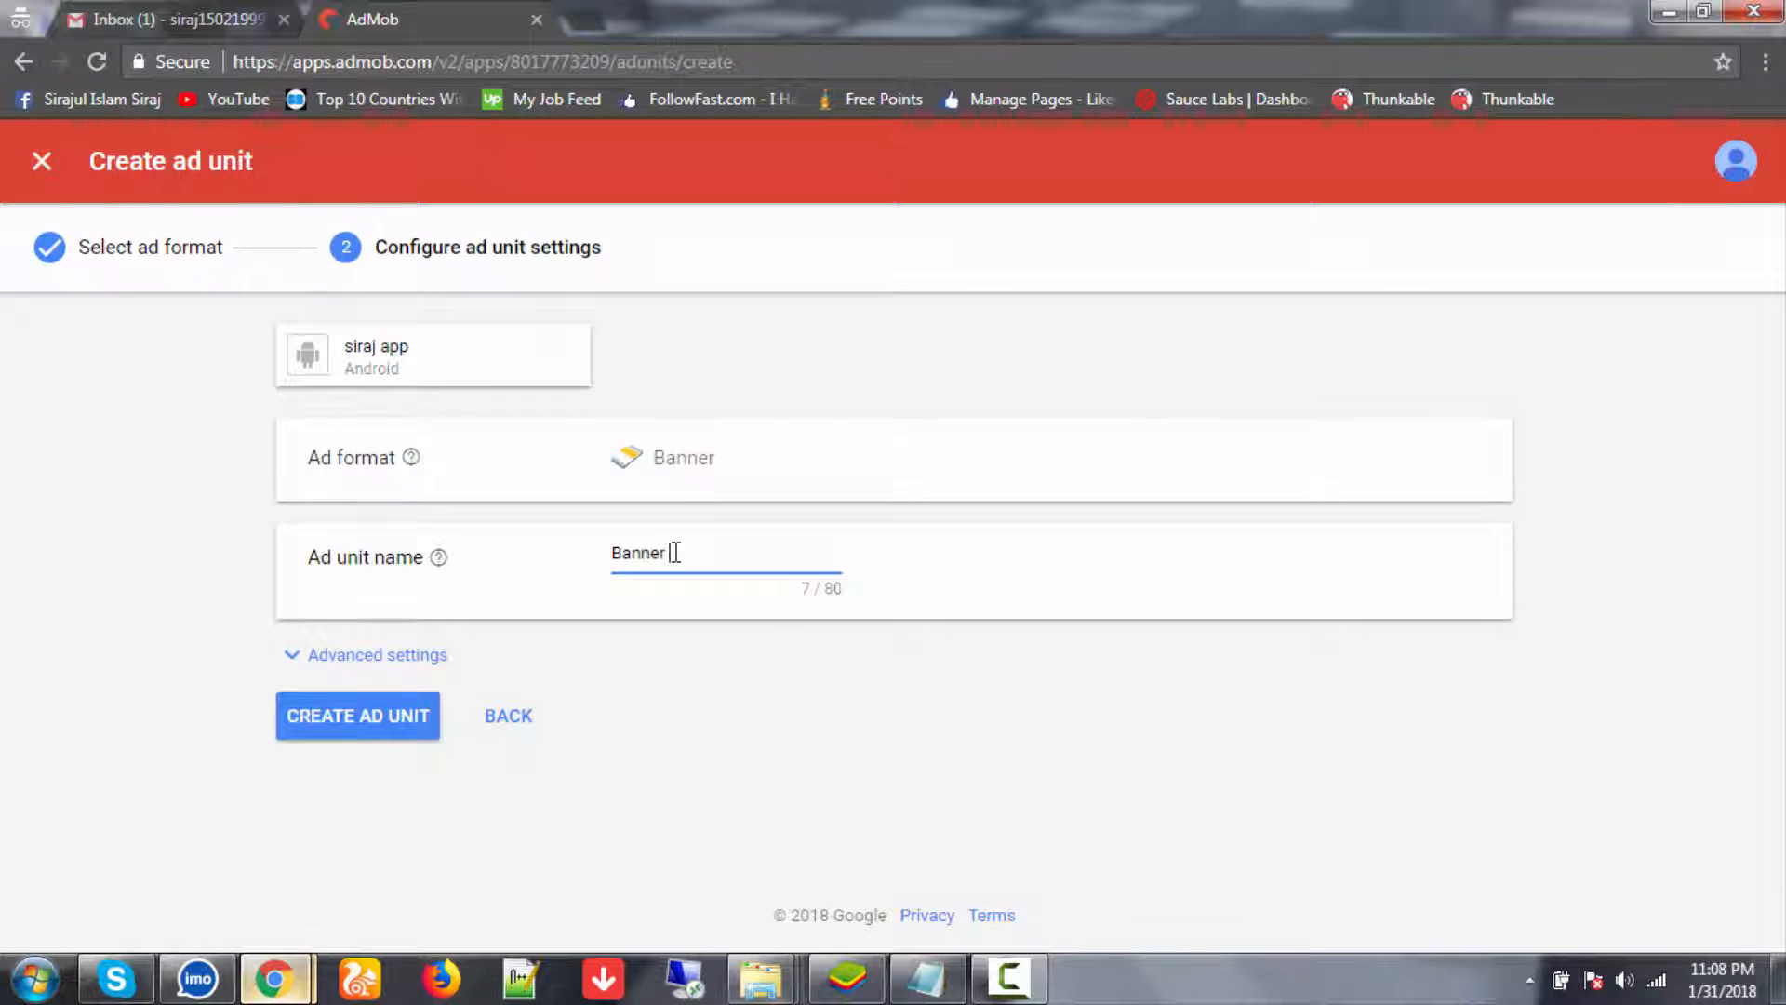
click(391, 729)
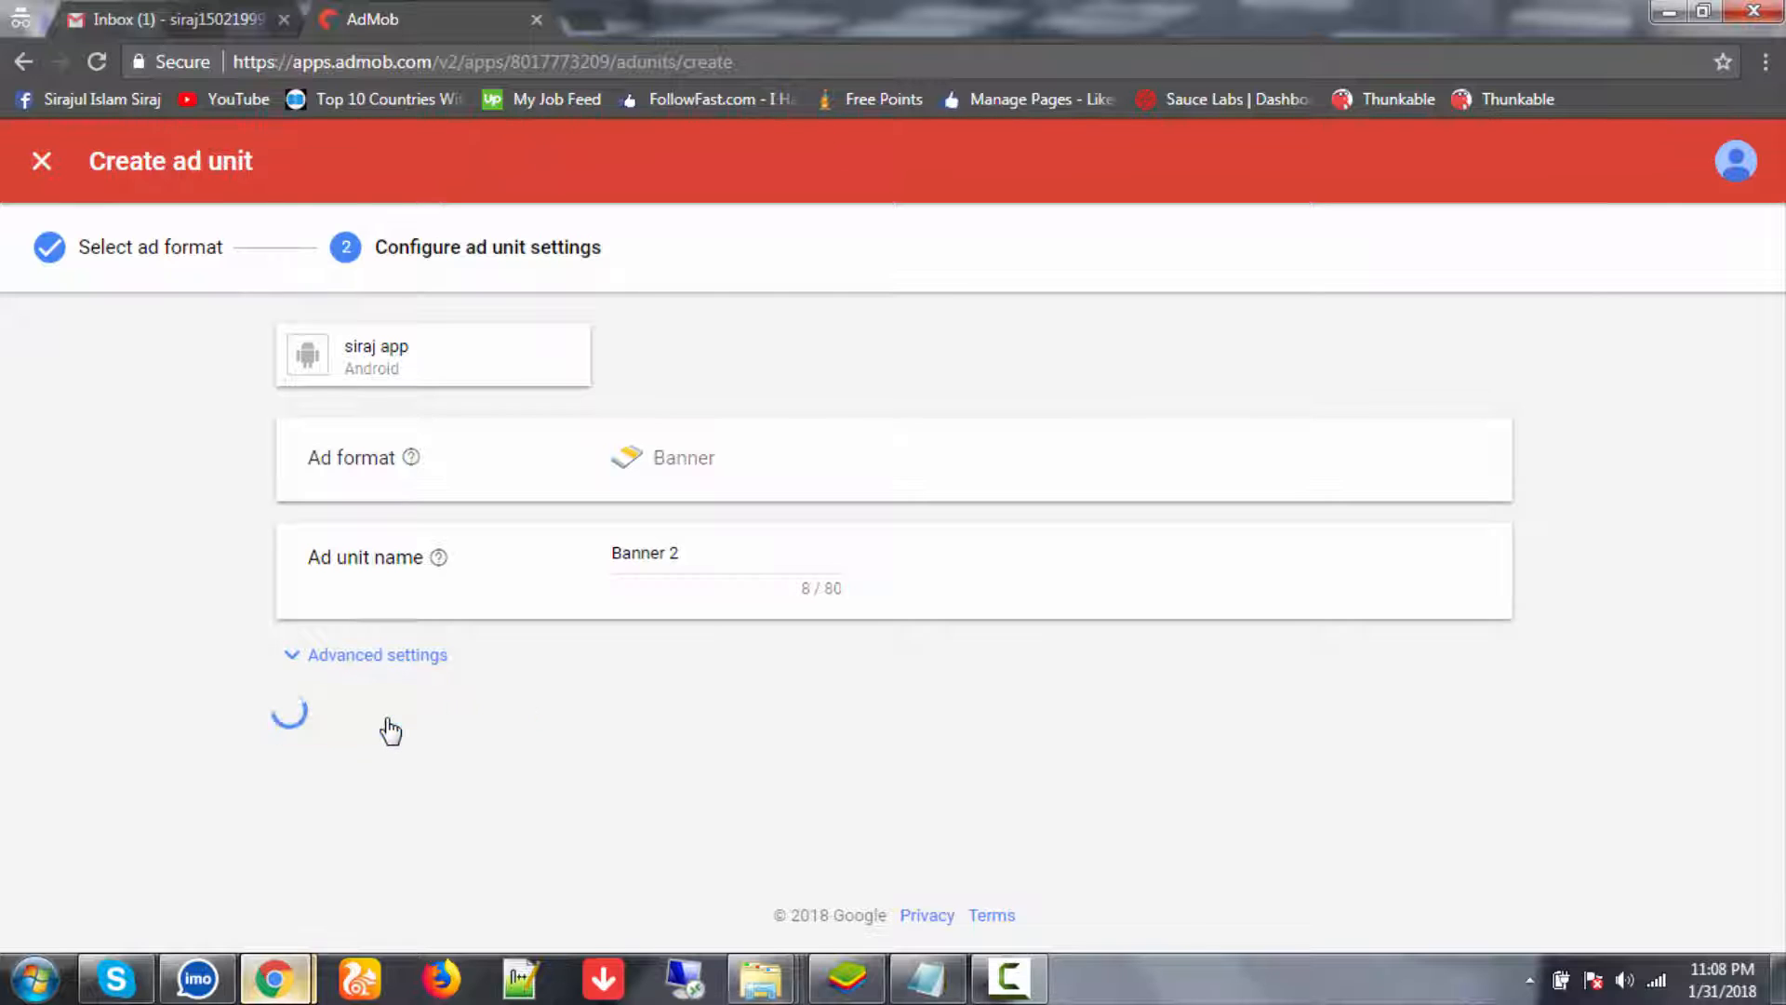
click(477, 861)
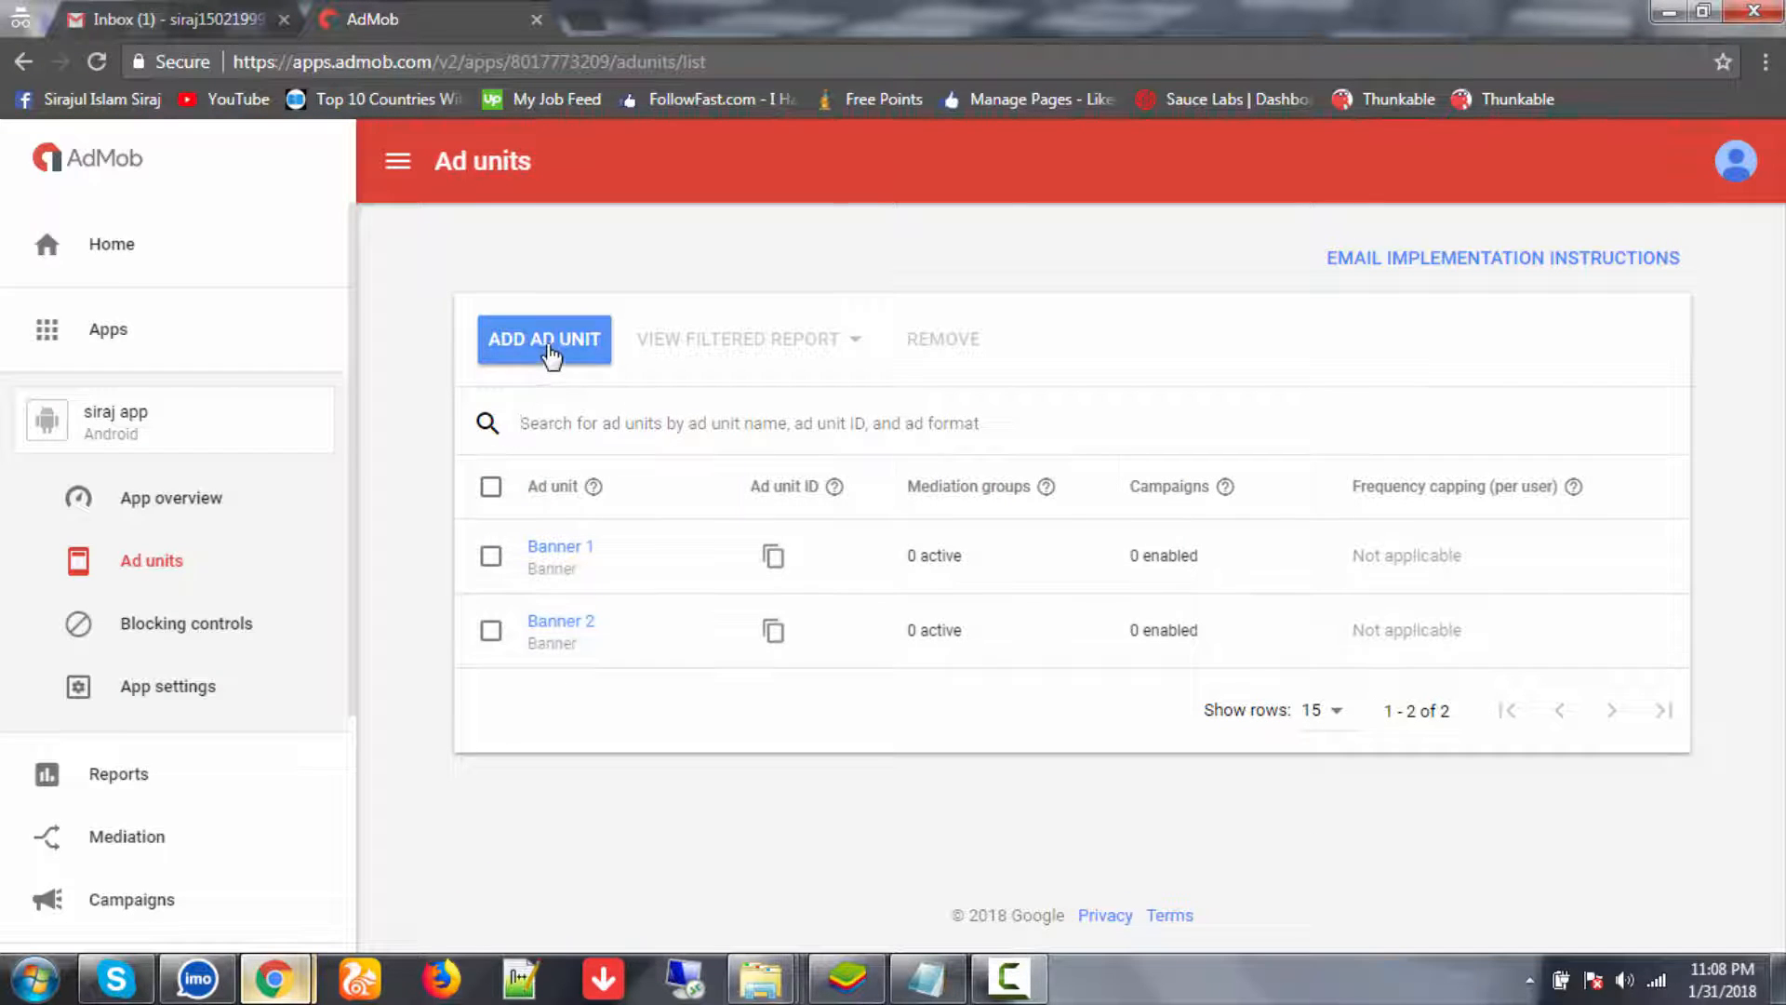
click(548, 345)
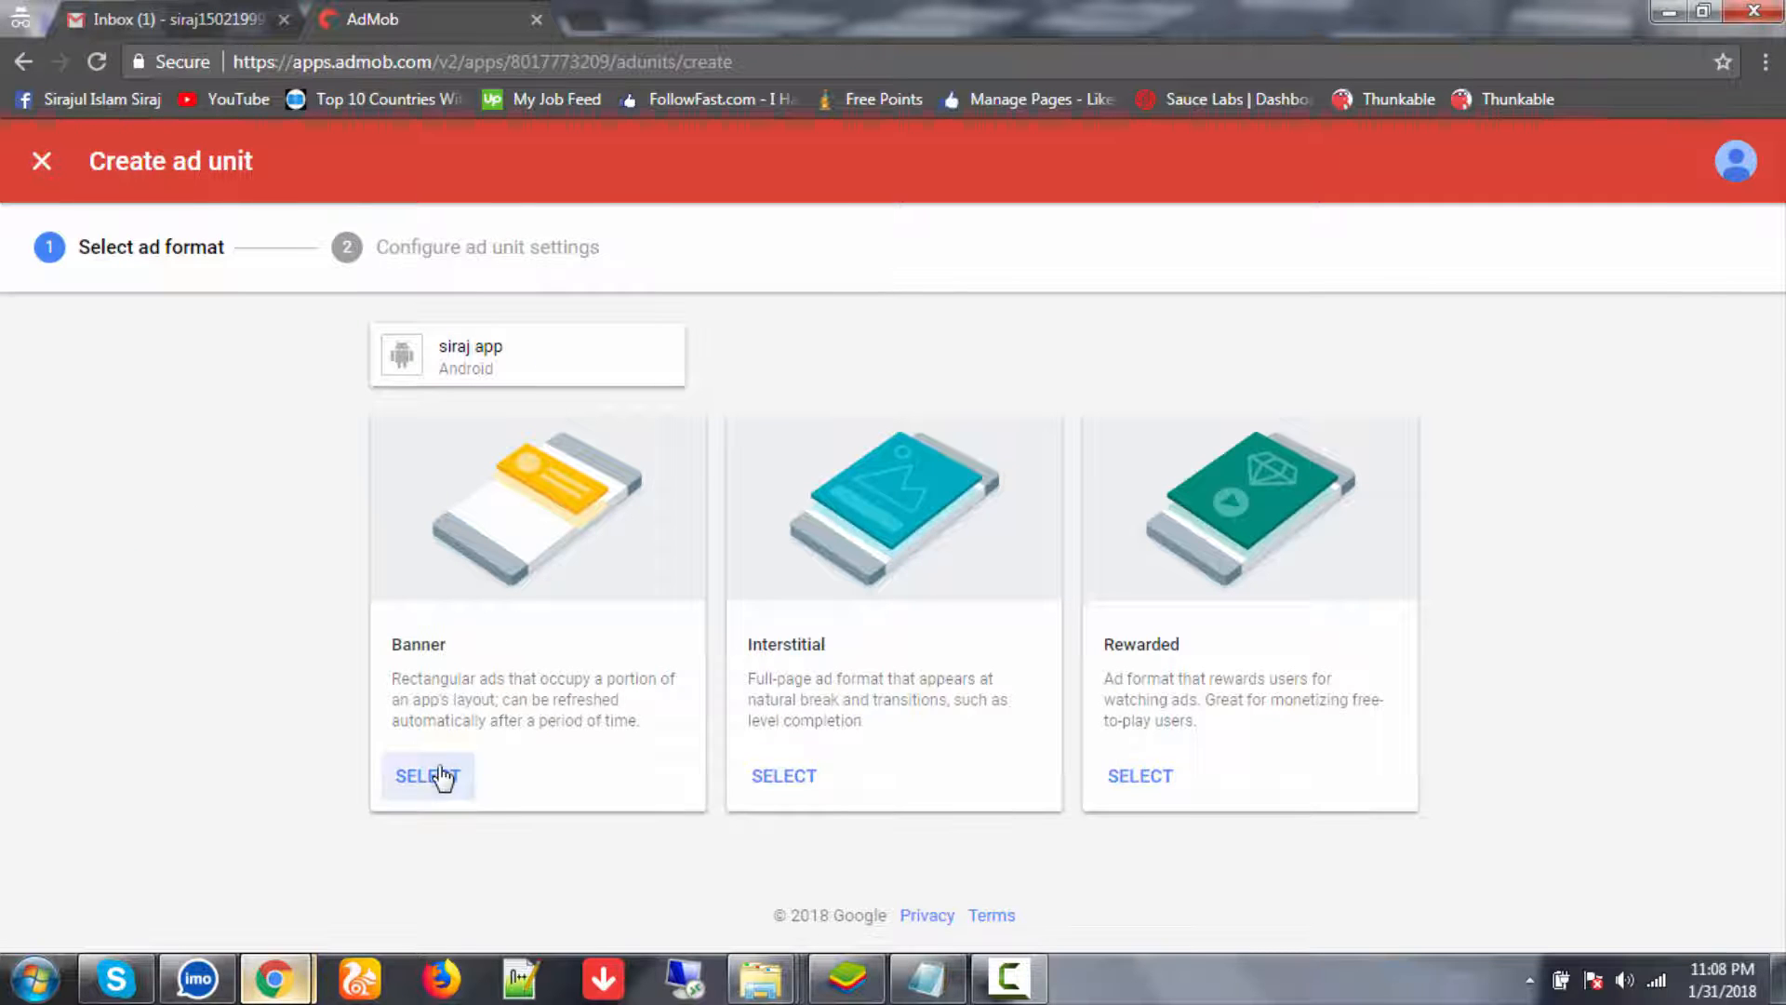
click(440, 776)
click(677, 554)
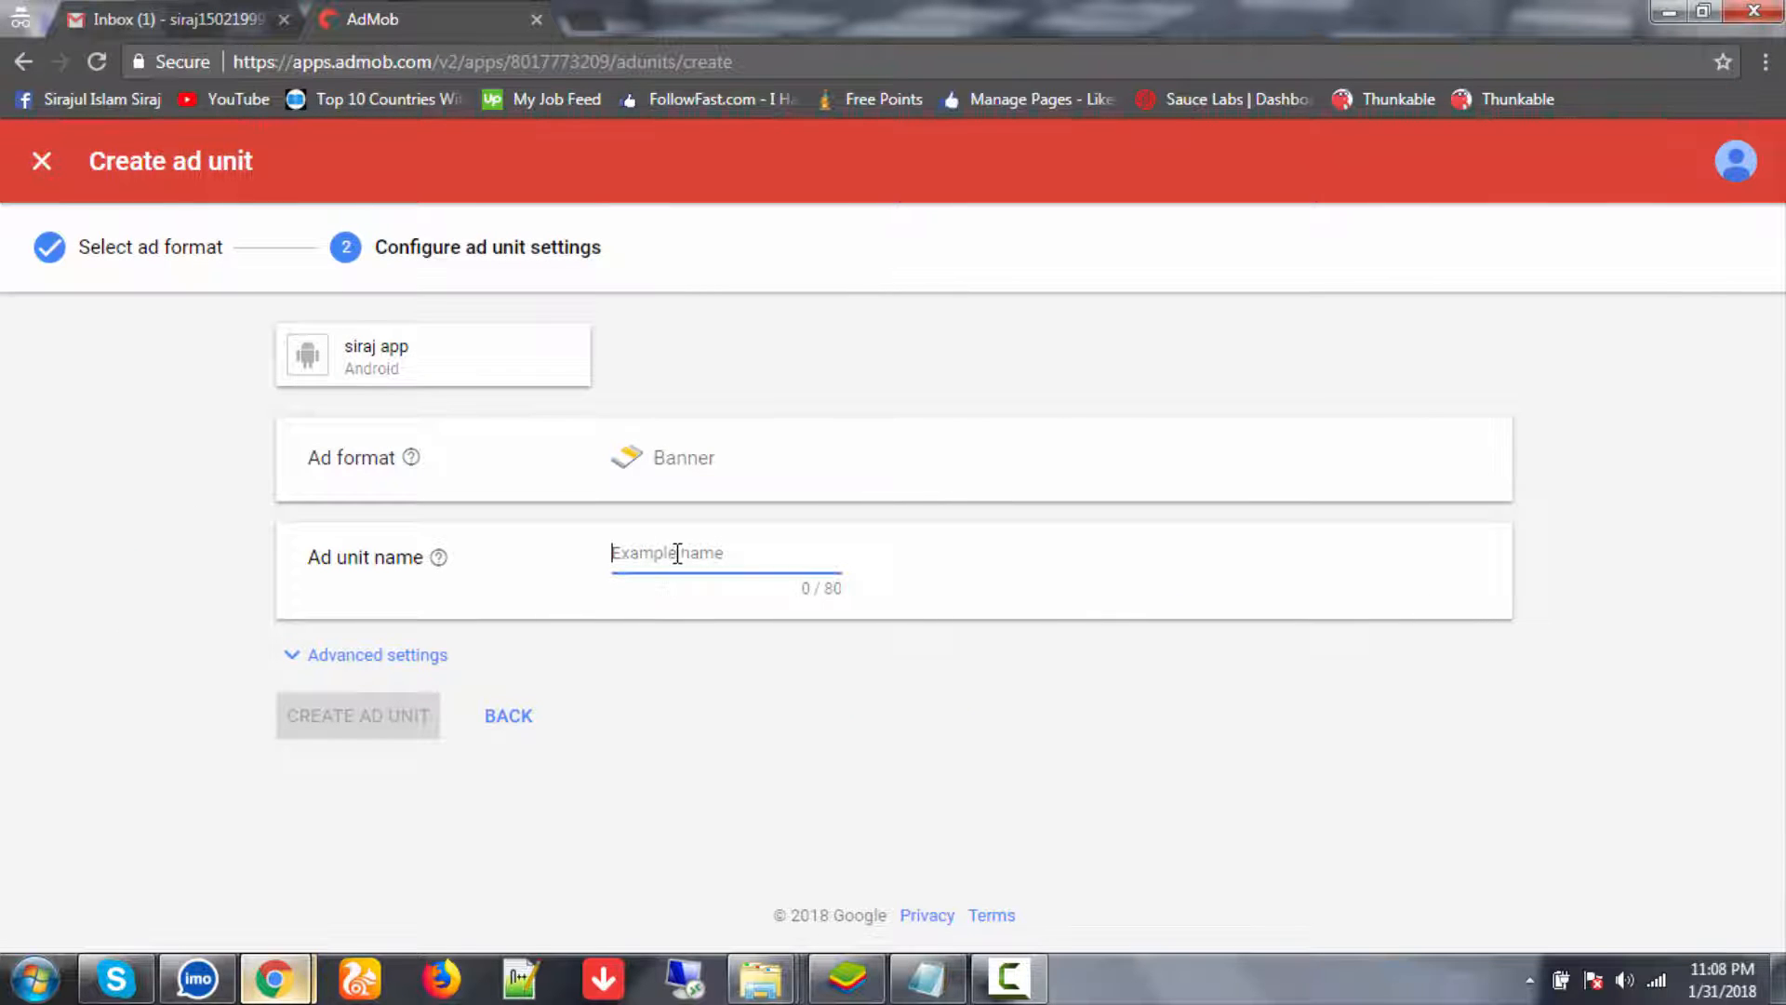
text(Banner 3)
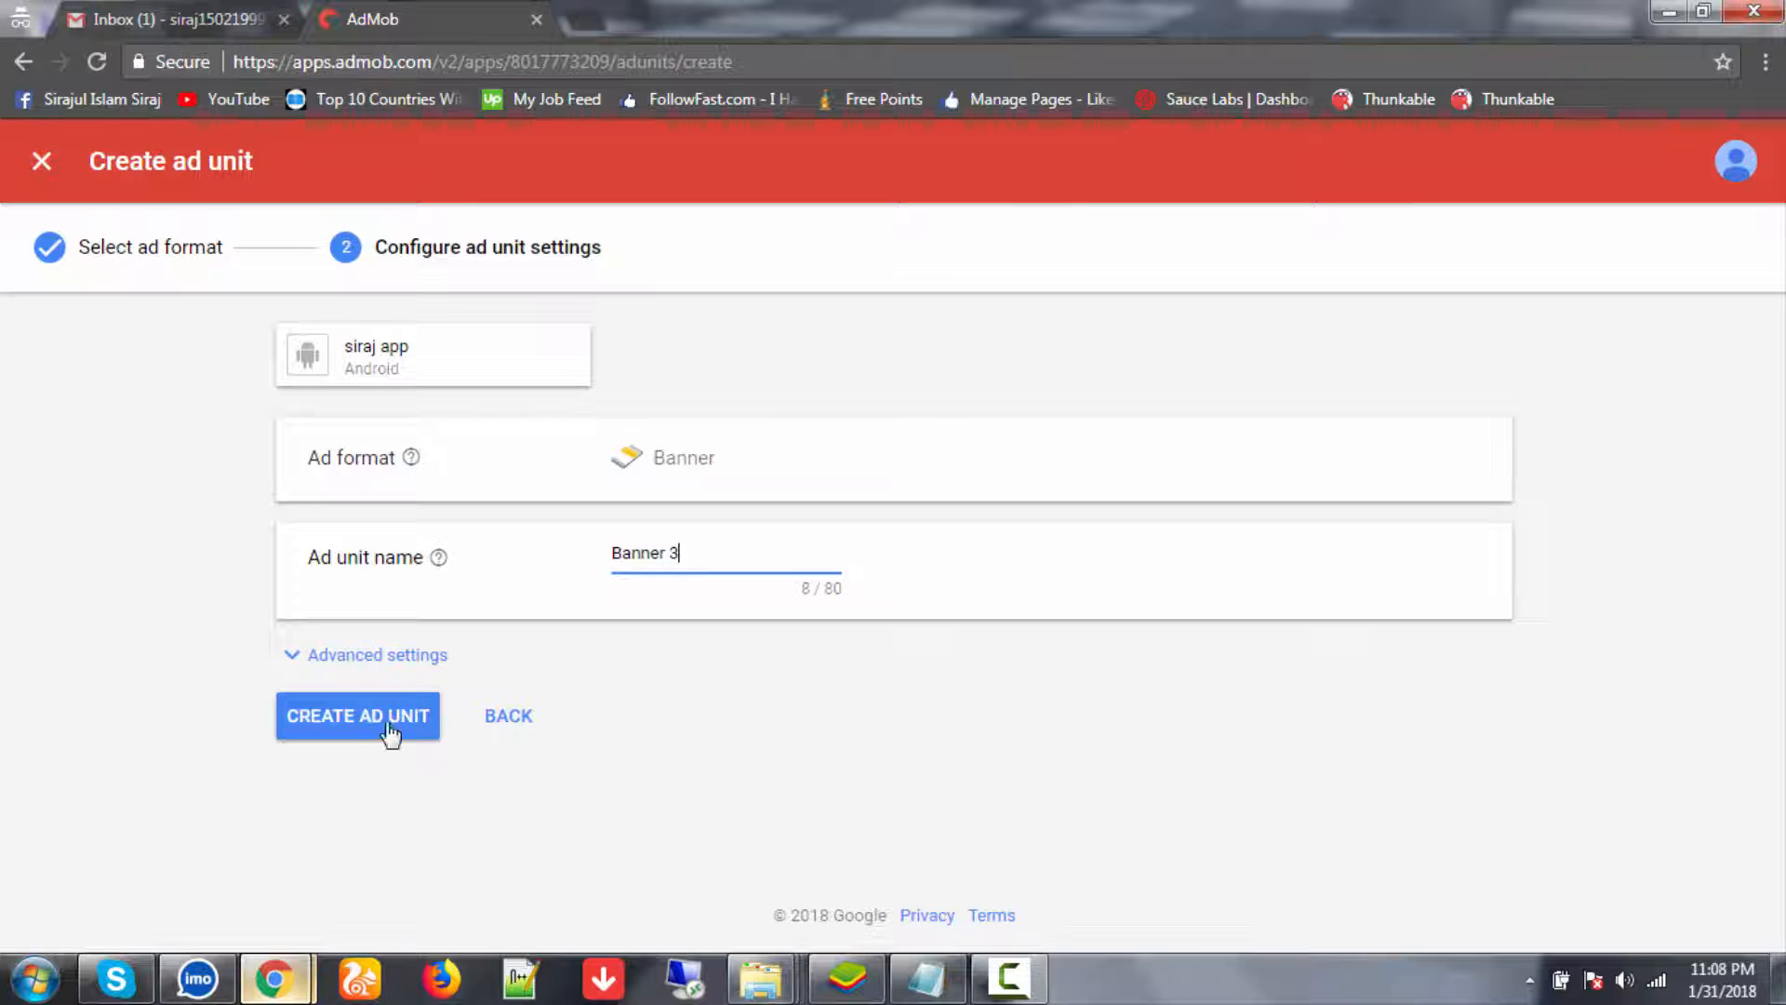
click(386, 716)
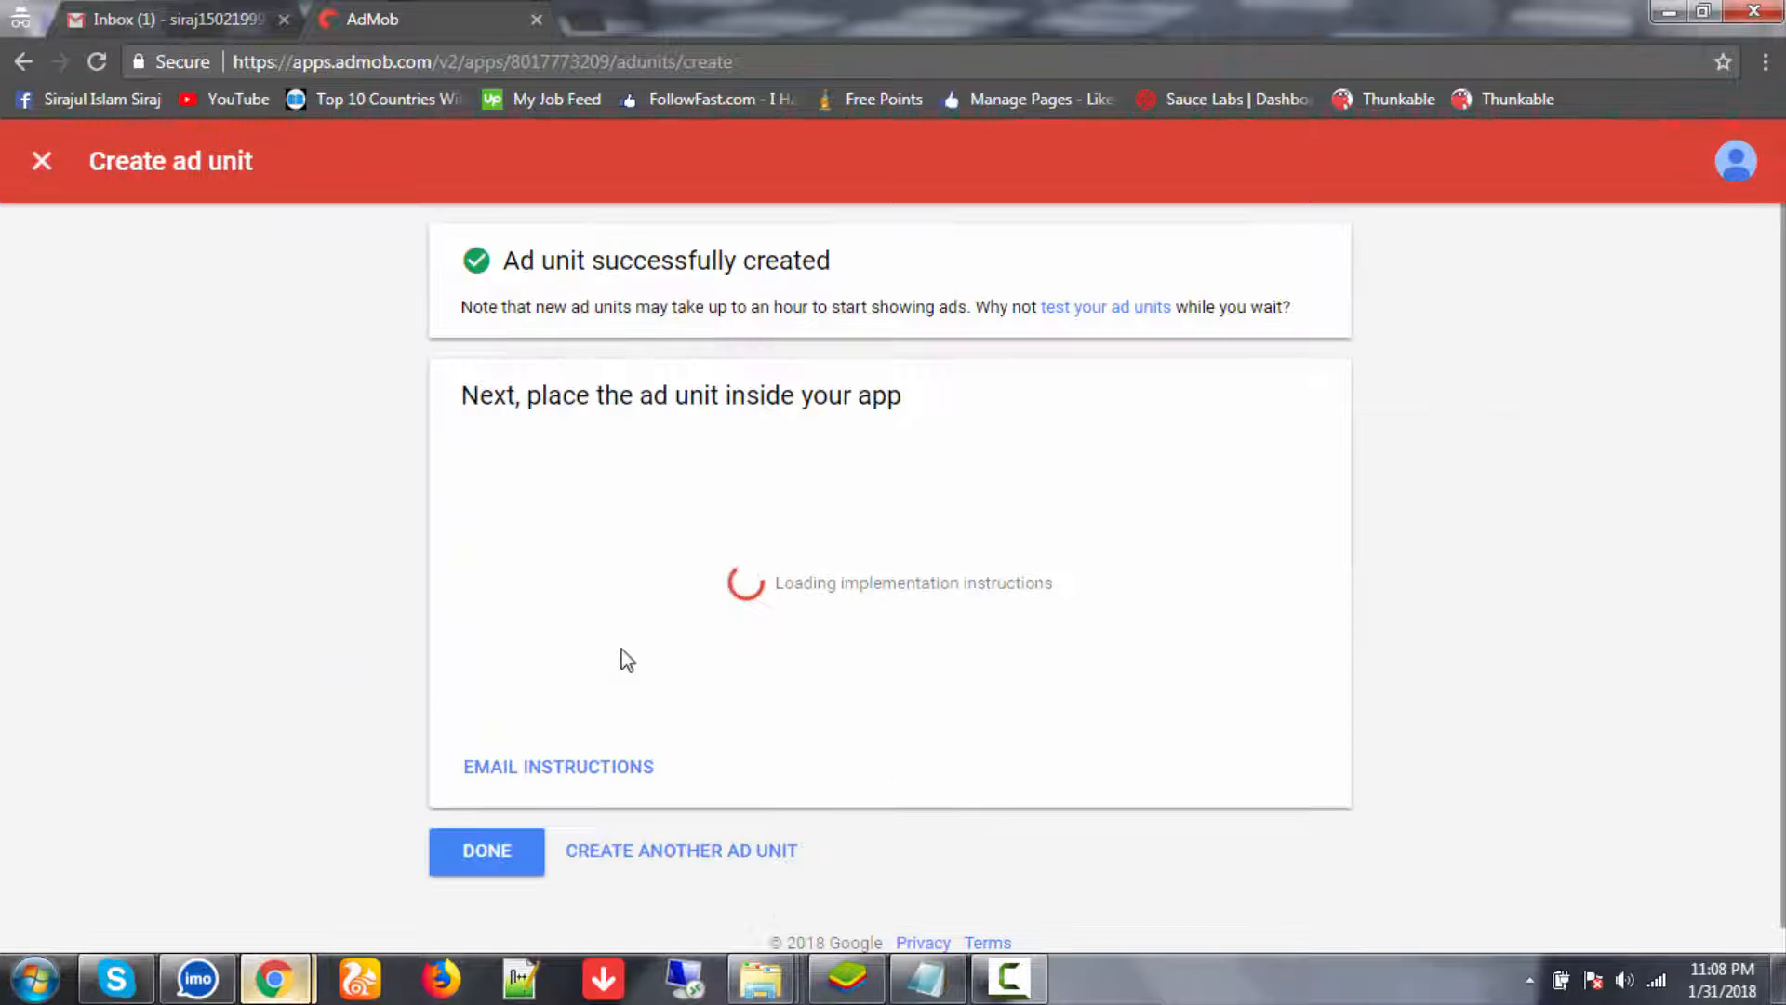
click(514, 849)
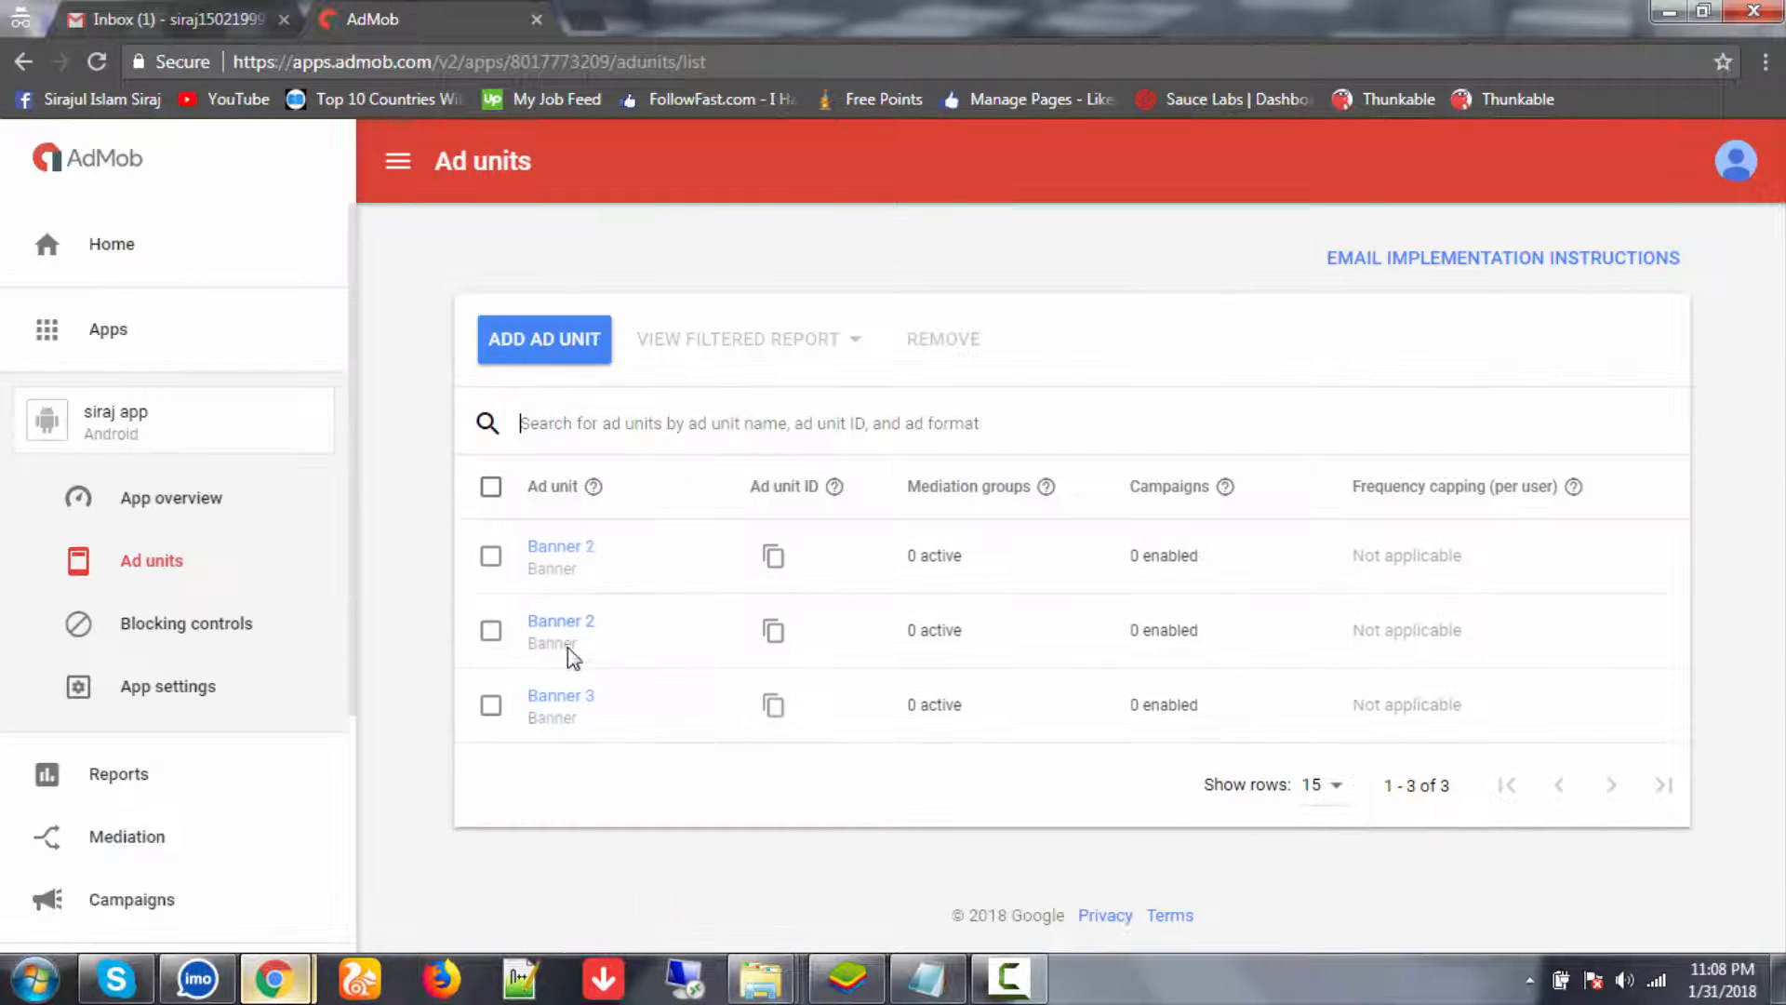
- Create a fourth Banner-format ad unit named 'Banner 4'
click(547, 333)
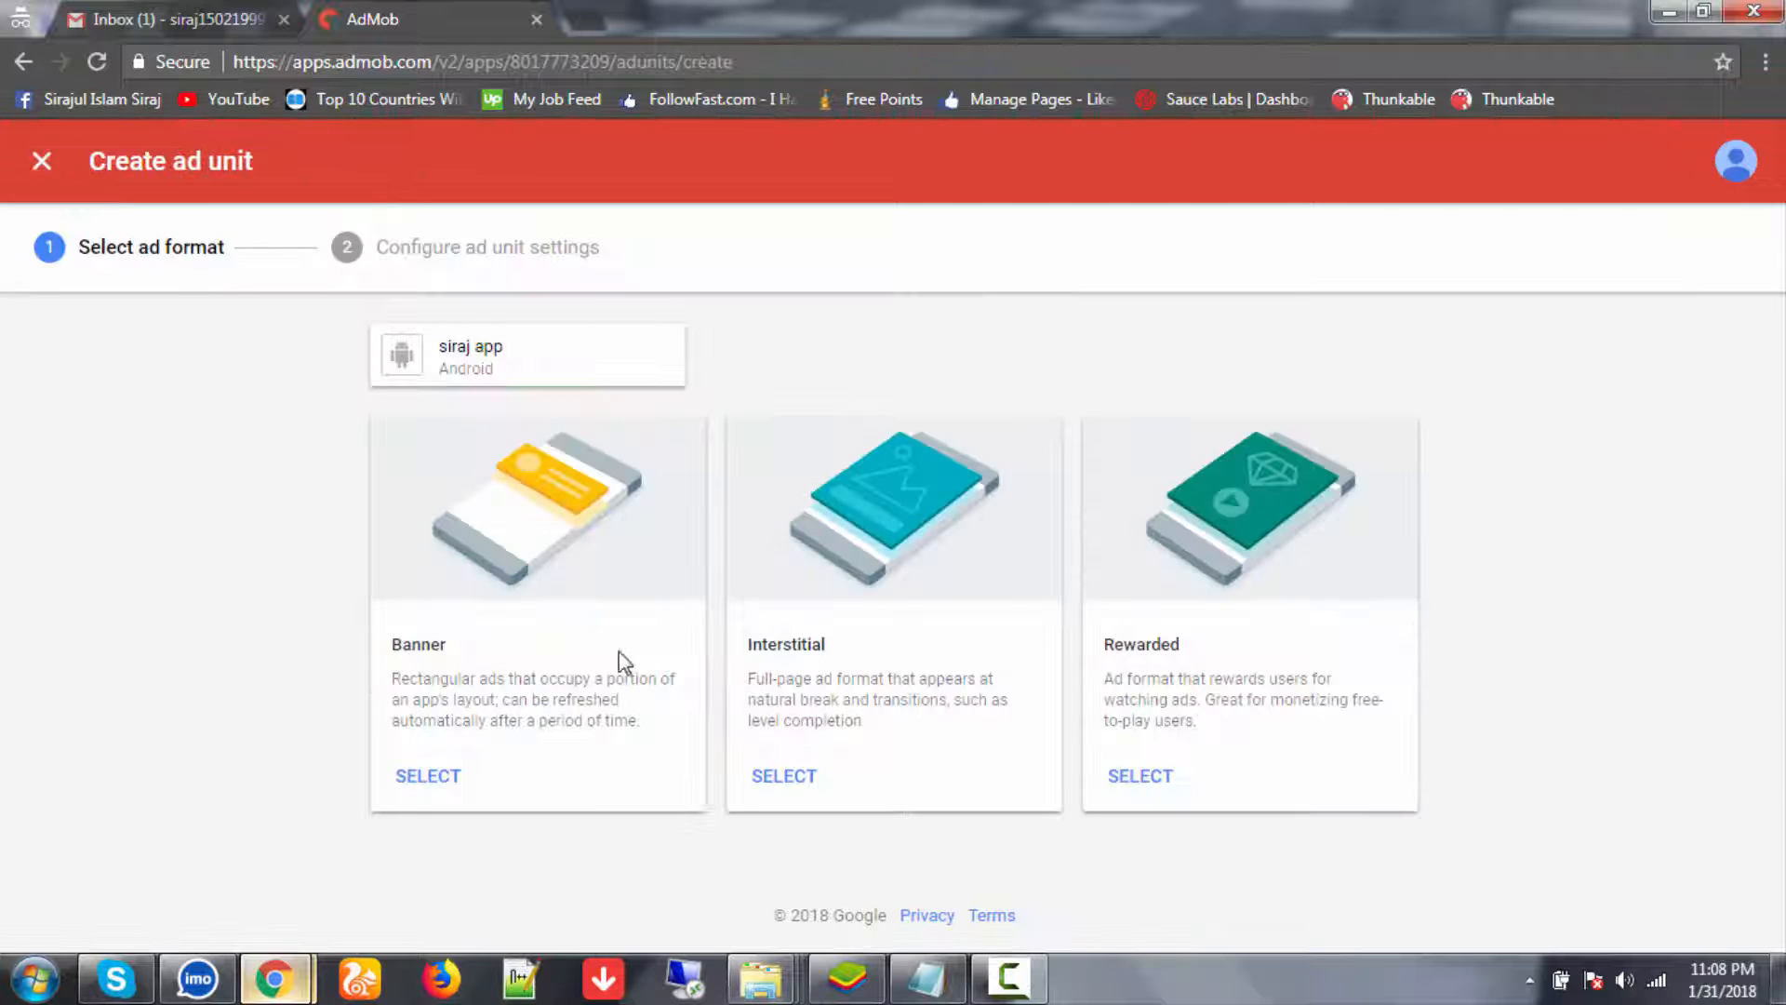
click(442, 777)
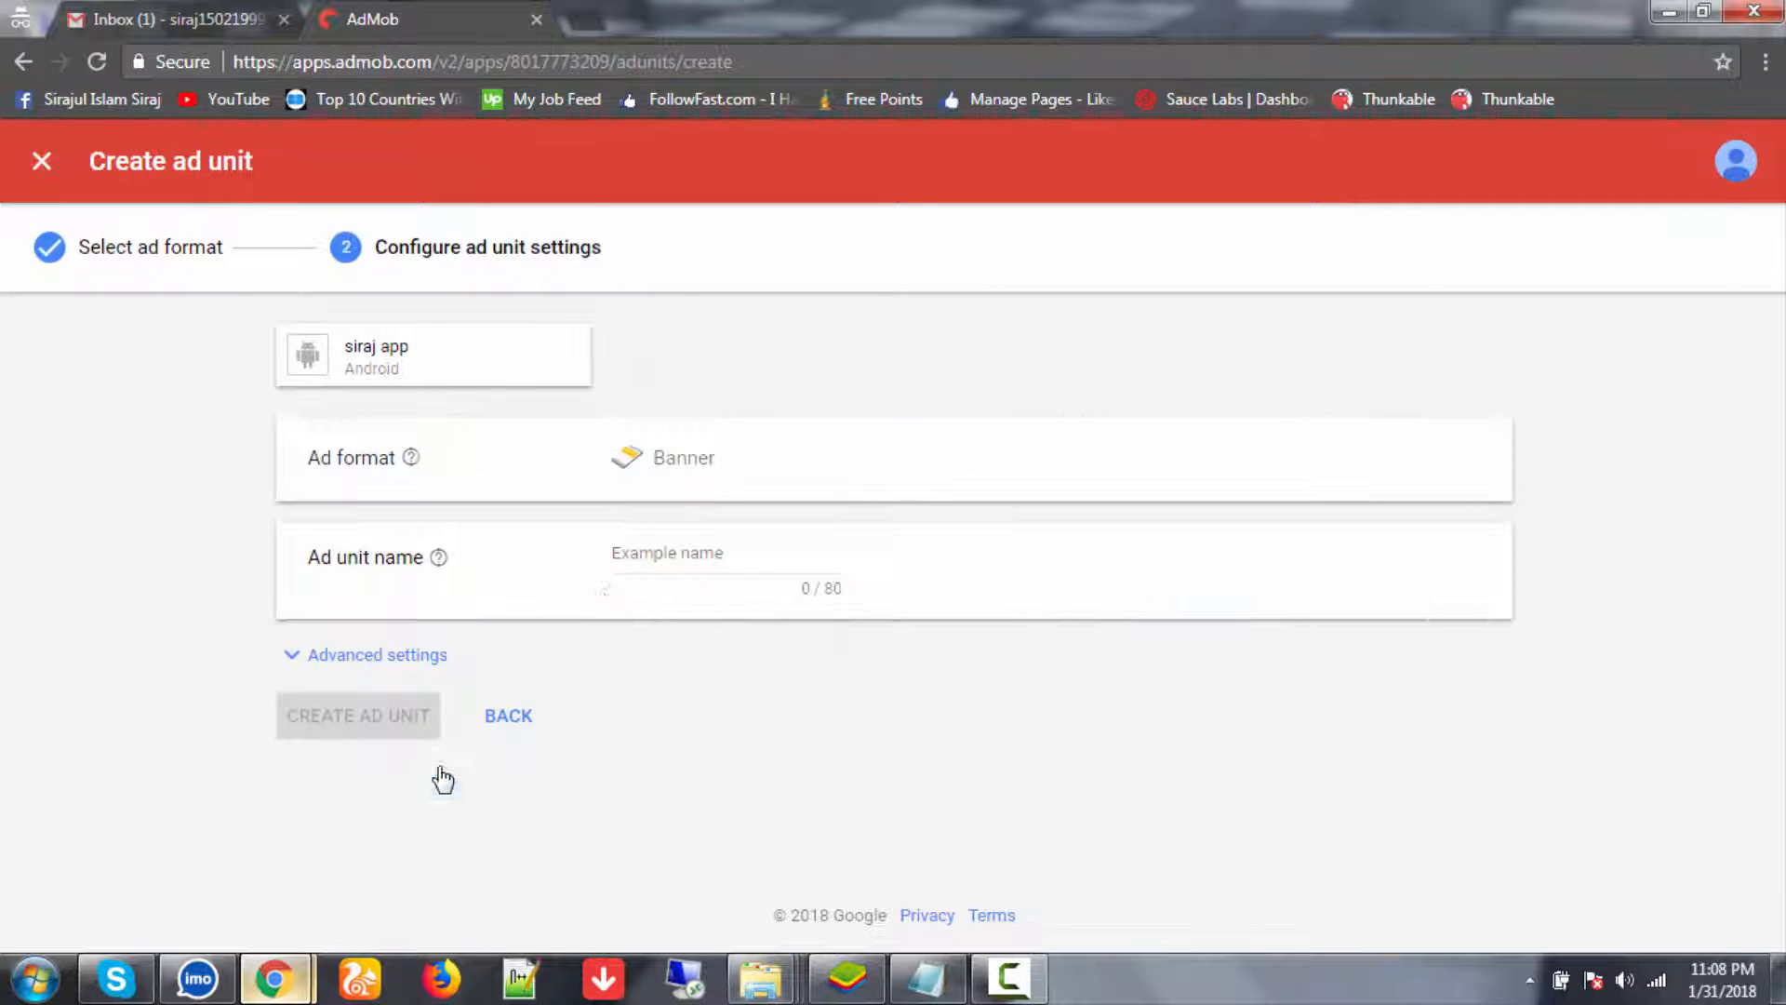
click(702, 574)
text(Banner)
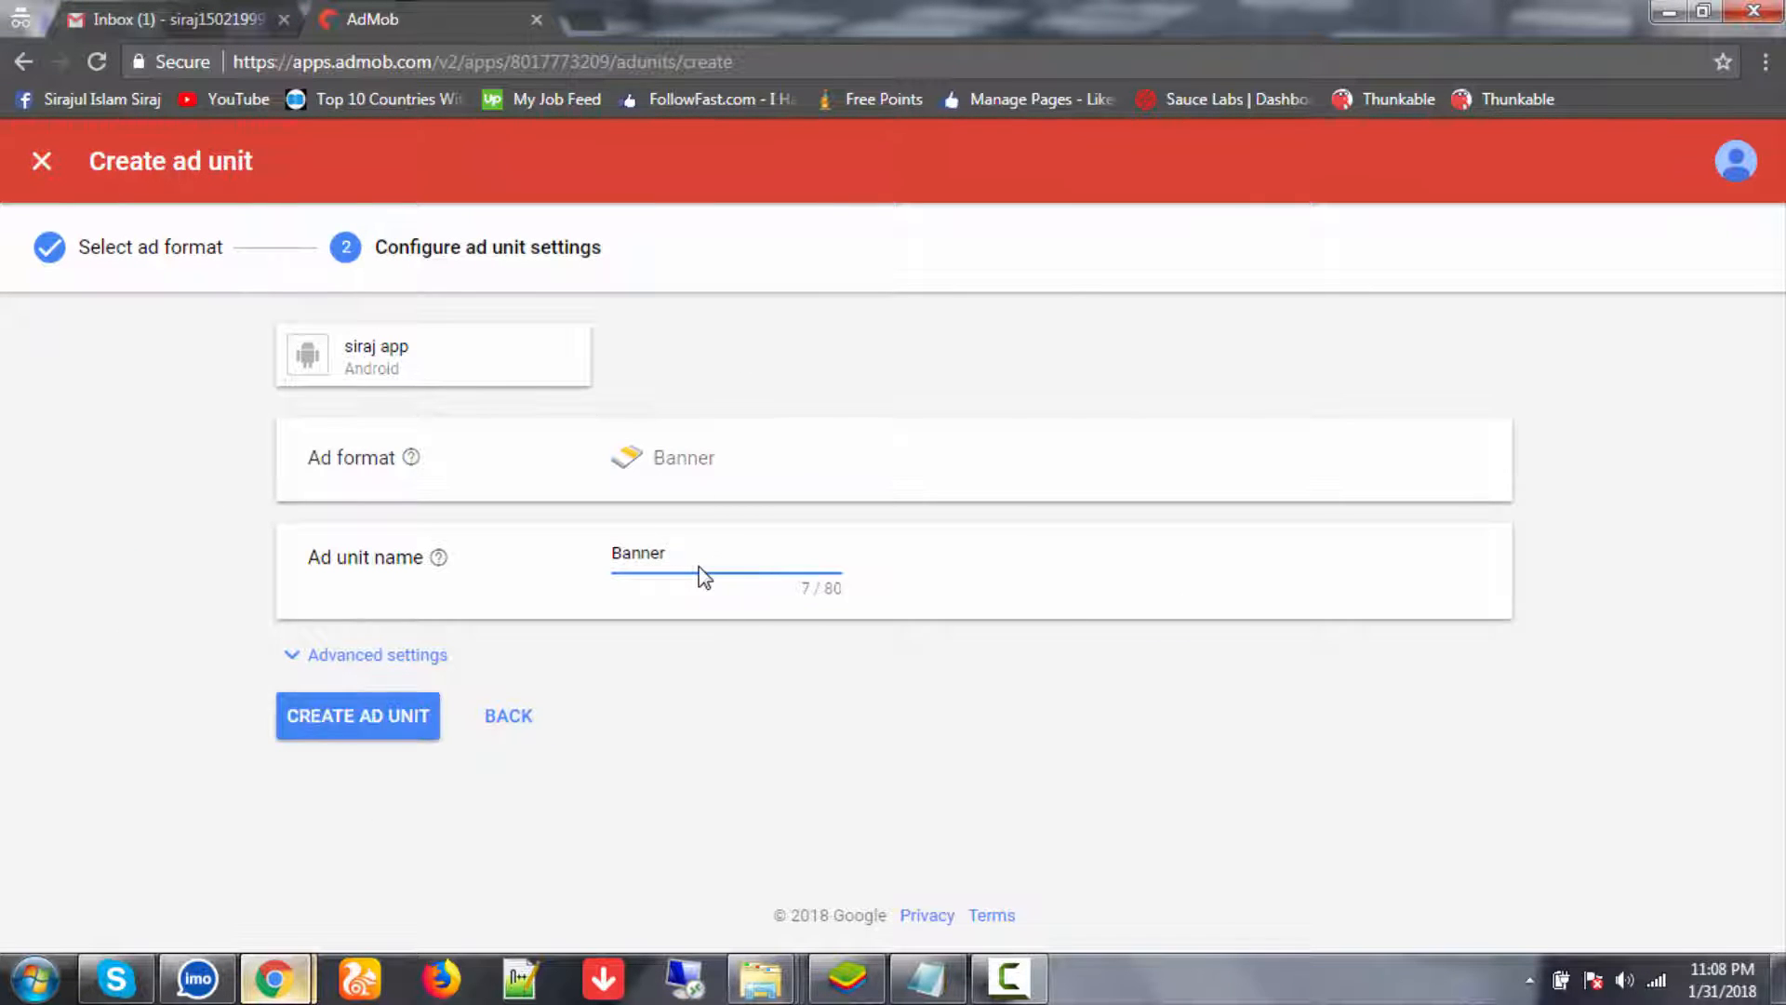
text(4)
click(409, 714)
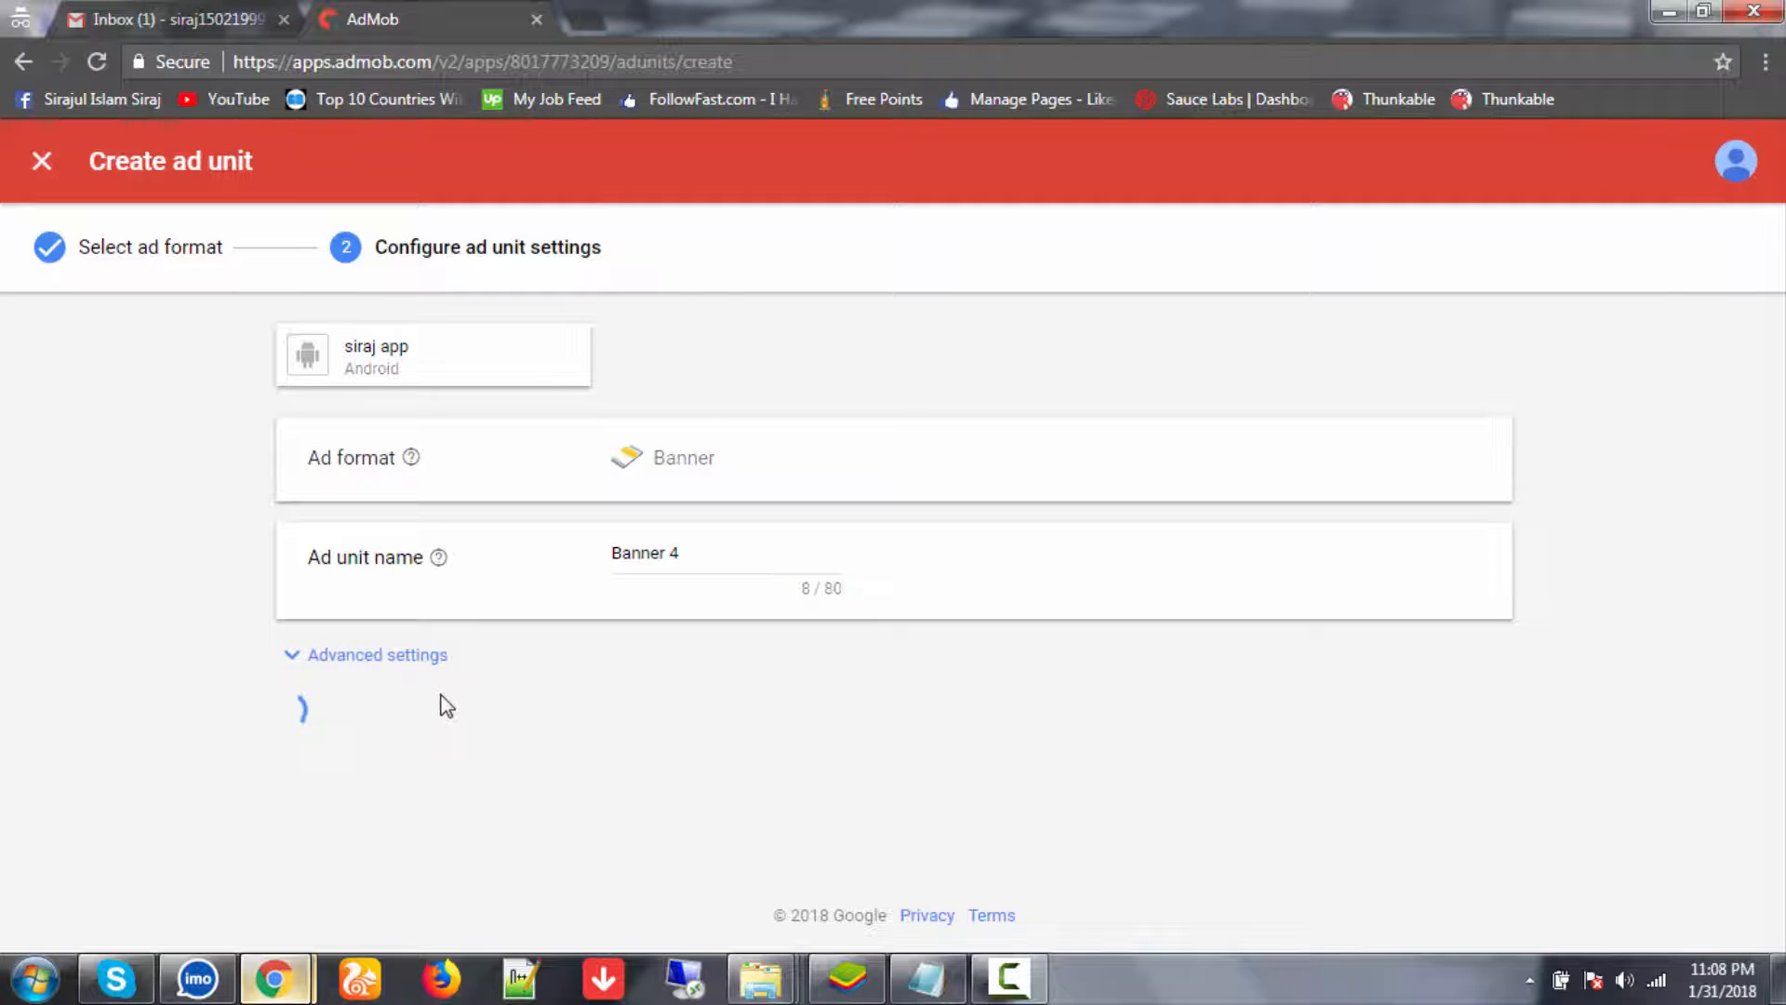
scroll(465, 837, down, 1)
click(474, 842)
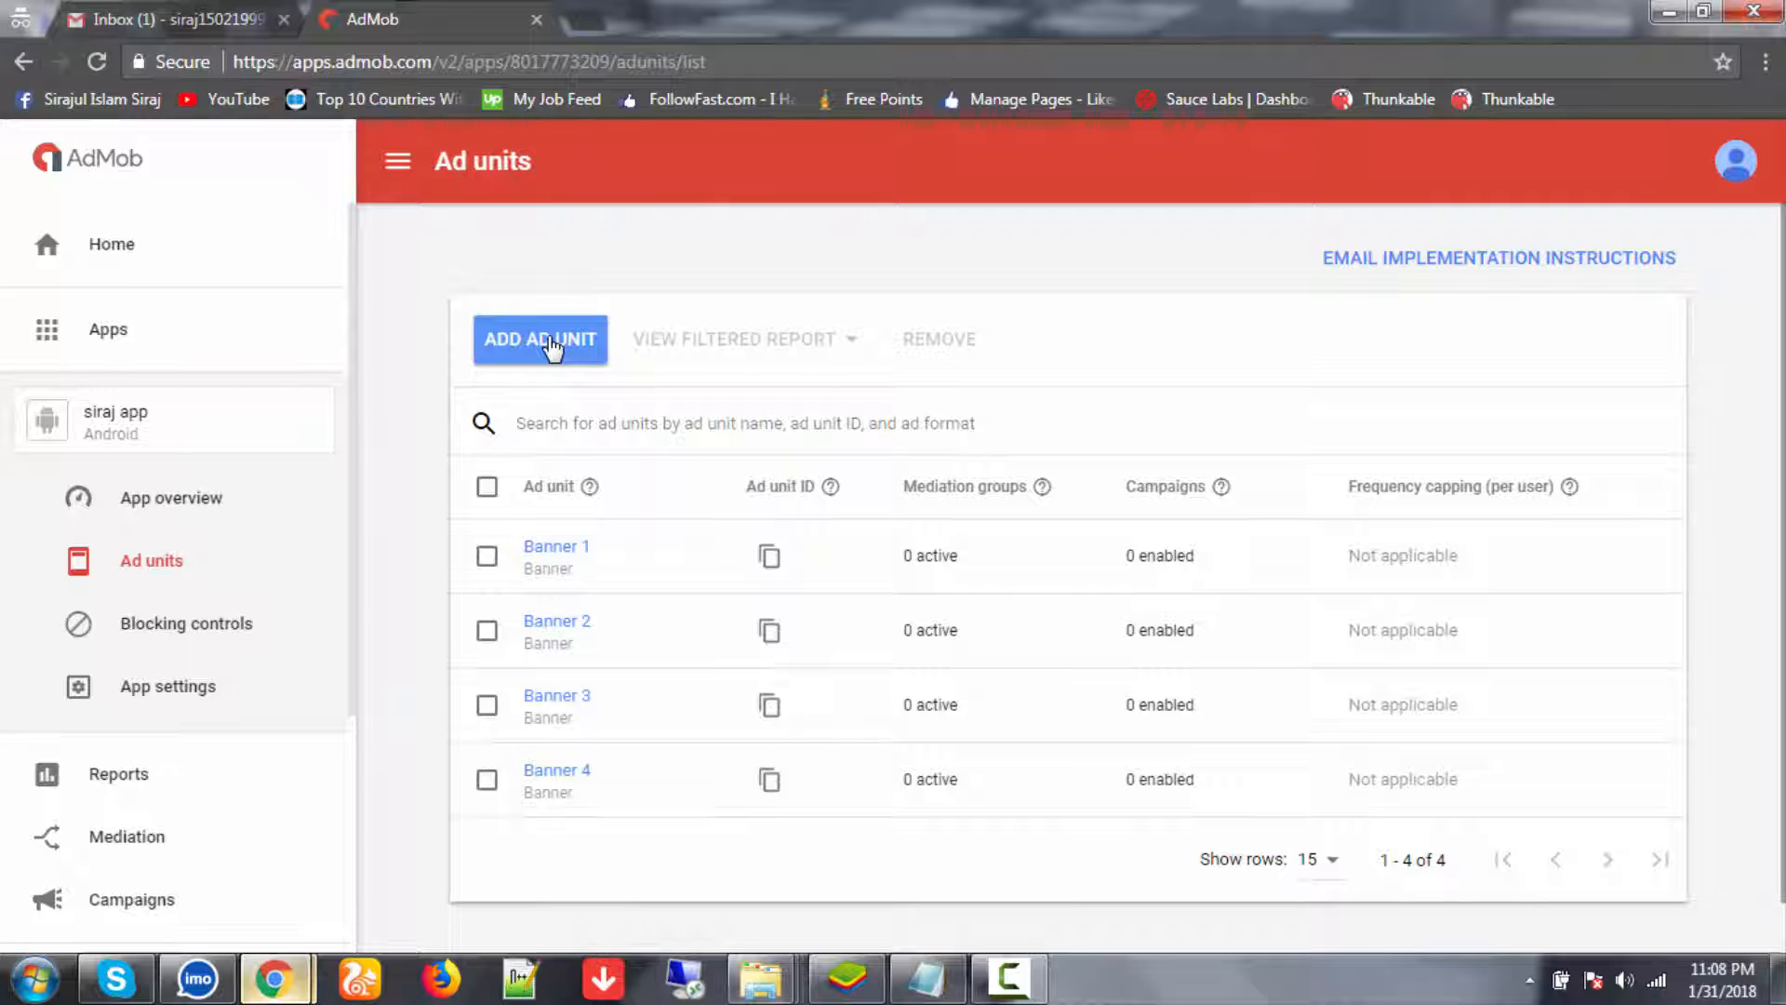
- Add two more Banner-format ad units, 'Banner 5' and 'Banner 6'
click(549, 340)
click(415, 782)
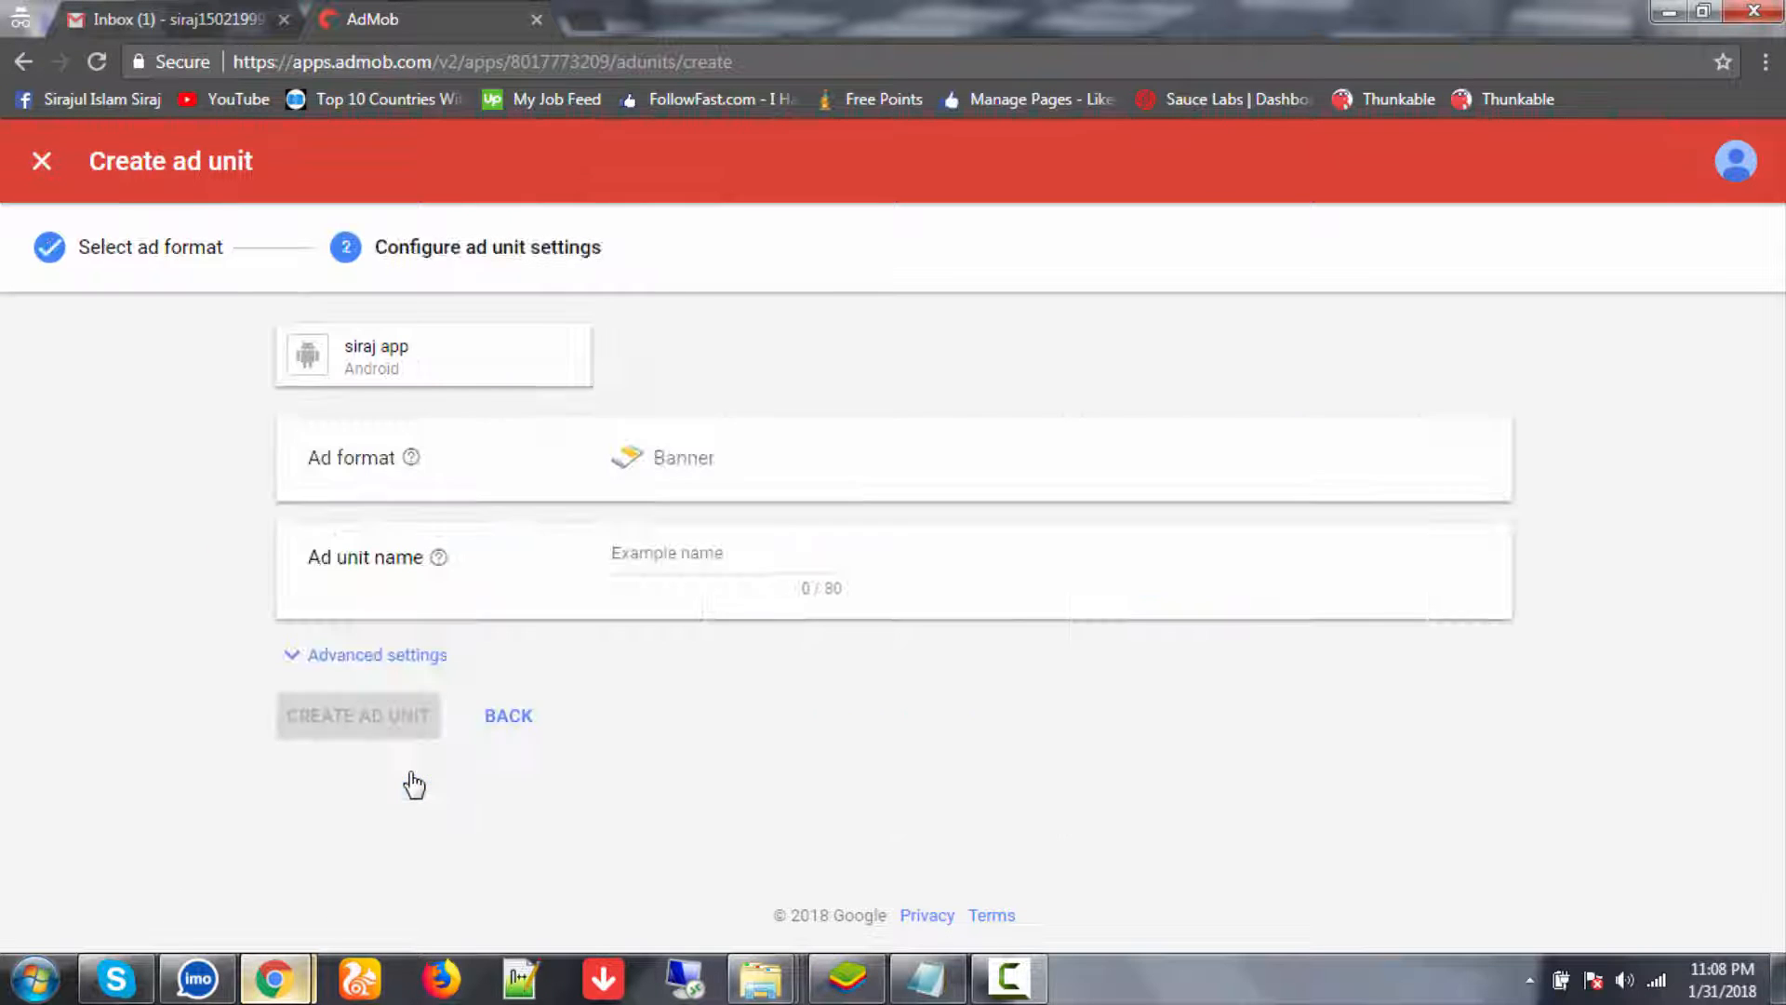
click(687, 557)
text(Banner )
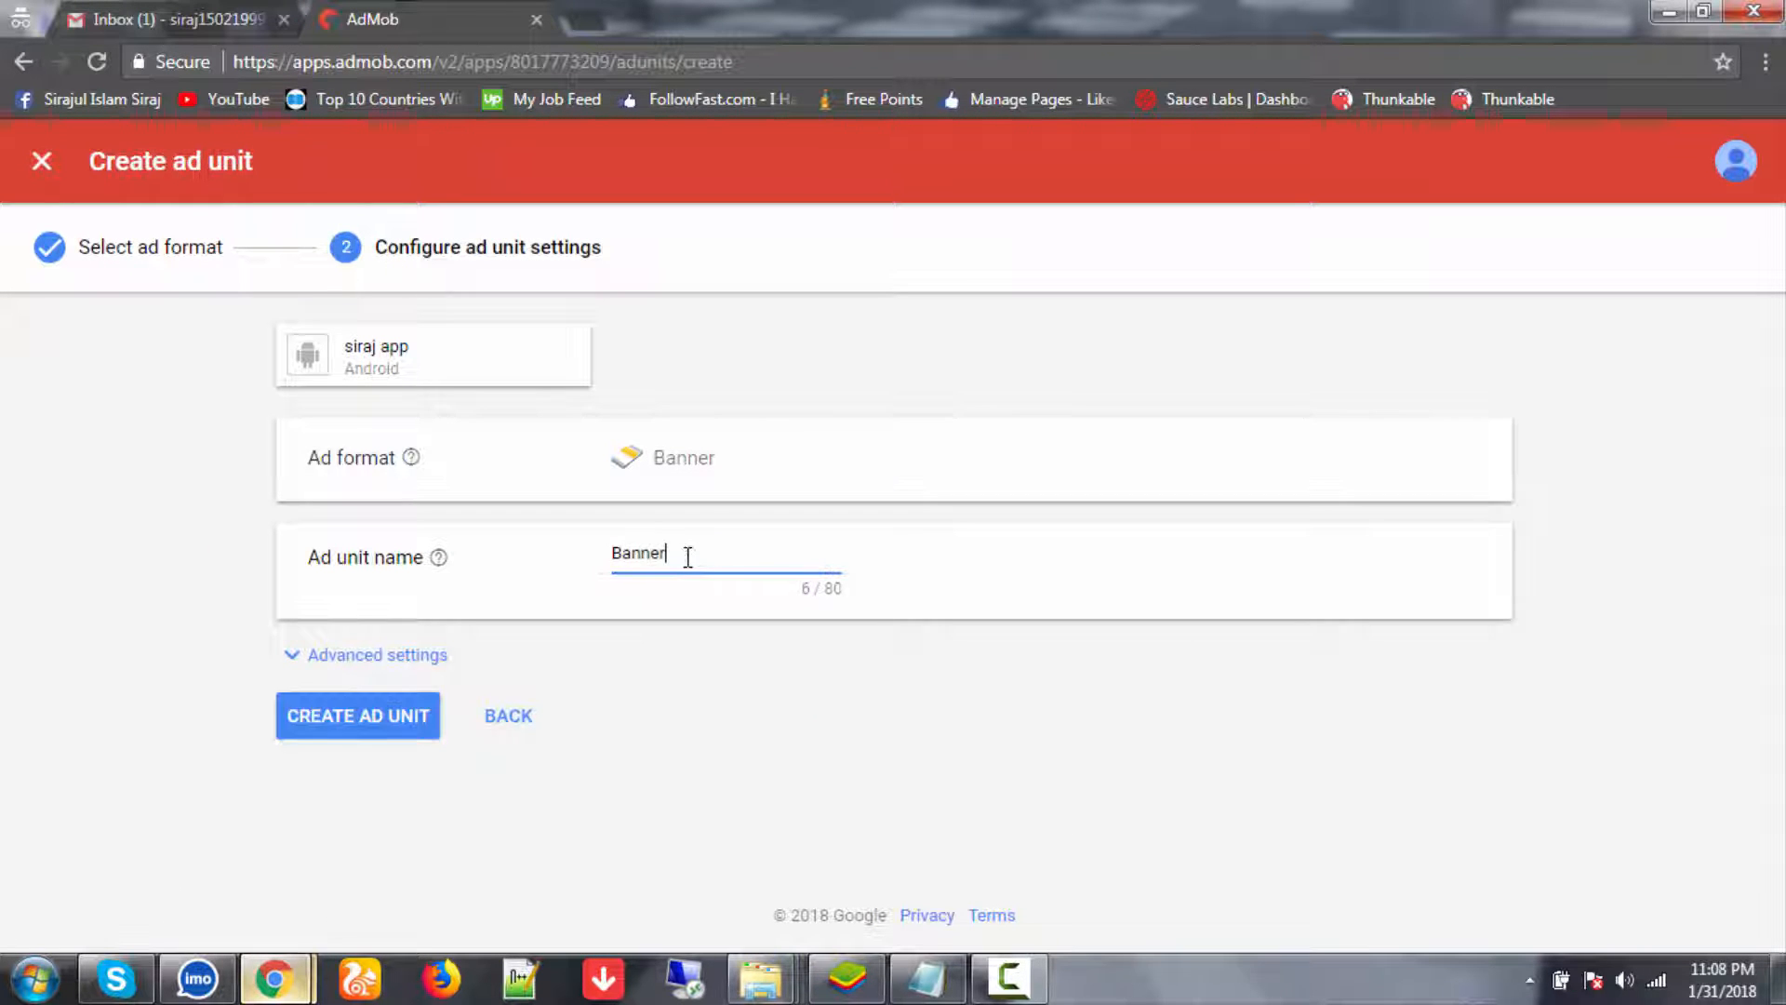
text(0)
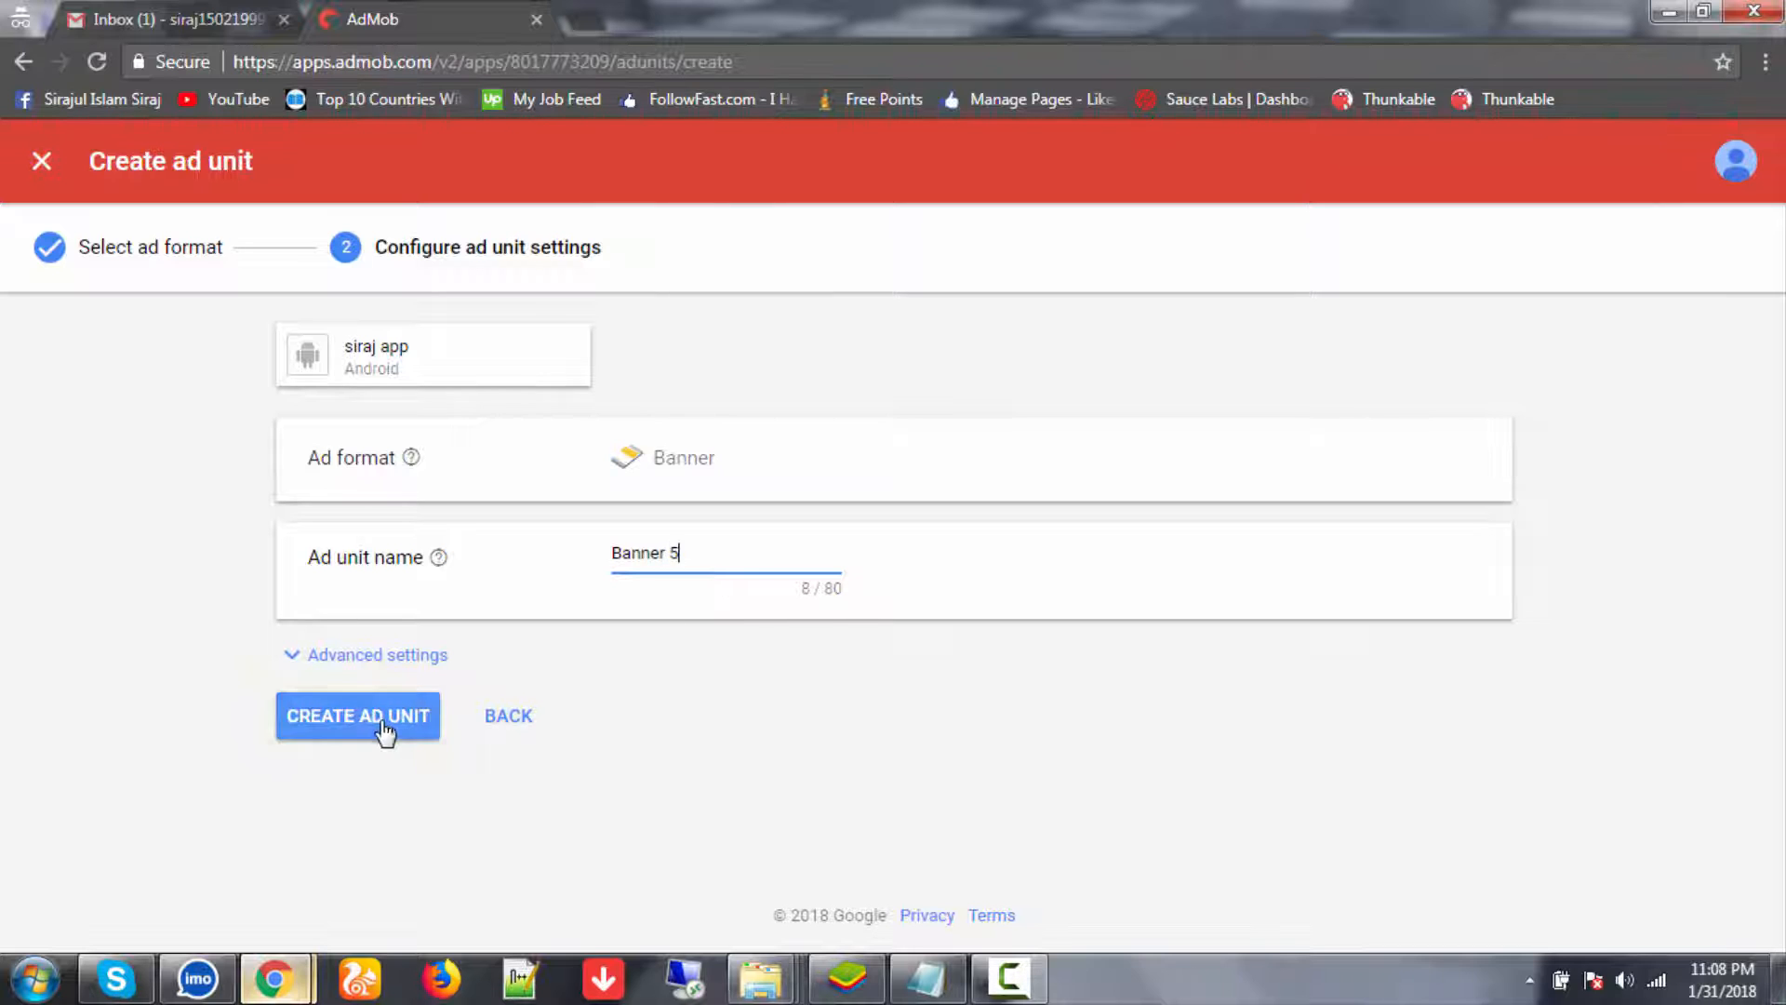
click(383, 727)
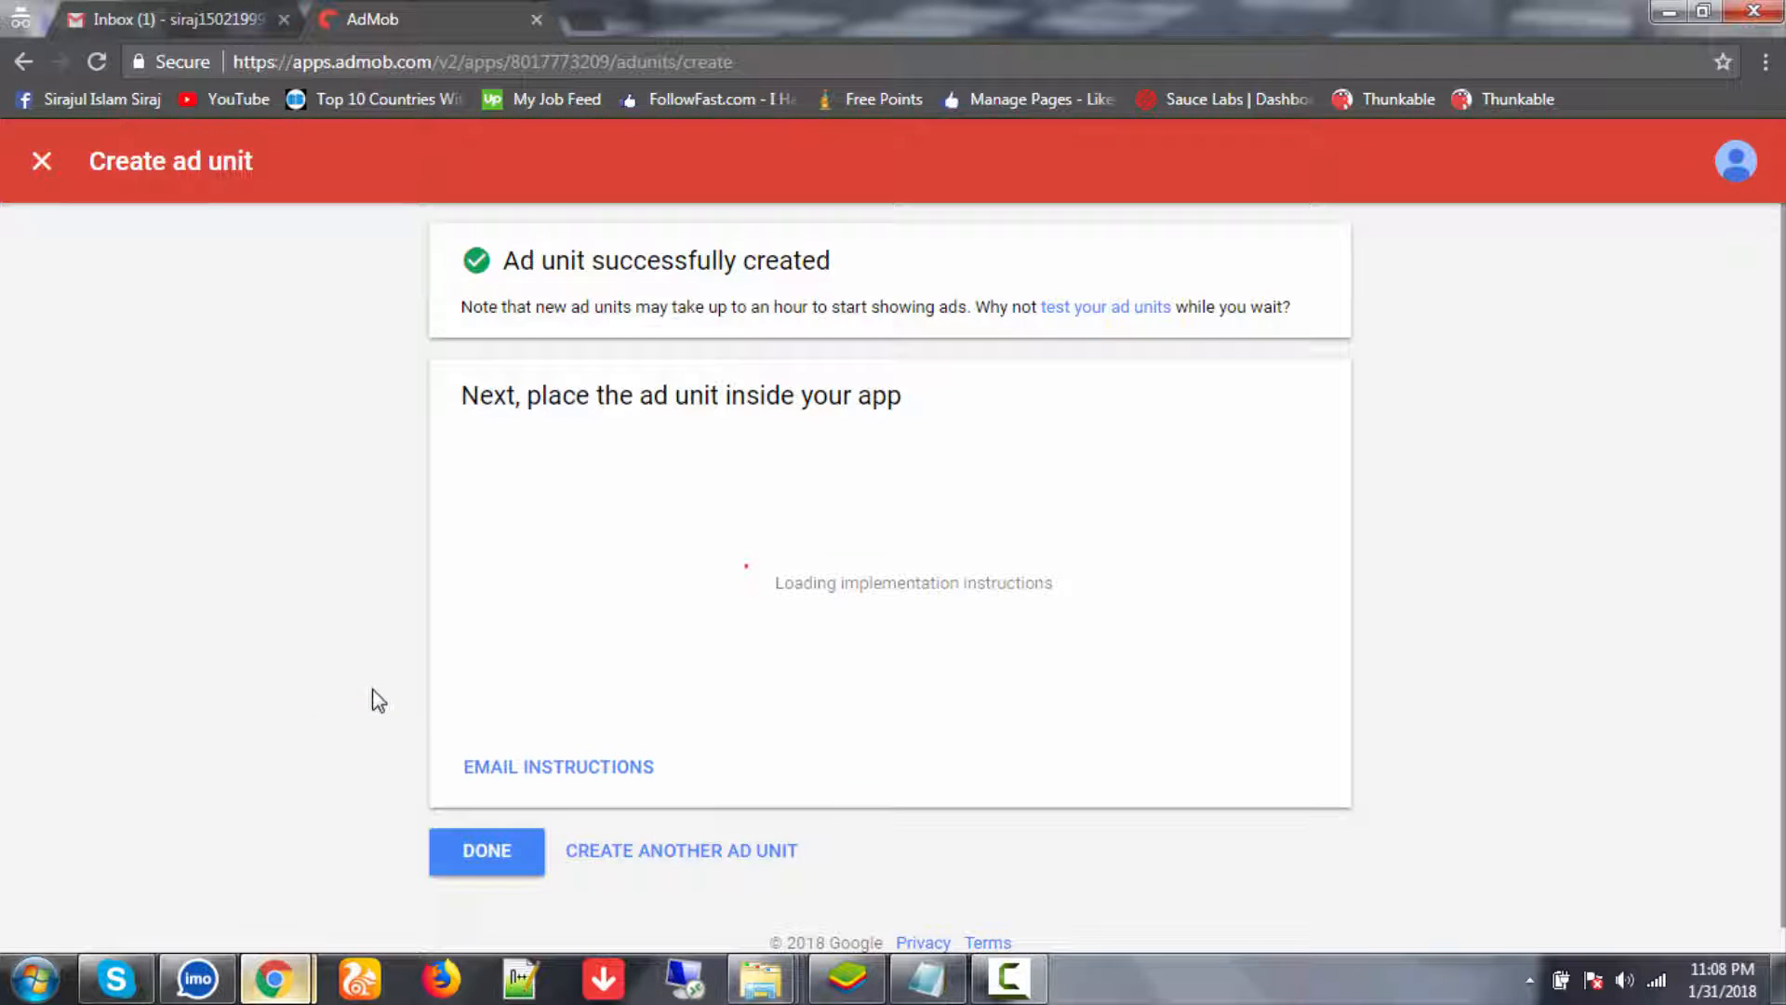
click(473, 849)
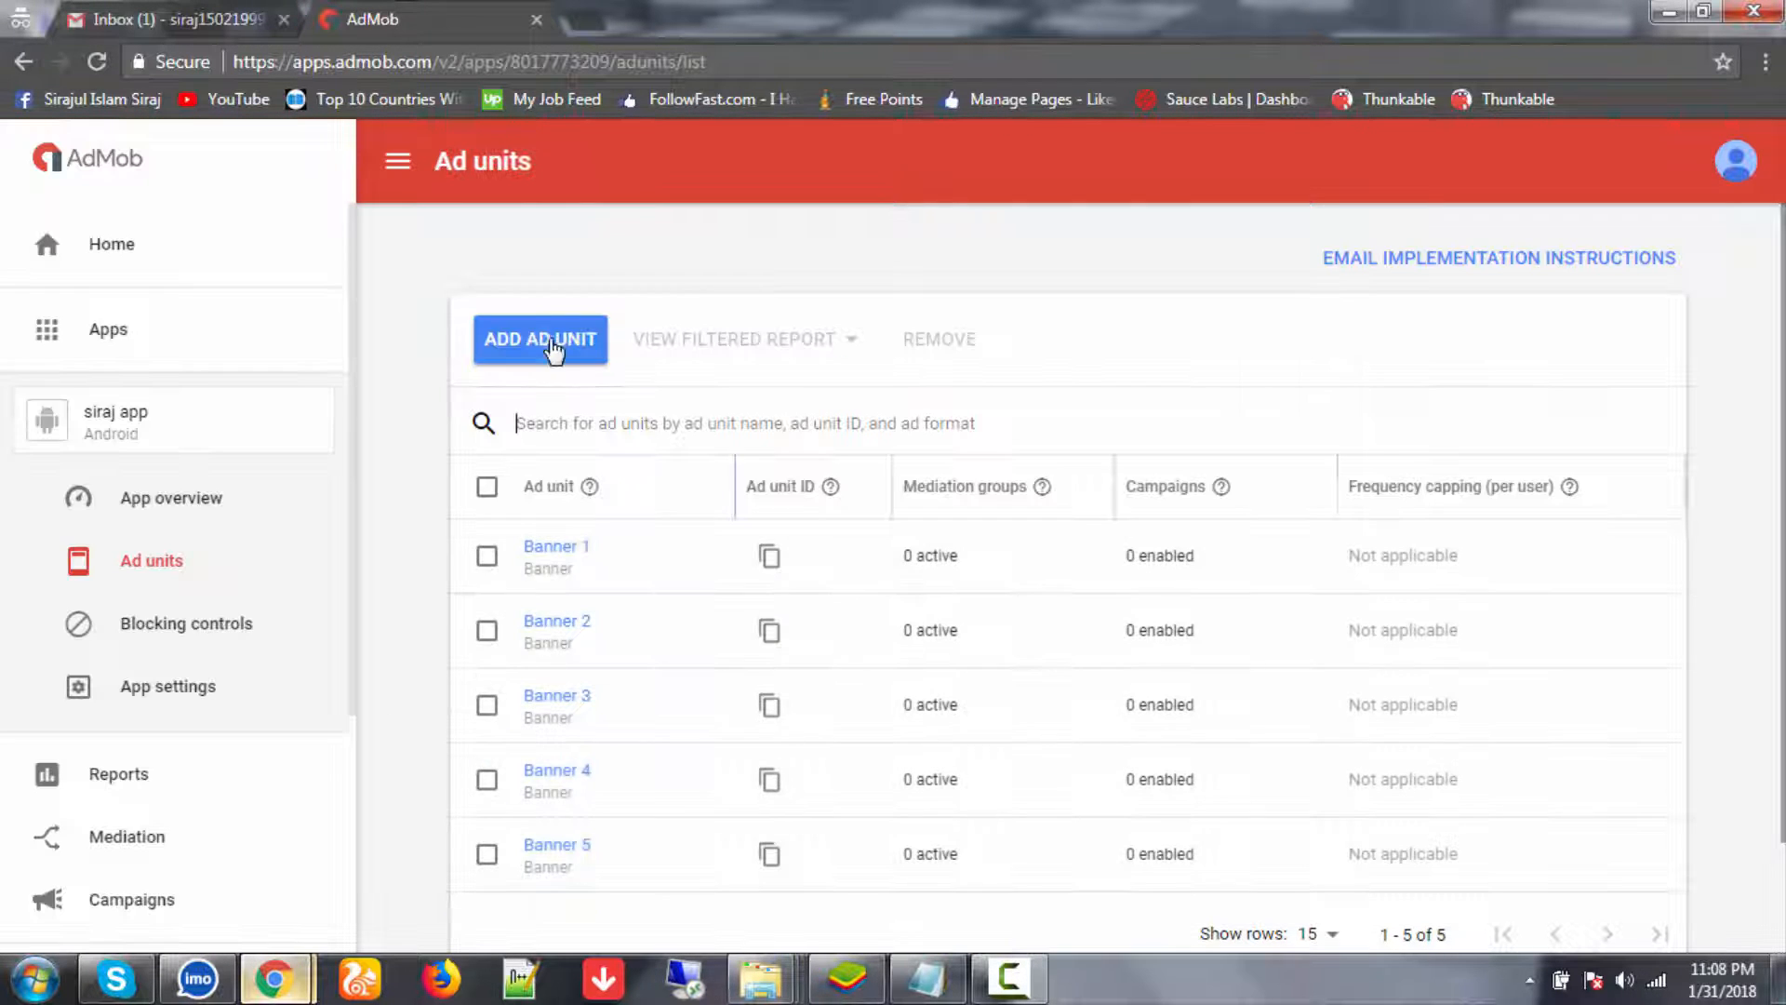
click(550, 348)
click(443, 773)
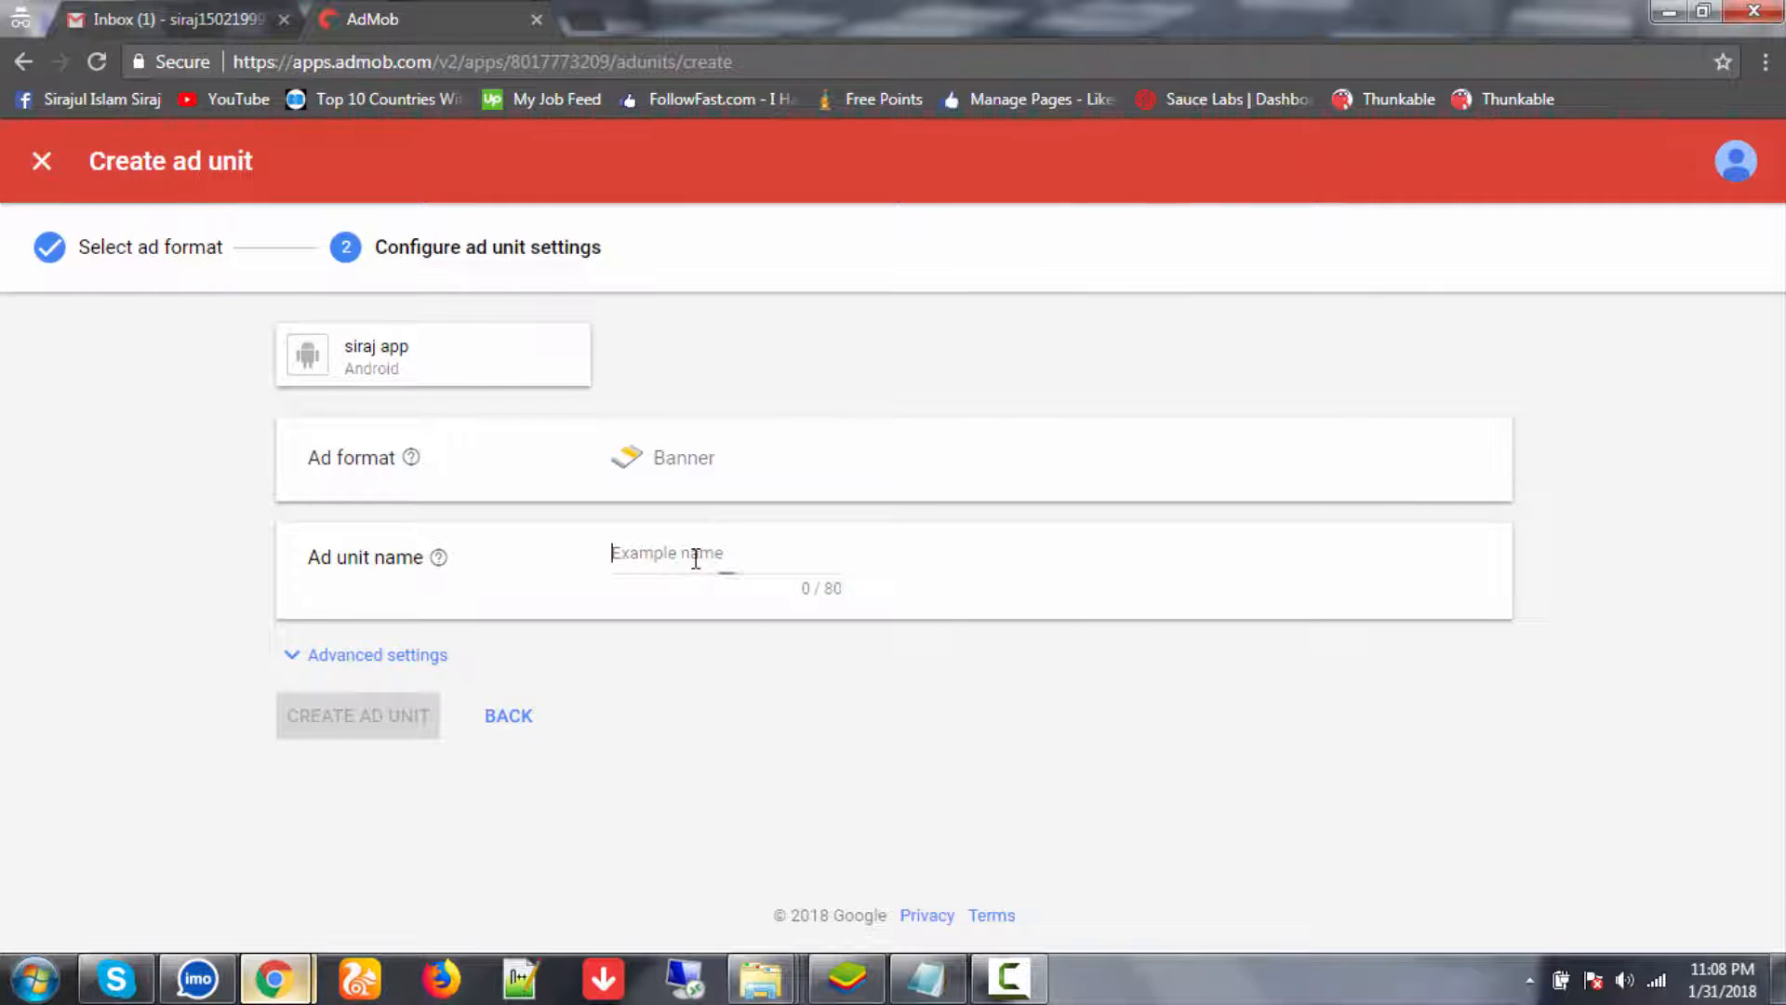
text(Banner 6)
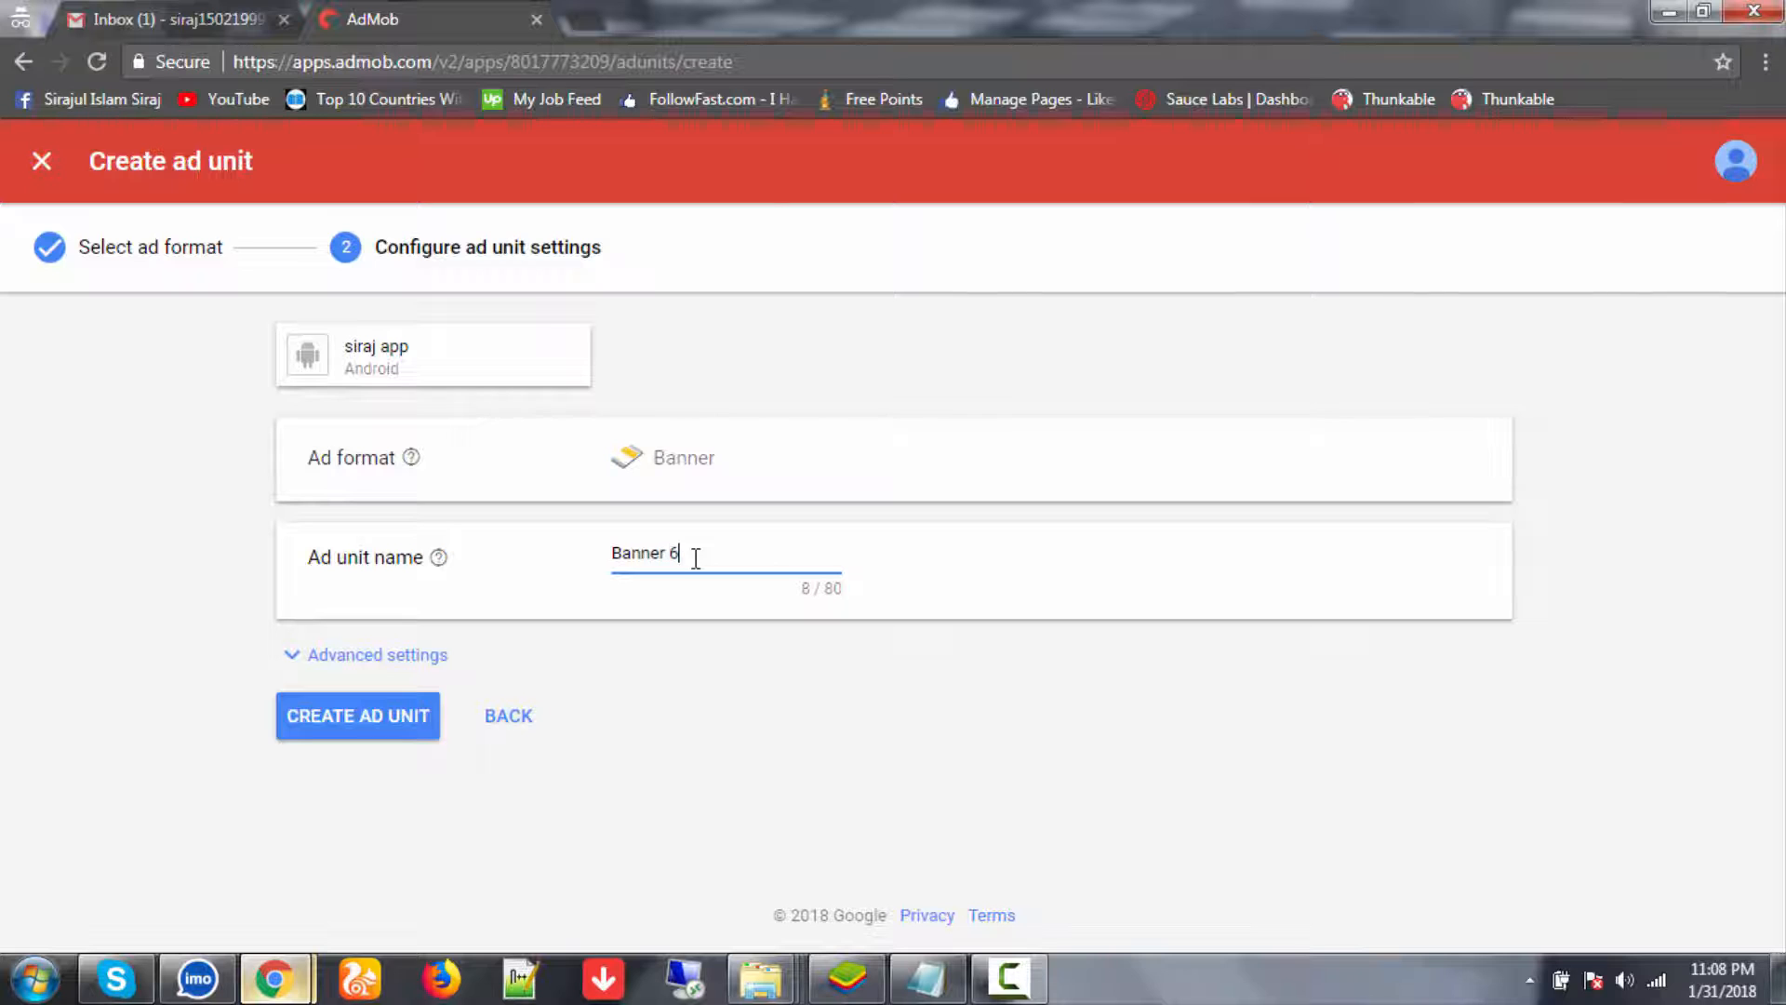
click(400, 731)
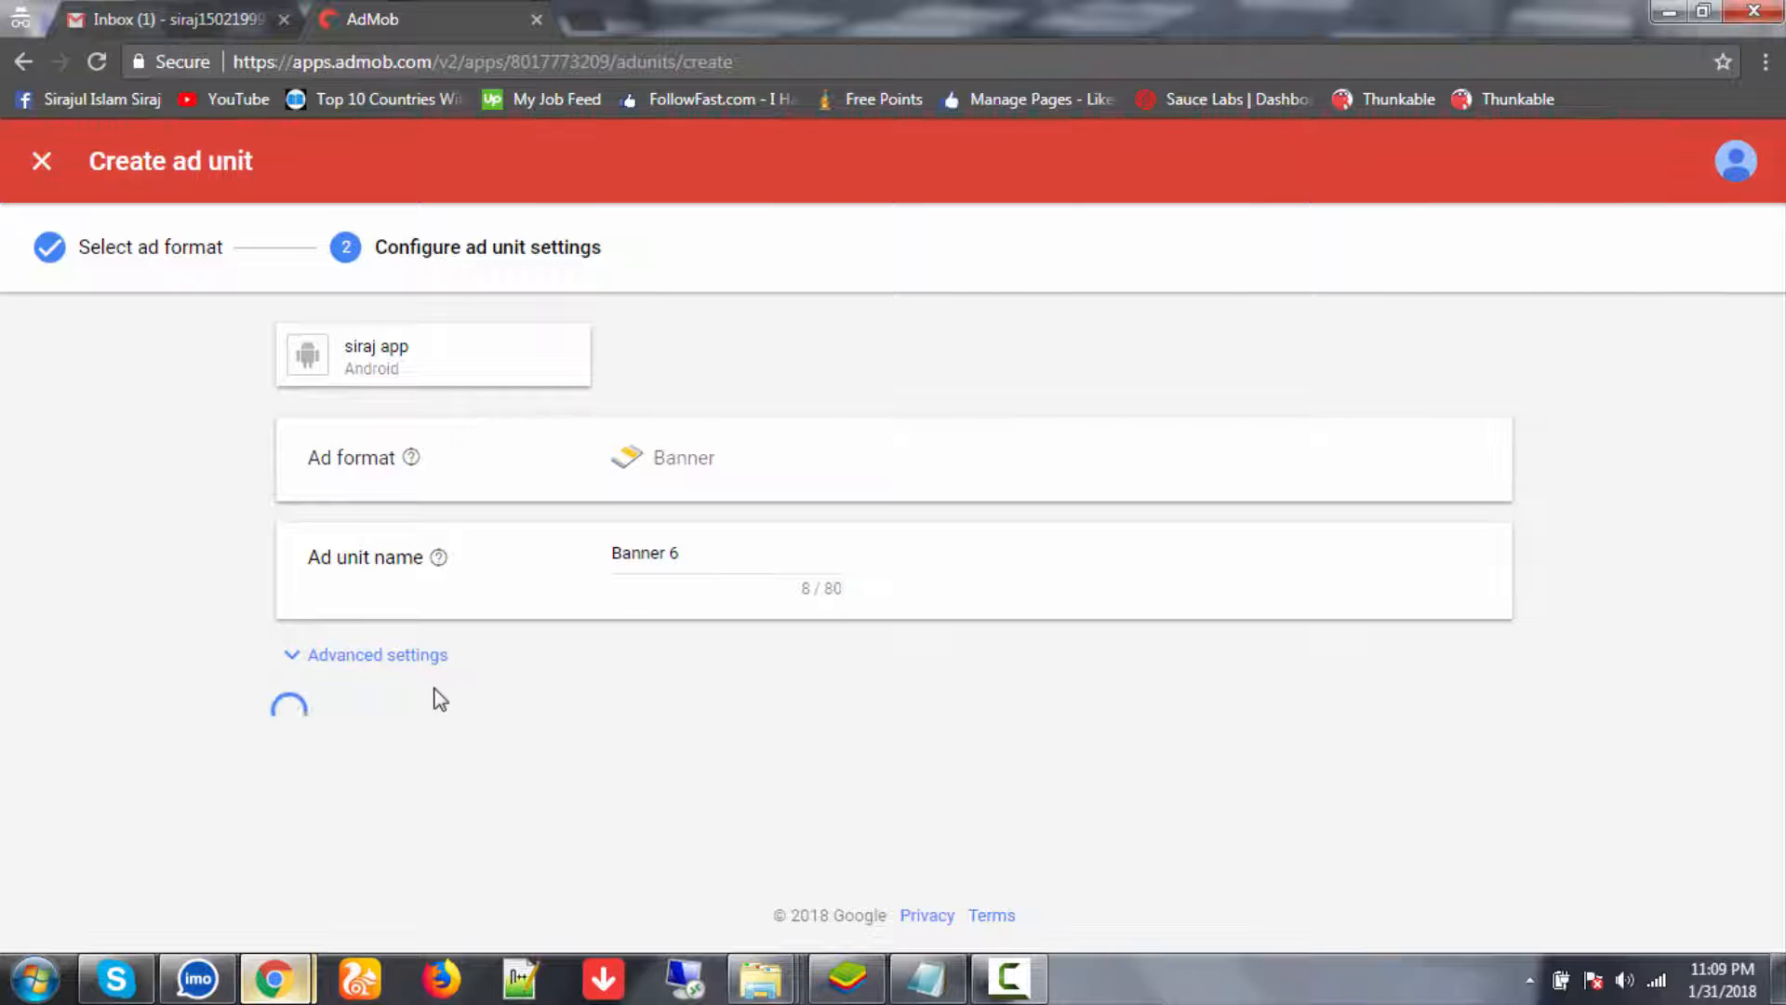
click(478, 851)
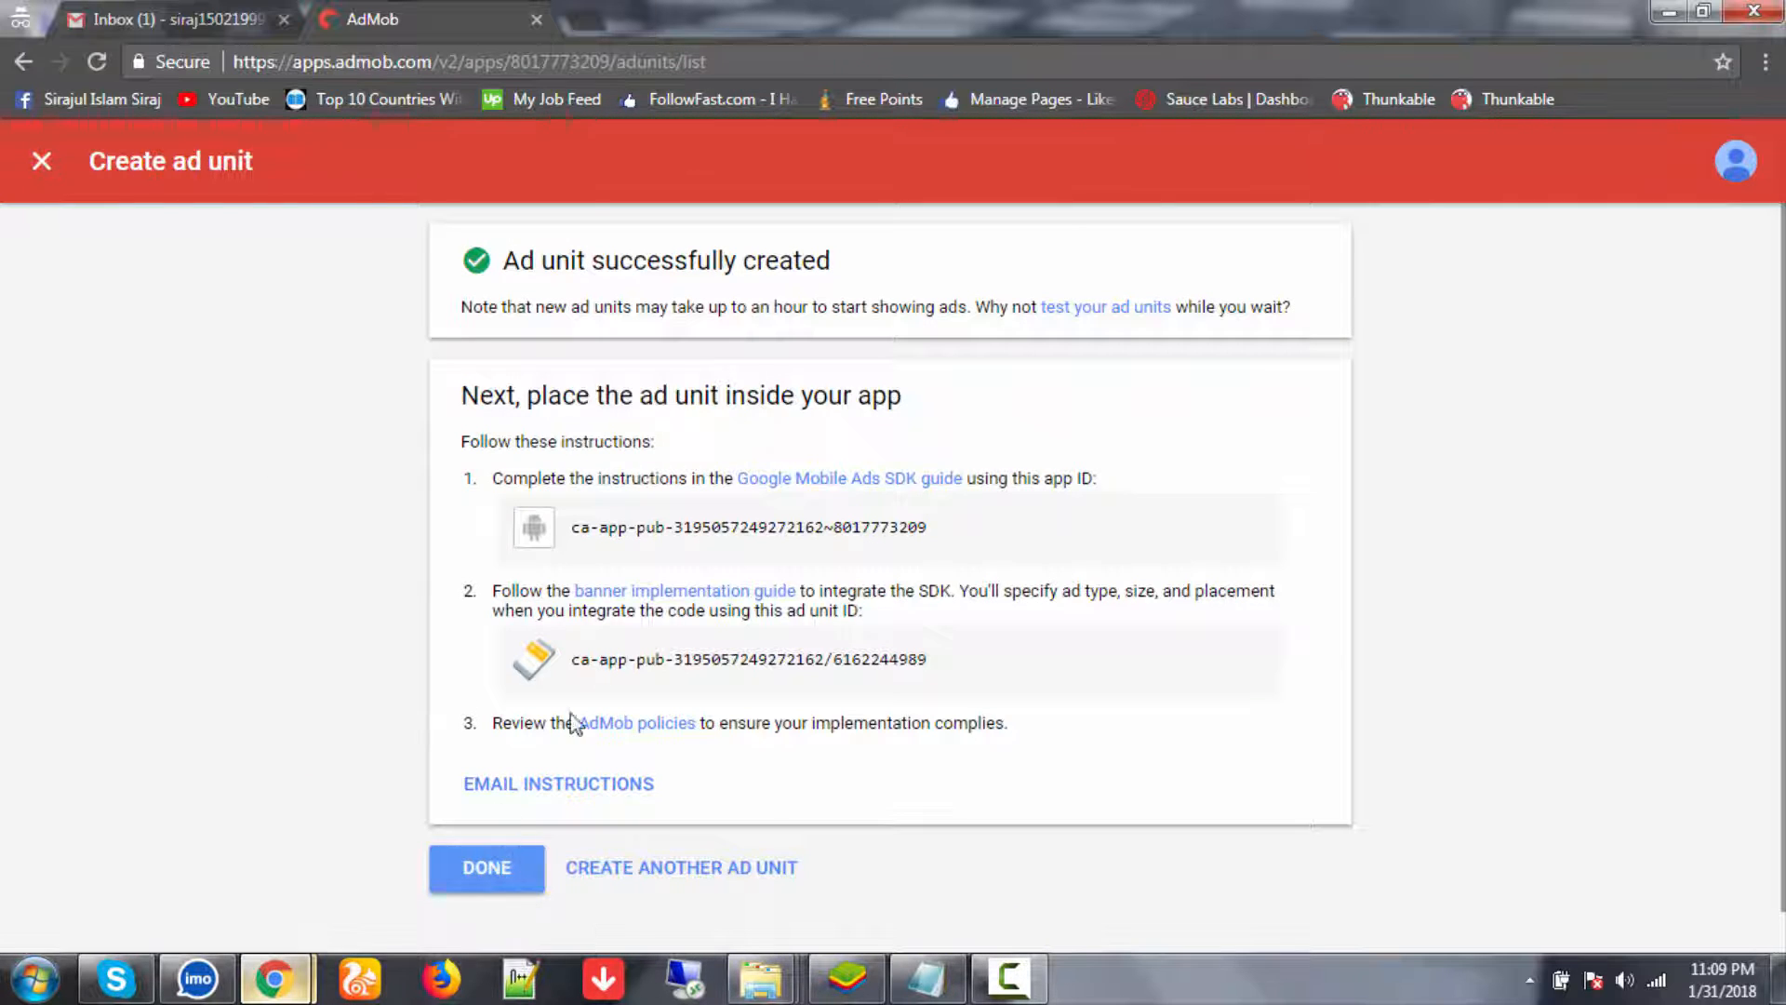
- Select the 'Banner 1' ad unit name in the list to copy it
scroll(603, 610, down, 3)
scroll(603, 610, up, 3)
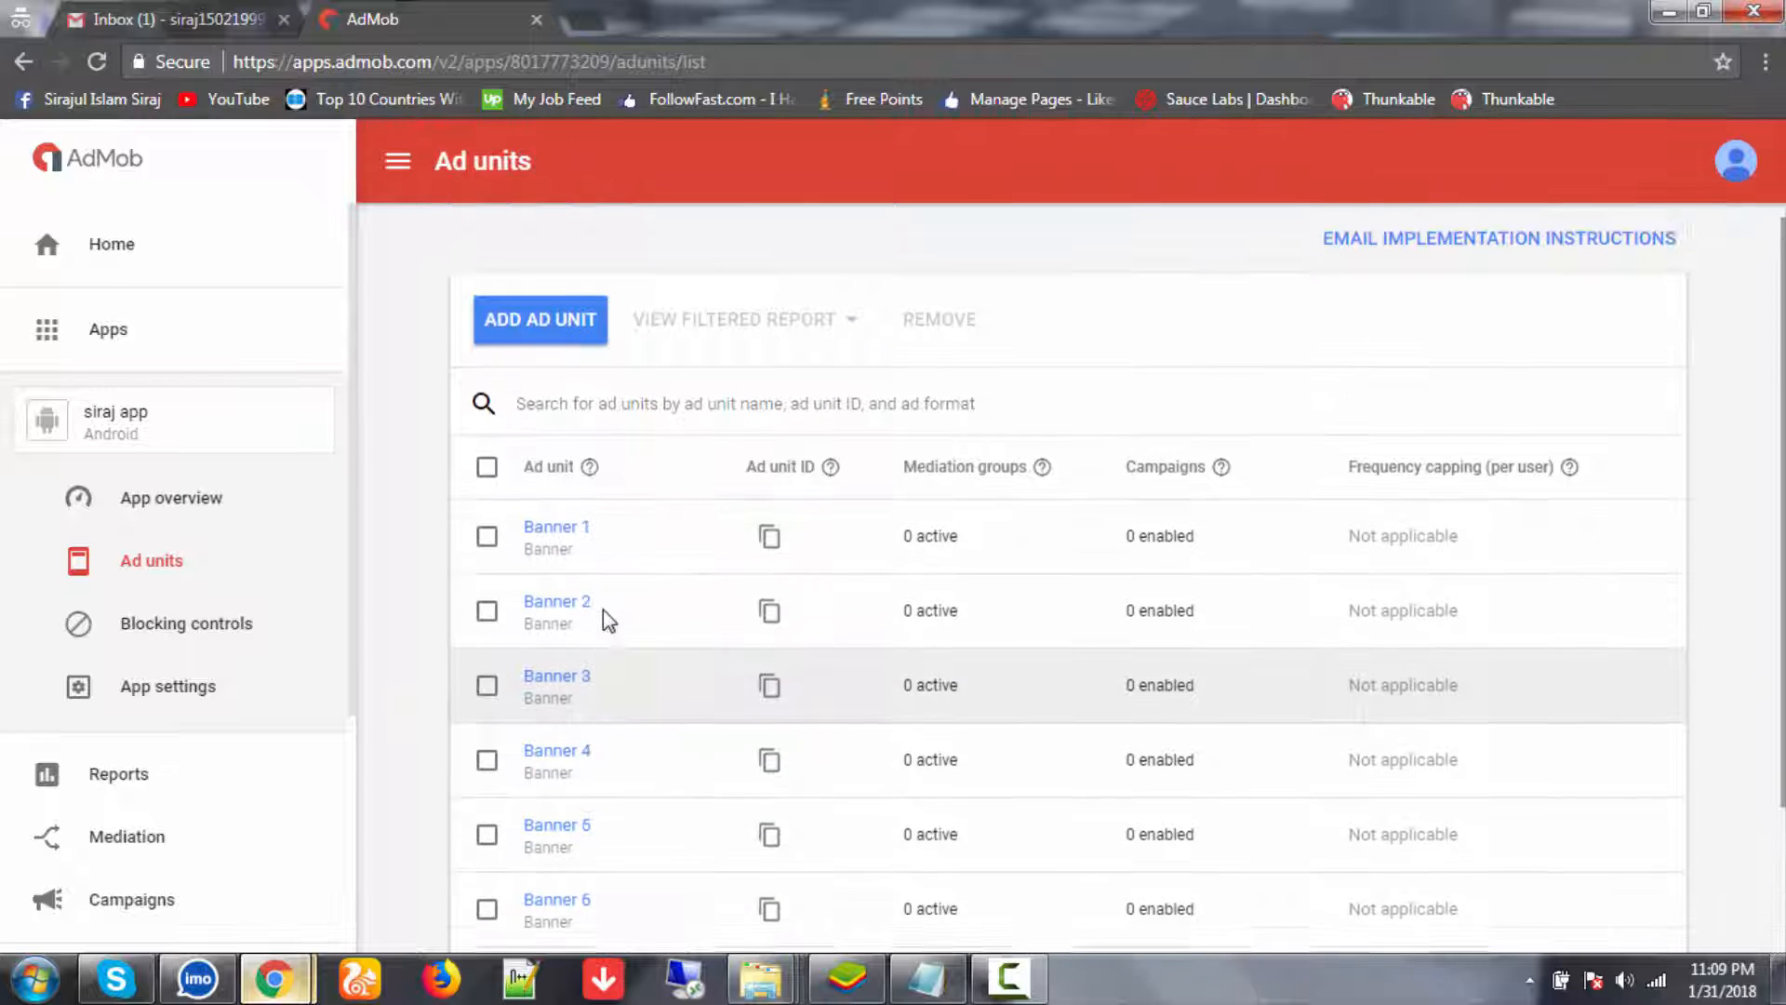
scroll(605, 614, up, 1)
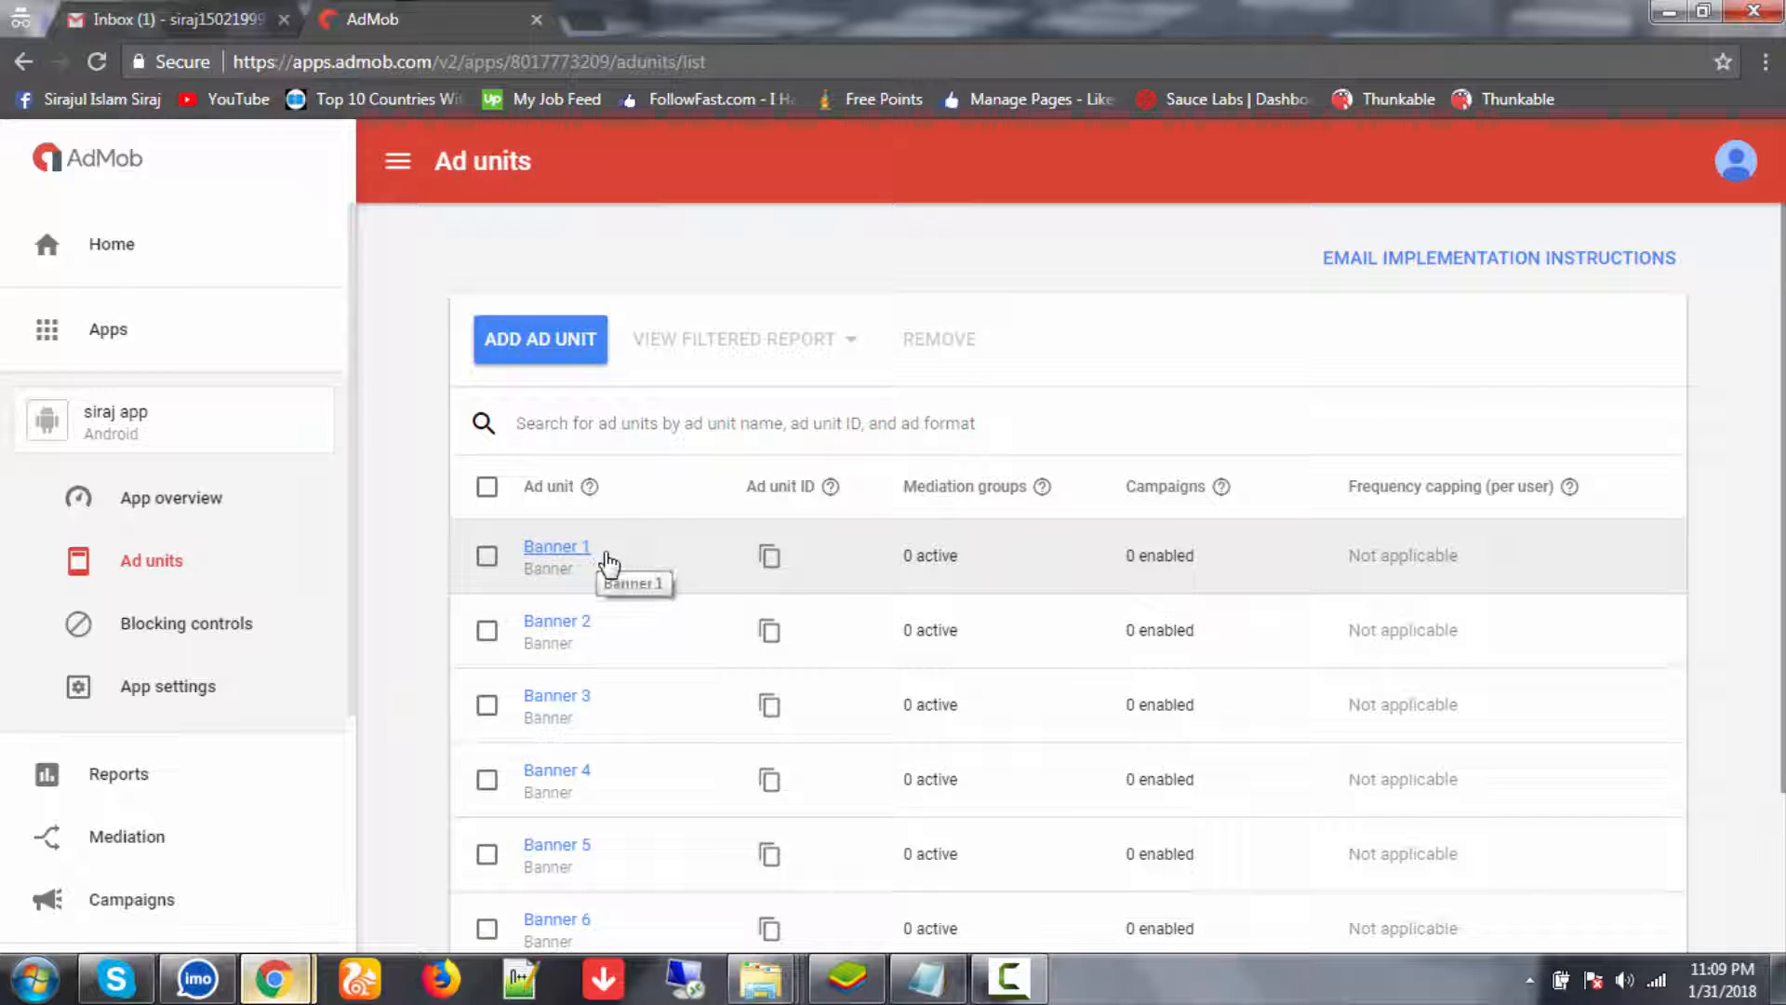
drag(610, 559, 522, 549)
key(ctrl+c)
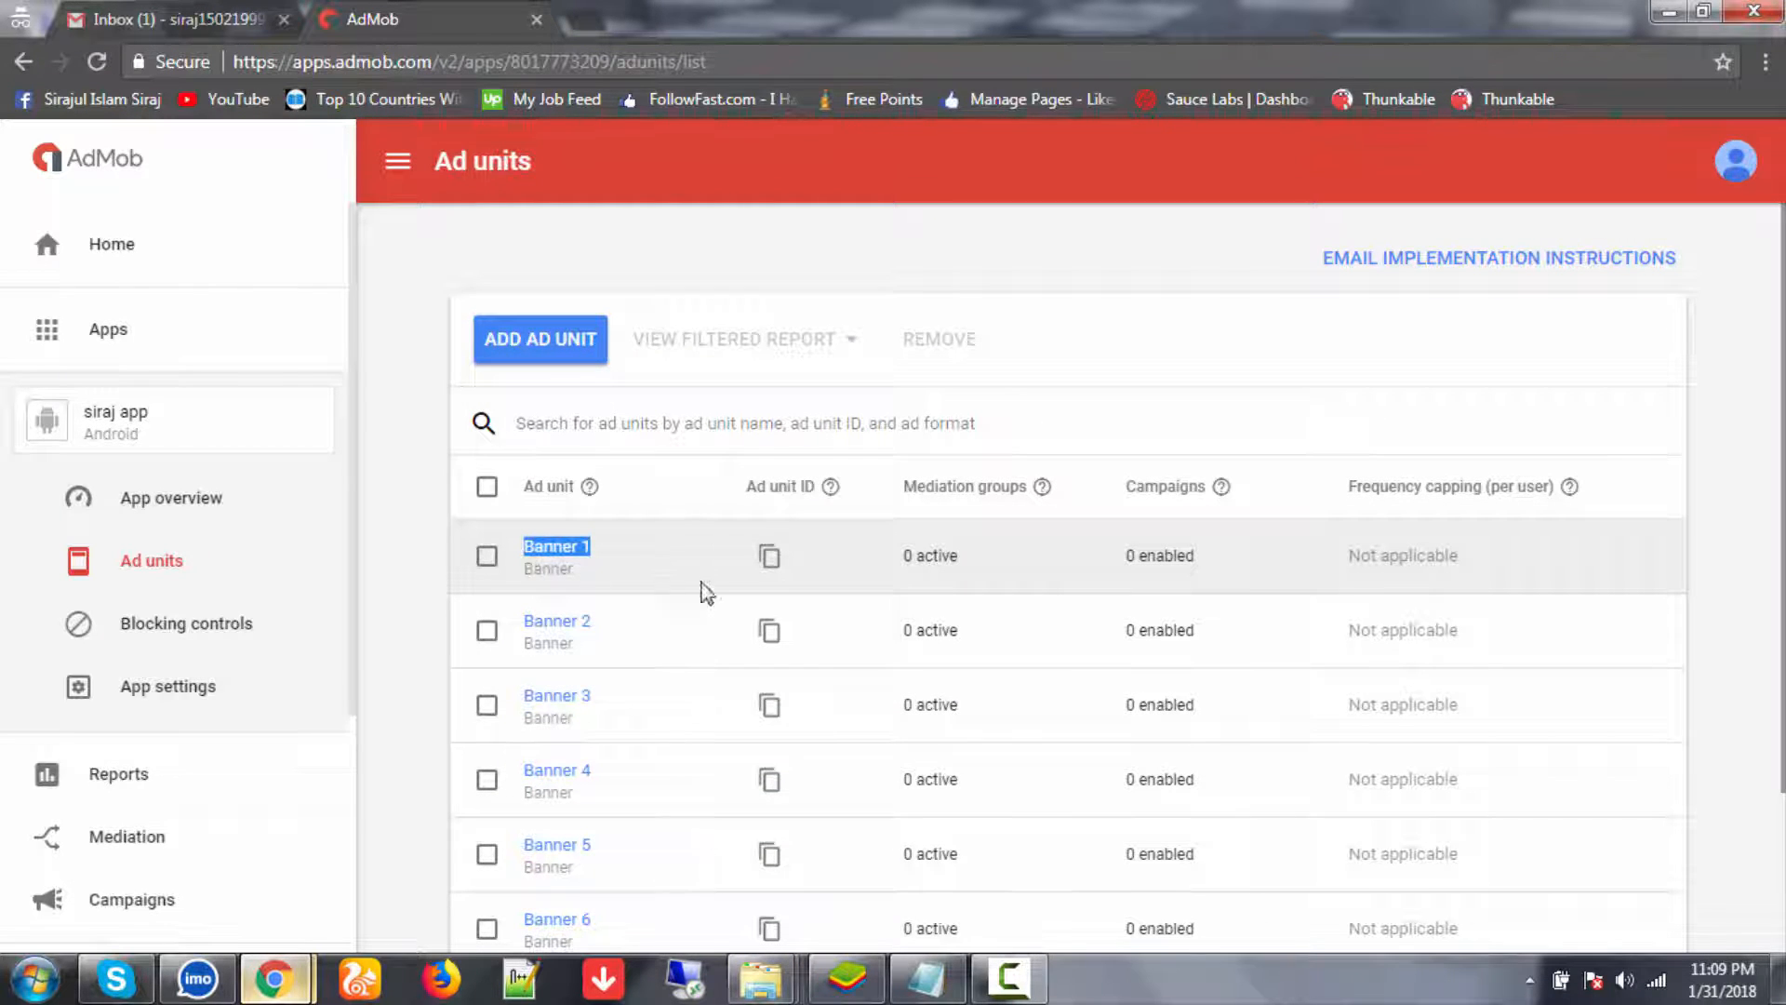
- Add a dashed separator line below the AdSense account notes in Notepad
click(928, 979)
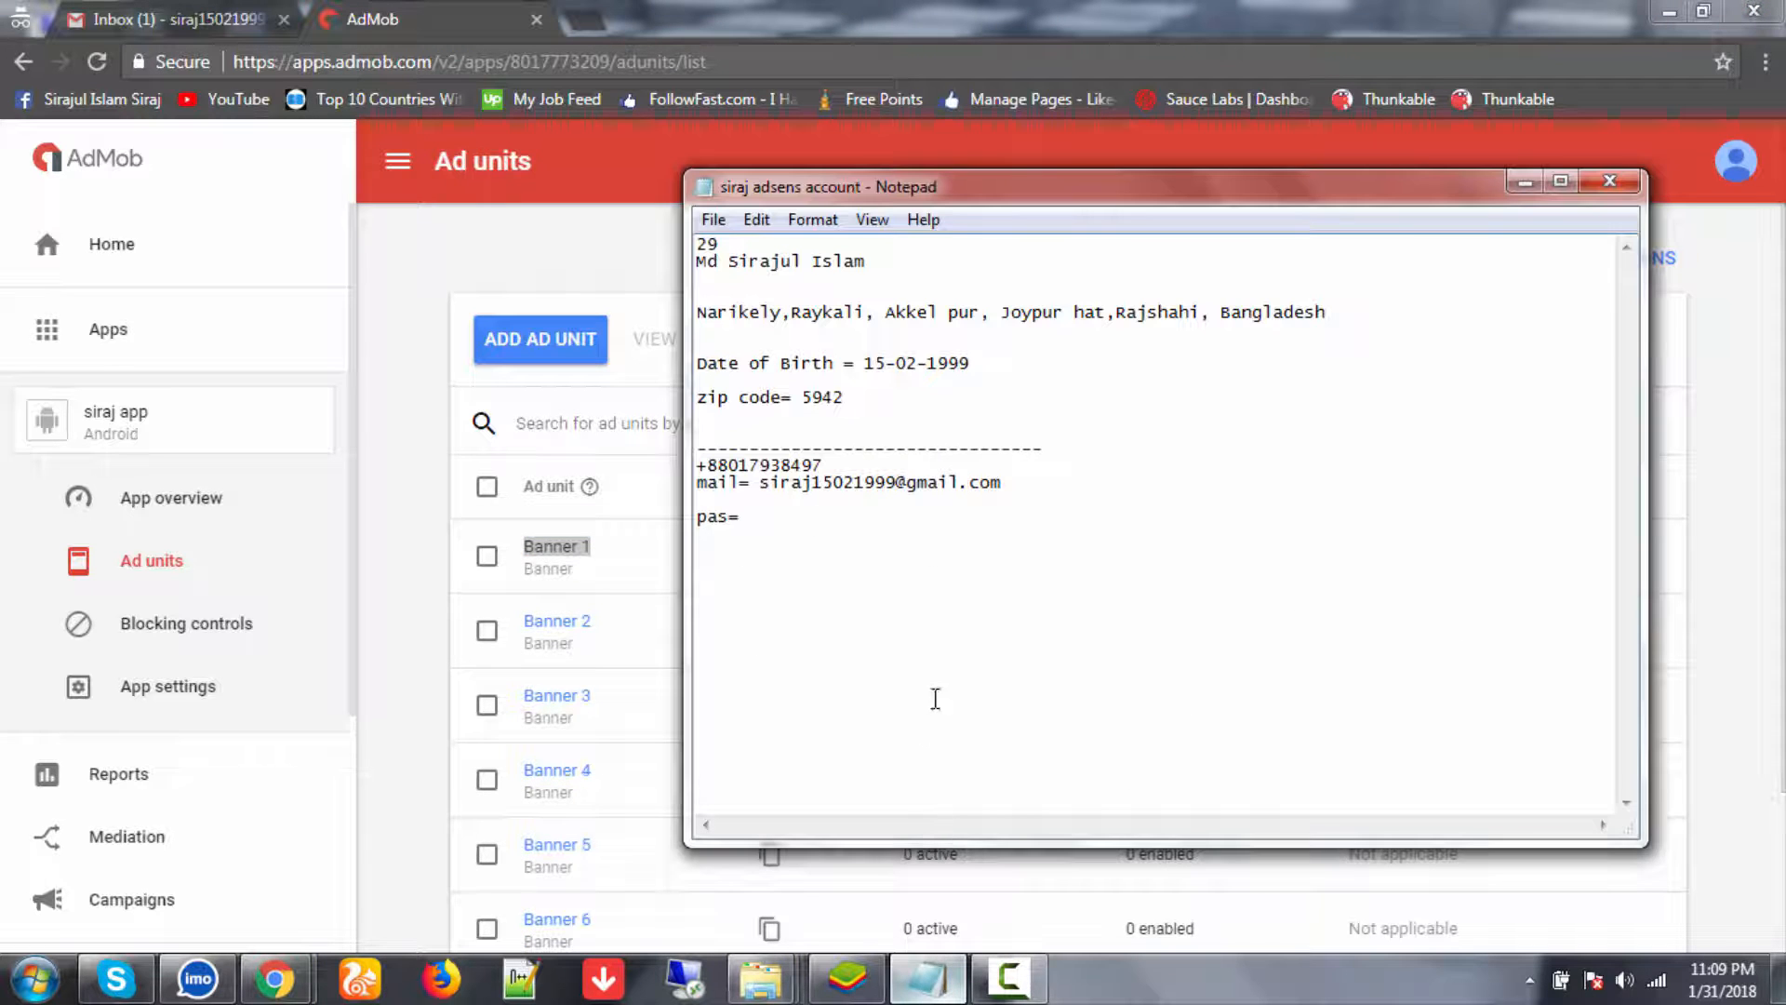
key(Return)
key(Return)
key(Return)
key(Return)
key(Return)
key(Return)
key(Return)
key(Return)
key(Return)
key(Return)
key(Return)
key(Return)
key(Return)
key(Return)
key(Return)
key(Return)
key(Return)
key(Return)
key(Return)
key(Return)
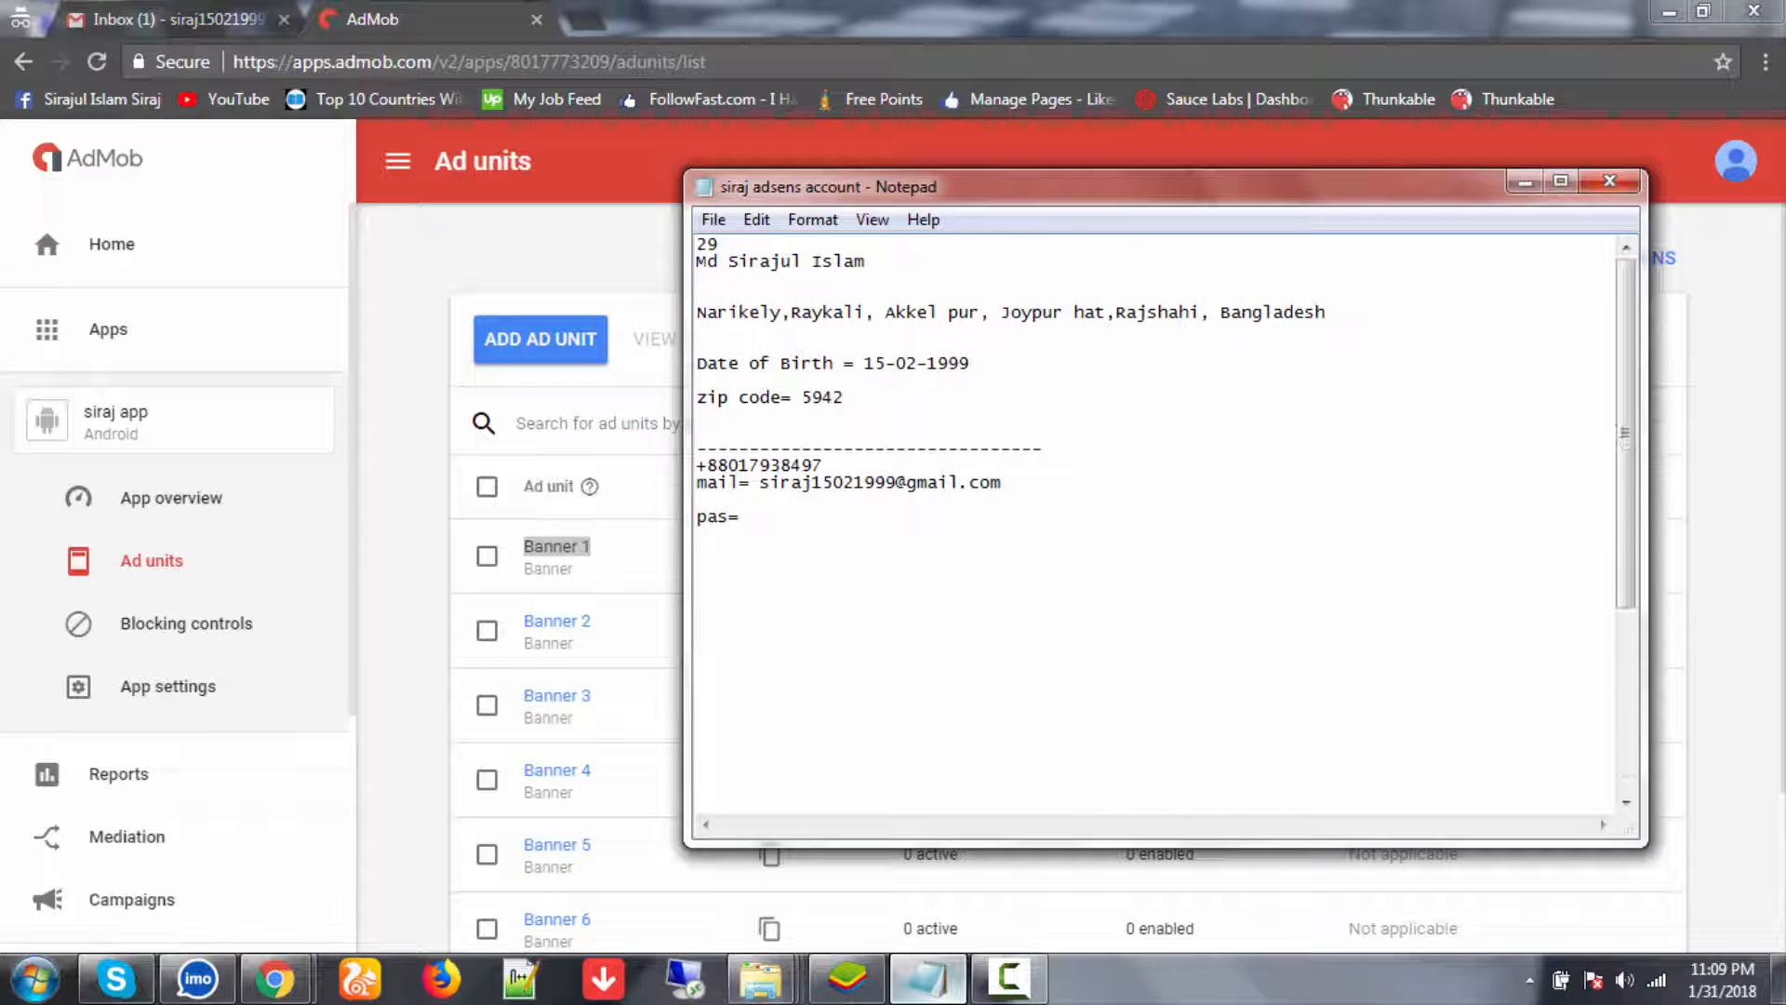
key(Return)
key(Return)
key(Return)
click(806, 291)
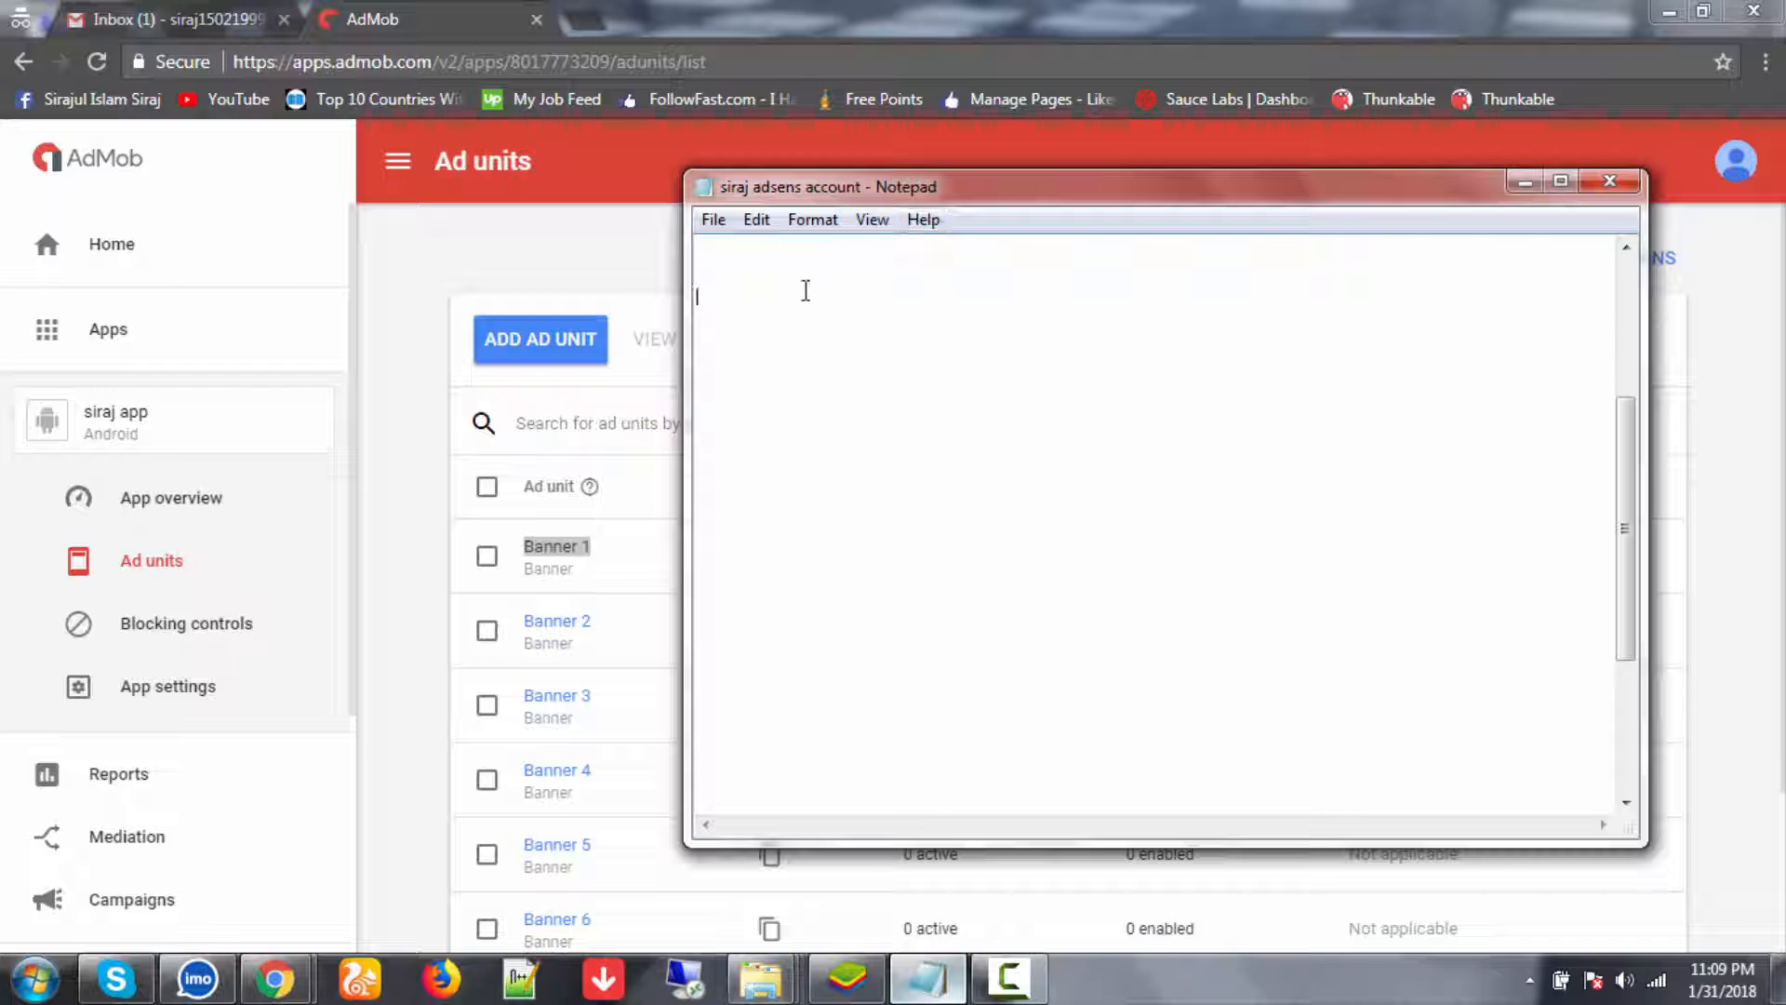
text(------------------------------------------------------)
key(Return)
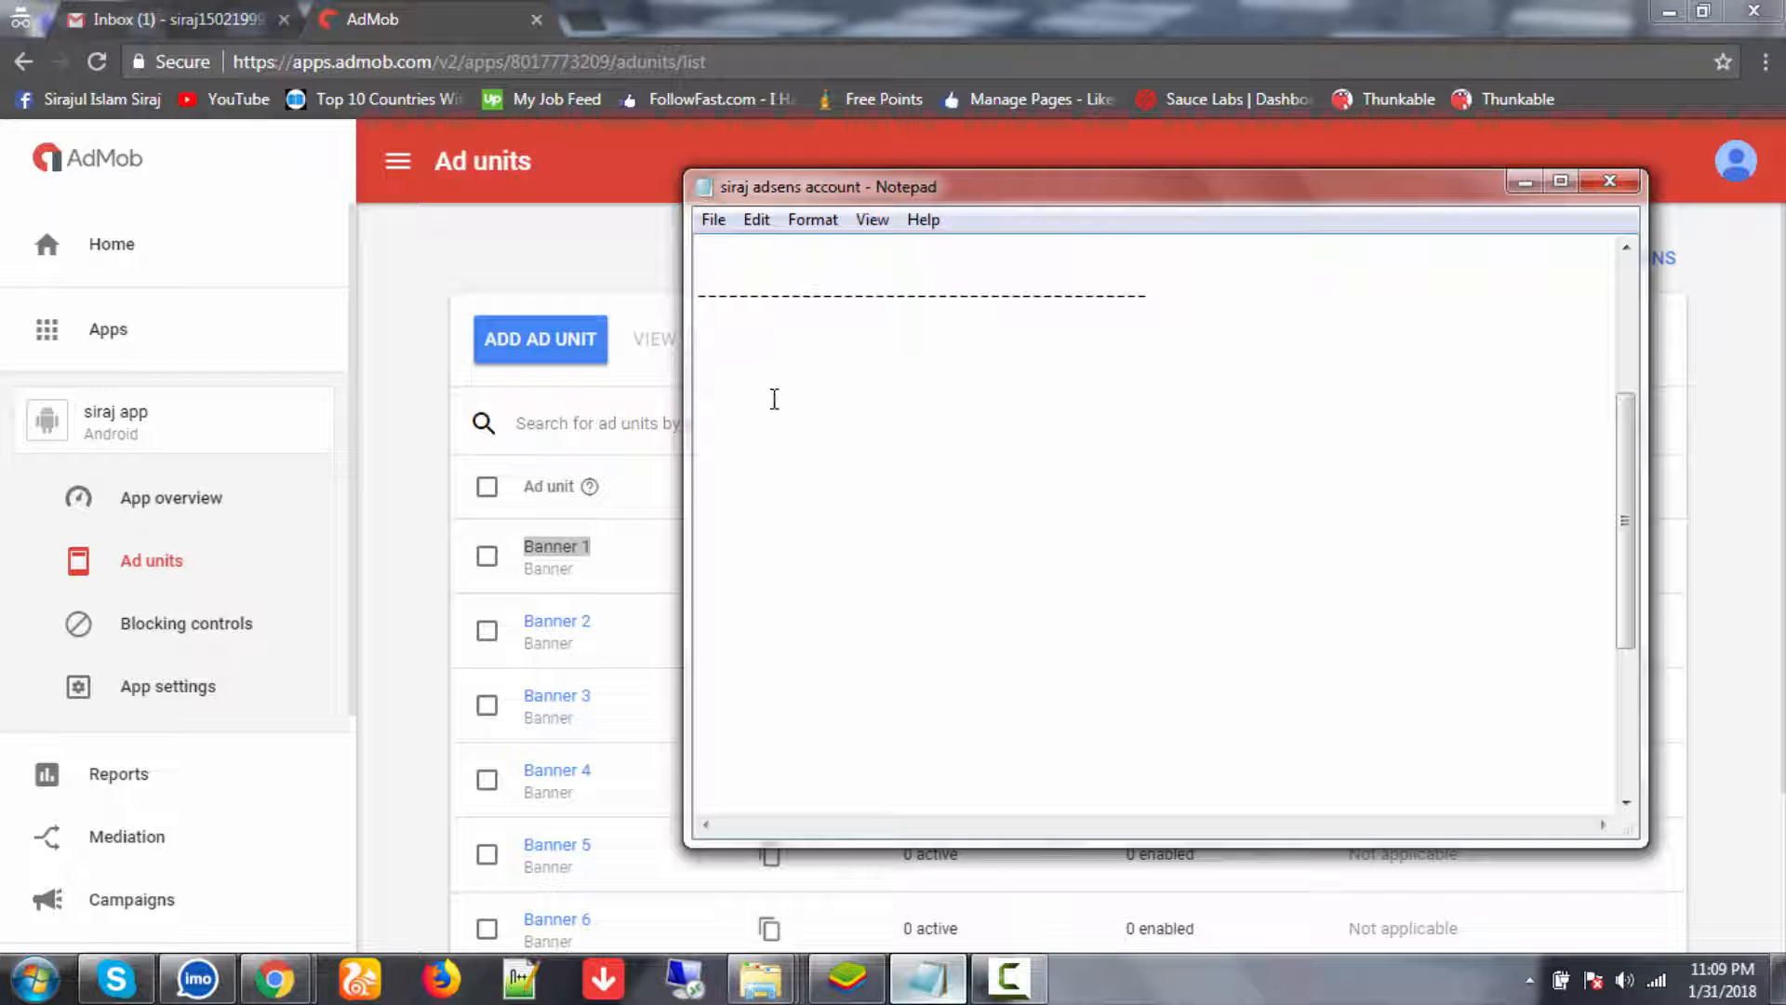
- Record 'Banner 1=' followed by its copied AdMob ad unit ID
key(ctrl+v)
text(=)
click(381, 510)
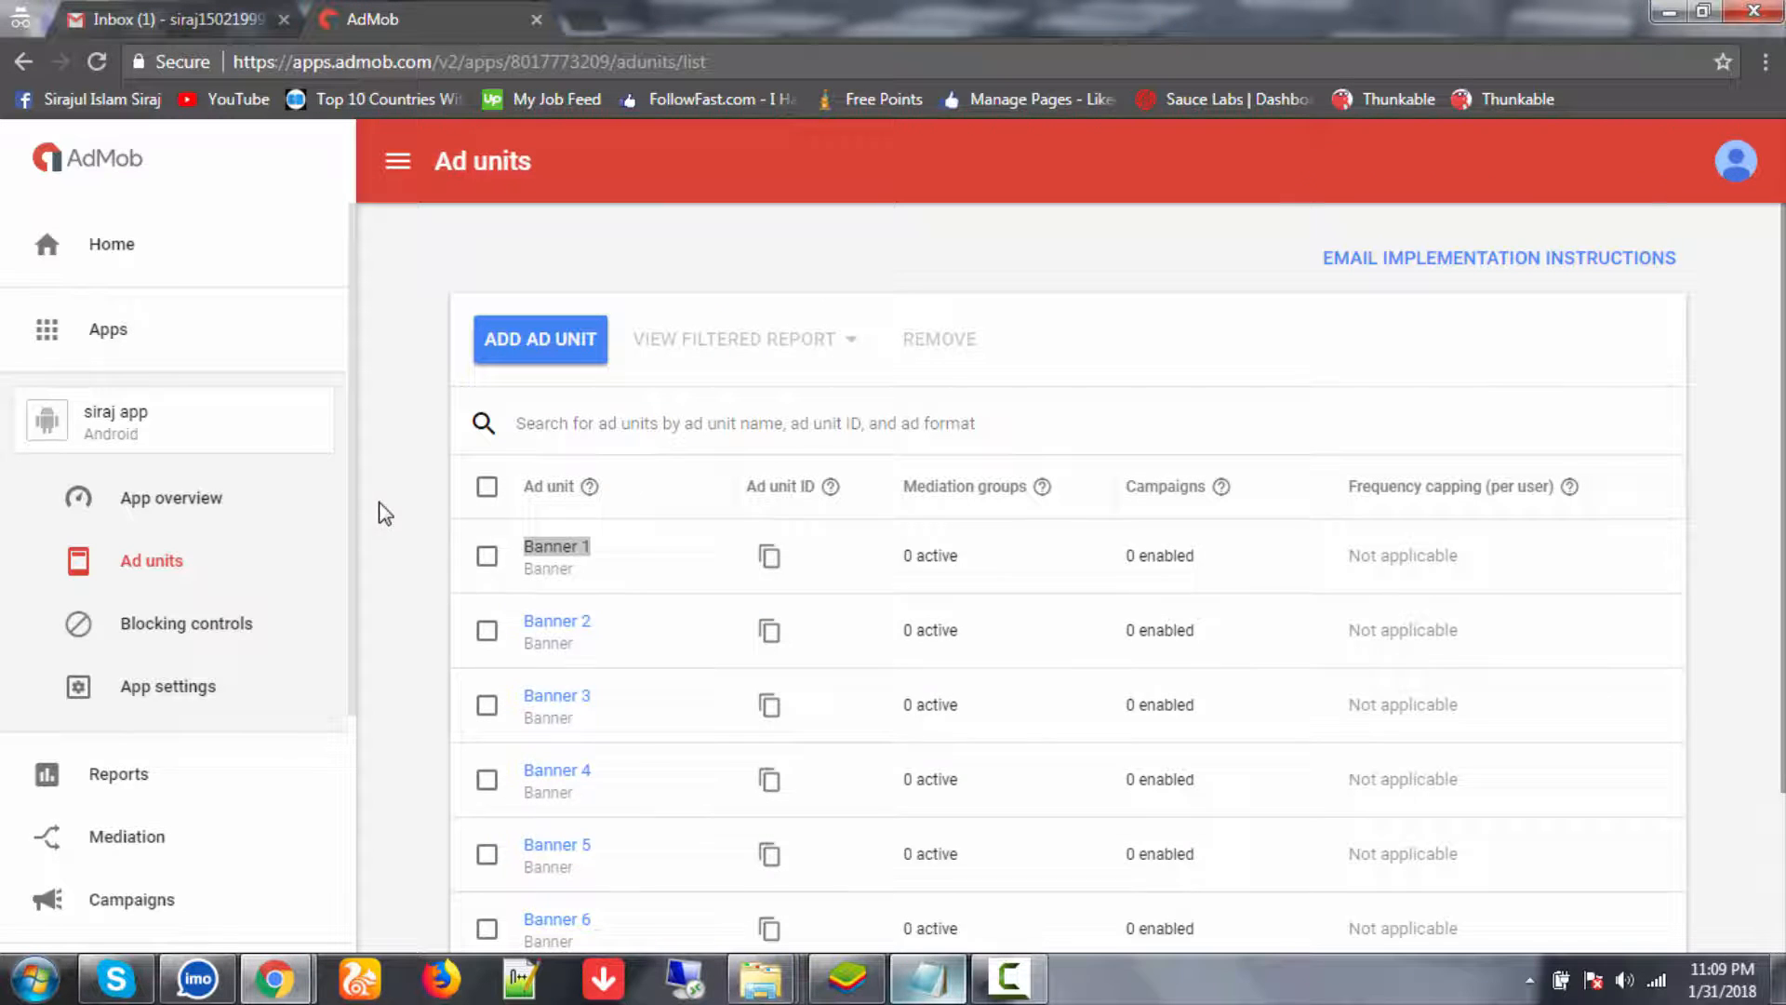
click(772, 558)
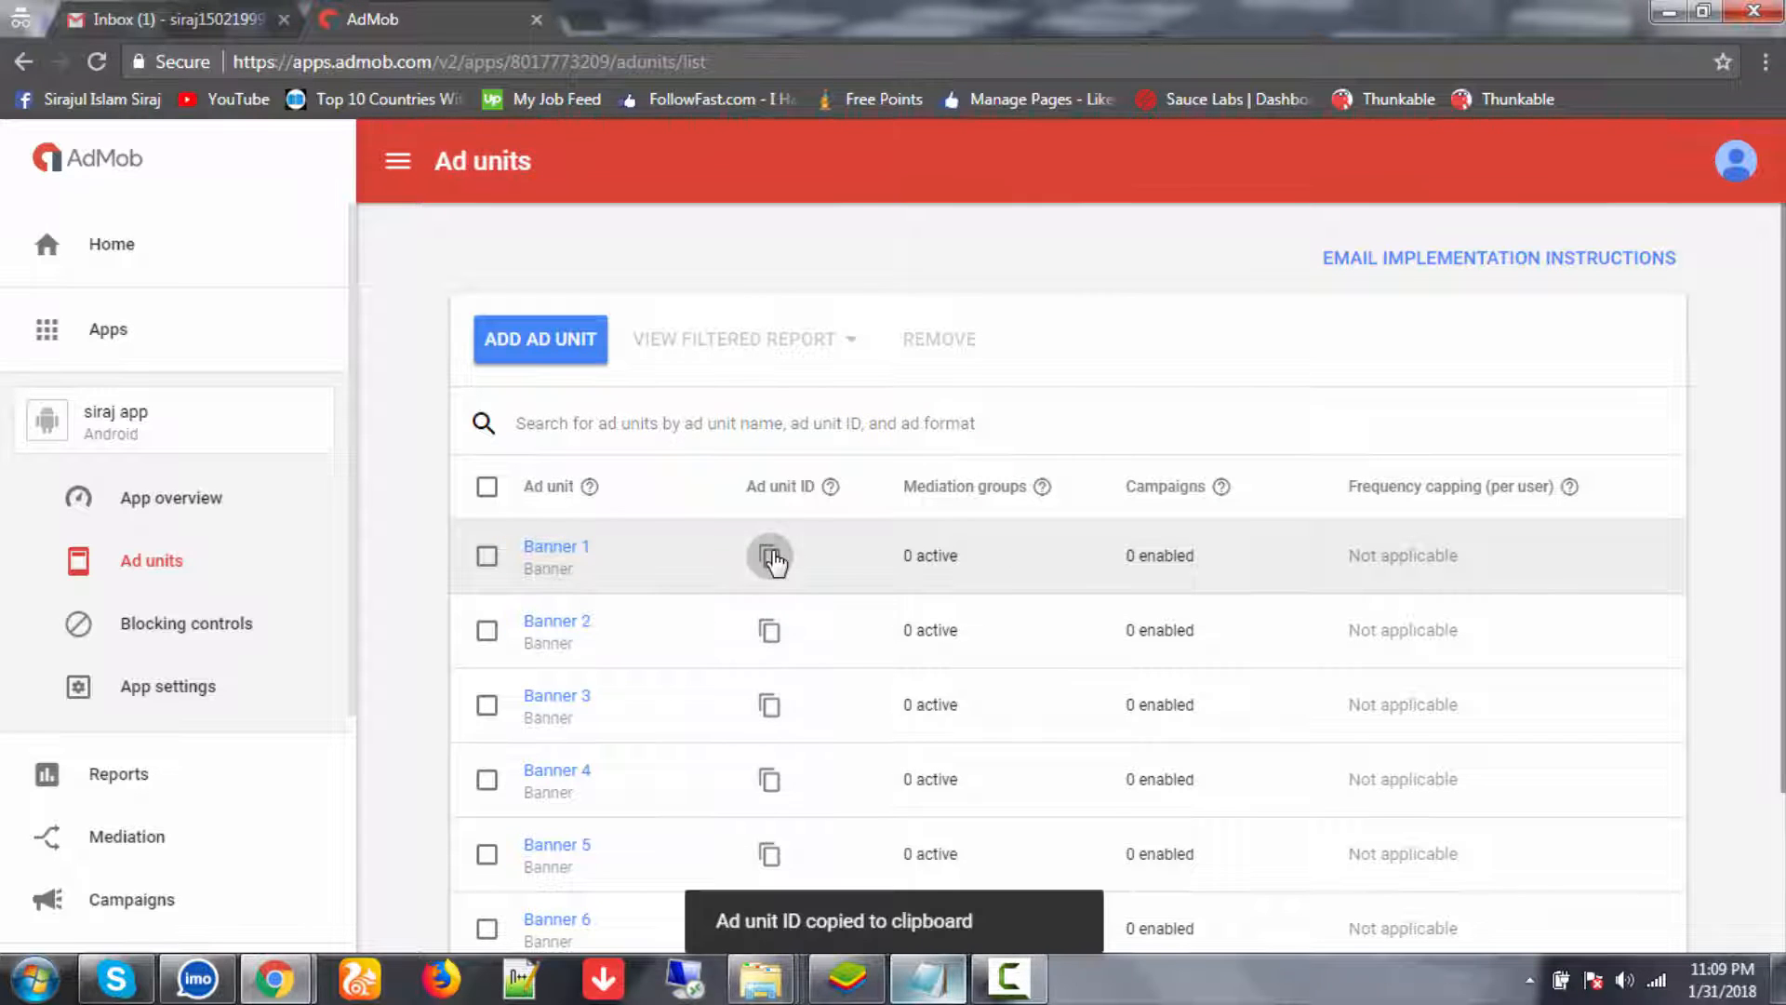
click(930, 978)
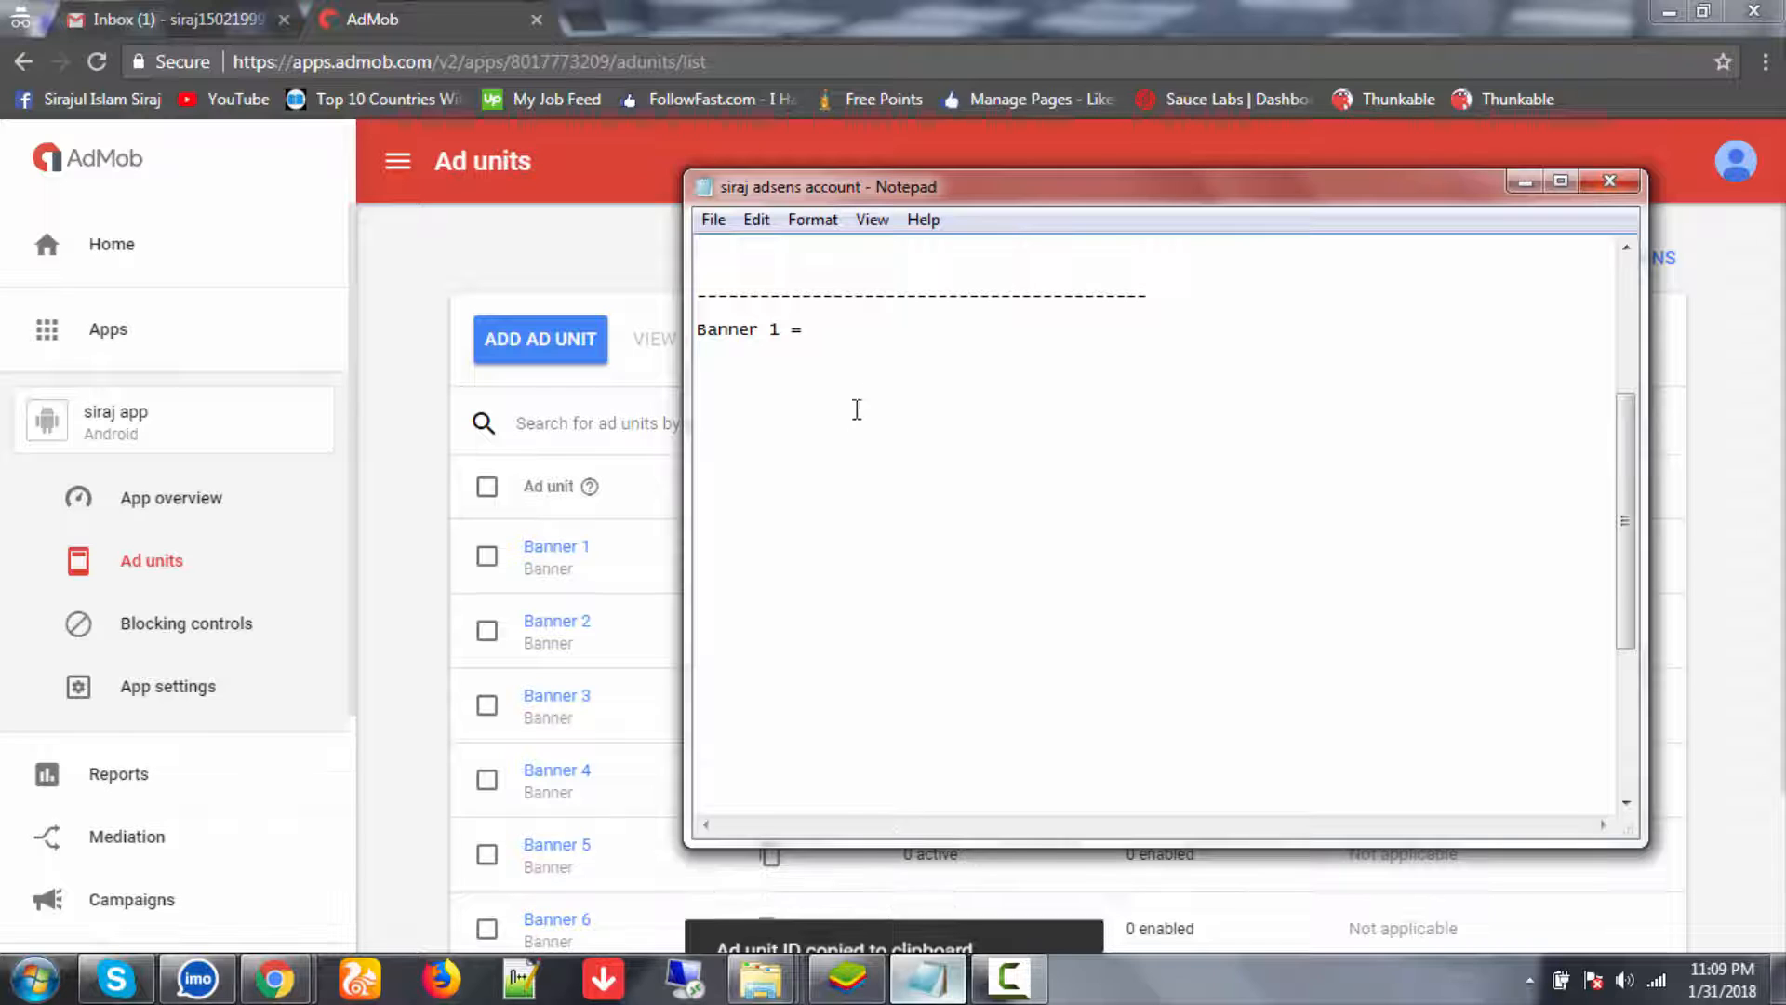
key(ctrl+v)
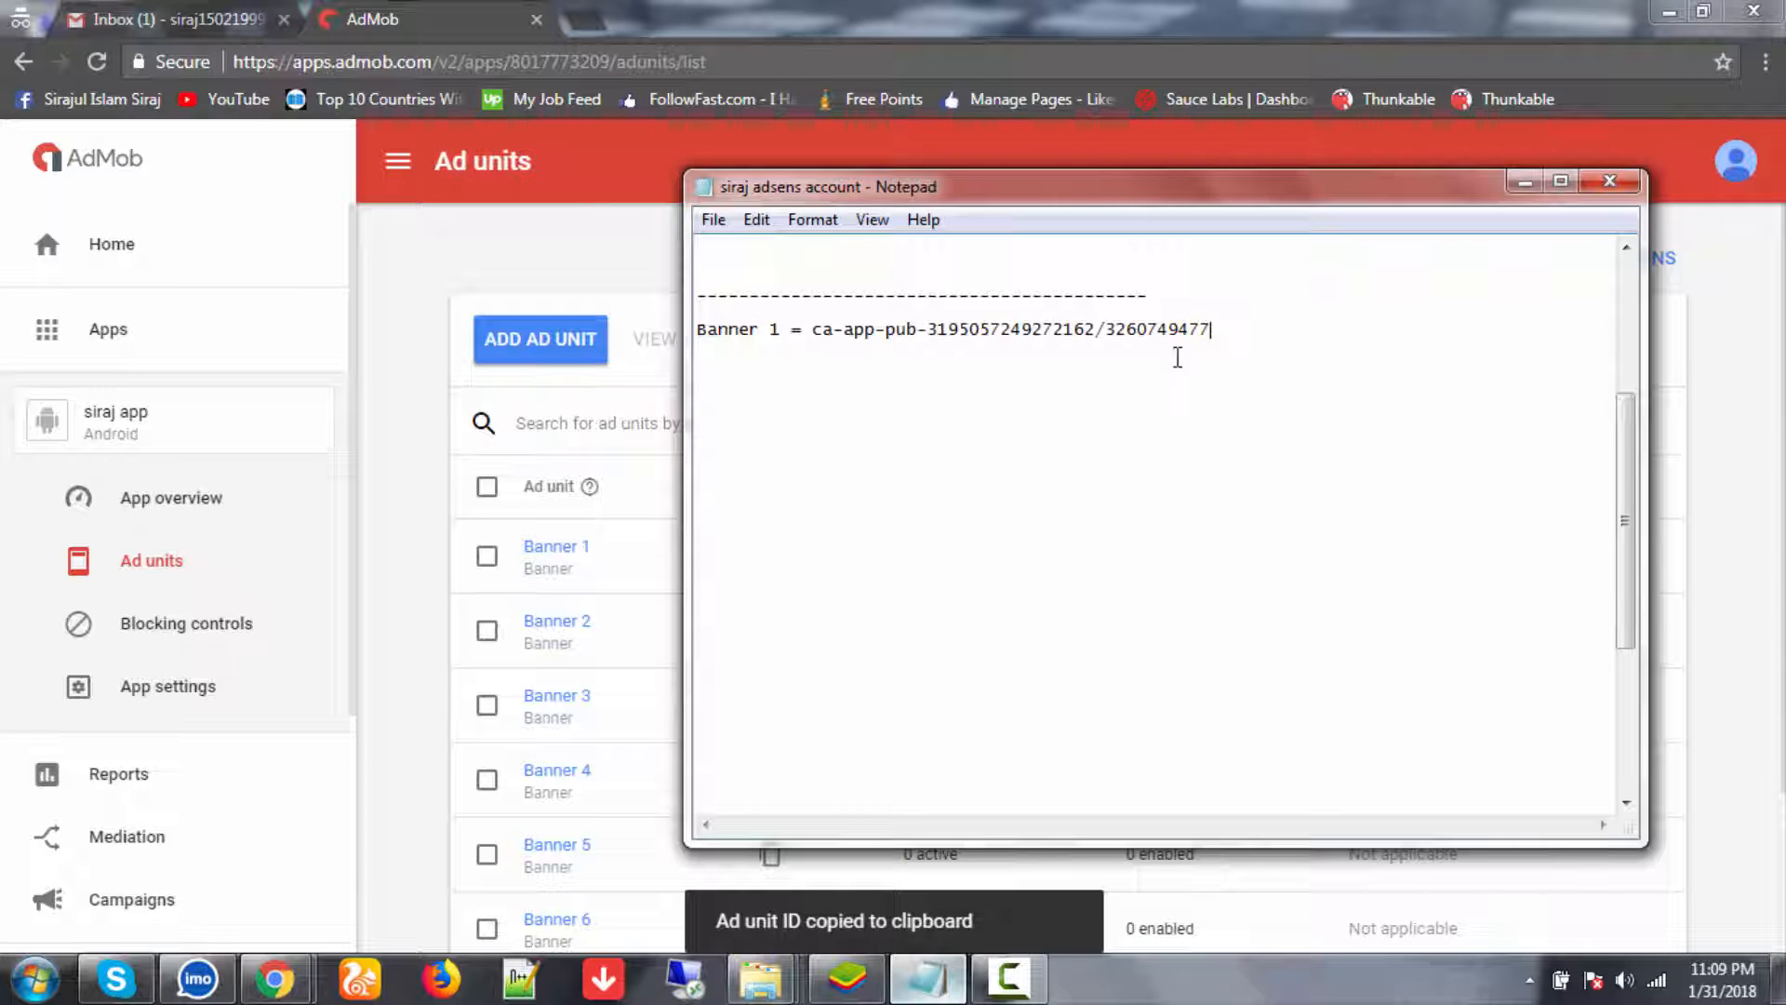
- Add a Banner 2 line with its copied ad unit ID
key(Return)
drag(521, 629, 598, 625)
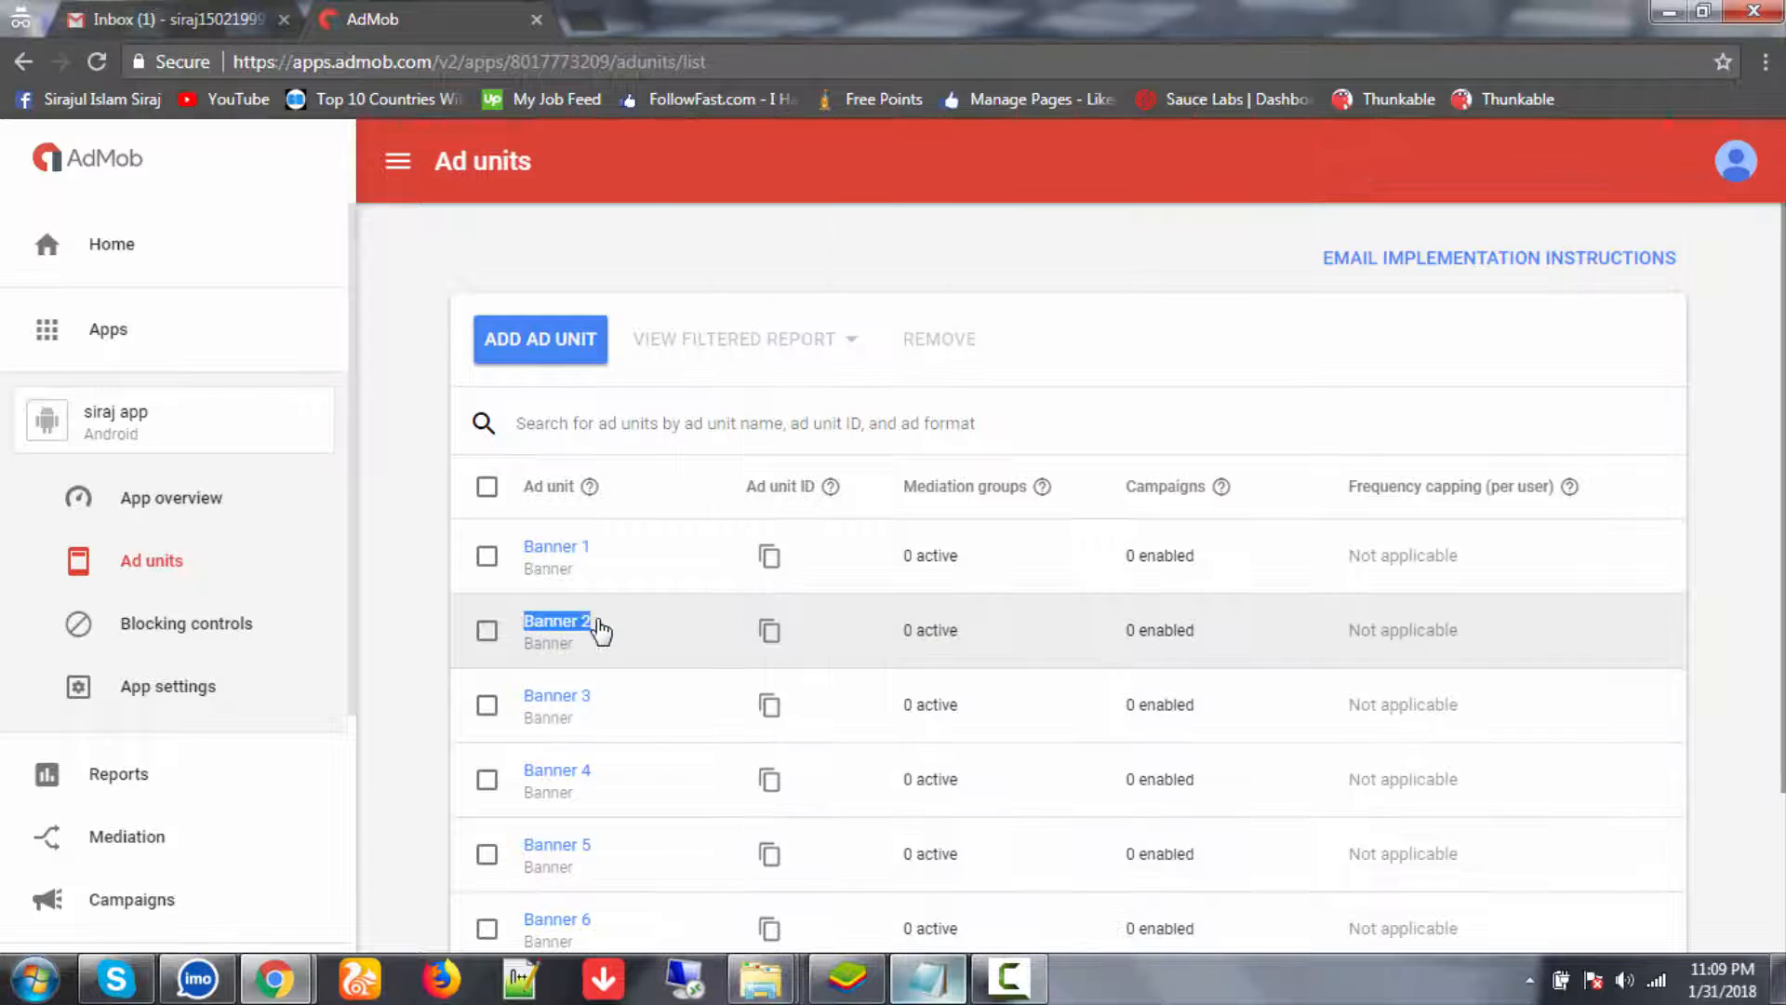
key(alt+Tab)
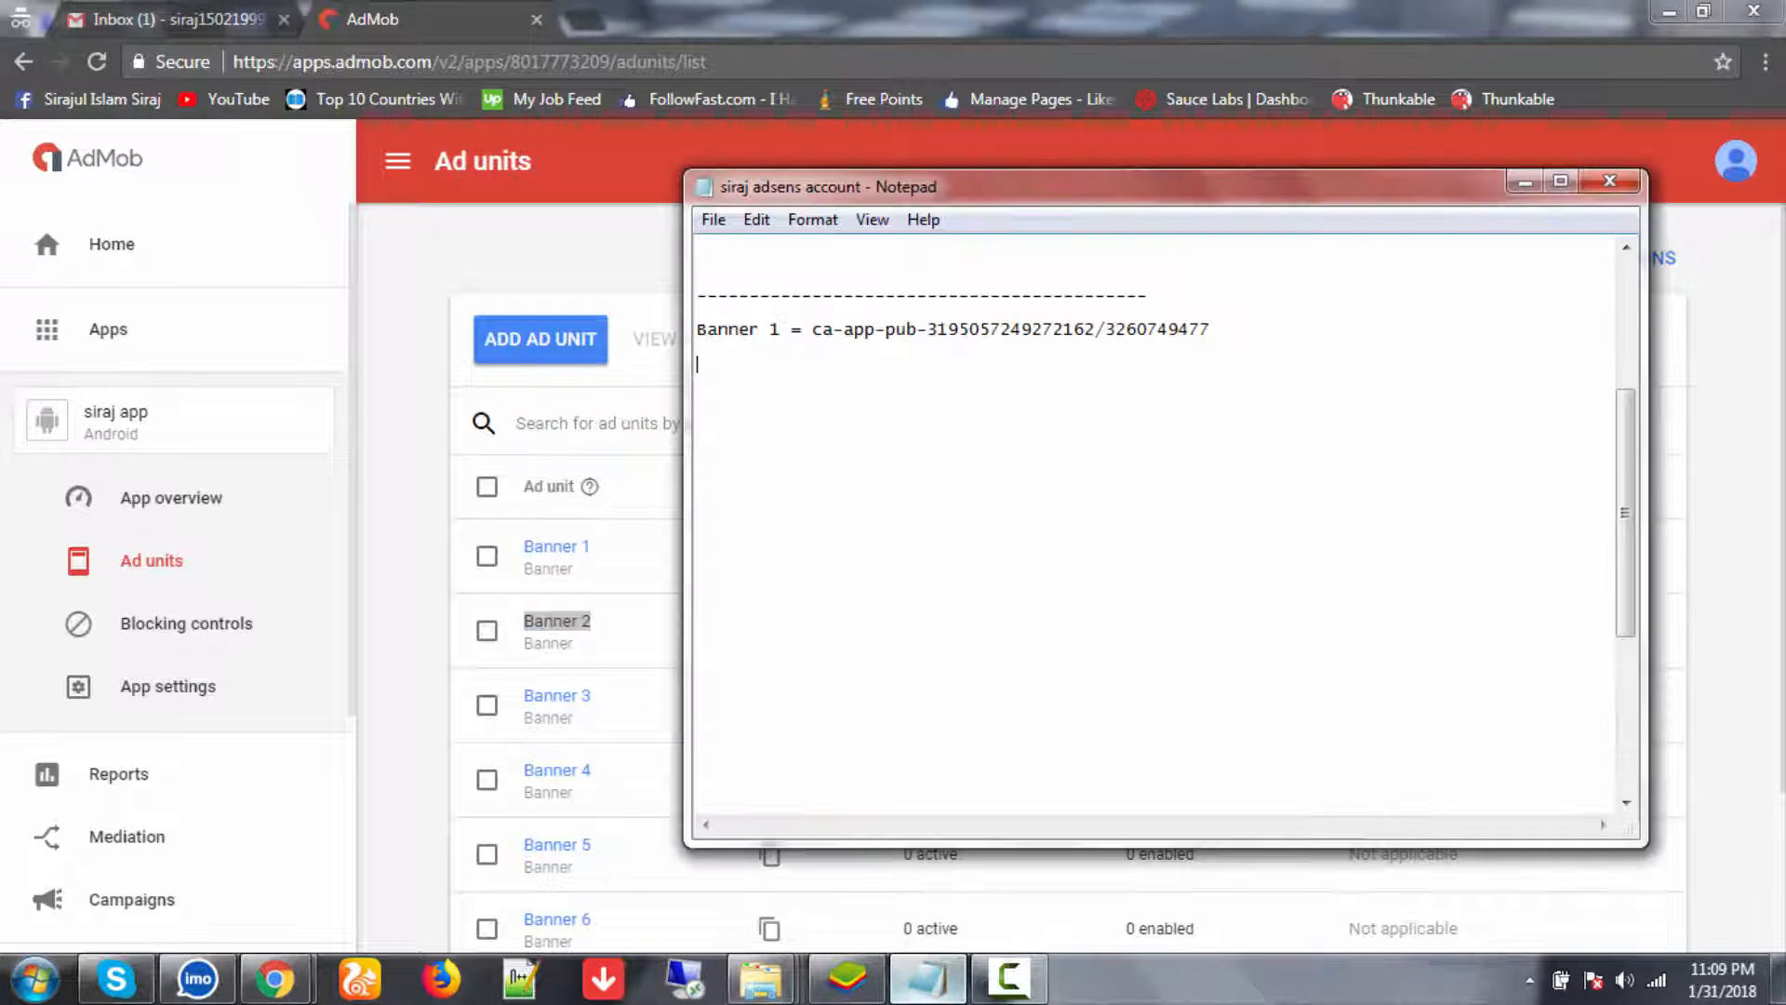
key(ctrl+v)
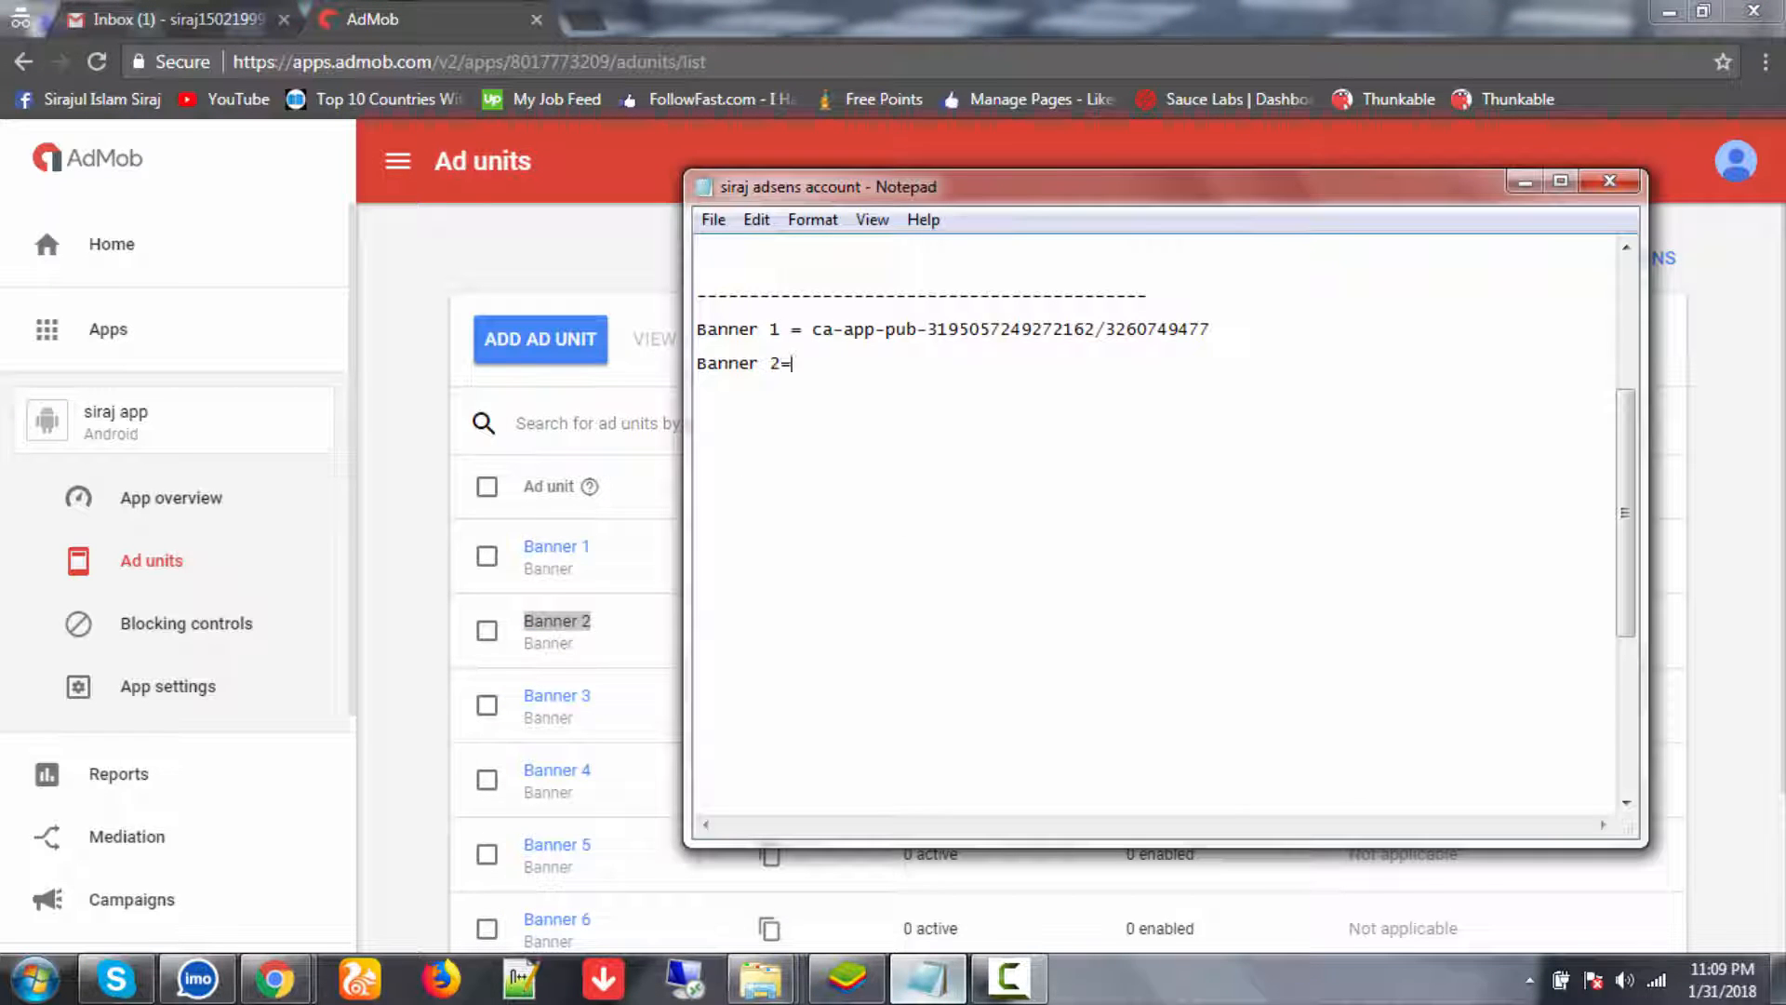
click(455, 626)
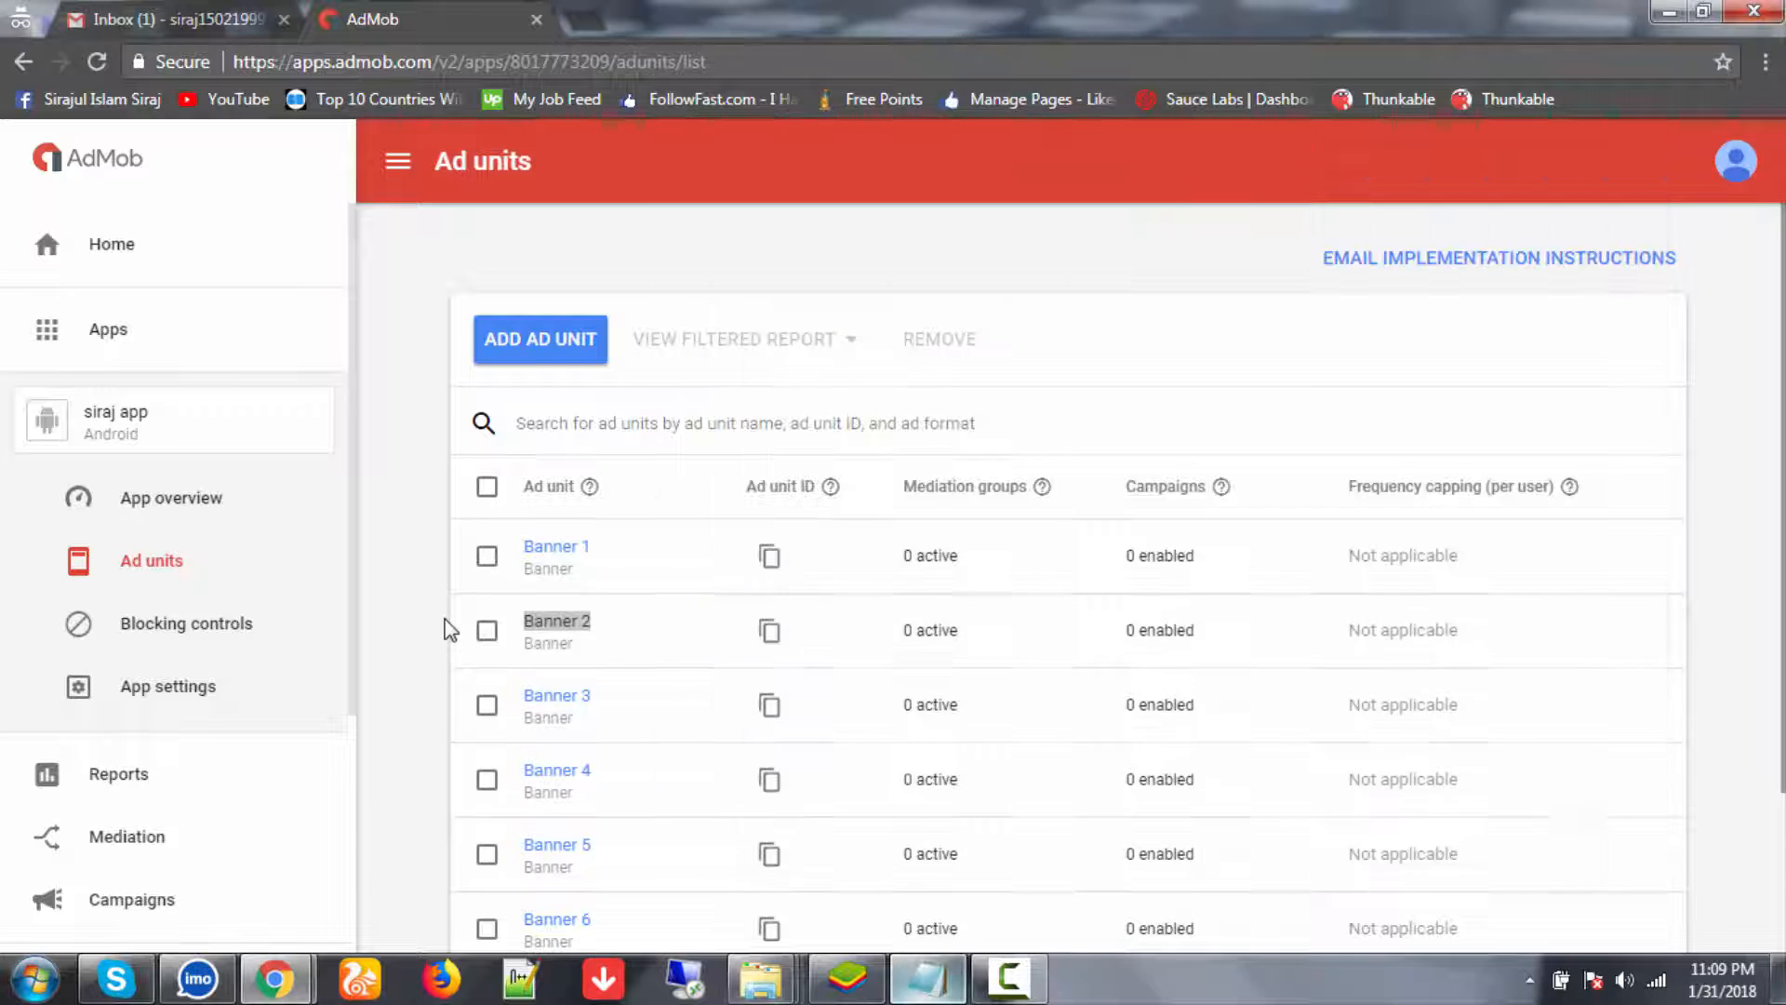
click(772, 633)
key(alt+Tab)
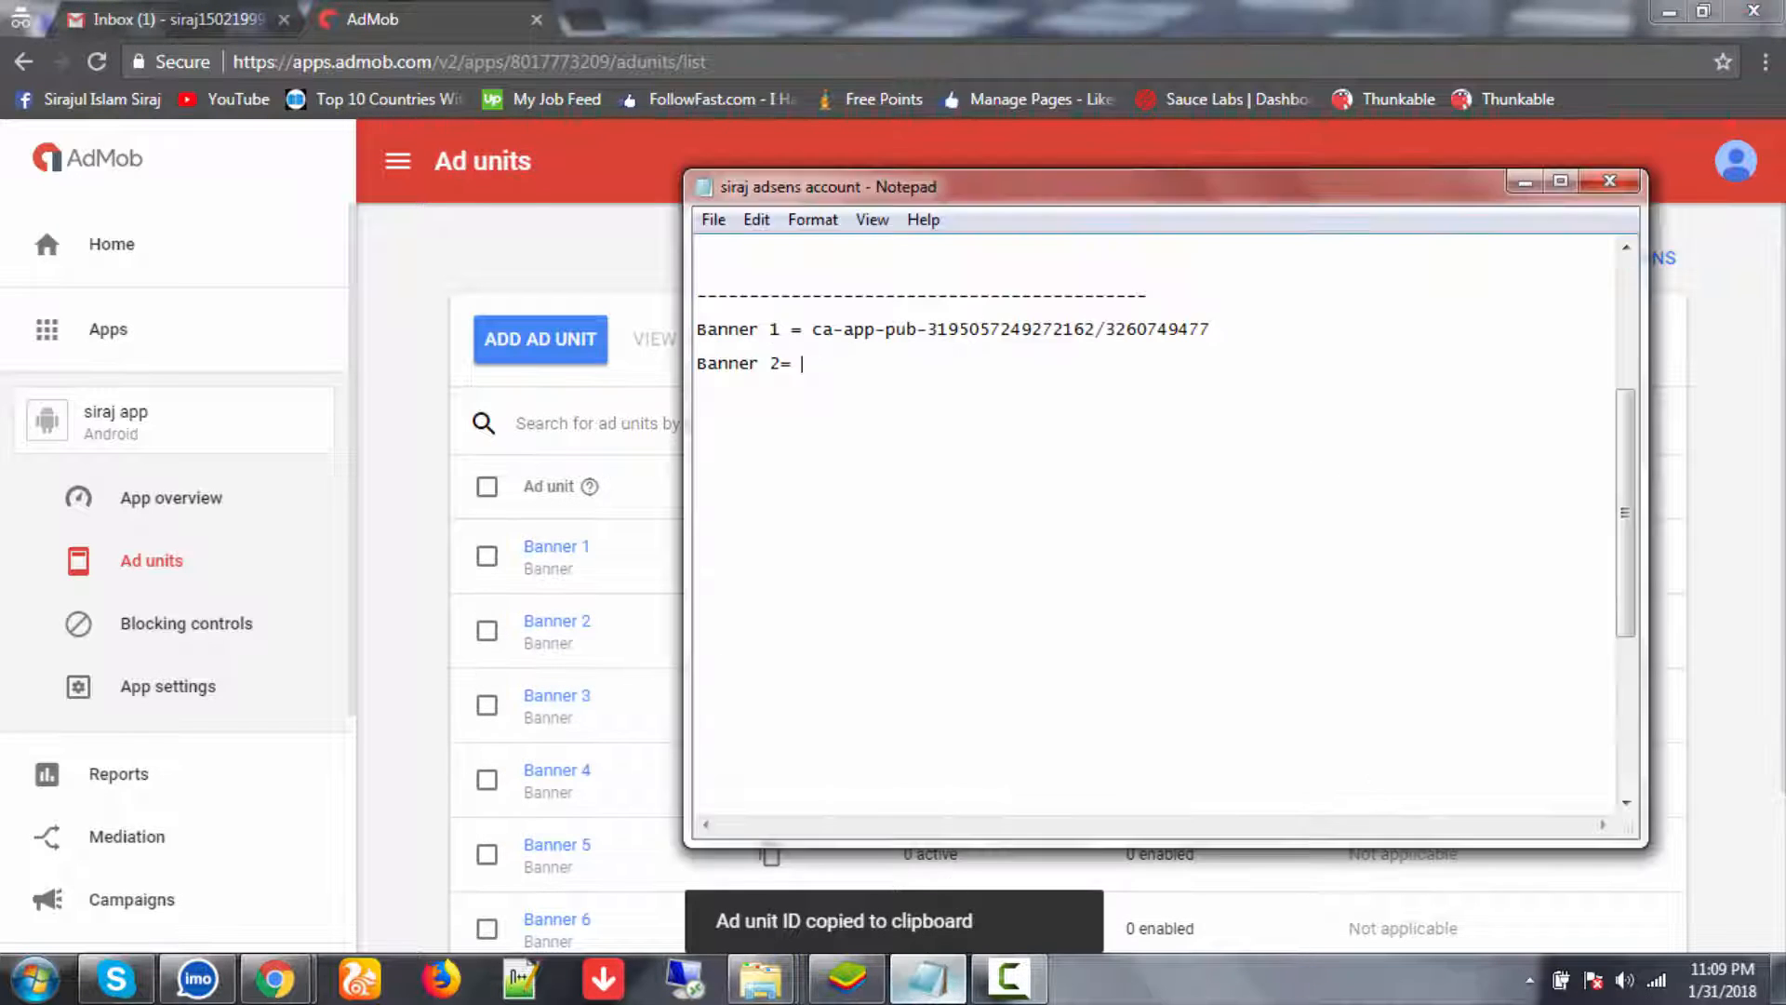
key(ctrl+v)
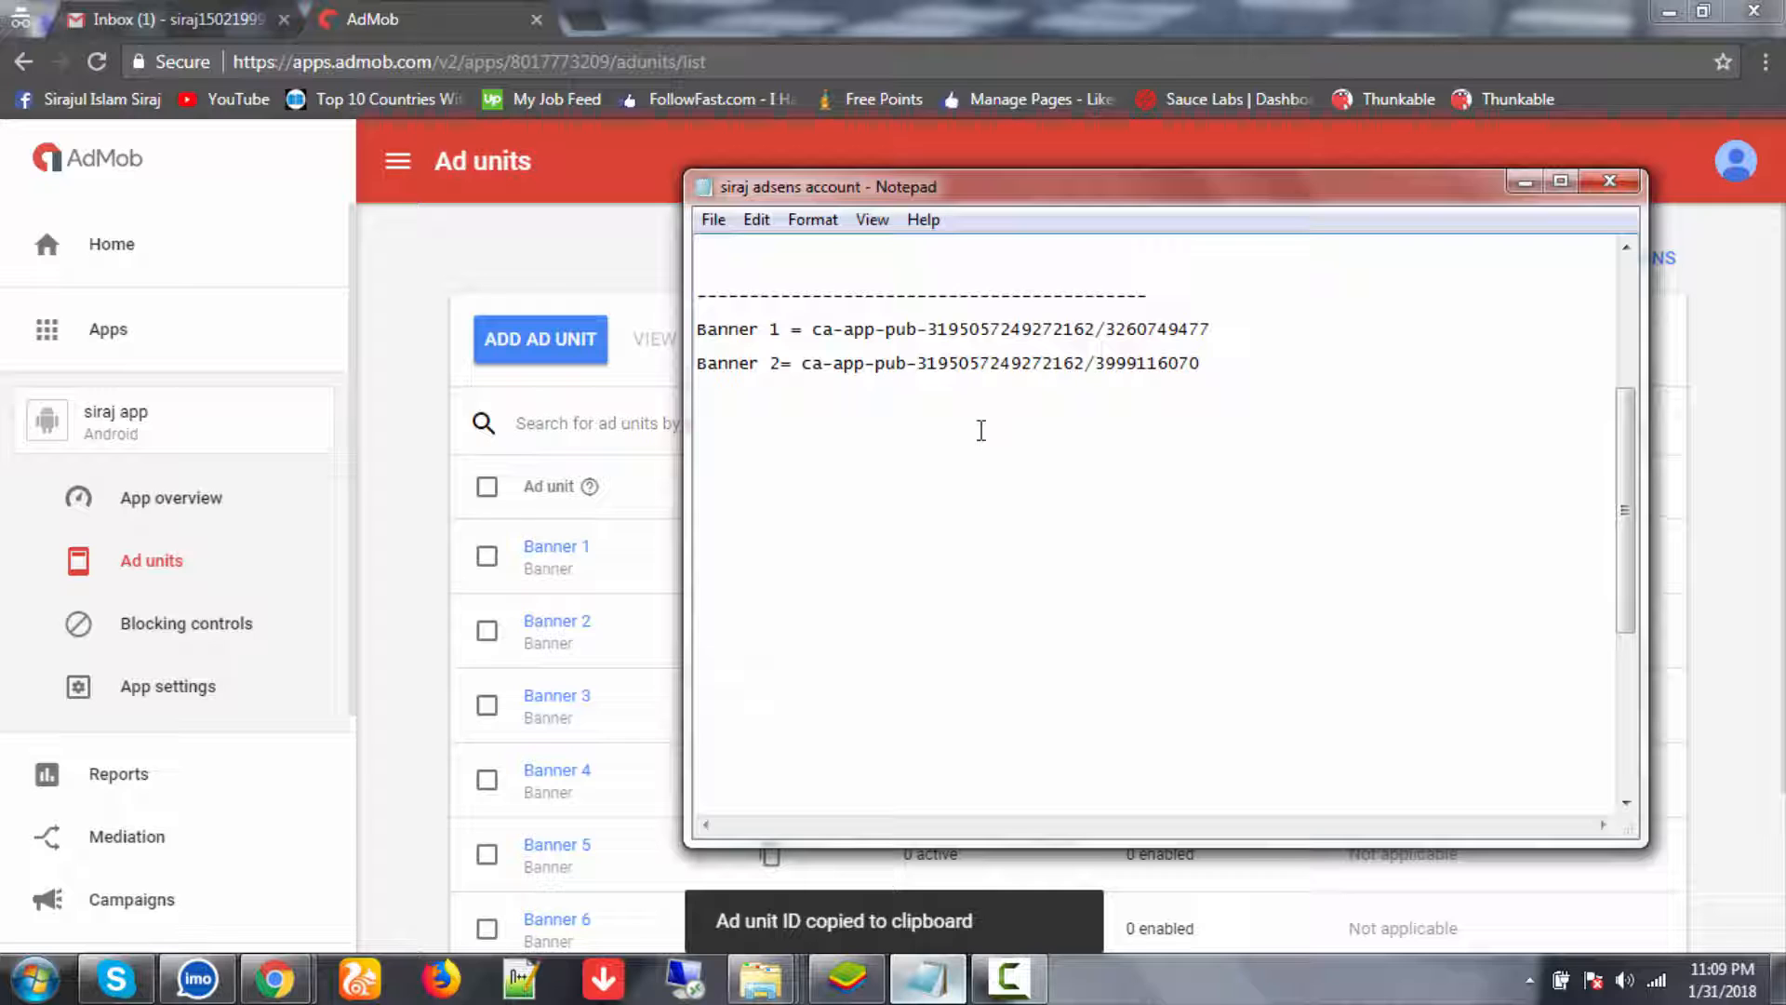
- Record Banner 3 with its copied ad unit ID in the notes
click(410, 693)
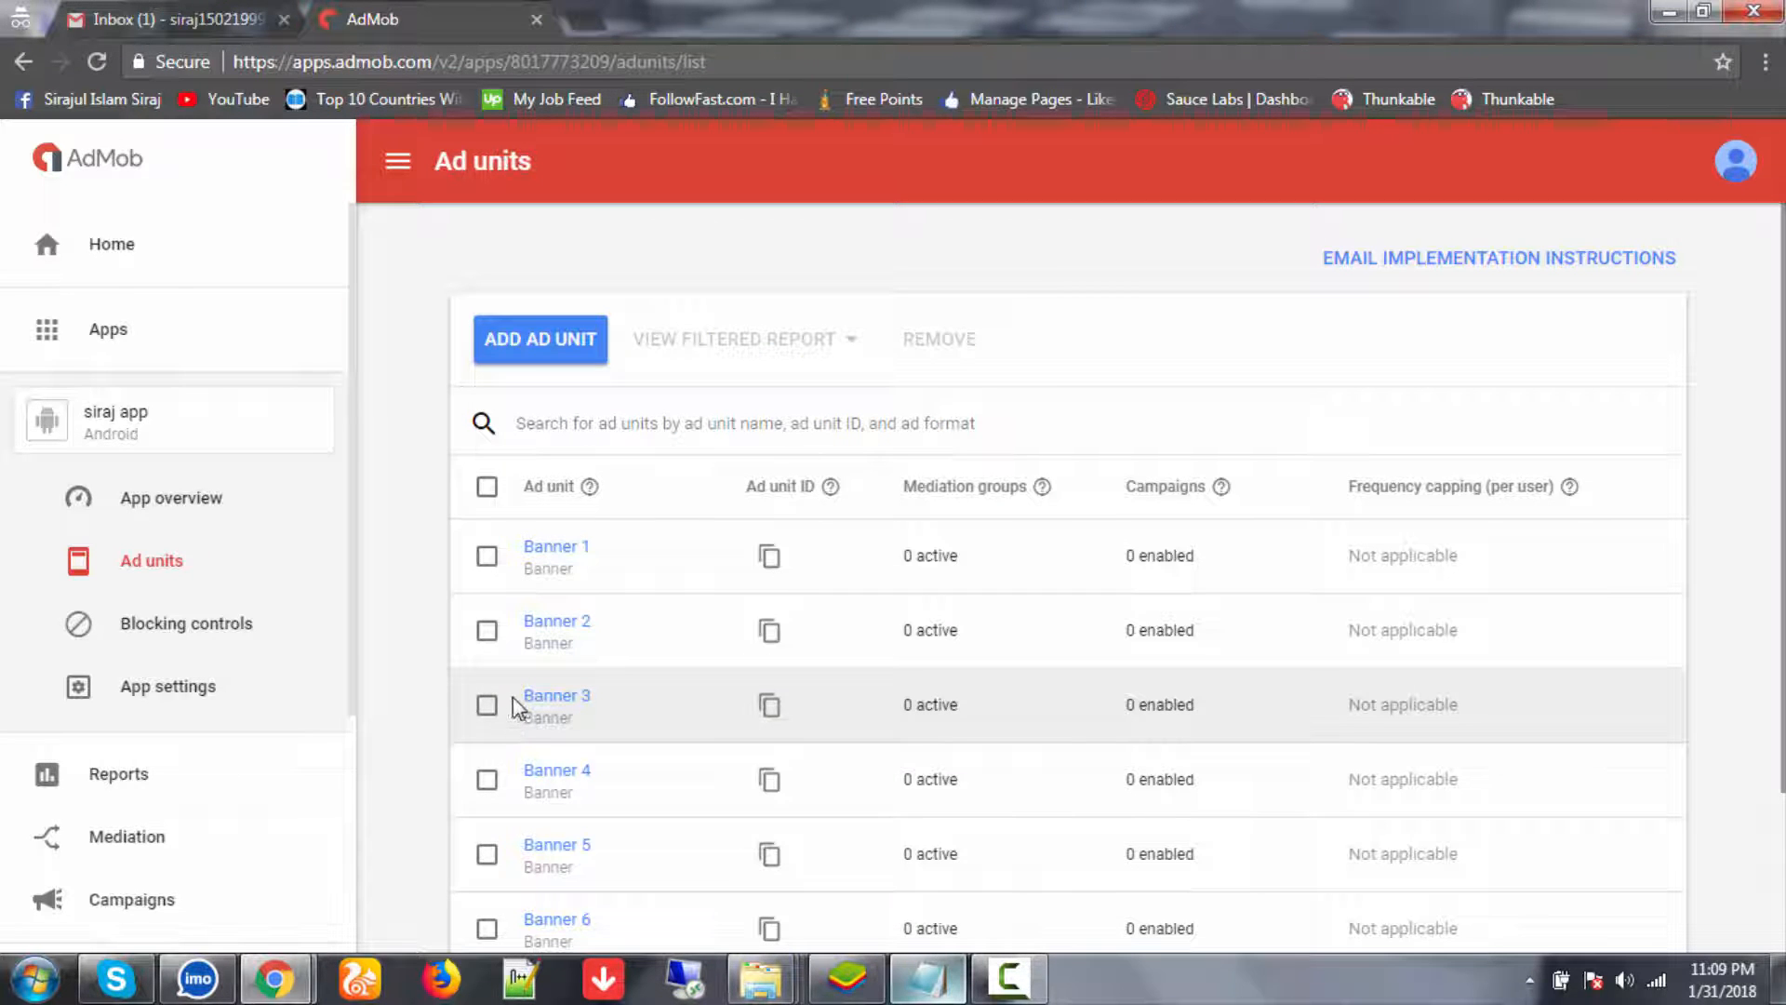
drag(512, 698, 629, 698)
key(ctrl+c)
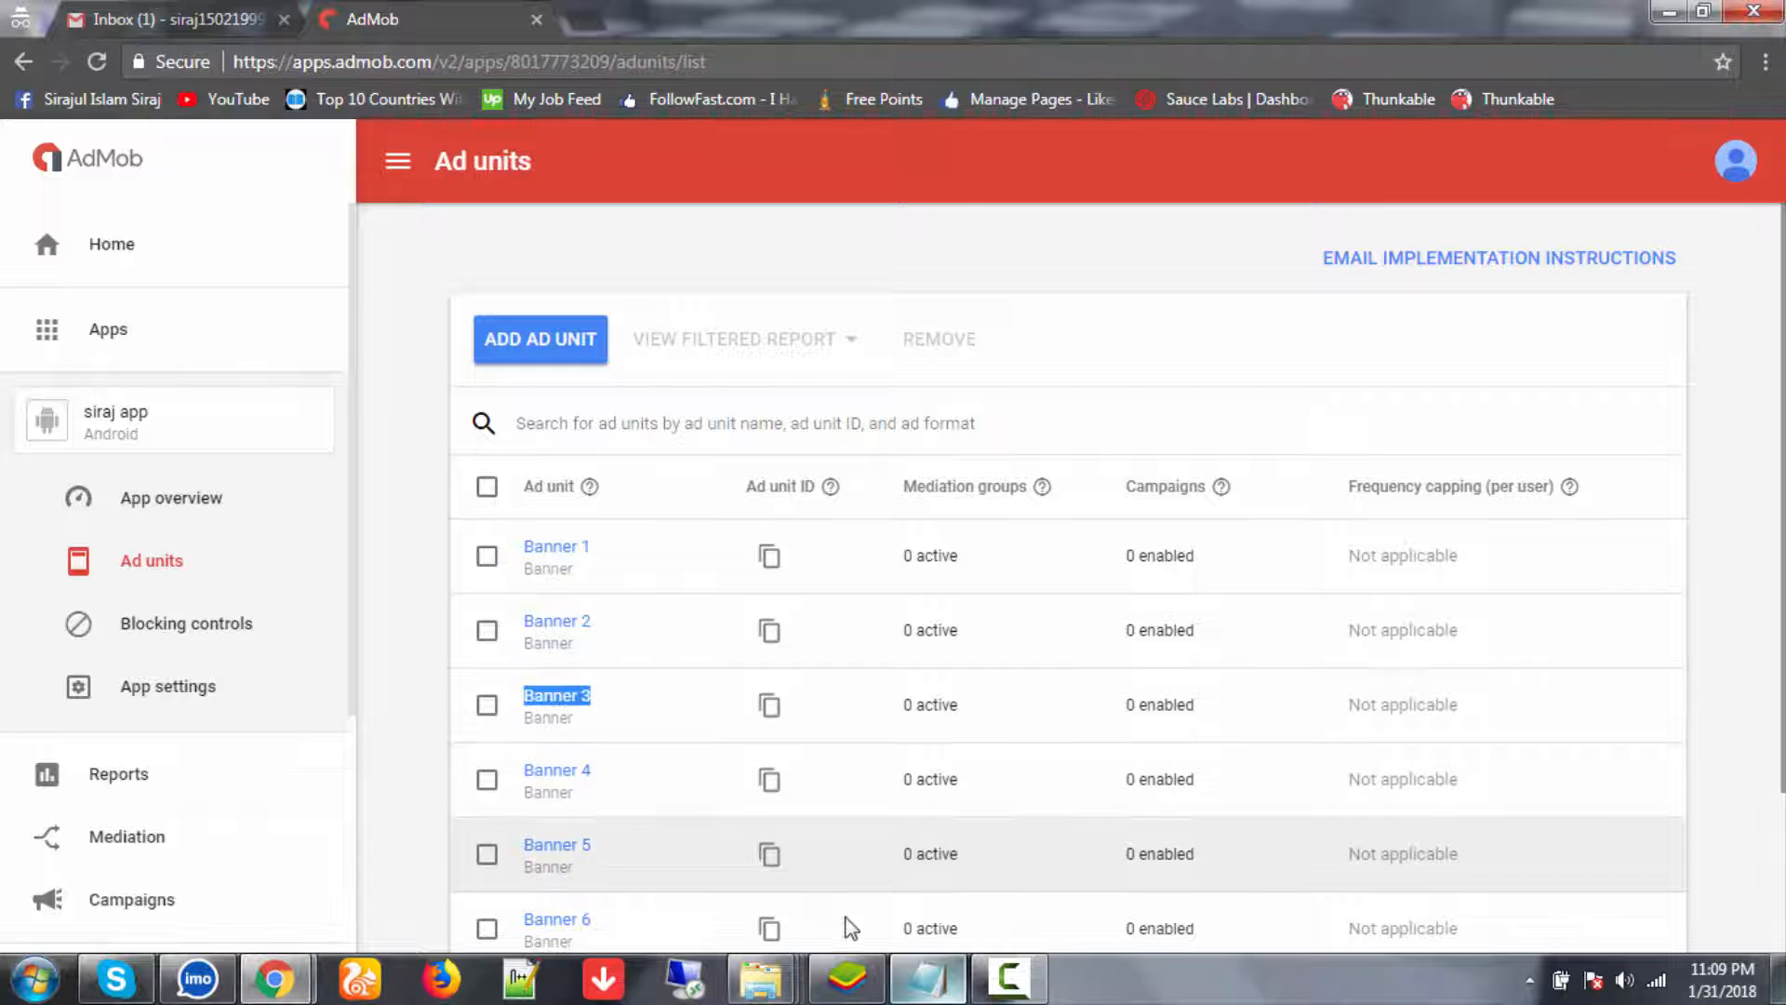
click(923, 977)
key(ctrl+v)
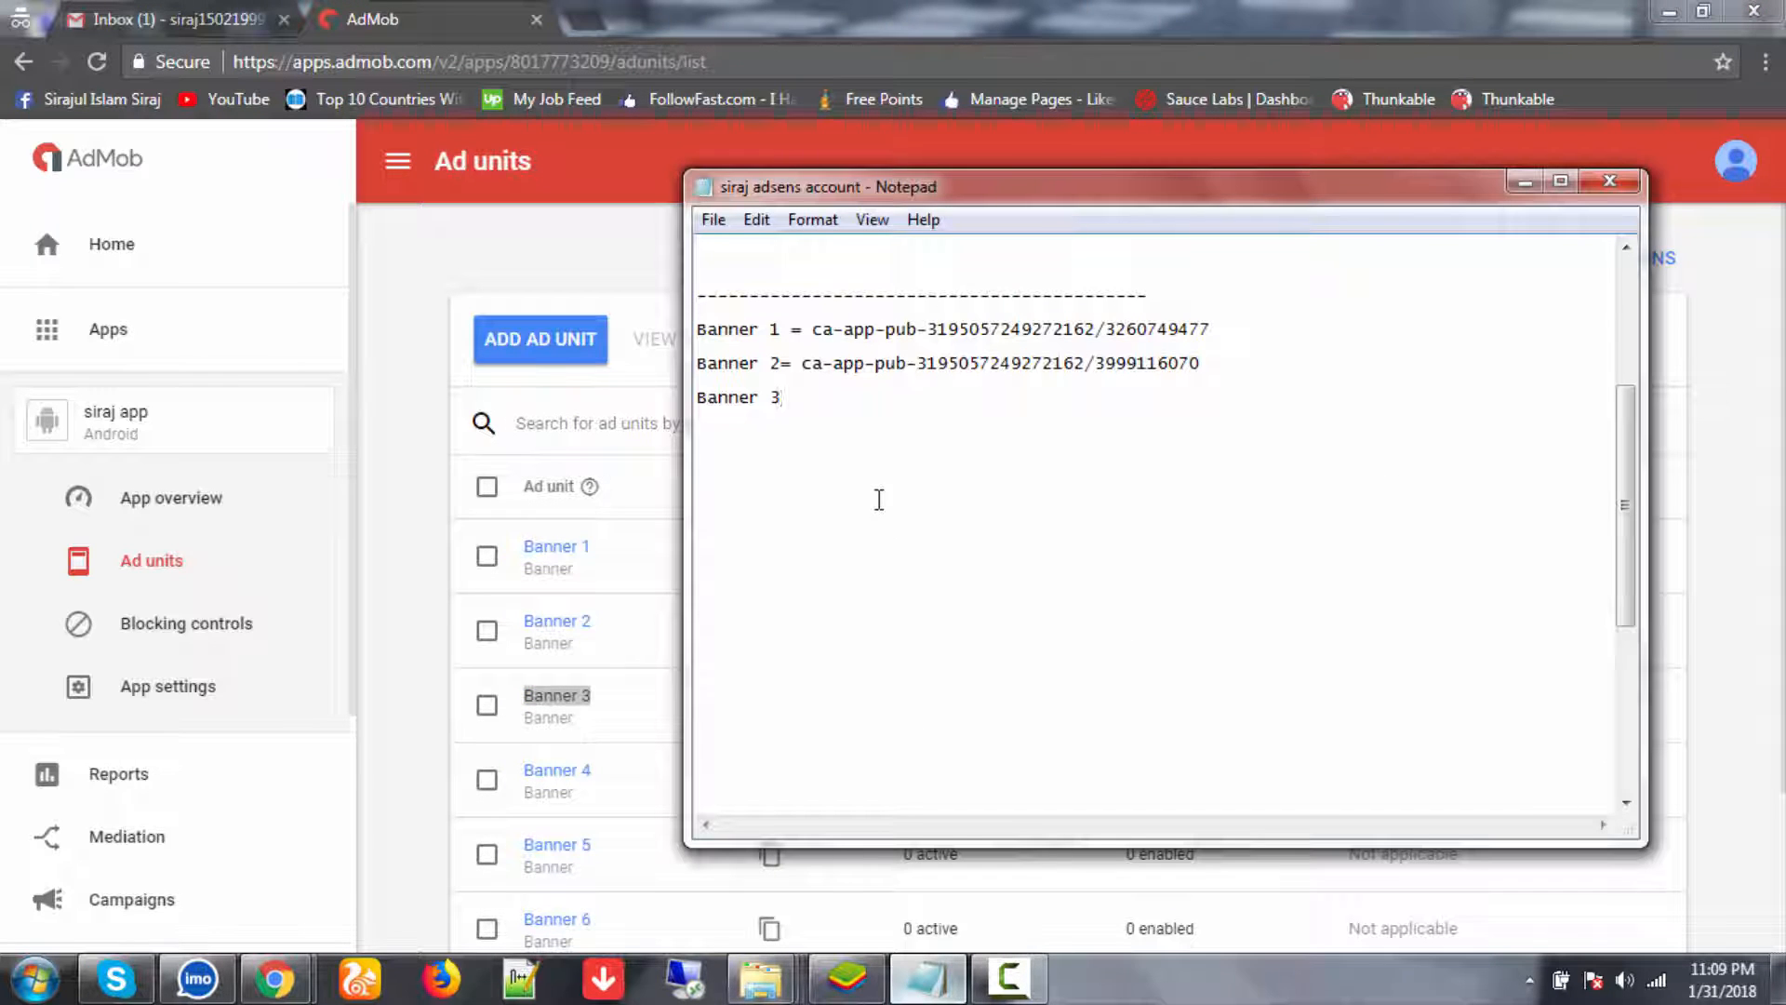
click(403, 741)
click(770, 709)
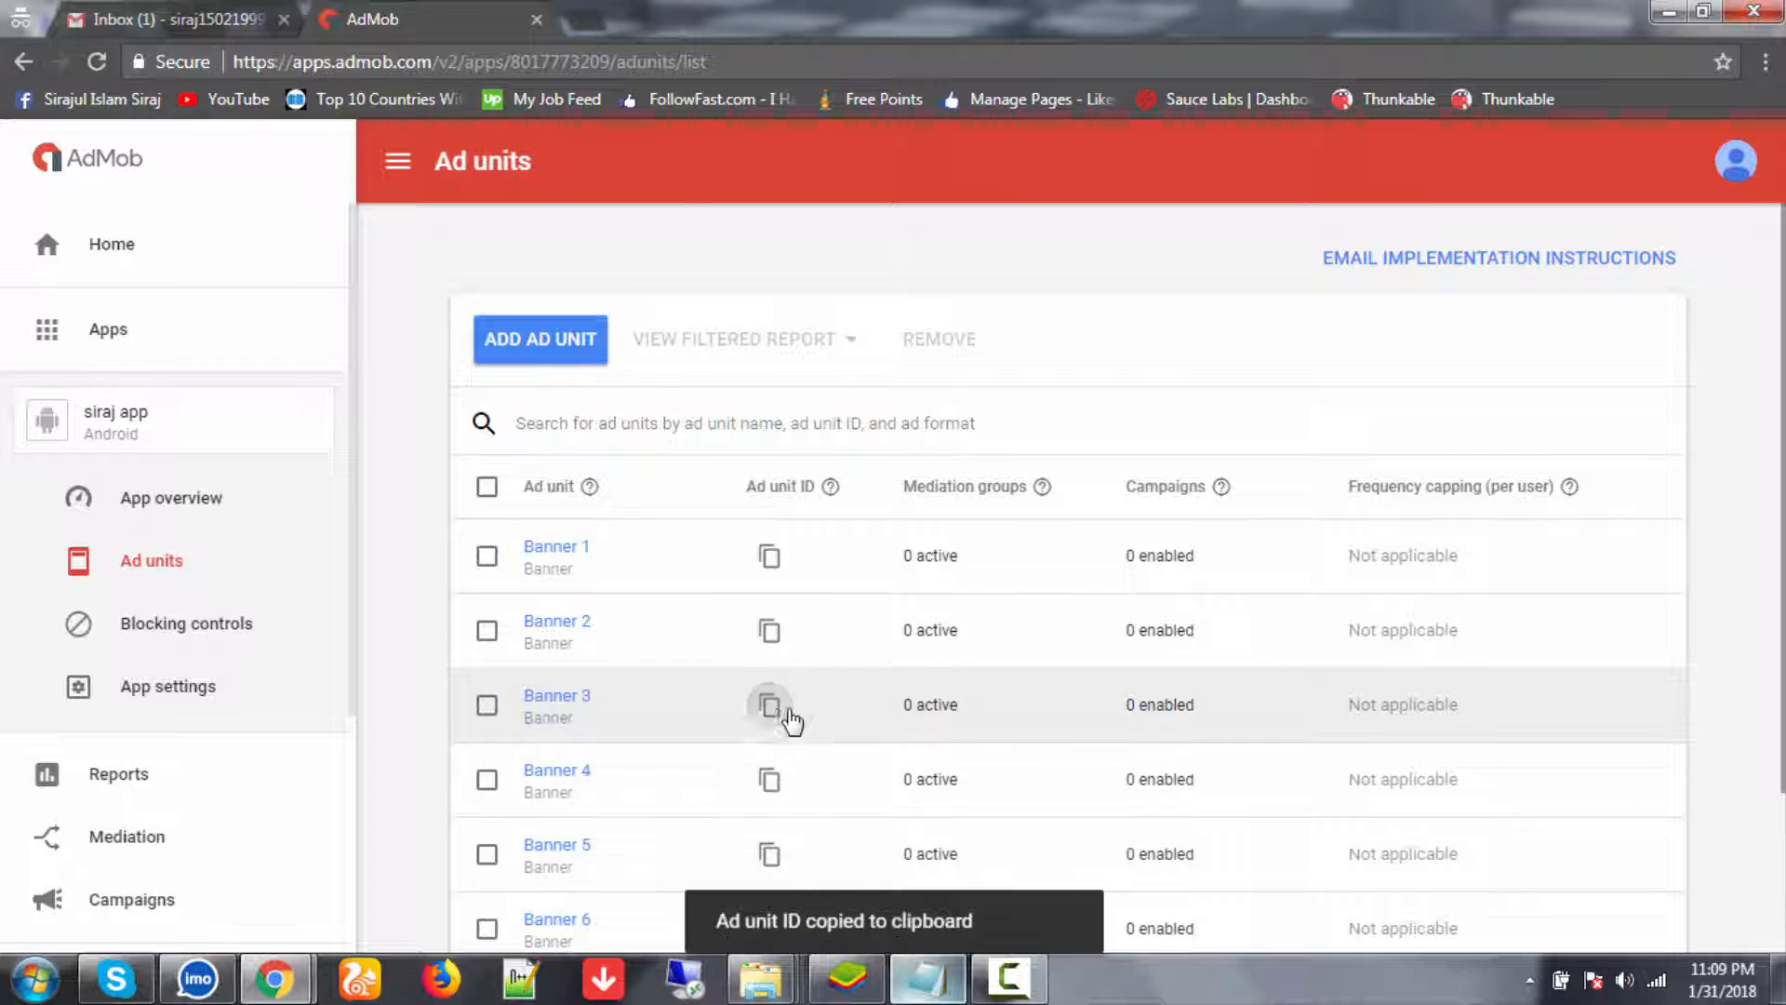
key(alt+Tab)
key(ctrl+v)
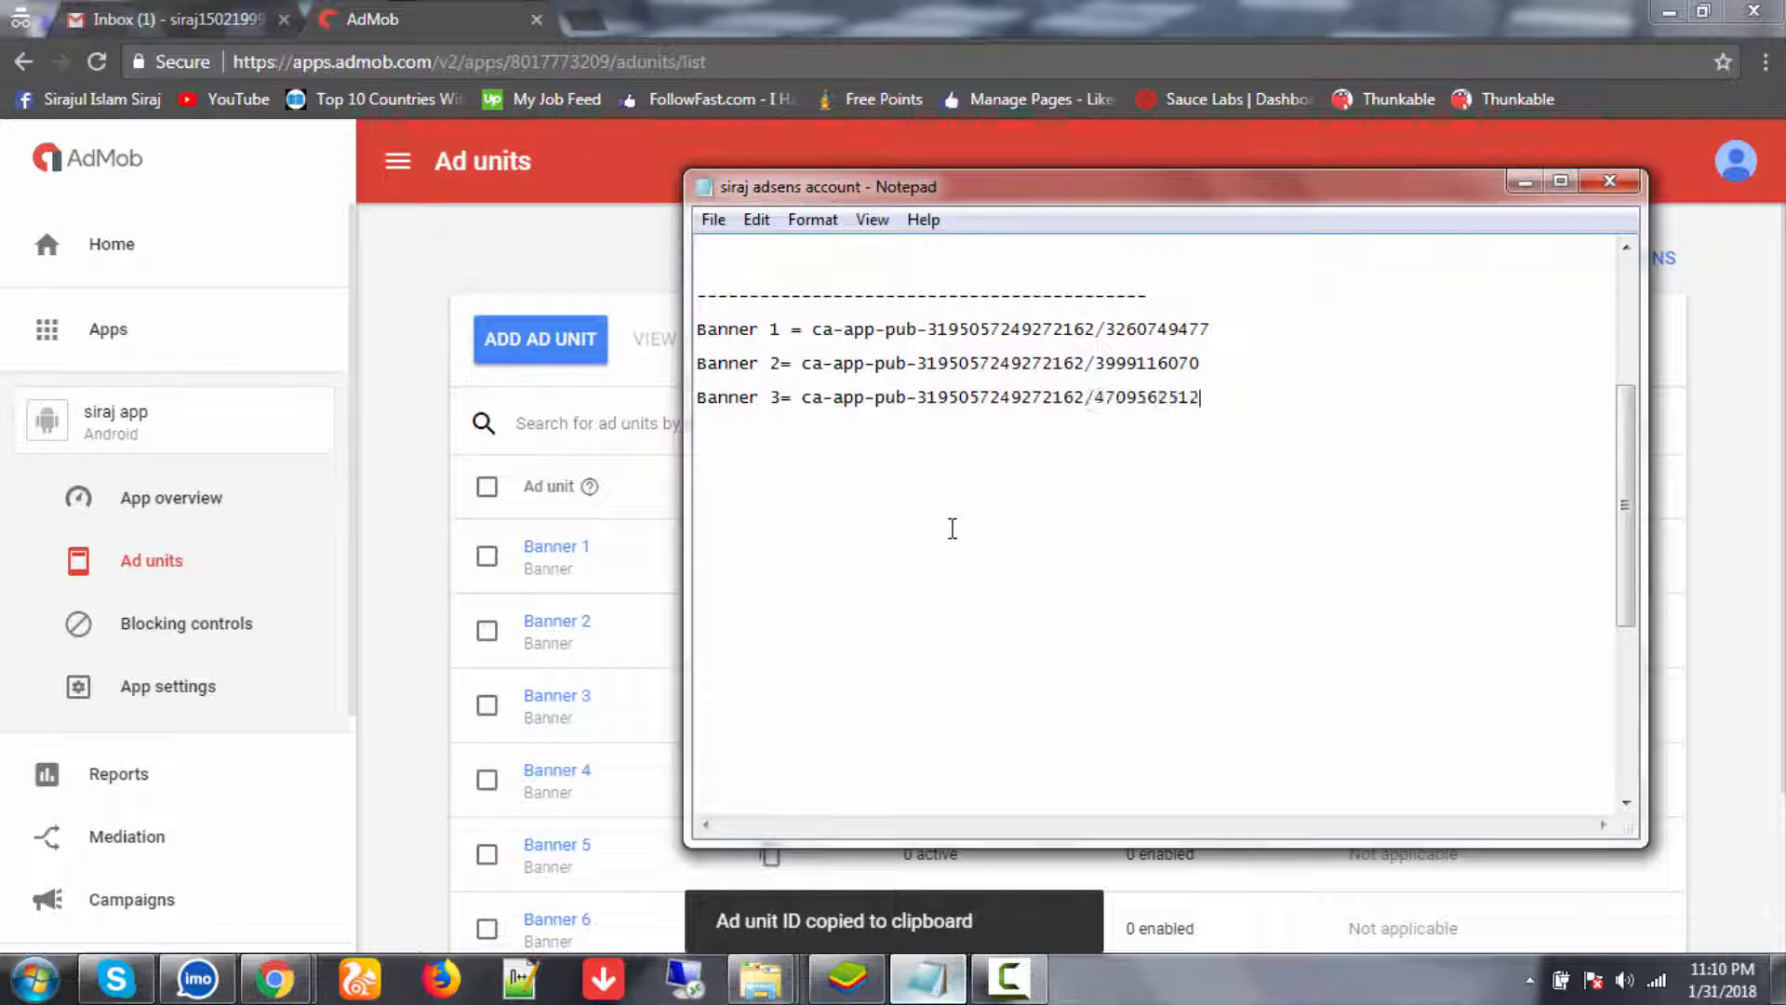
key(Return)
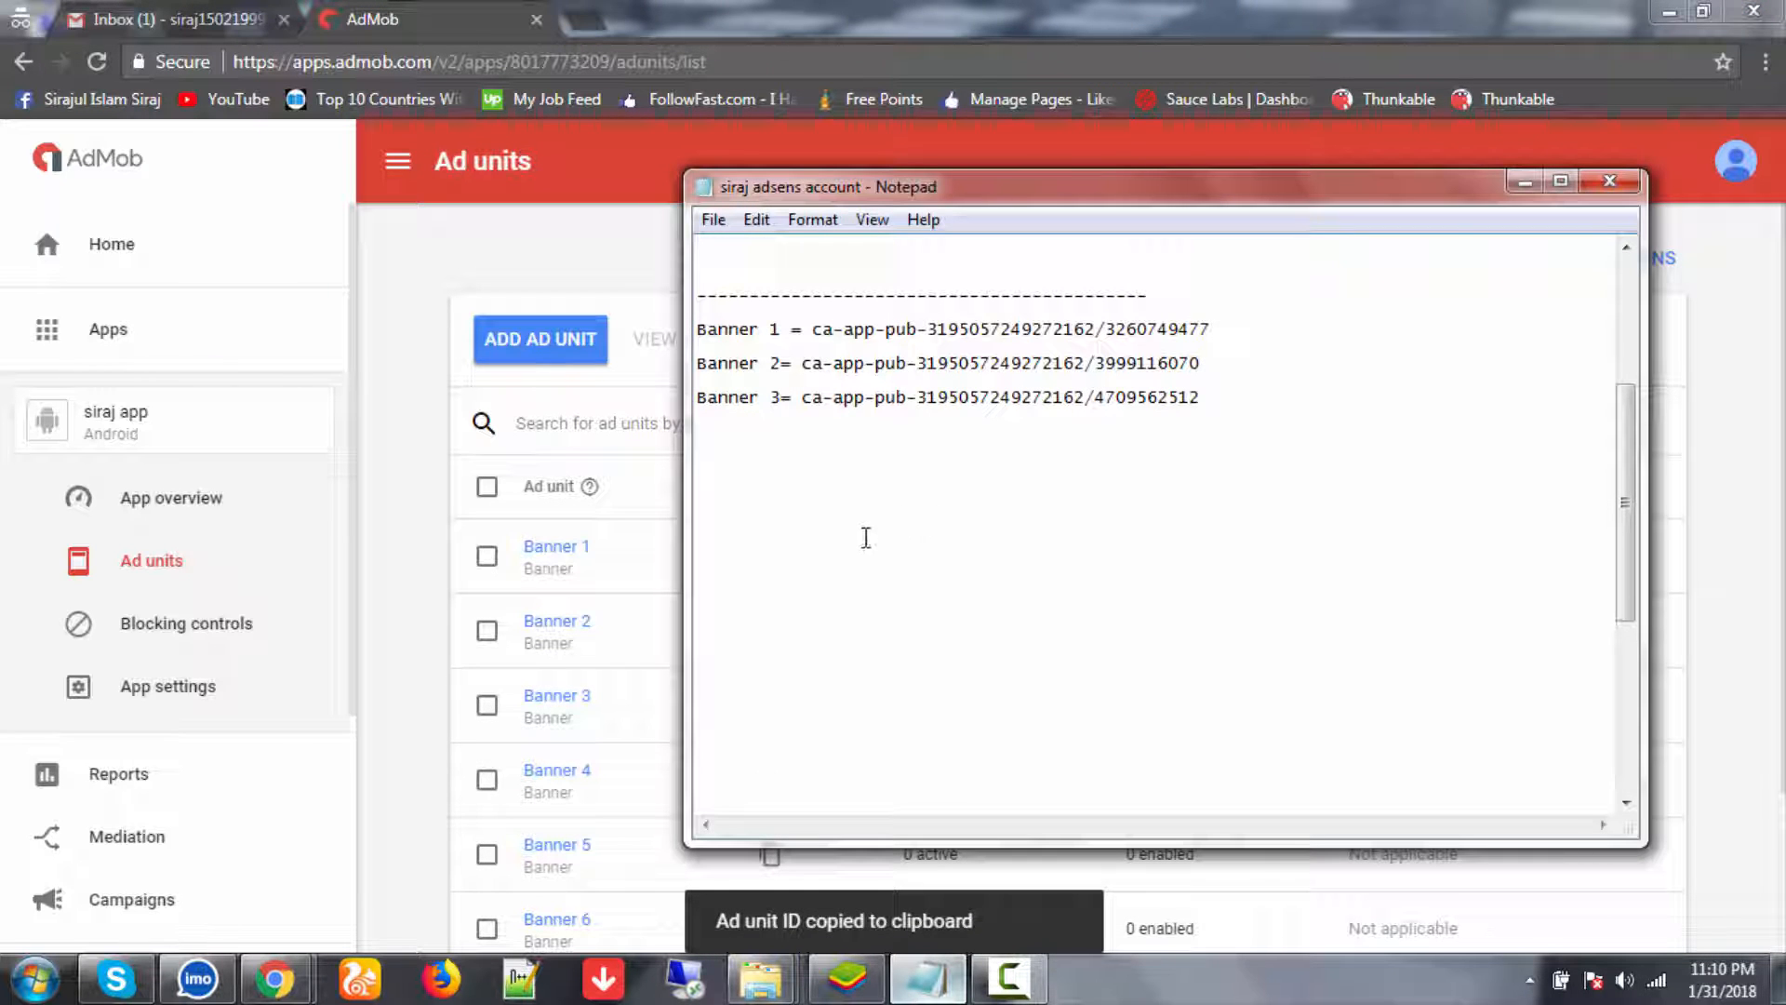
- Add a Banner 4 line with its ad unit ID
click(358, 703)
drag(519, 773, 618, 786)
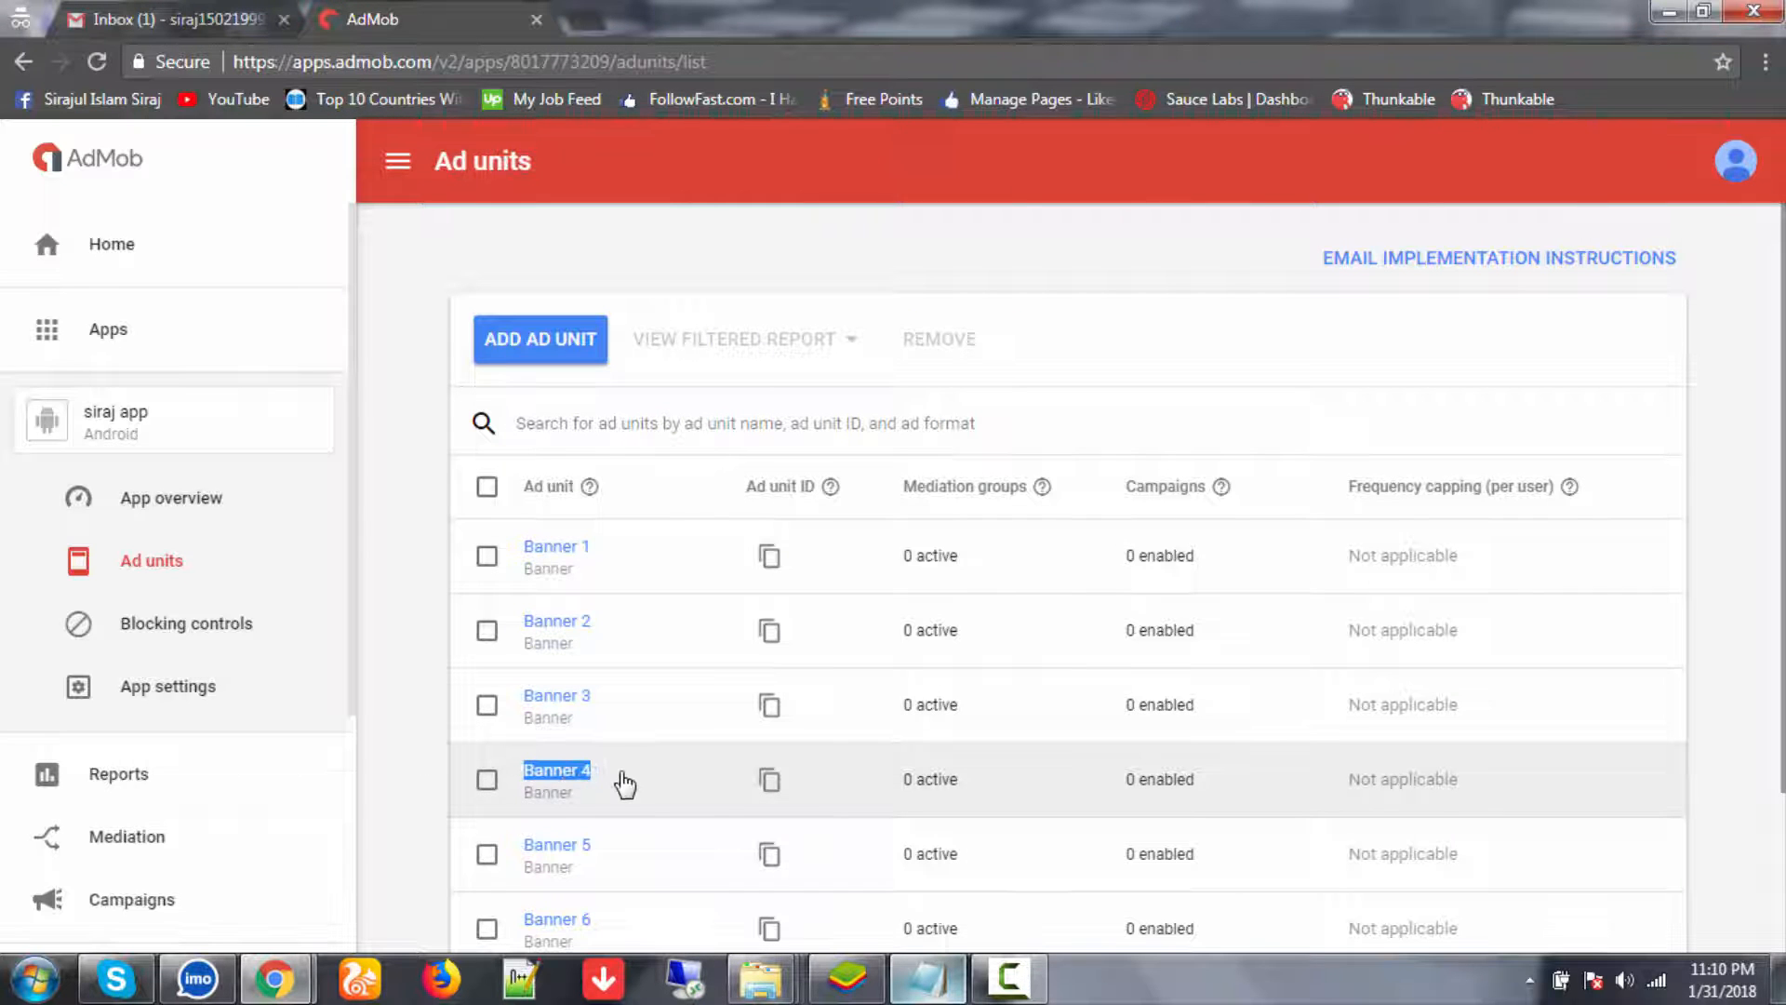
click(921, 977)
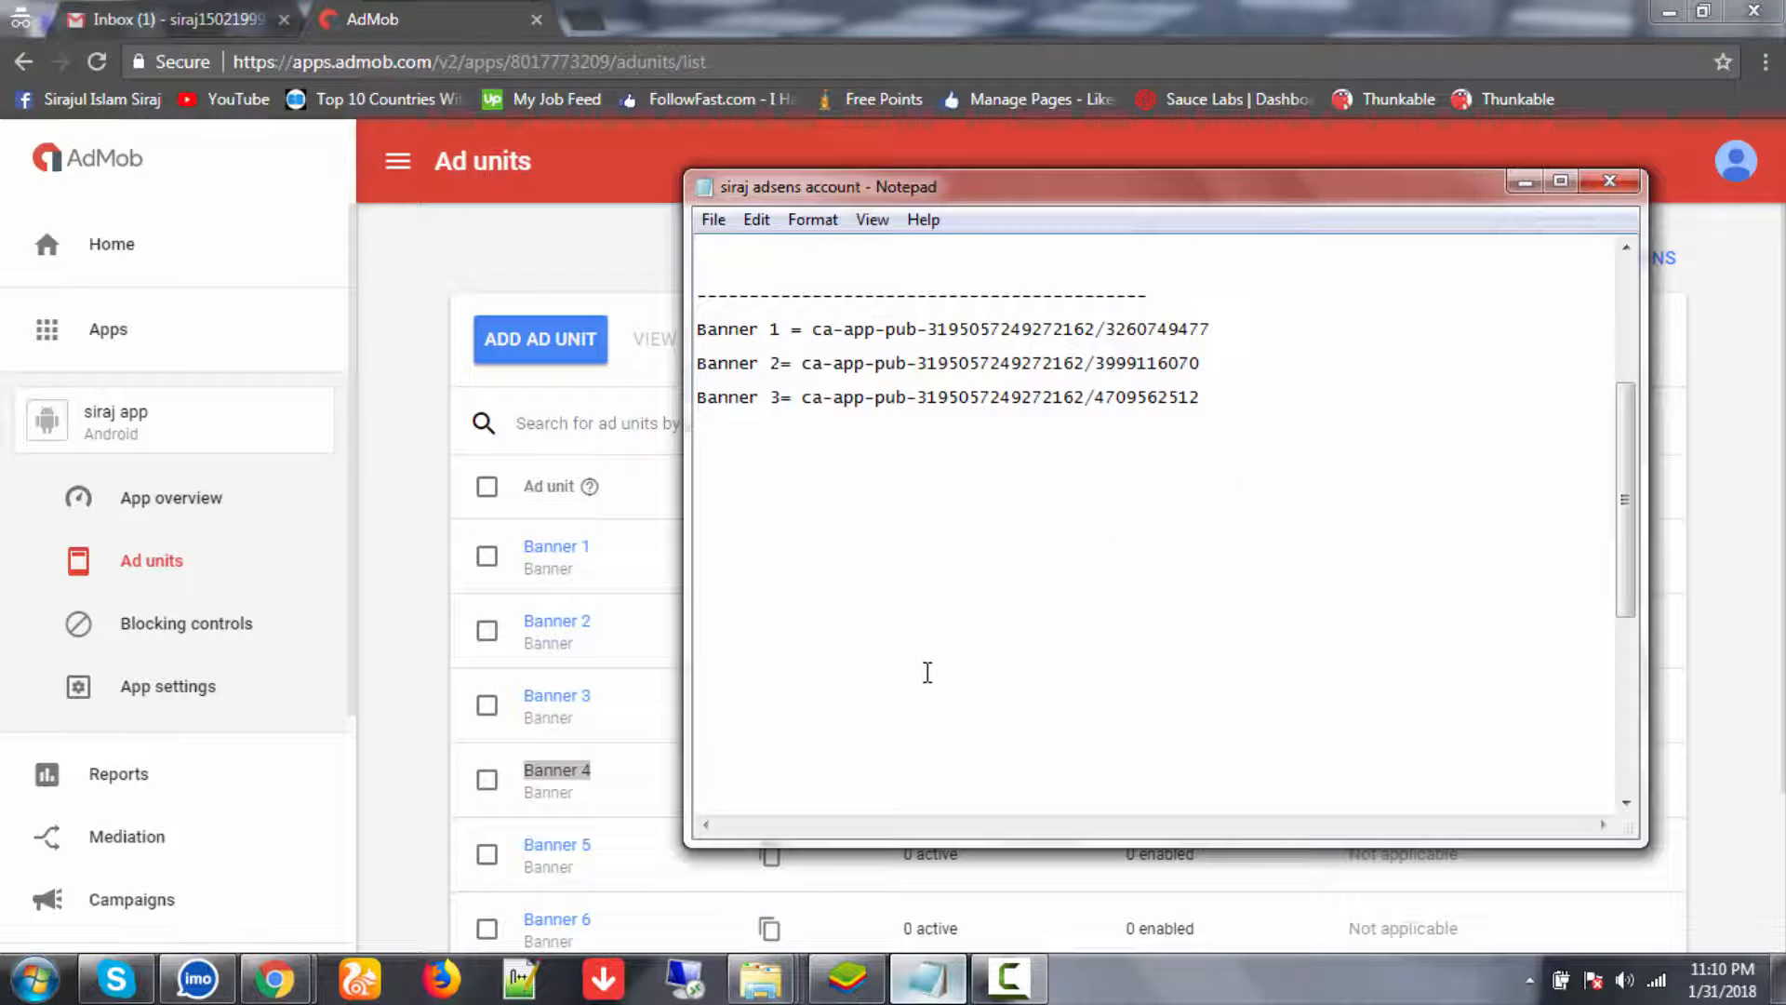
key(ctrl+v)
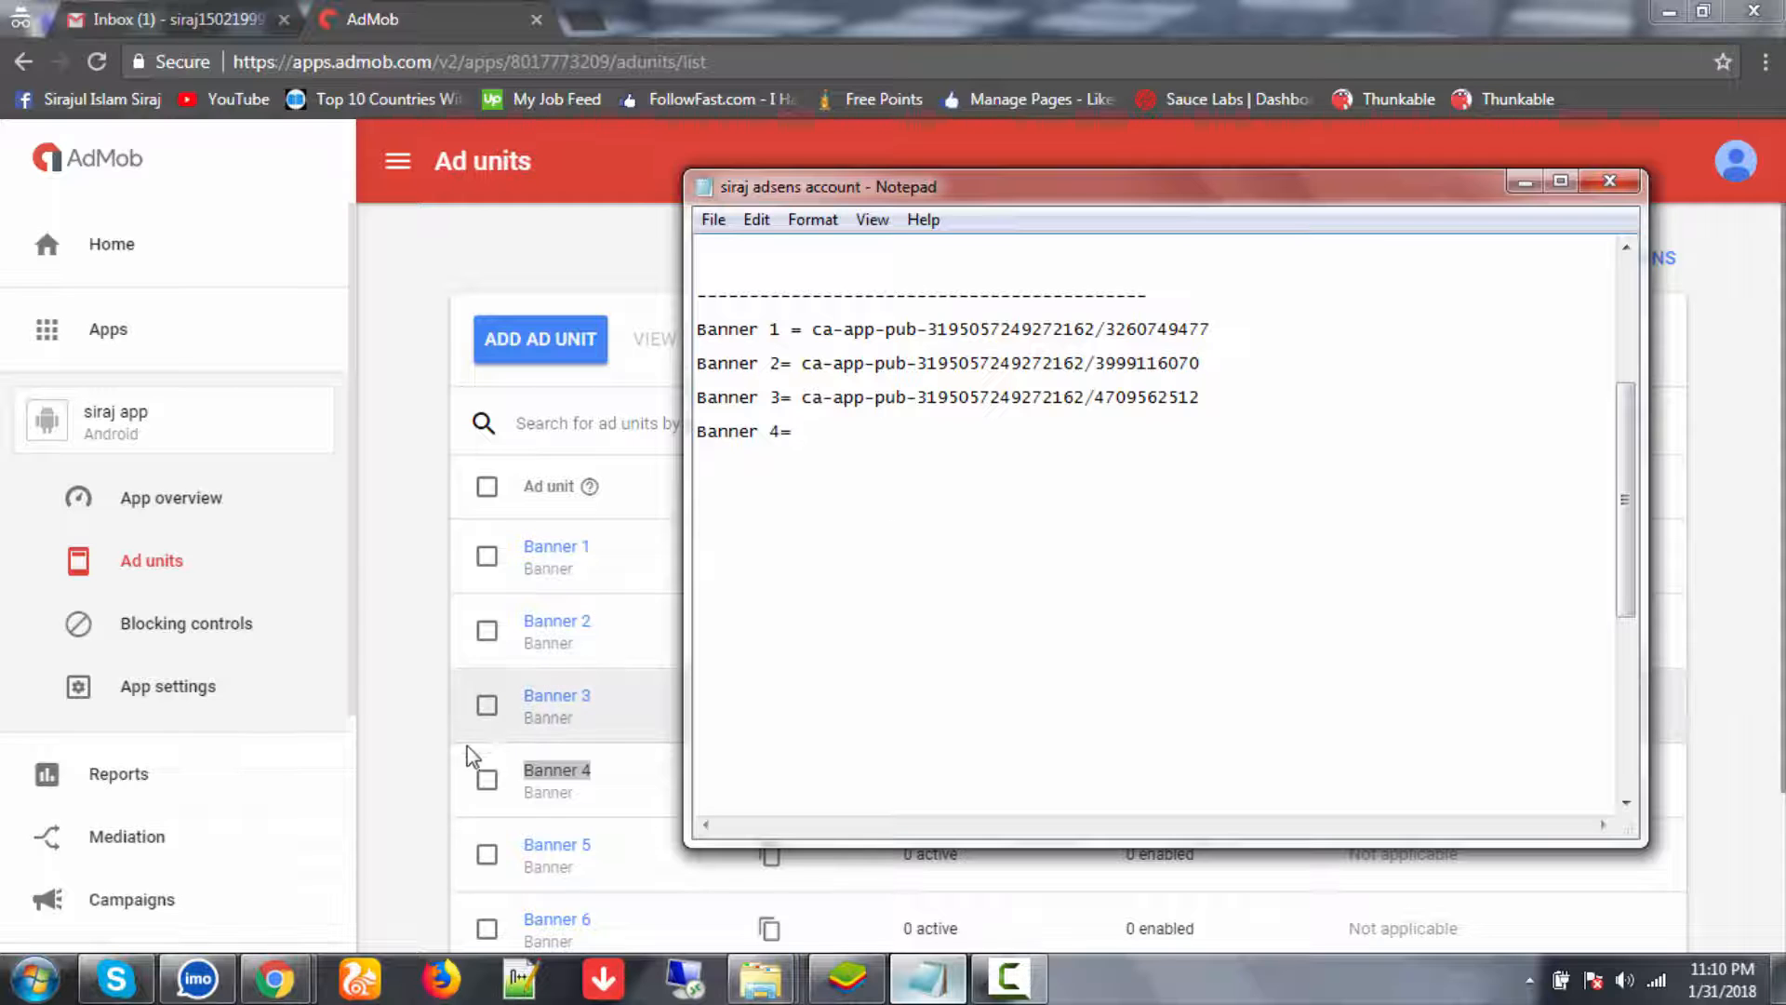
click(433, 749)
click(770, 782)
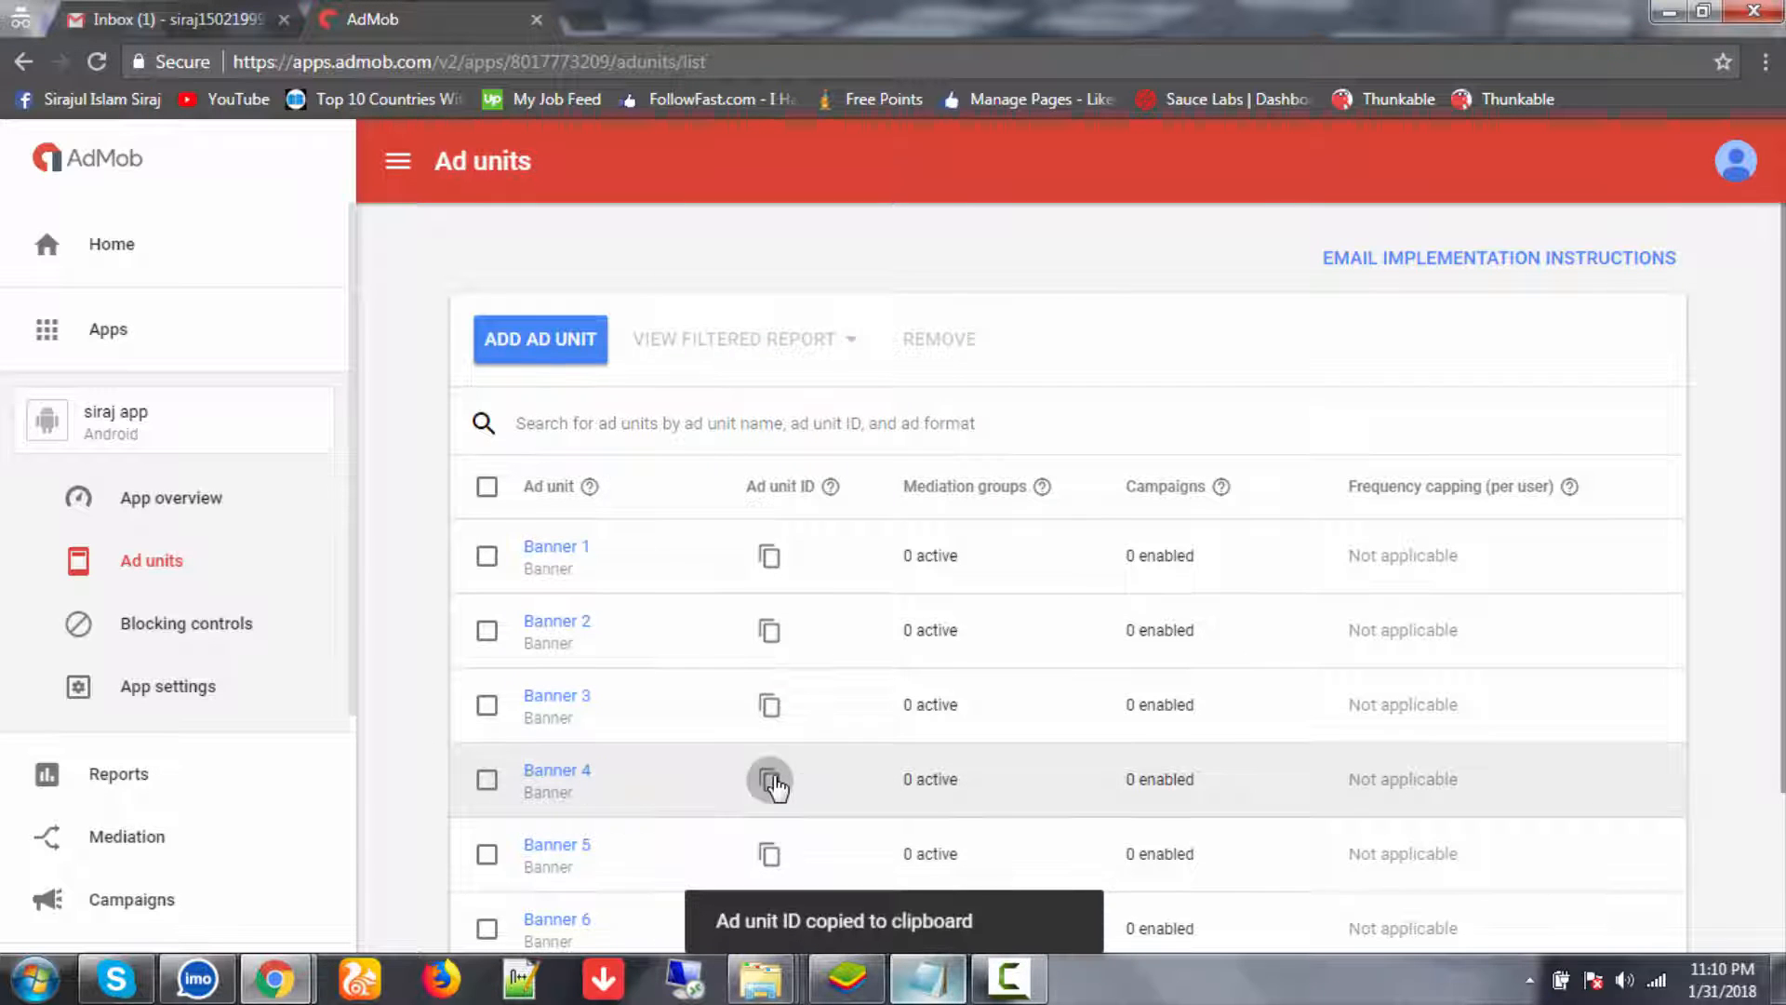
click(928, 977)
key(ctrl+v)
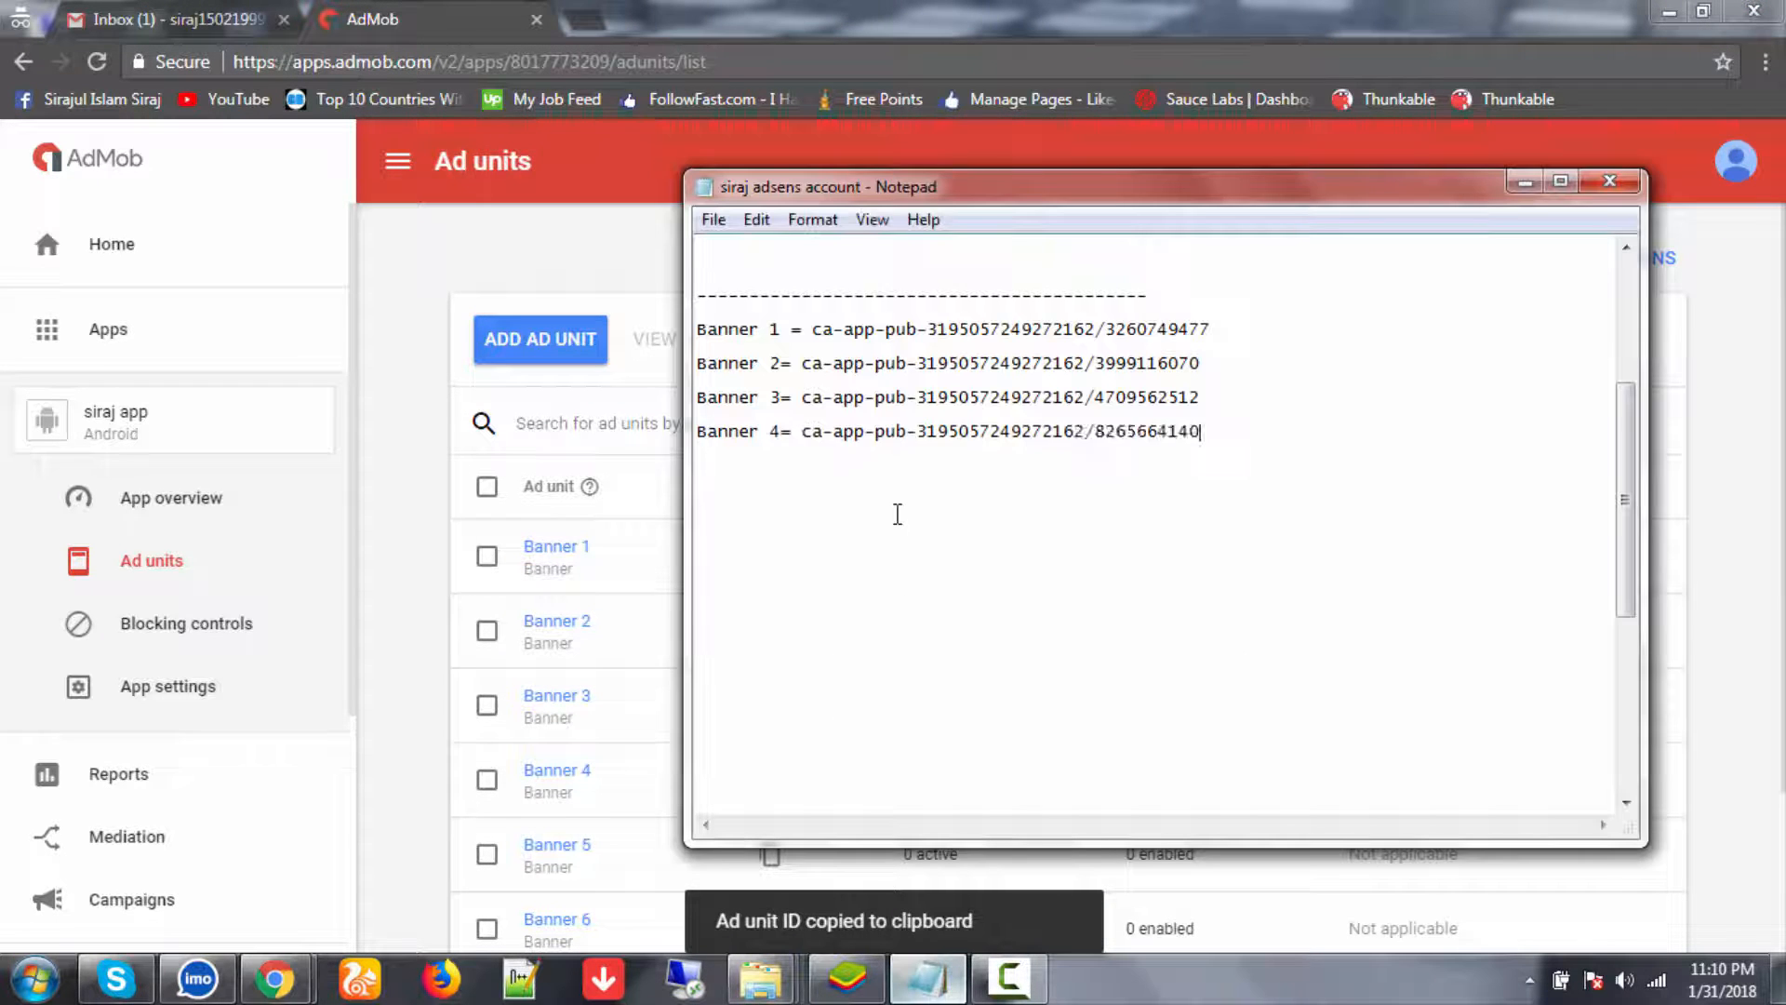
key(Return)
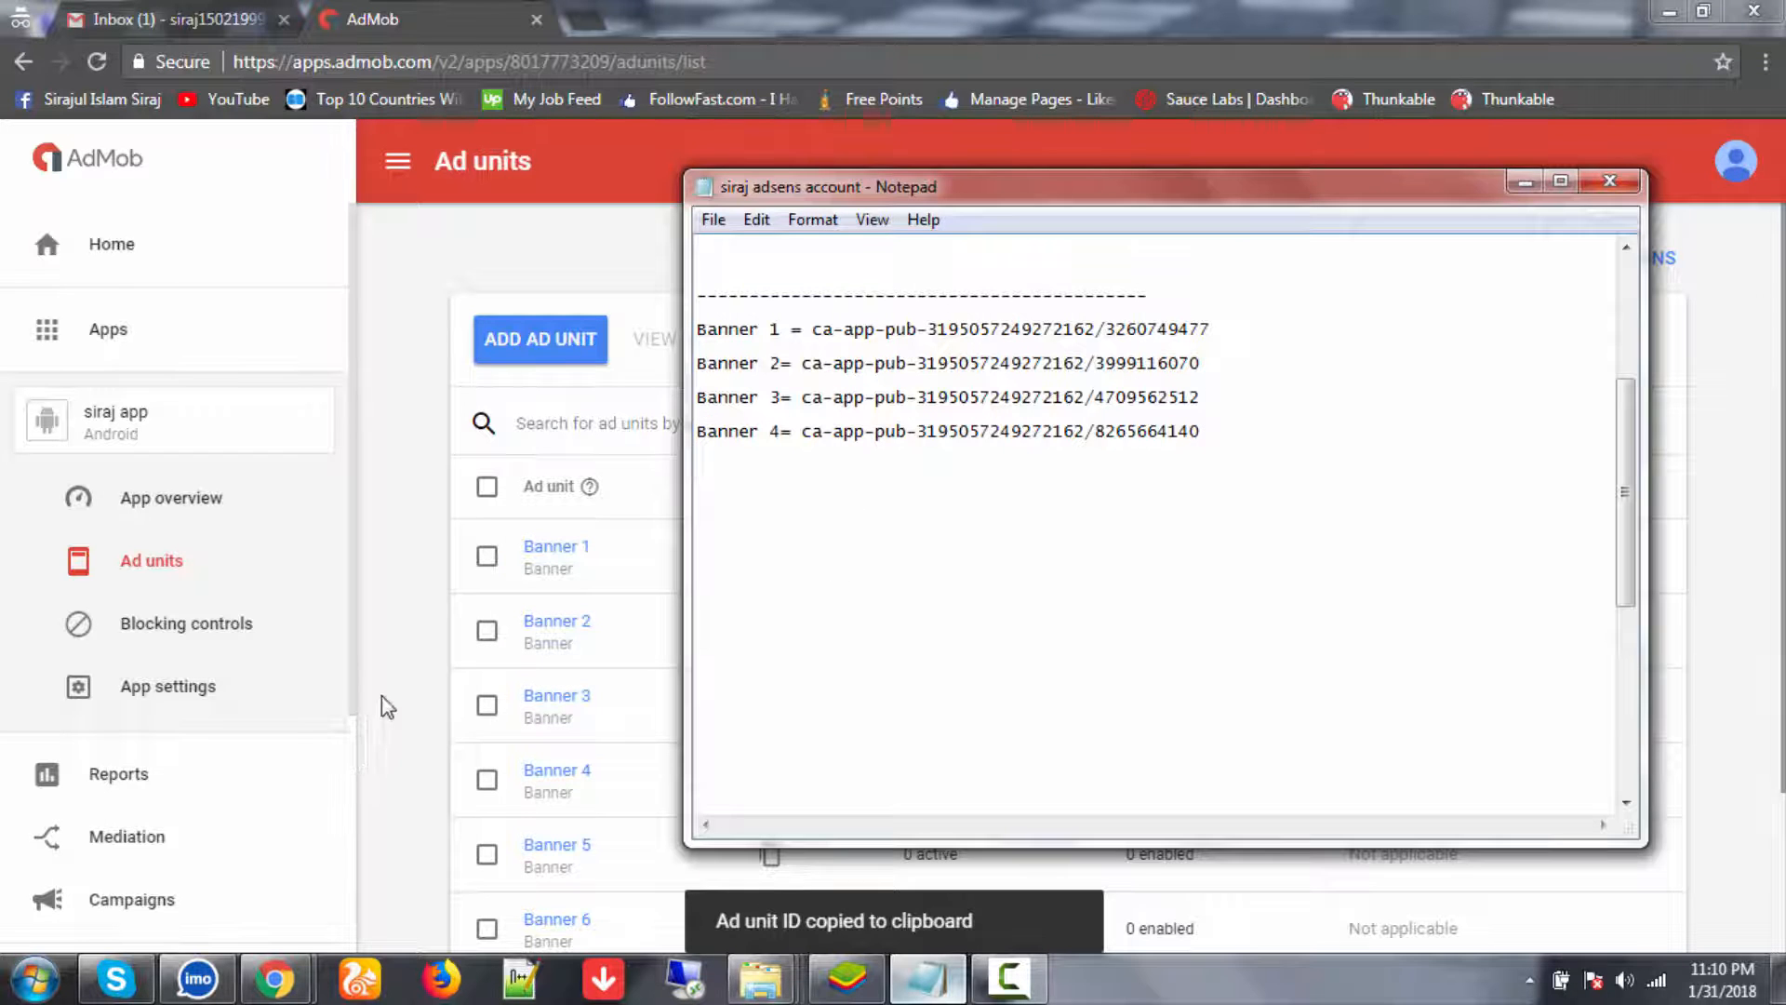
- Add a Banner 5 line with its ad unit ID
click(428, 666)
scroll(439, 666, down, 2)
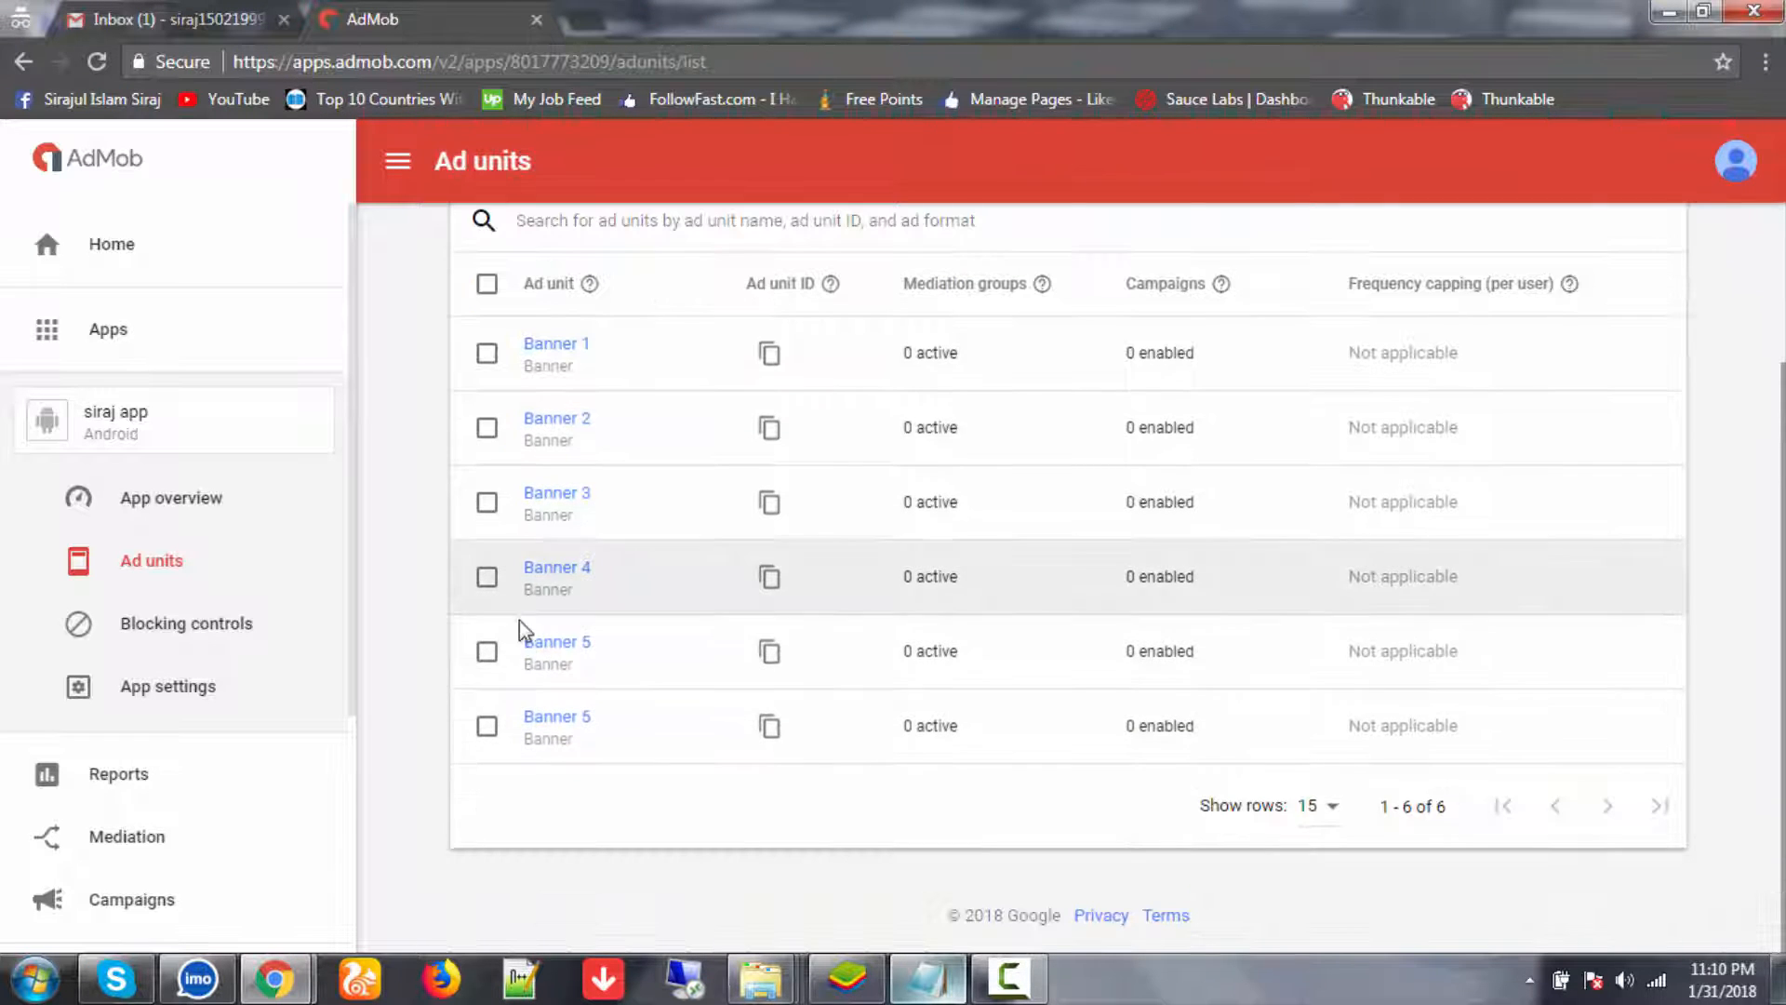
drag(520, 642, 629, 668)
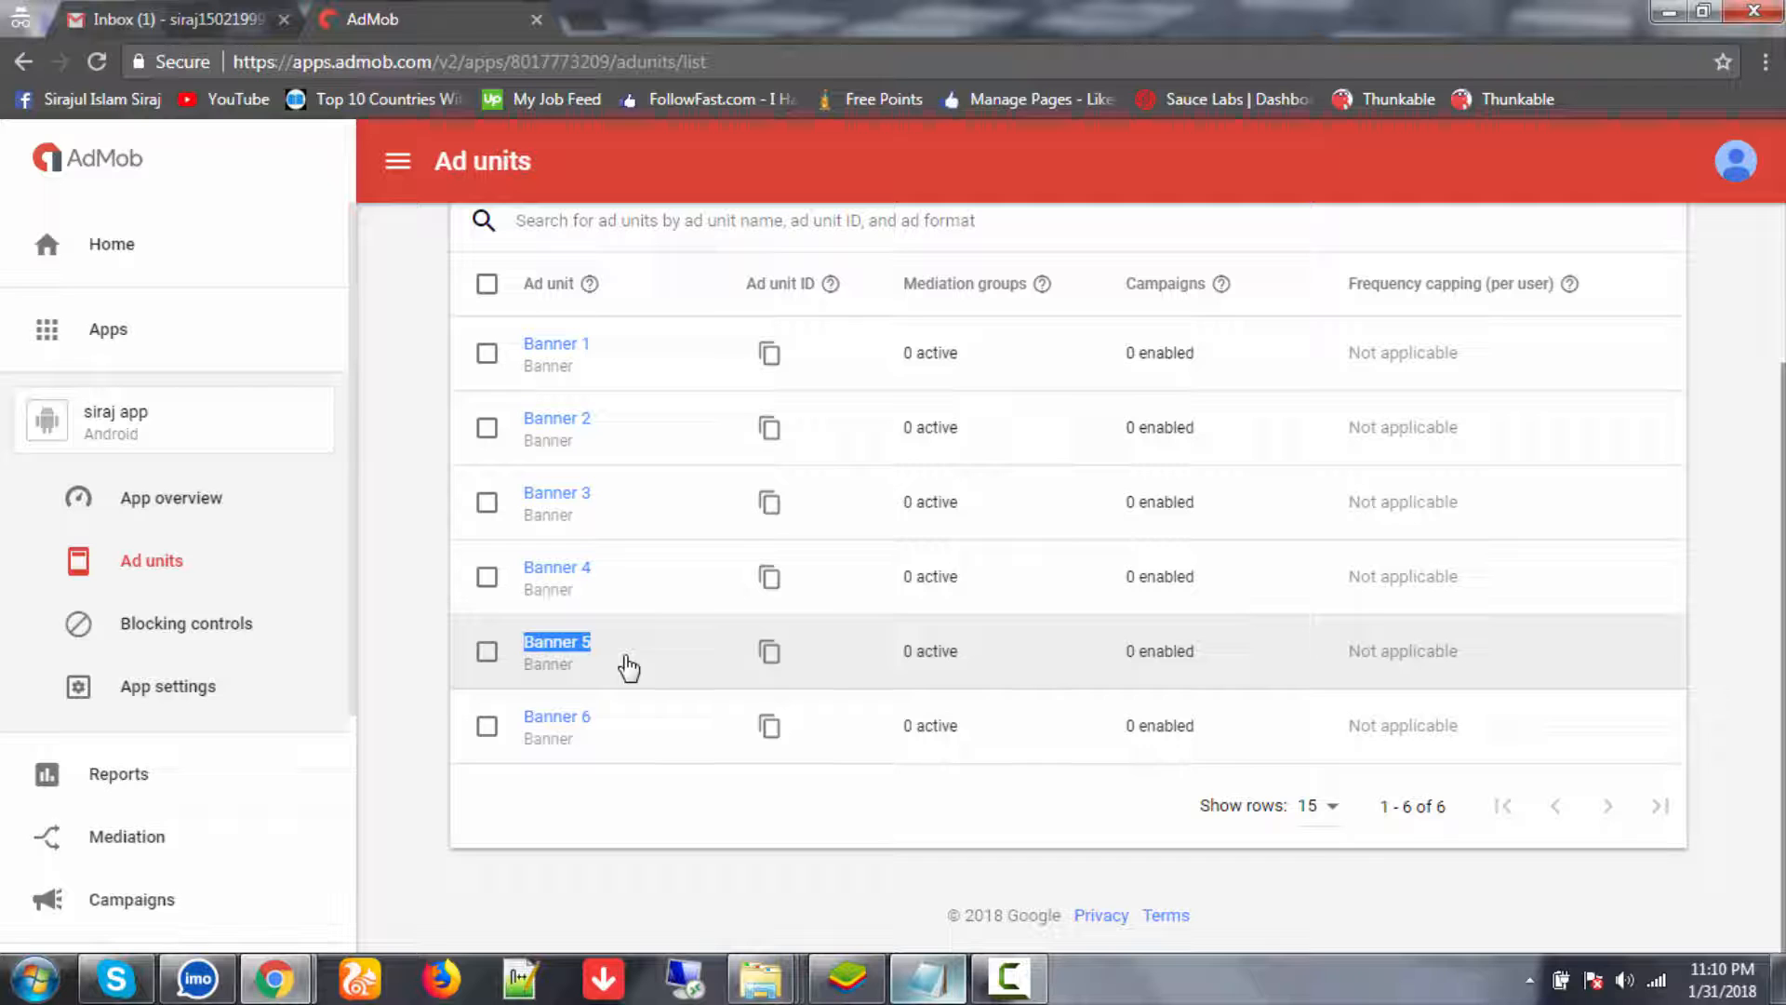
key(ctrl+c)
click(928, 979)
key(ctrl+v)
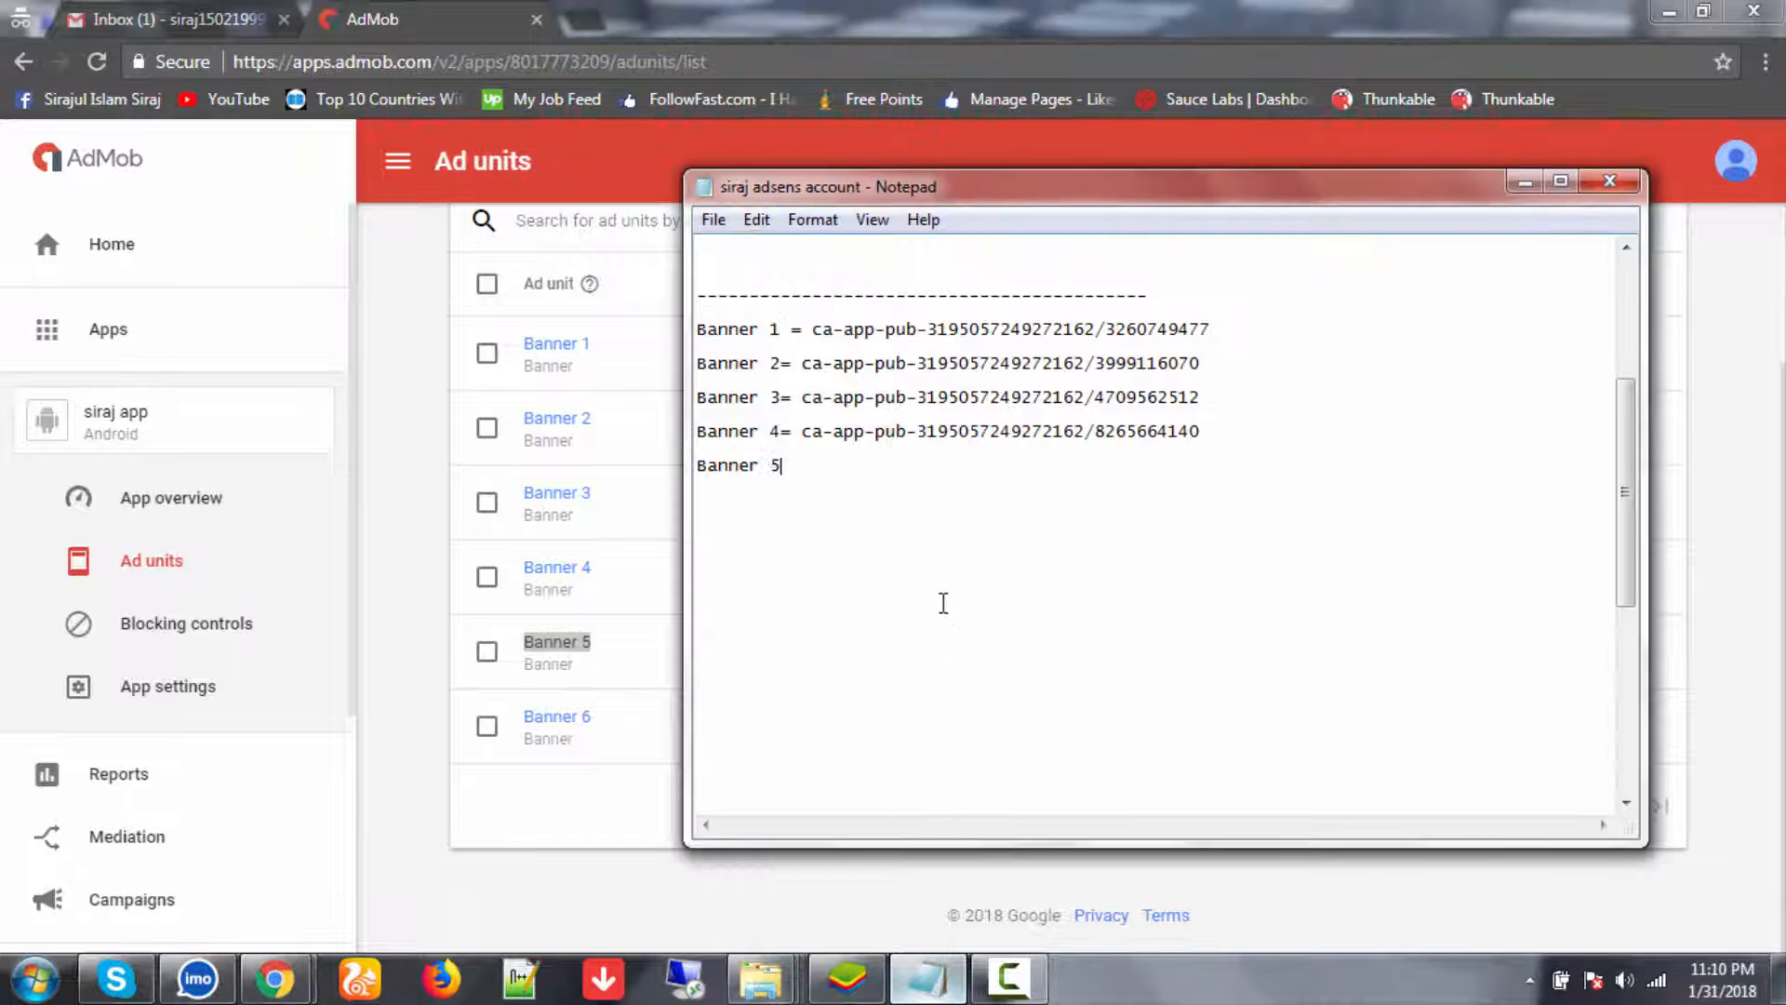
click(394, 668)
click(768, 656)
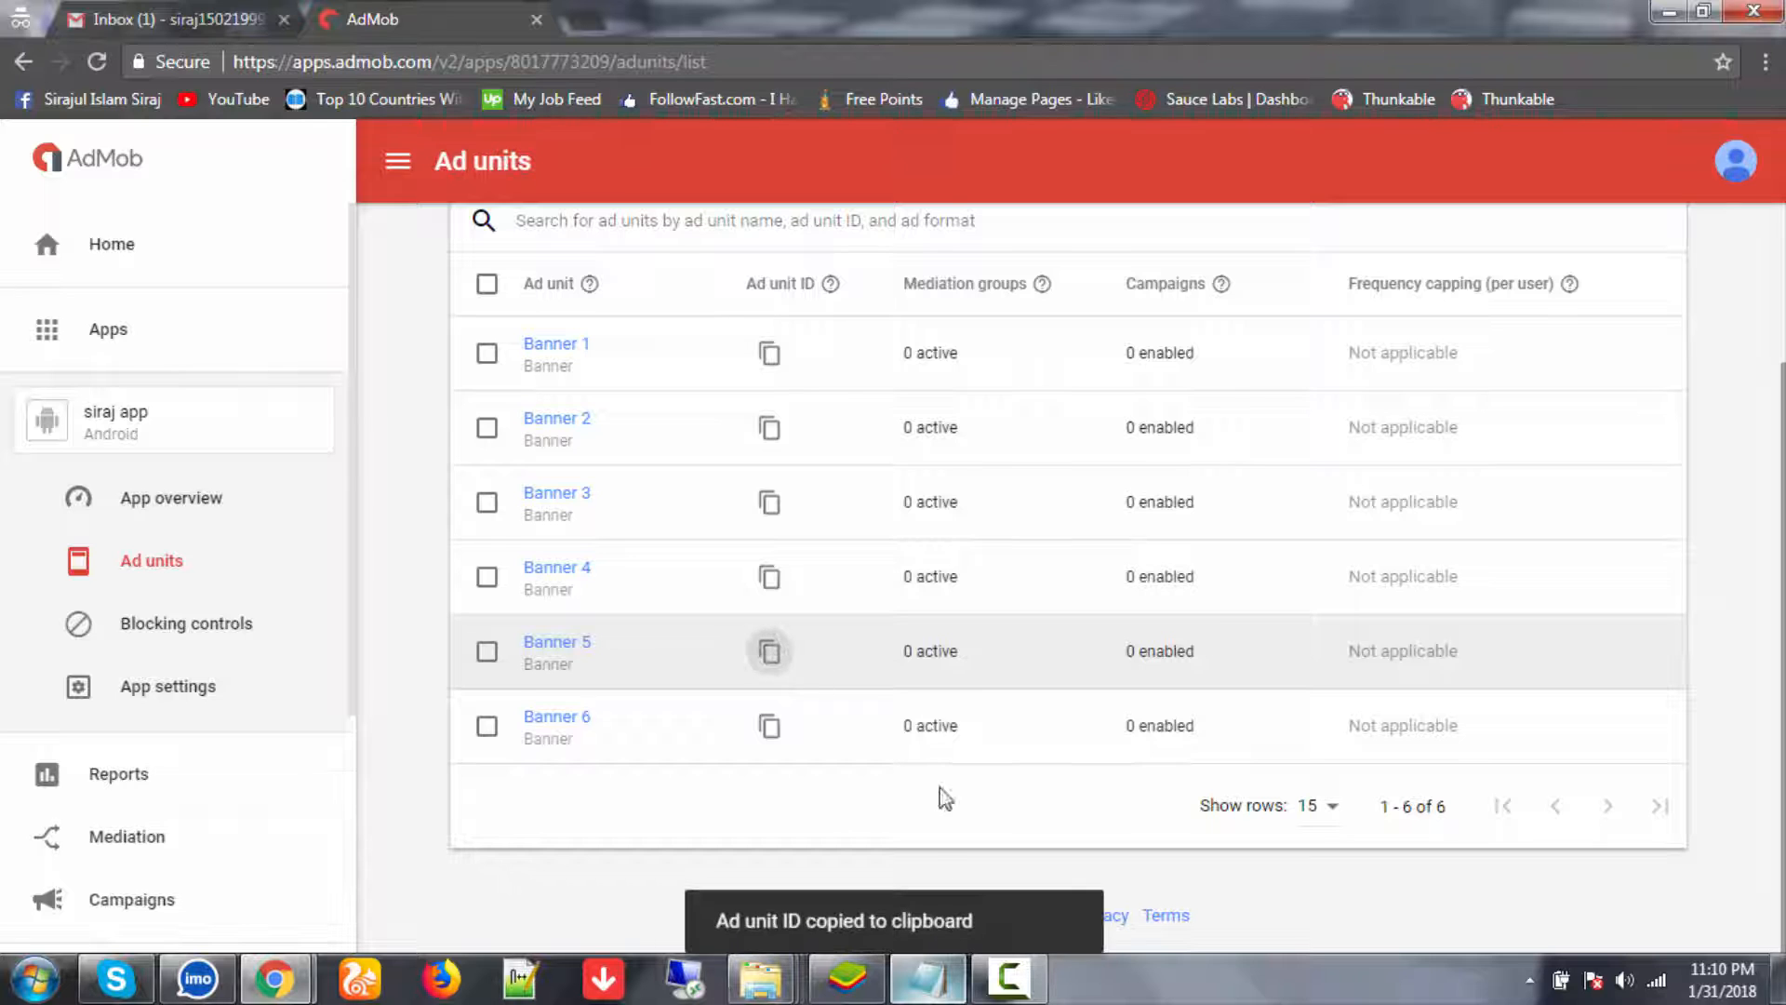
click(928, 979)
key(ctrl+v)
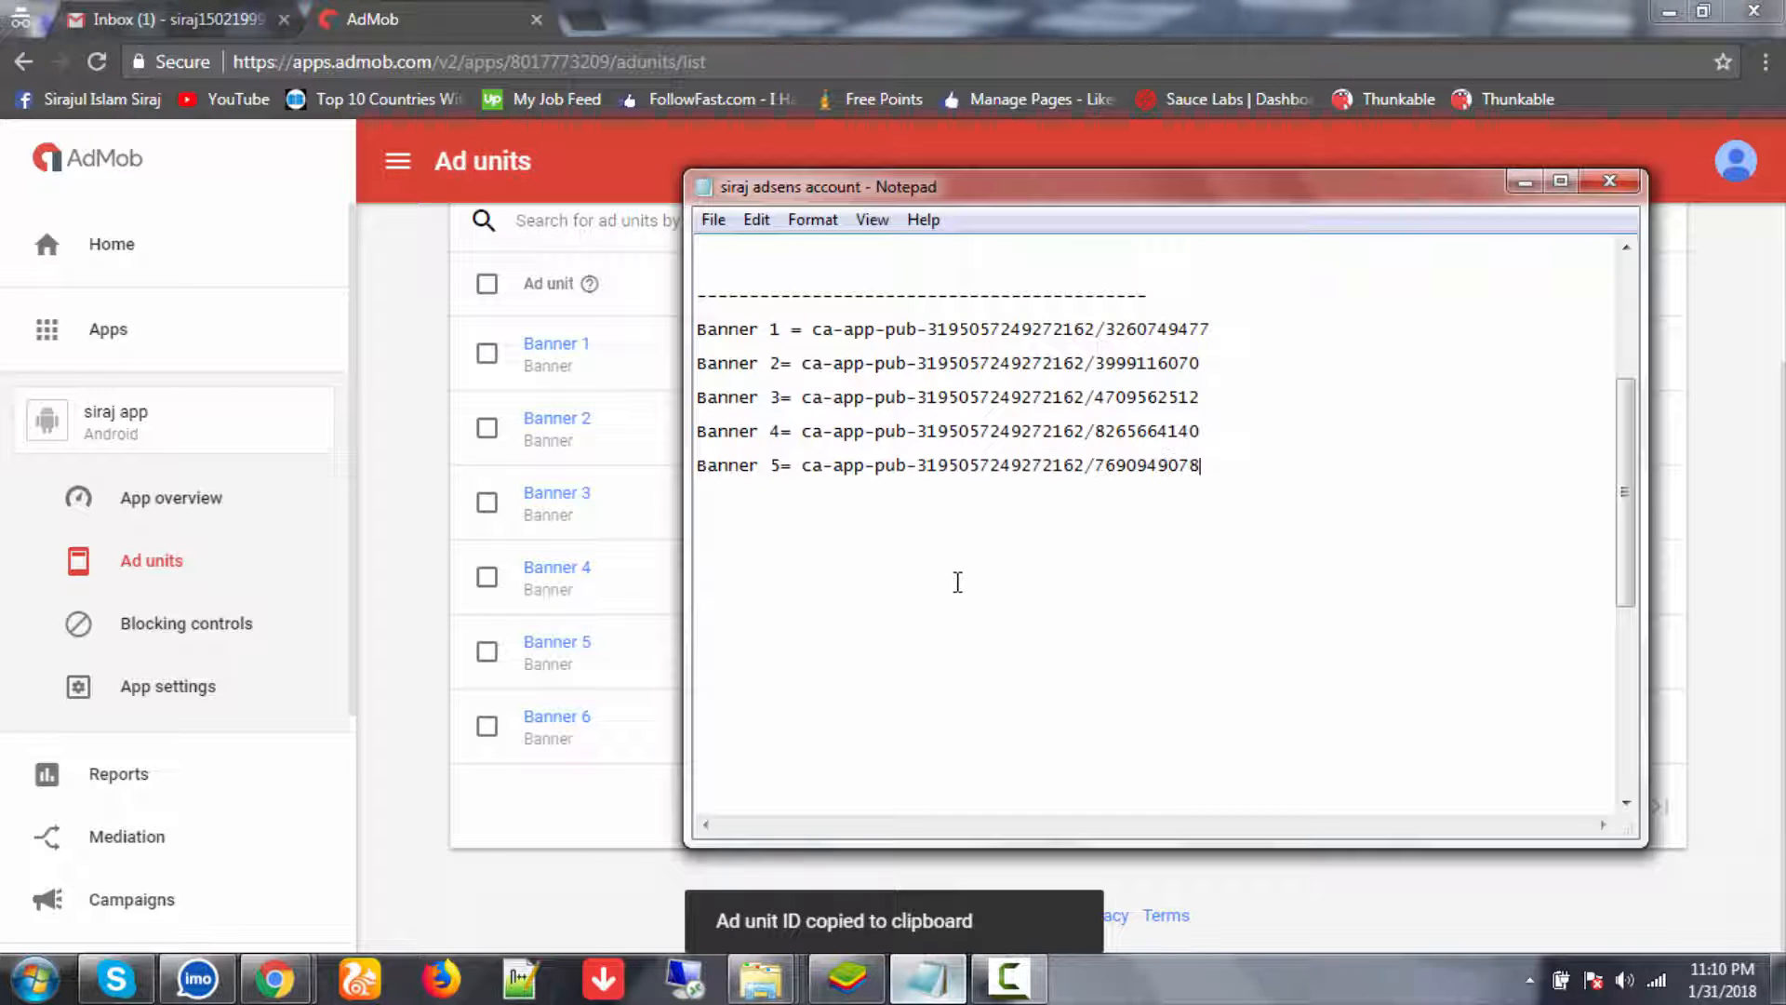
key(Return)
- Add Banner 6 with its ad unit ID, then a dashed separator line
click(422, 712)
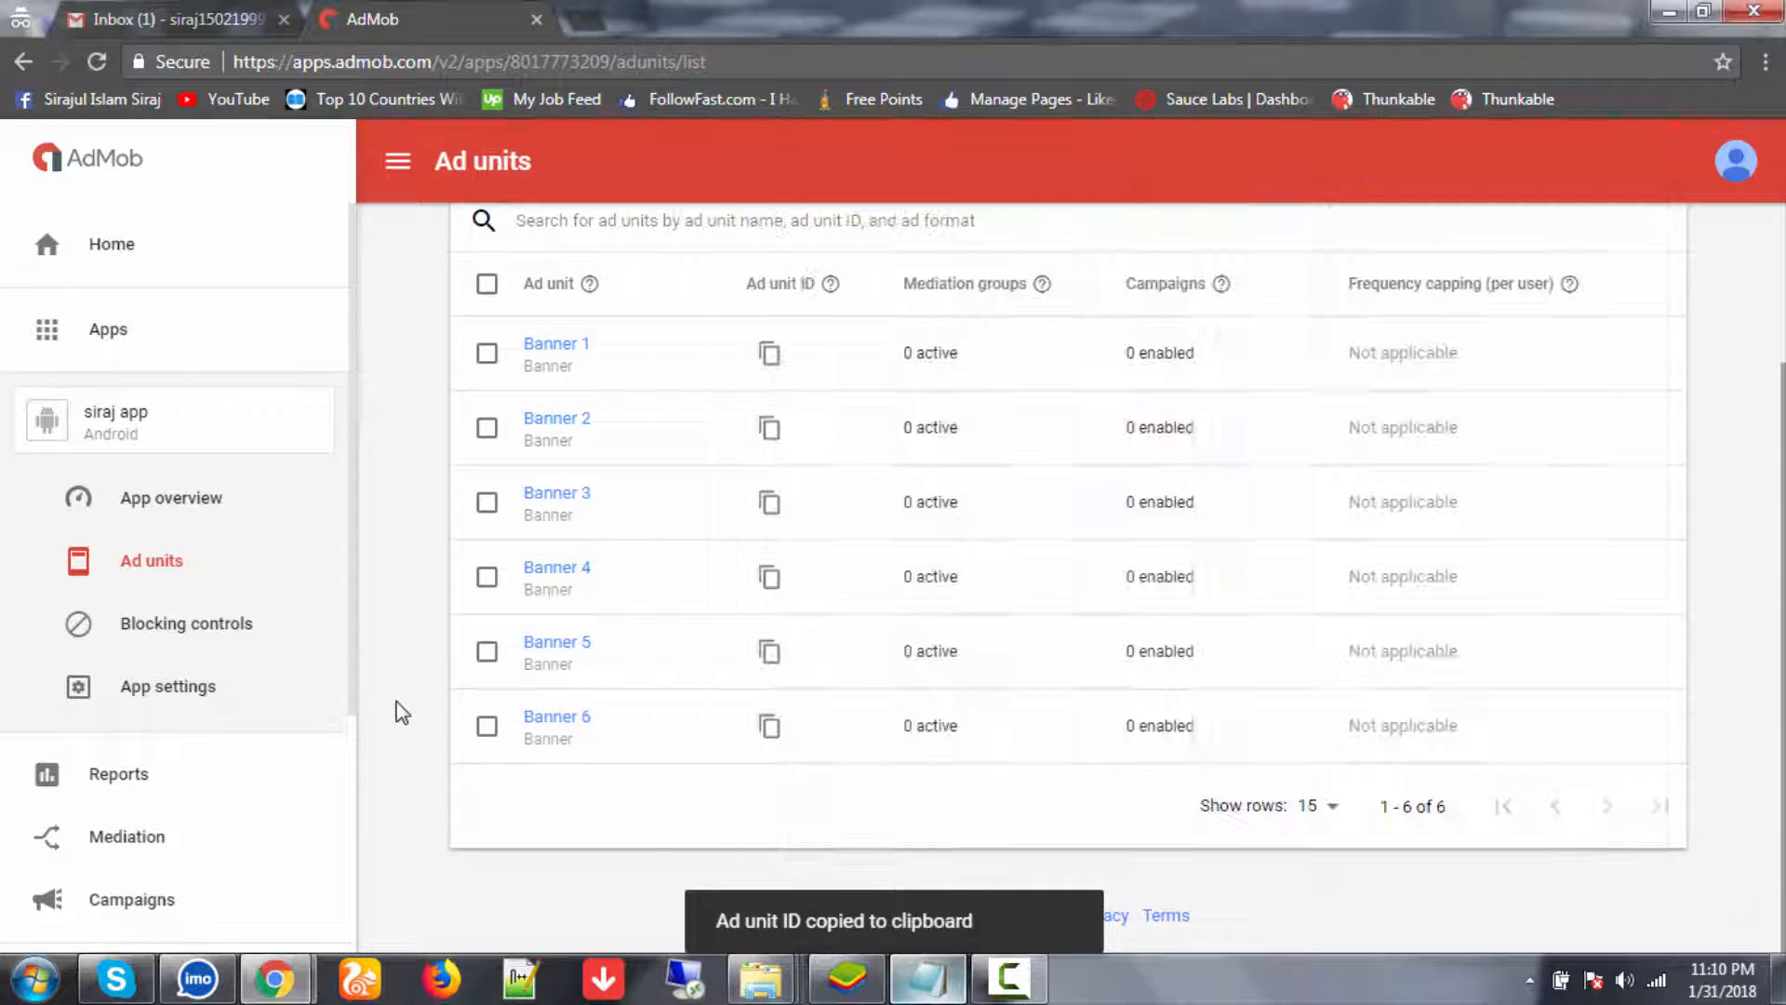
drag(516, 714, 634, 735)
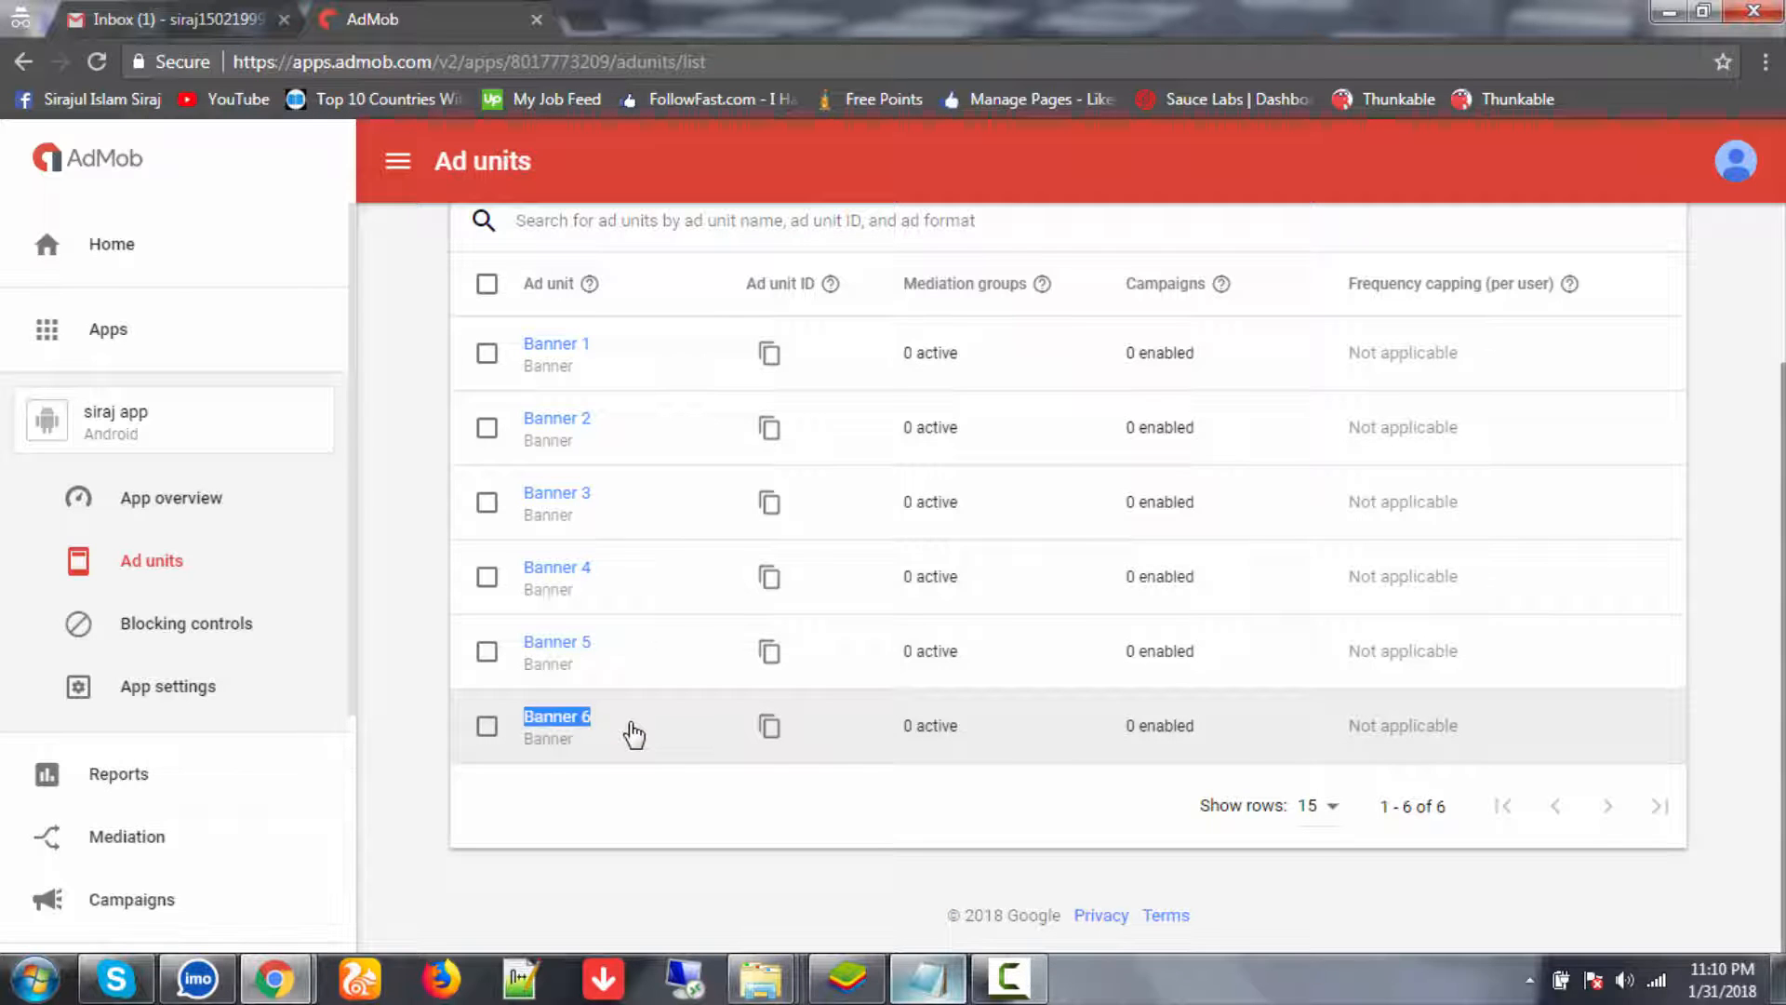
click(927, 977)
key(ctrl+v)
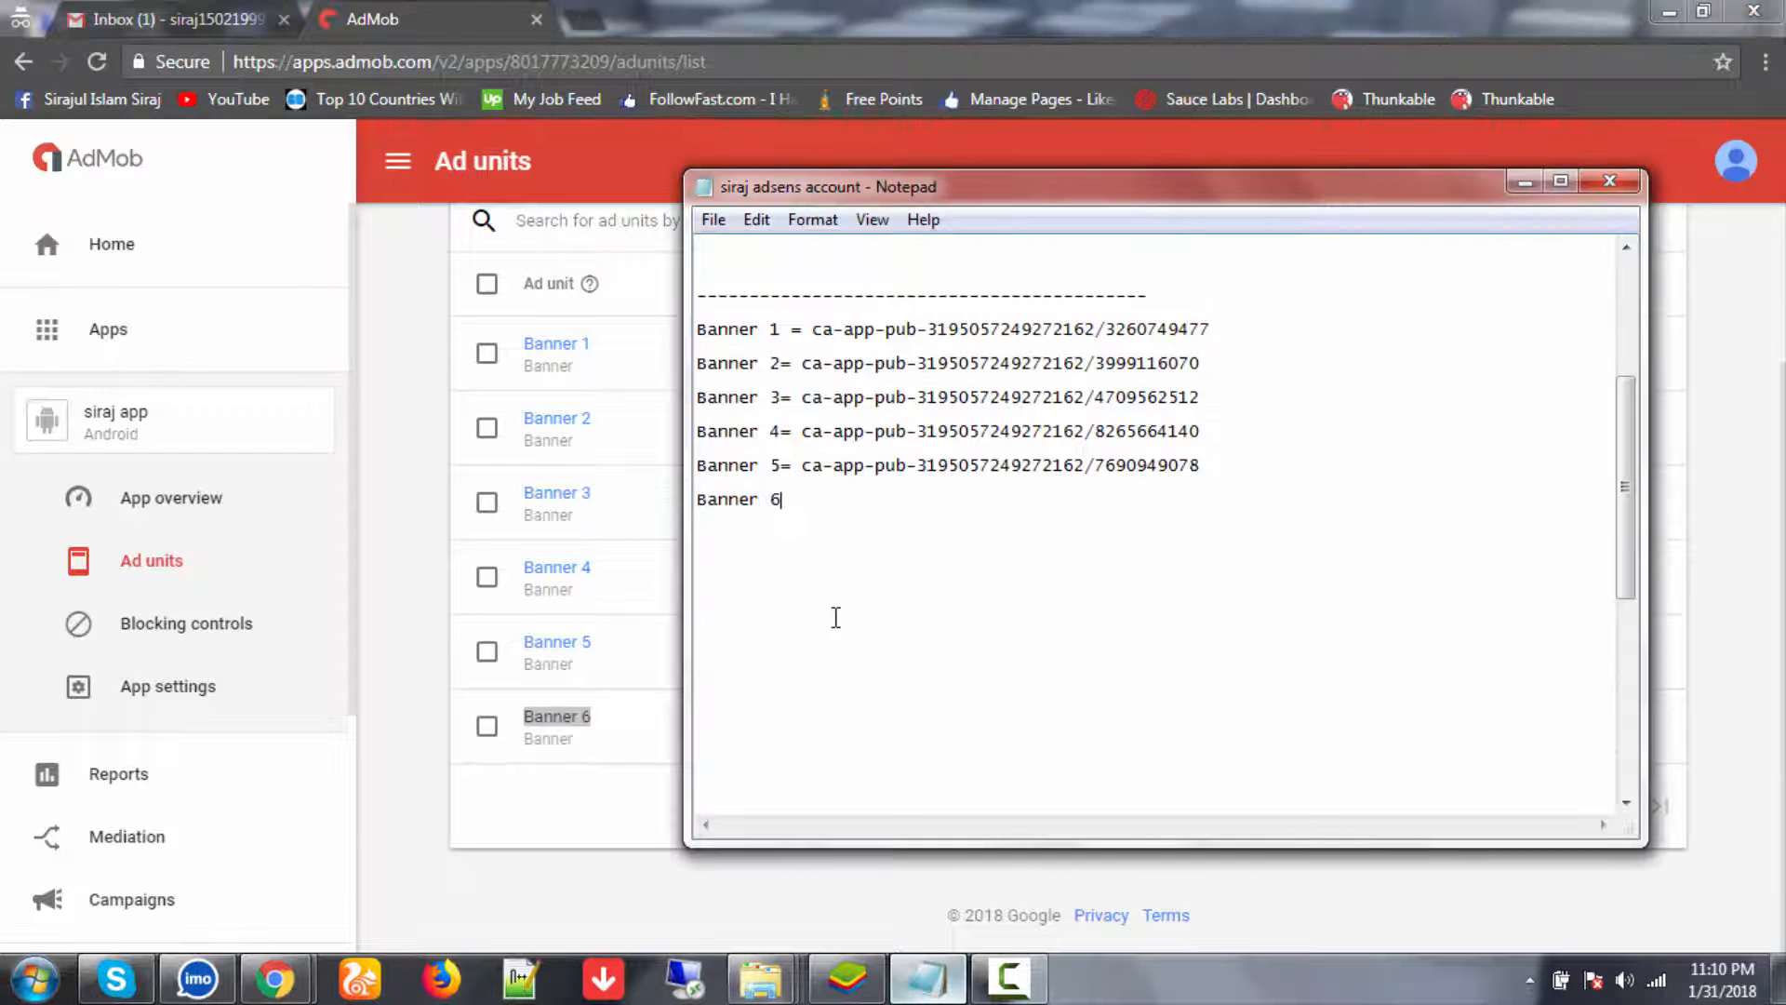
click(366, 767)
click(769, 725)
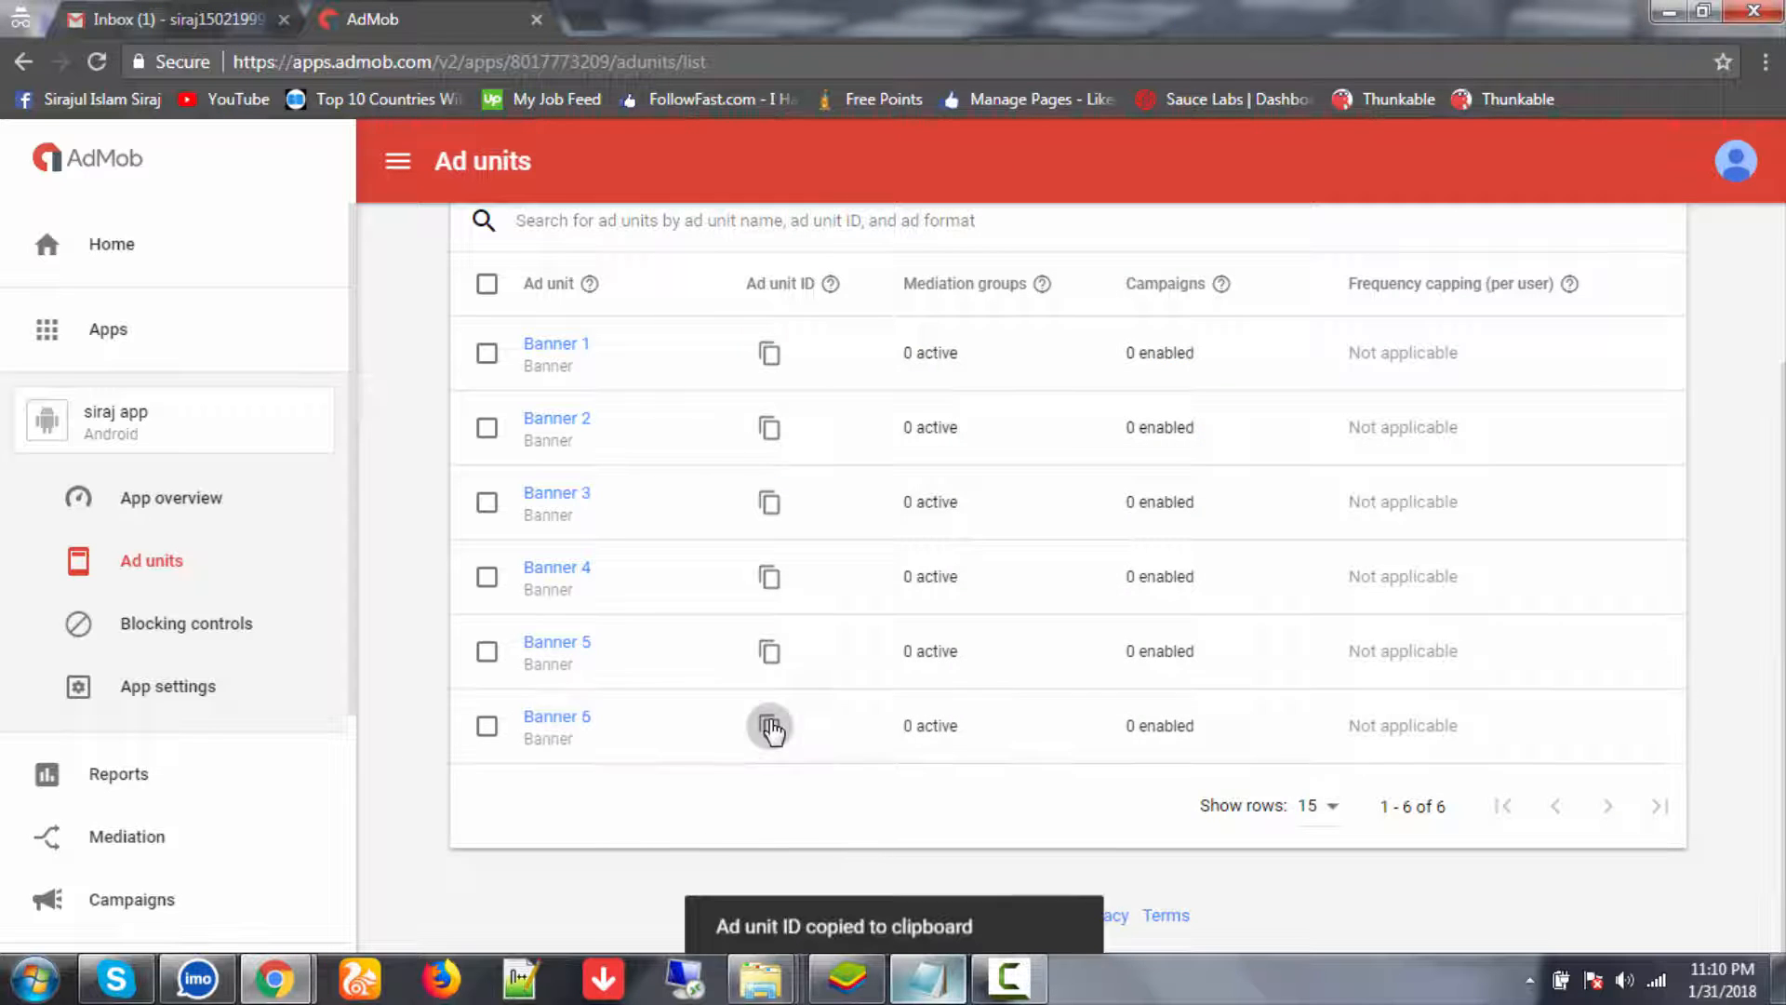
click(930, 979)
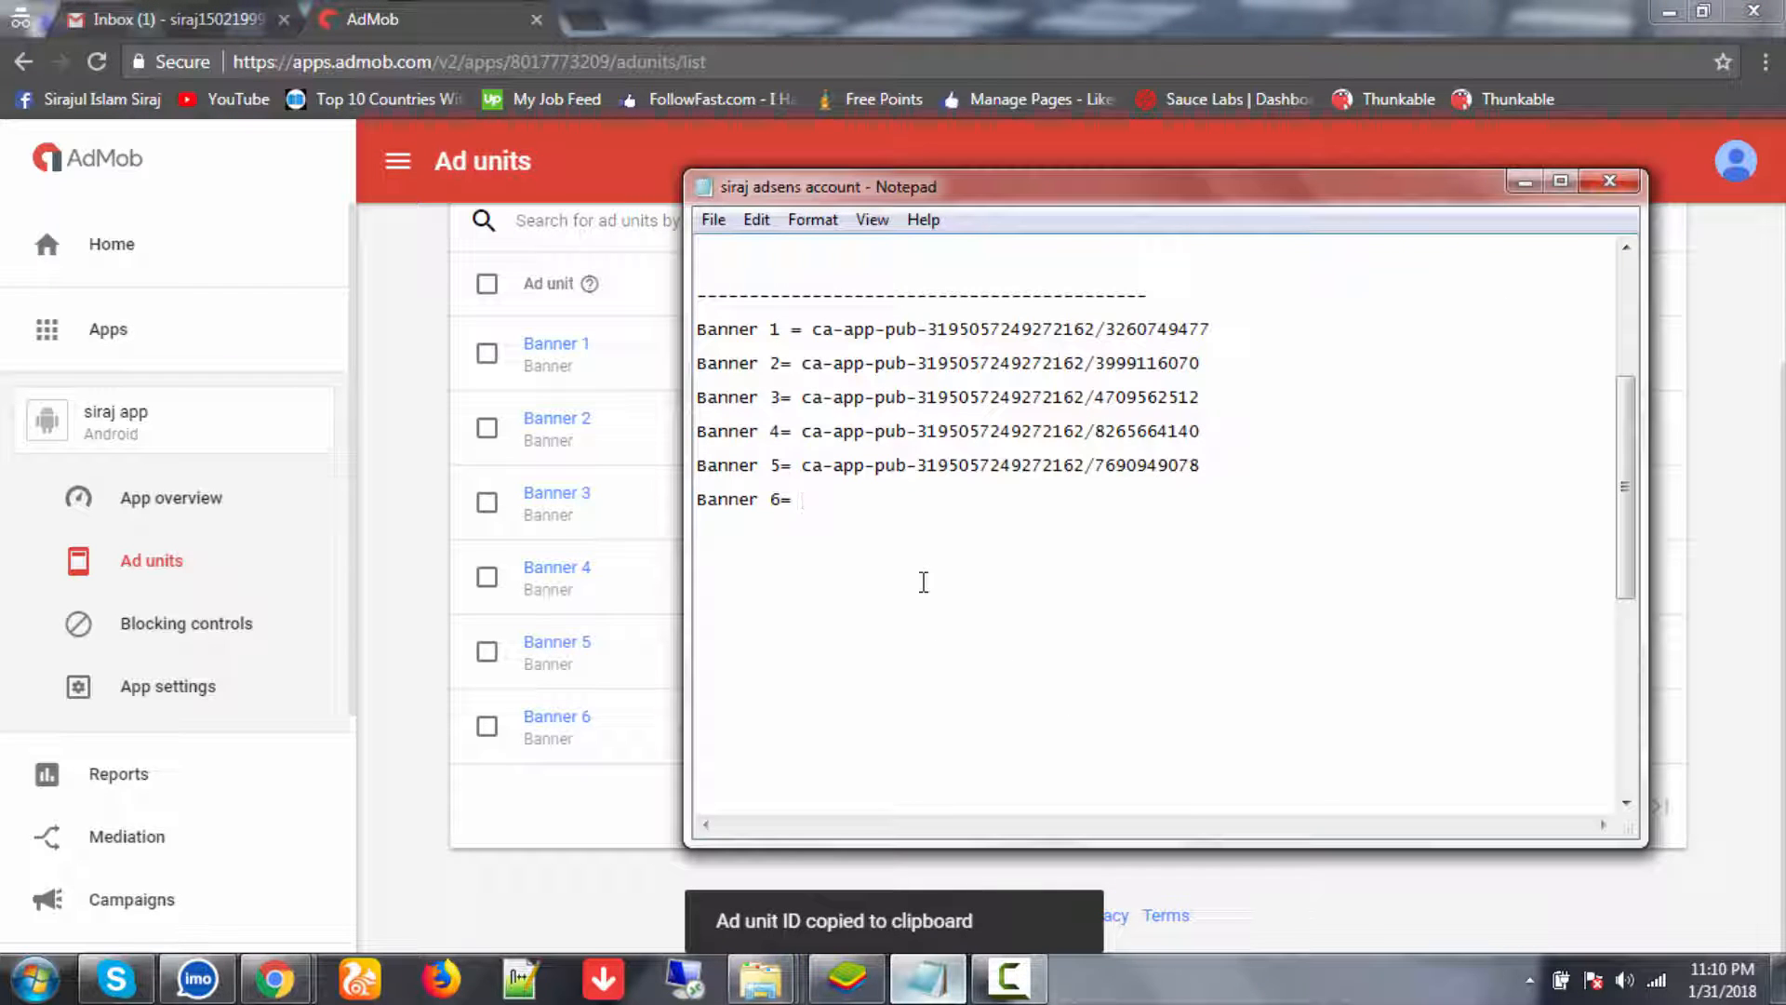
key(ctrl+v)
key(Return)
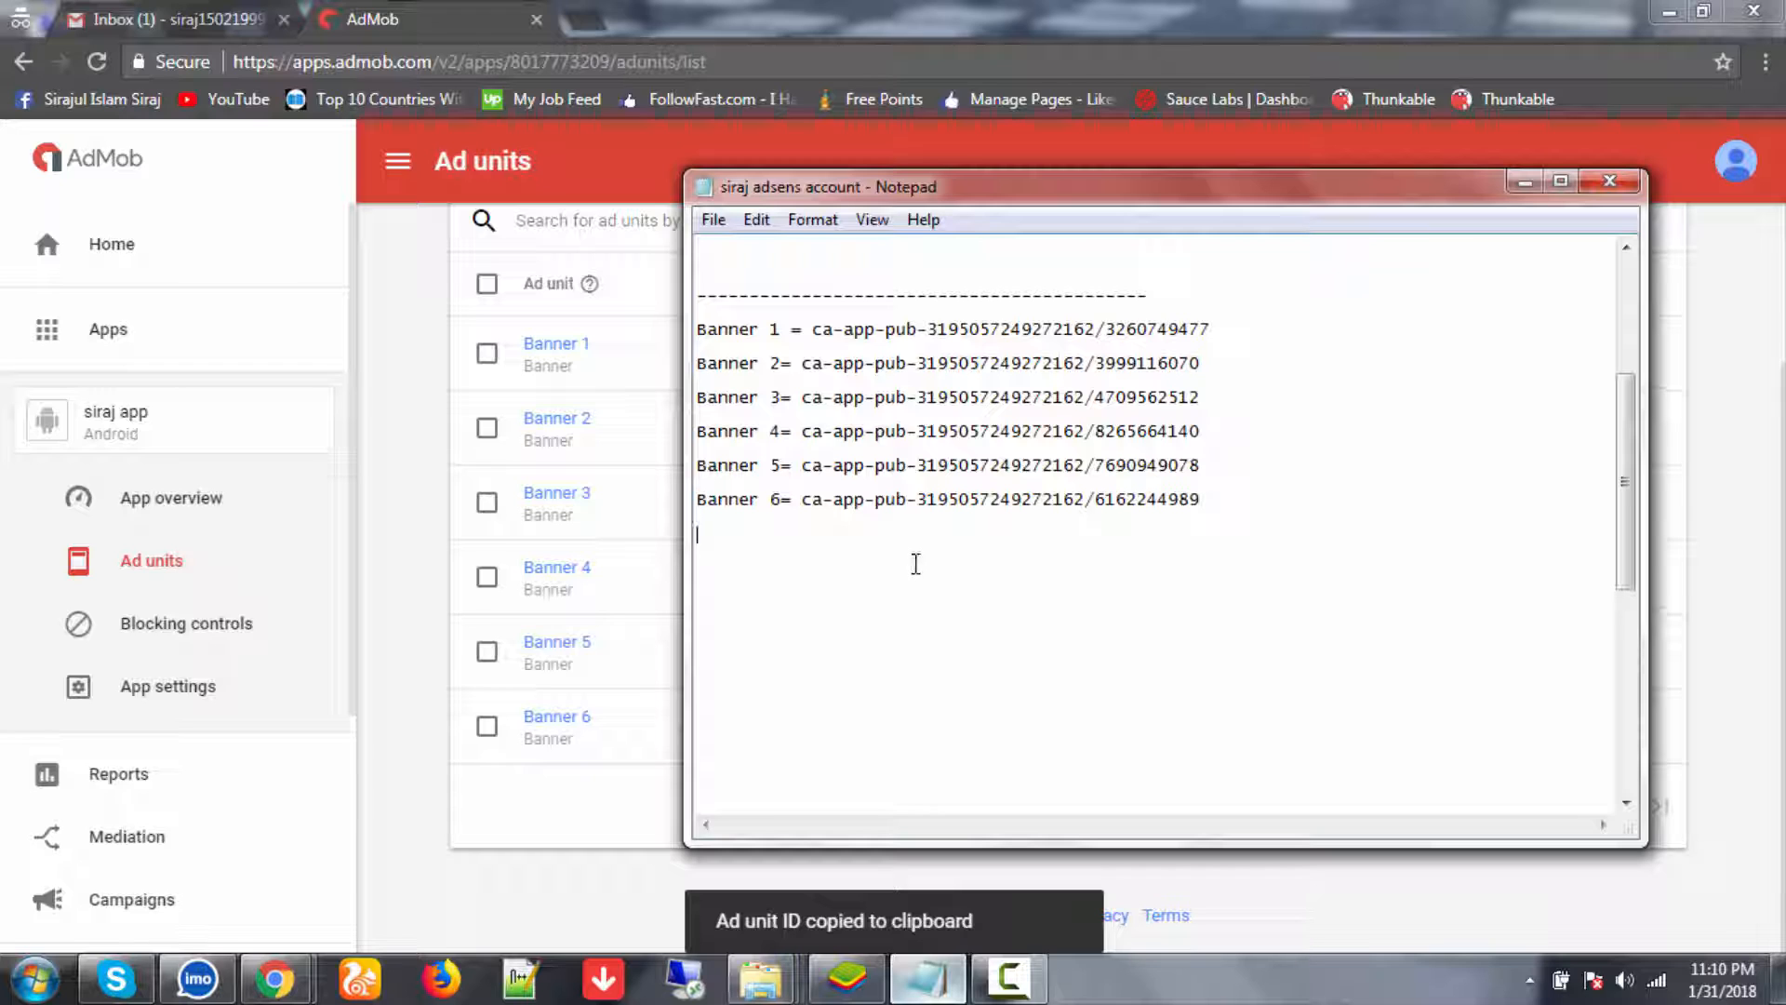
text(------------------------------------)
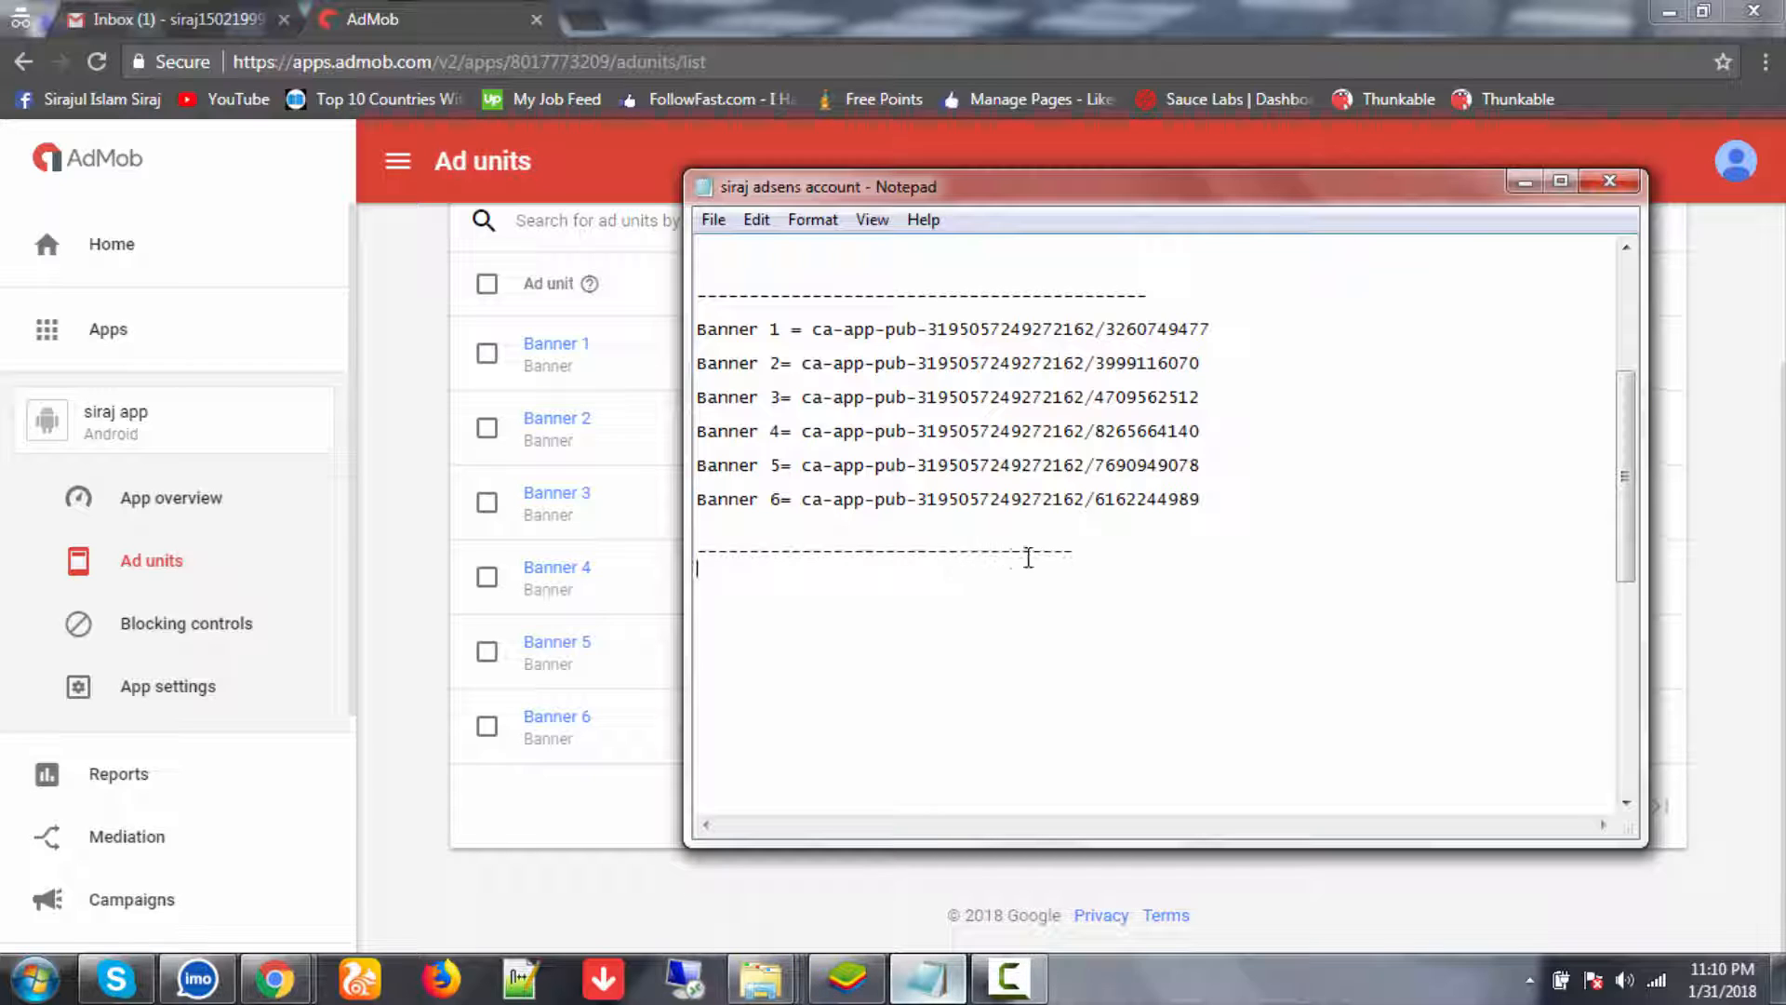
- Insert an empty line above the closing dashed separator, below Banner 6's ID
key(Return)
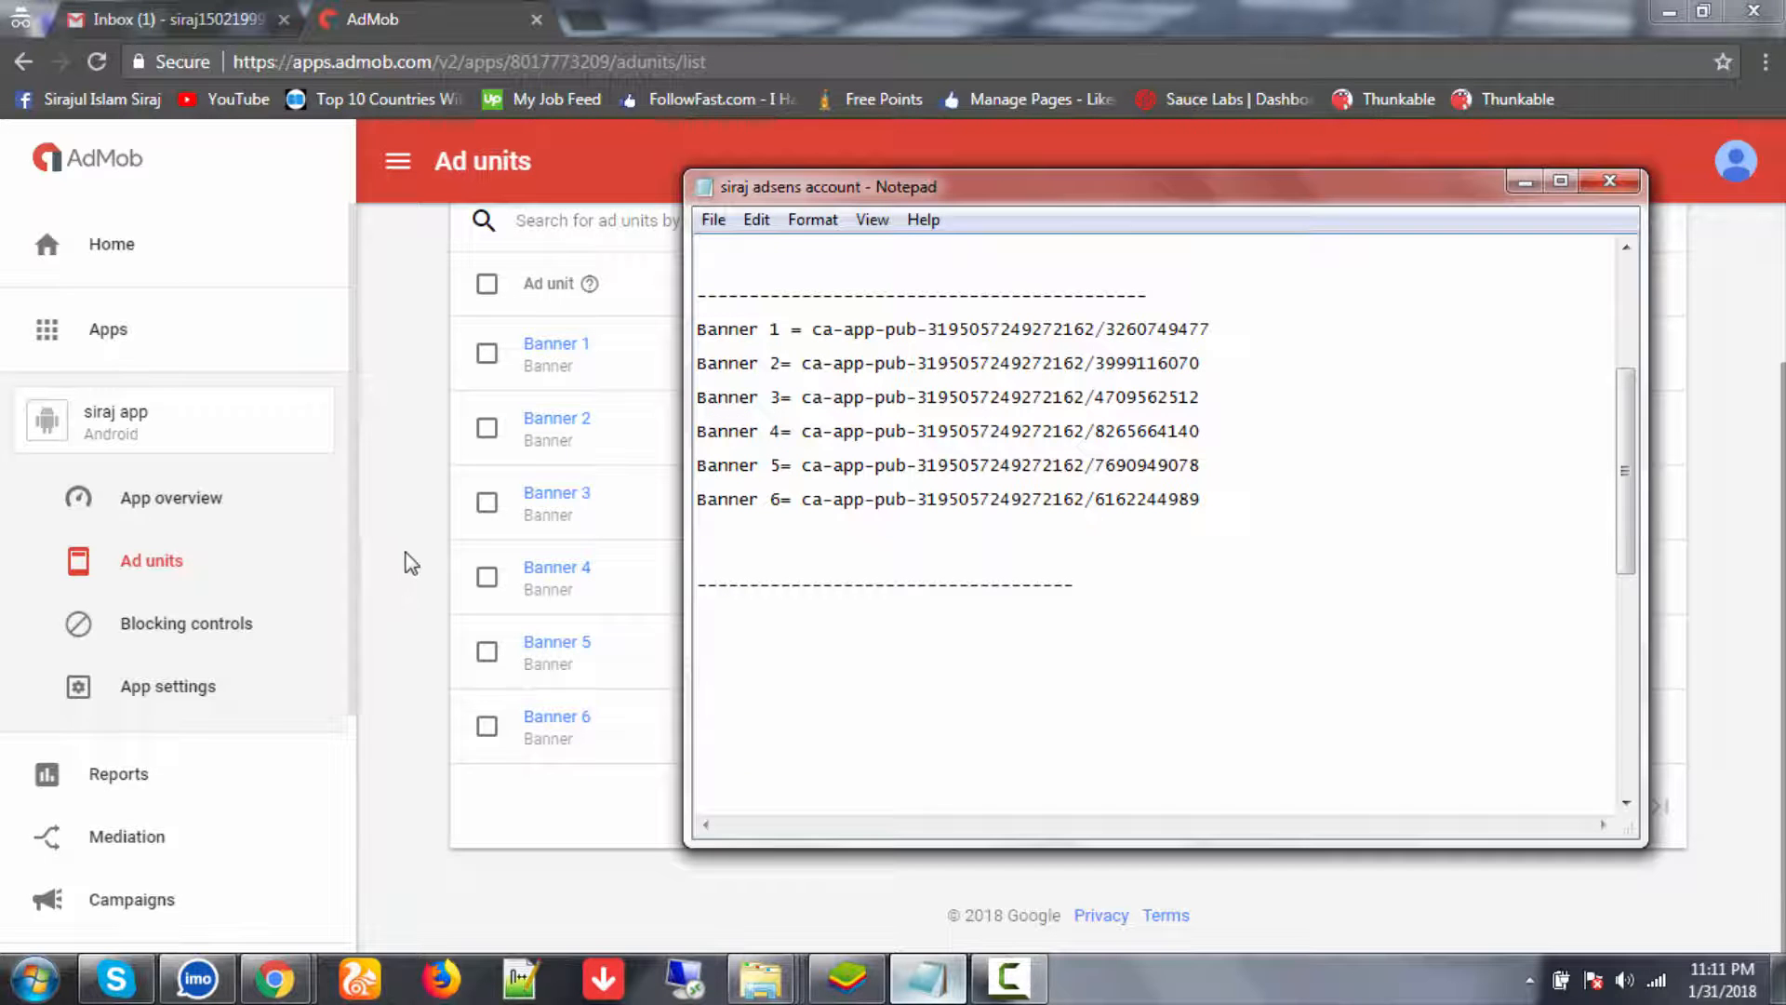
- Create an interstitial ad unit named 'Interstitial' in AdMob
click(408, 563)
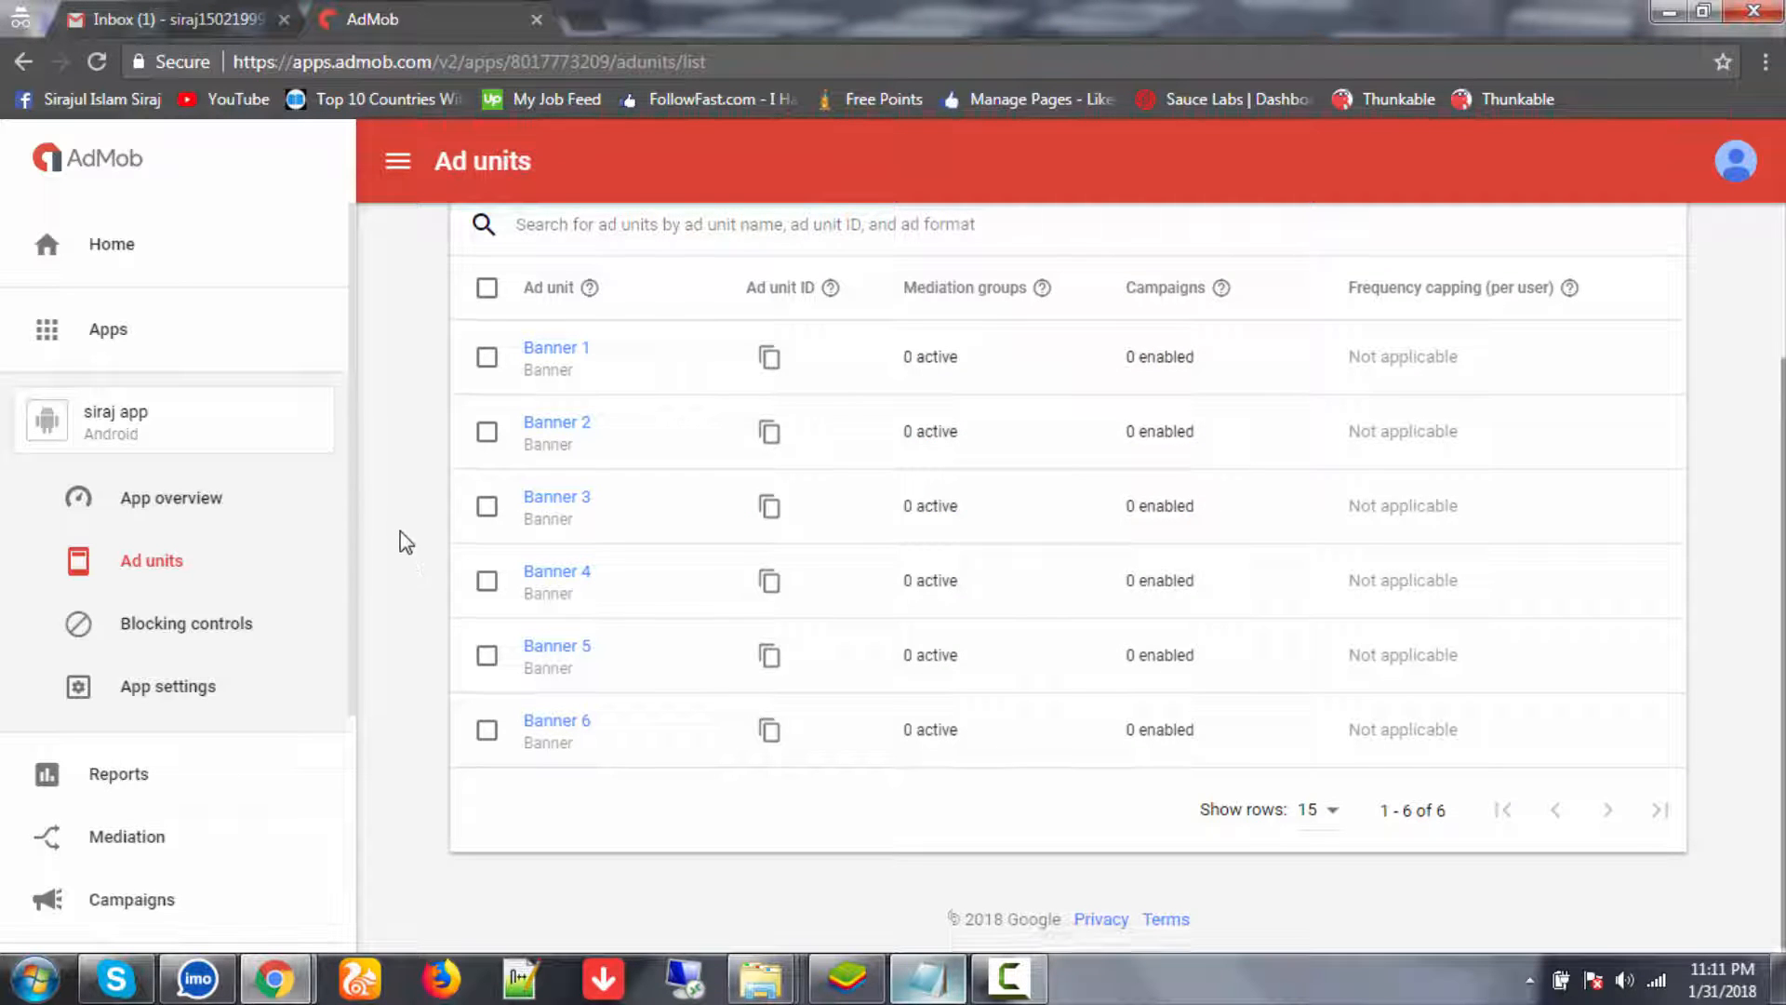
scroll(409, 535, up, 2)
scroll(410, 507, down, 2)
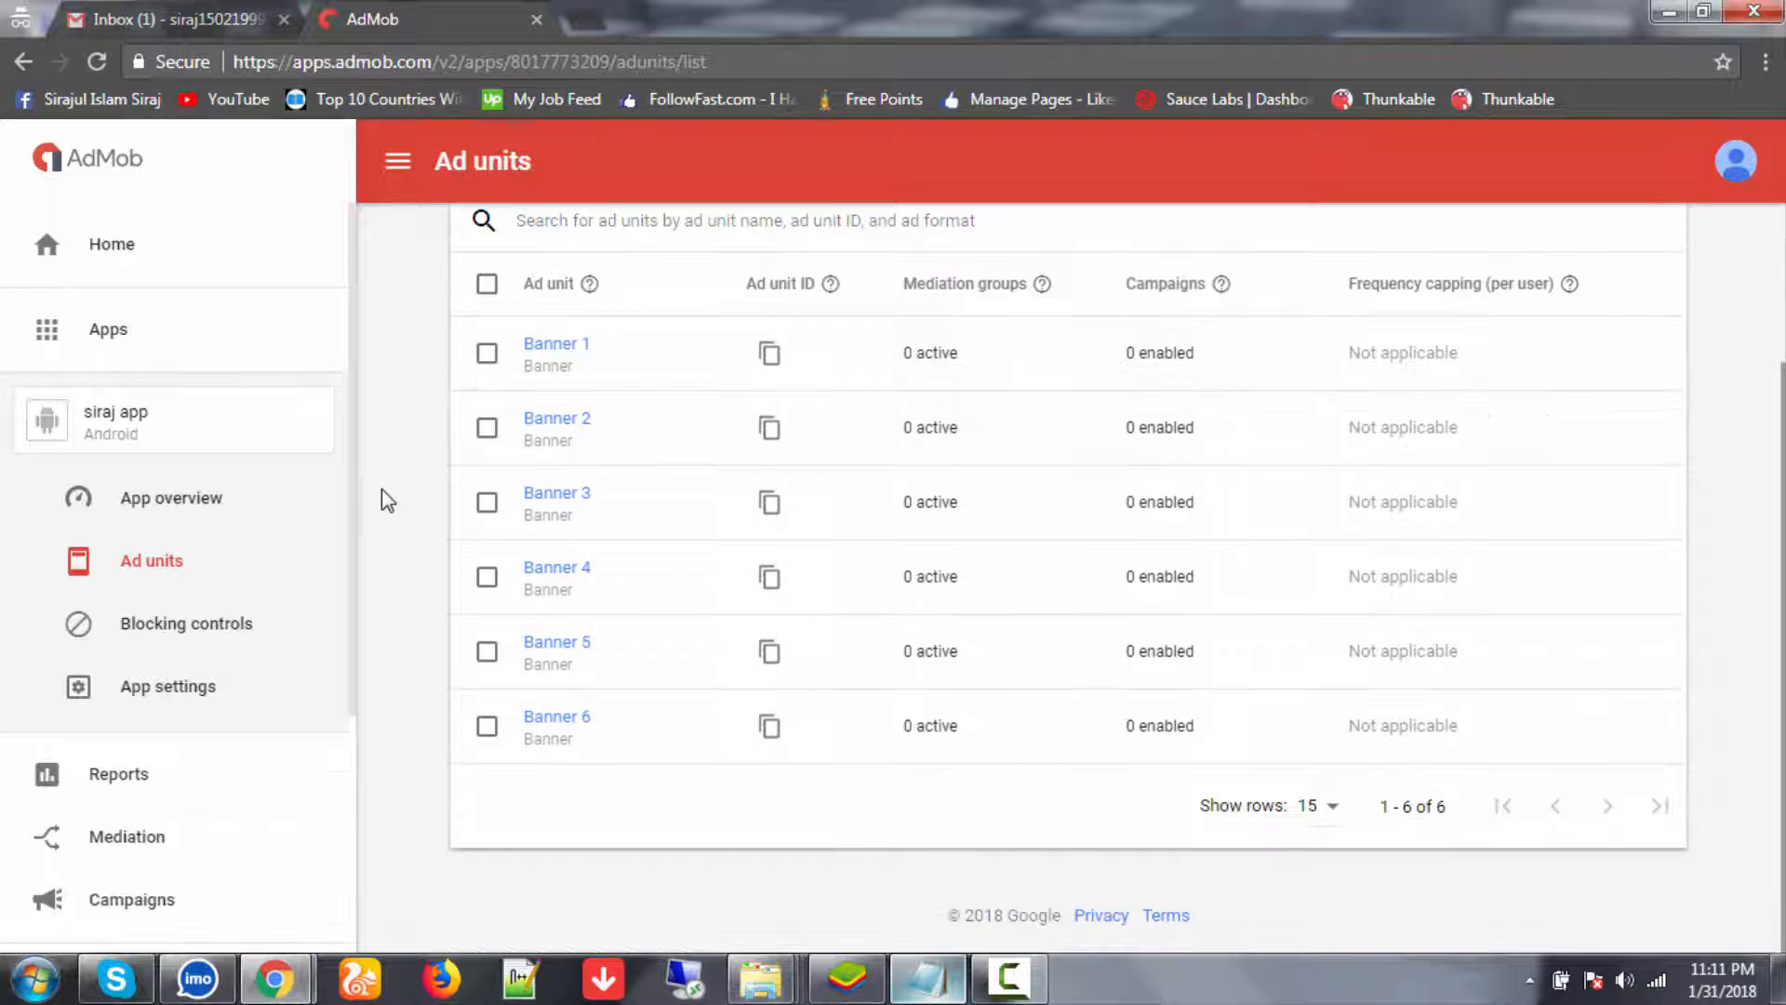
scroll(413, 410, up, 3)
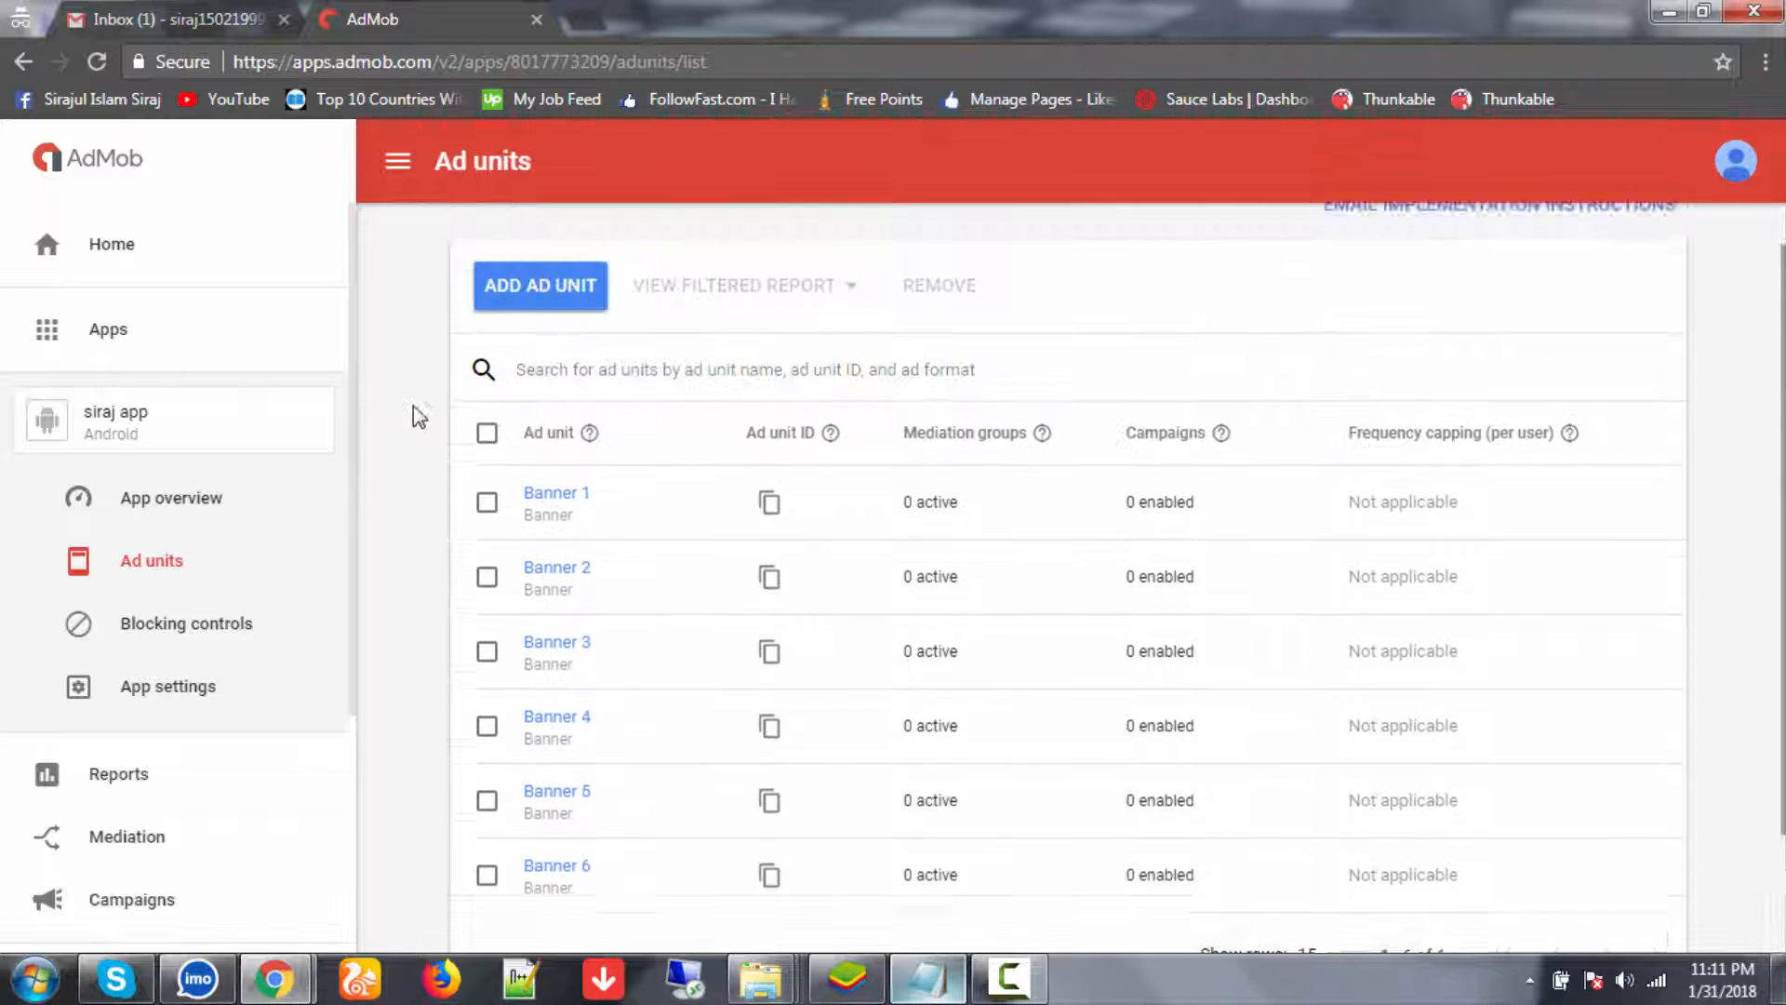
click(544, 354)
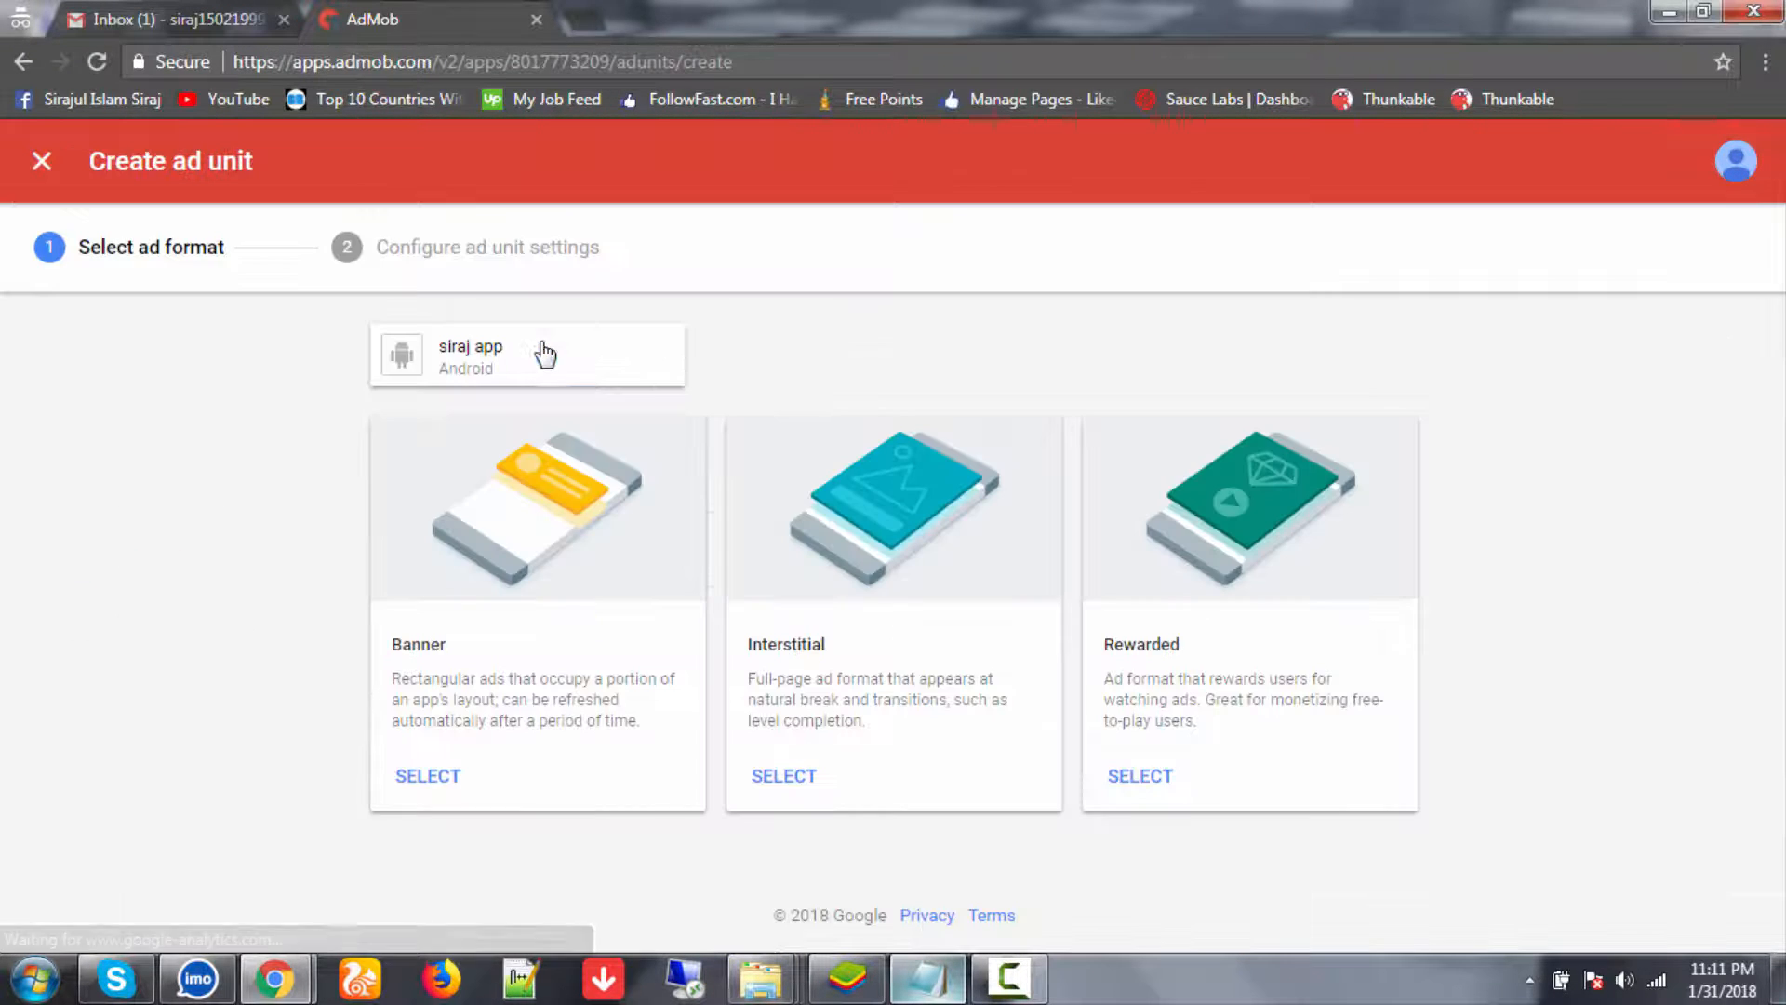
click(782, 778)
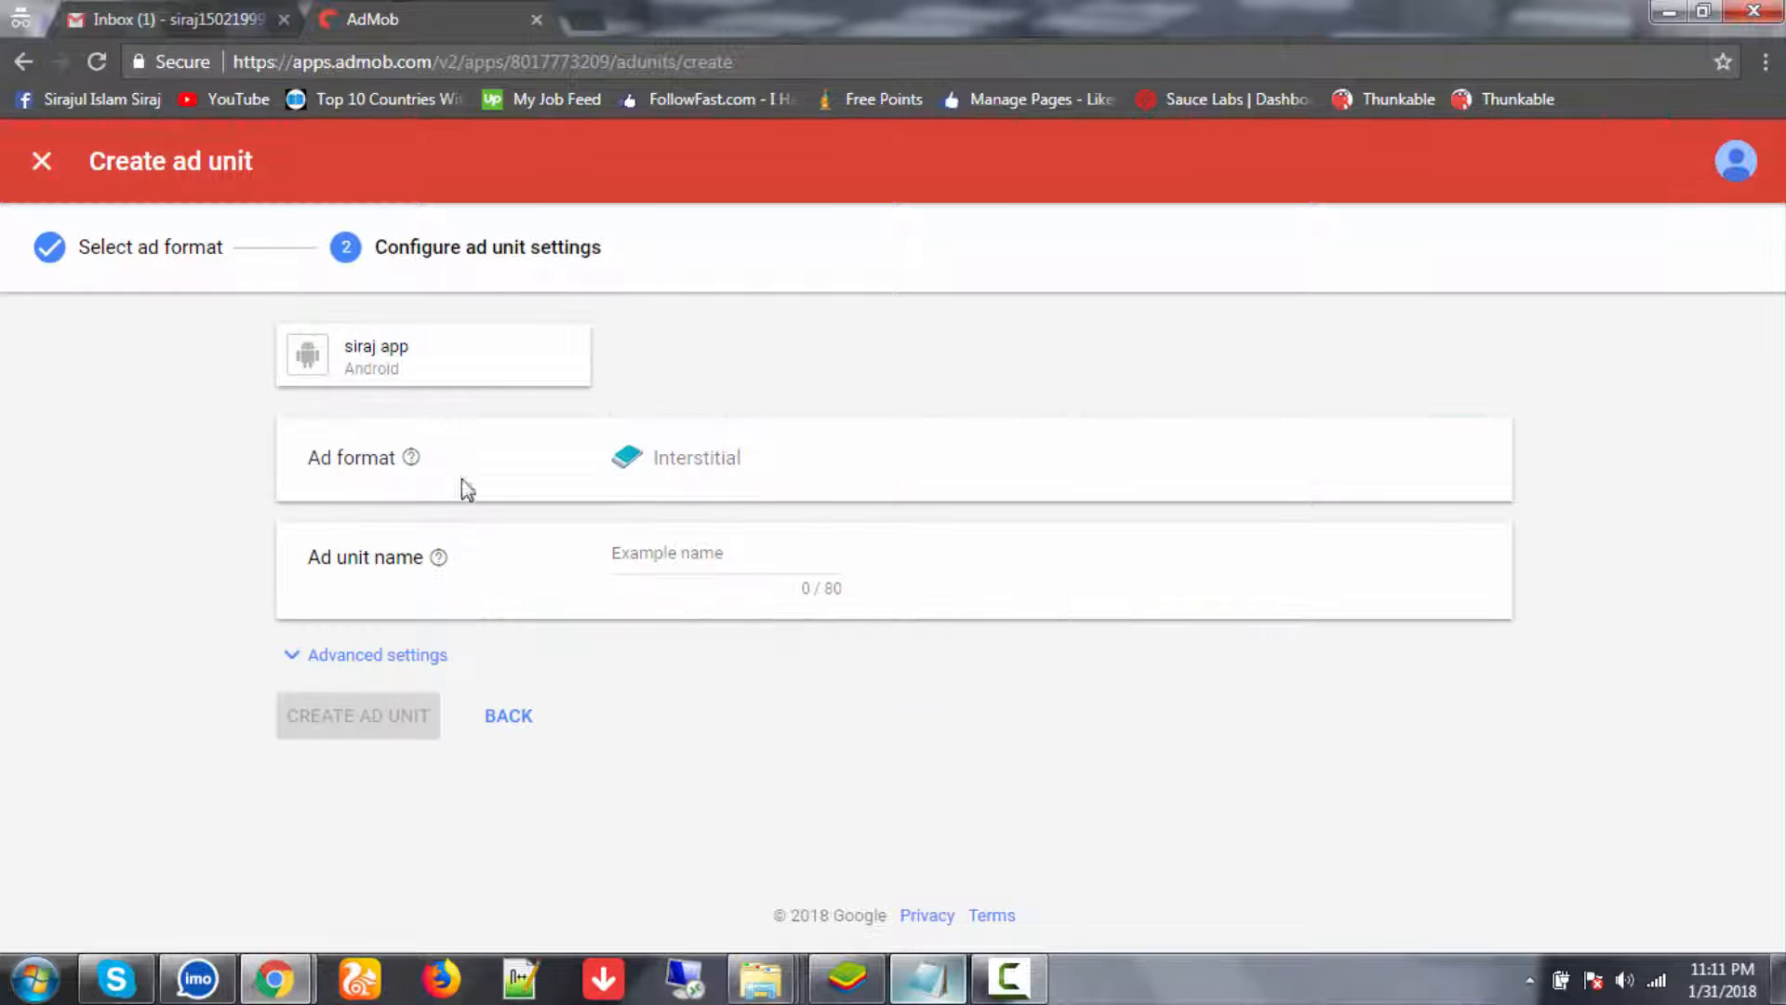
drag(658, 465, 763, 469)
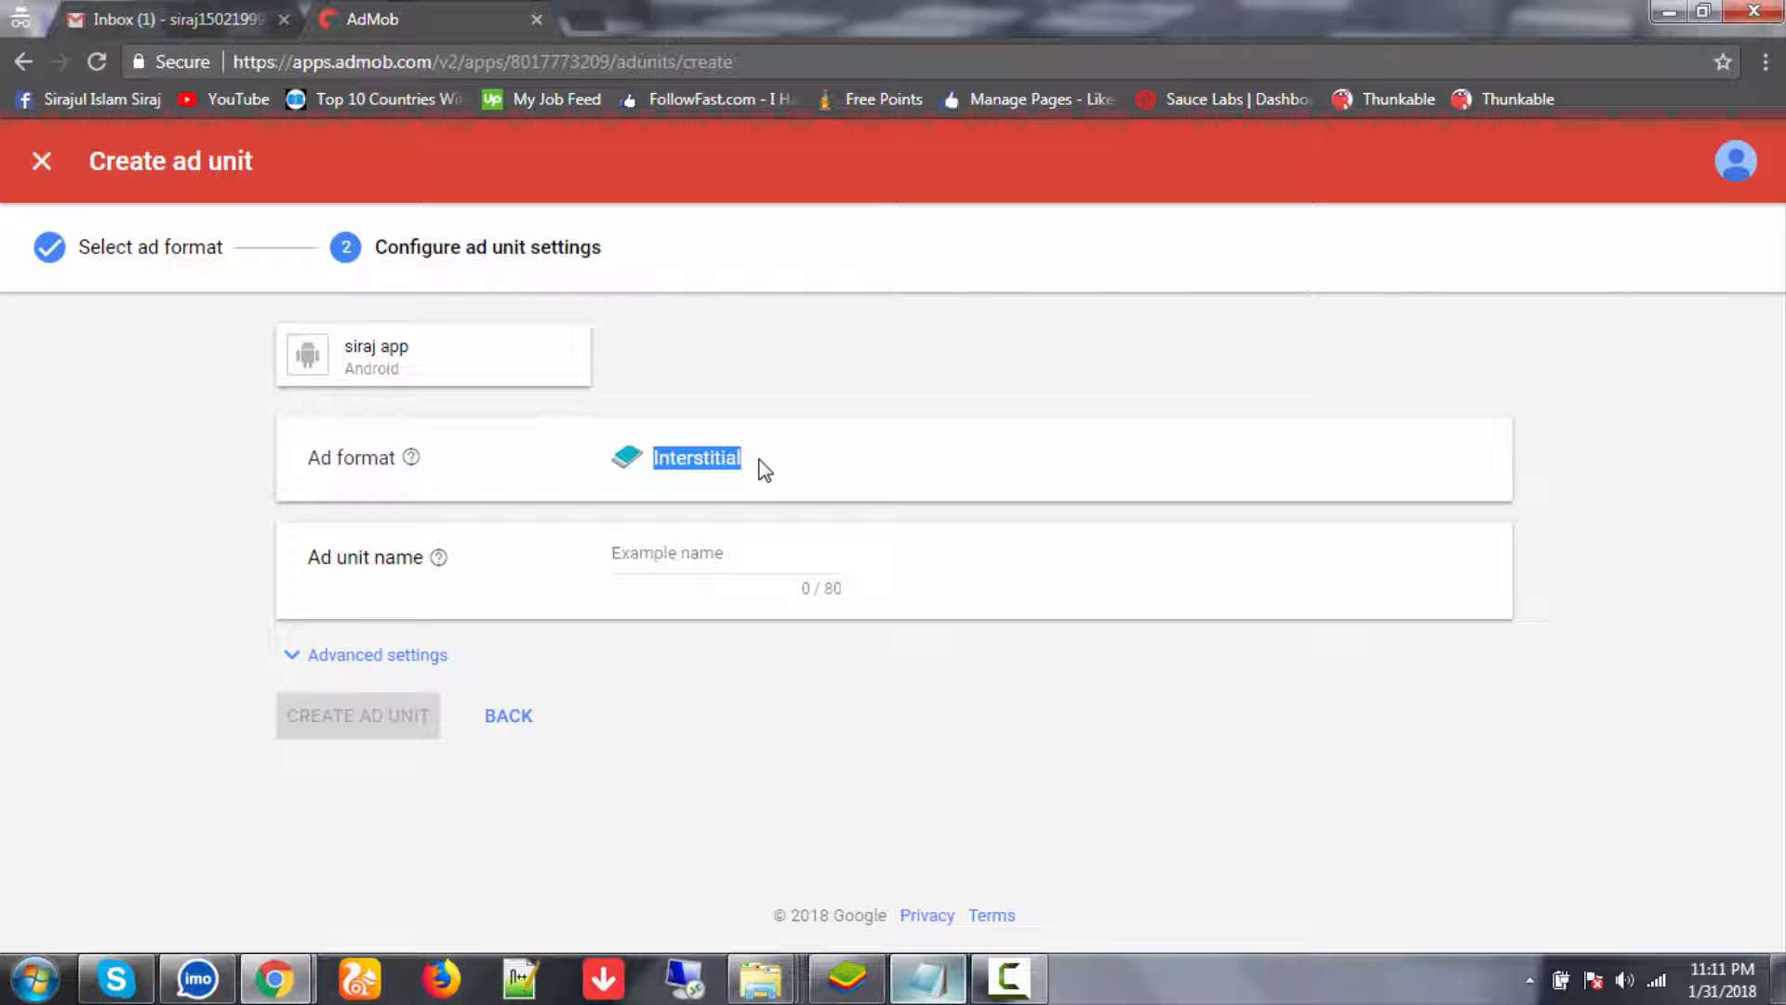
click(698, 558)
key(ctrl+v)
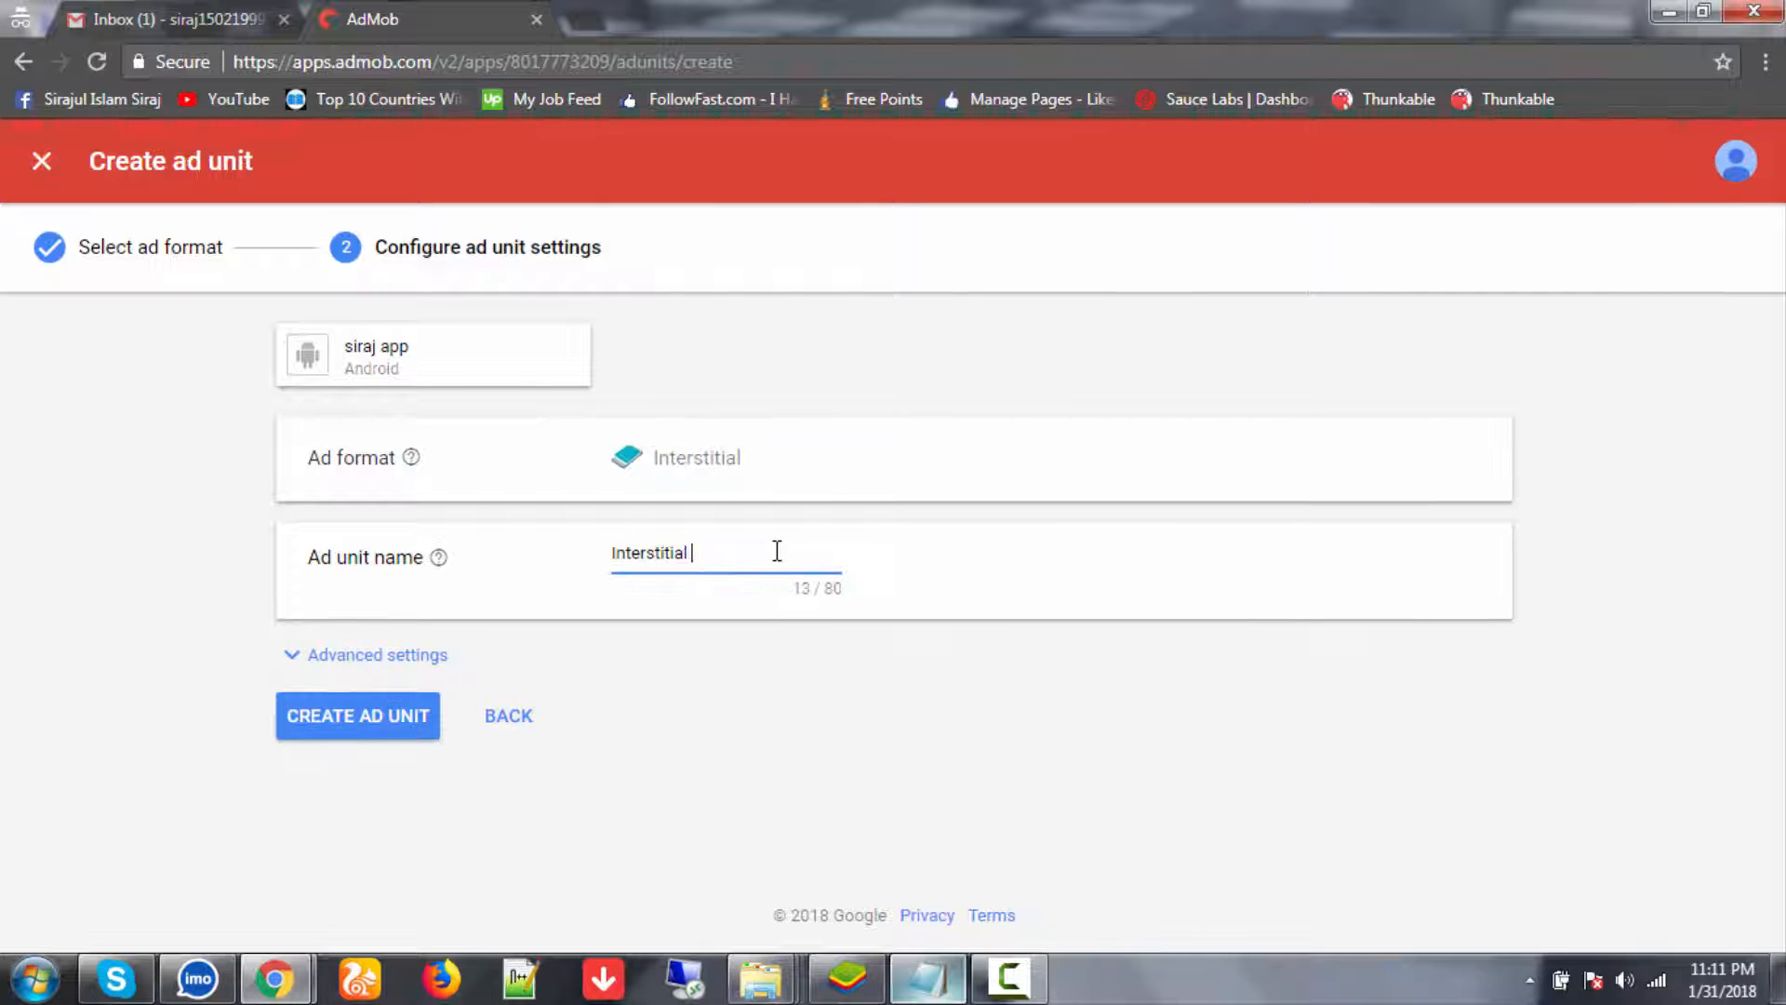
click(414, 716)
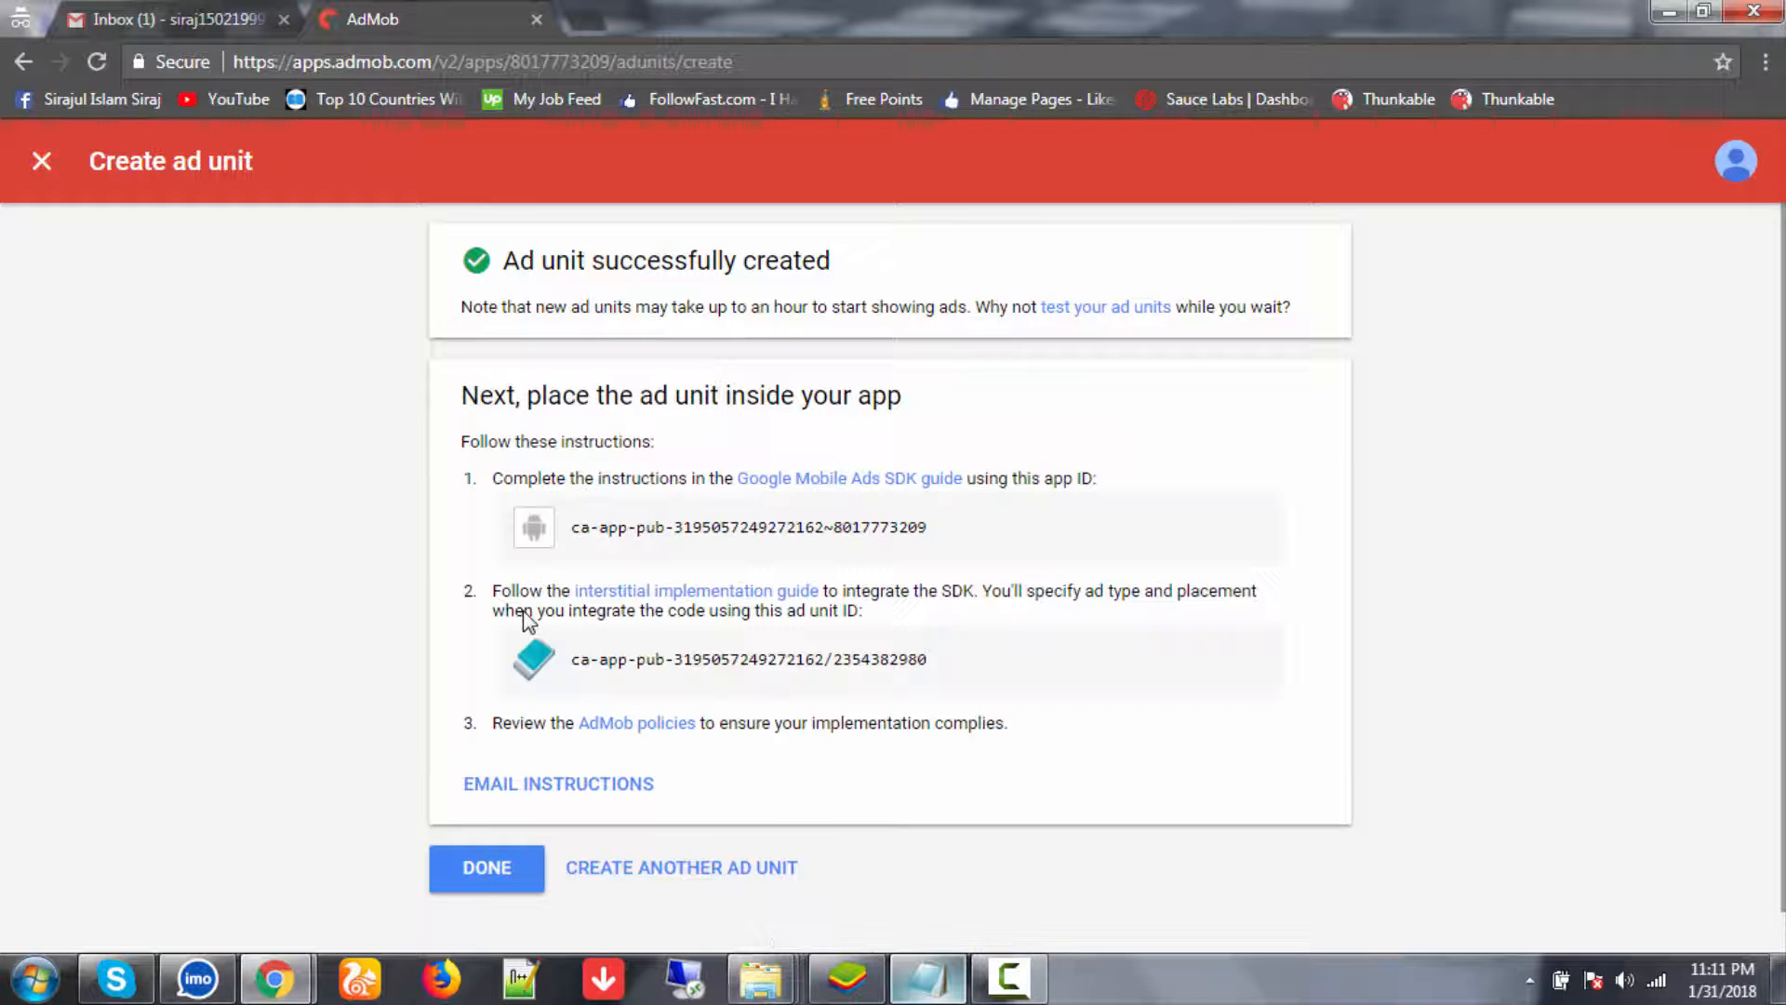
scroll(489, 819, down, 1)
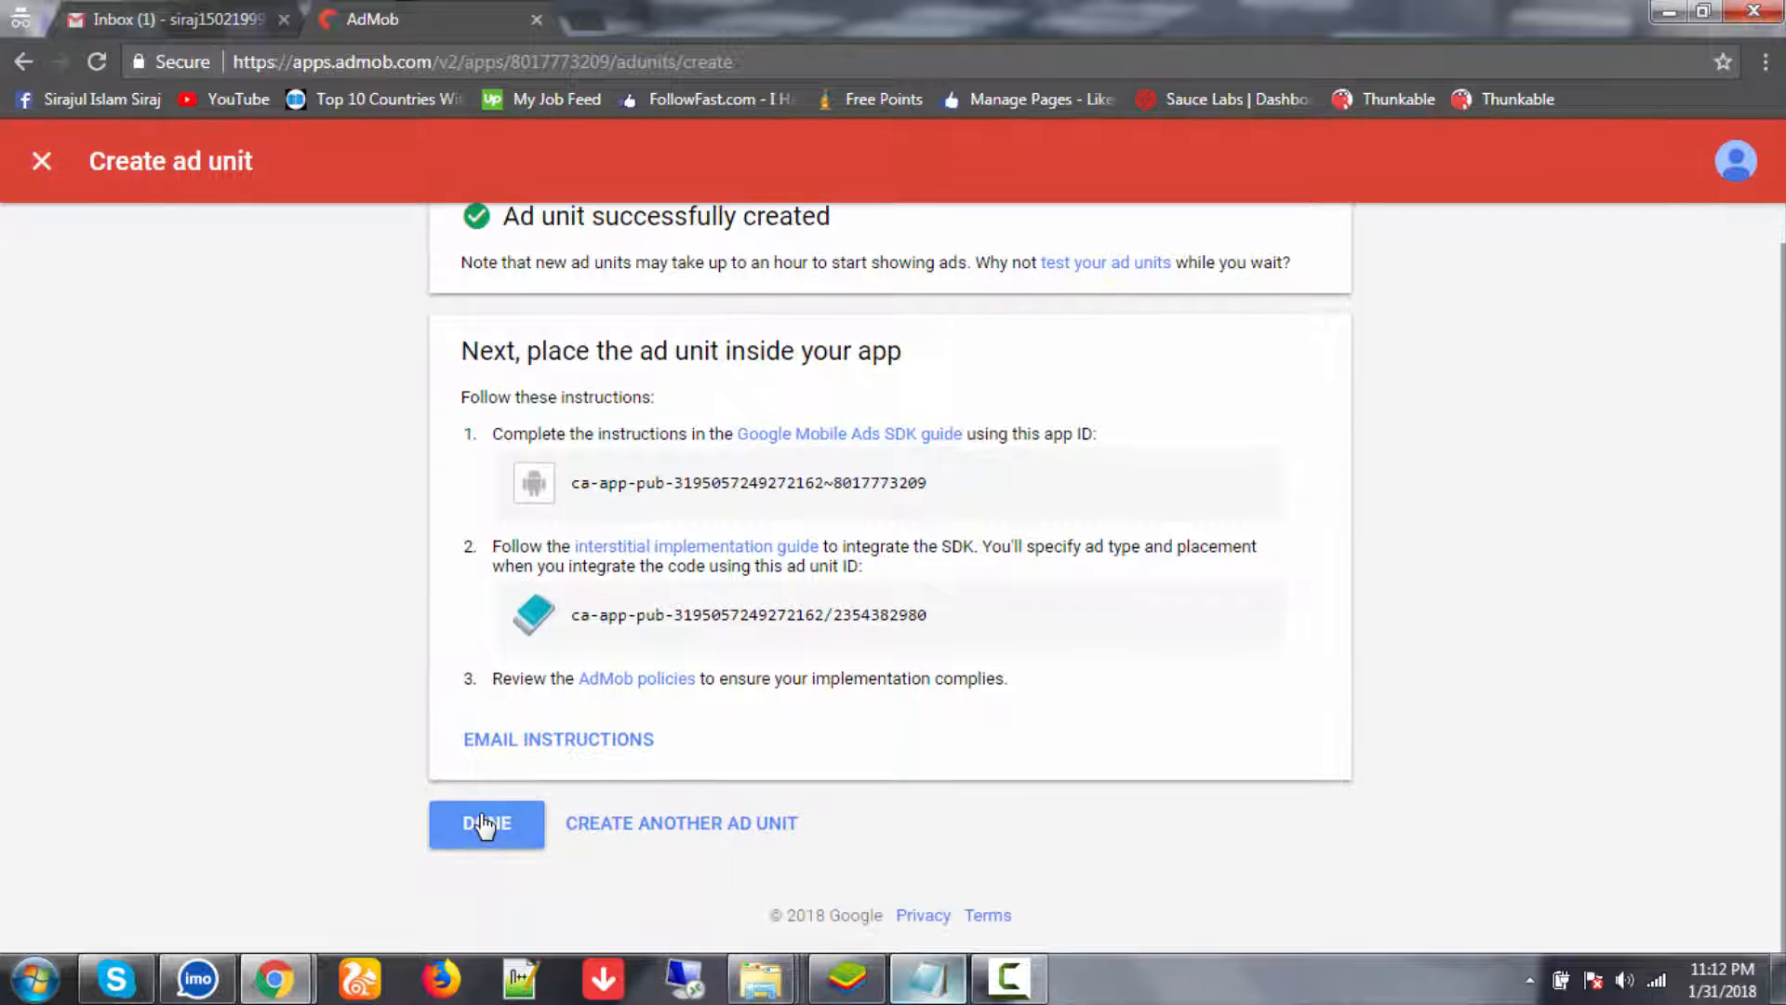
click(483, 824)
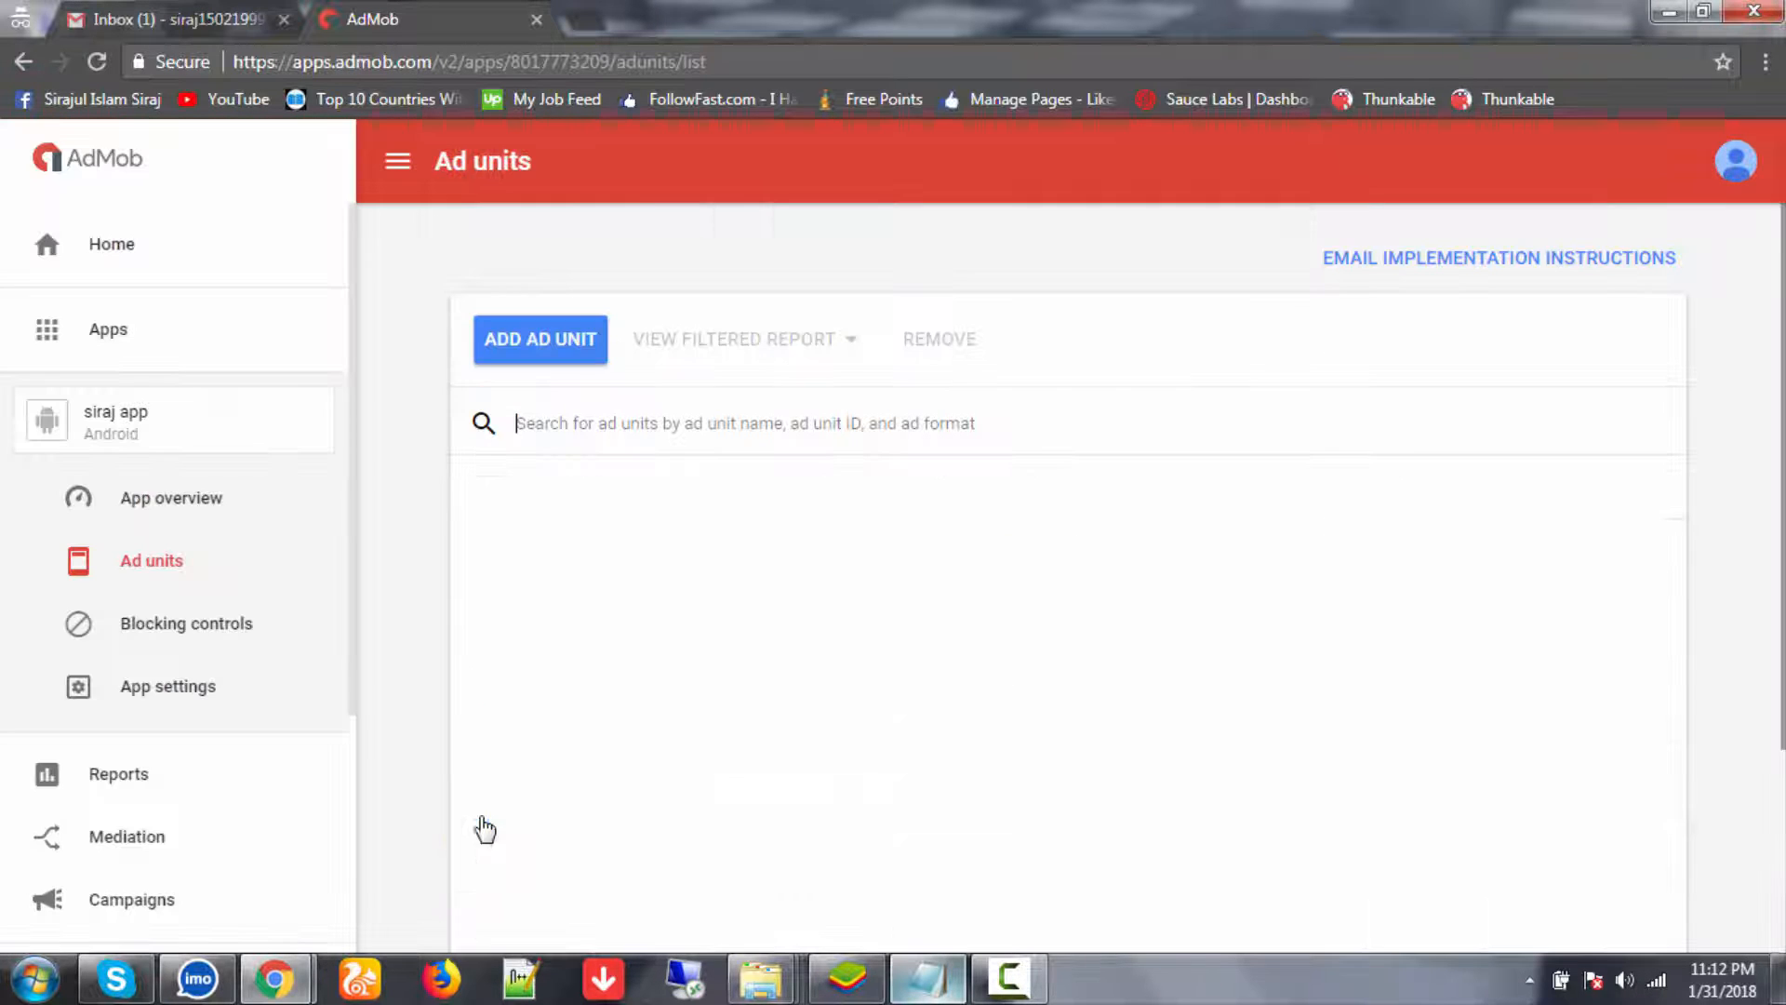
- Create a second interstitial ad unit, 'Interstitial 2'
click(548, 344)
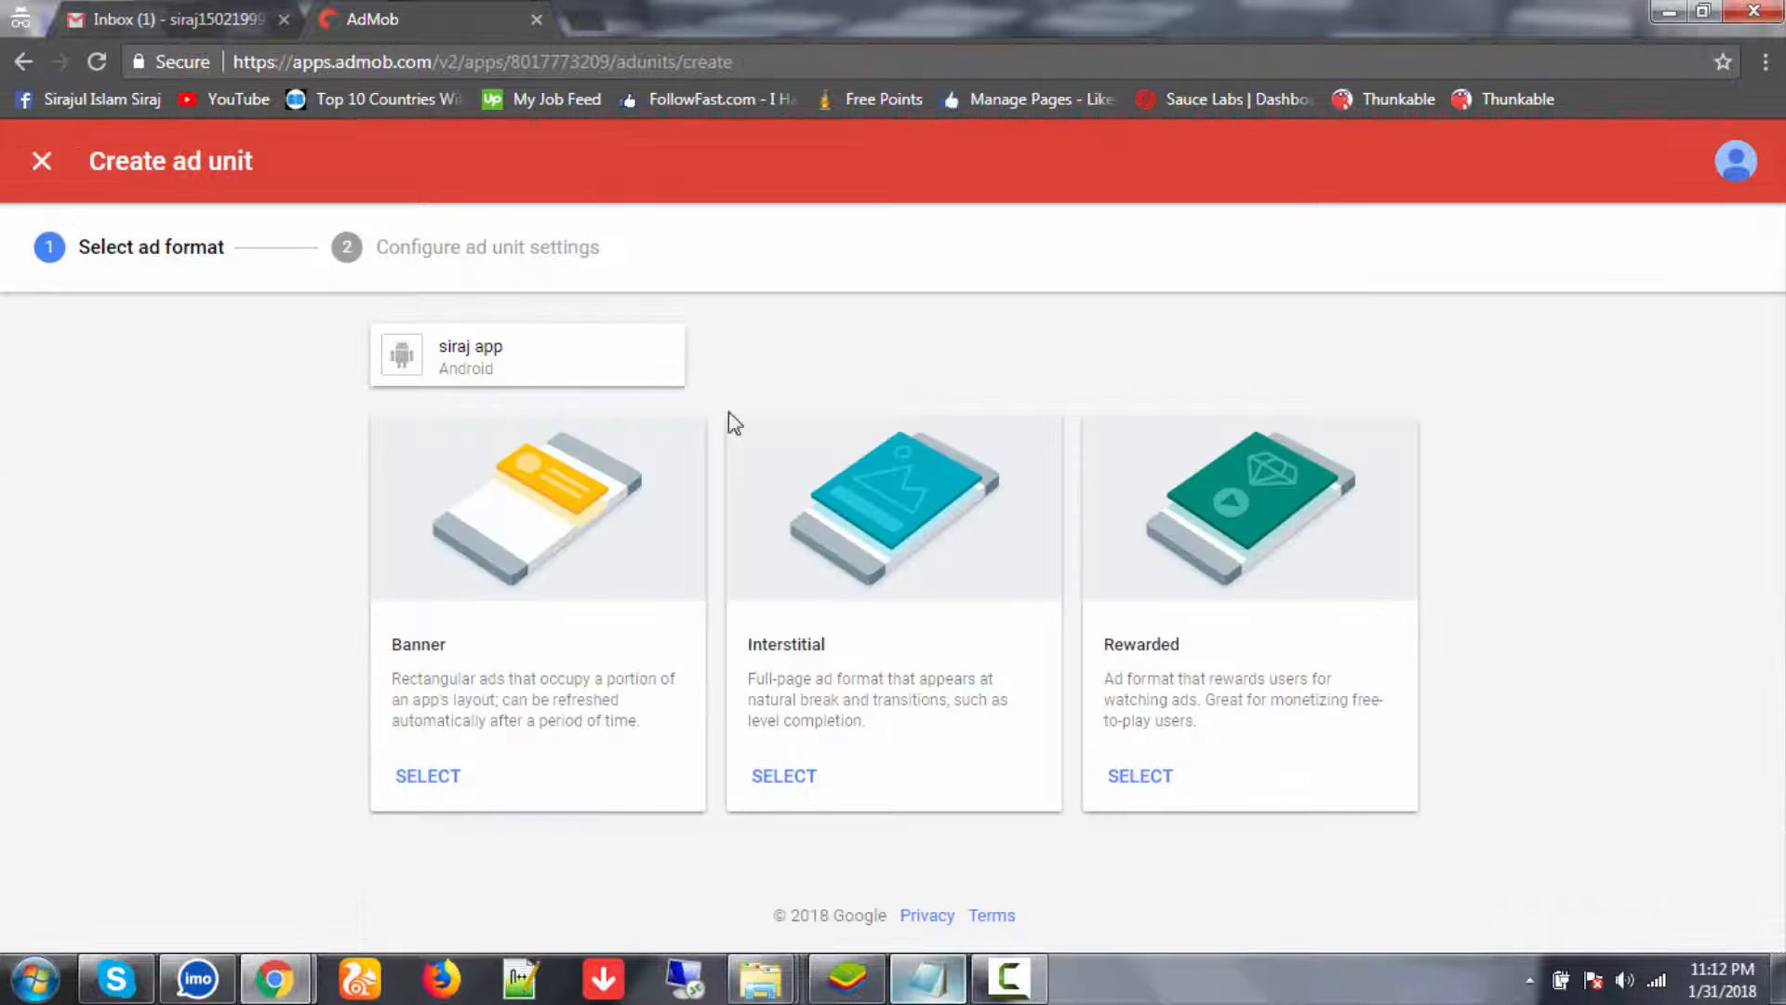
click(784, 776)
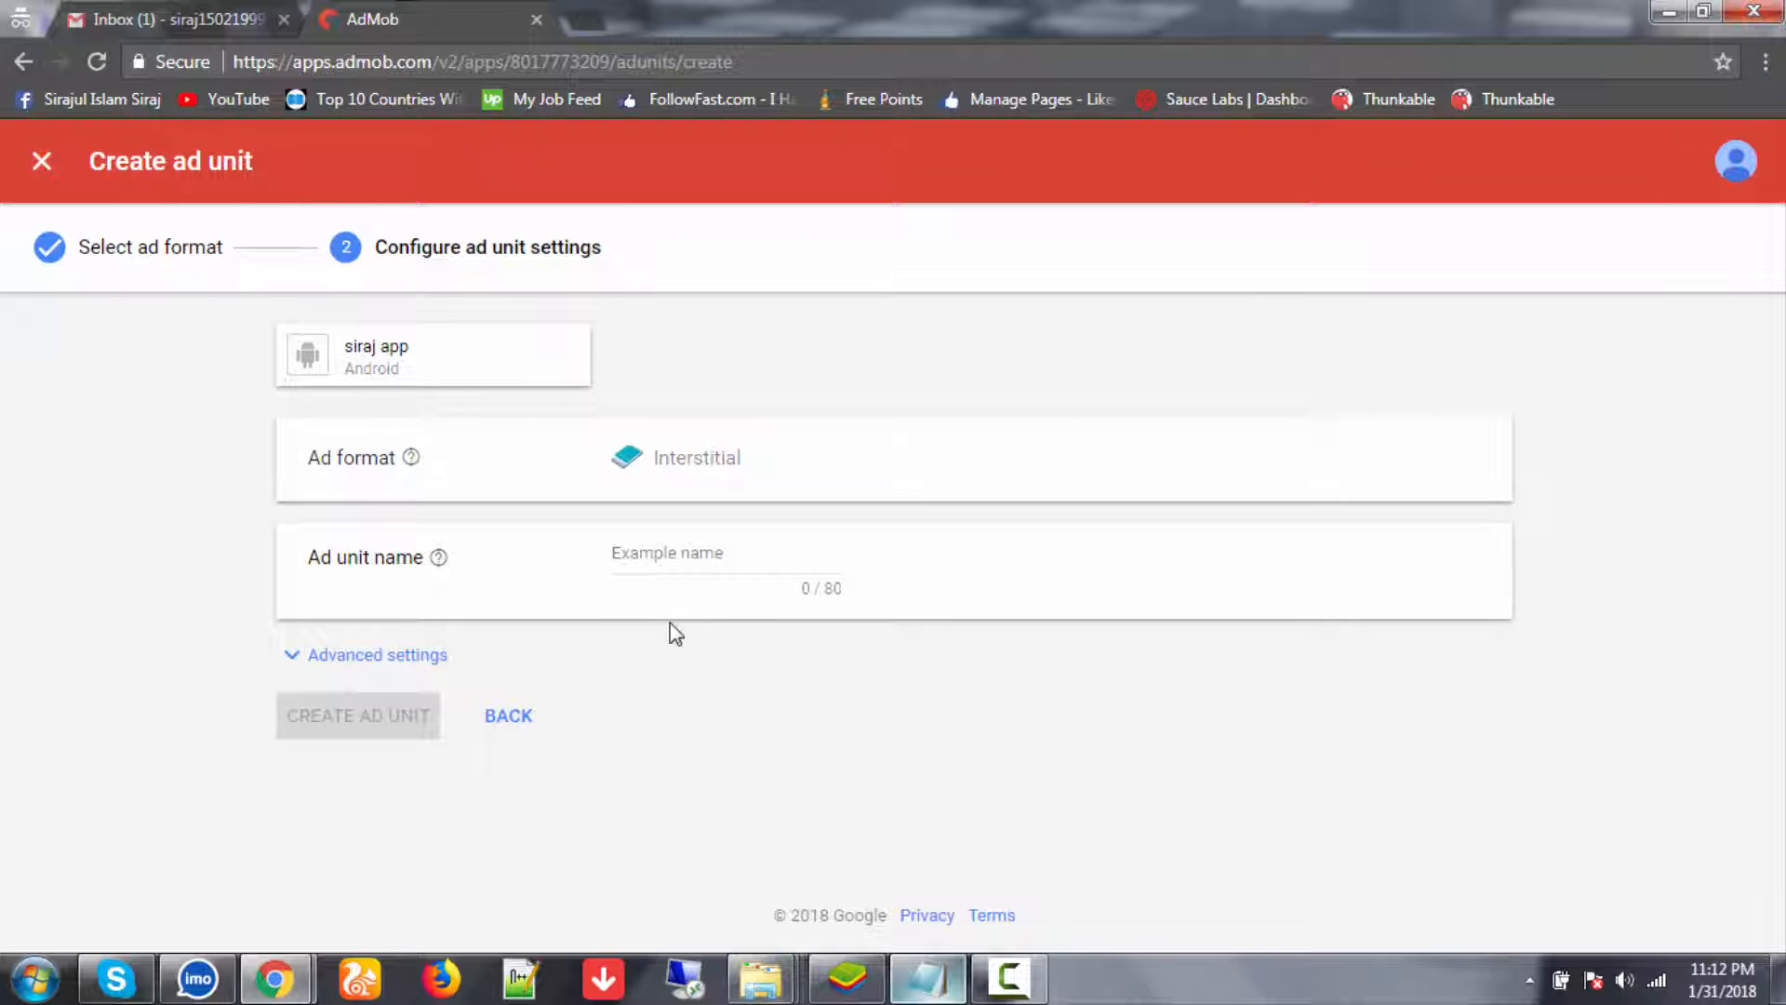
click(657, 560)
text(Interstitial 2)
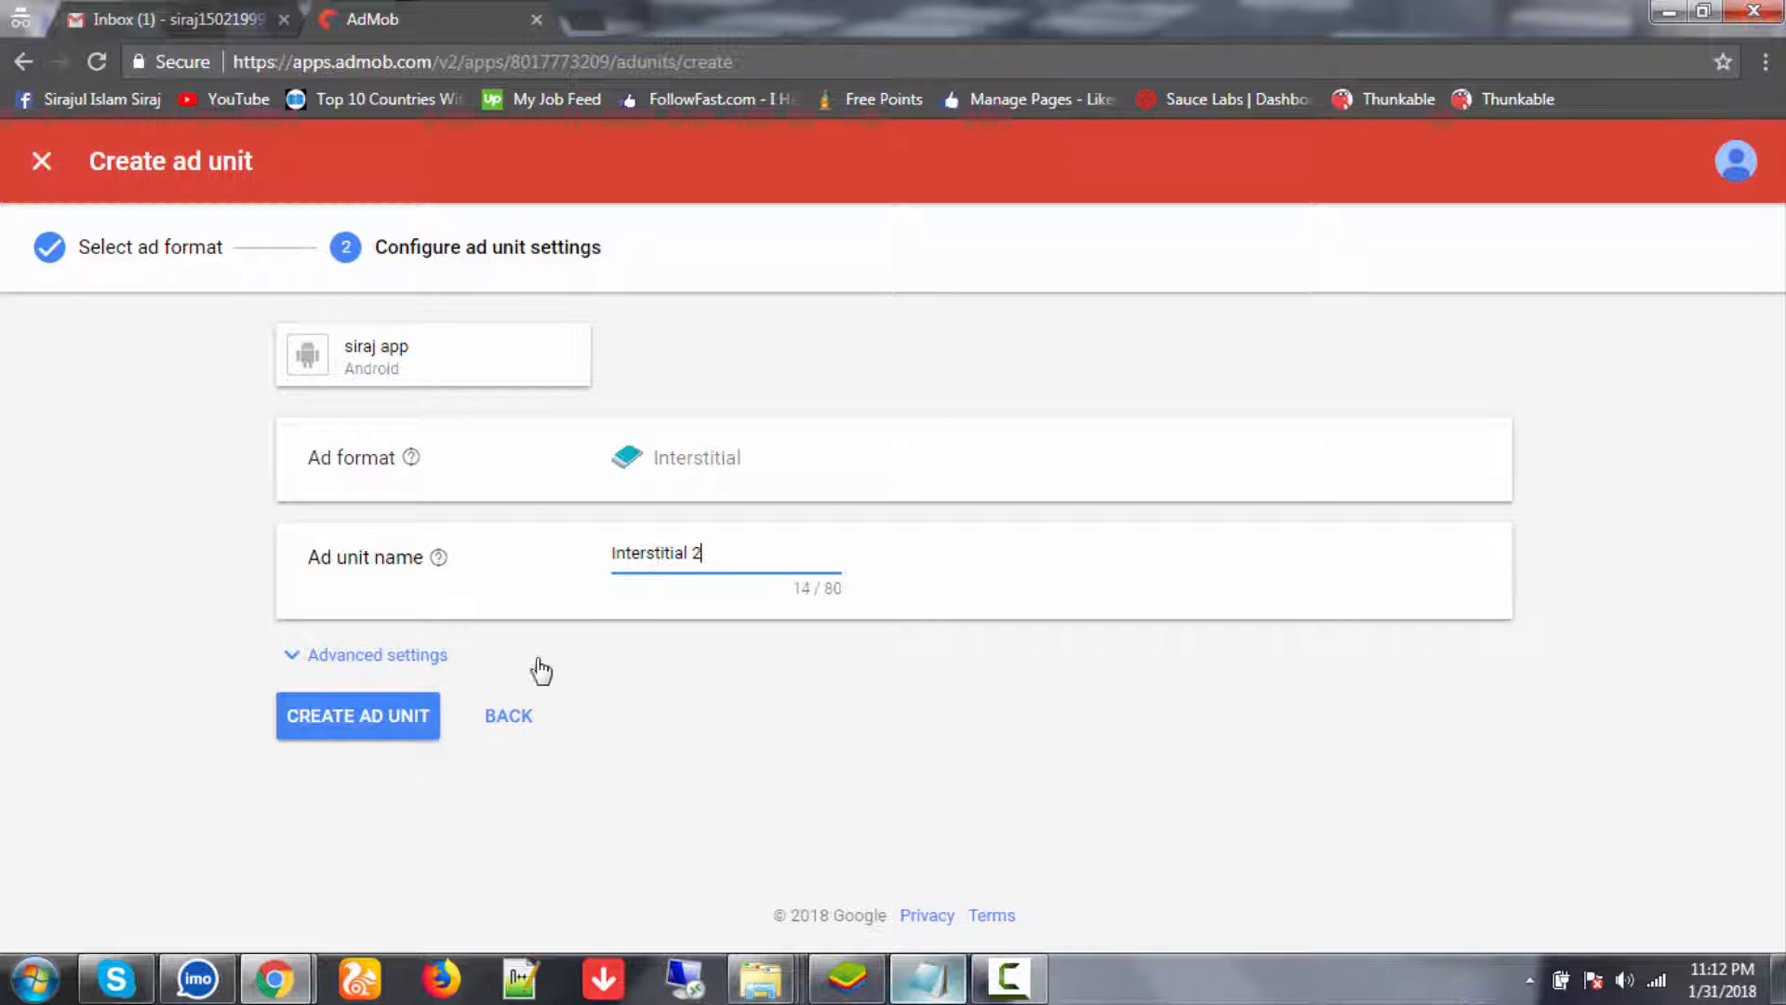
click(395, 717)
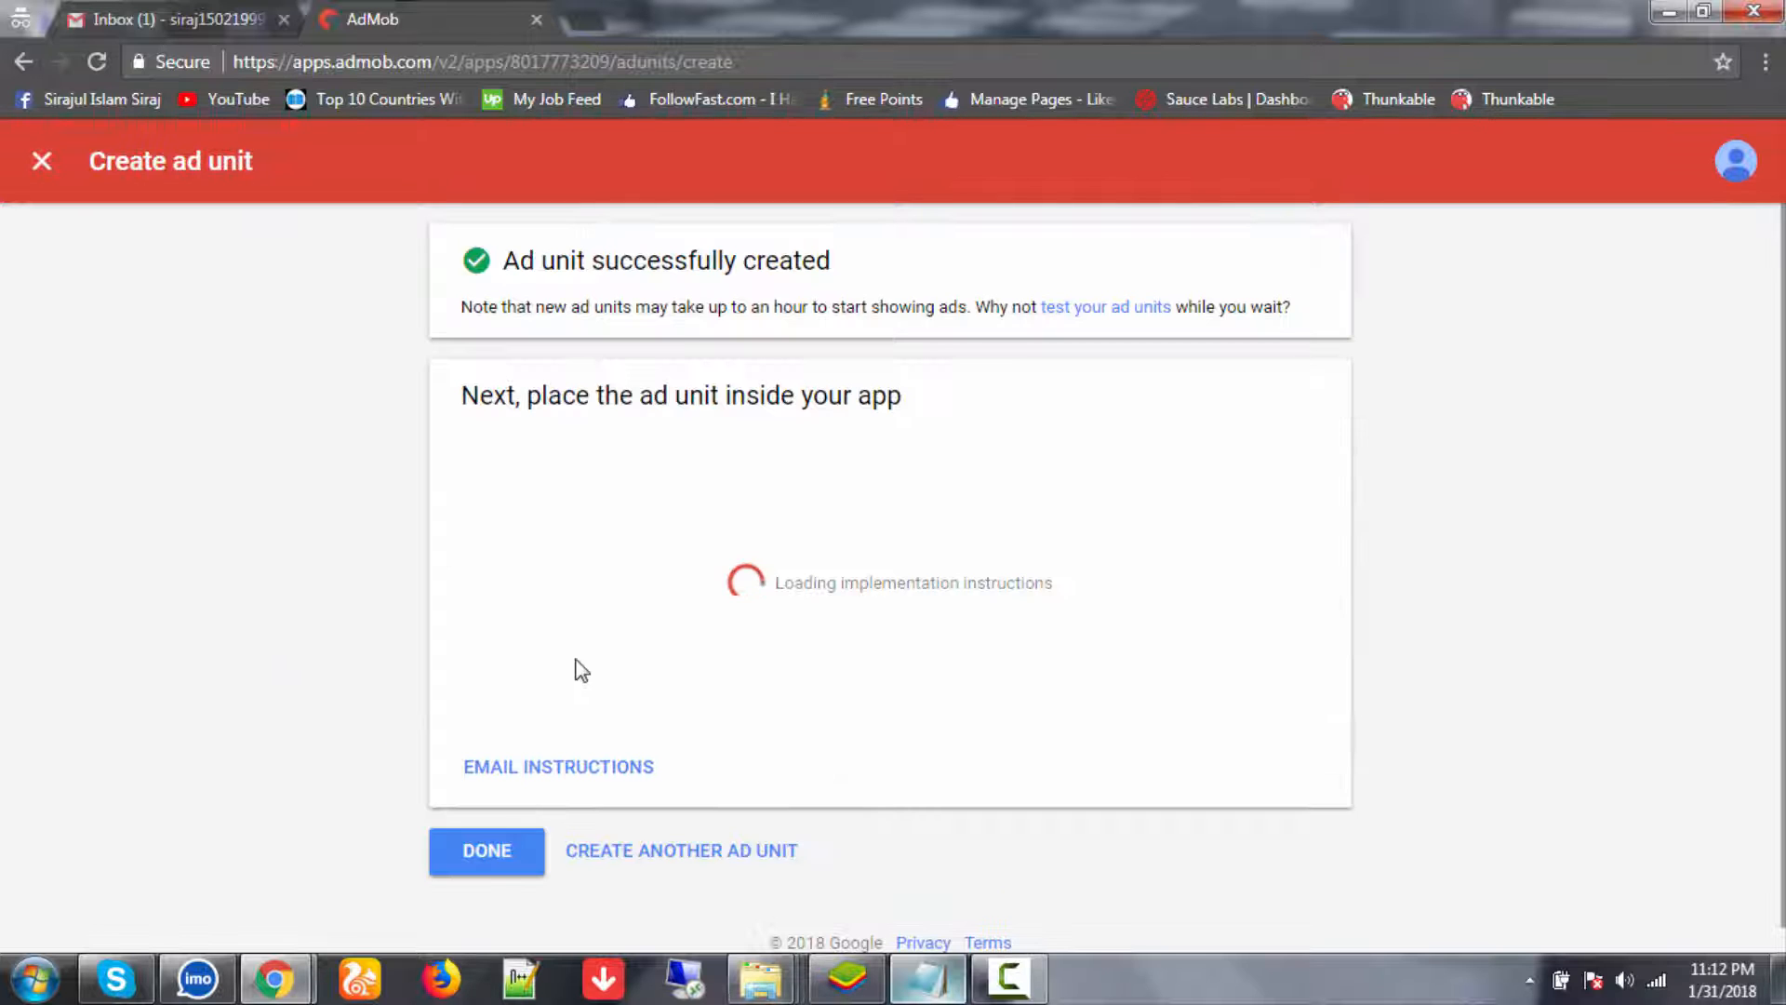
click(486, 850)
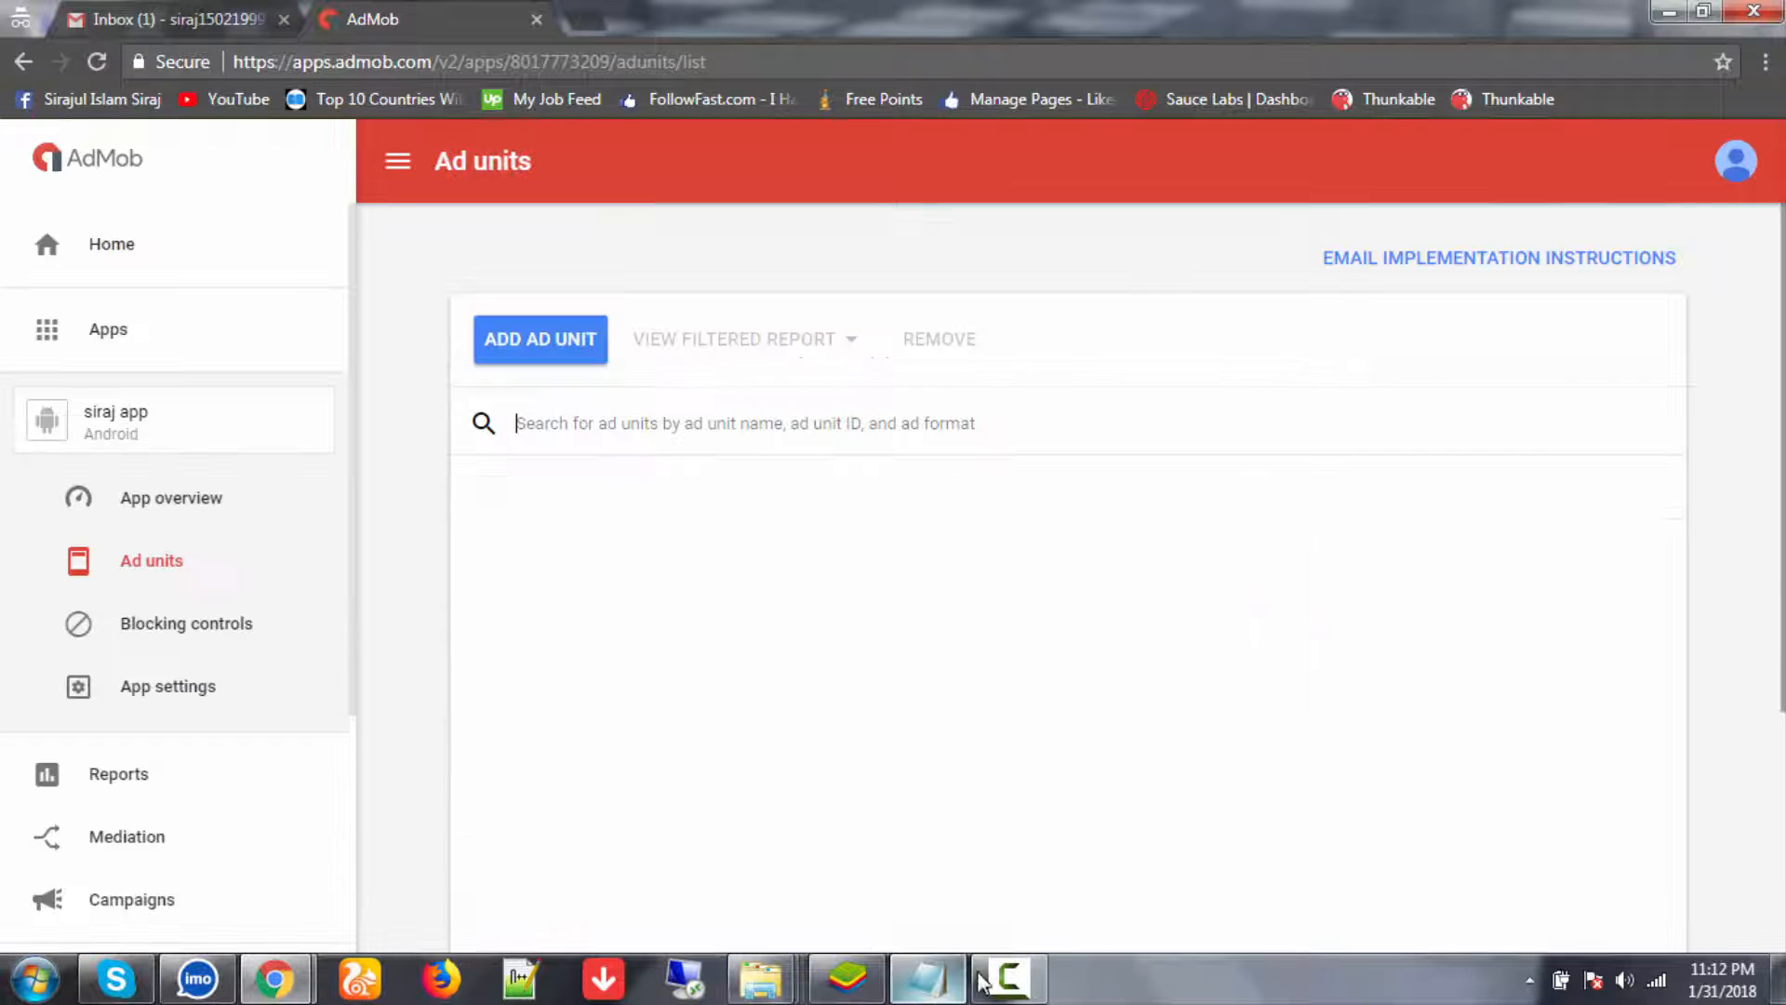
click(979, 981)
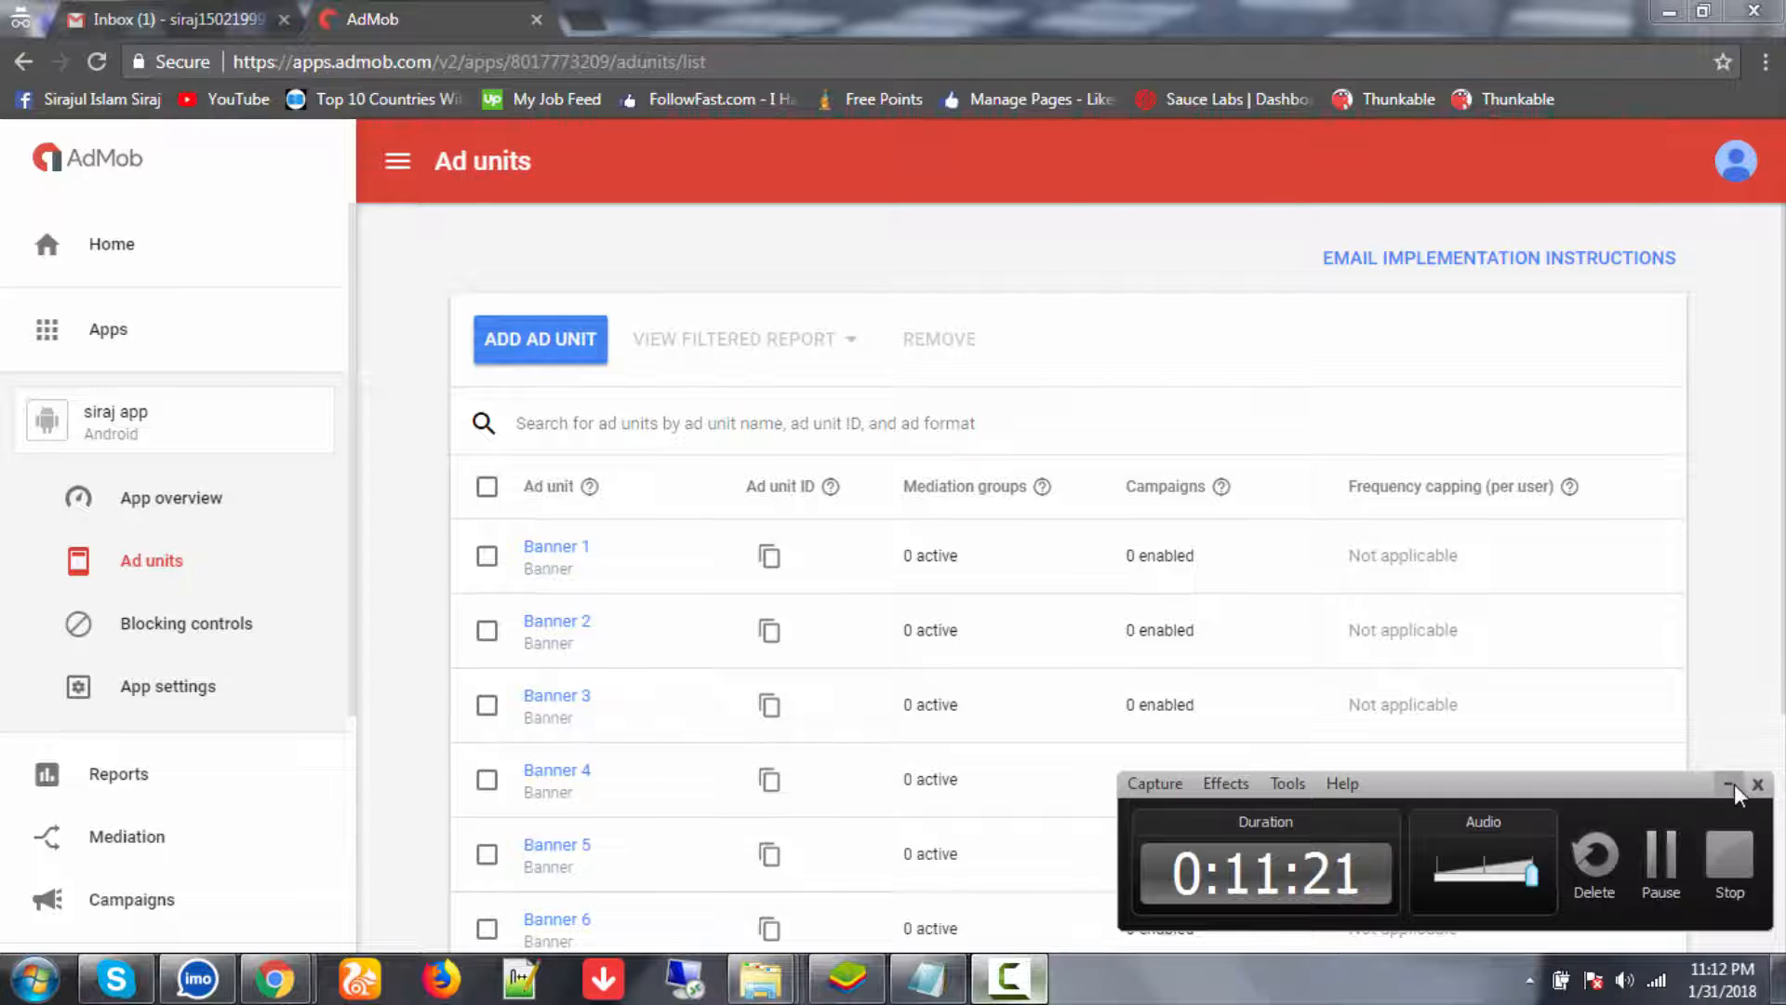
- Create an interstitial ad unit named 'Interstitial 3'
click(1730, 784)
scroll(884, 721, down, 3)
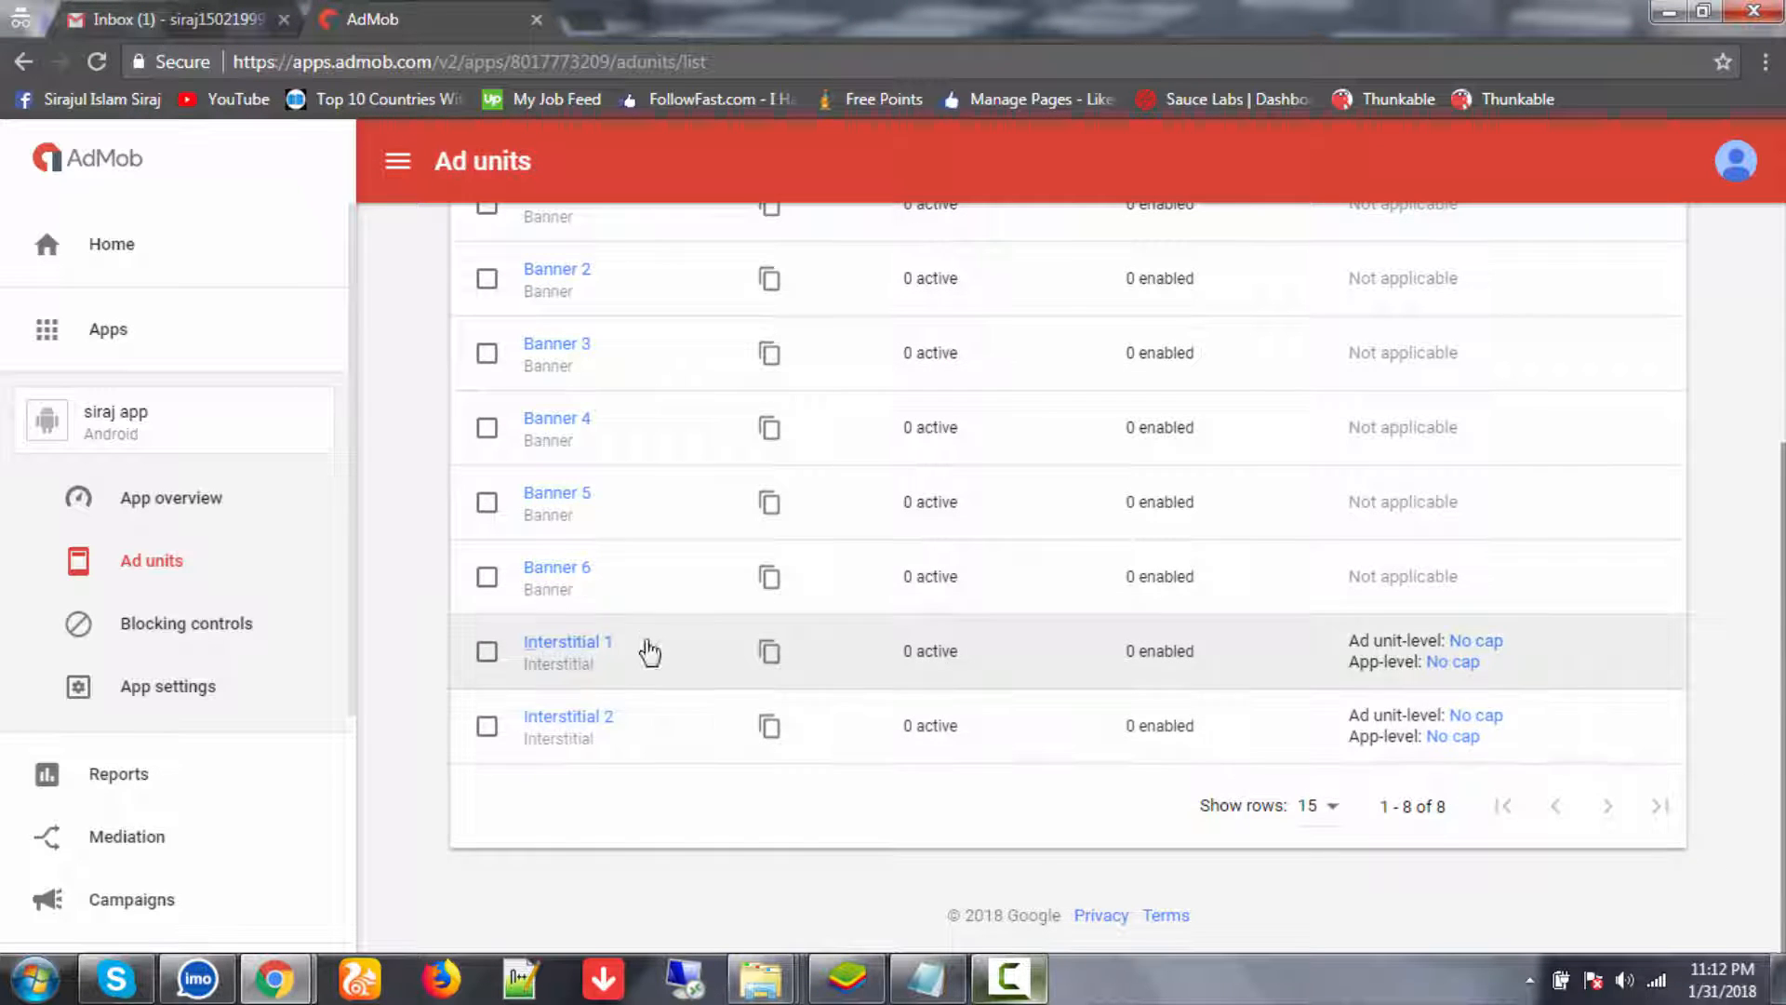
scroll(623, 521, up, 1)
scroll(595, 362, down, 1)
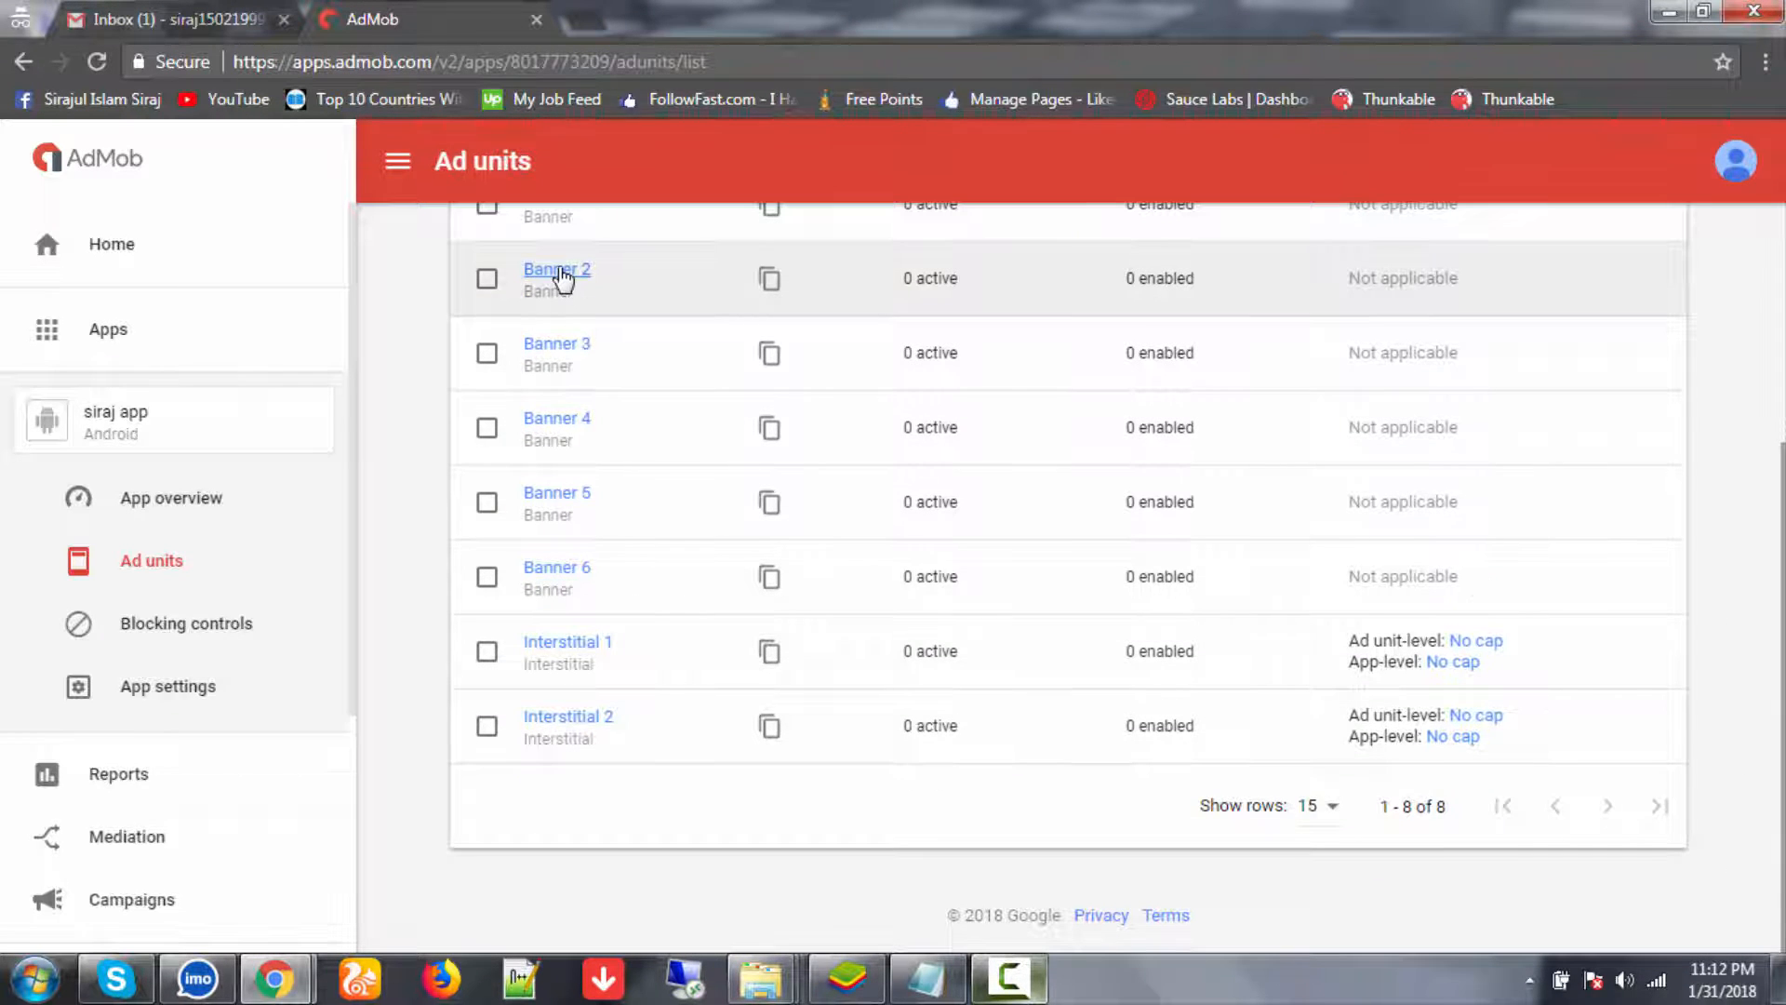
scroll(560, 288, up, 4)
click(552, 350)
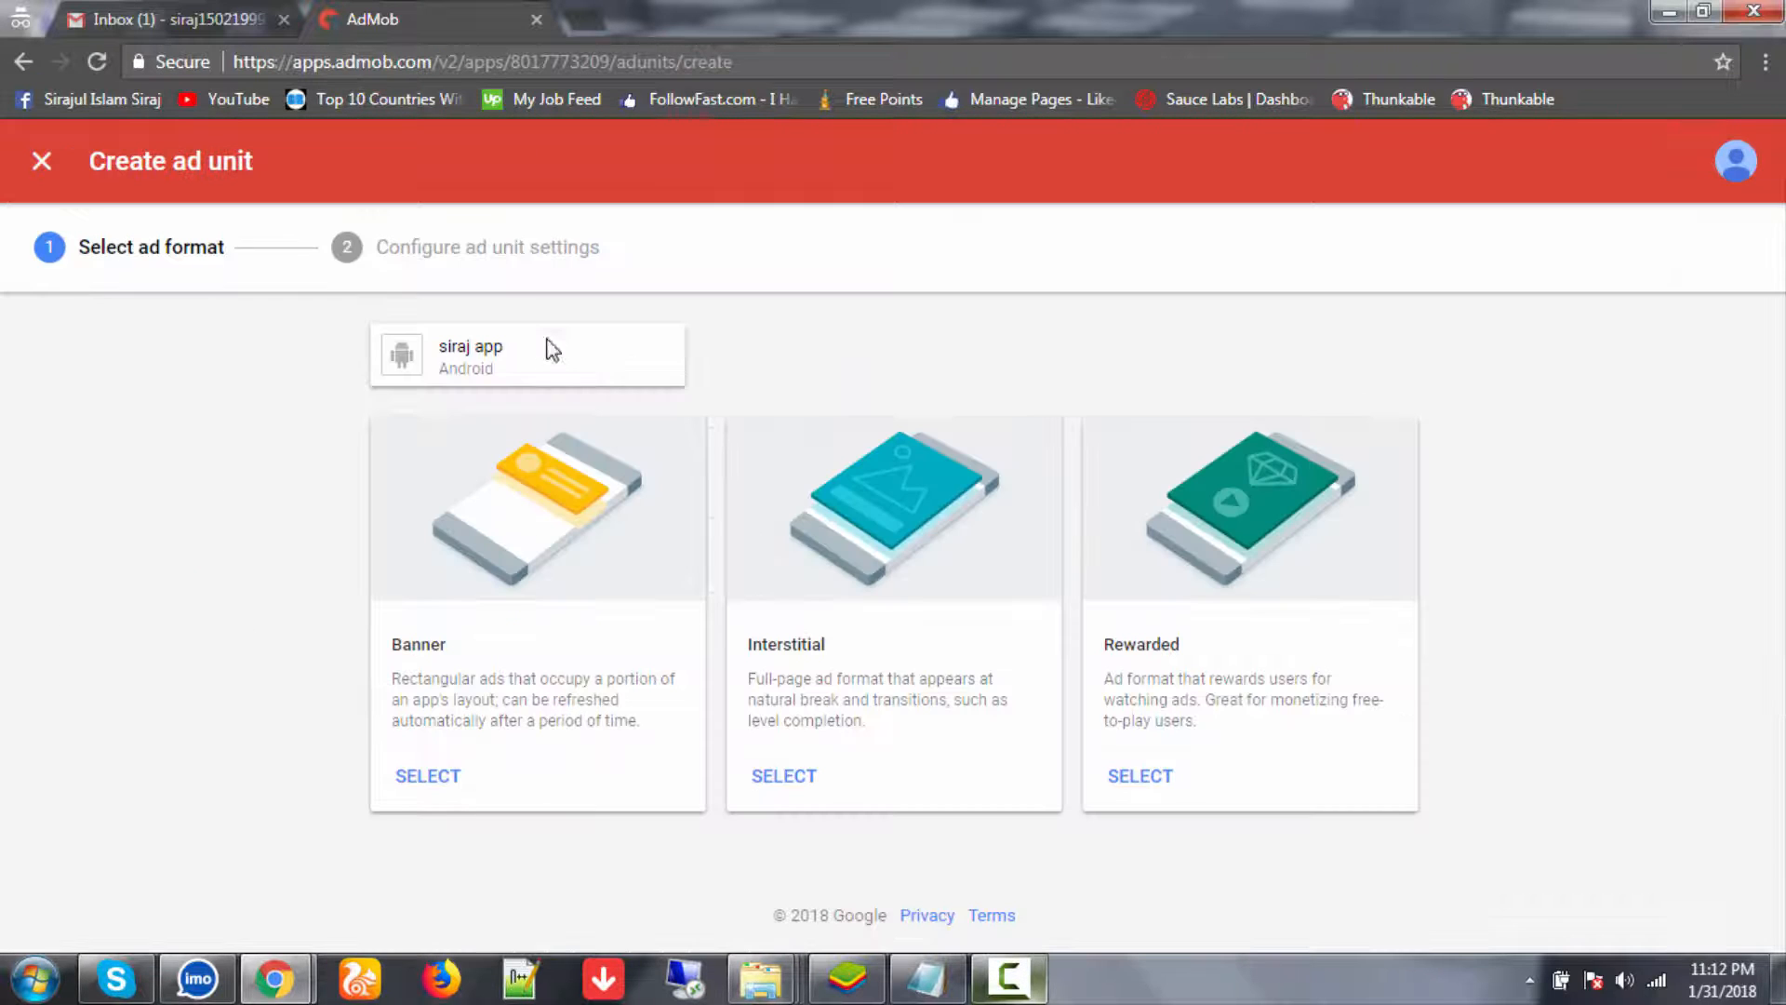
click(792, 783)
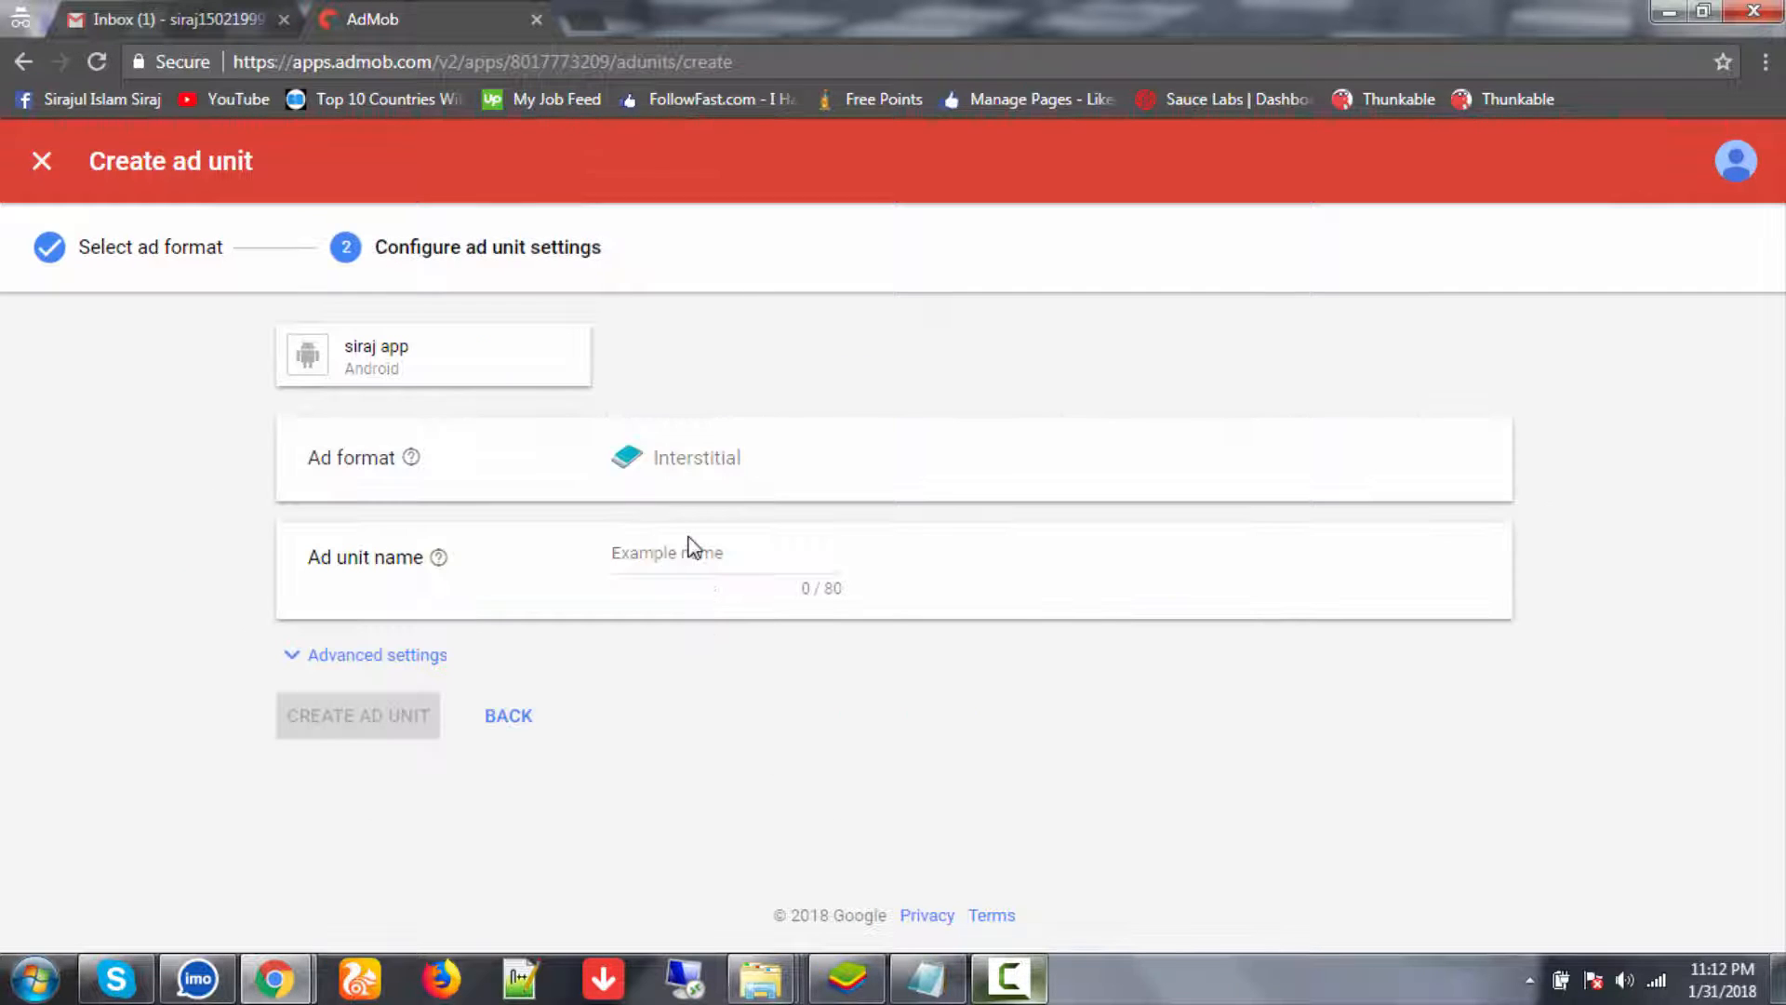
click(686, 550)
text(Interstitial)
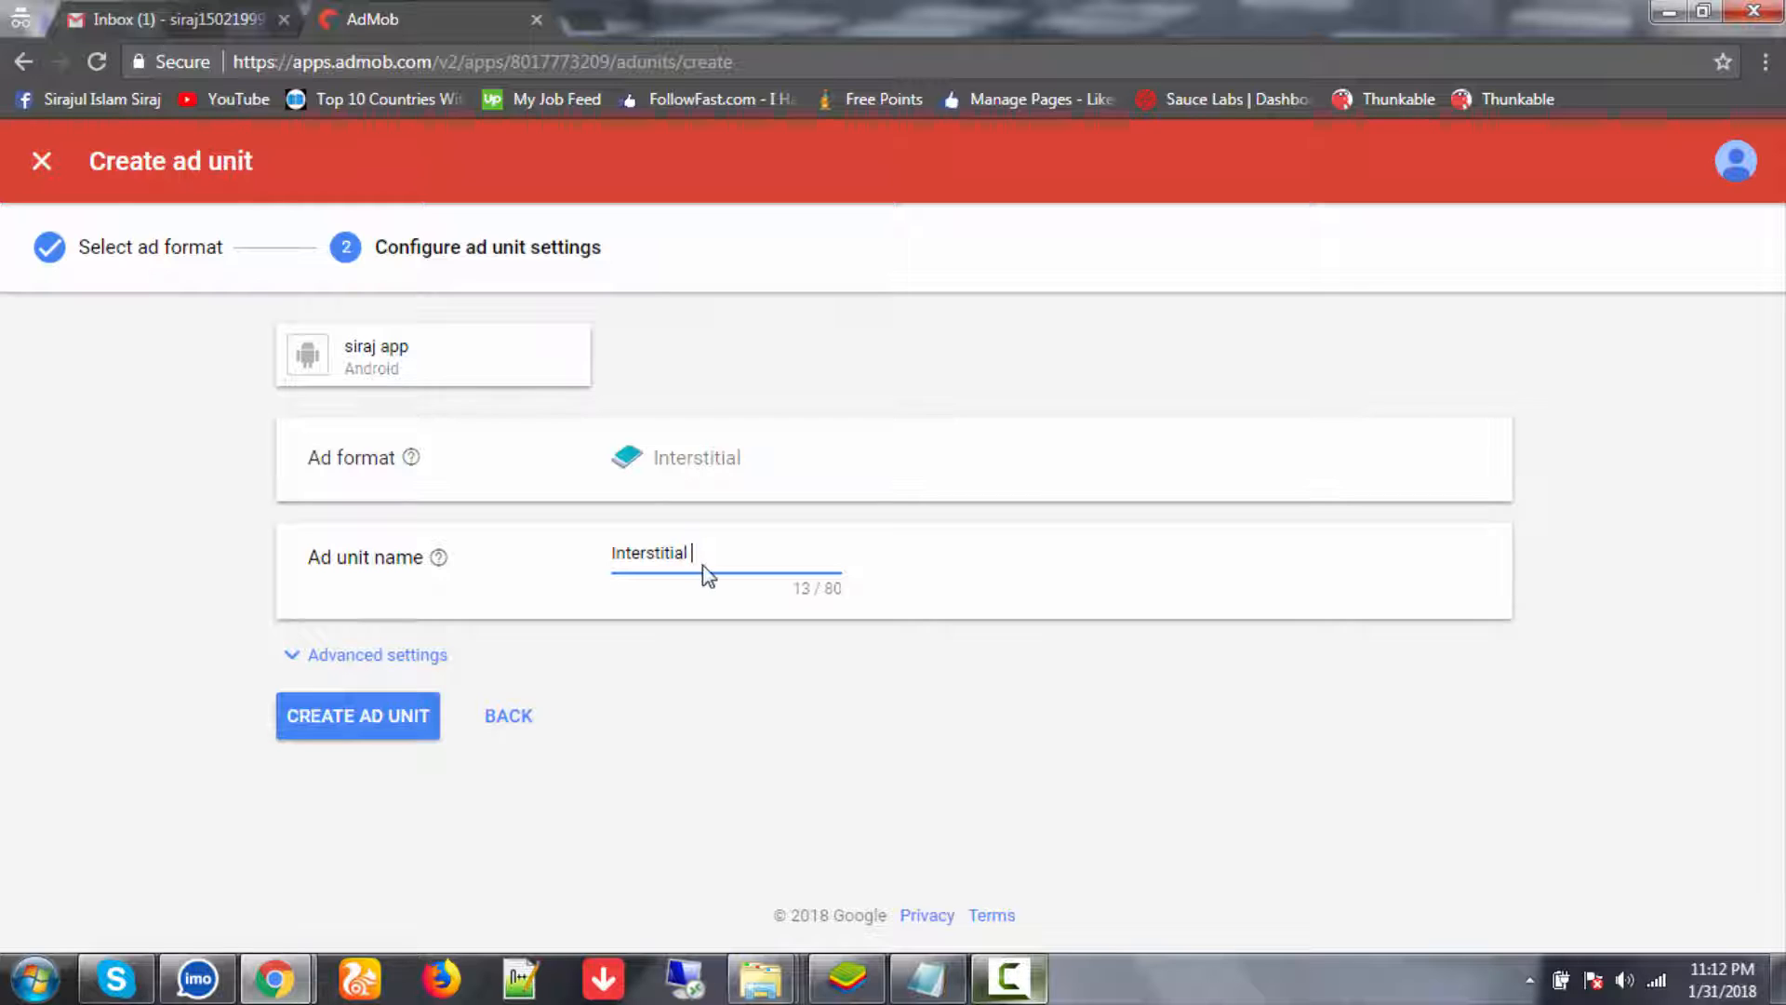
text( 3)
click(409, 718)
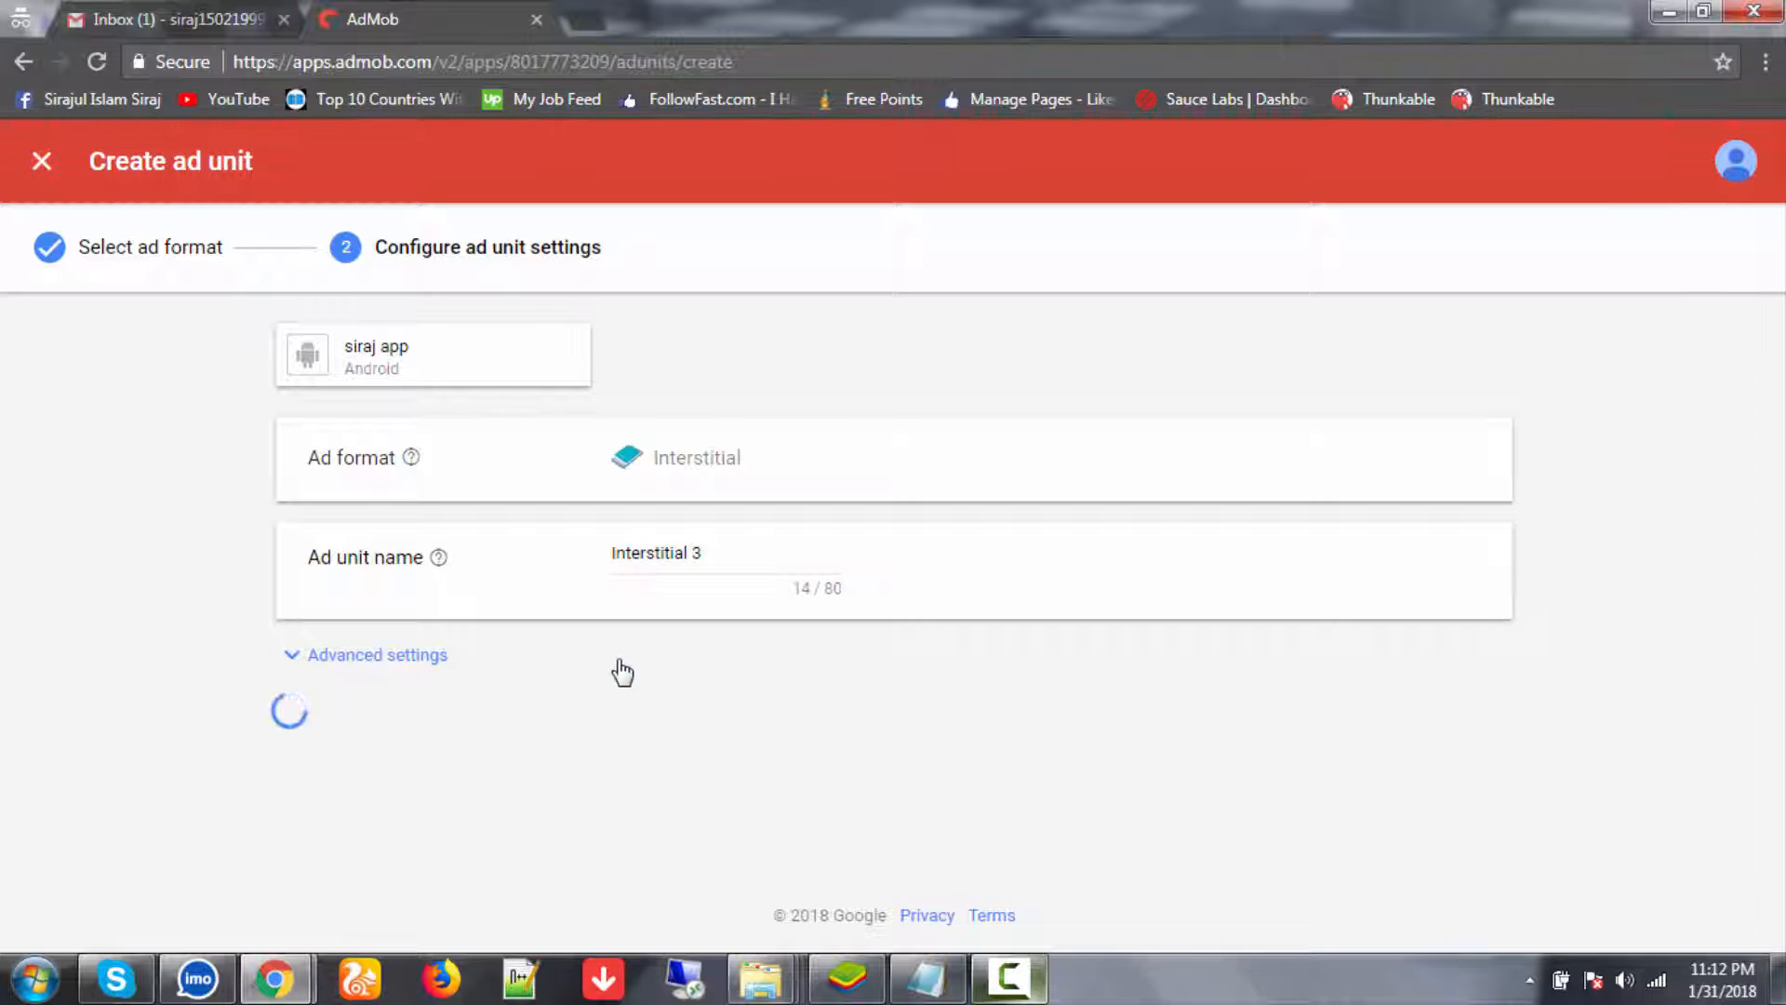
click(490, 876)
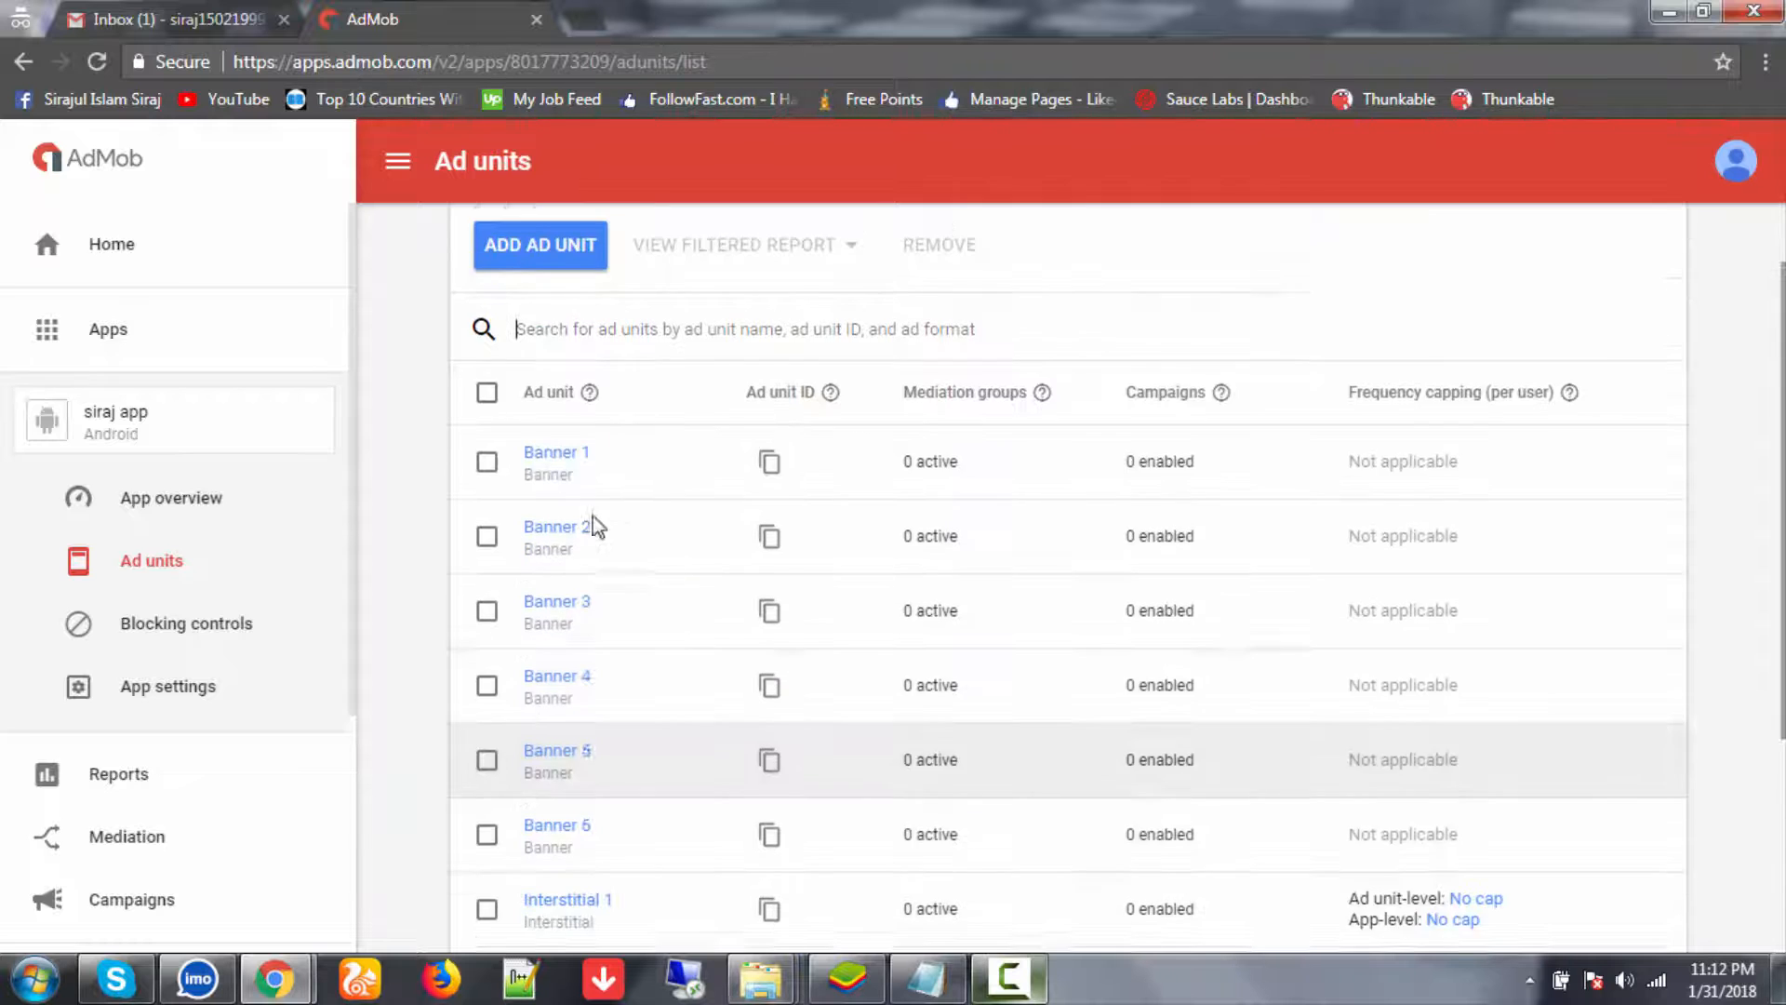
- Create the 'Interstitial 4' interstitial ad unit, filling the list to 10 of 10
scroll(563, 410, down, 1)
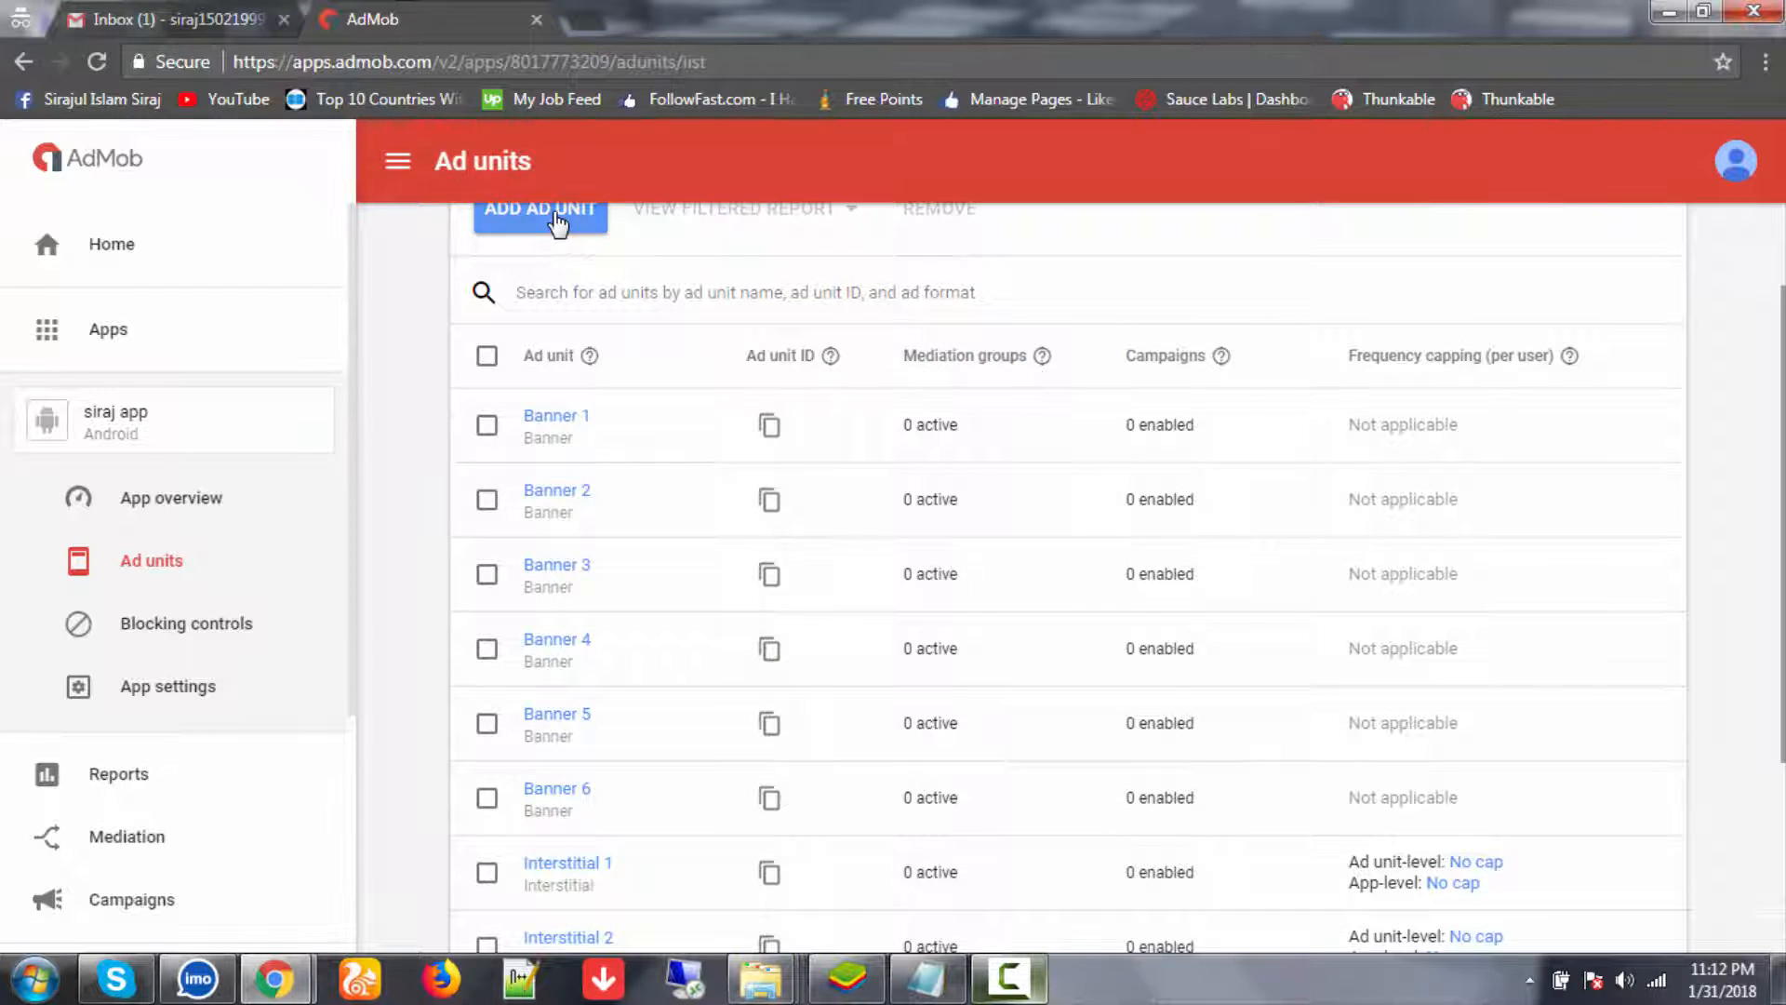
click(557, 223)
click(793, 772)
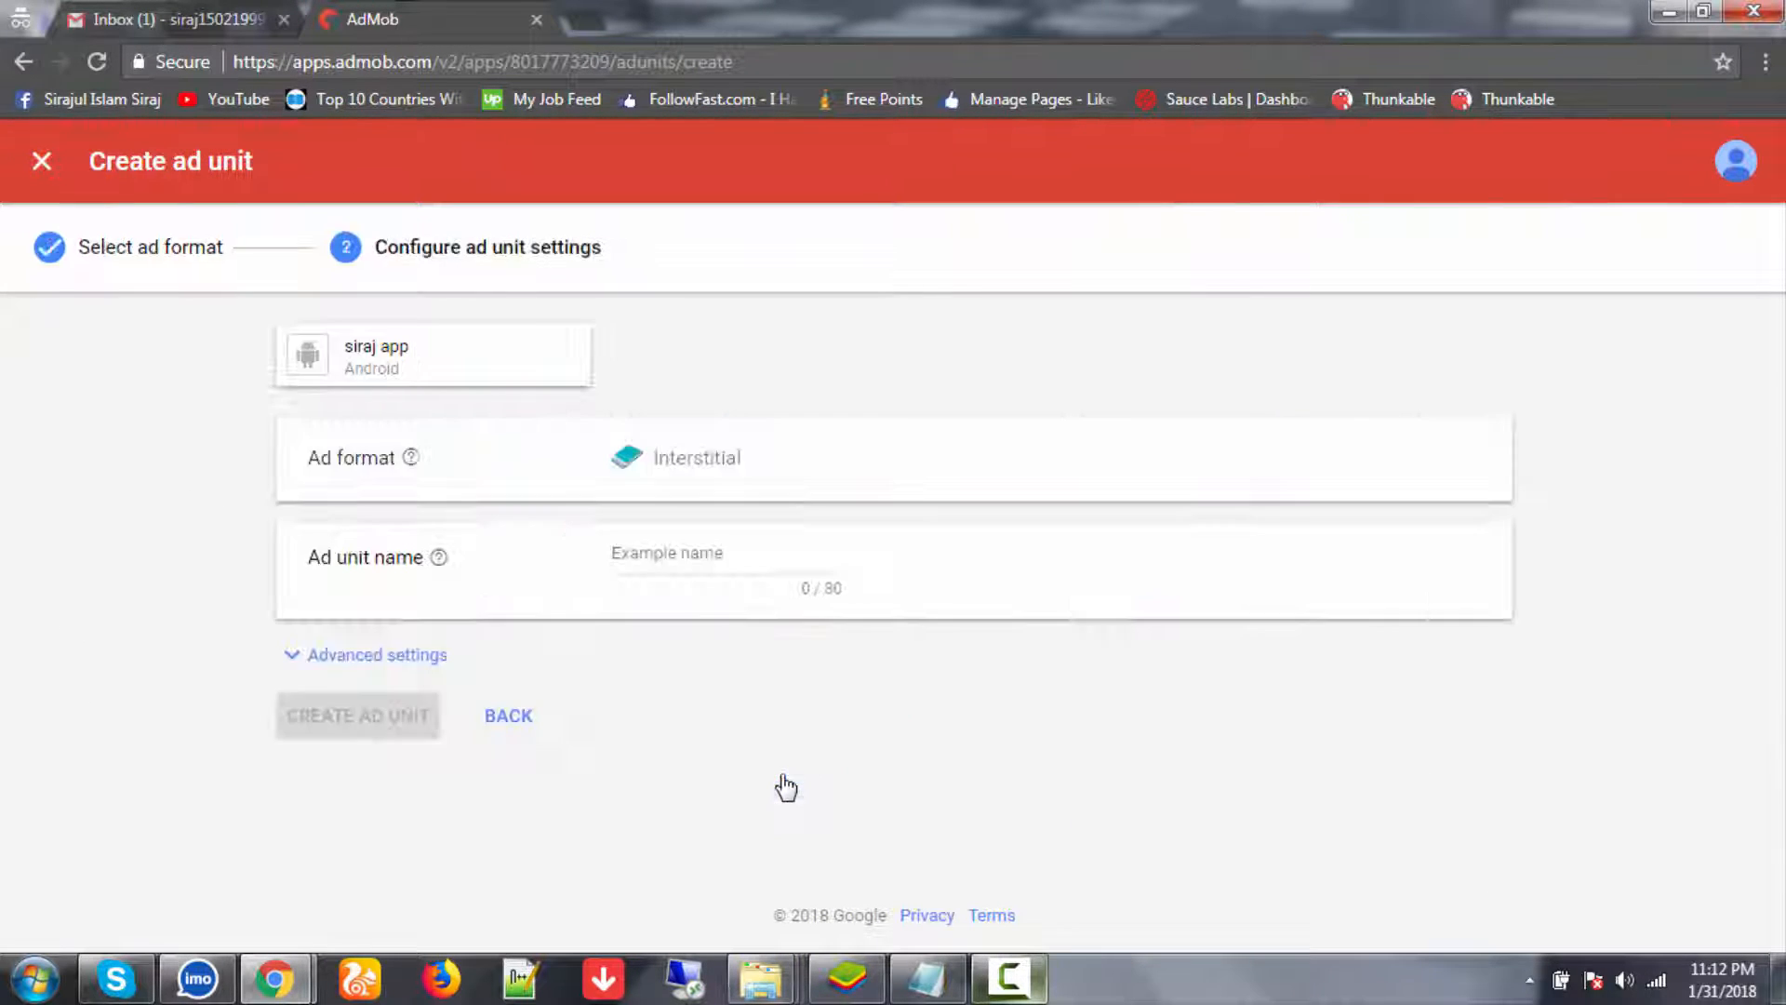
click(722, 546)
text(Interstitial)
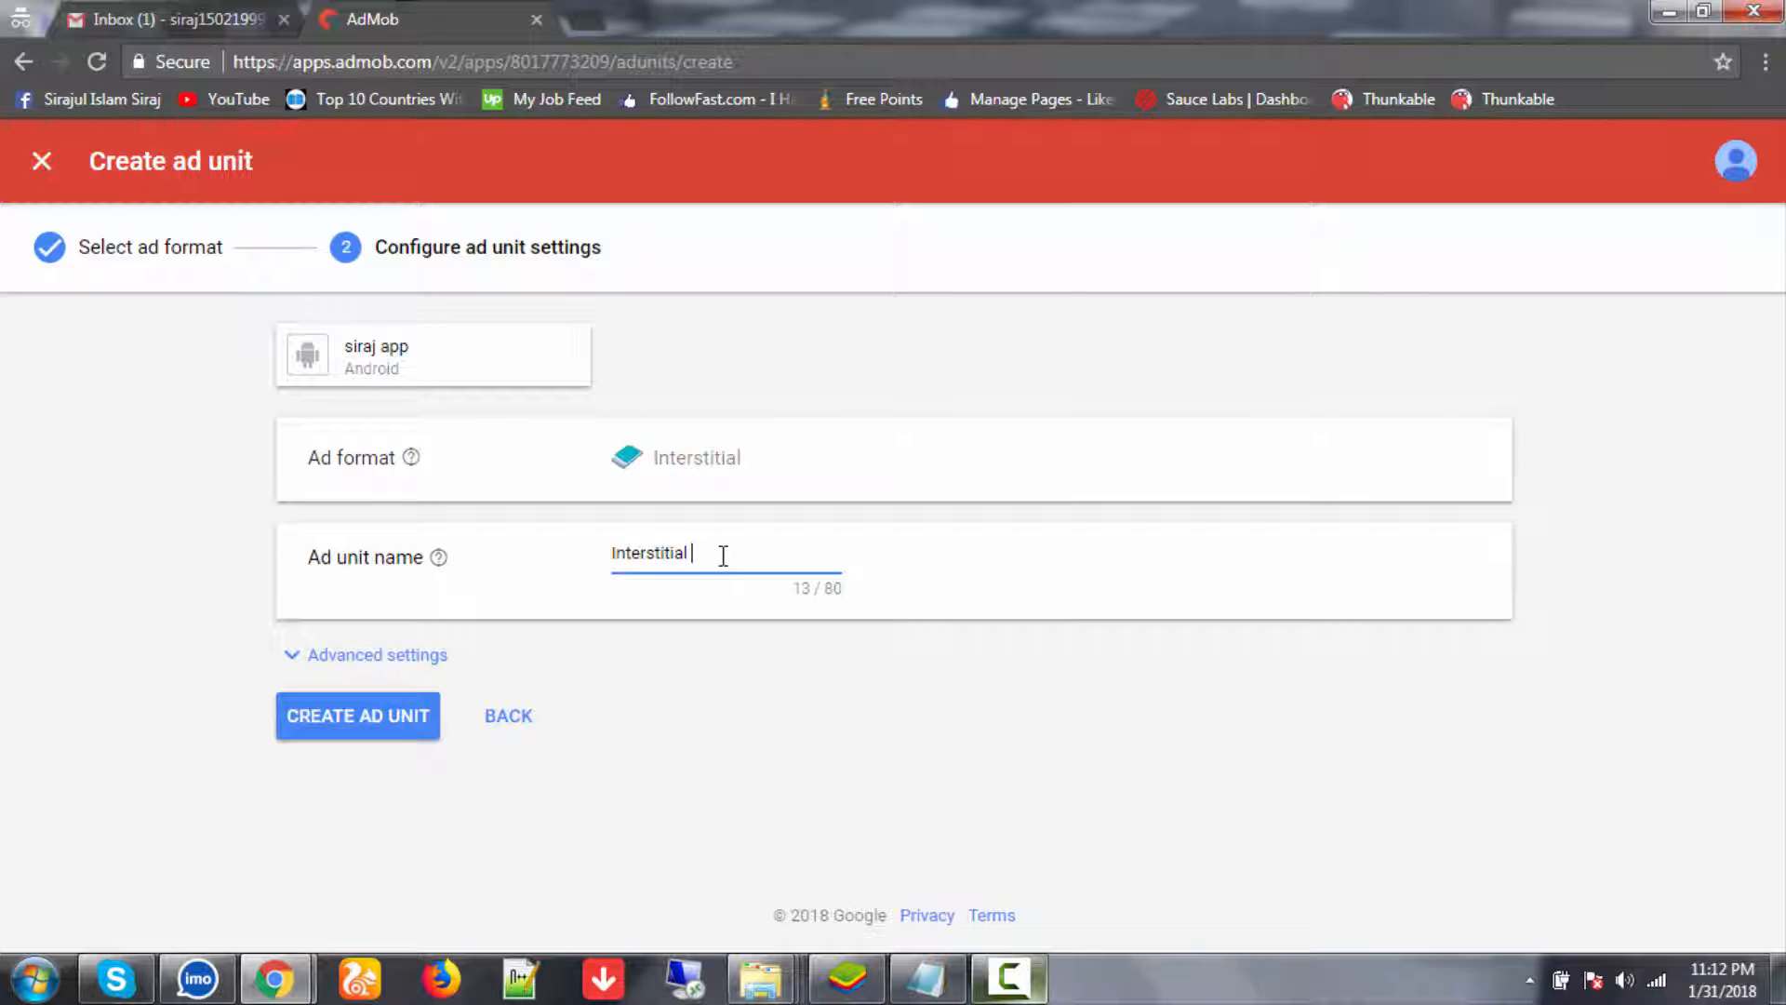
click(341, 729)
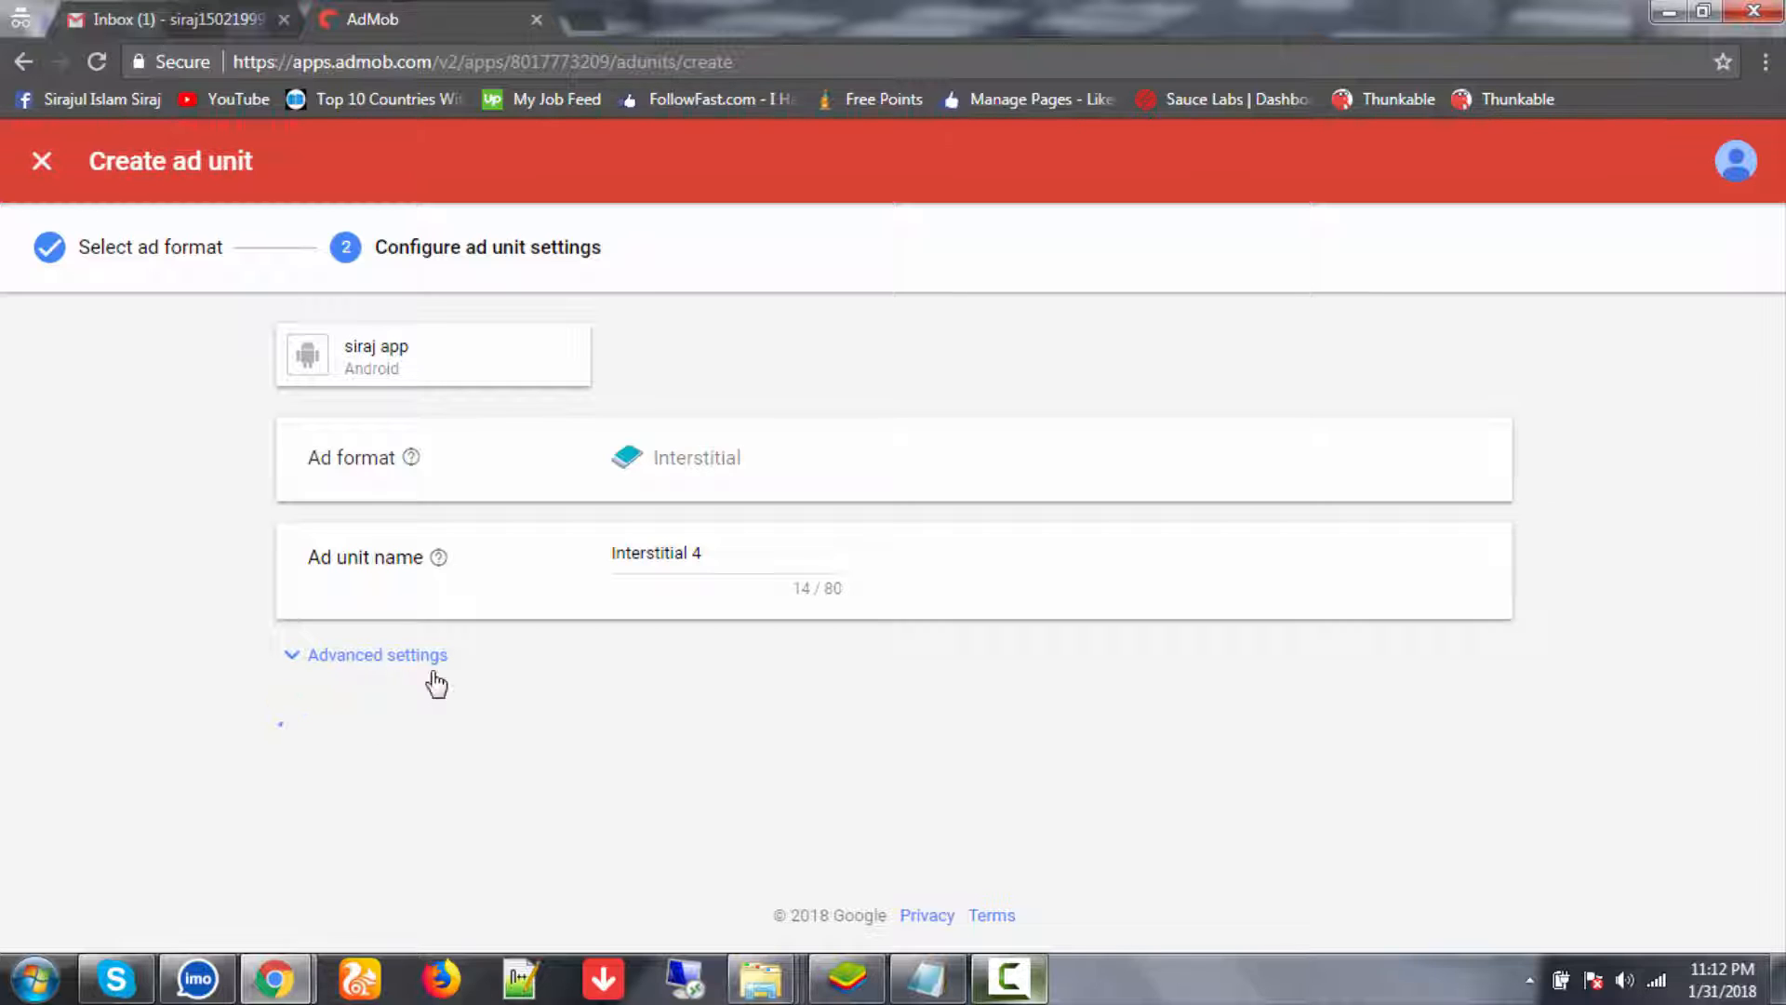
scroll(437, 707, down, 1)
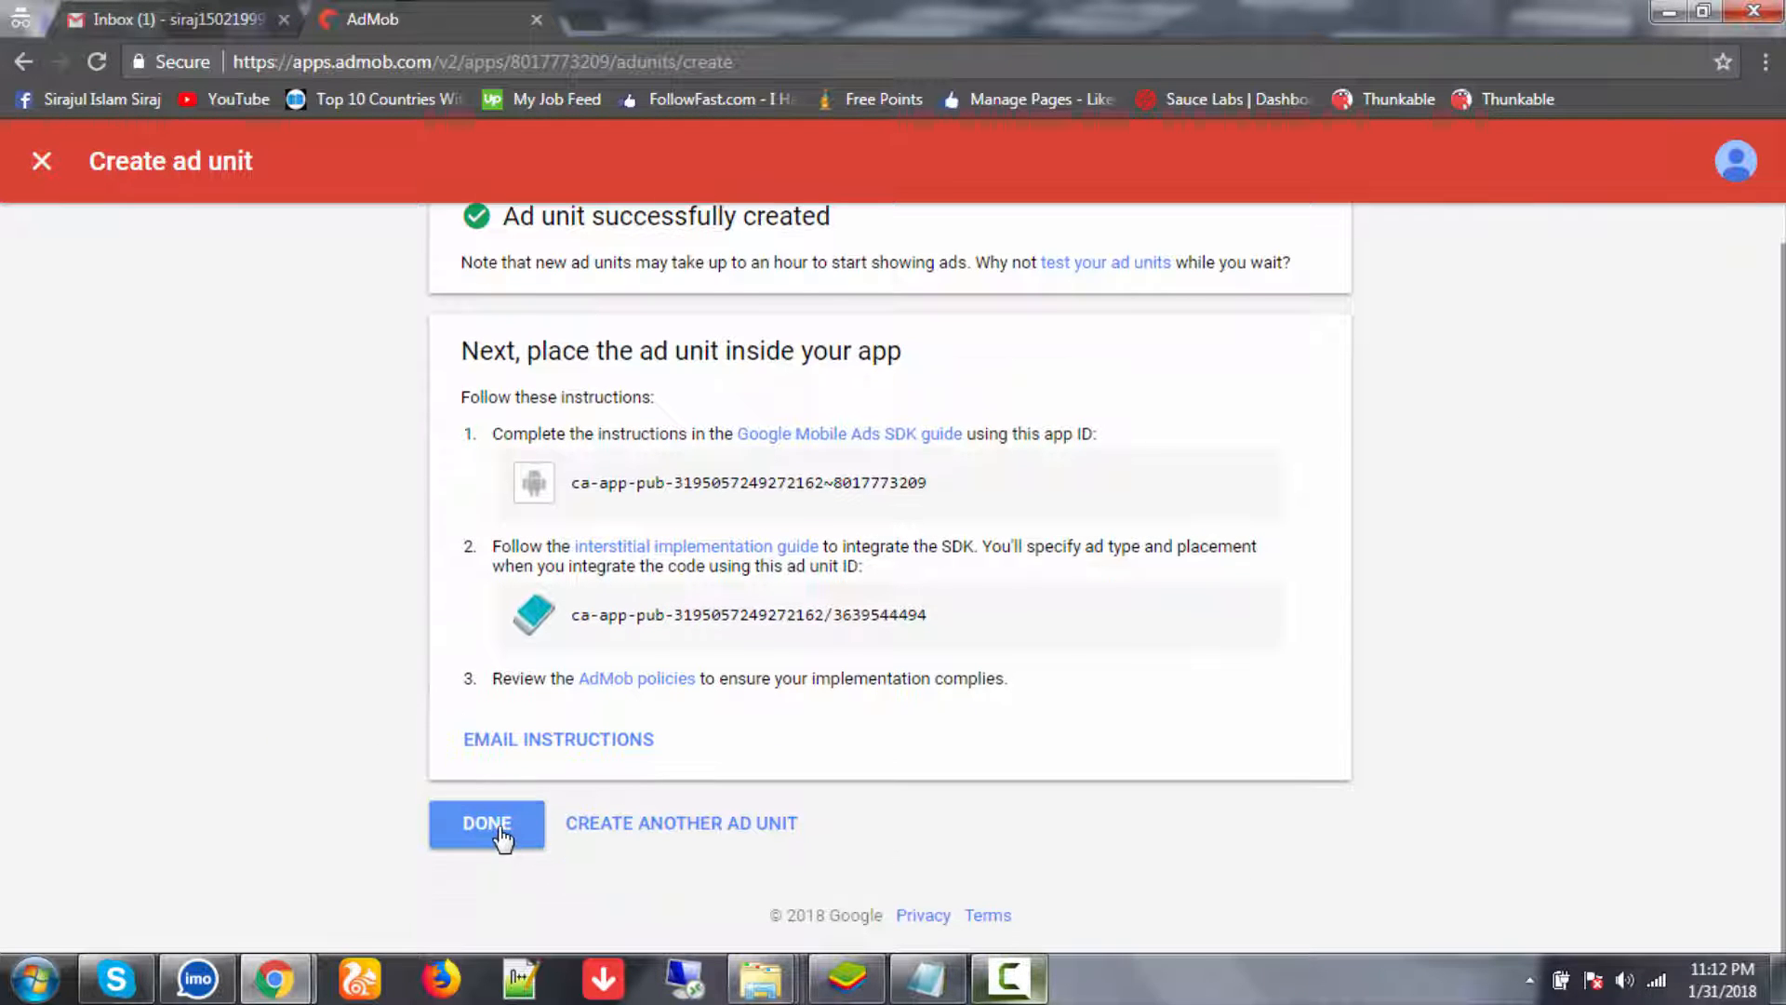
click(499, 833)
scroll(563, 778, down, 4)
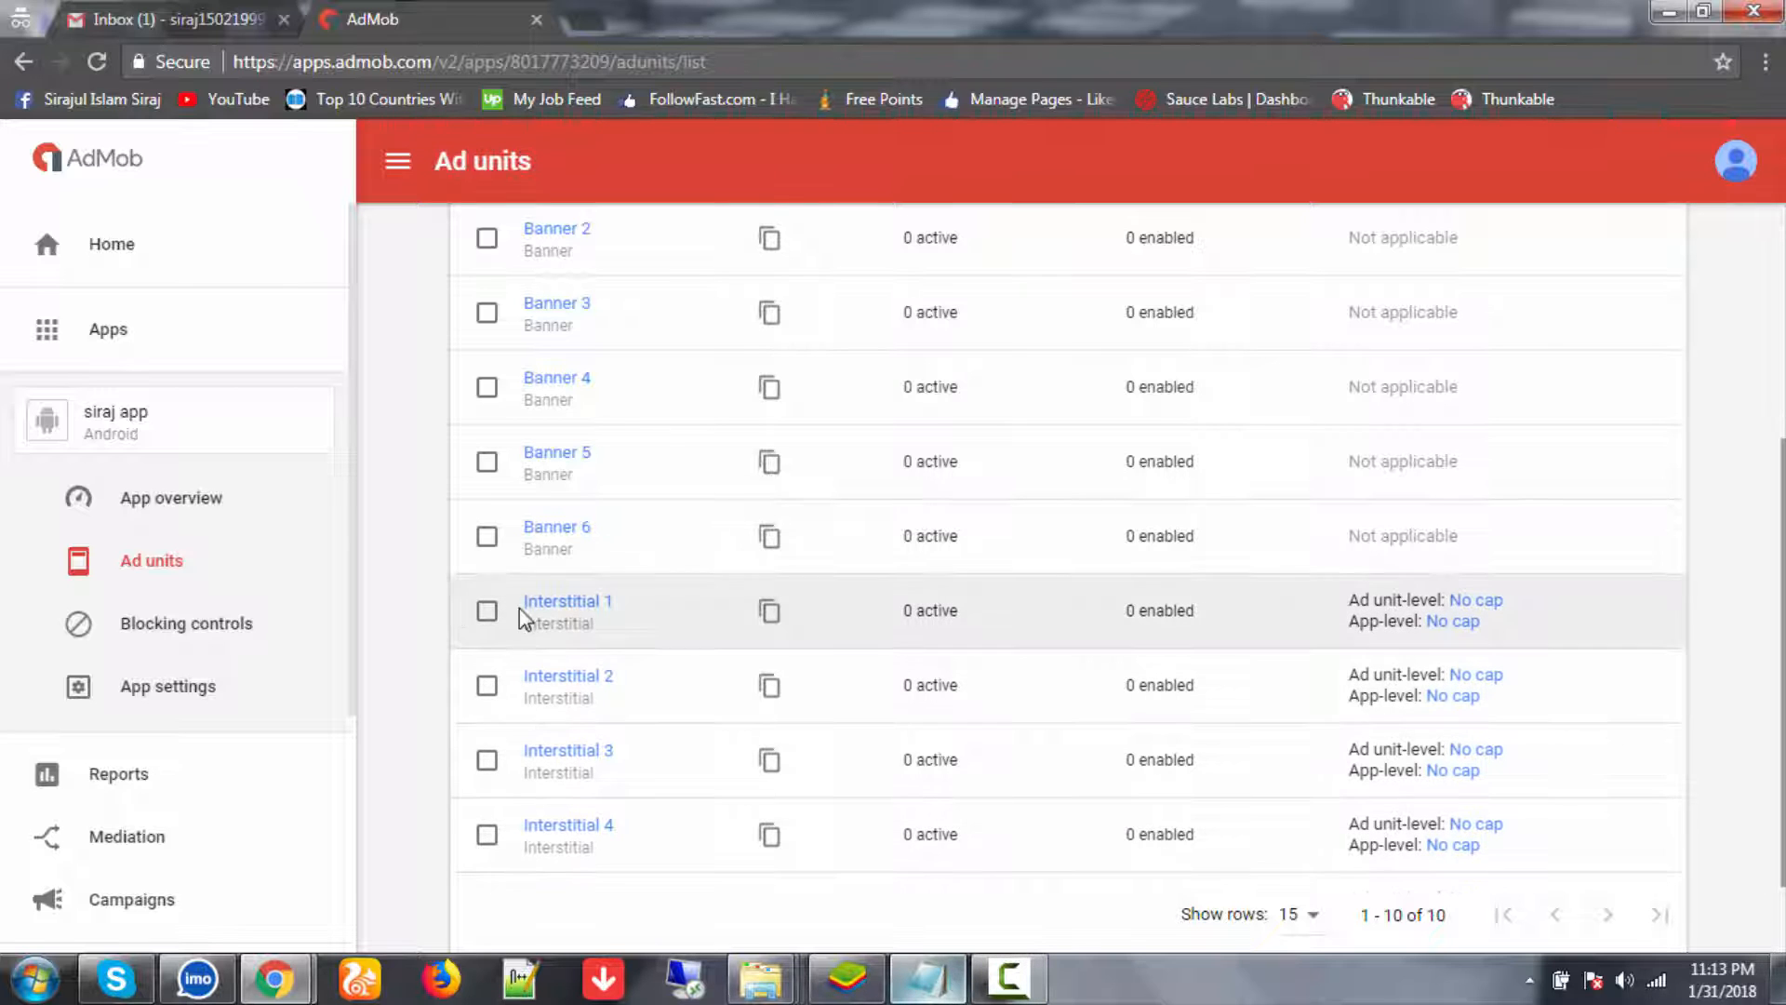
- Add an 'Interstitial 1=' line with its copied ad unit ID below the Banner entries
drag(518, 610, 642, 619)
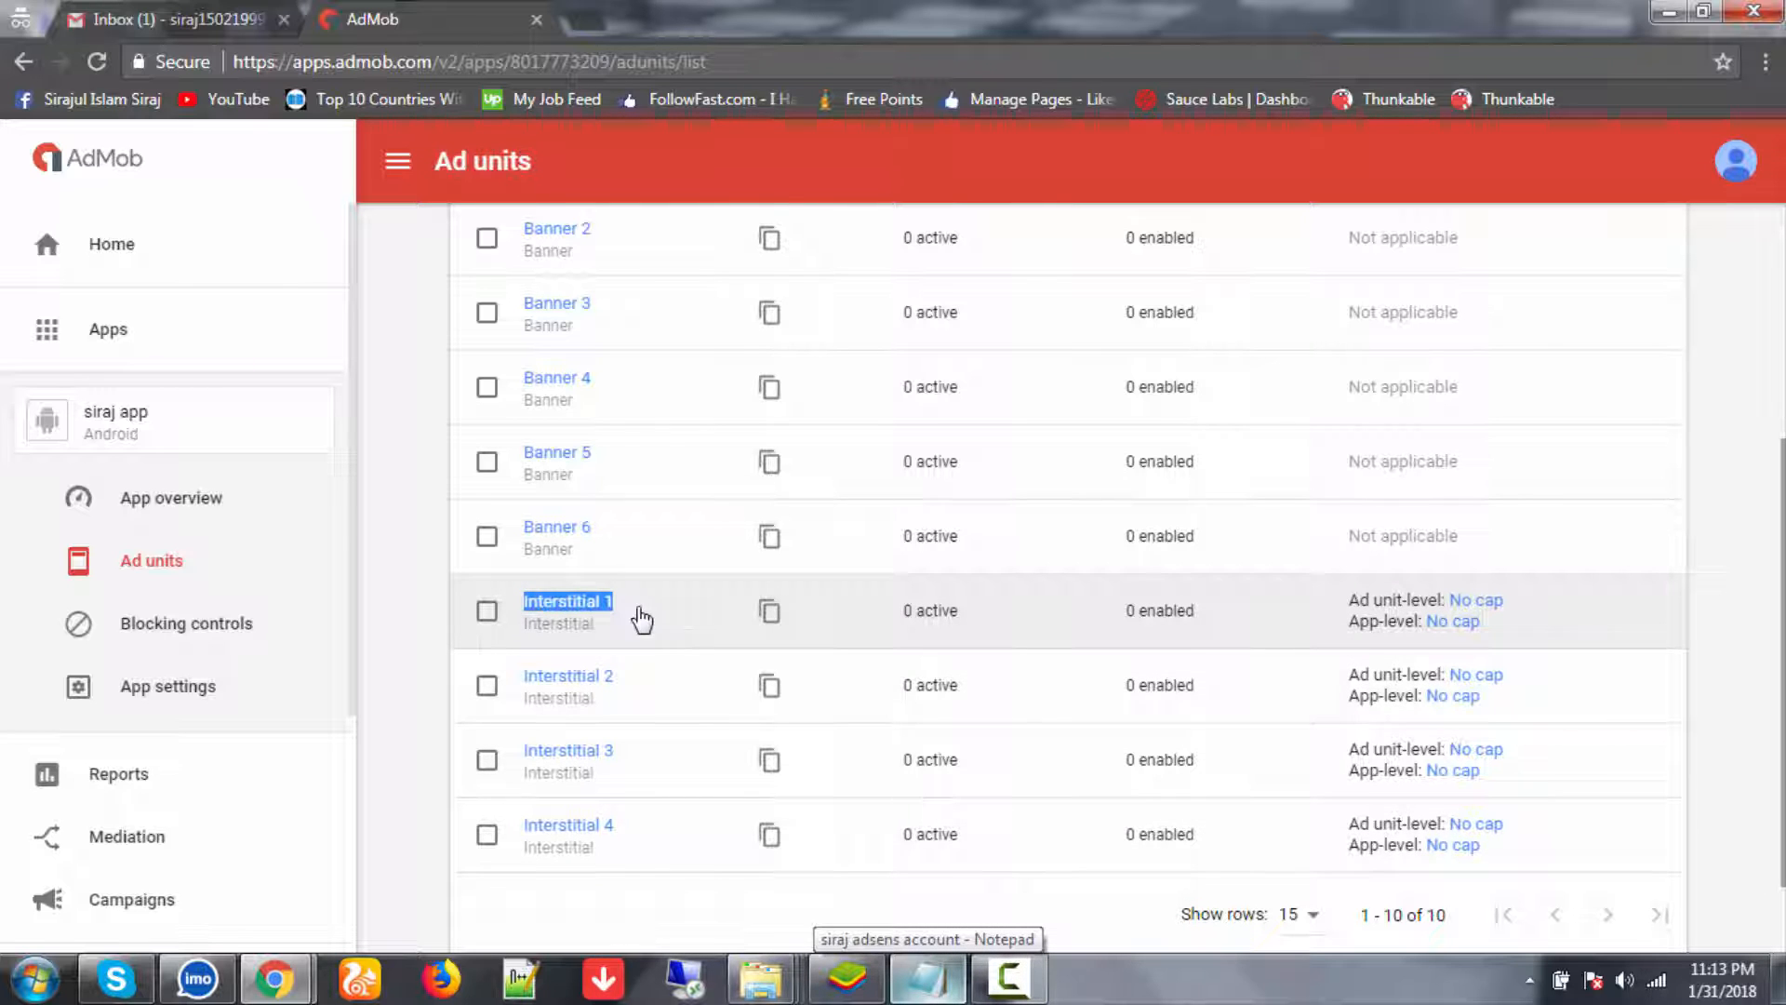
key(ctrl+c)
click(927, 978)
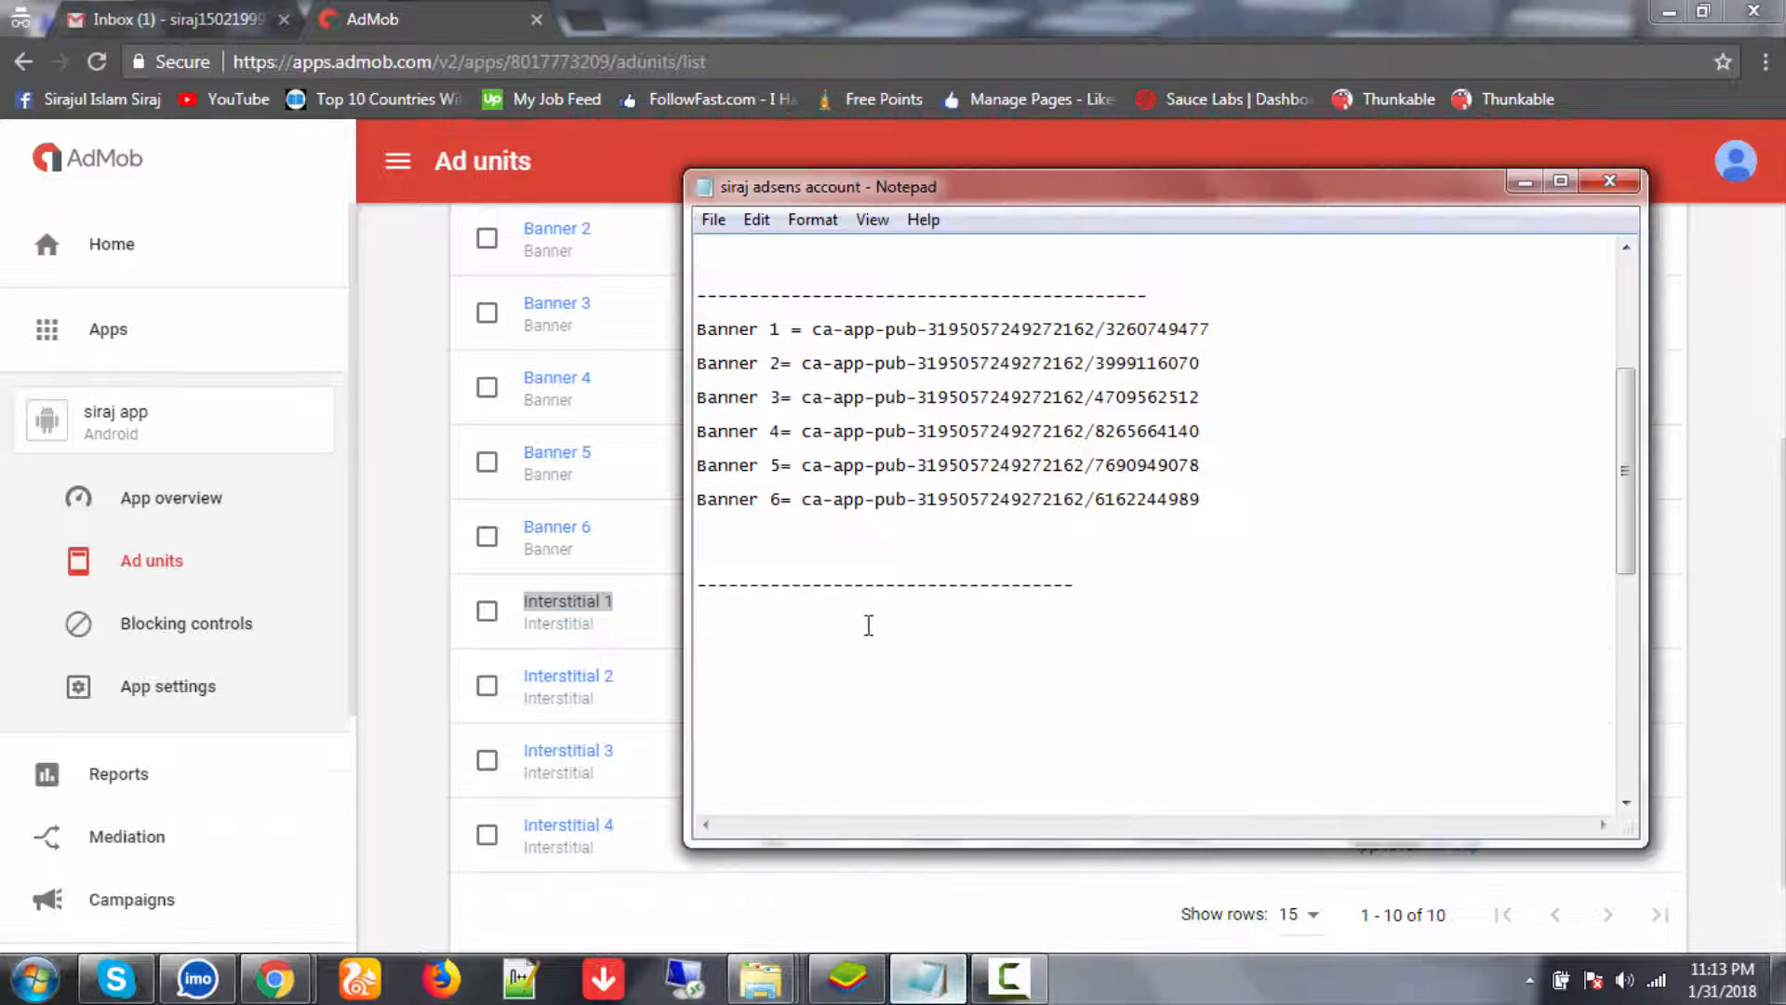
key(ctrl+v)
click(430, 630)
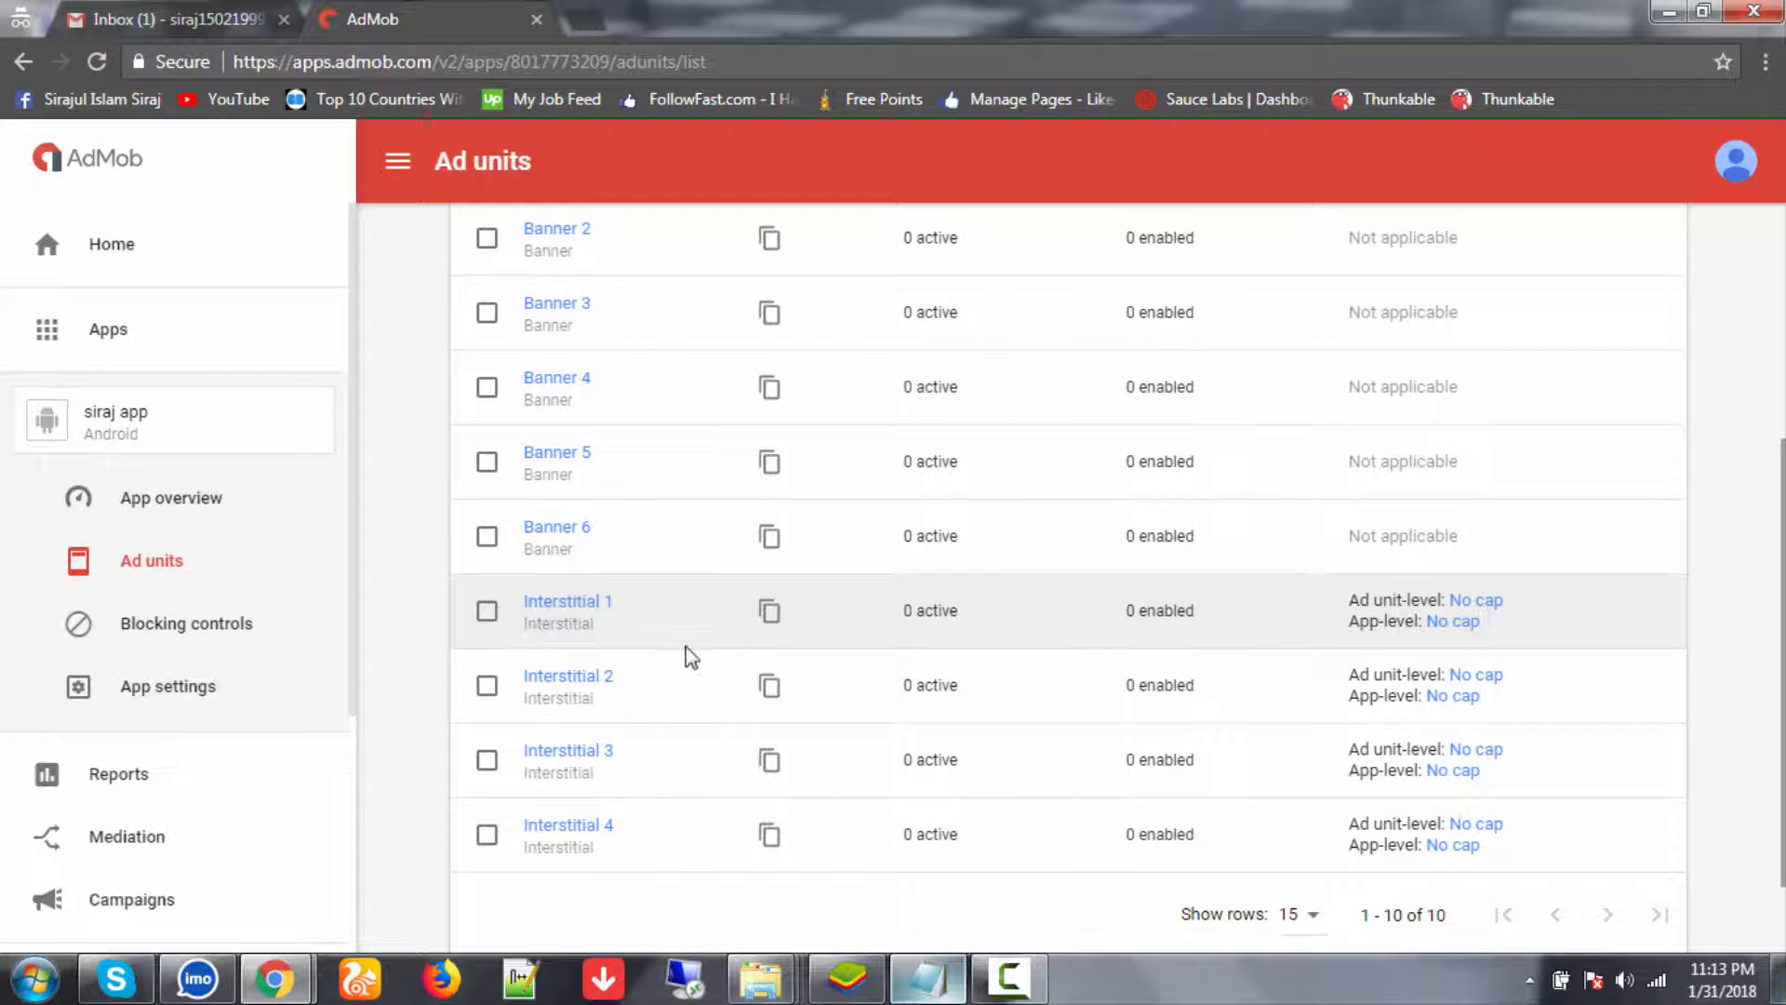
click(771, 614)
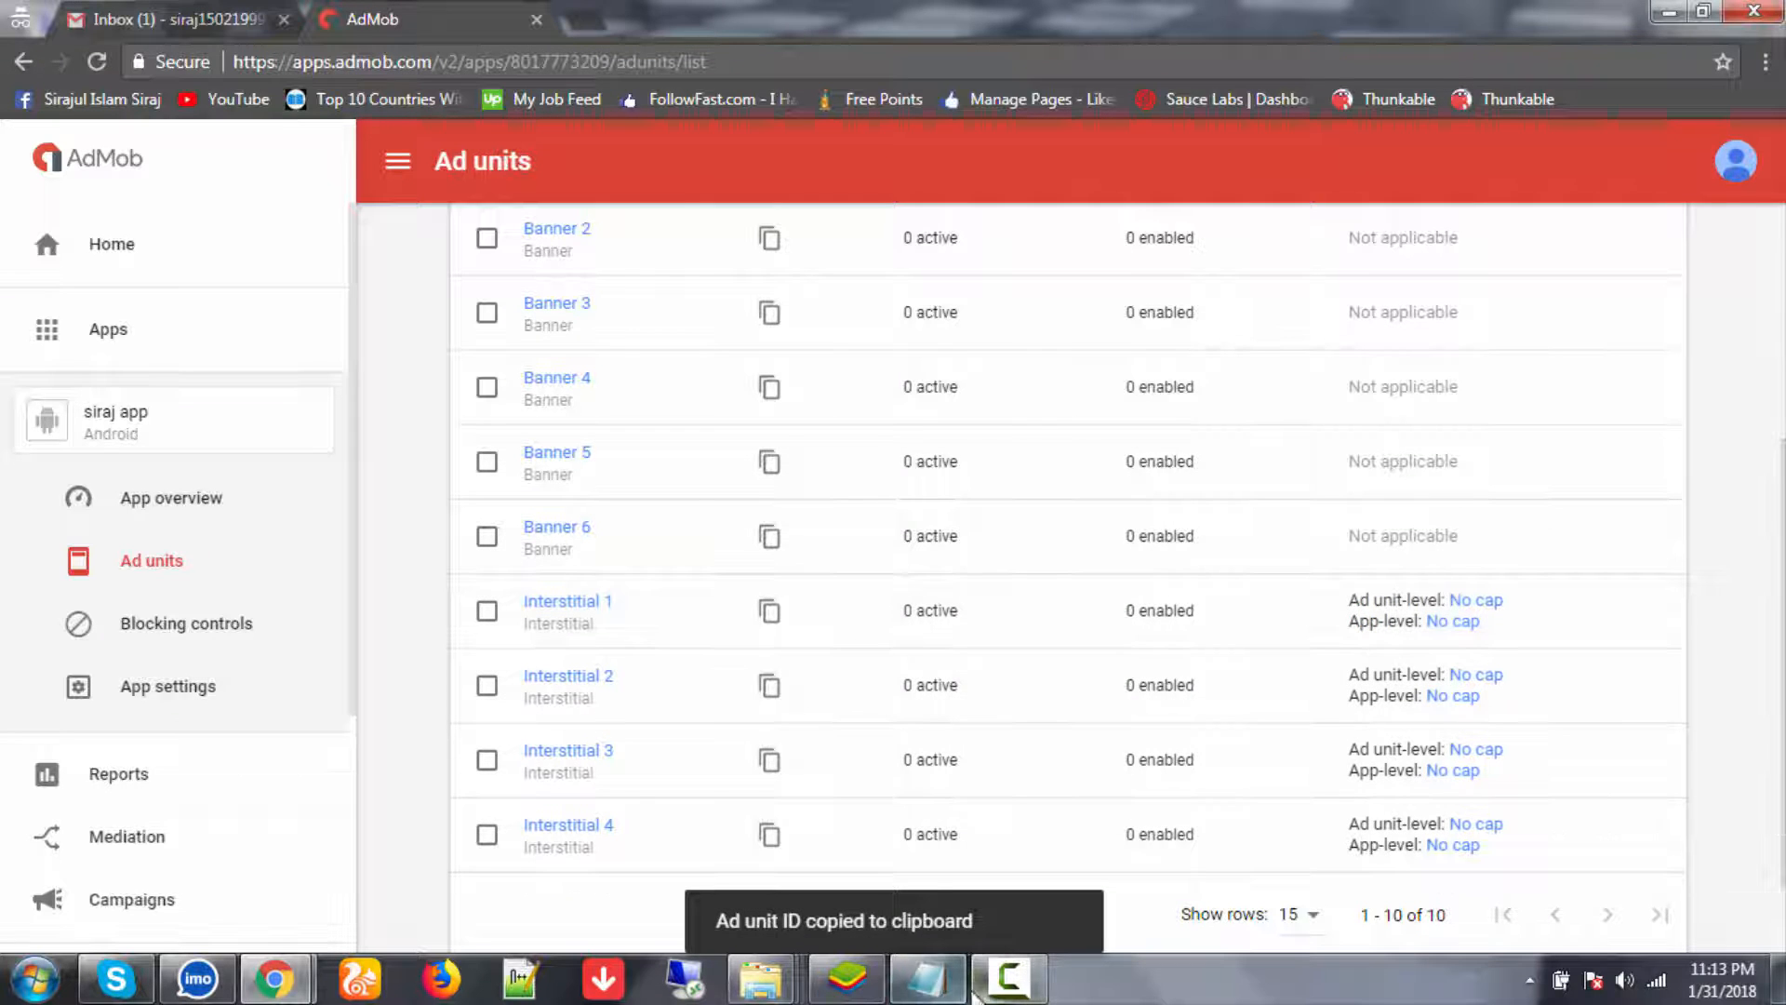
click(928, 978)
key(ctrl+v)
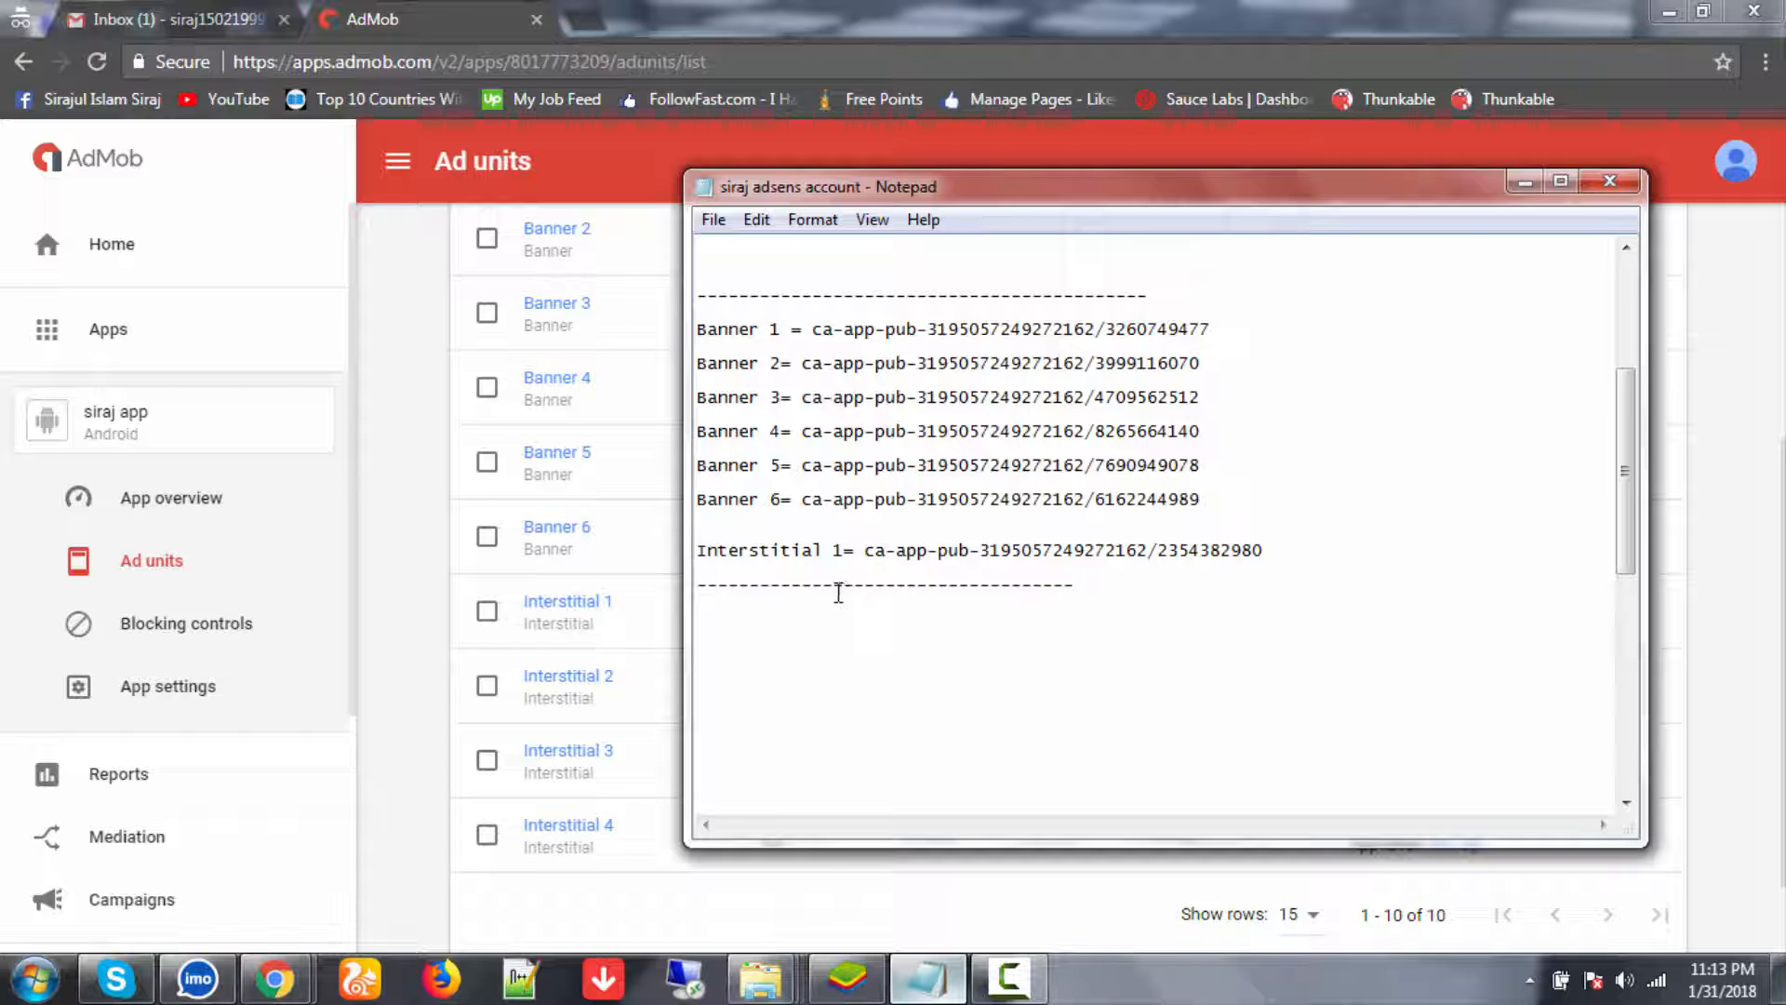
click(430, 11)
scroll(382, 304, up, 4)
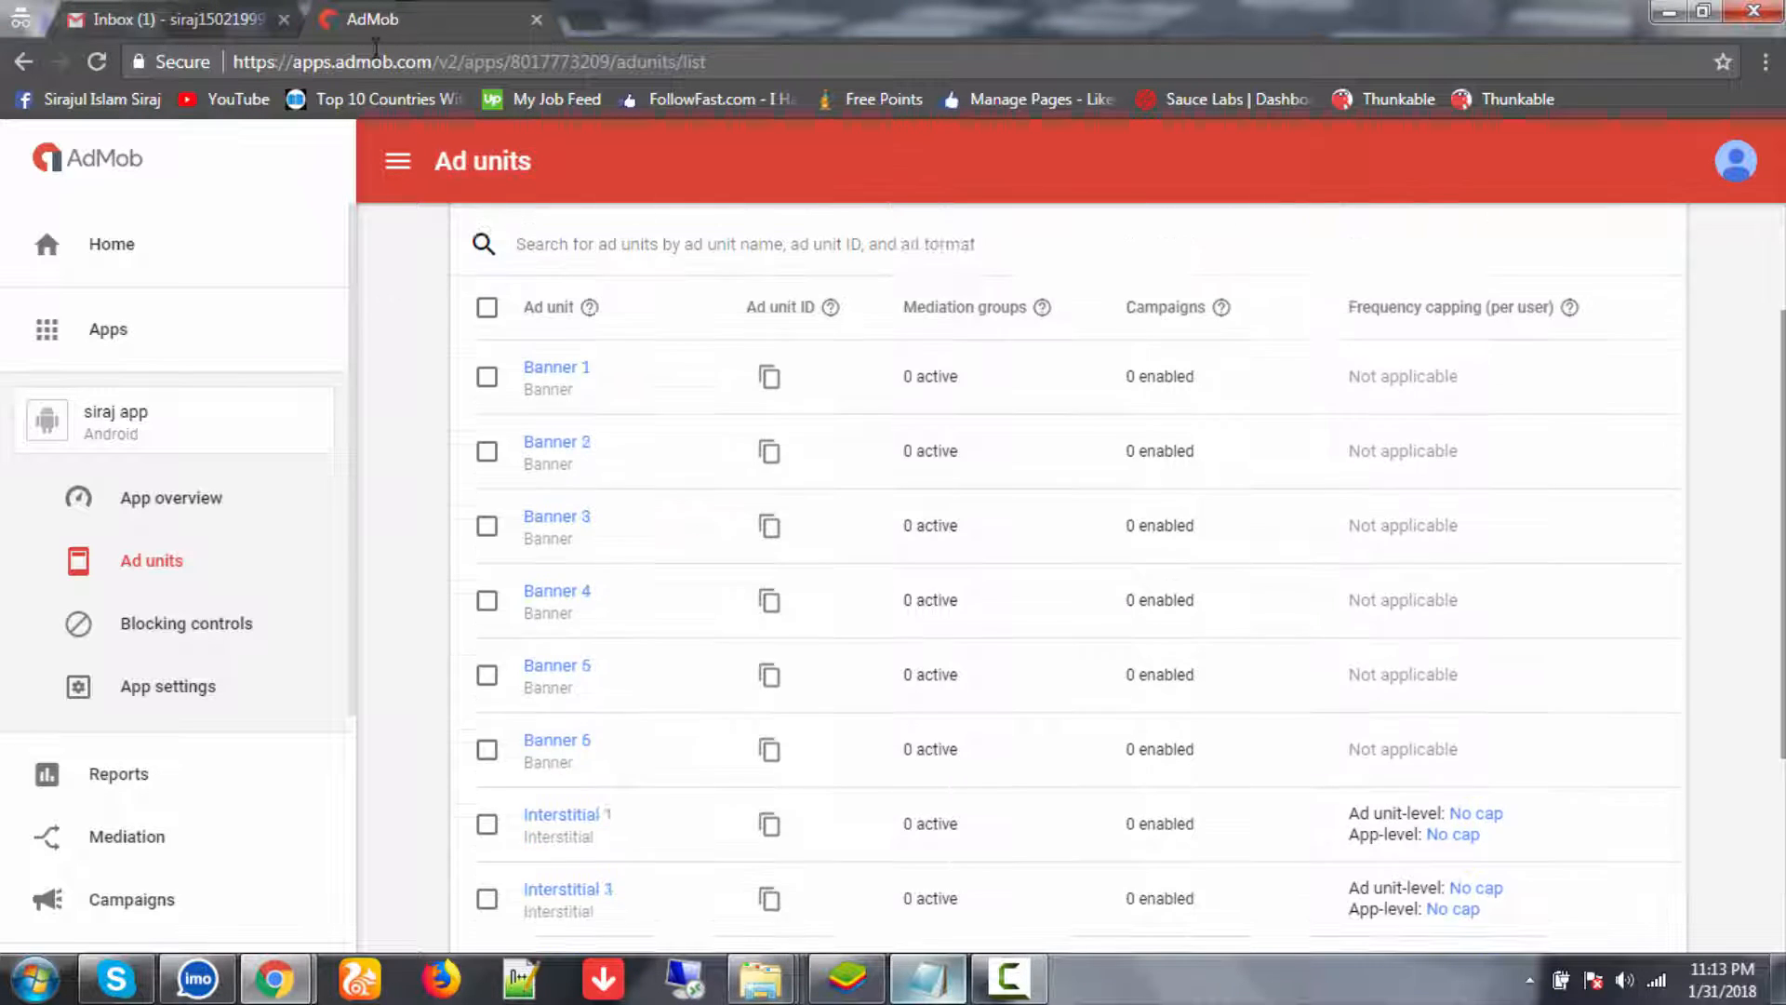
- Search 'google adsens' in a new tab and go to the Google AdSense sign-in
click(579, 21)
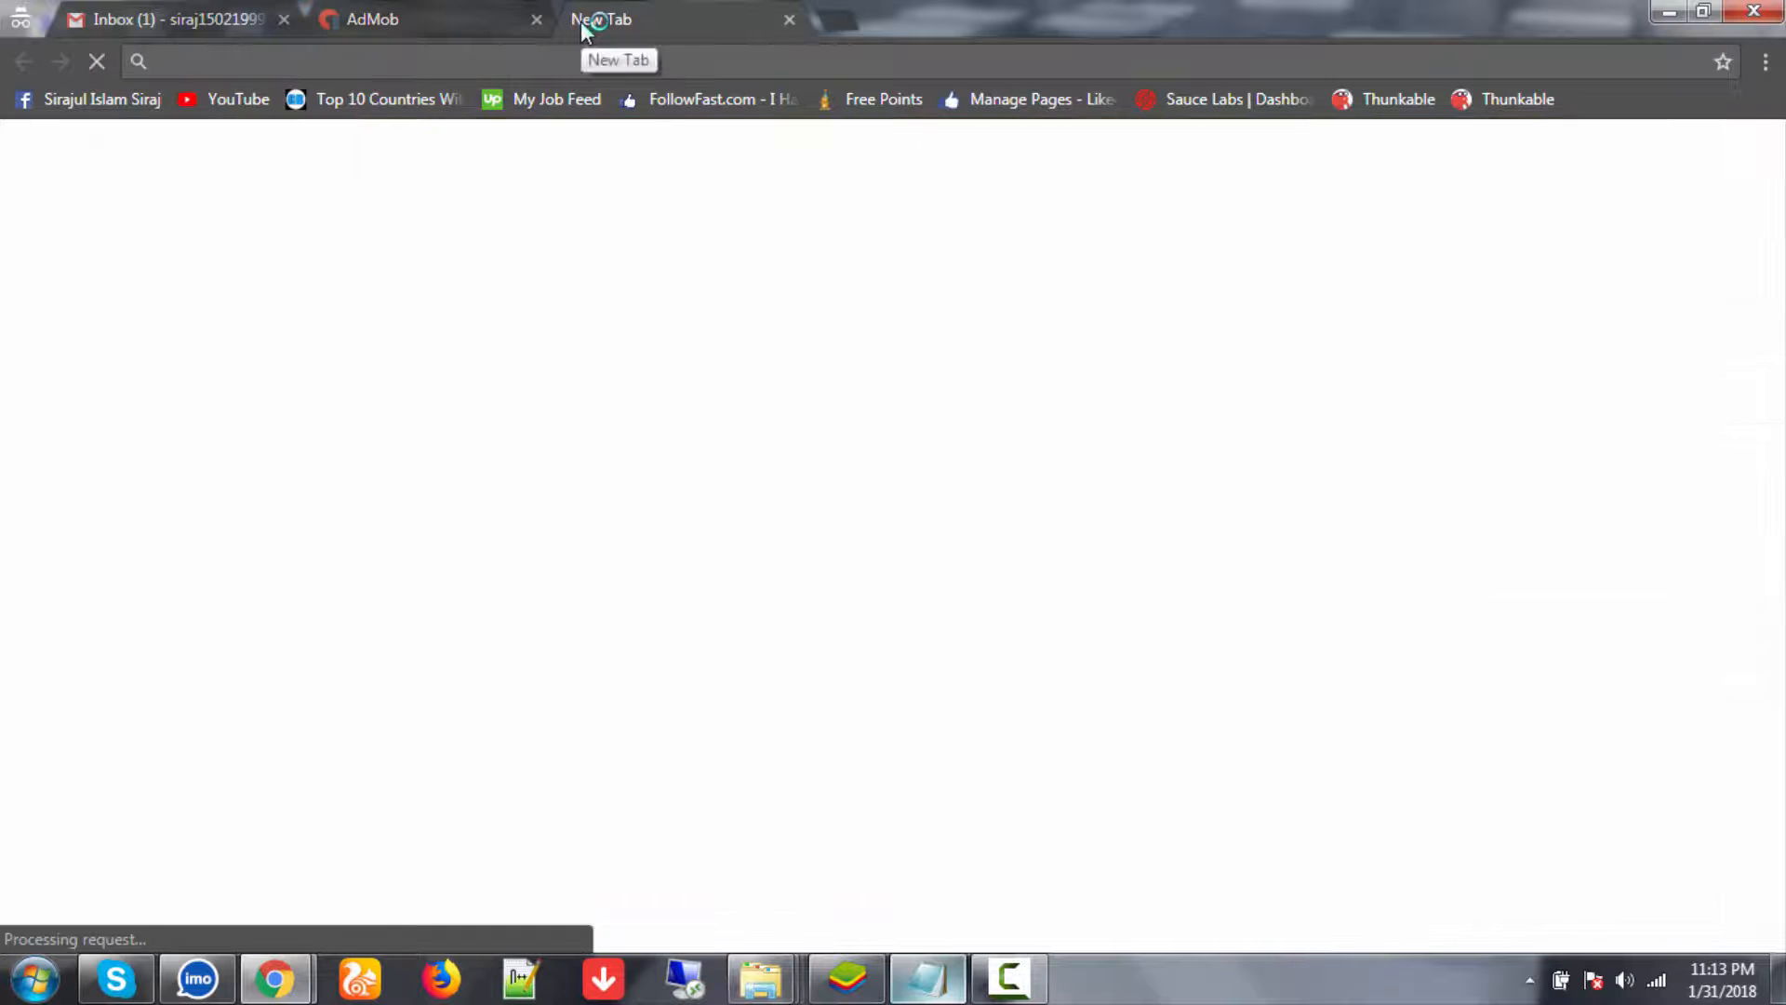
text(goog)
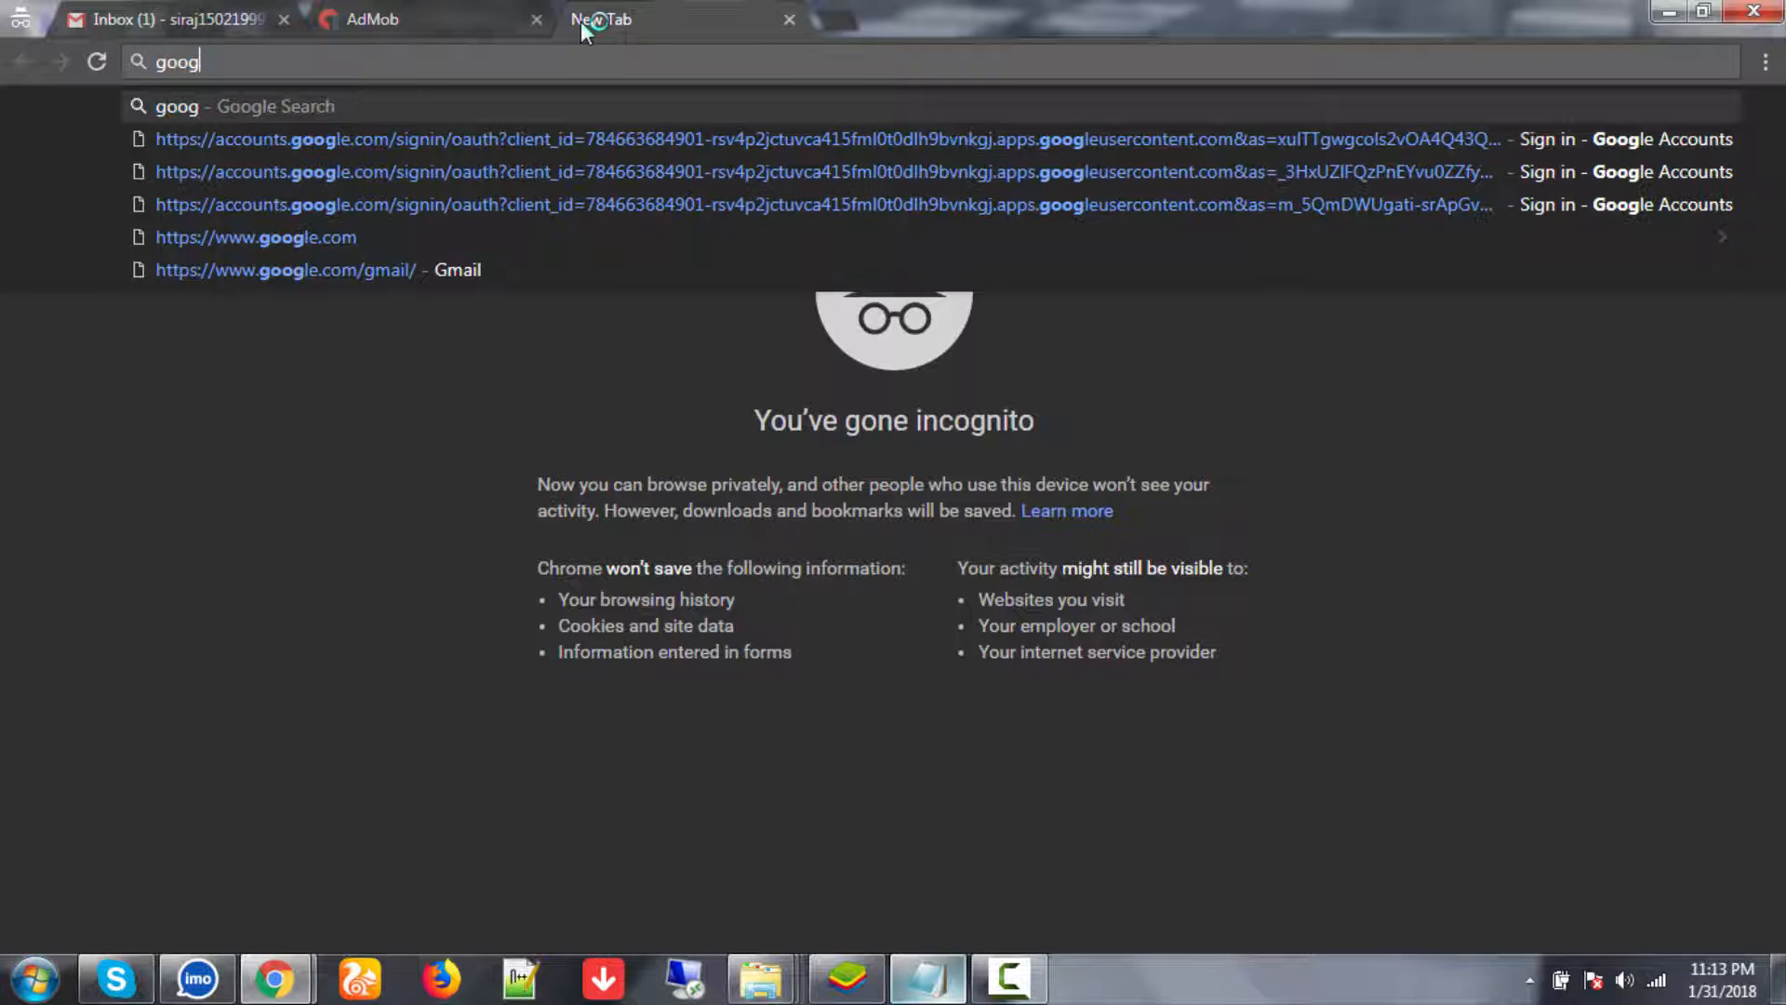
text(le adse)
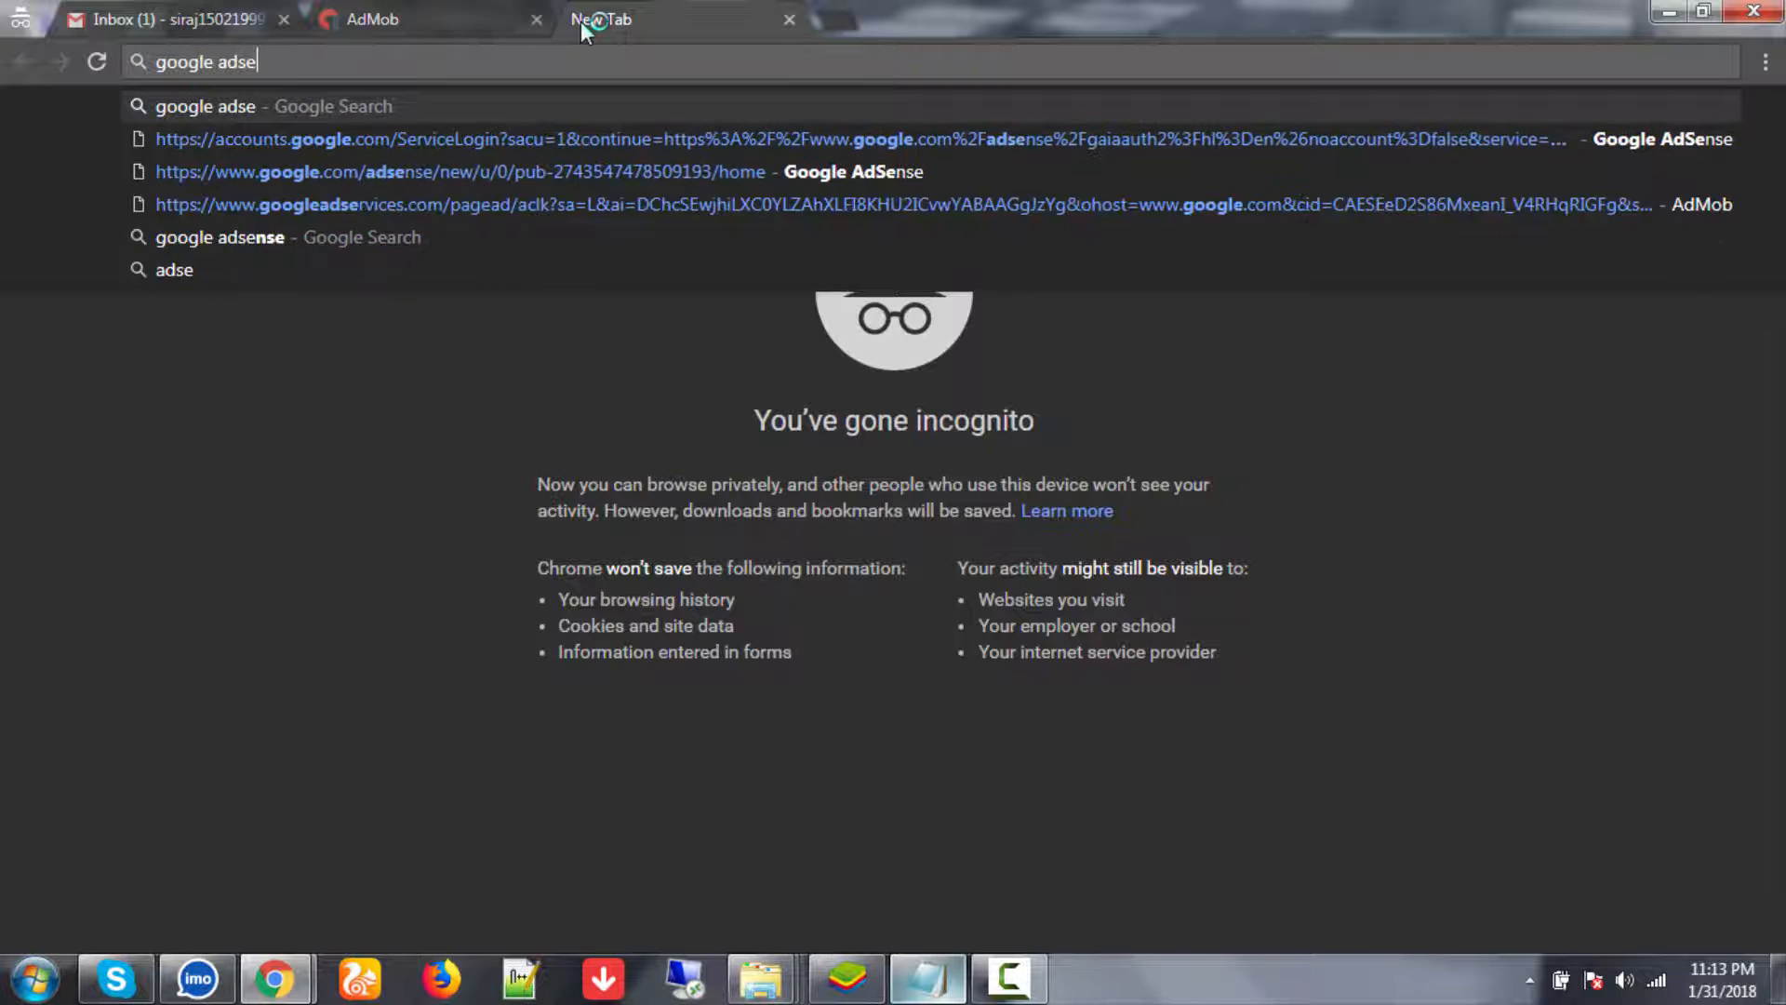
text(ns)
key(Return)
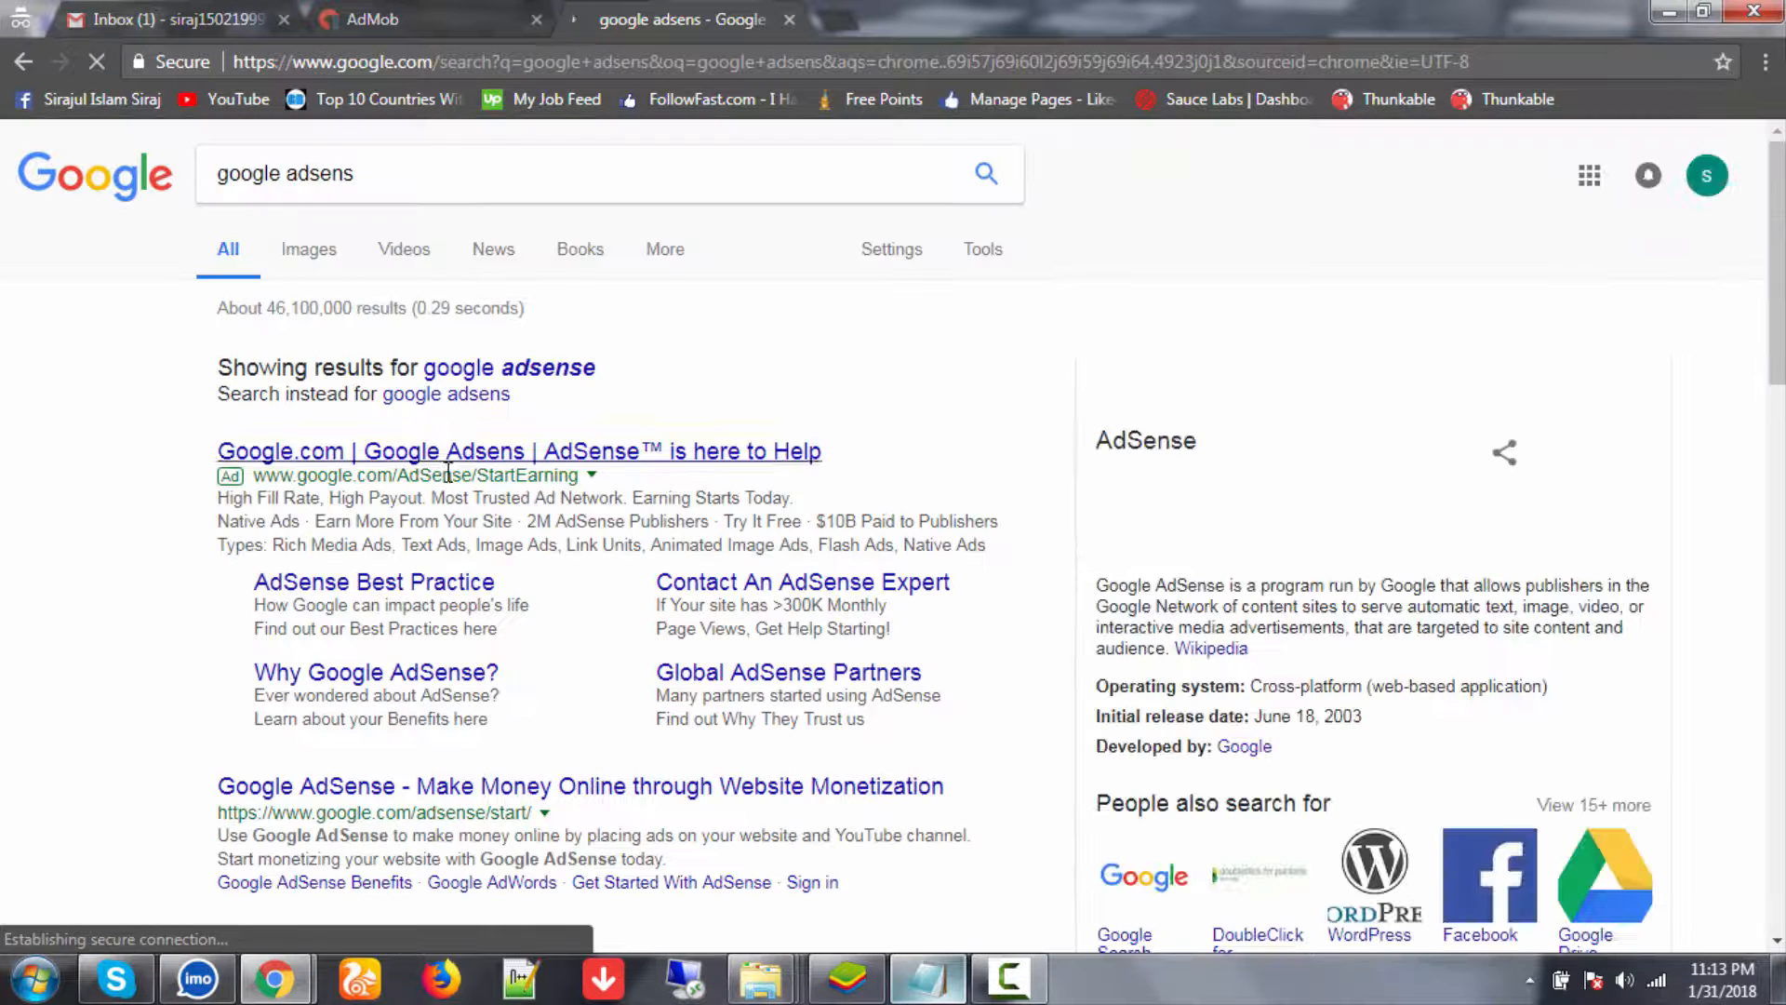
click(393, 797)
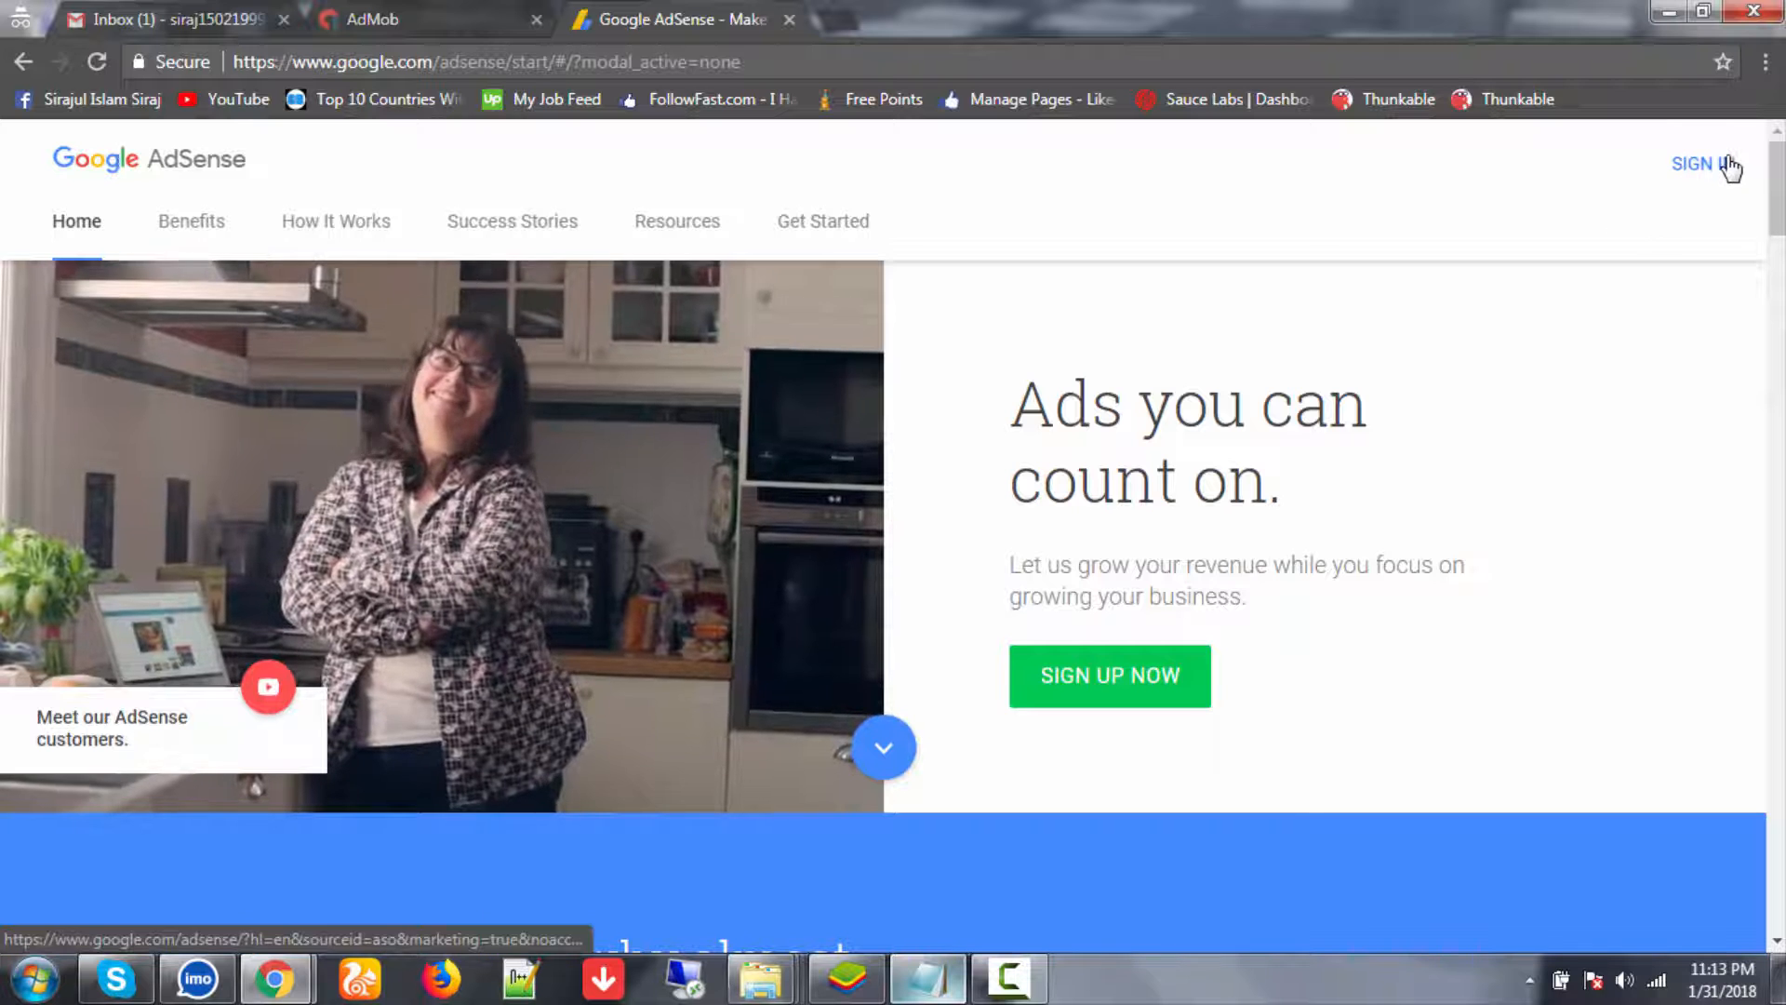
click(1736, 164)
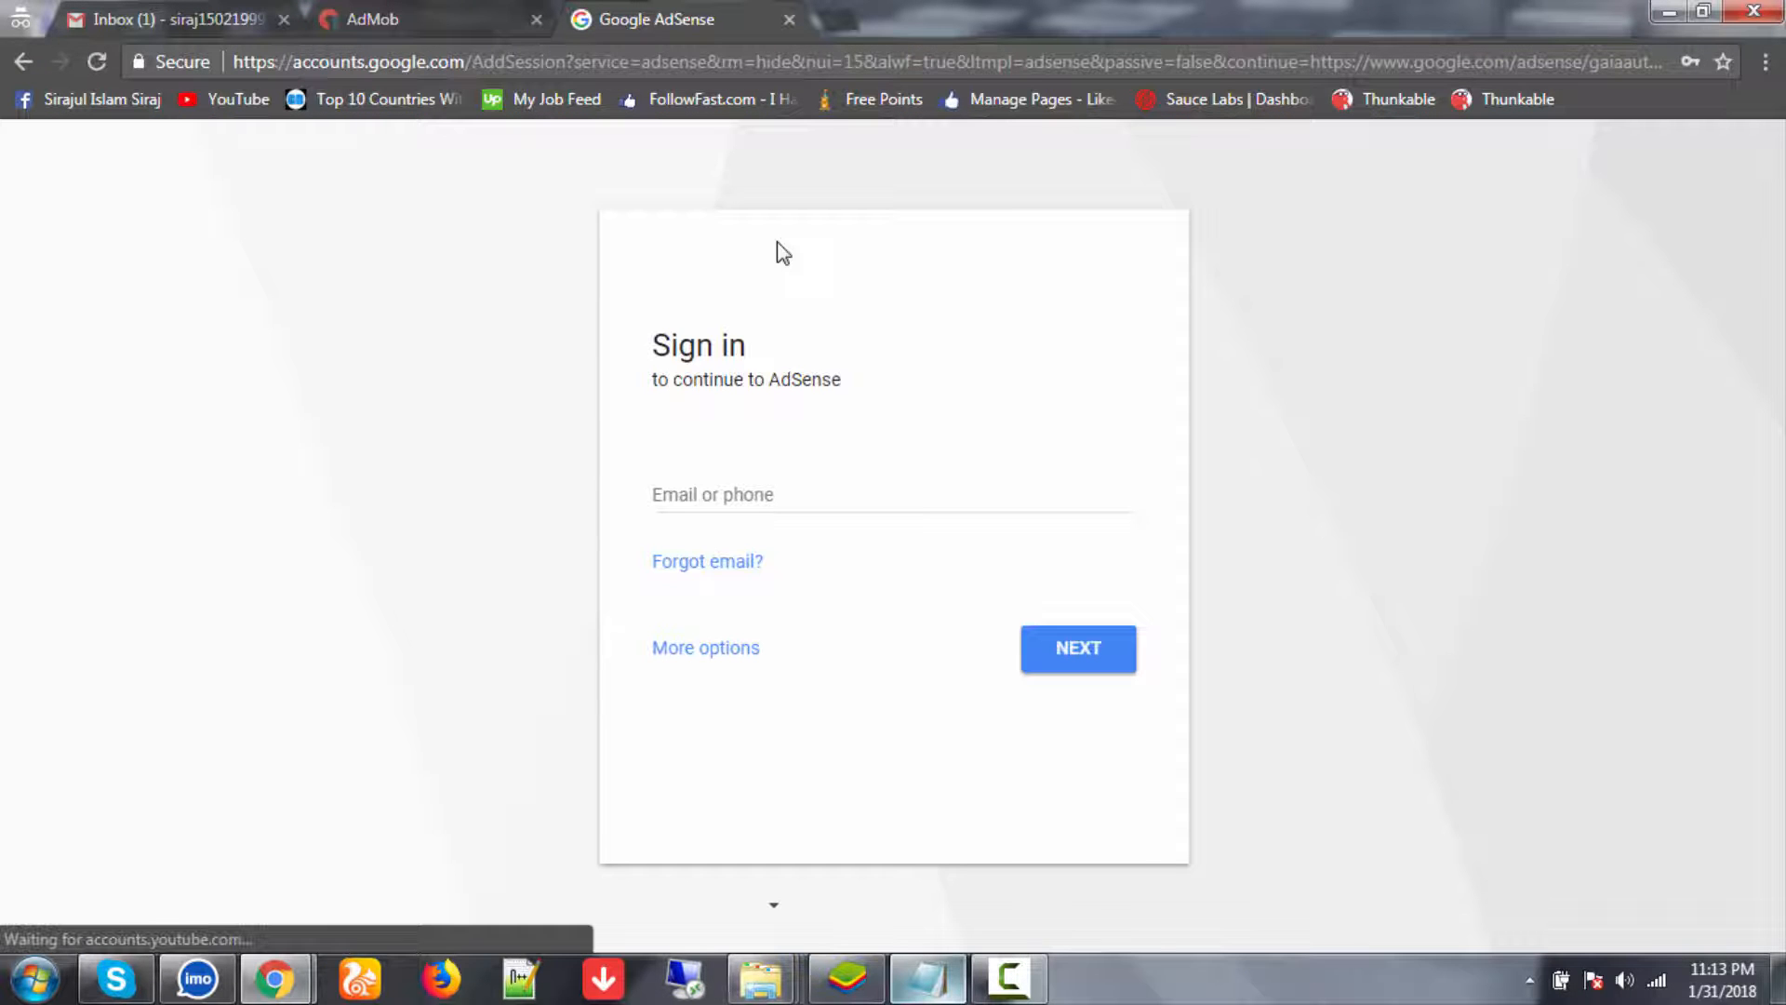
- Fill the AdSense sign-in e-mail field with the account e-mail copied from the Notepad notes
click(763, 483)
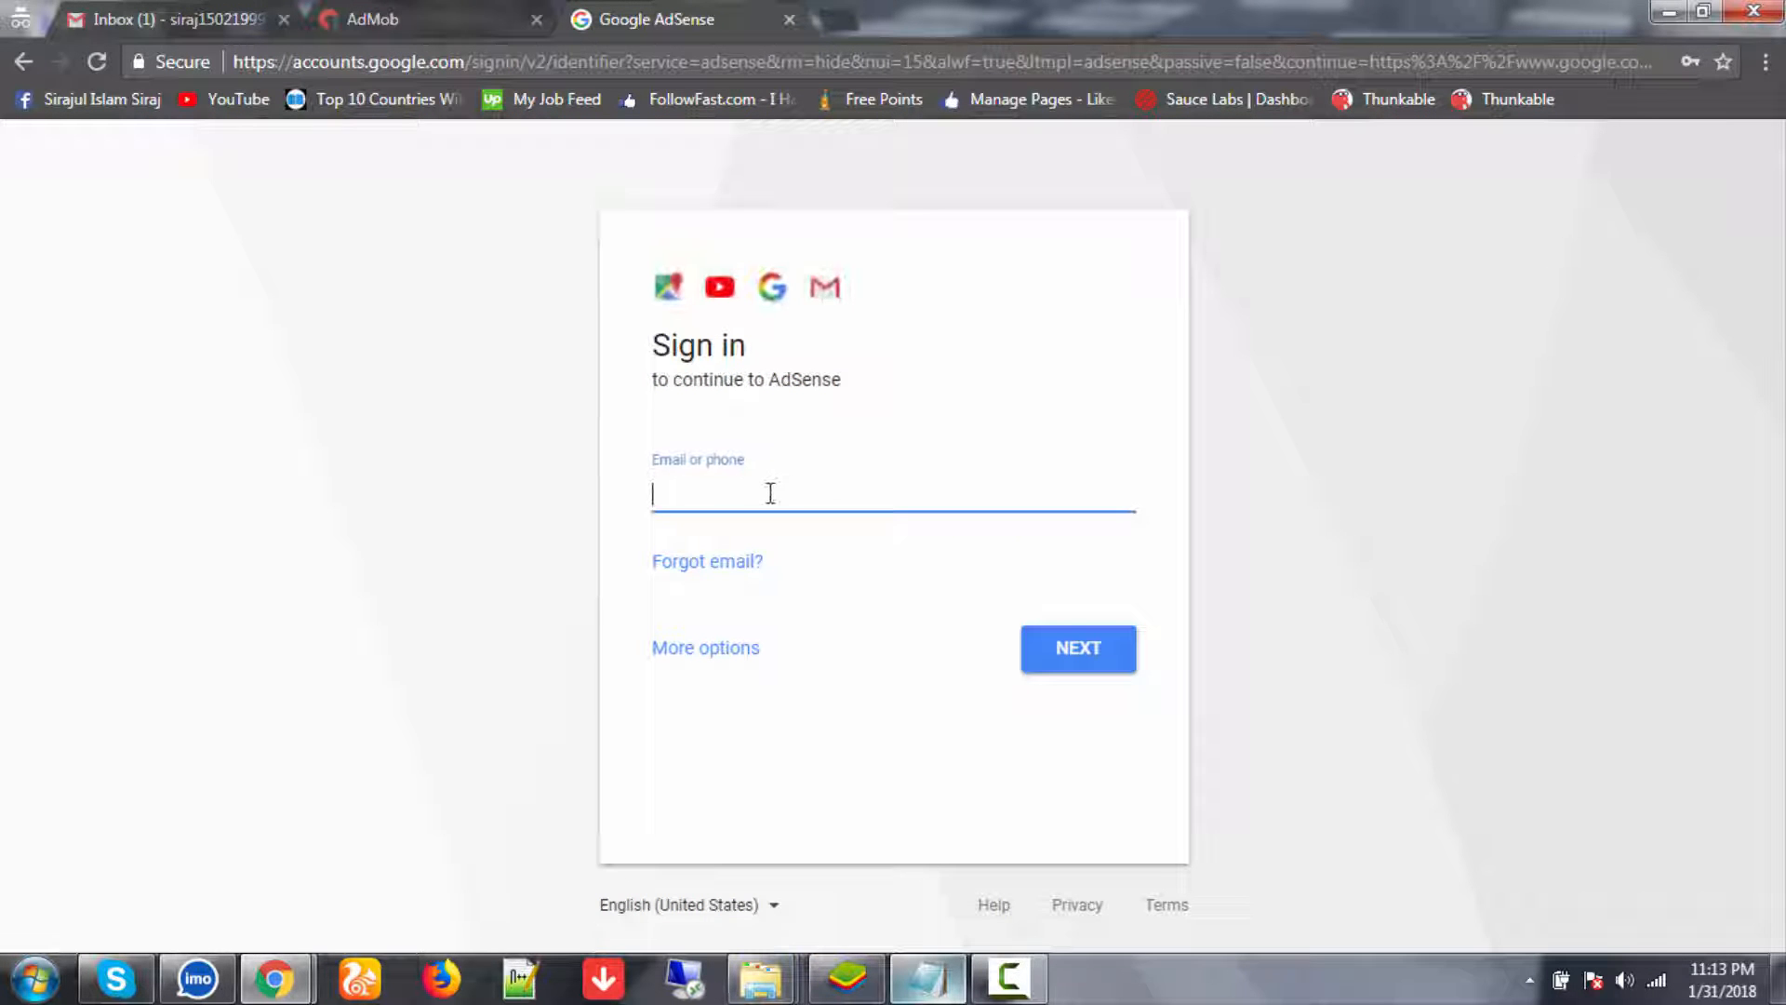
click(771, 493)
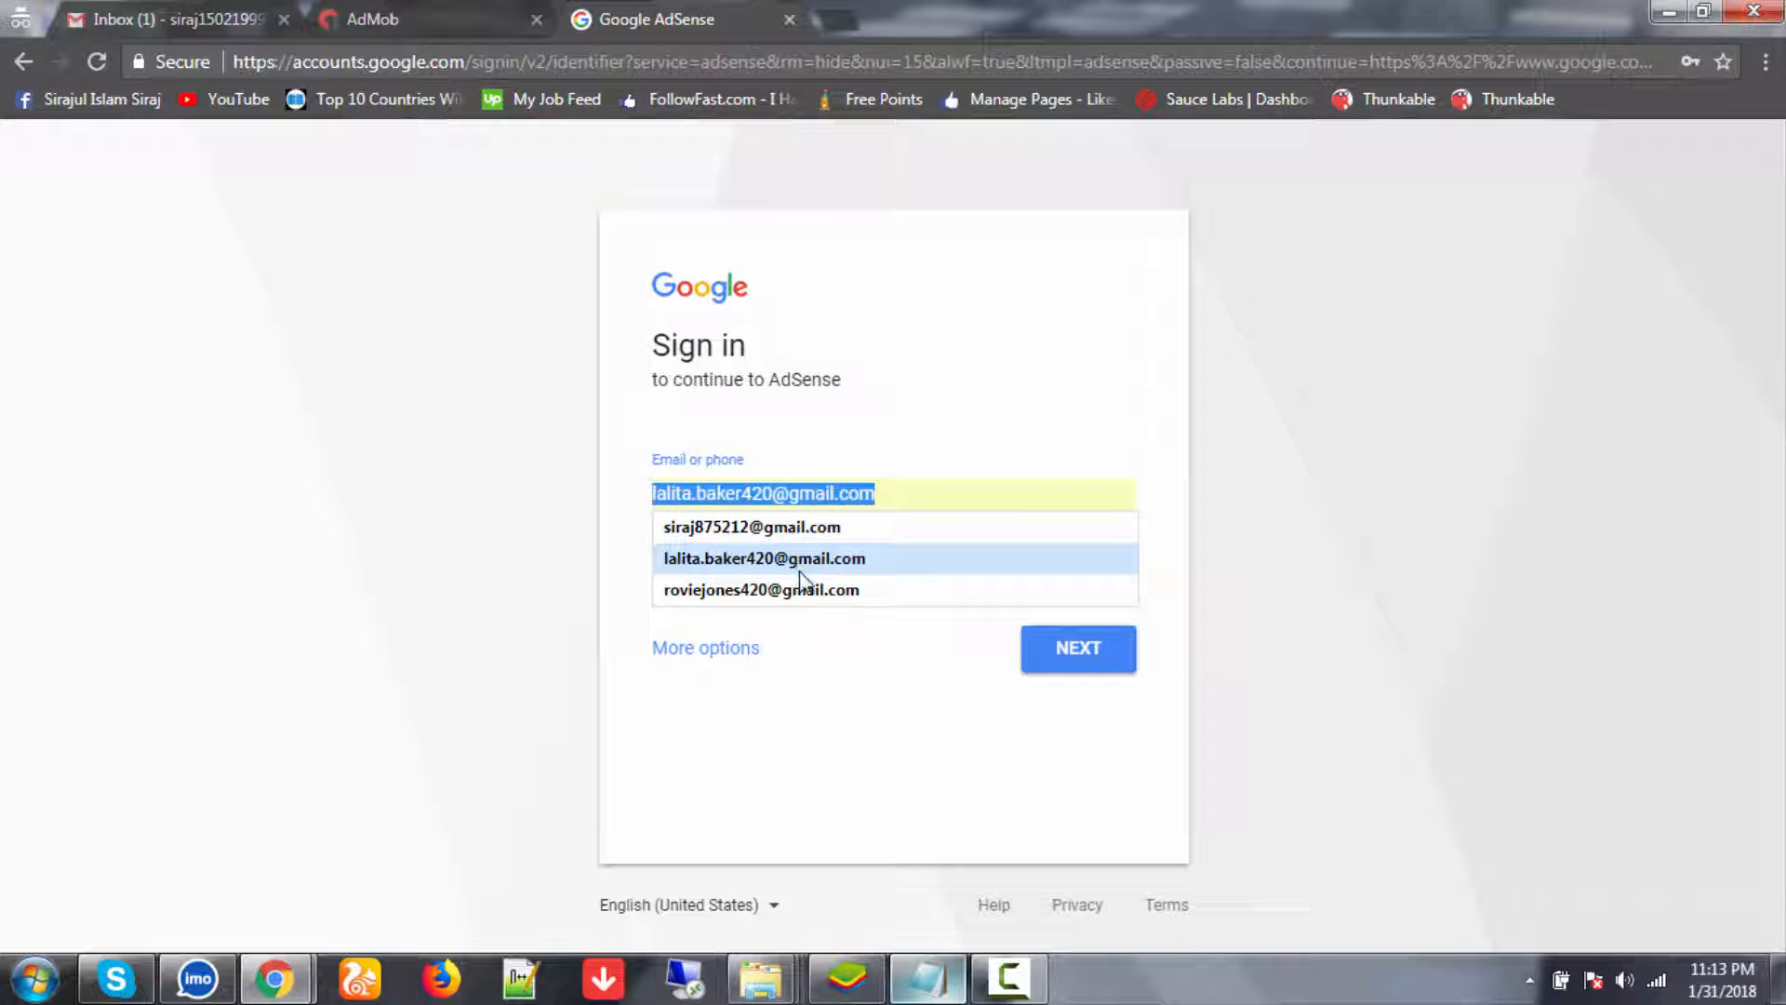
click(837, 420)
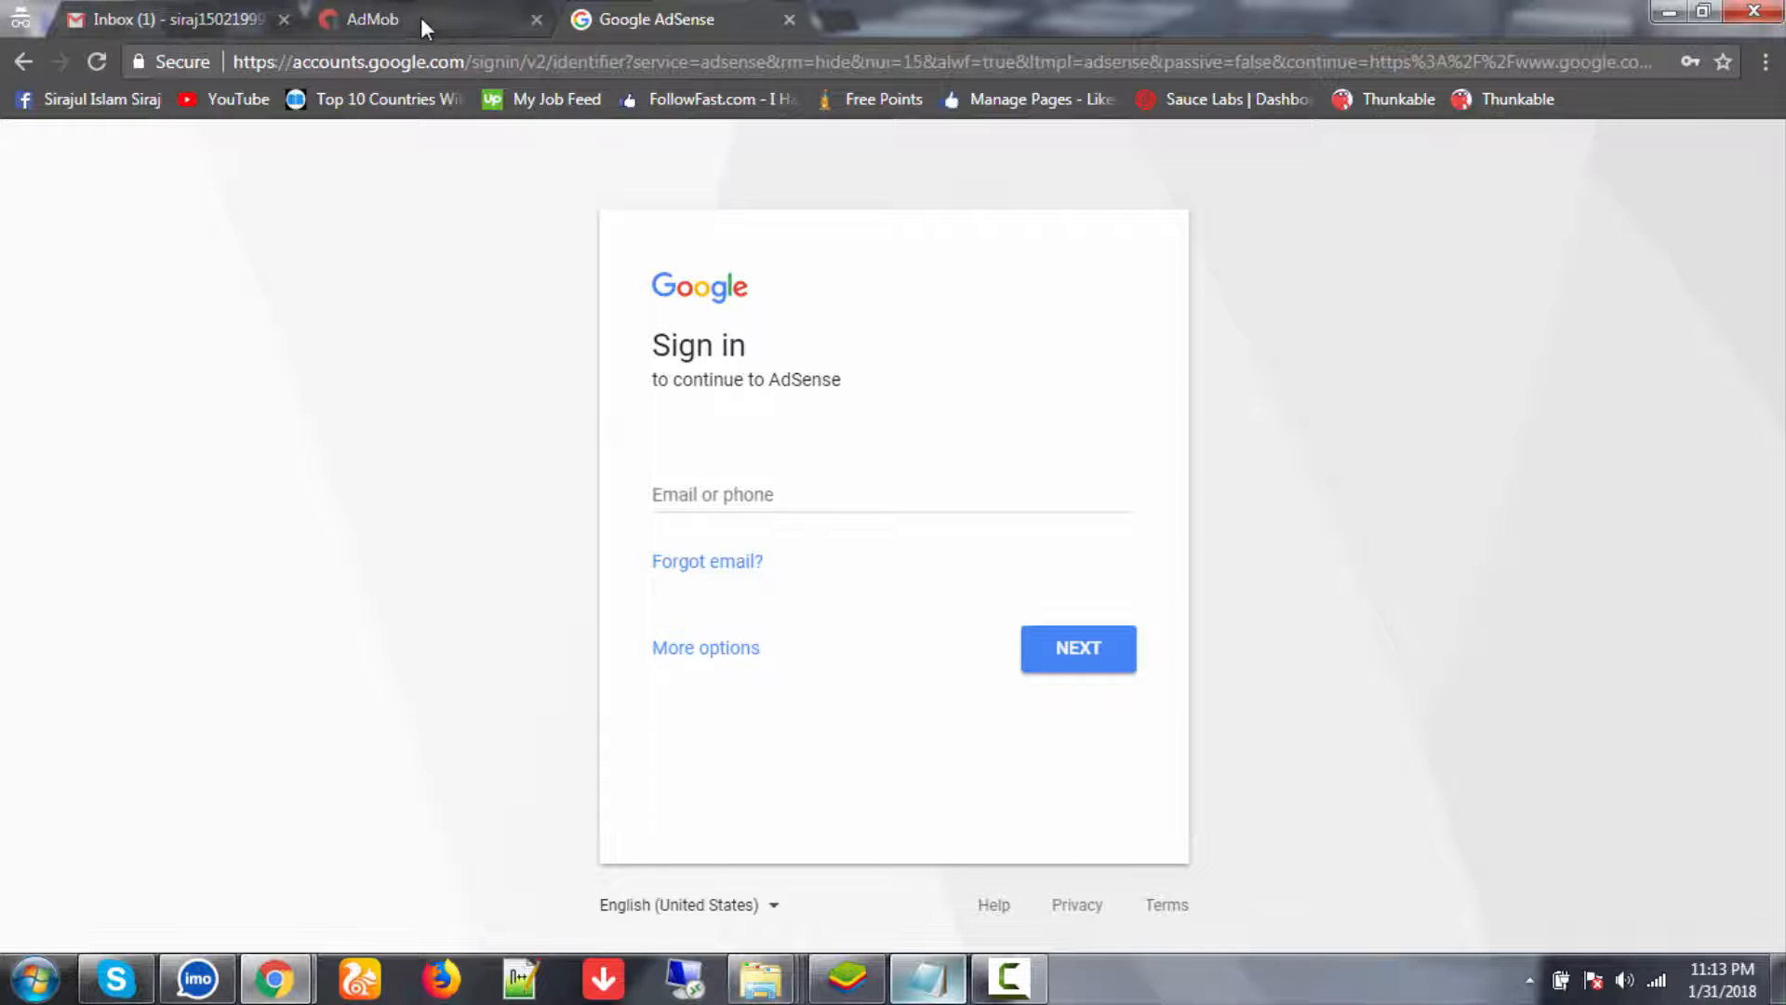
click(422, 20)
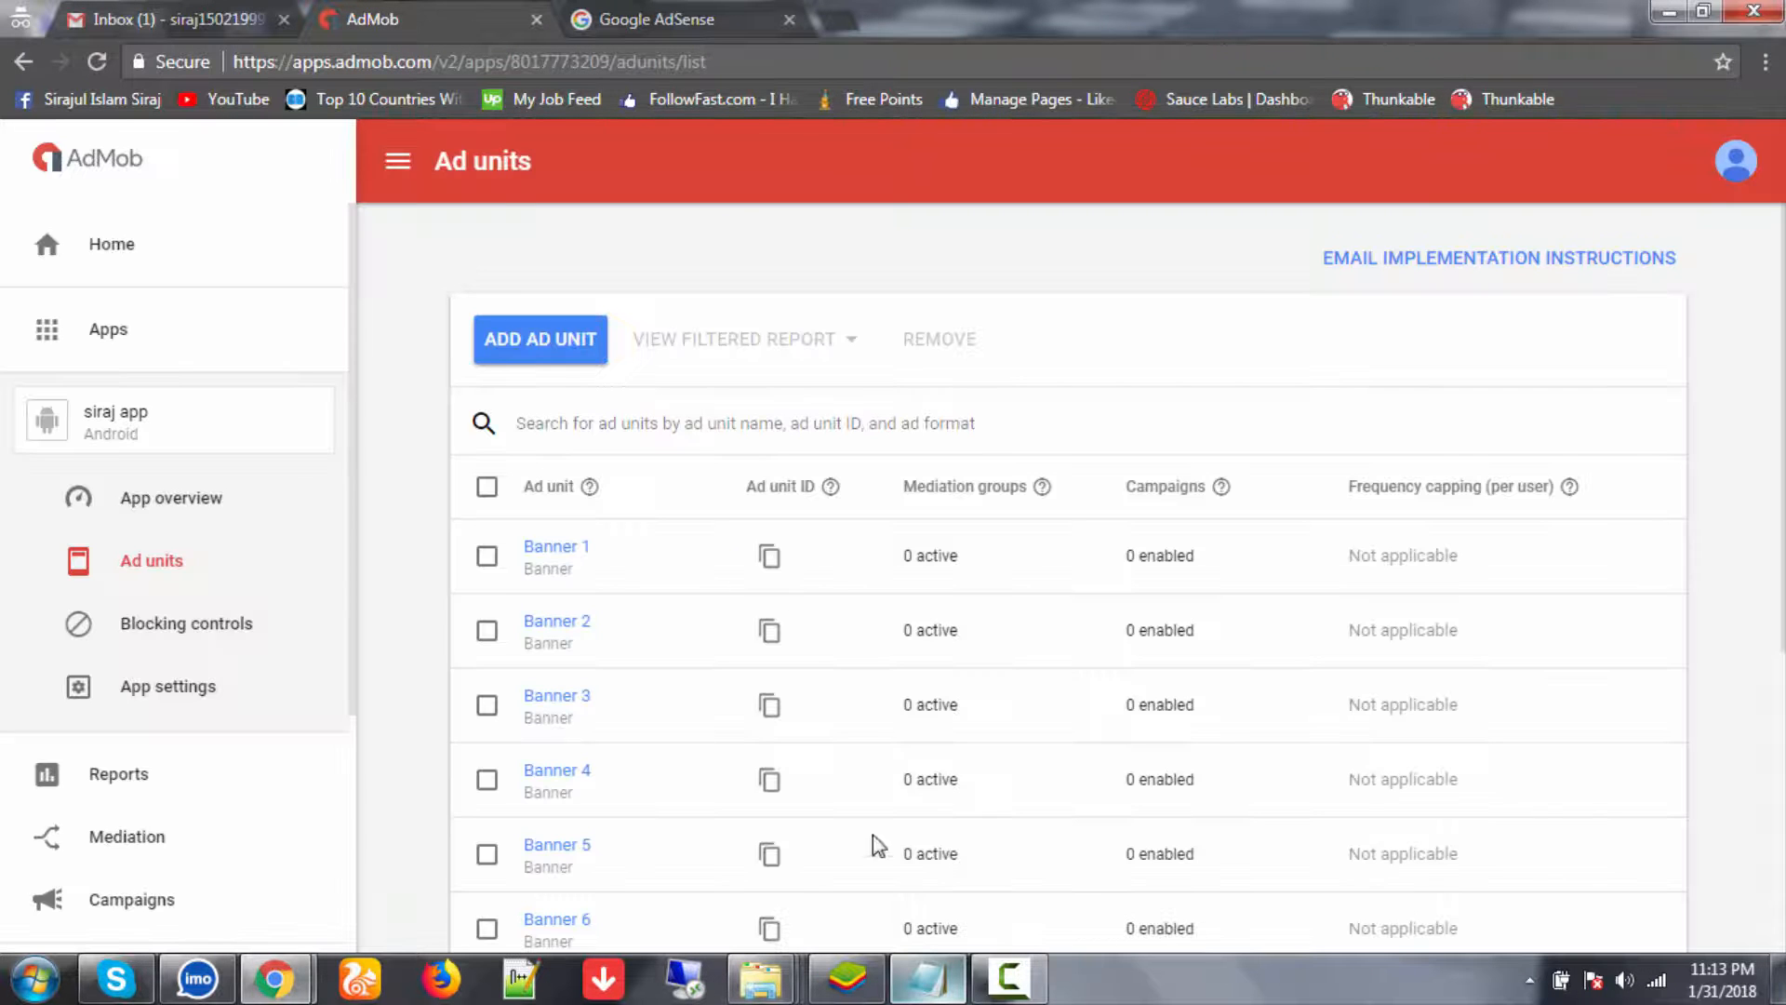
click(927, 977)
scroll(865, 425, up, 3)
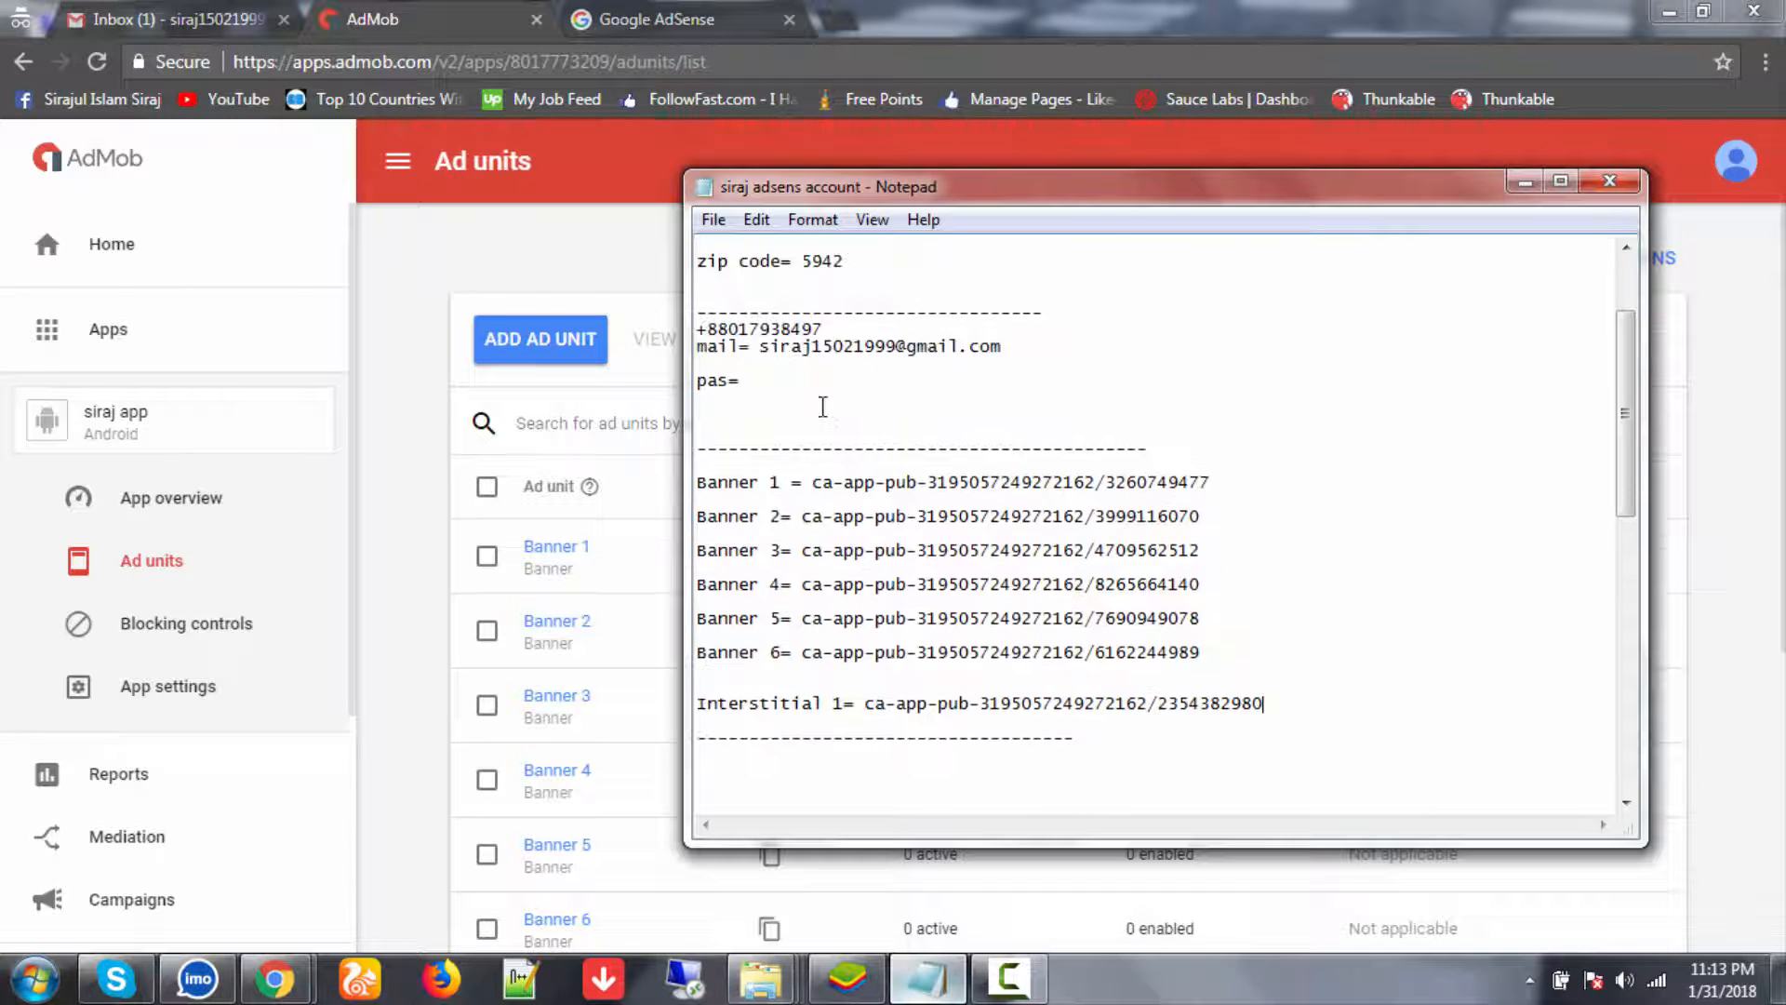
double_click(831, 349)
key(ctrl+c)
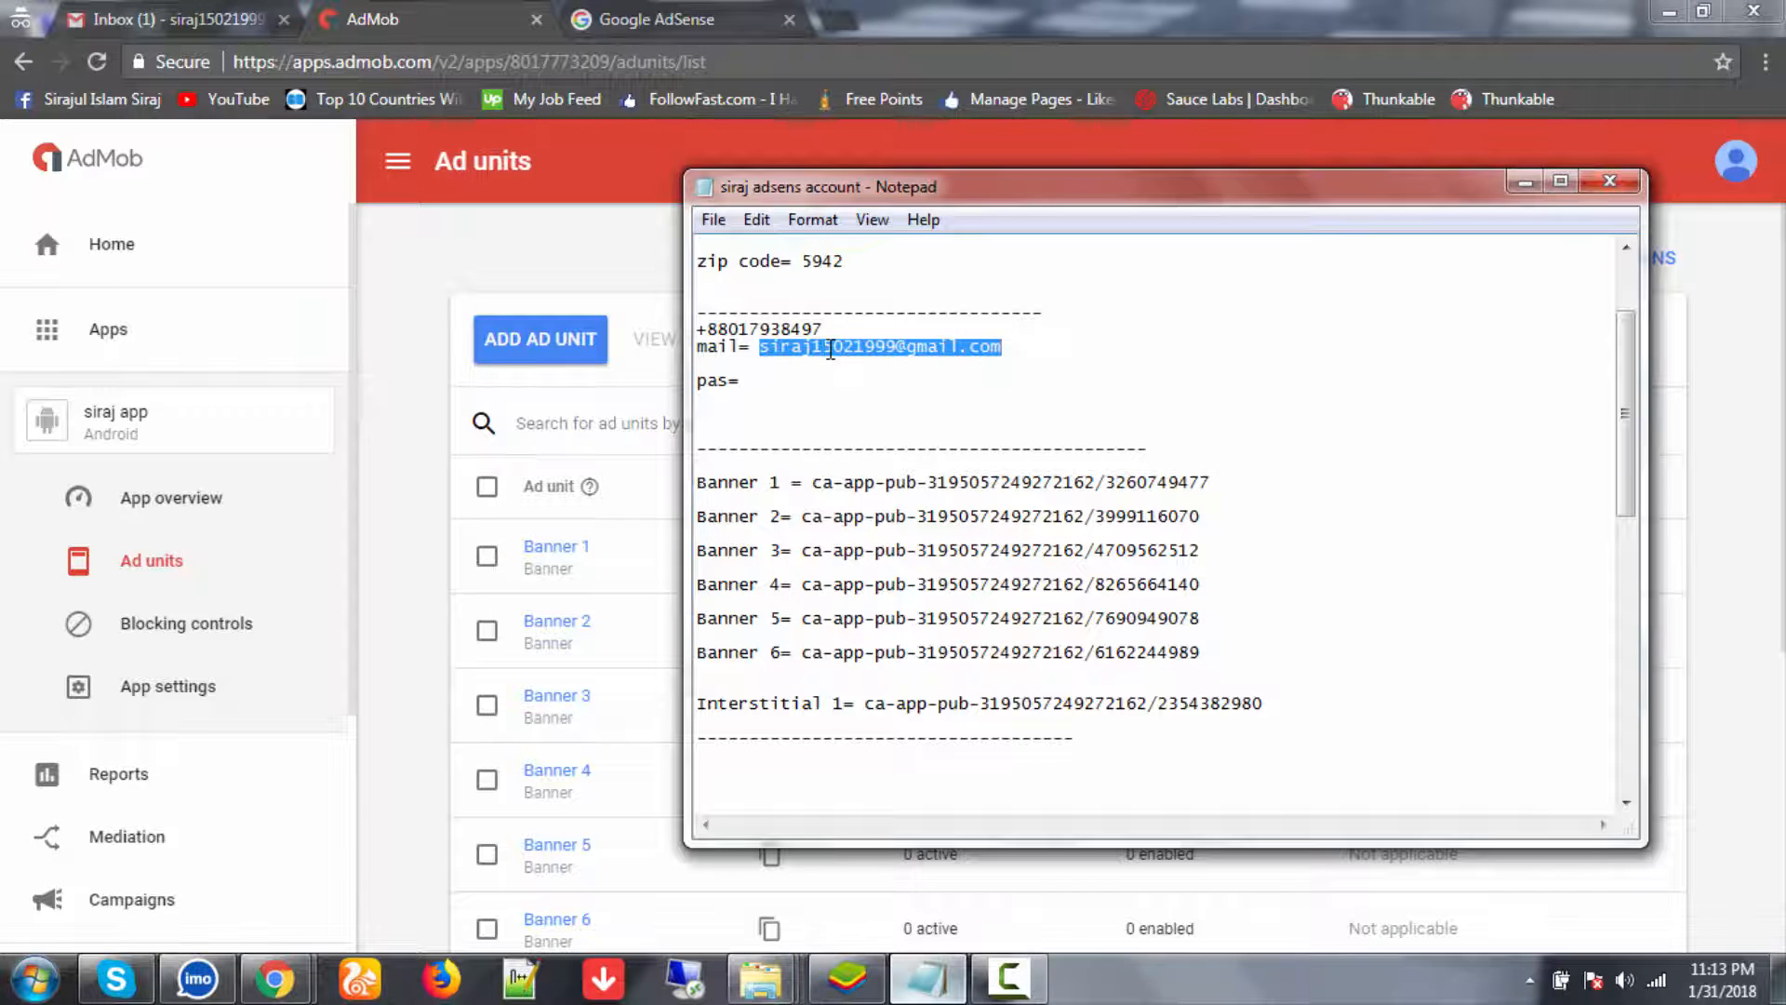
click(677, 7)
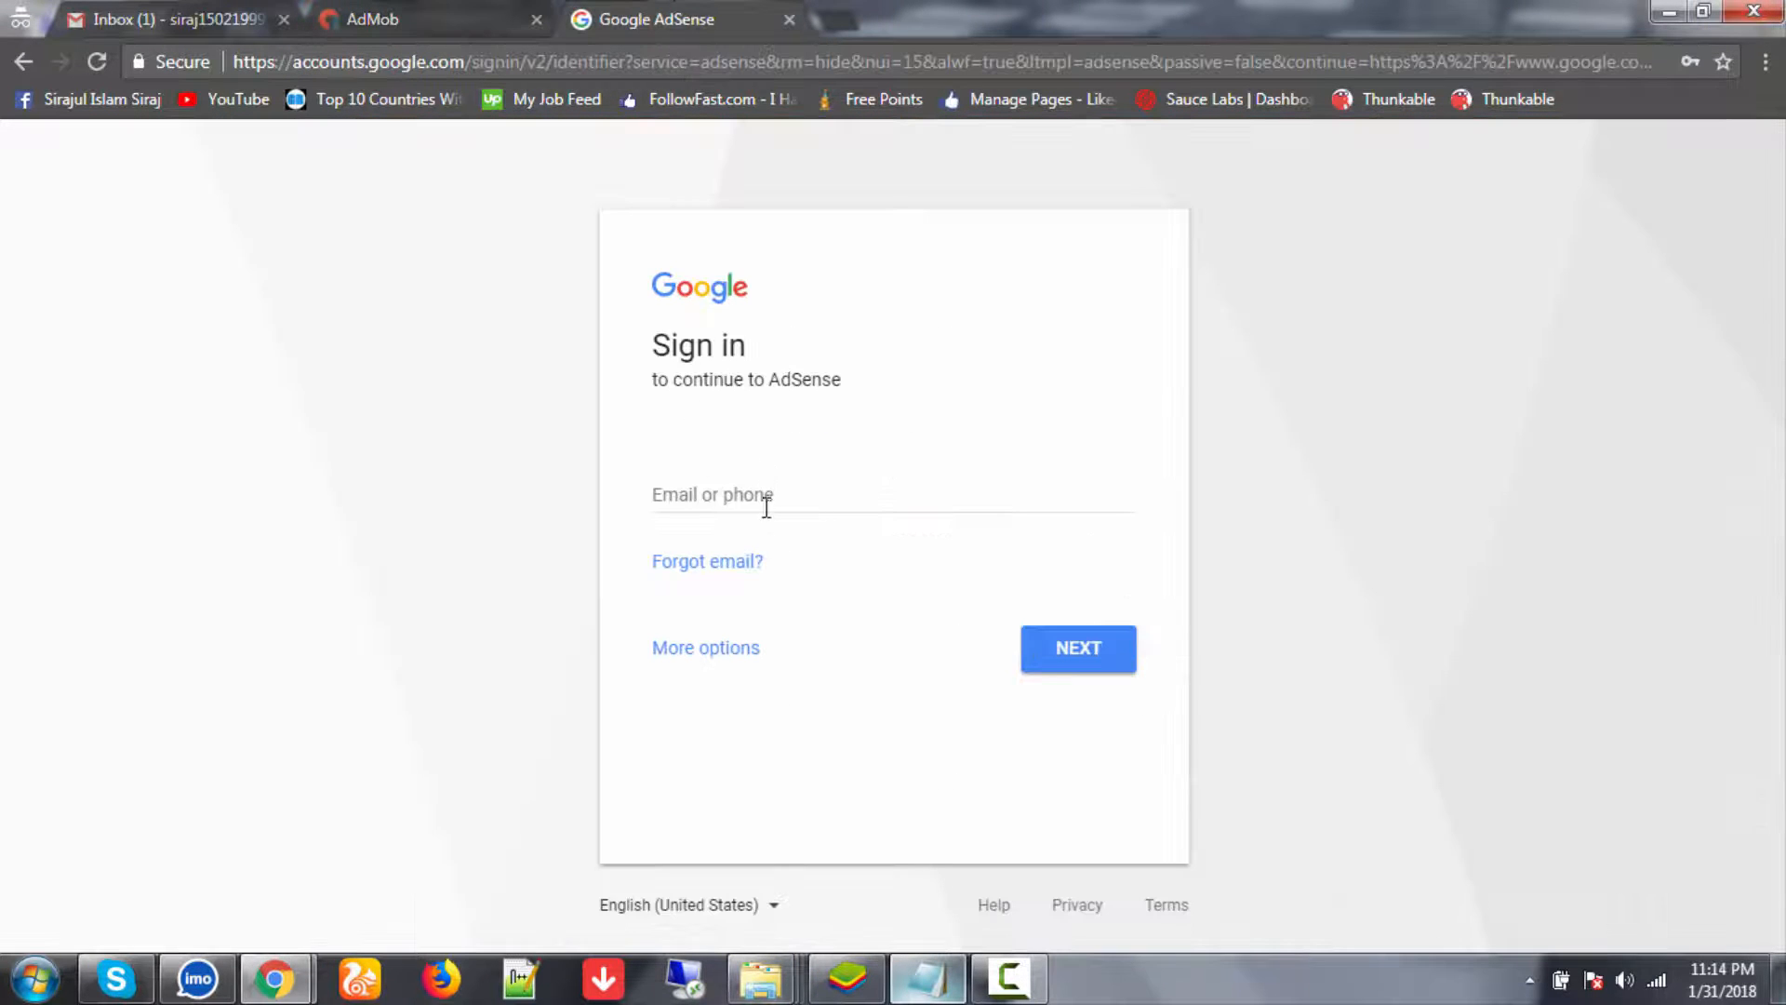
click(766, 507)
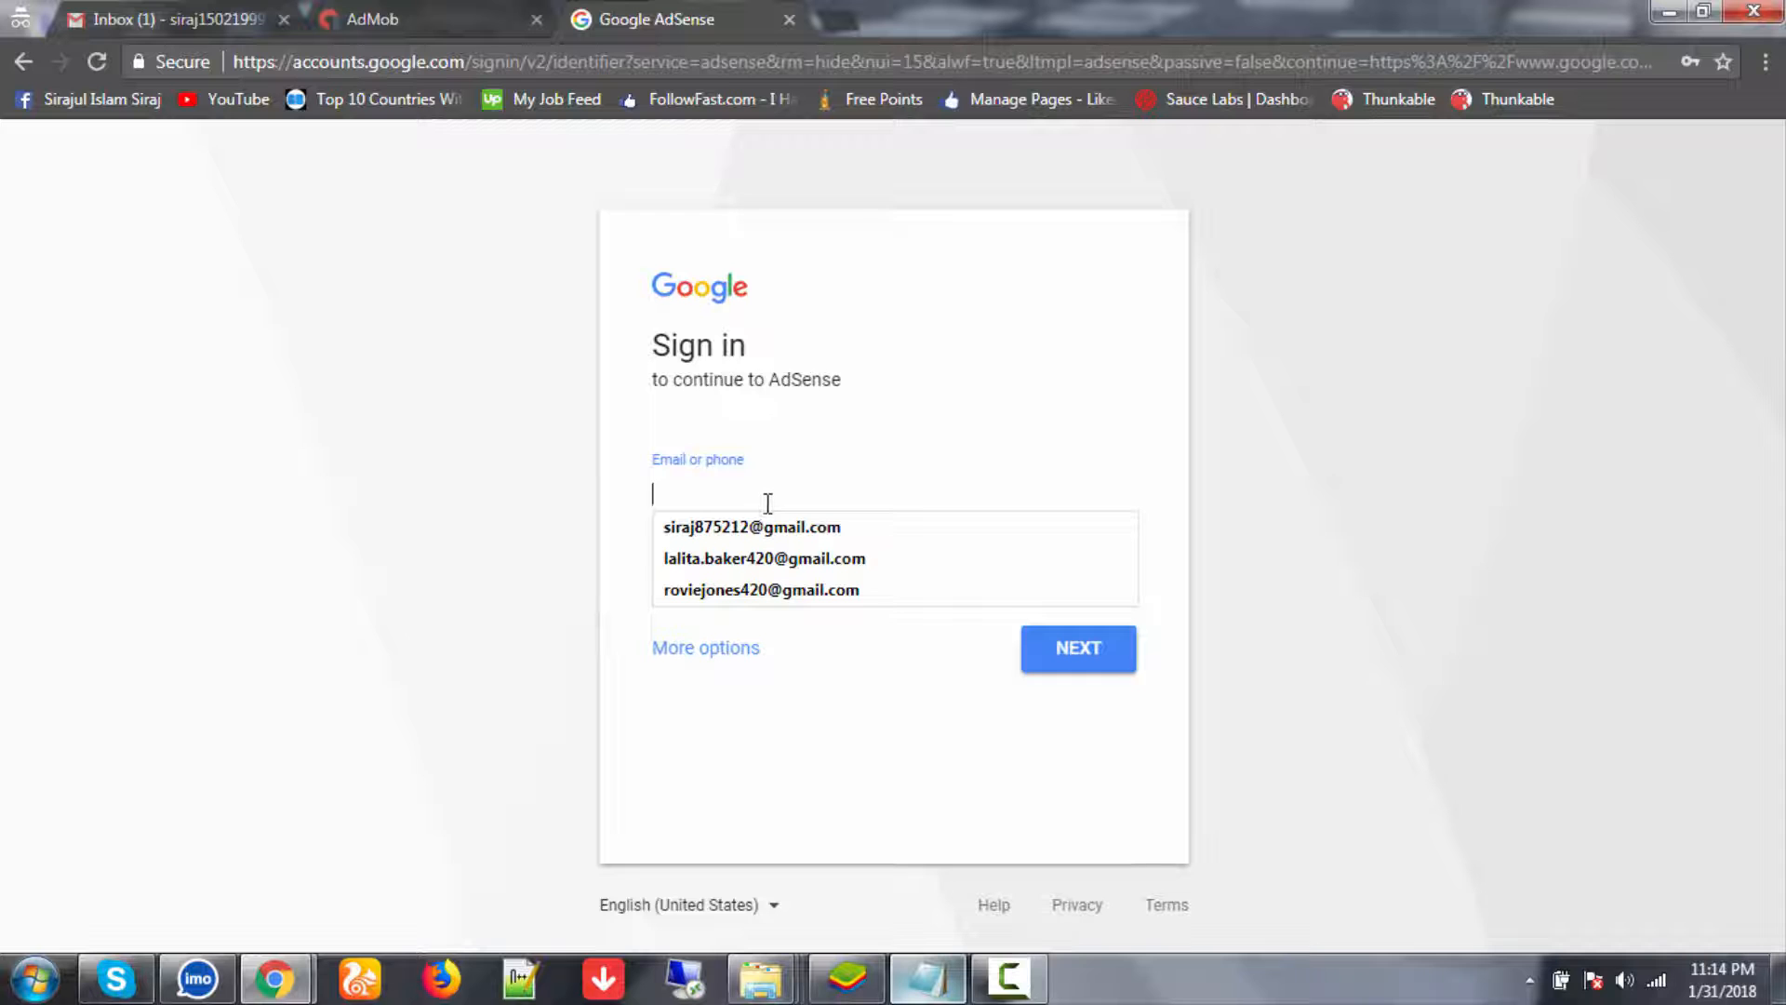
key(ctrl+v)
- Enter the account password and finish signing in to AdSense
click(1079, 653)
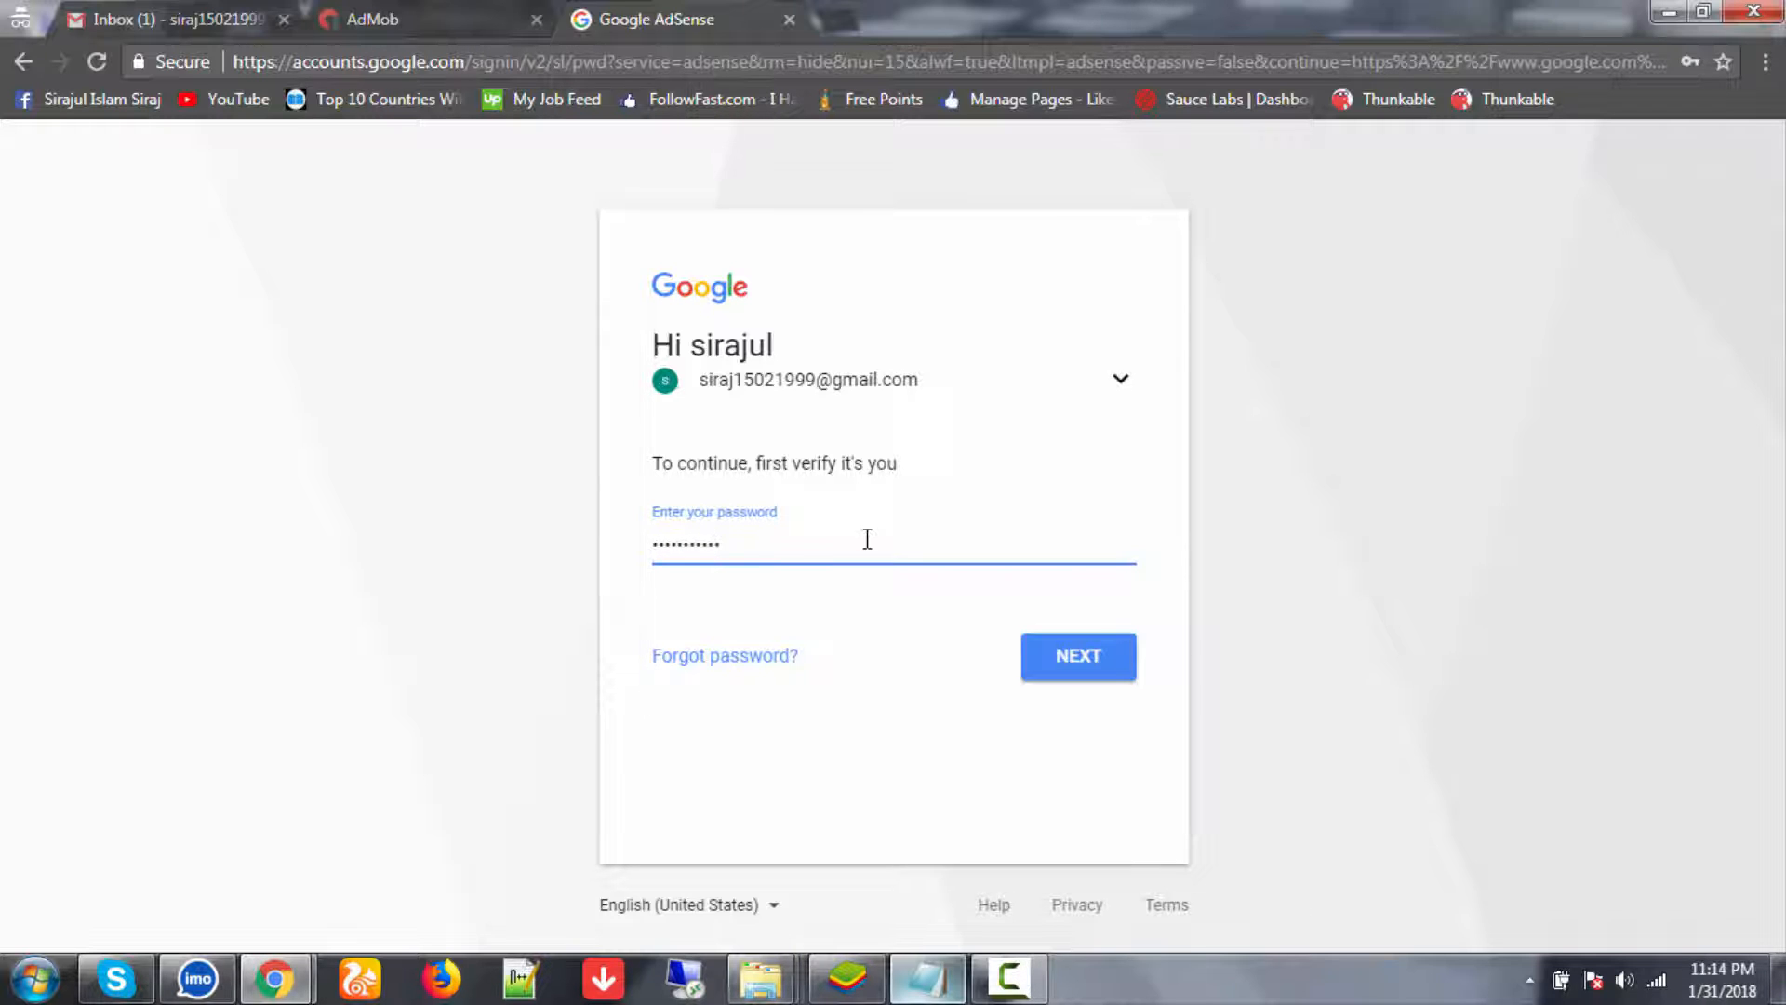
key(Return)
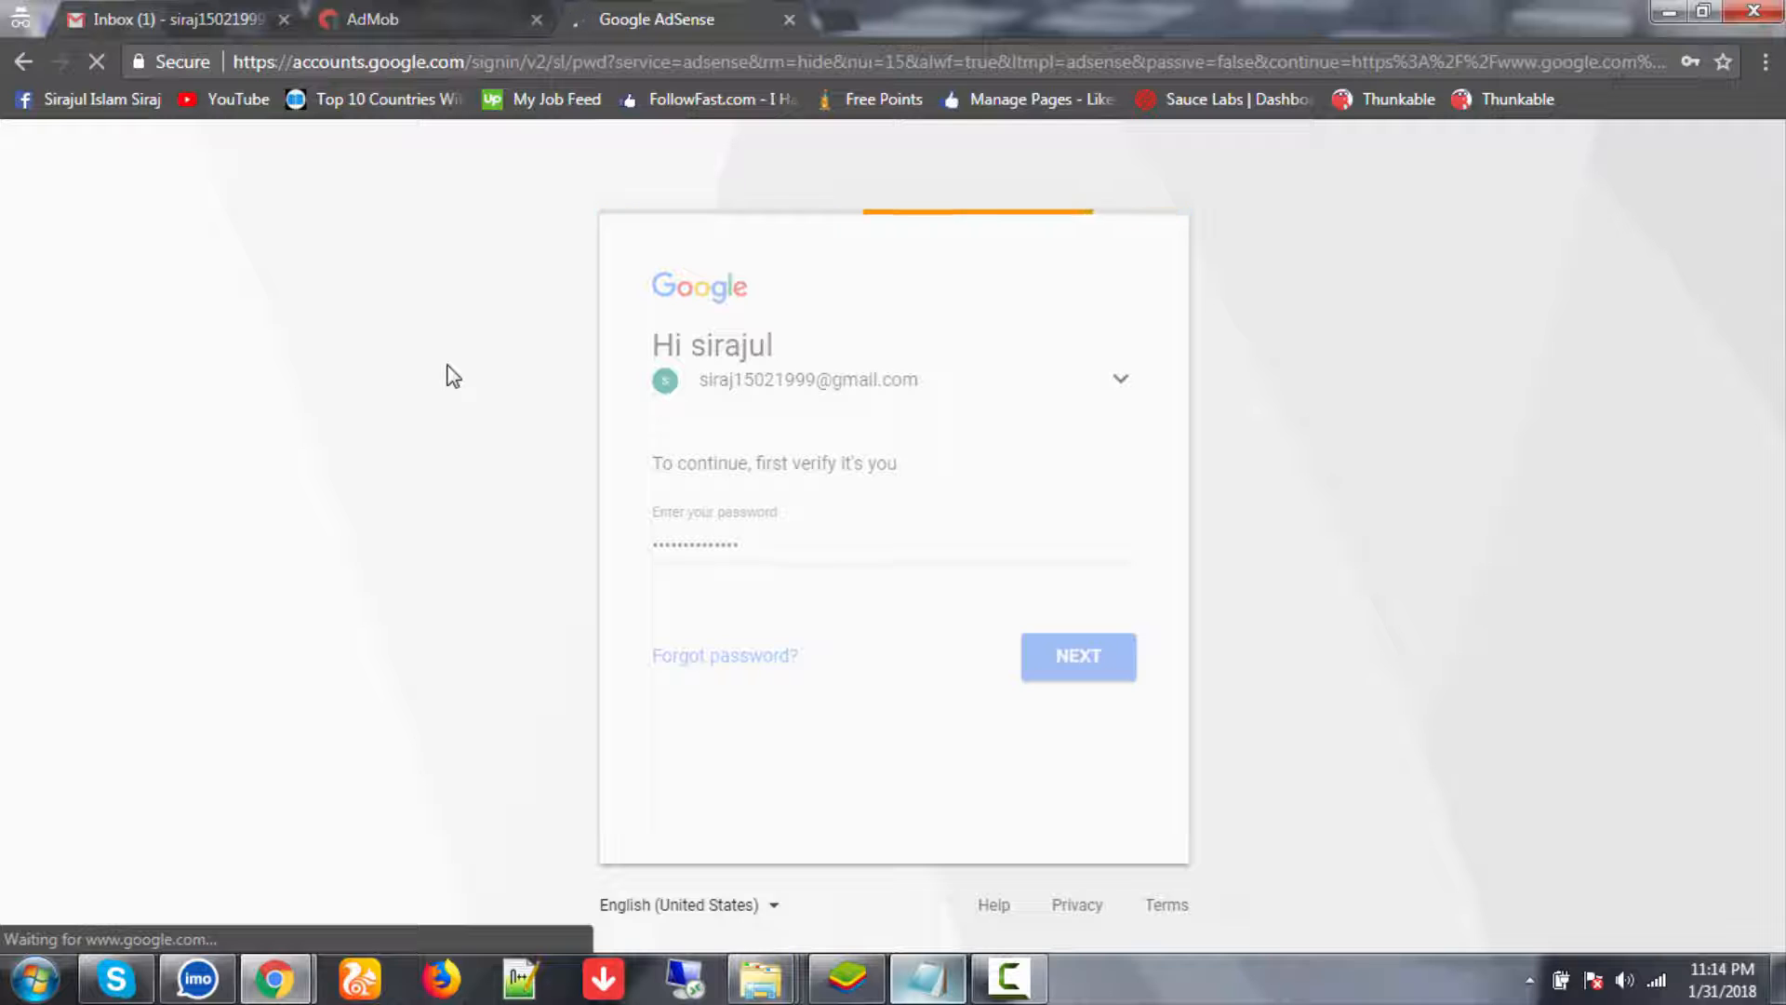
click(193, 6)
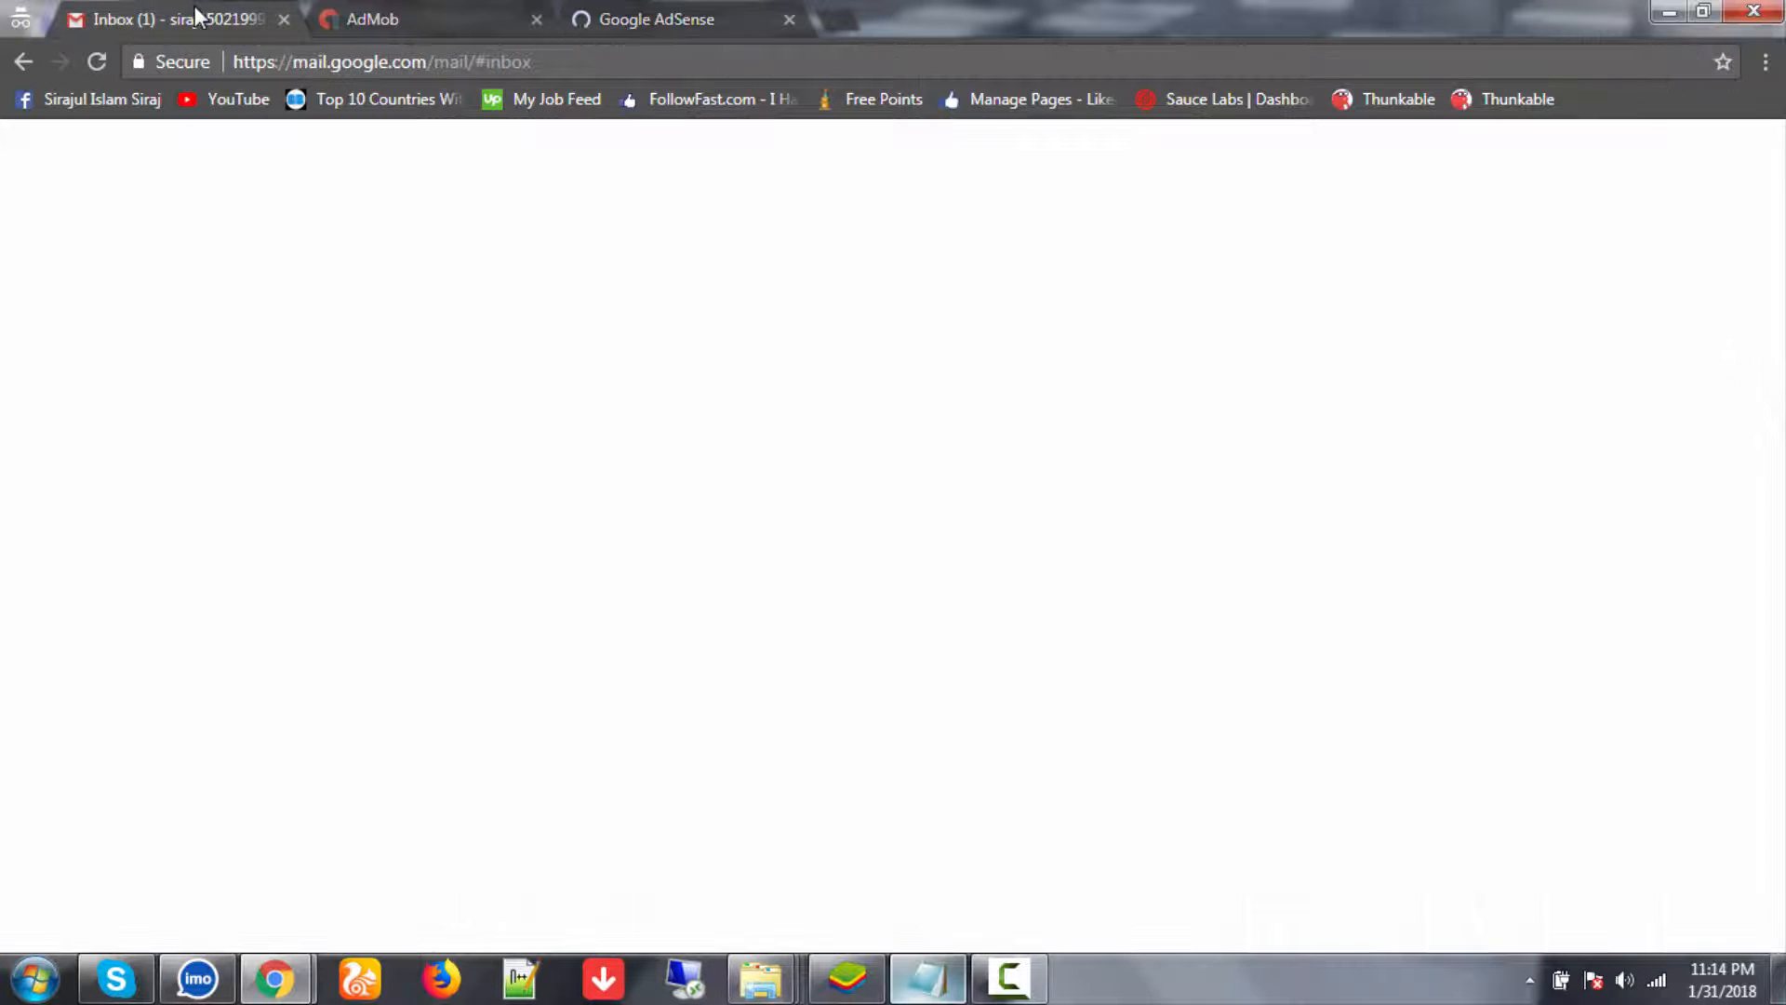
click(644, 24)
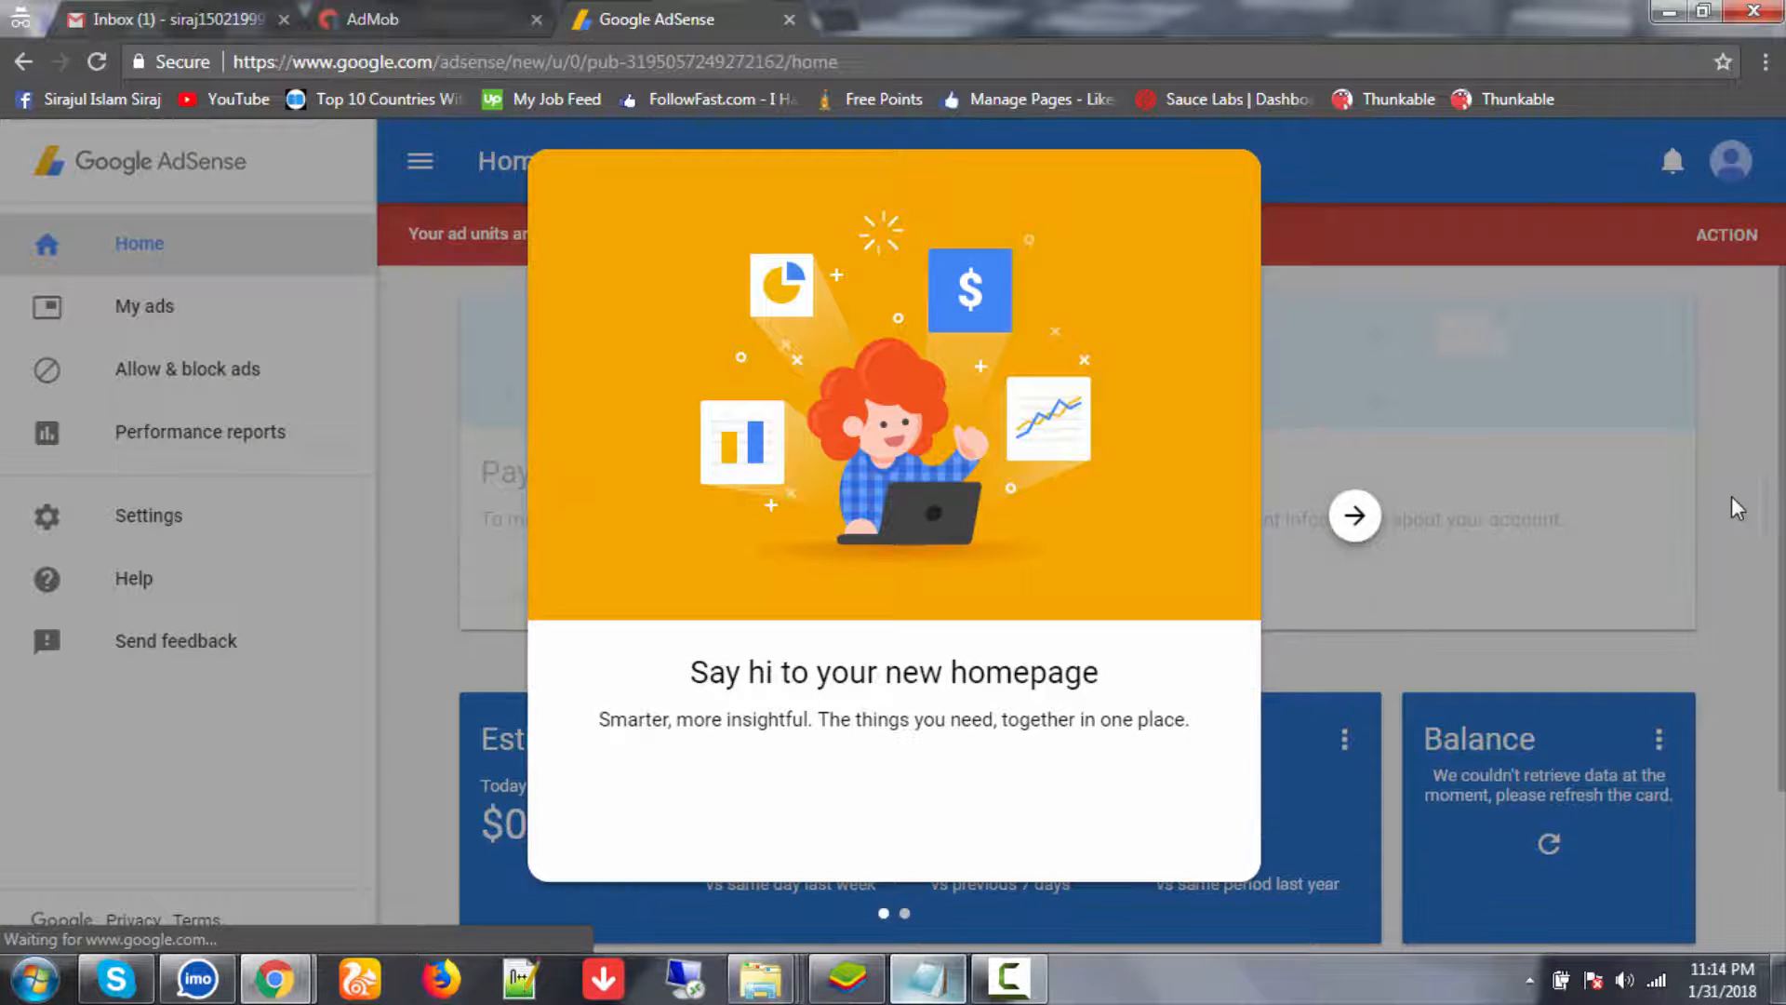
- Finish the welcome tour and open Payments via the red banner's Action link
click(1355, 515)
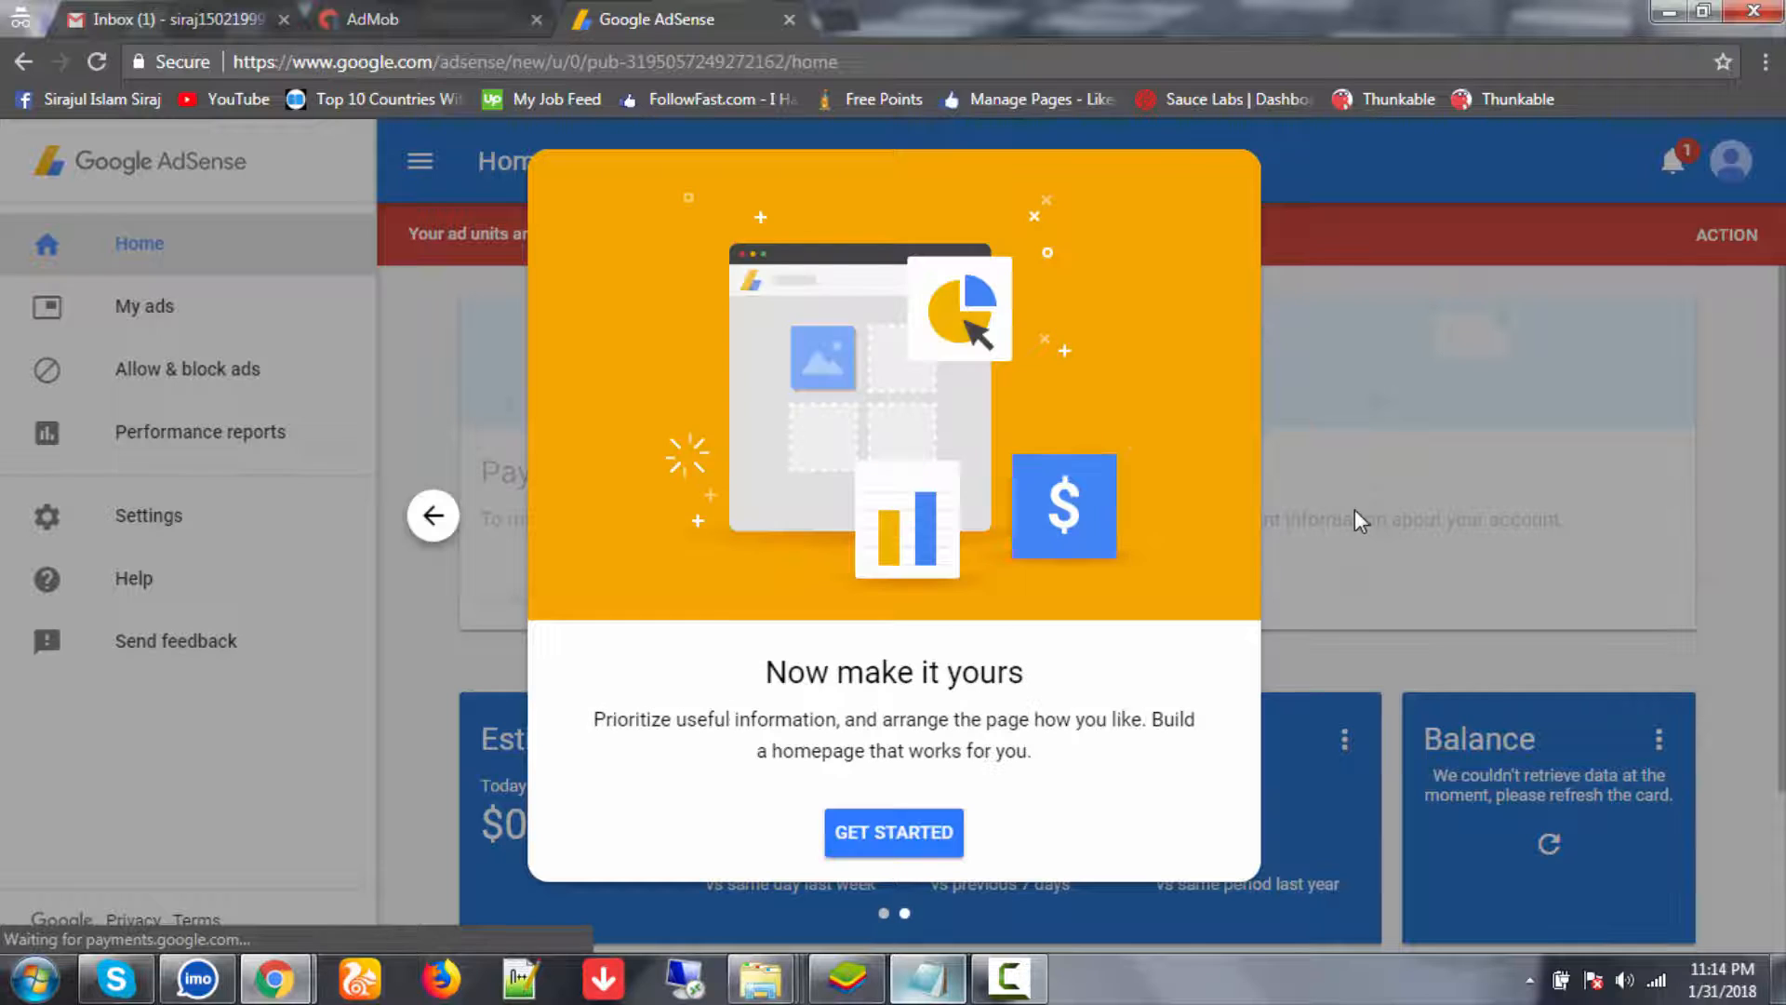
click(873, 837)
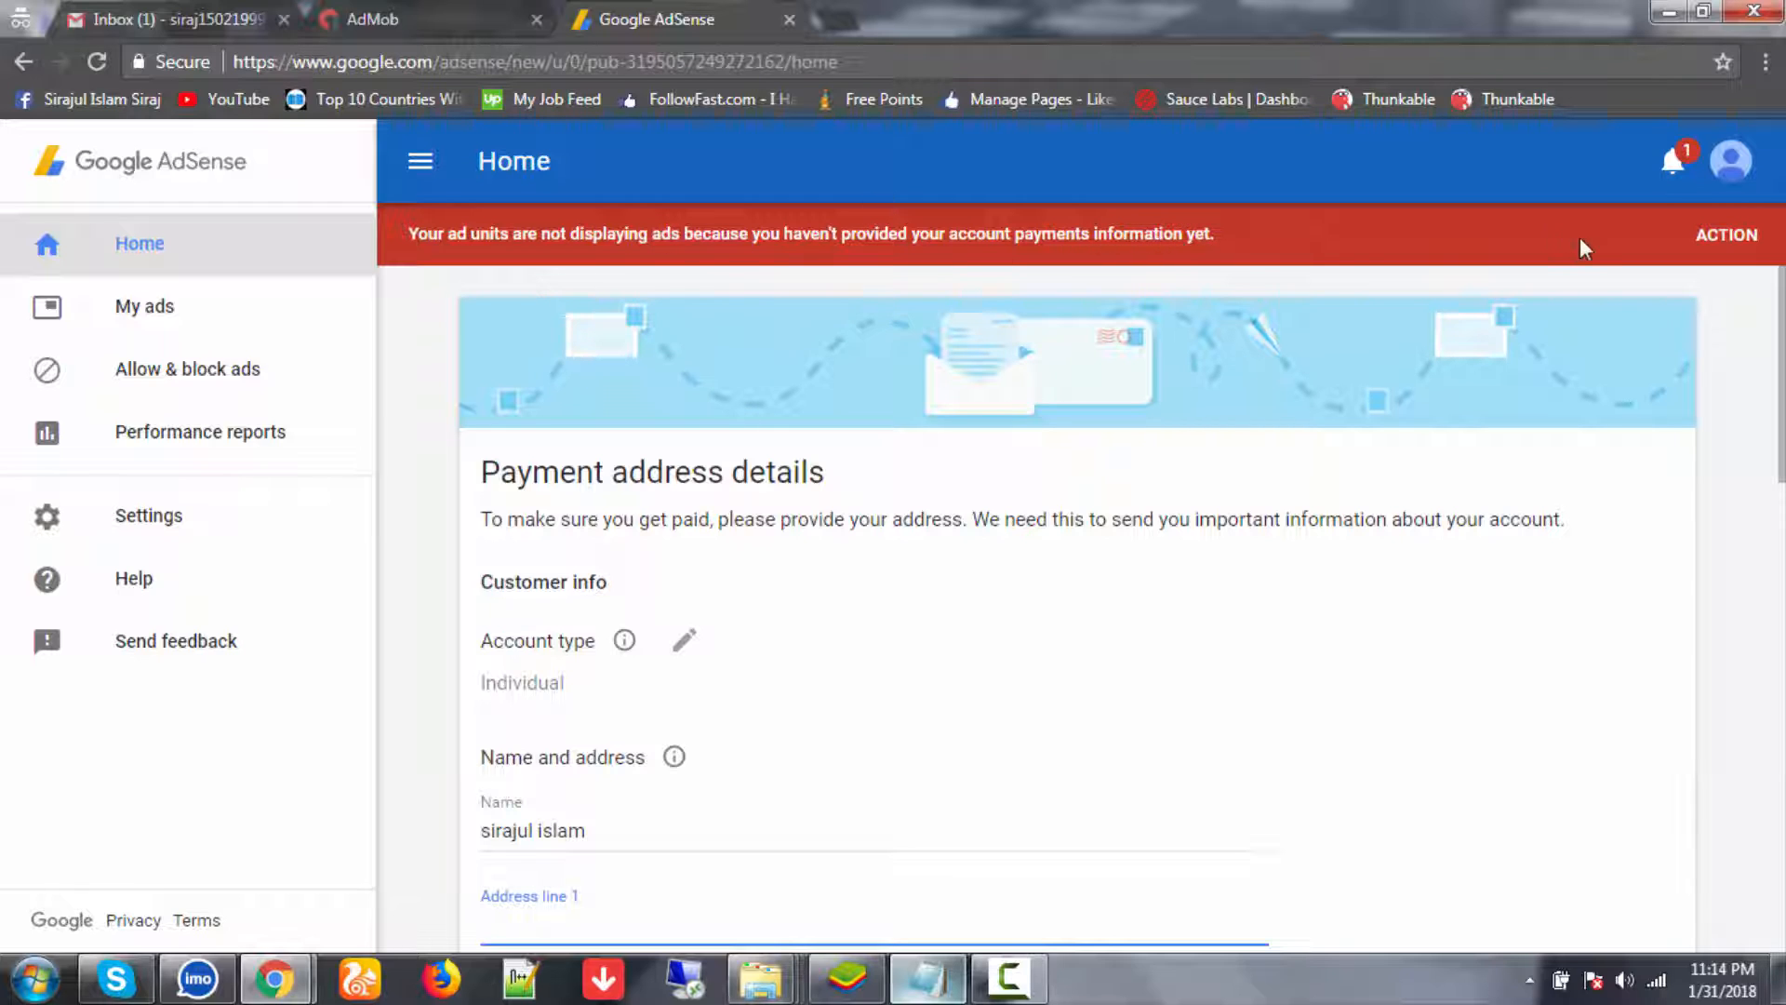
click(1727, 235)
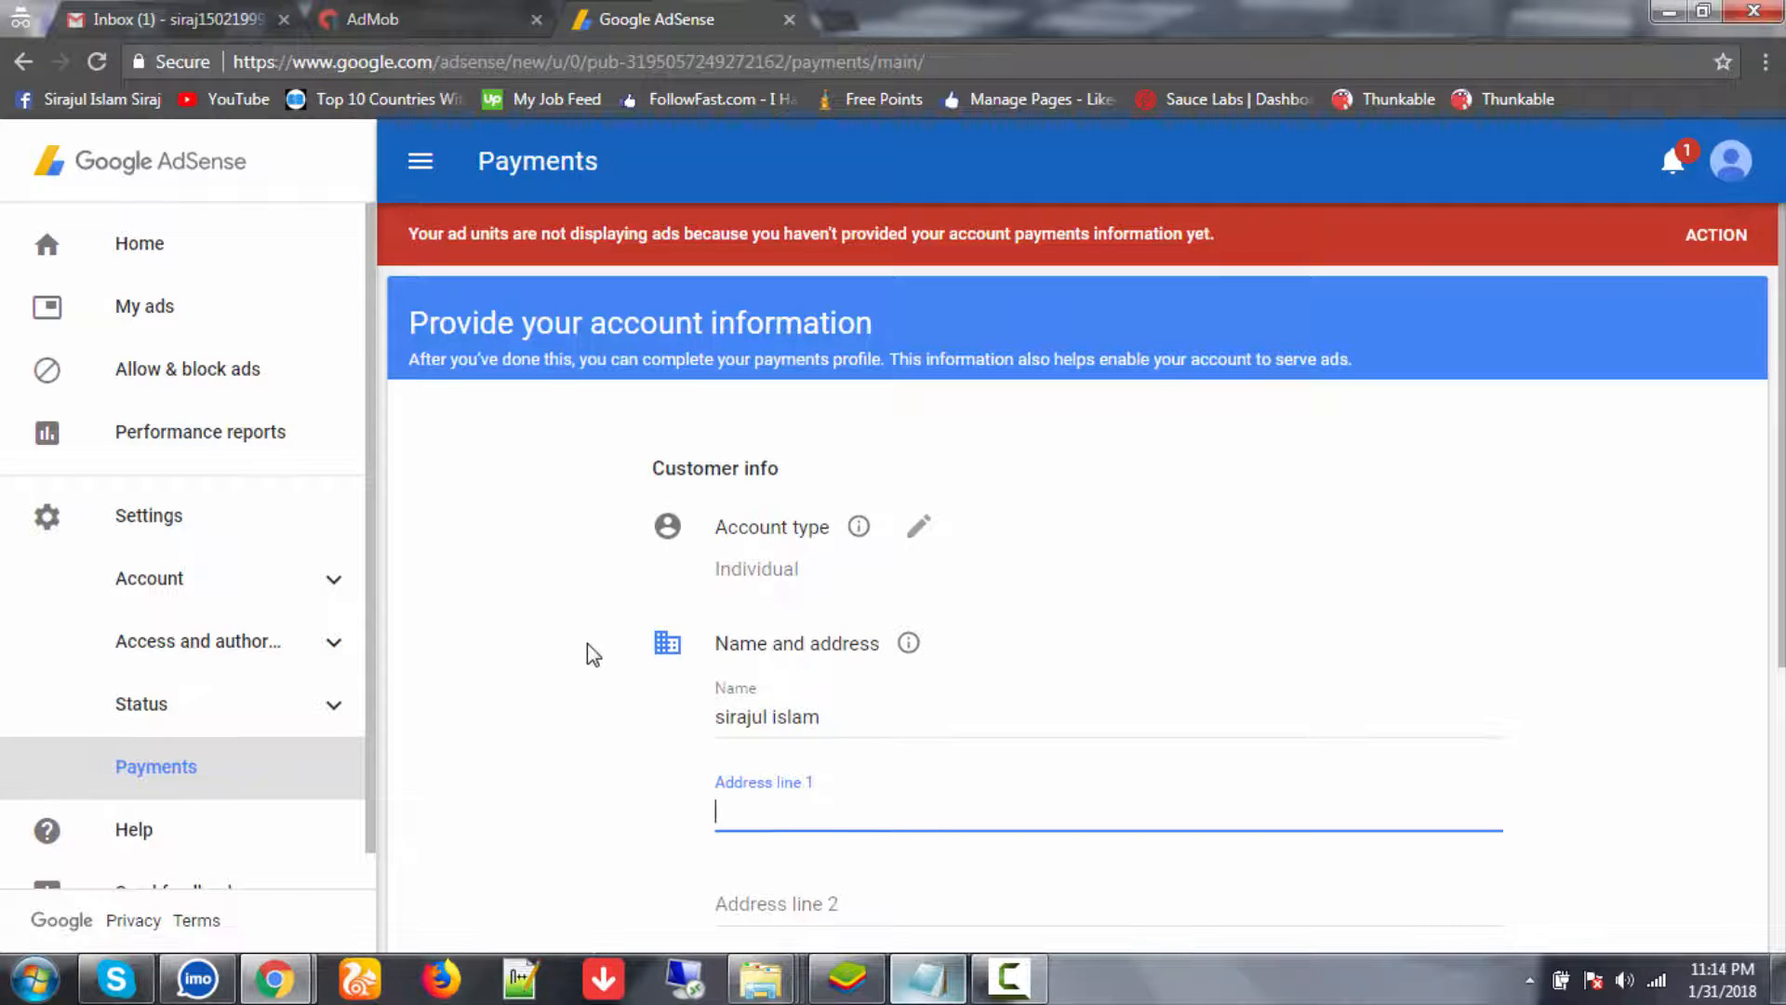
- Paste the address copied from the saved account notes into Address line 1
scroll(588, 652, down, 1)
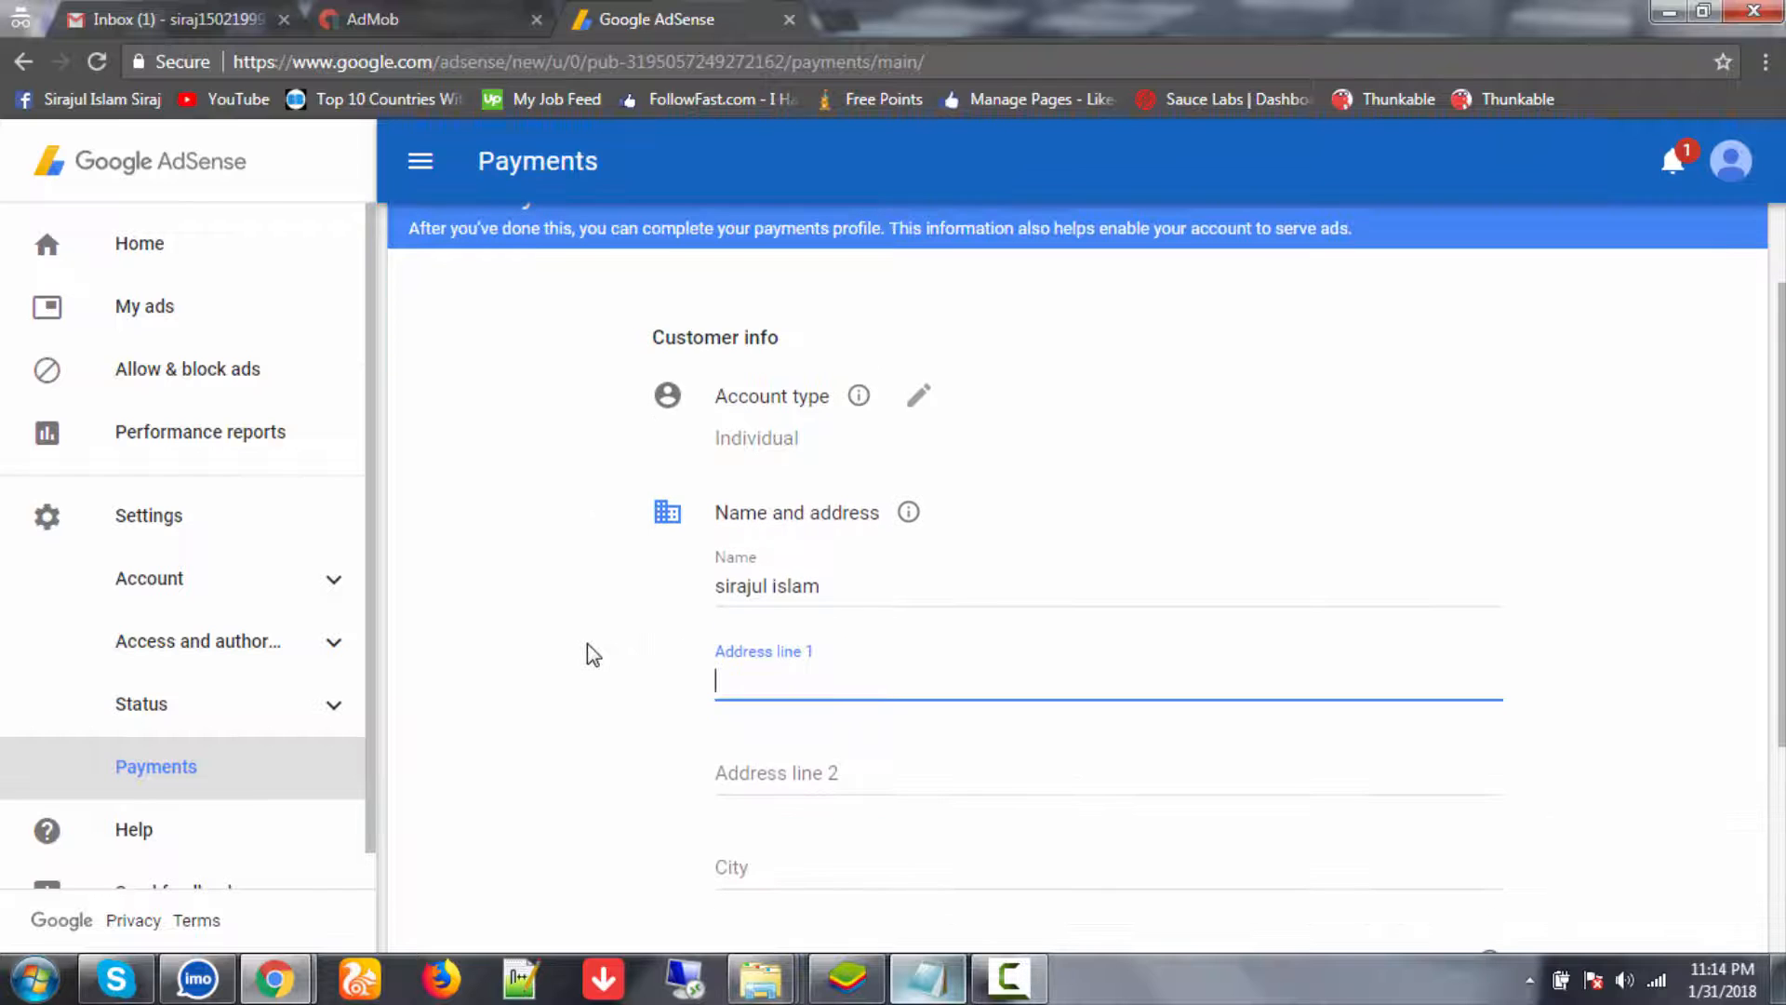
scroll(588, 644, down, 3)
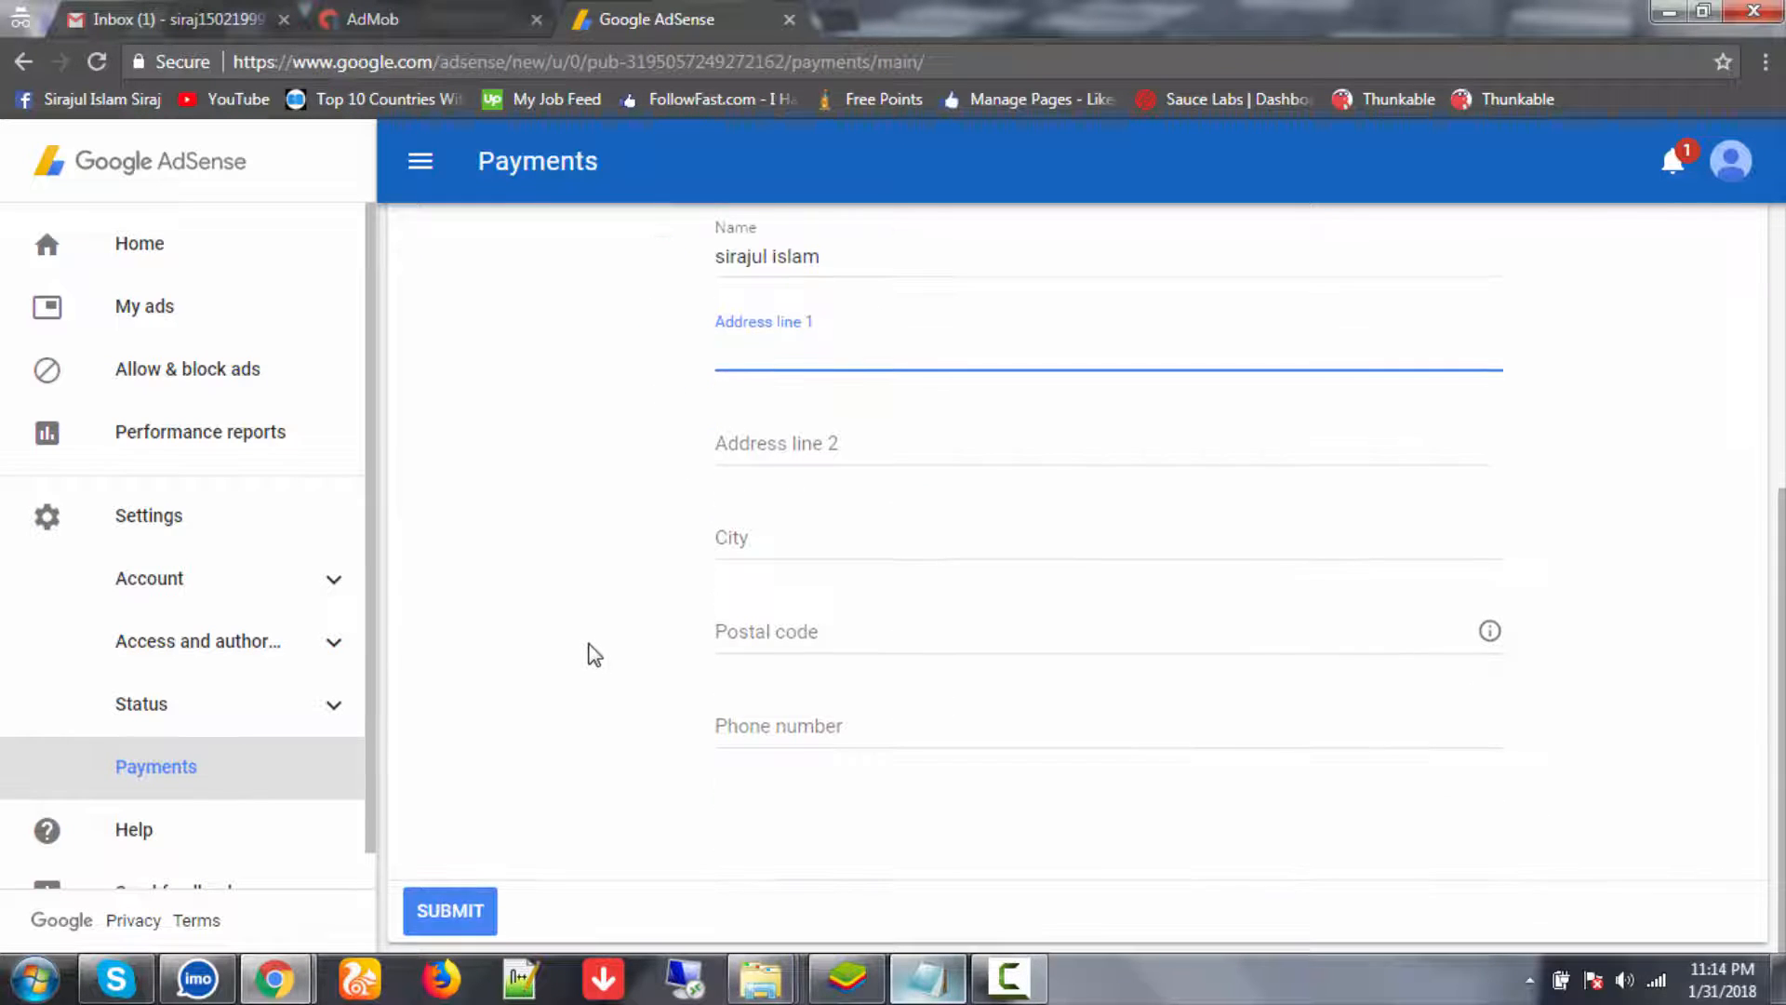
scroll(588, 652, up, 4)
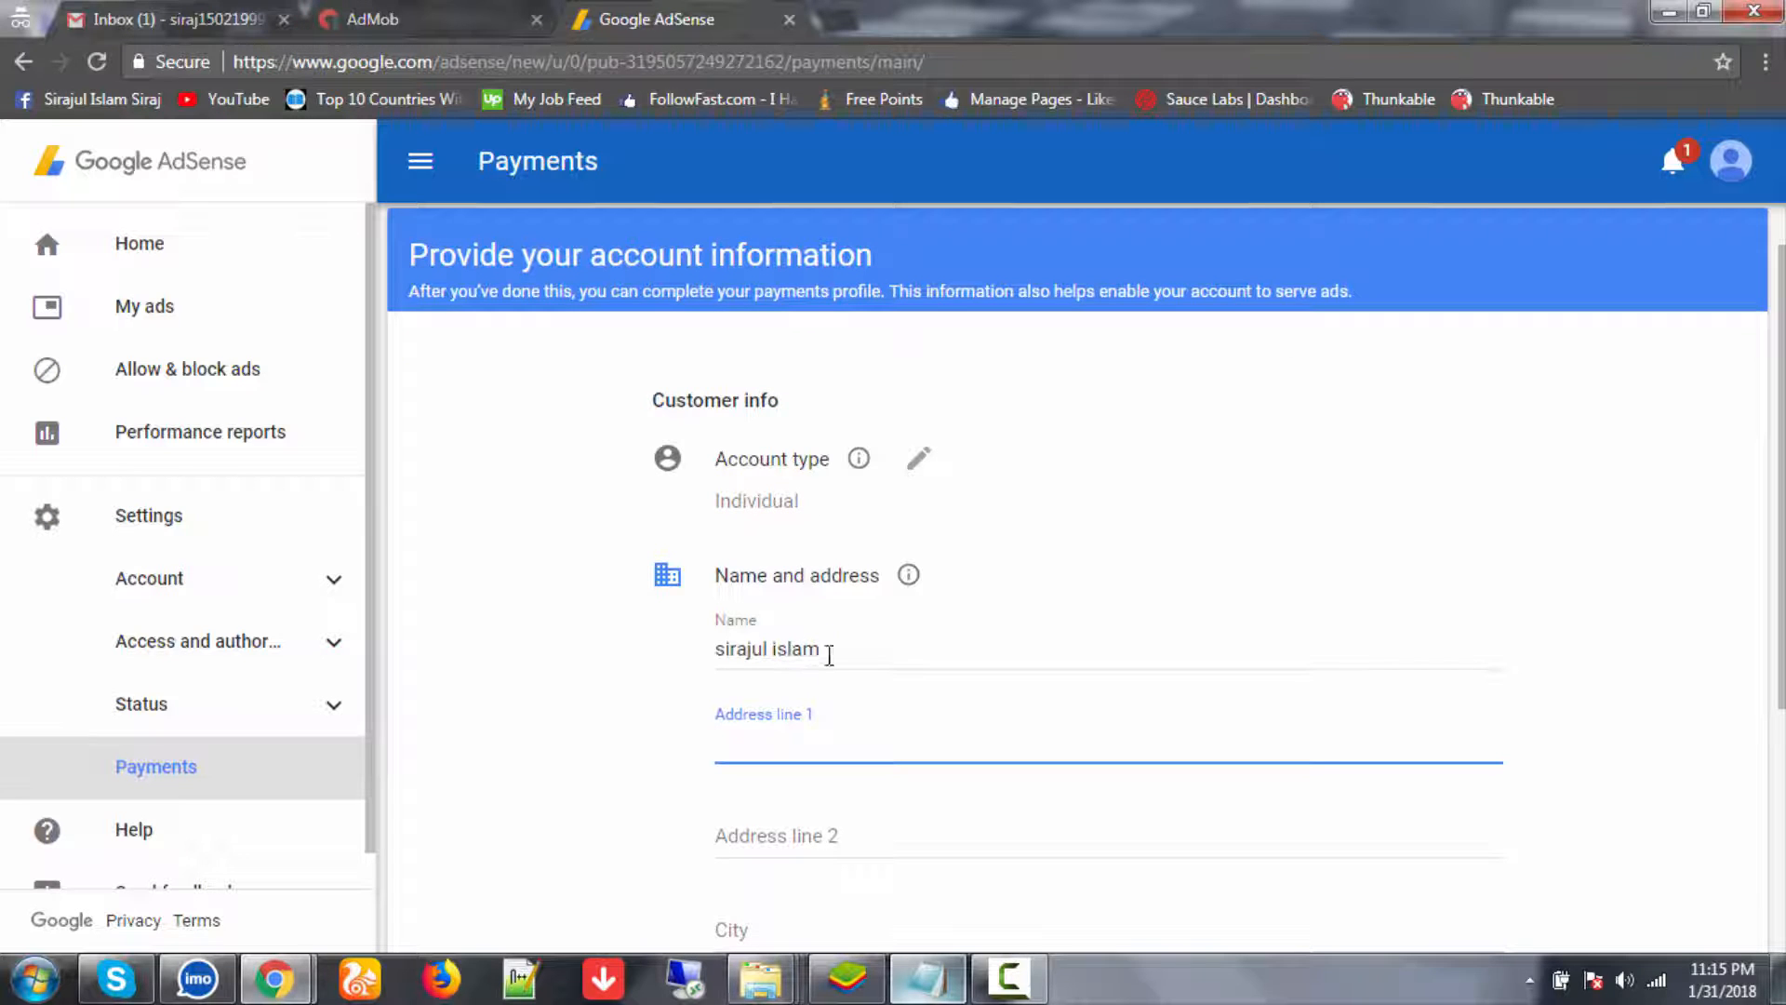
scroll(852, 658, down, 1)
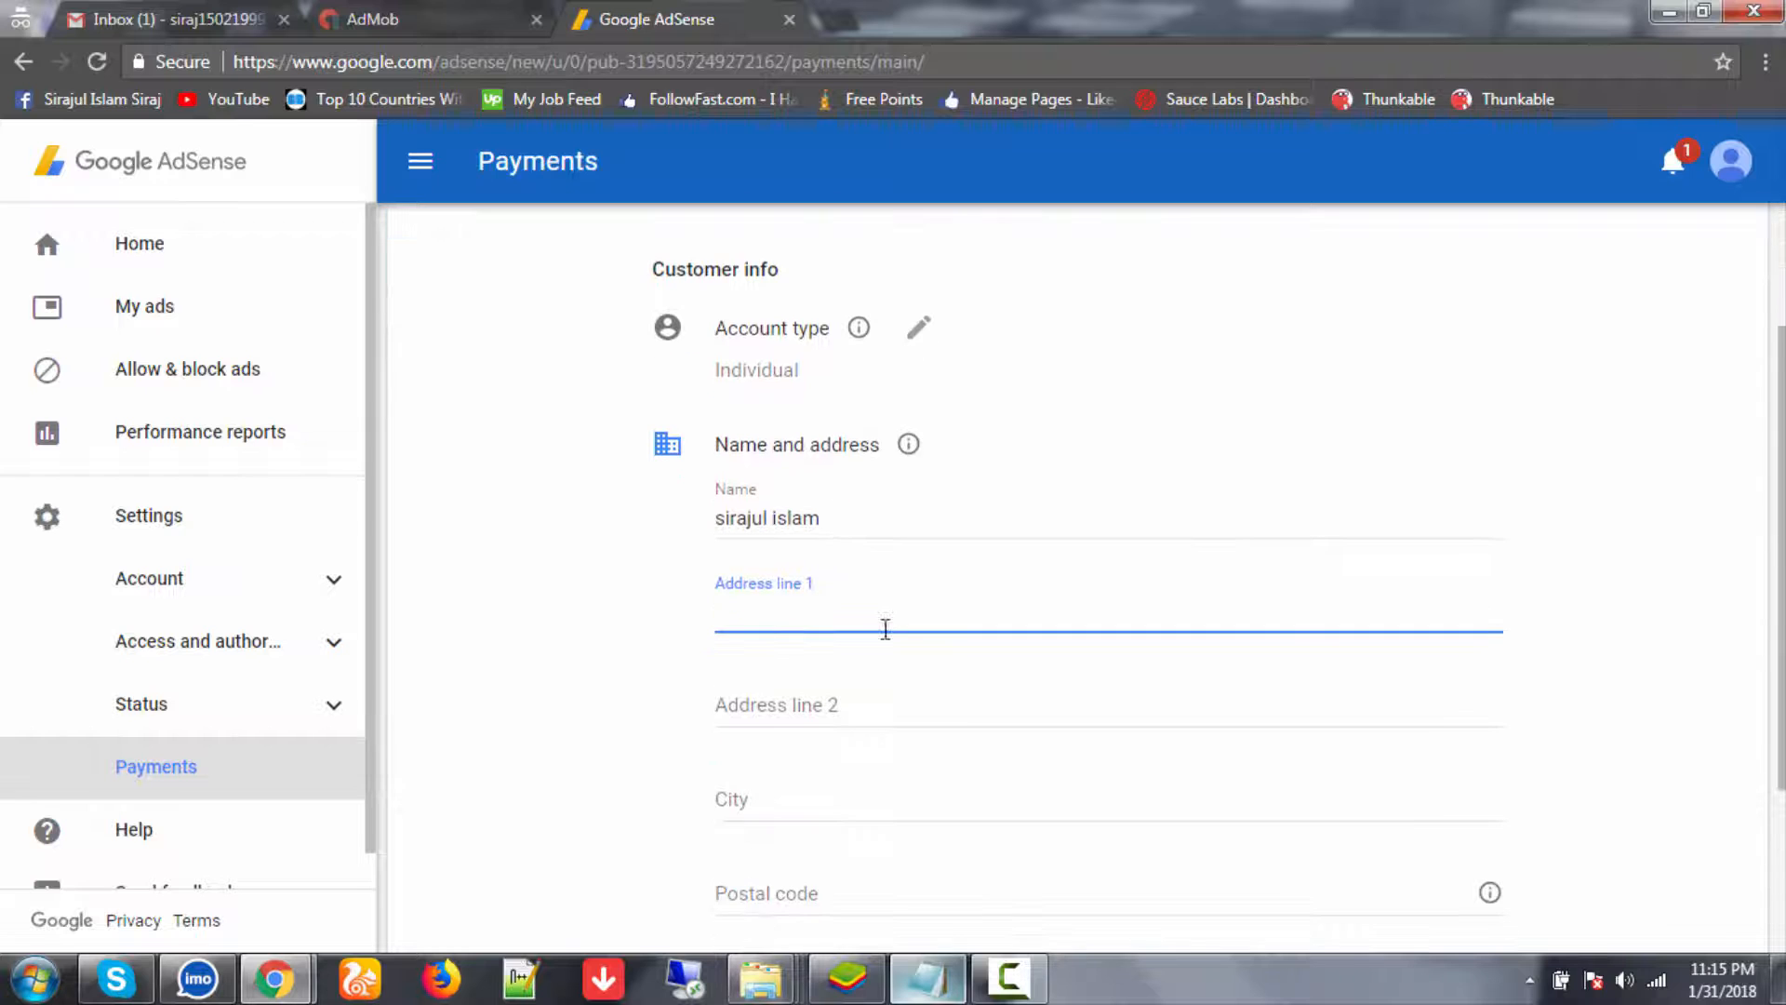
key(alt+Tab)
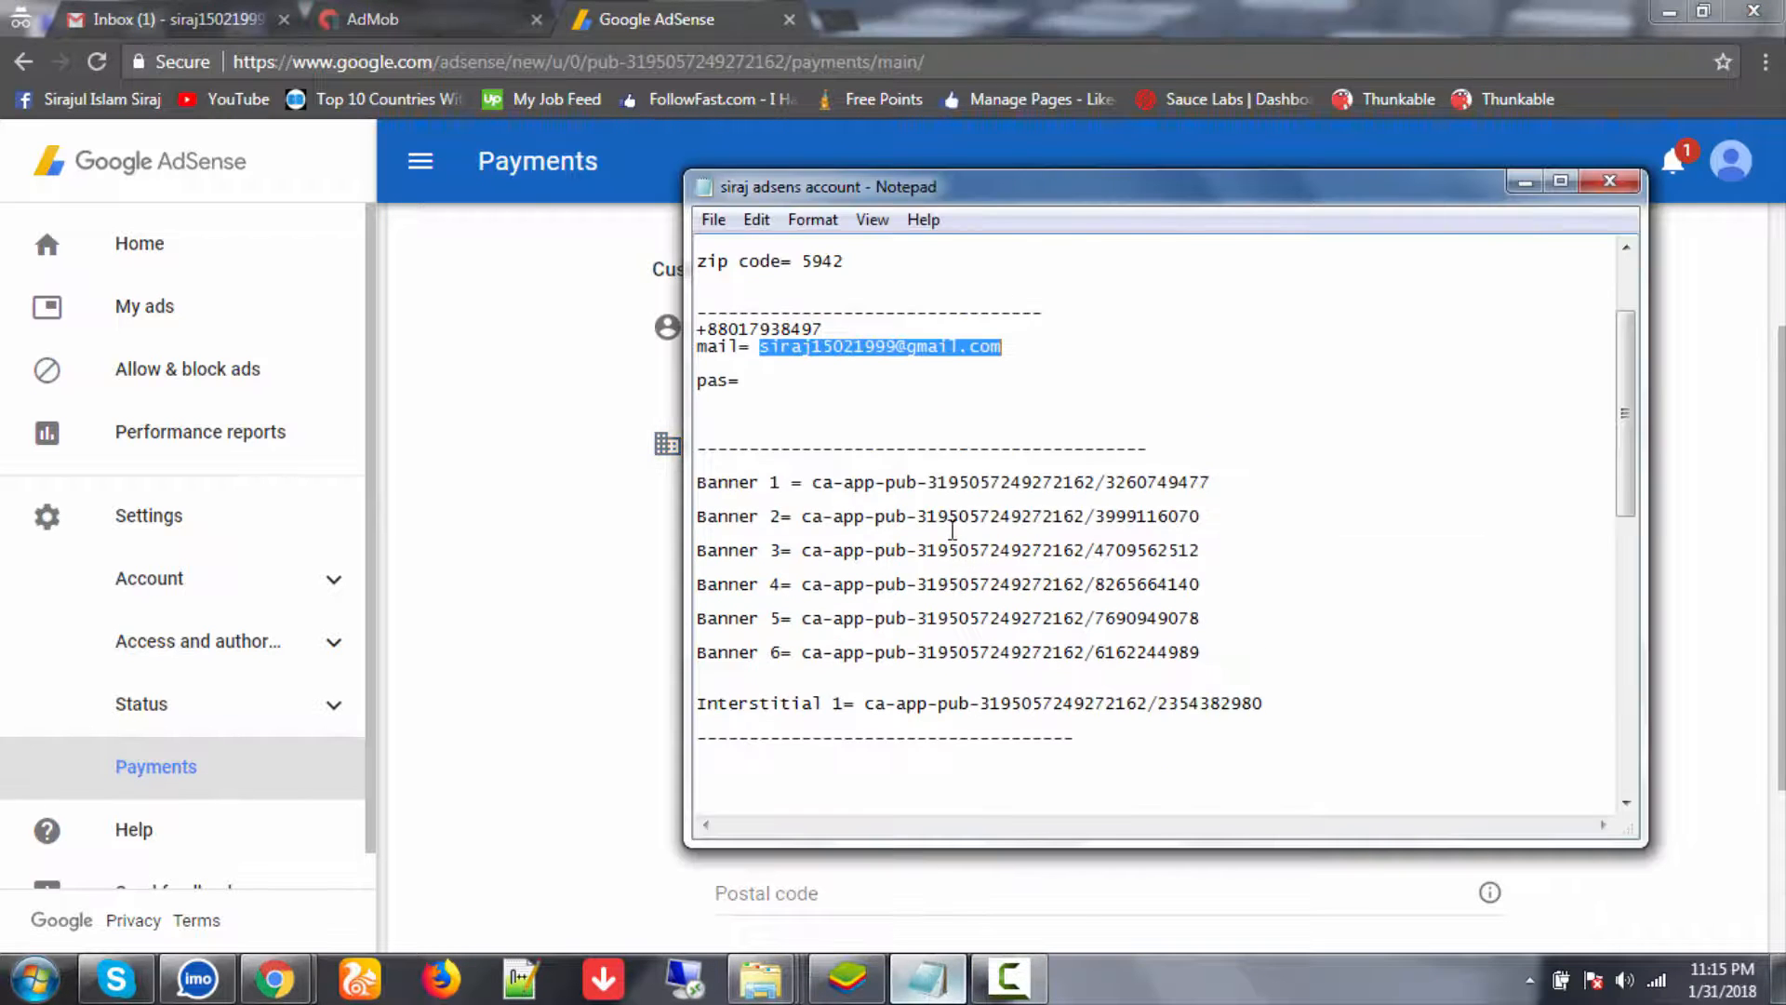
scroll(952, 530, up, 3)
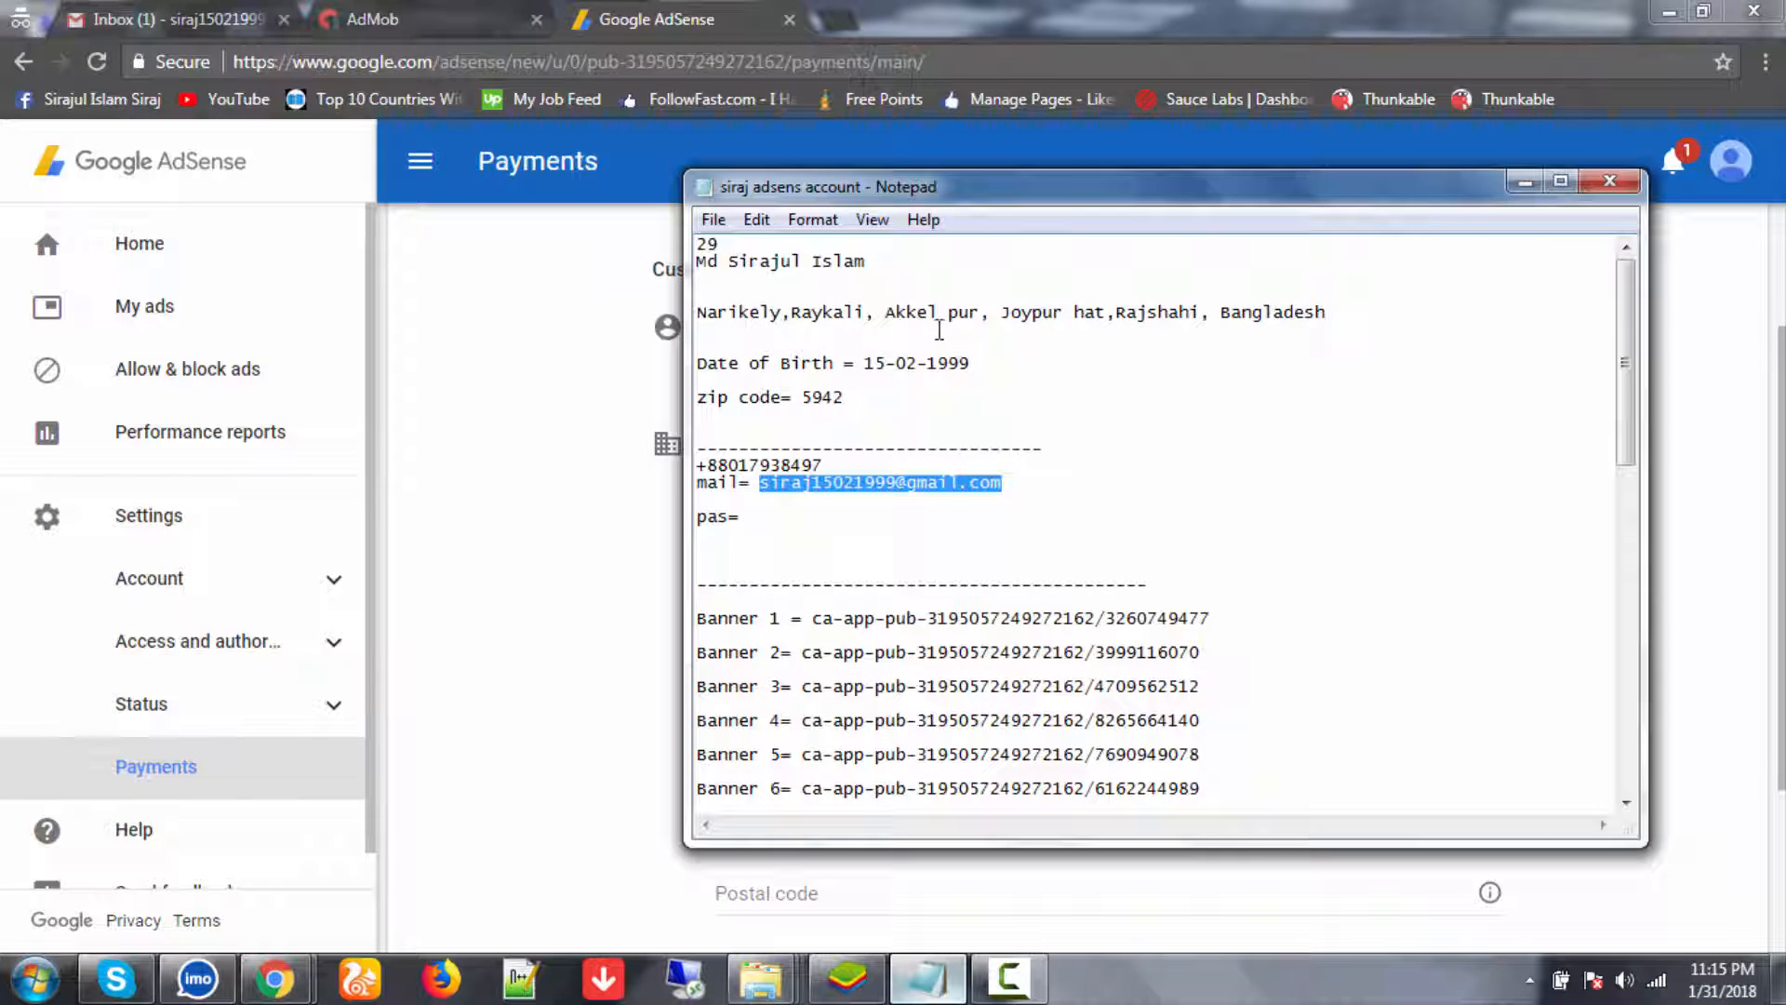
drag(703, 318, 1333, 310)
key(ctrl+c)
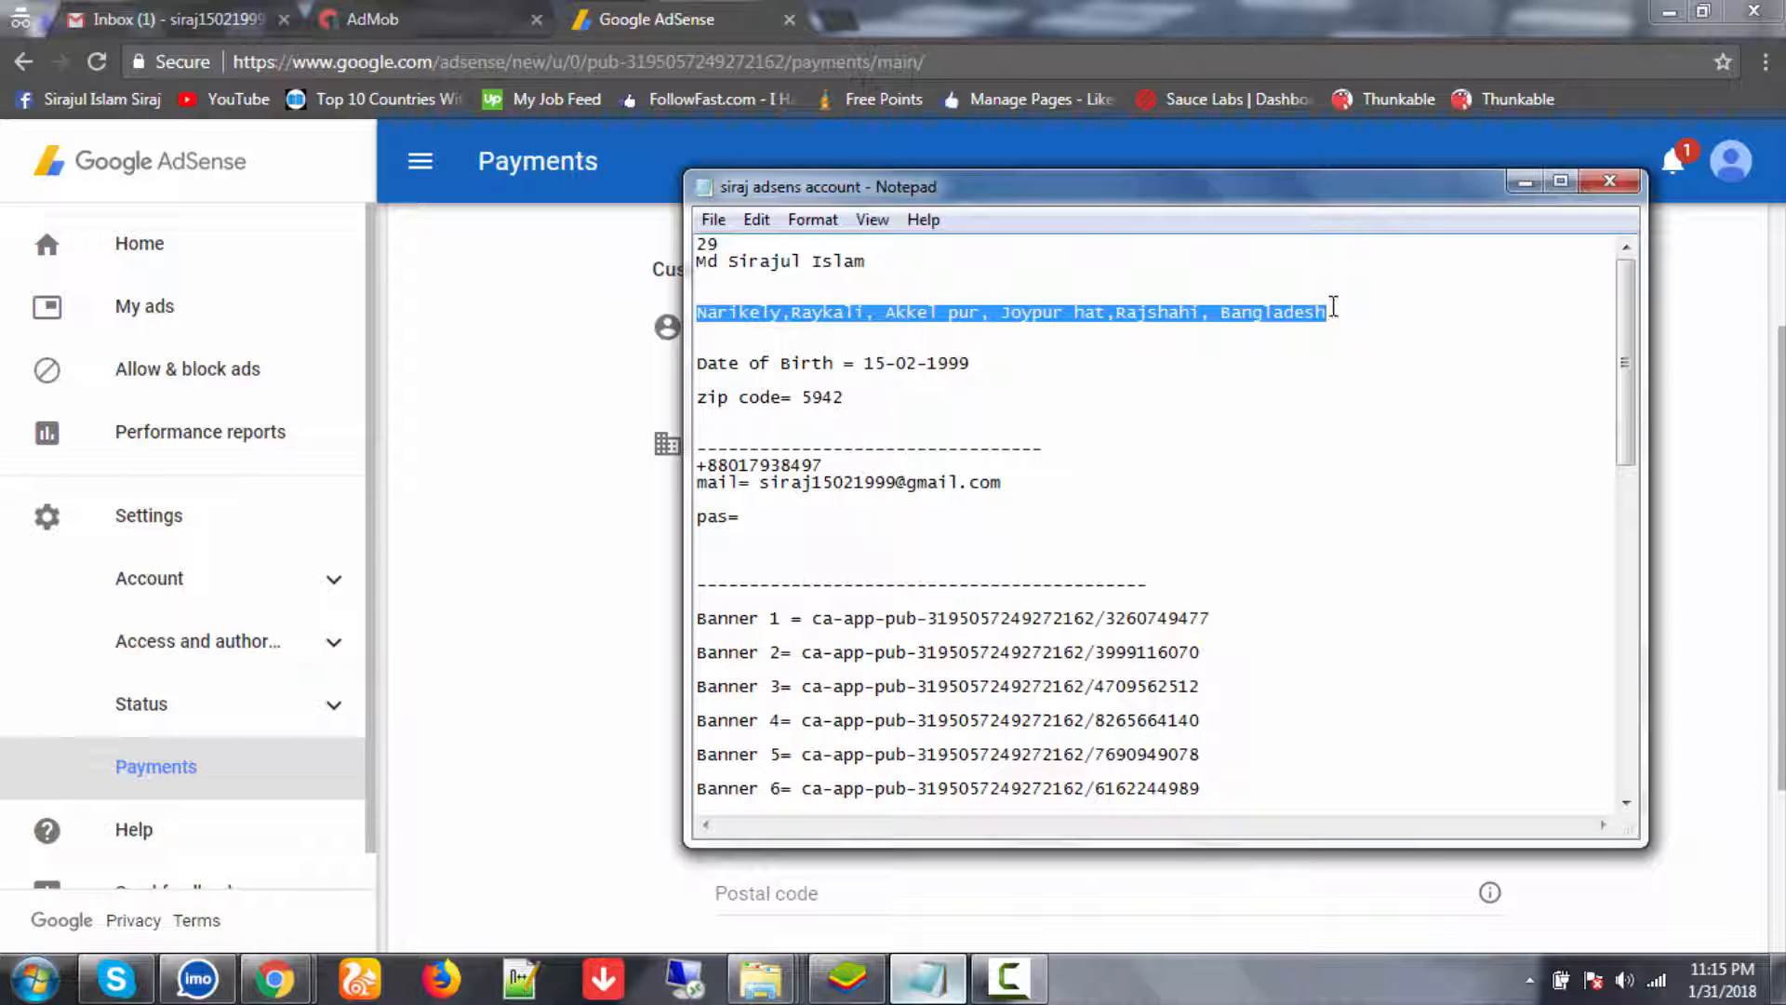
click(451, 581)
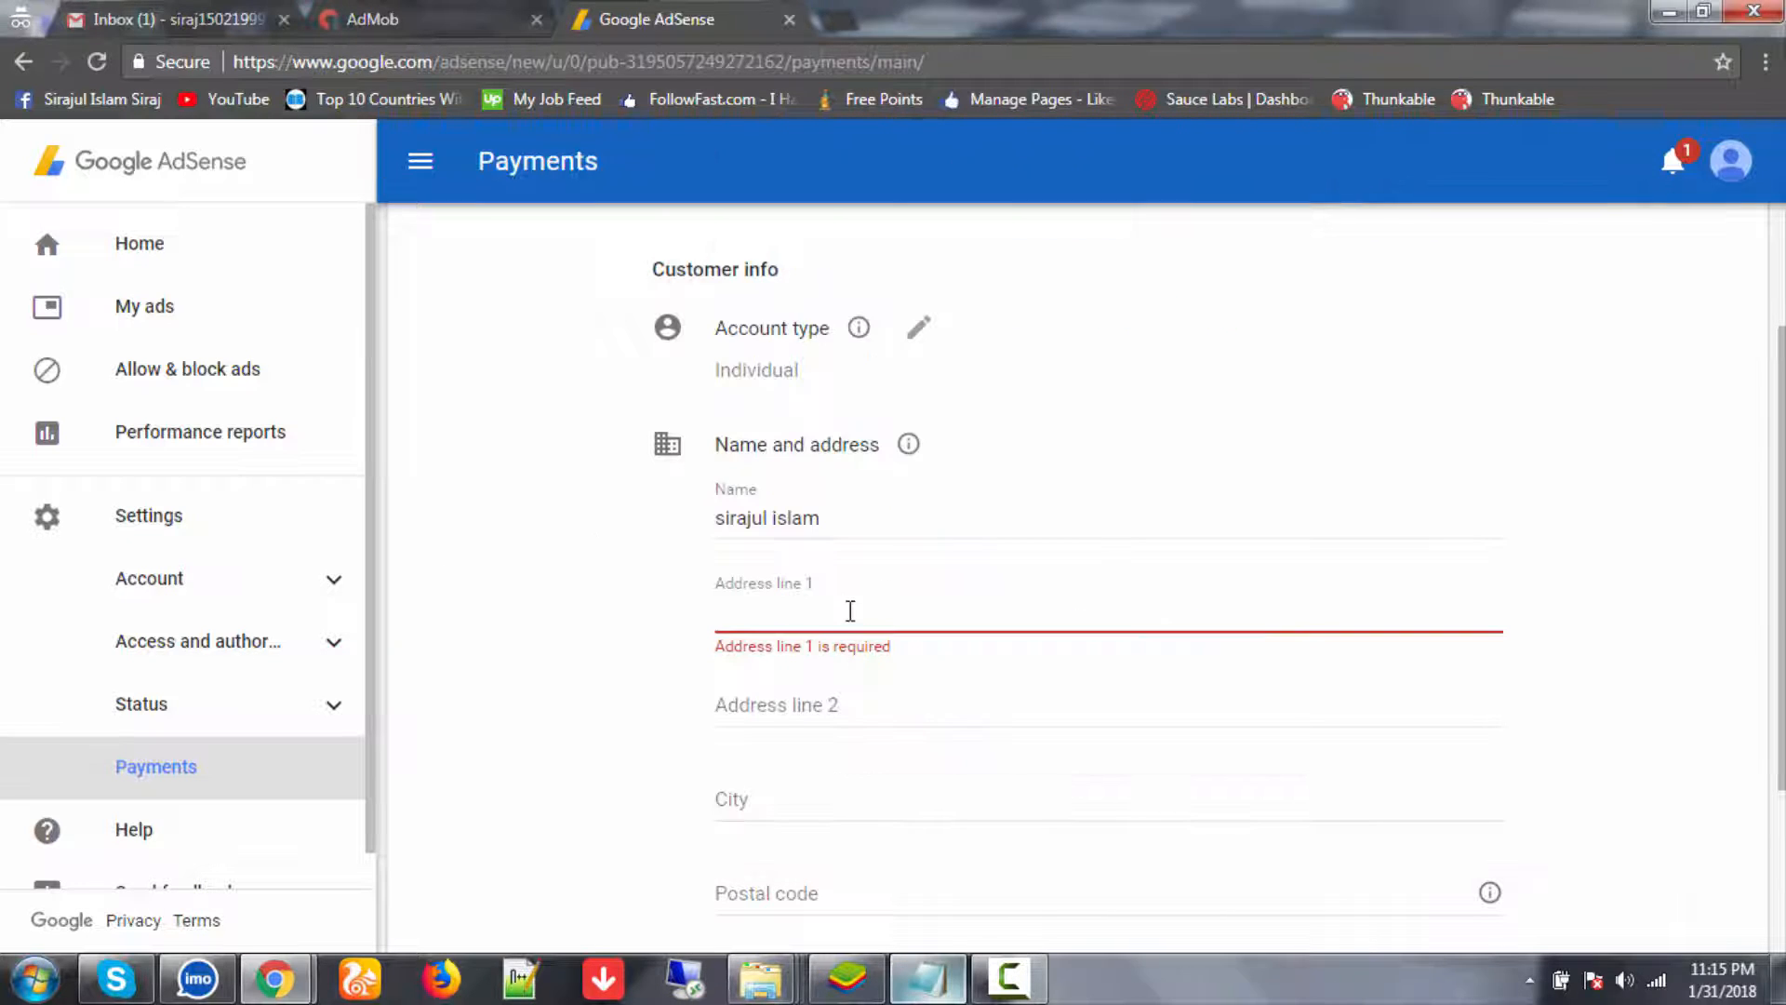
key(ctrl+v)
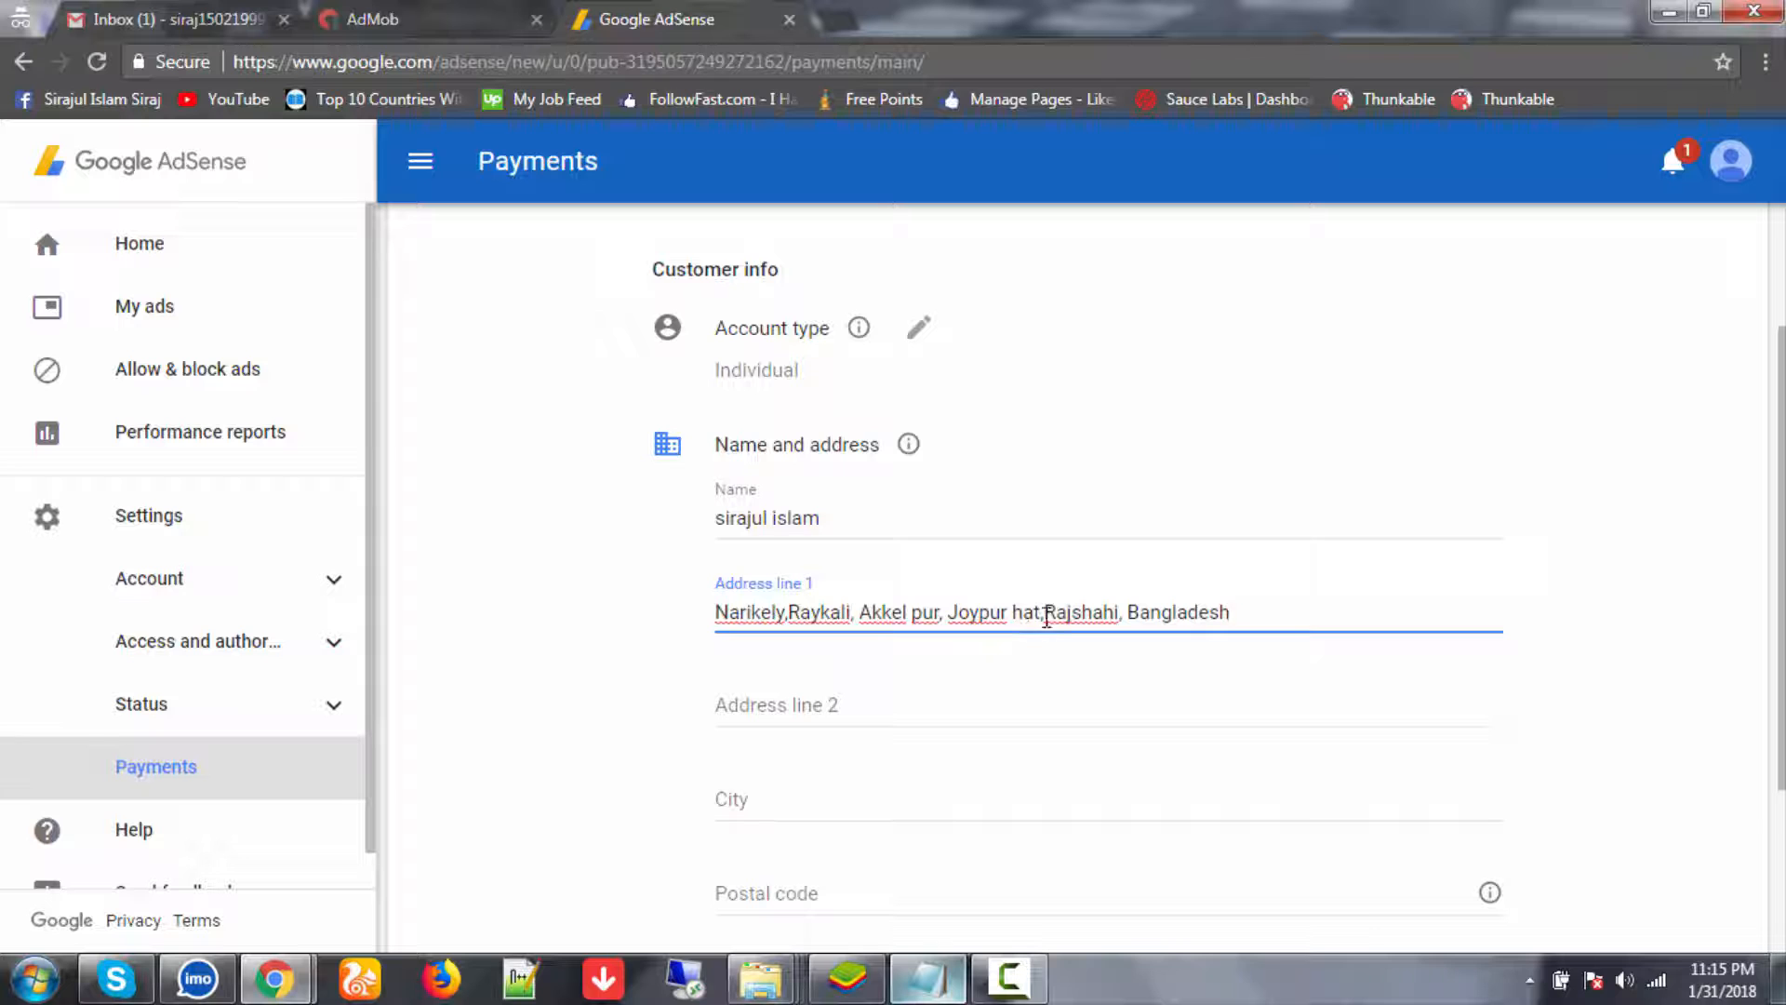
- Trim the region and country from the address and move the town name into City without a leading space
drag(1042, 610, 1256, 618)
key(BackSpace)
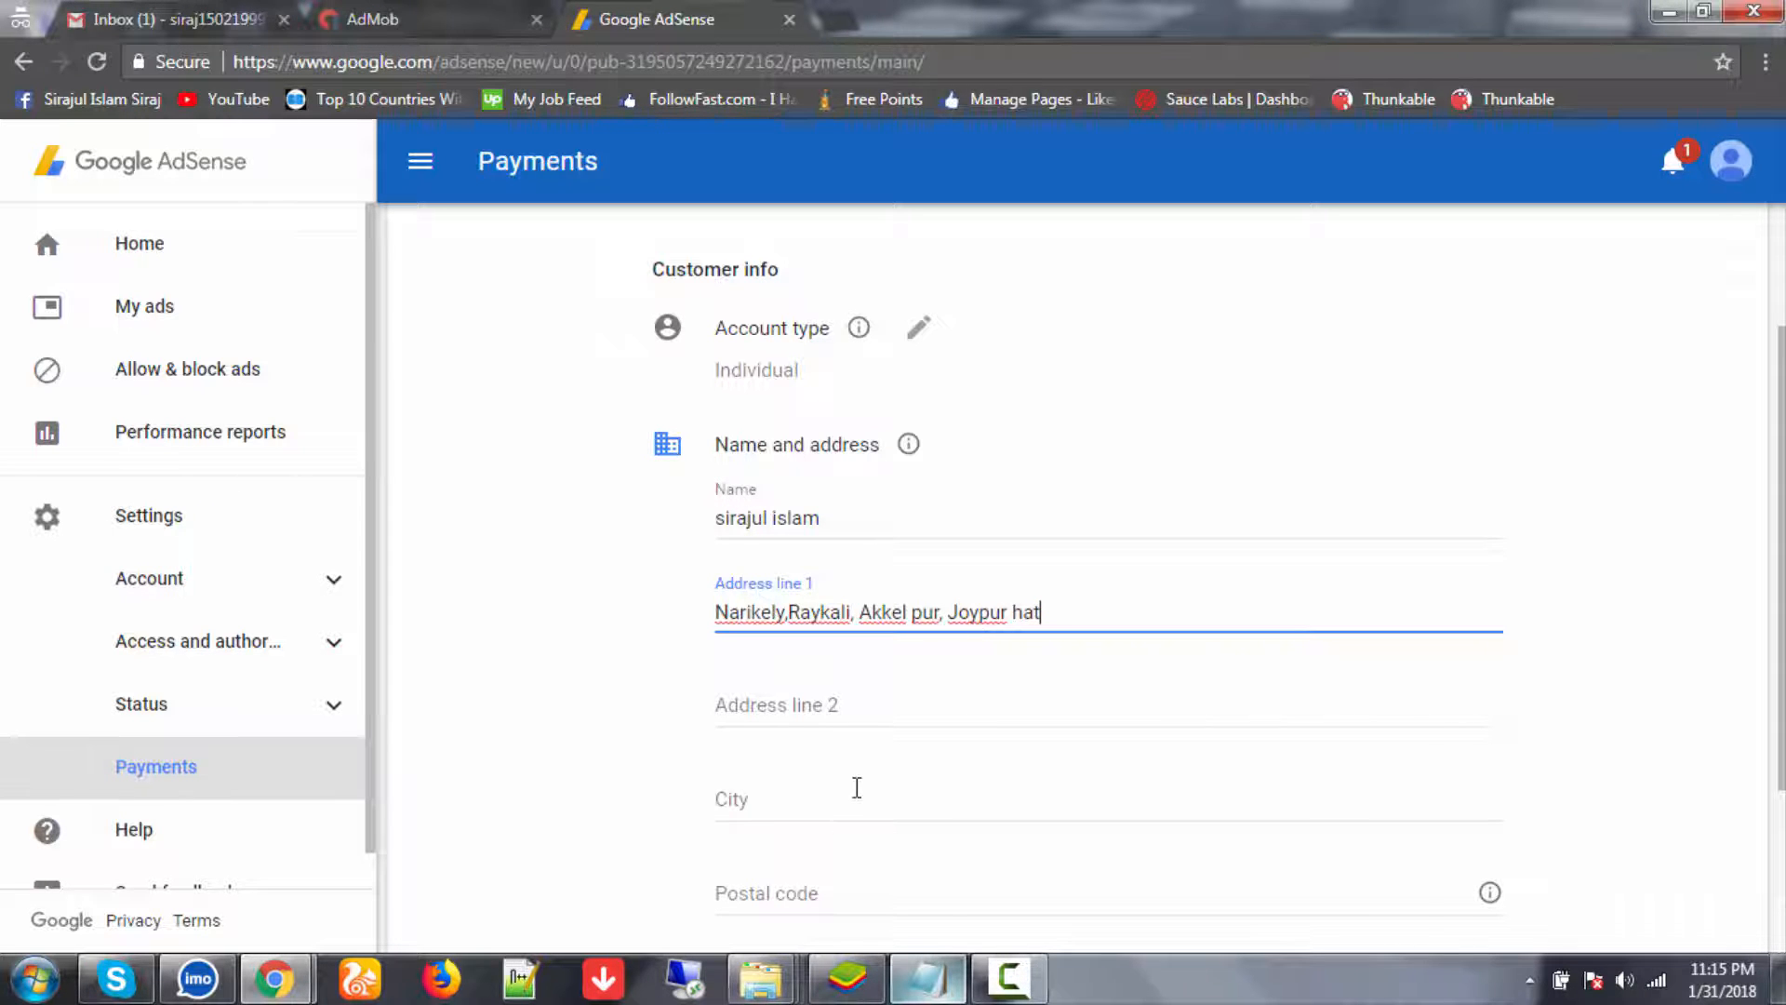
drag(942, 612, 1095, 611)
key(ctrl+c)
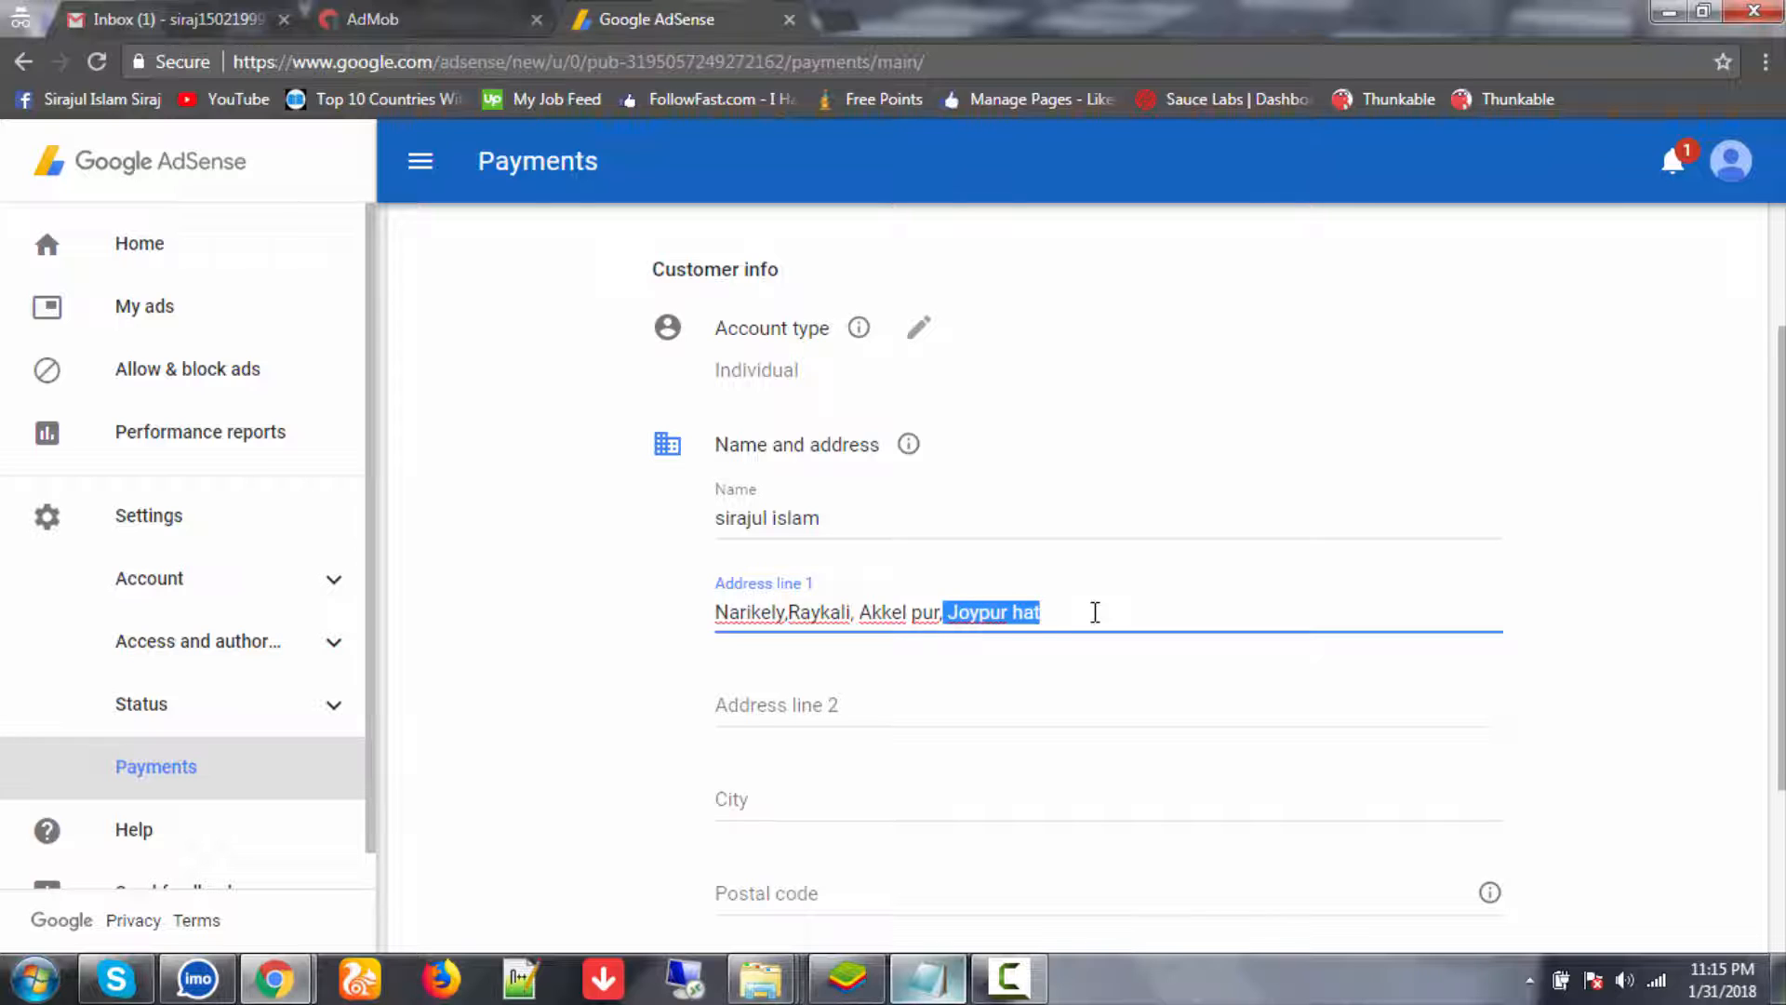
click(826, 801)
key(ctrl+v)
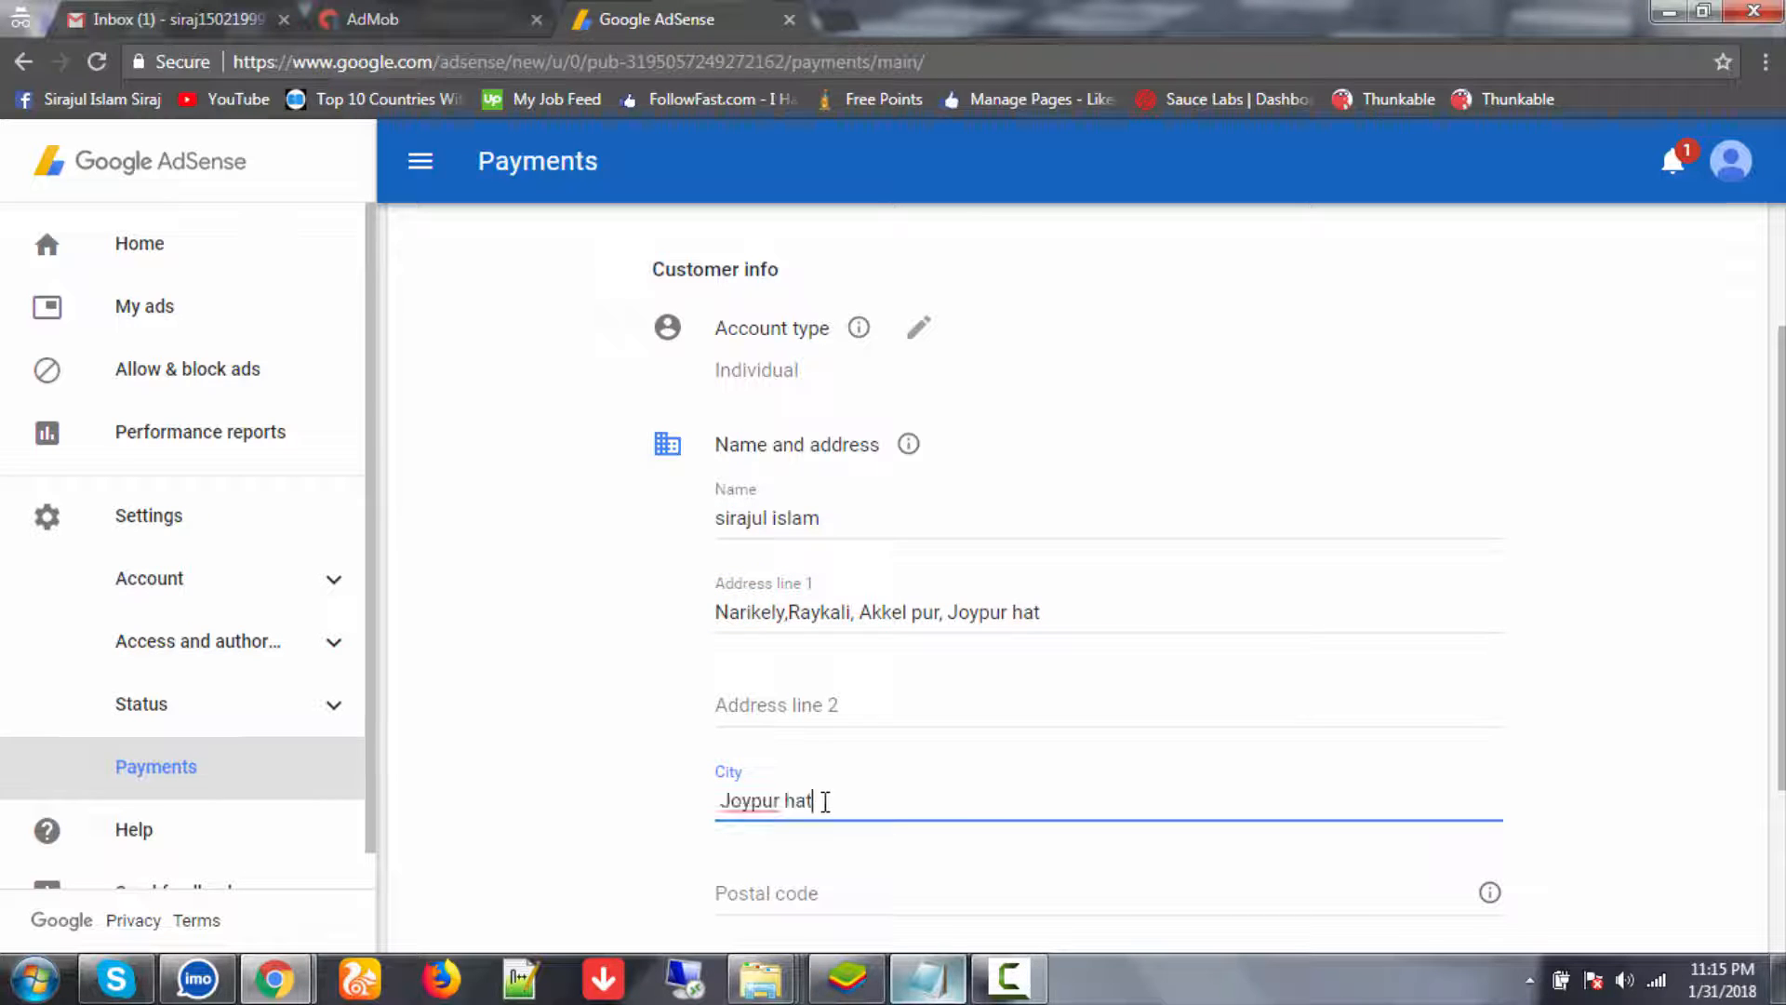
click(725, 799)
key(BackSpace)
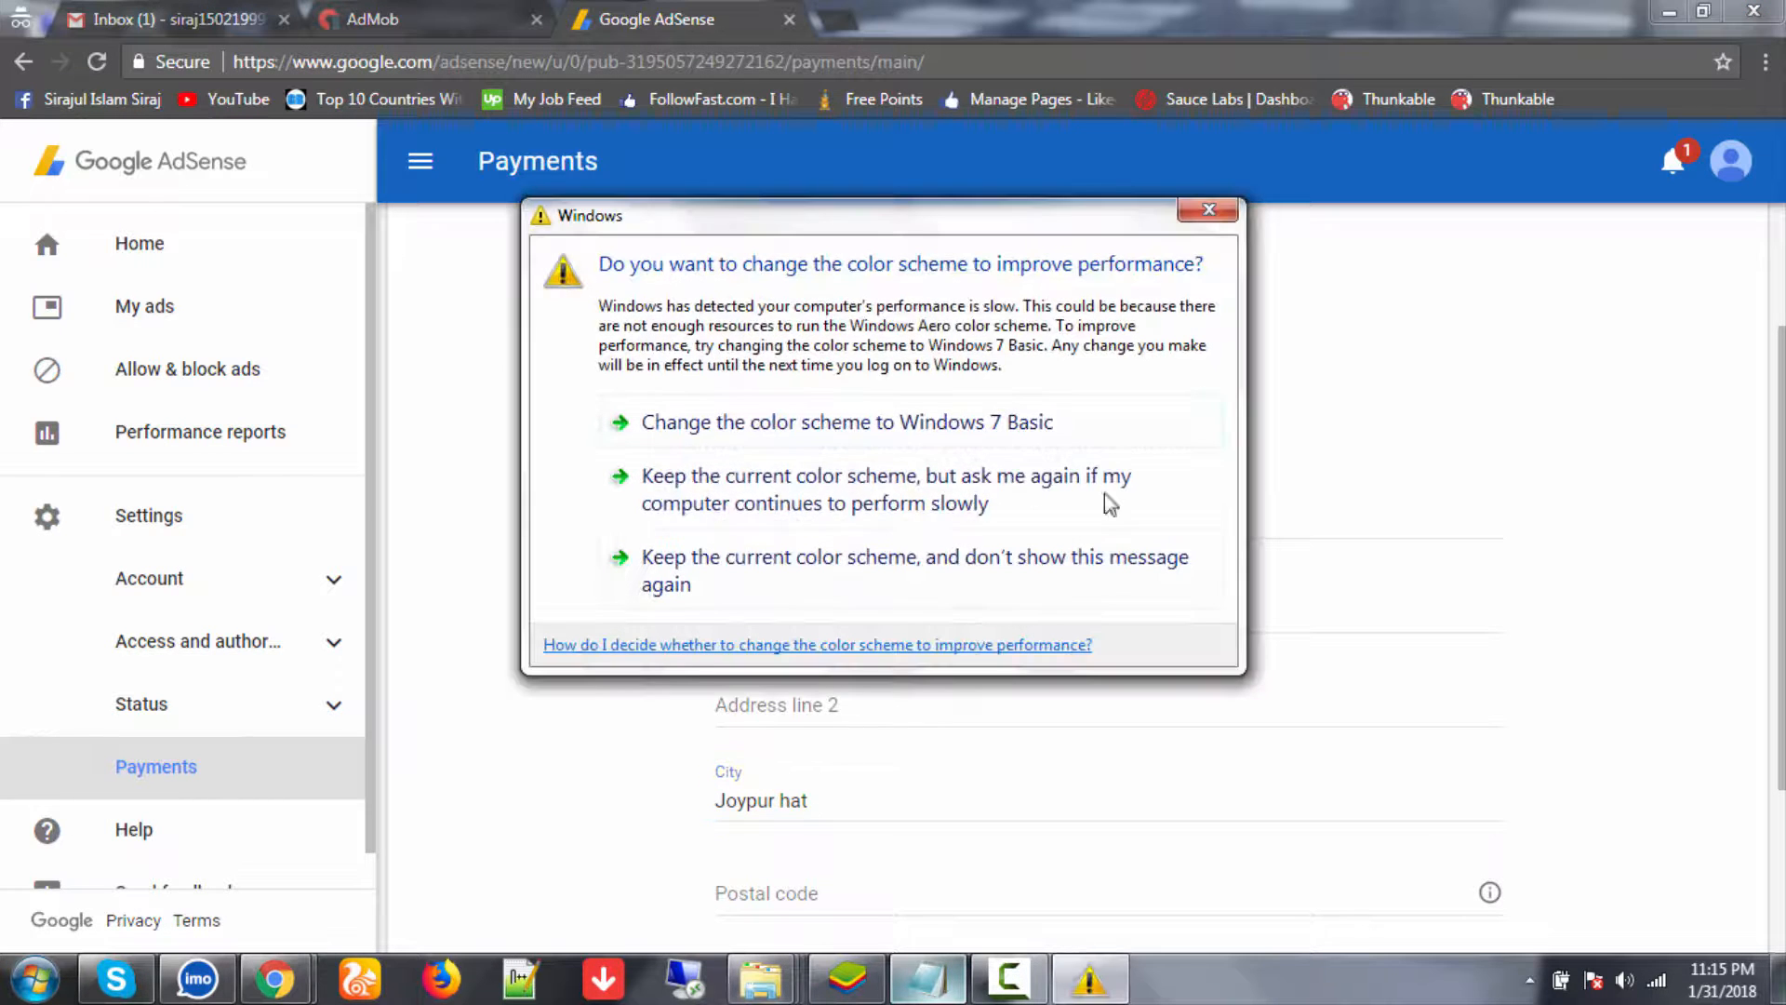
- Dismiss the colour-scheme prompt and paste the zip code from the notes into Postal code
click(1205, 212)
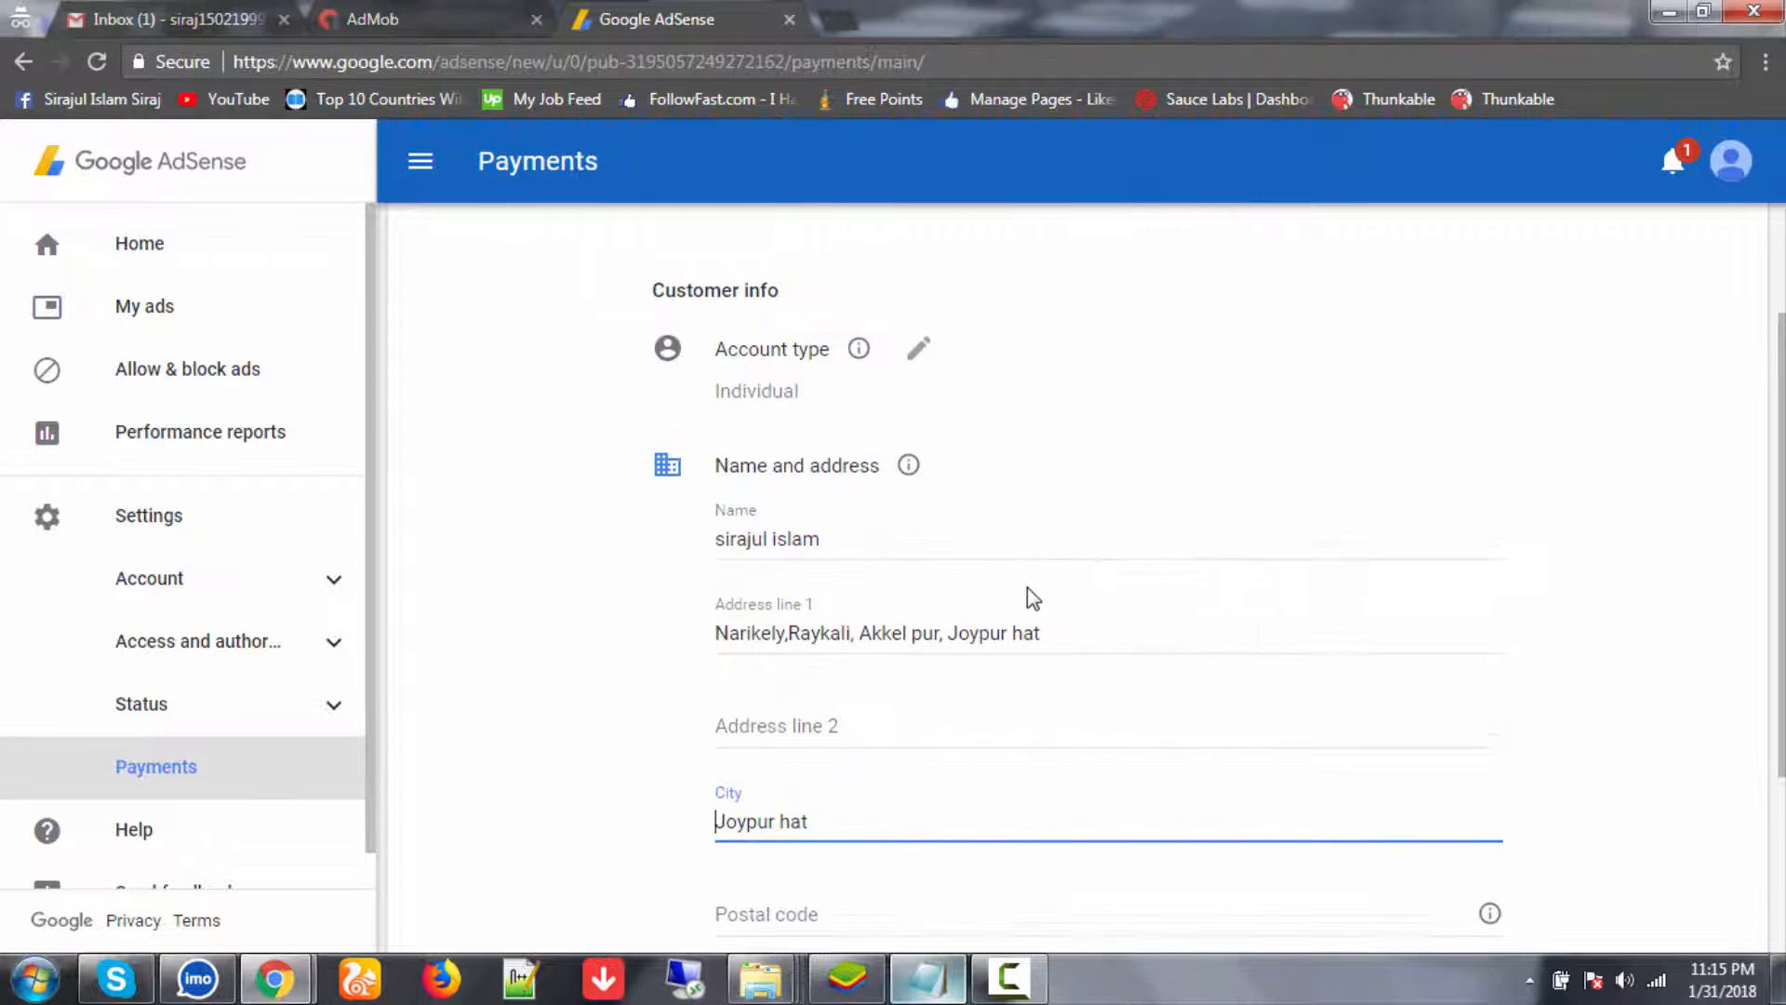
scroll(884, 896, down, 3)
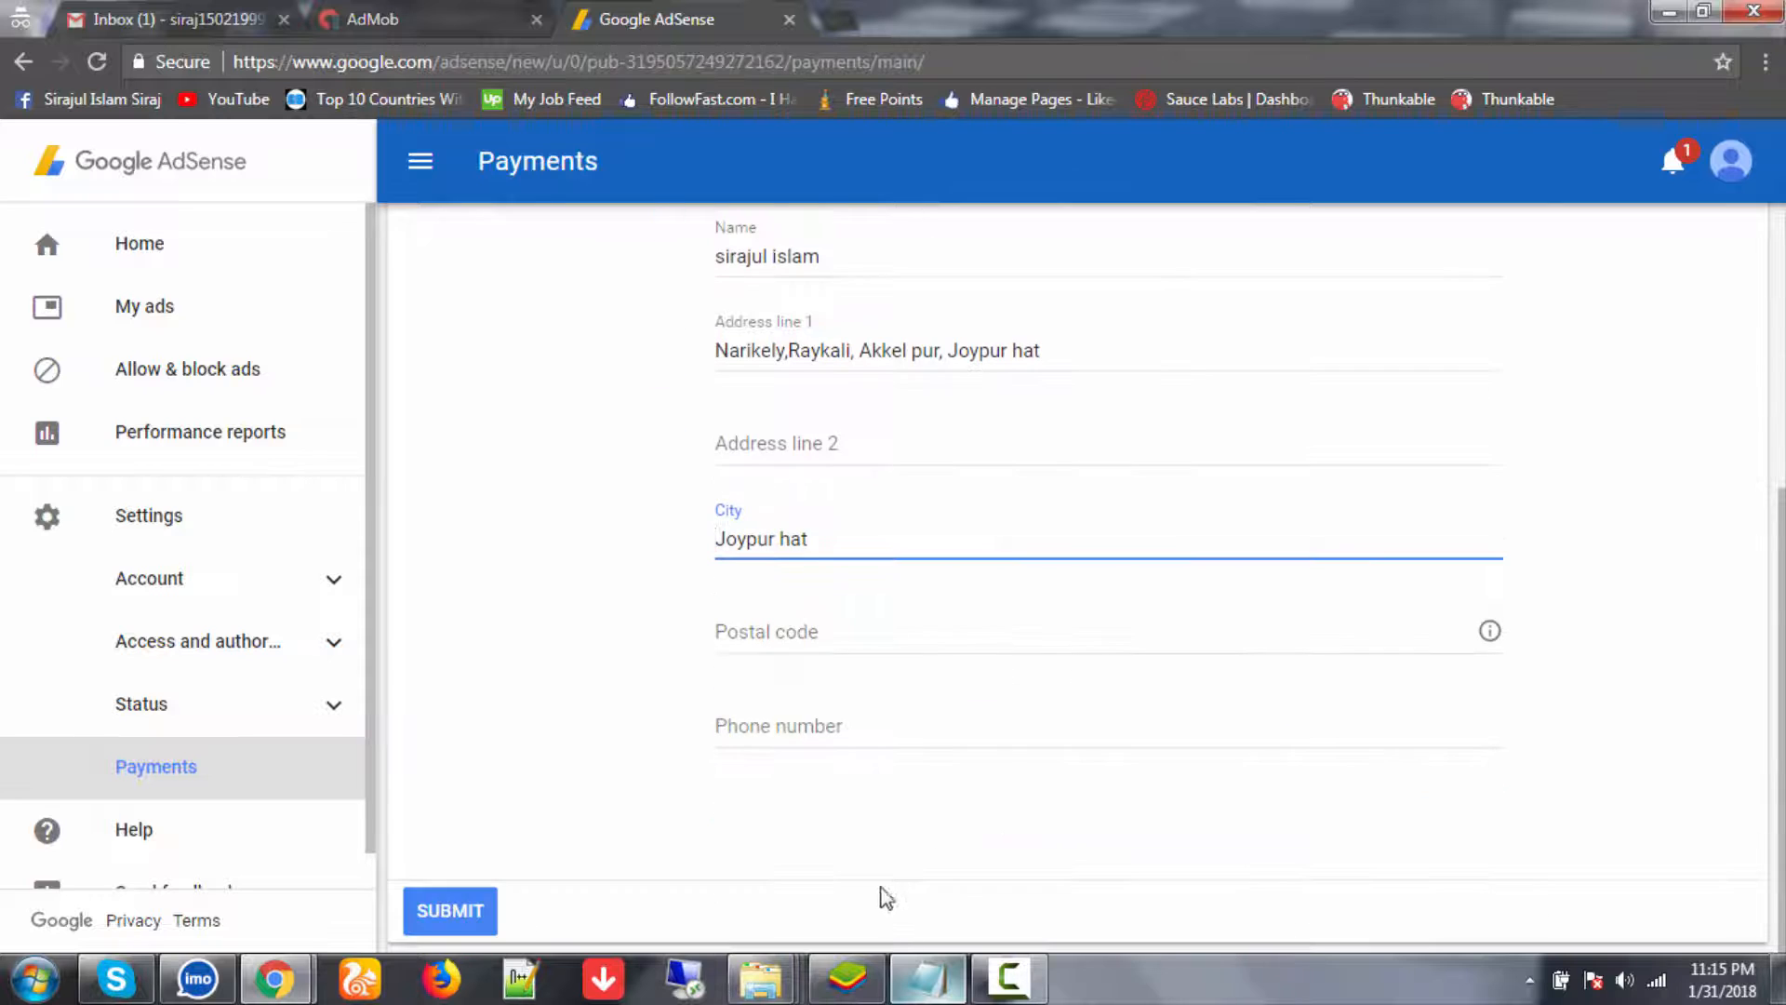
click(845, 639)
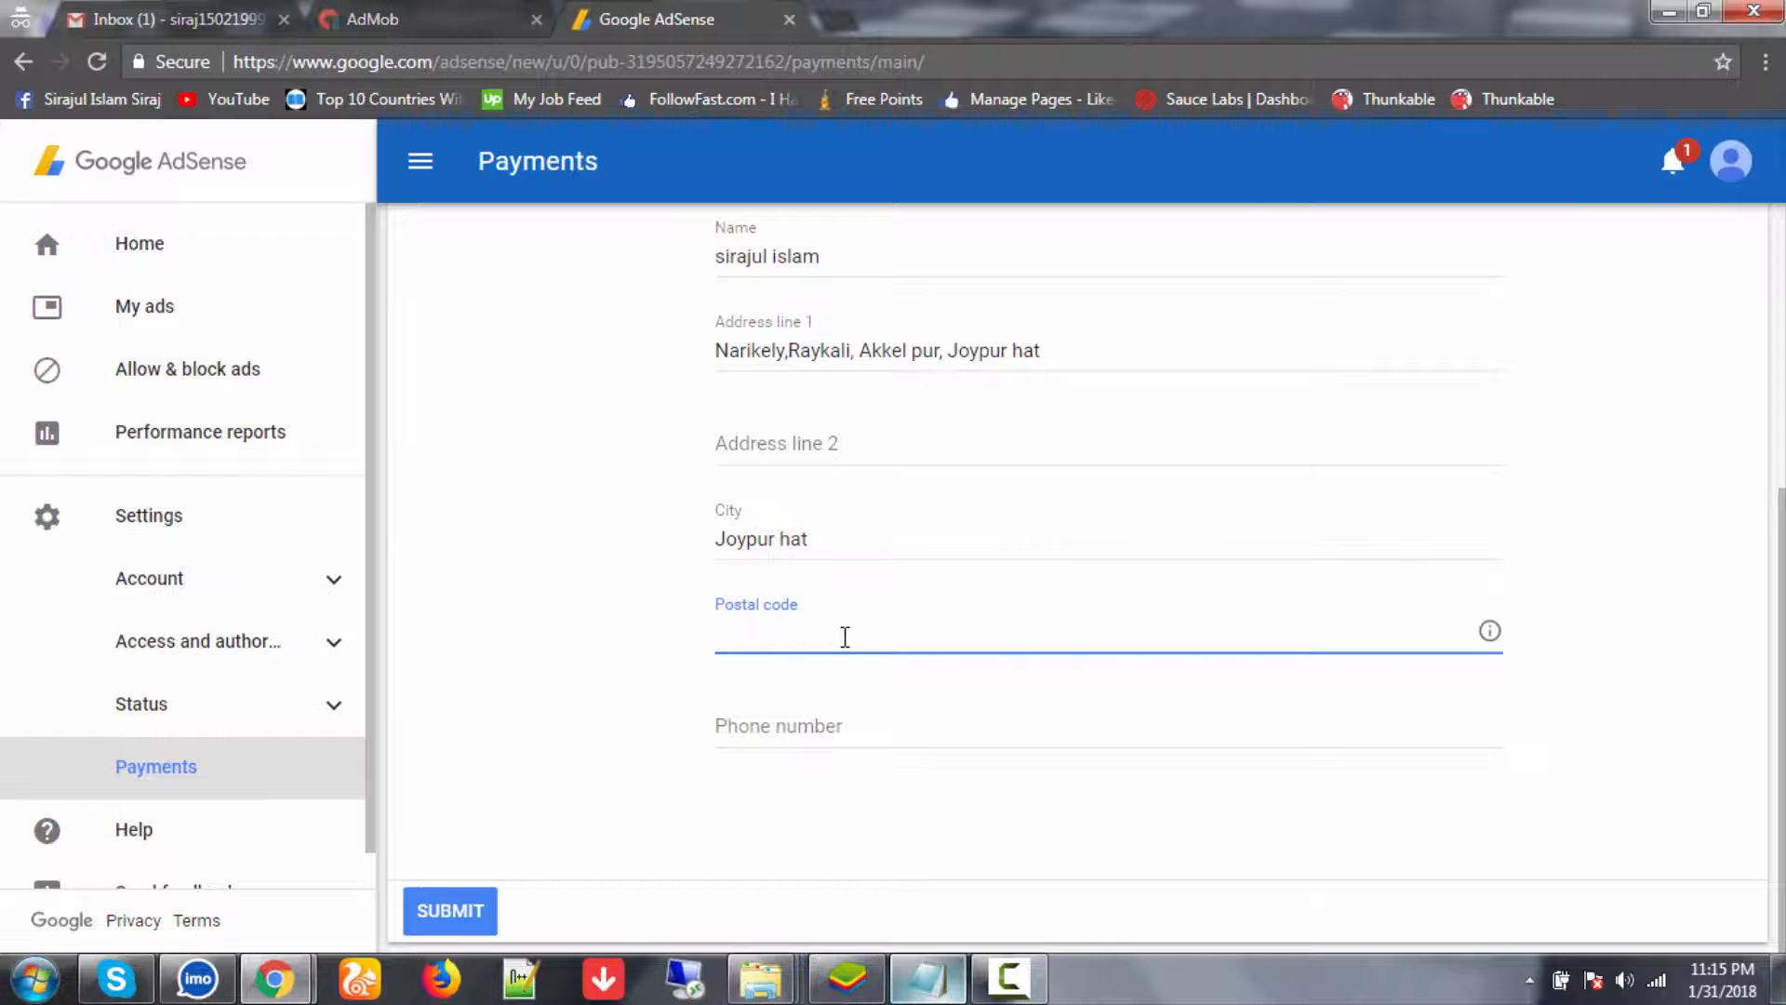
click(927, 979)
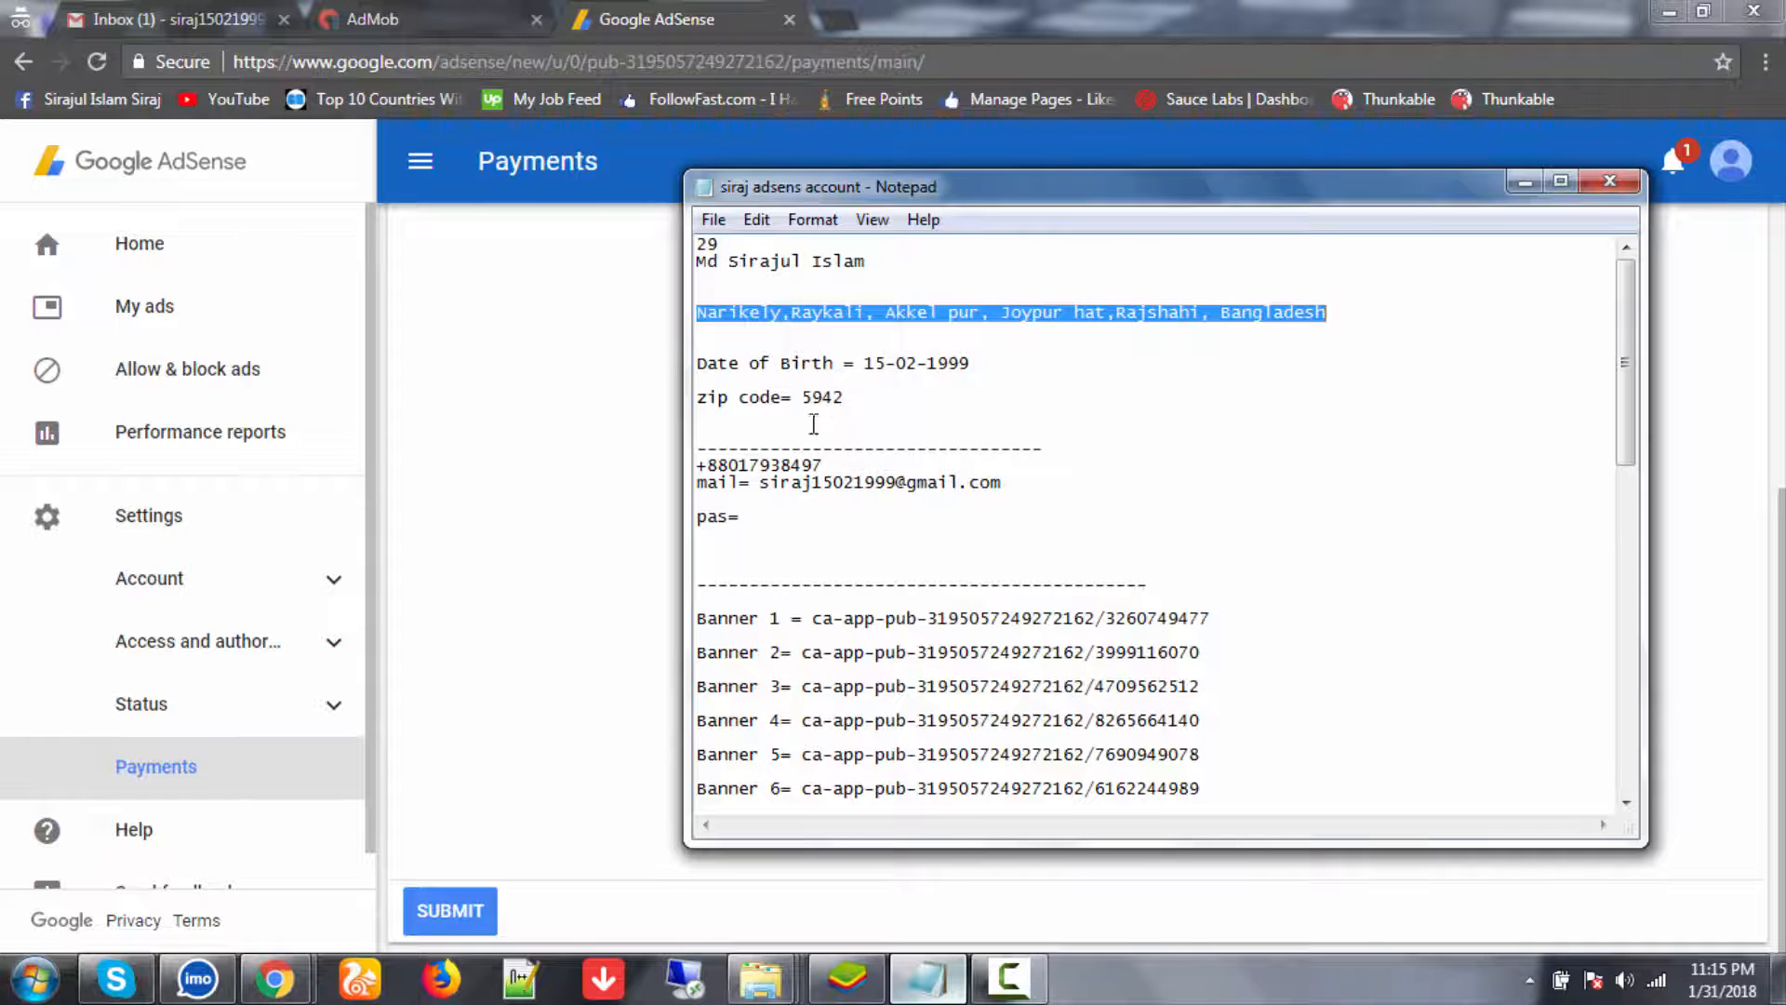
drag(803, 398, 871, 398)
key(ctrl+c)
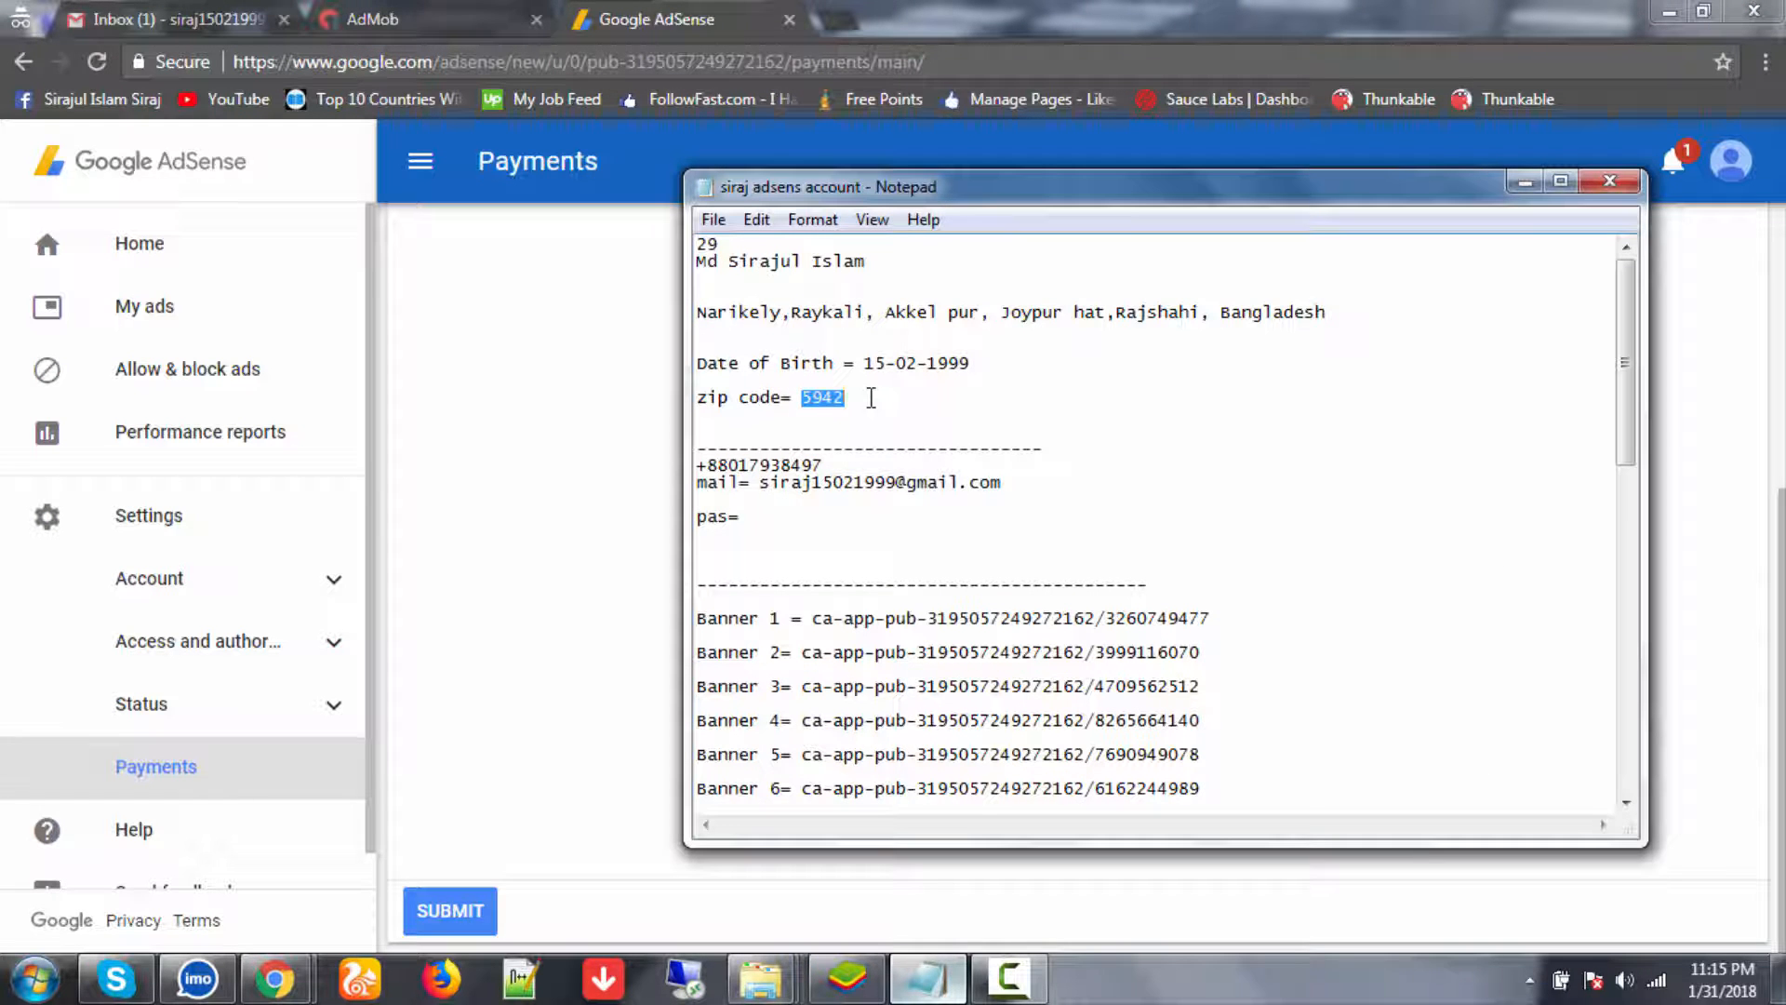
click(549, 633)
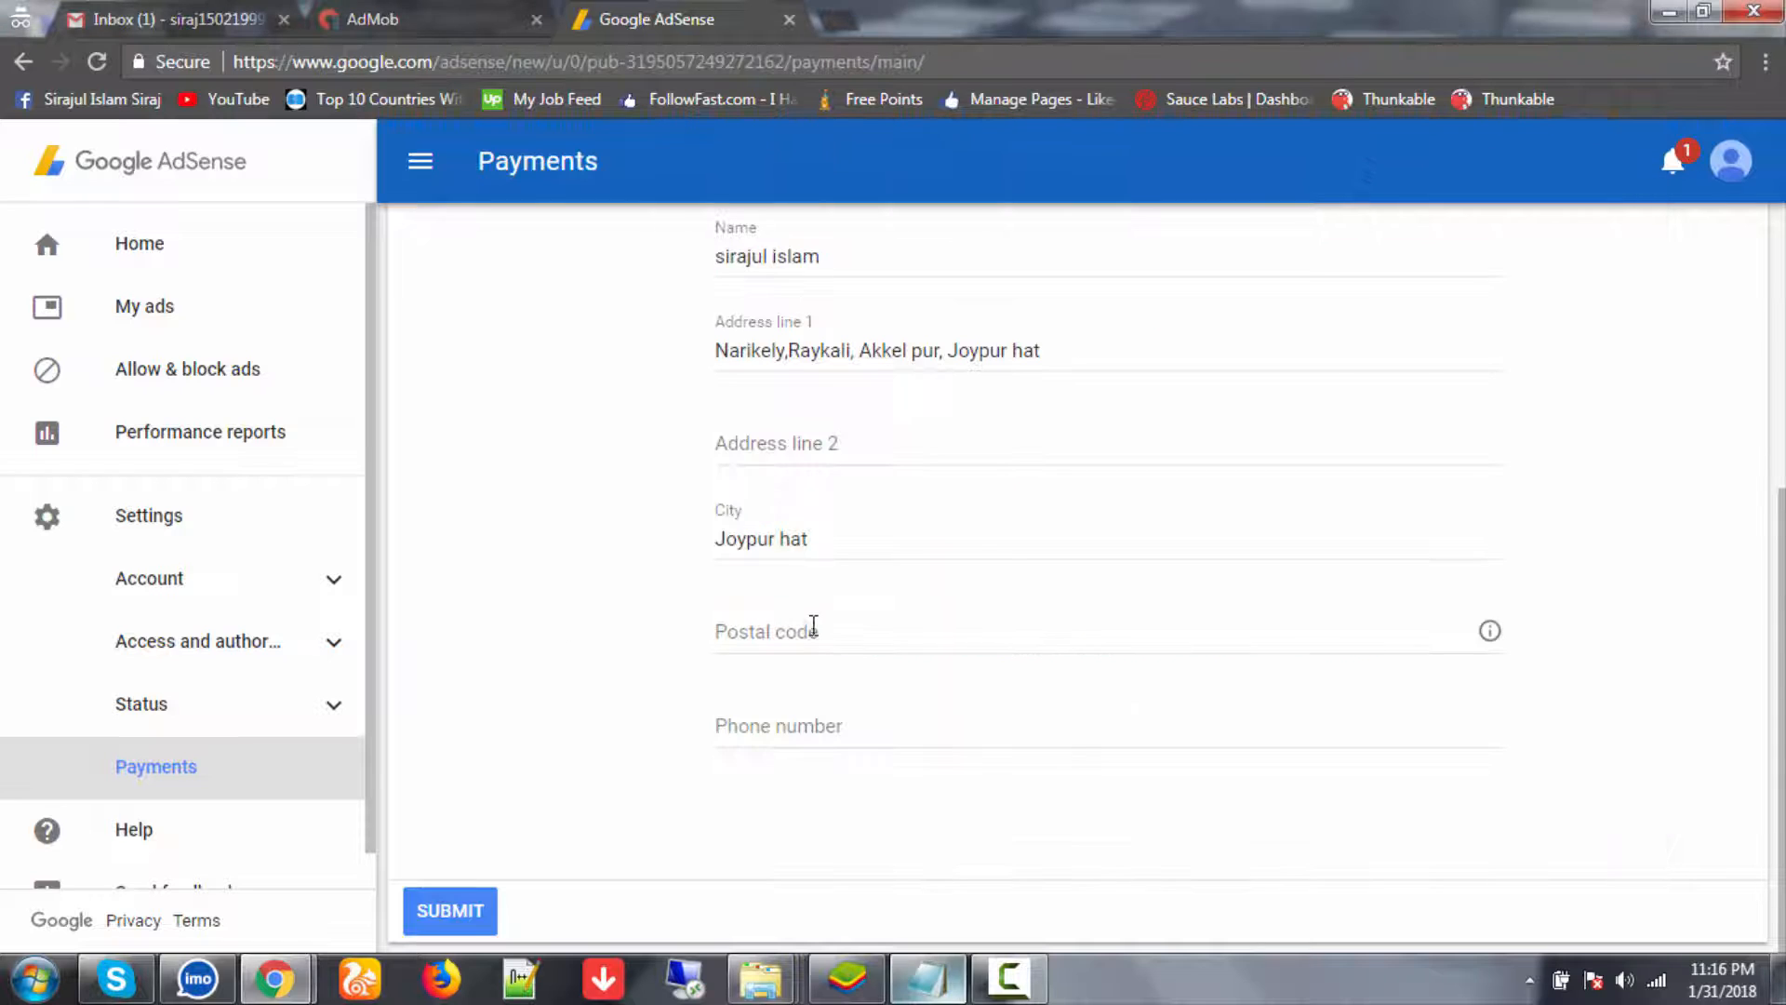
click(813, 629)
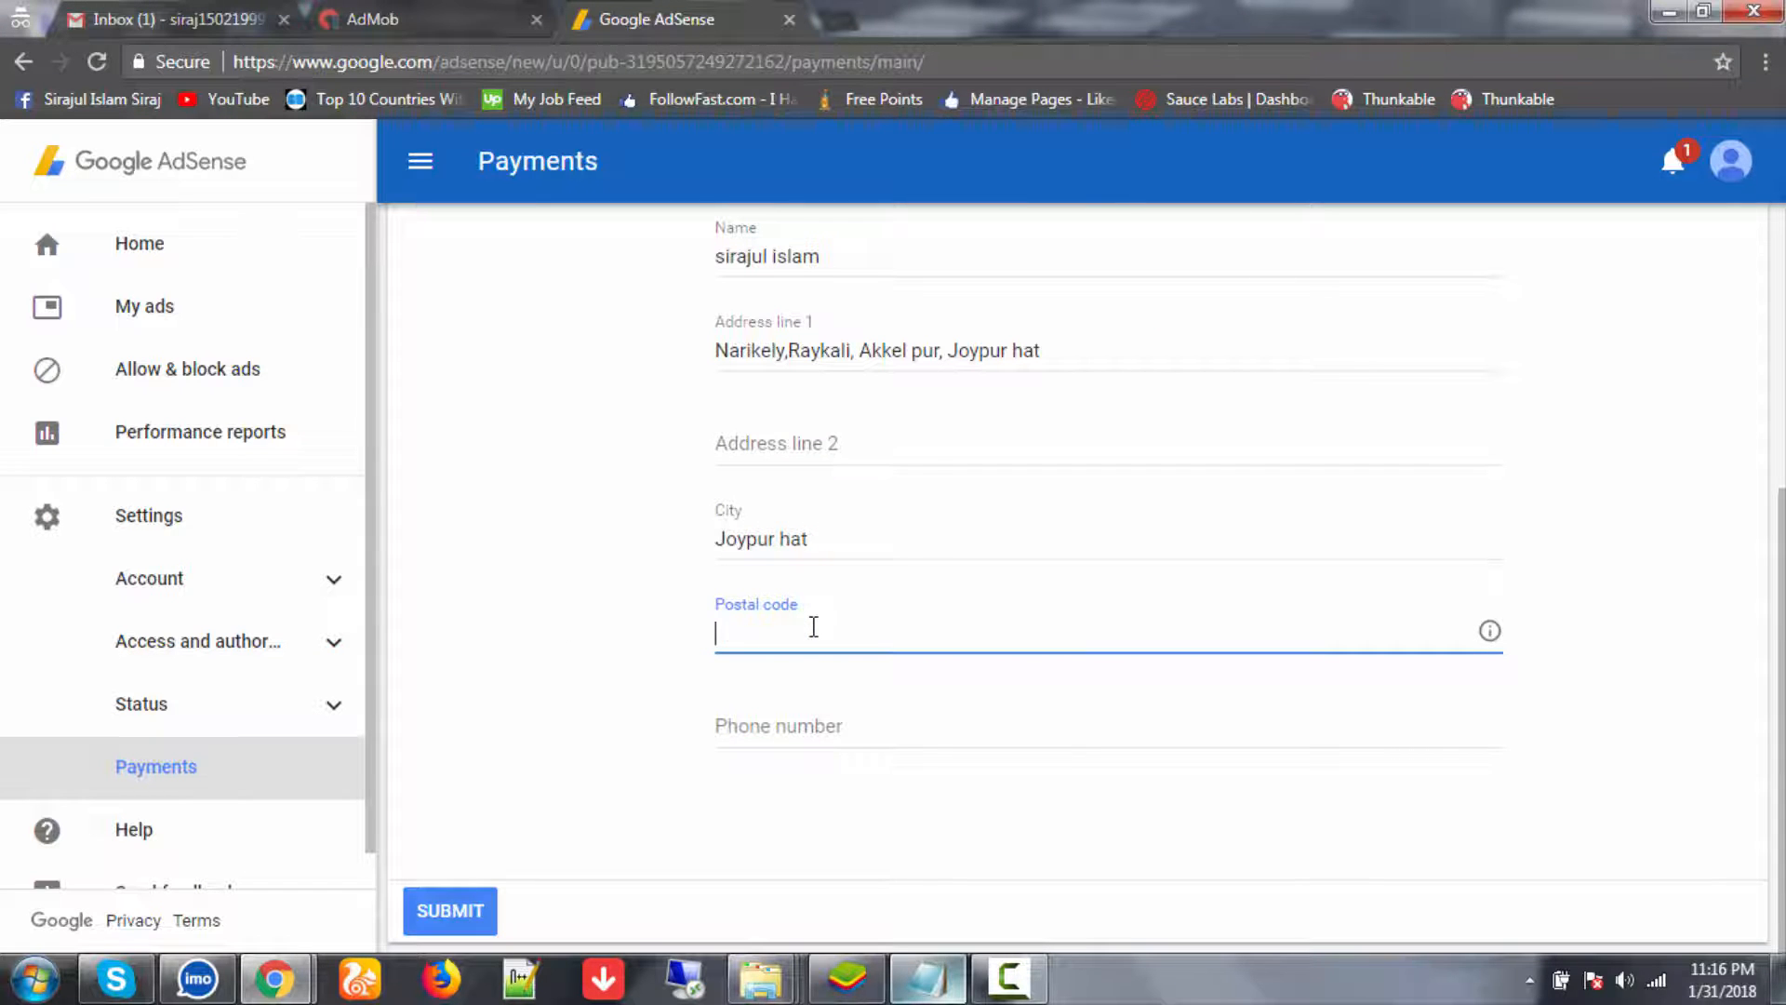
key(ctrl+v)
- Enter the phone number and submit the payment account information
click(870, 725)
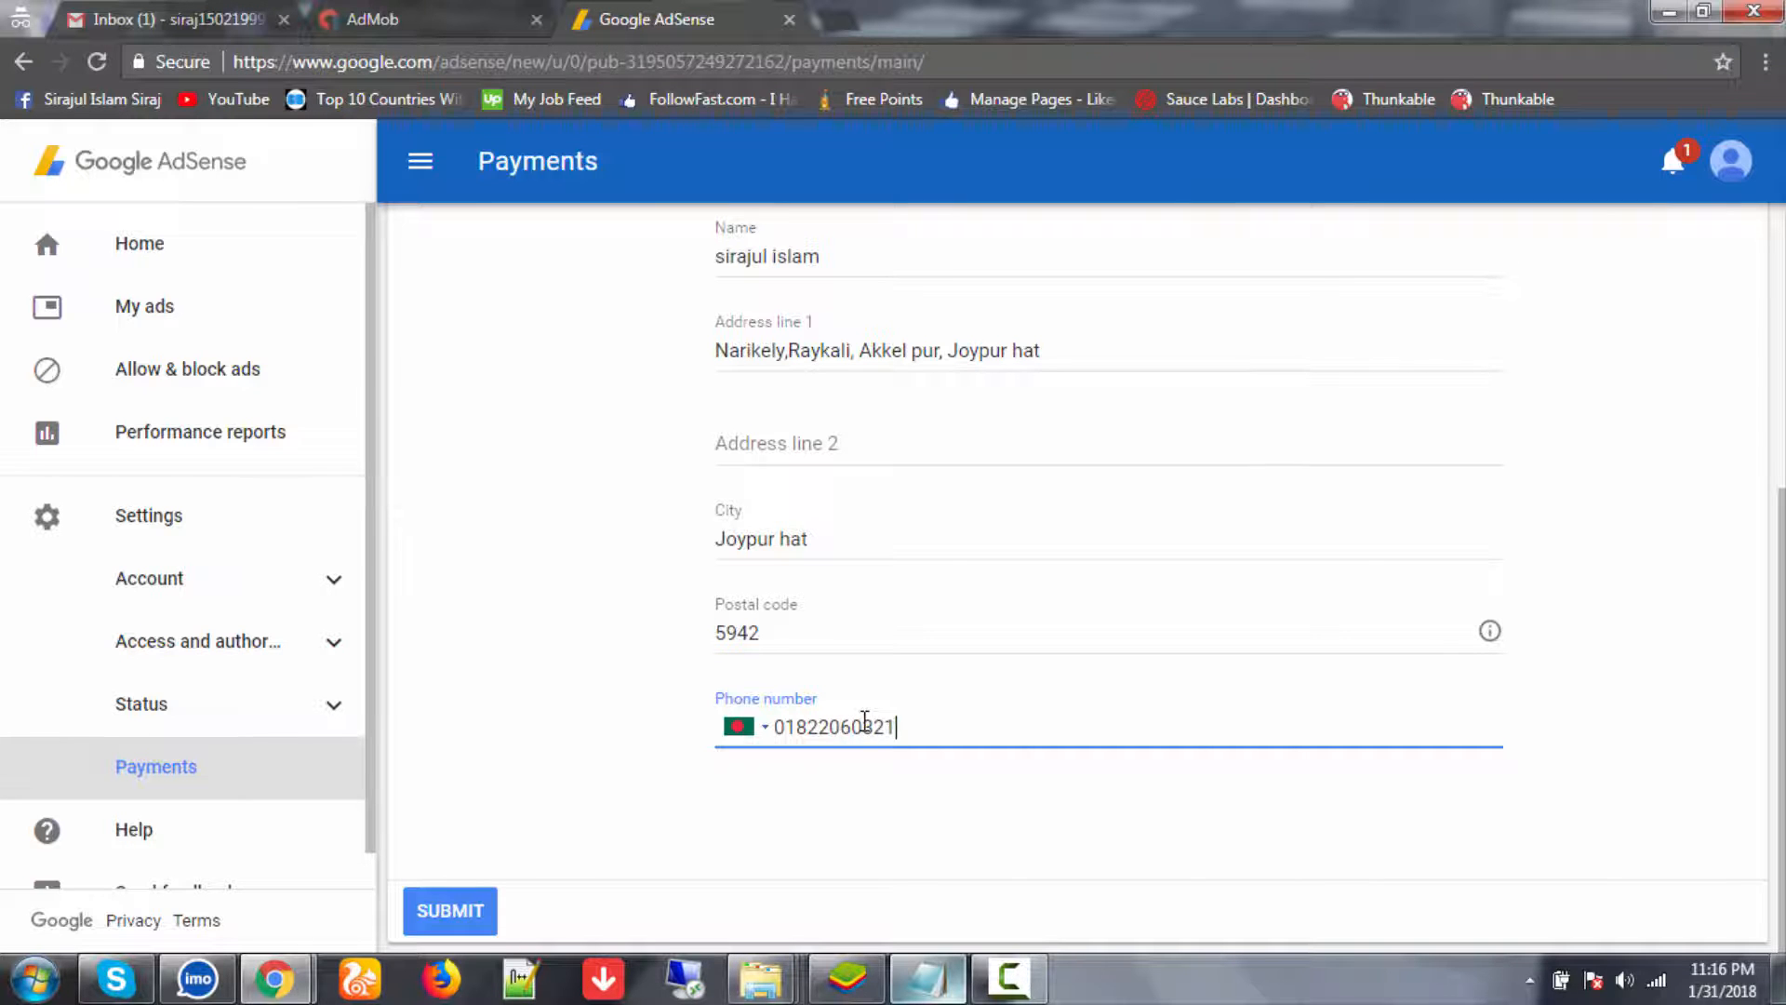
scroll(594, 759, up, 1)
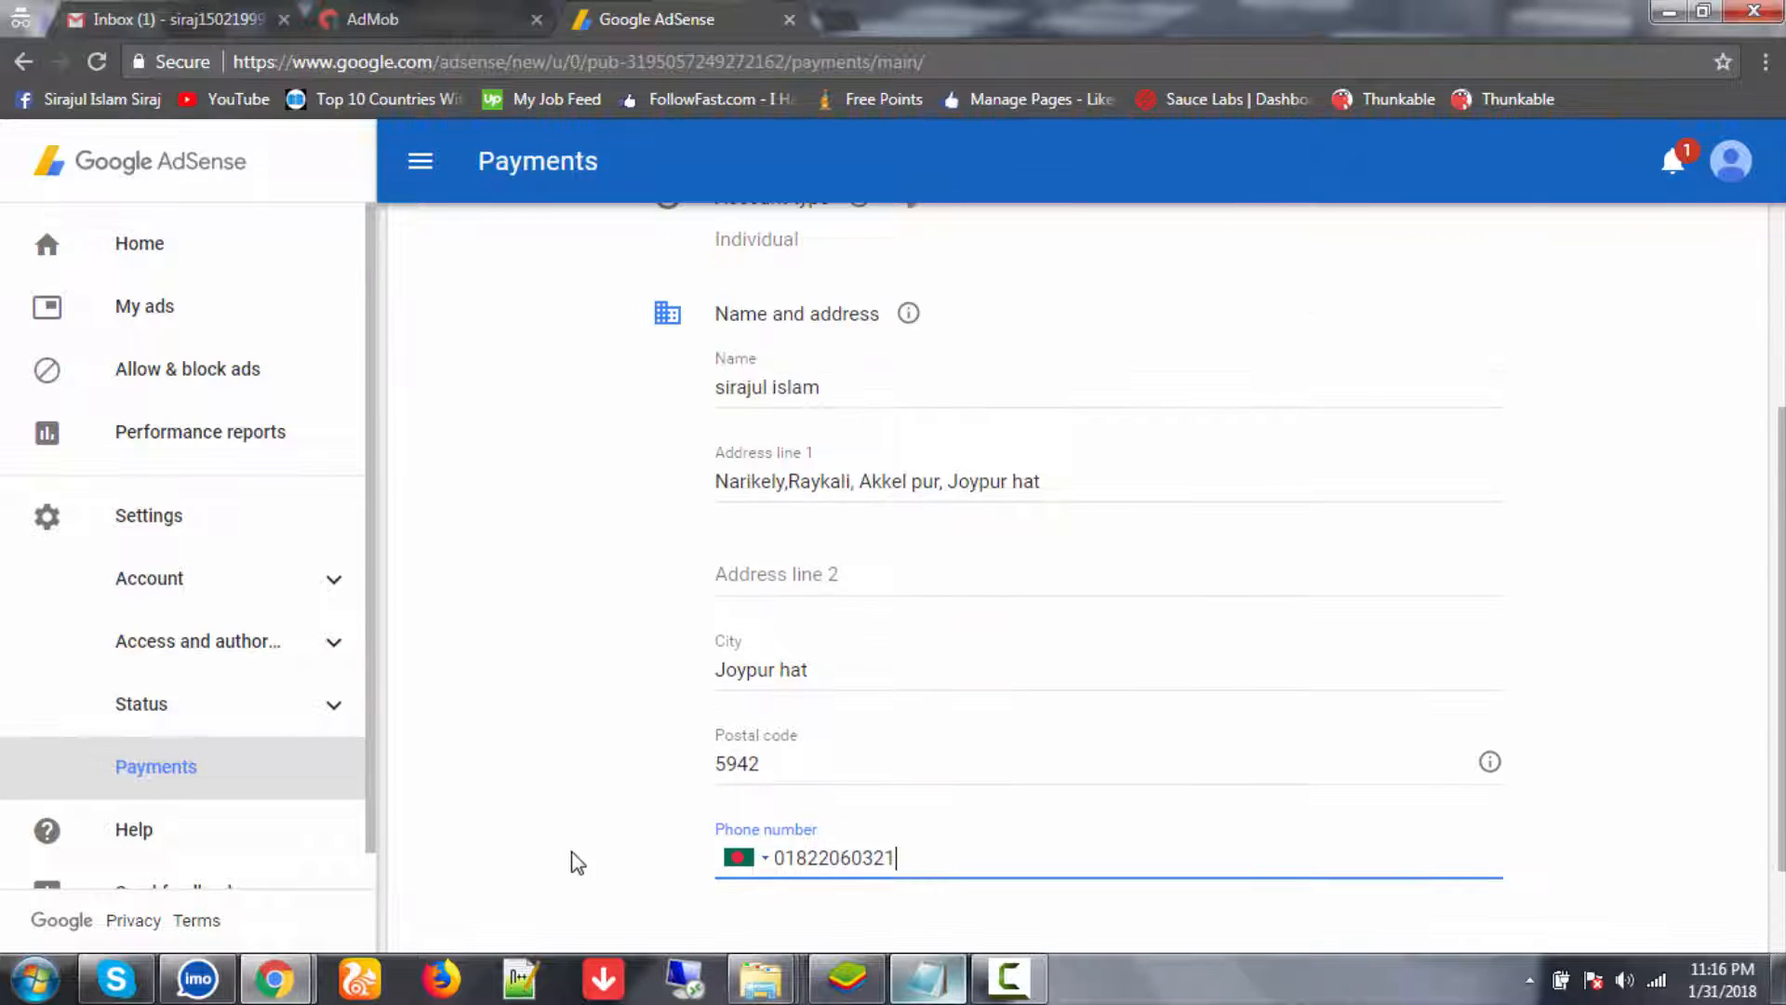
scroll(574, 856, down, 1)
click(471, 912)
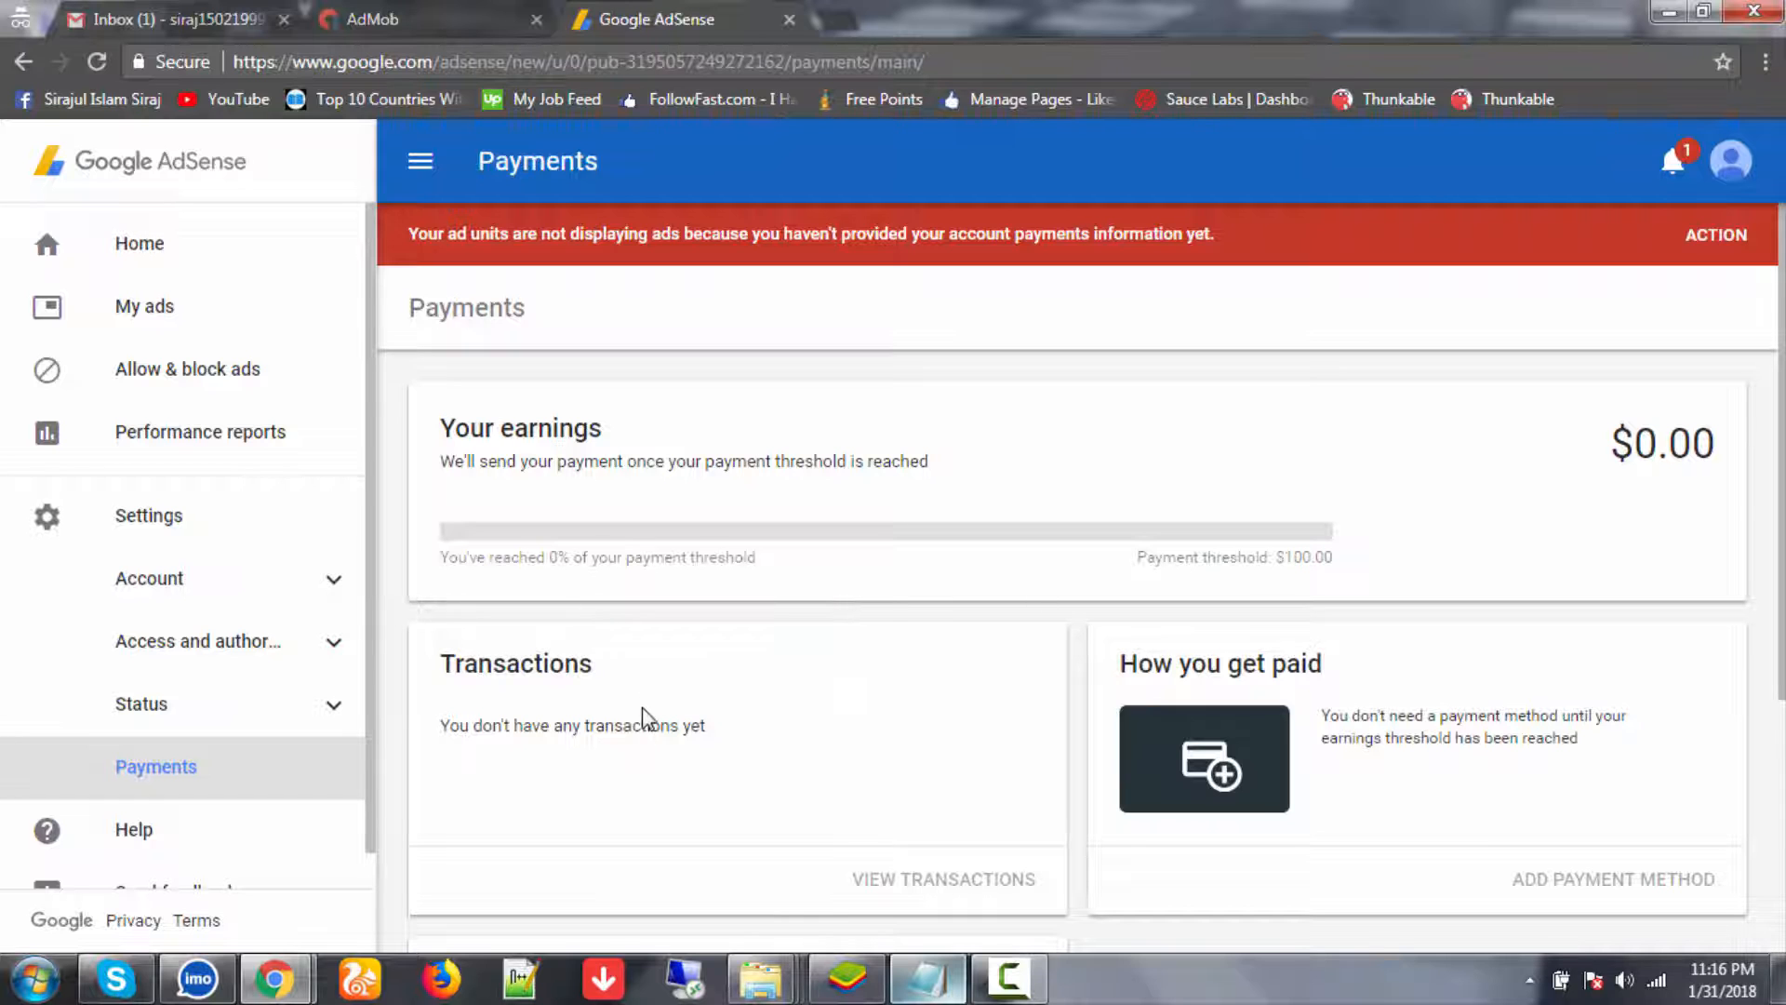
- Check the missing-payments notification from the AdSense notifications list
scroll(651, 725, down, 3)
scroll(651, 725, up, 3)
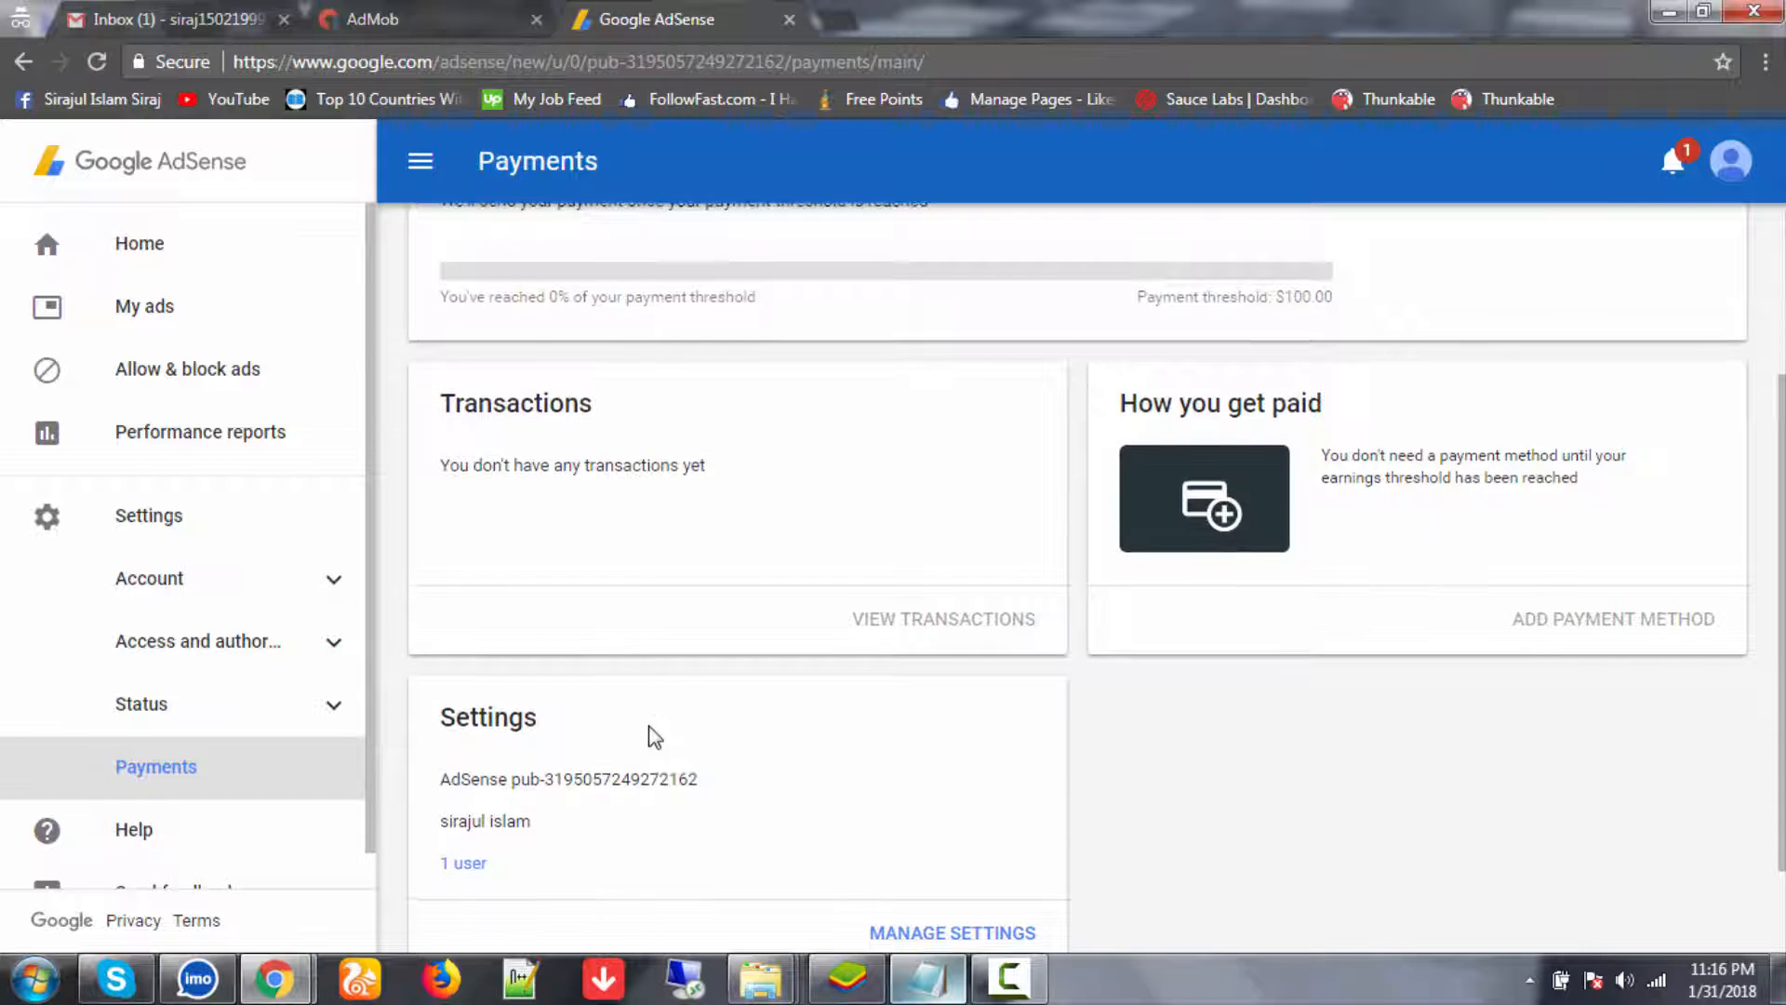
scroll(726, 618, down, 2)
scroll(842, 412, up, 2)
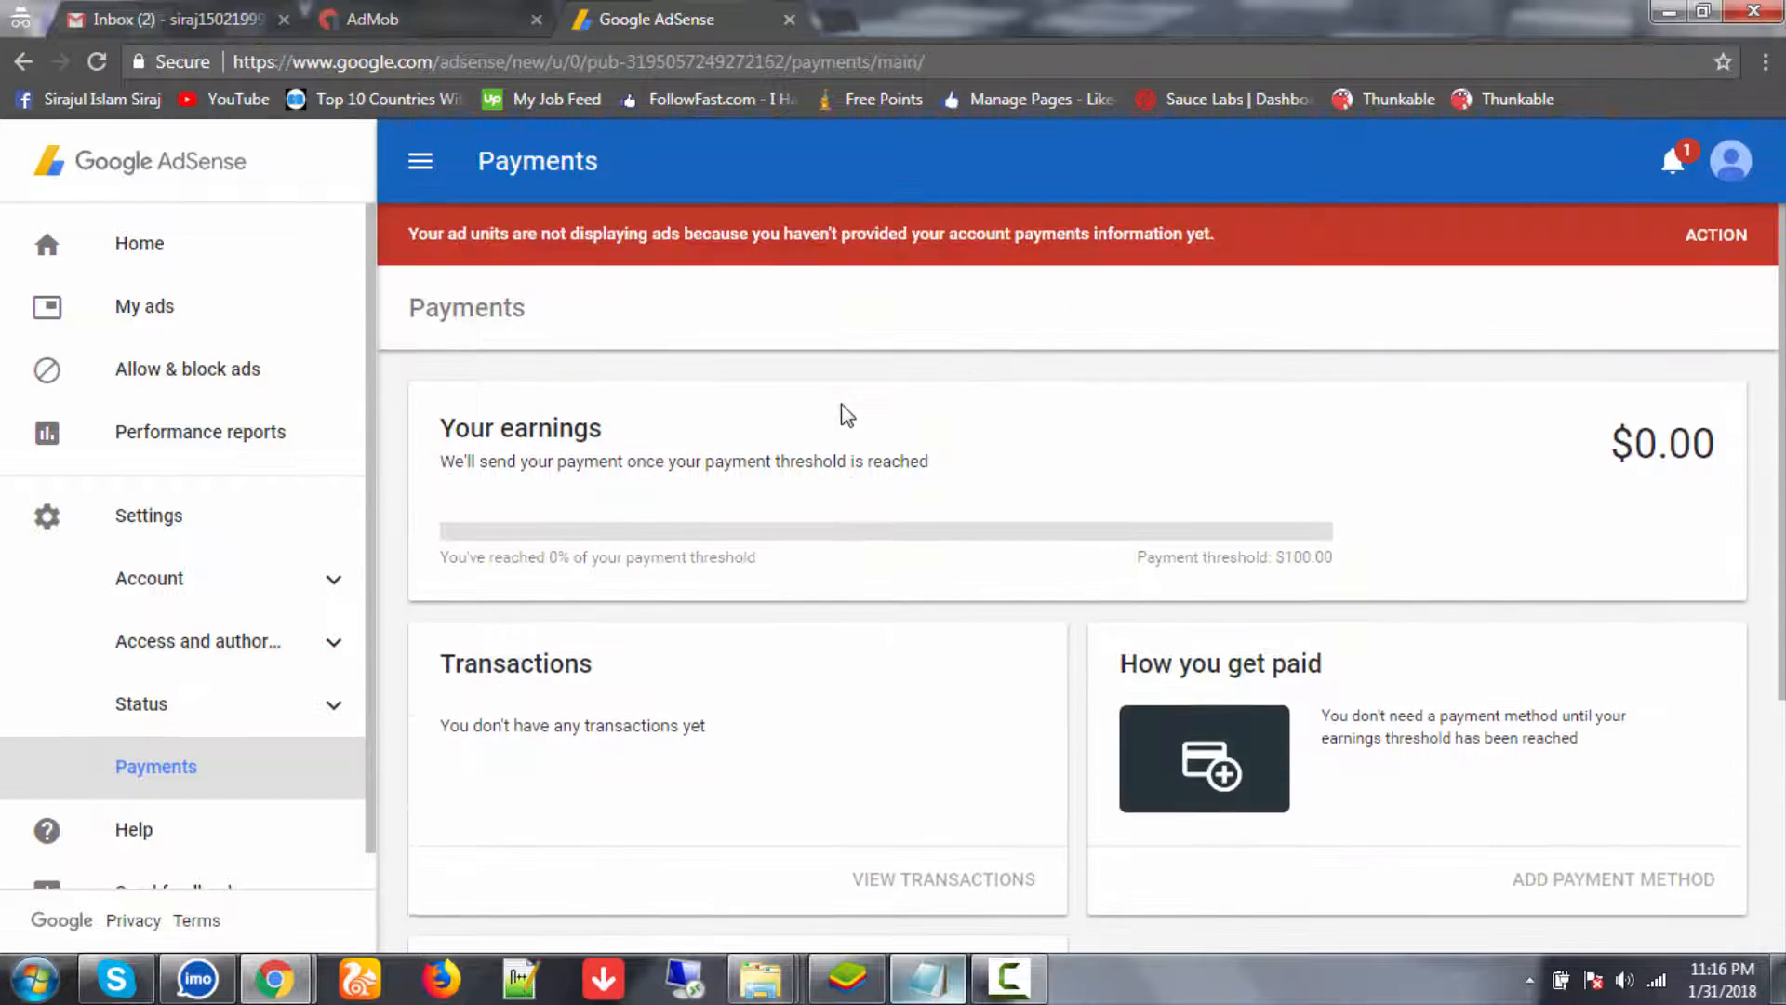
click(1672, 172)
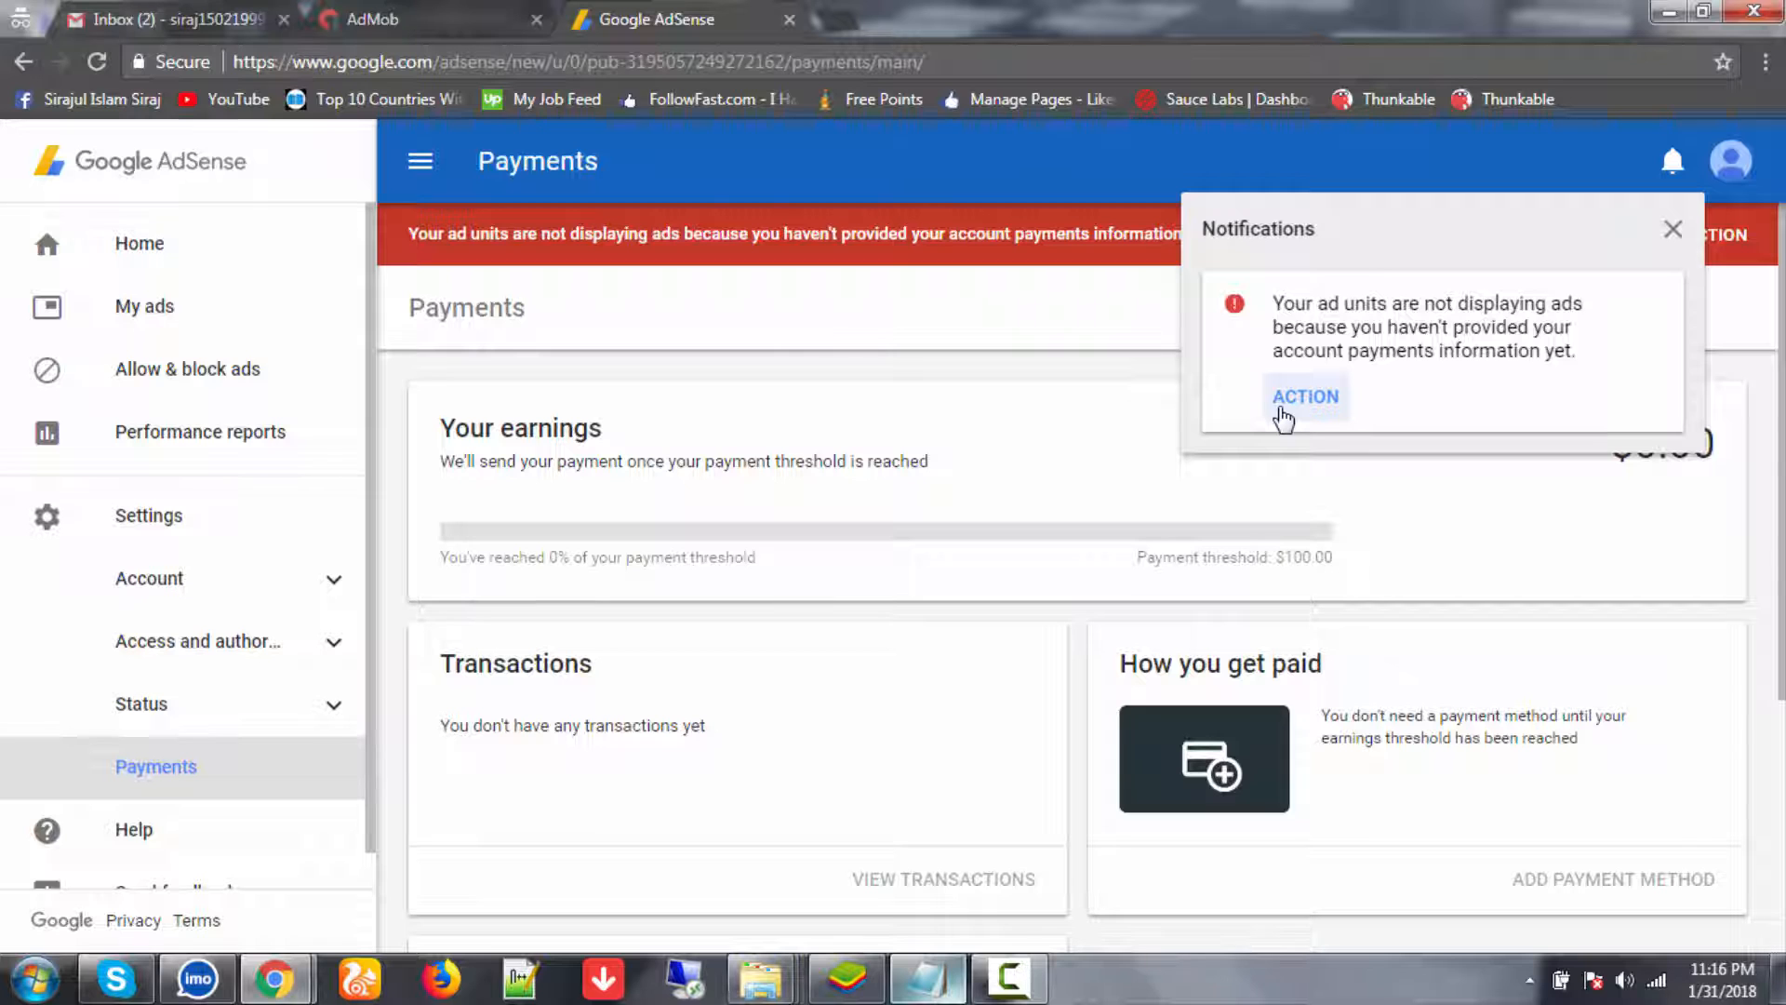
click(1326, 400)
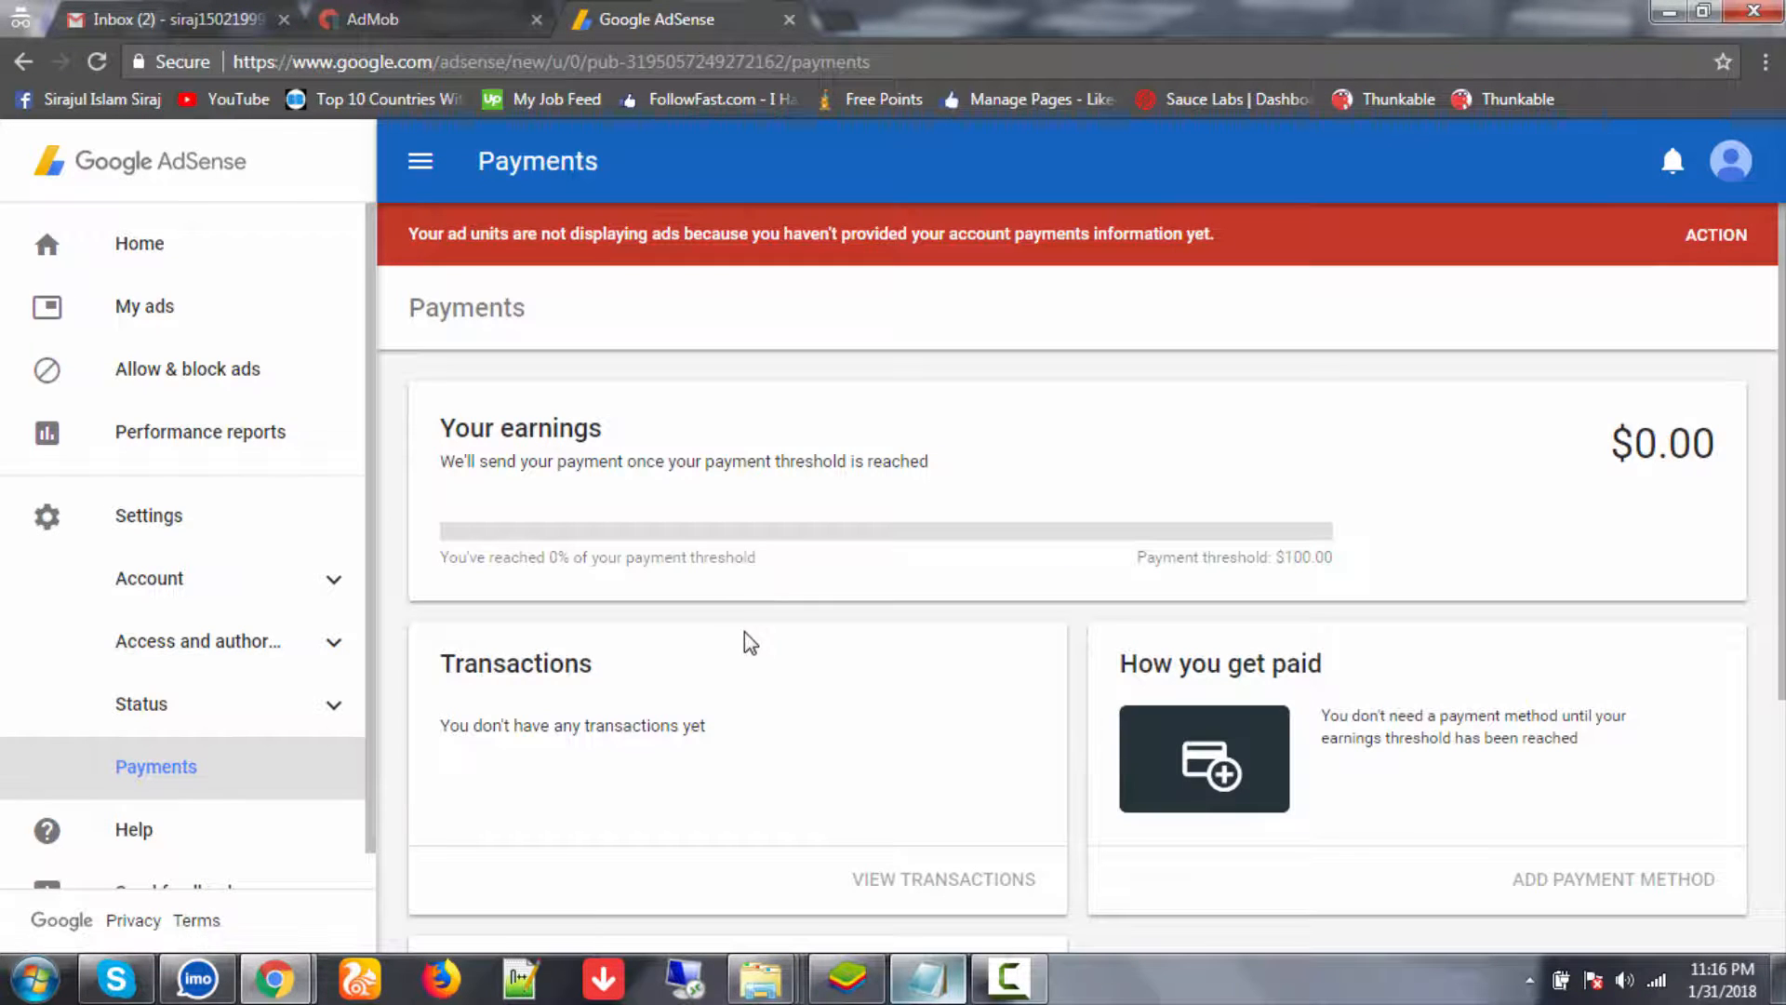
scroll(744, 637, down, 3)
scroll(897, 431, up, 3)
- On the AdSense home page, dismiss the error so the address submits, then return to AdMob ad units
click(171, 243)
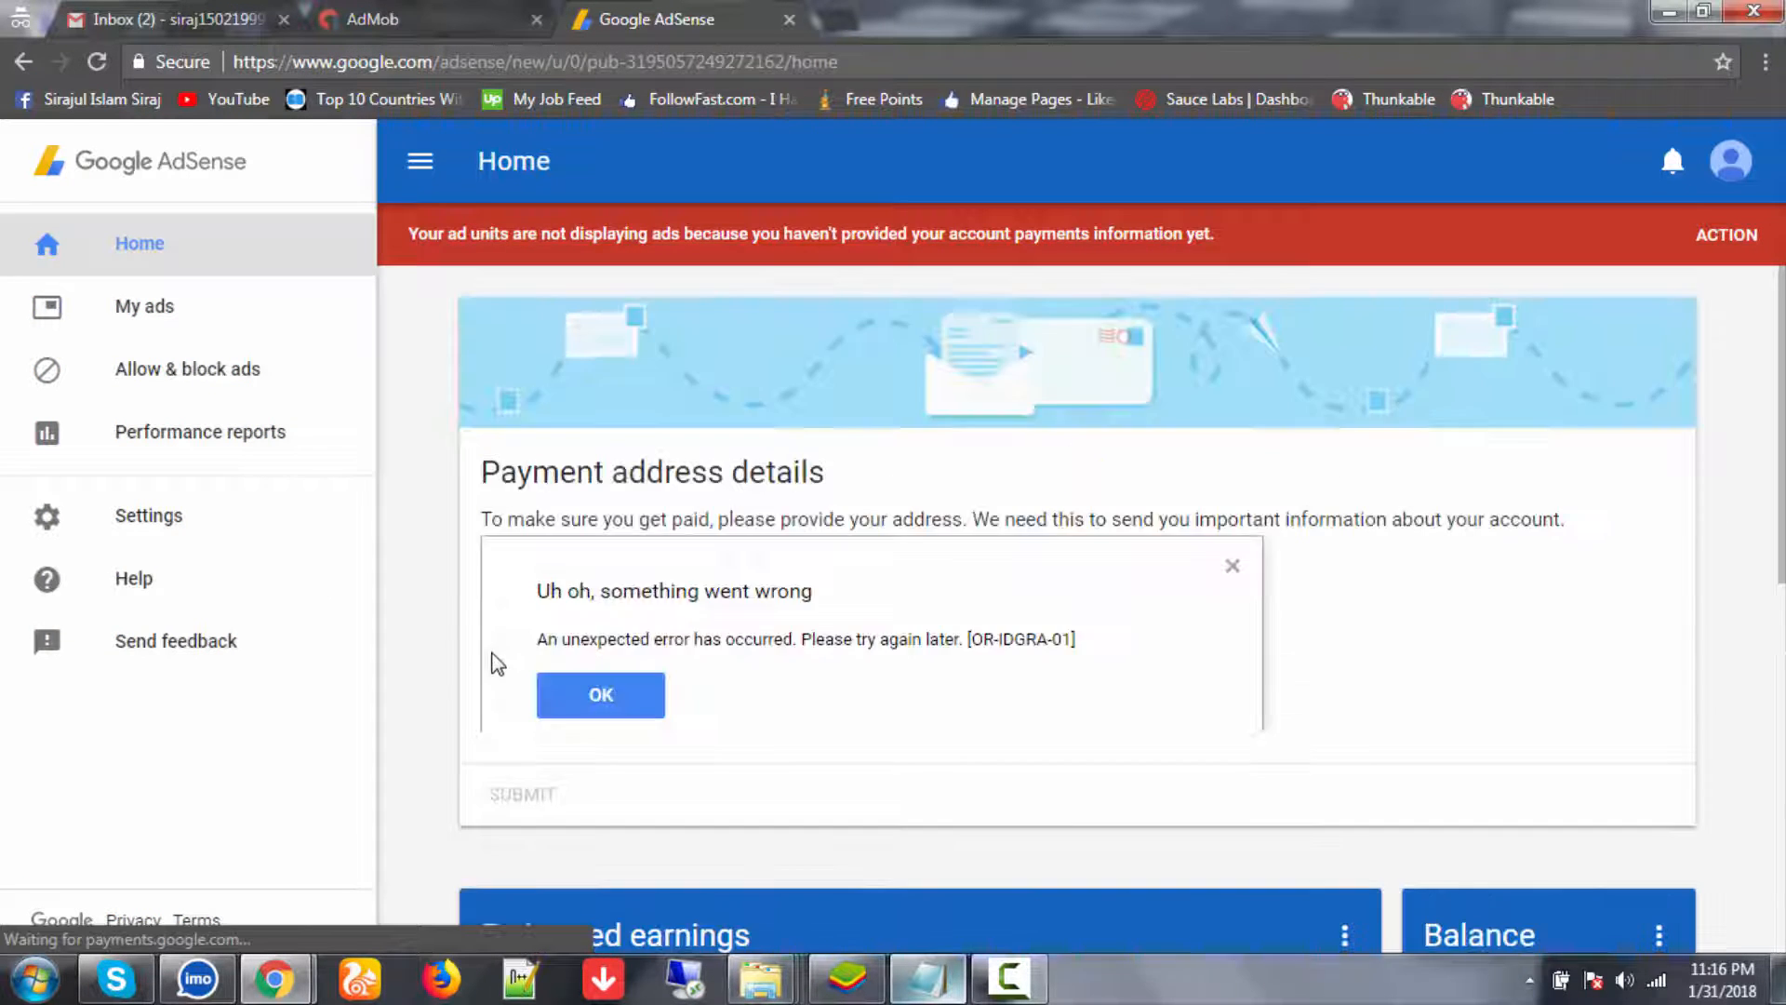
scroll(672, 728, down, 1)
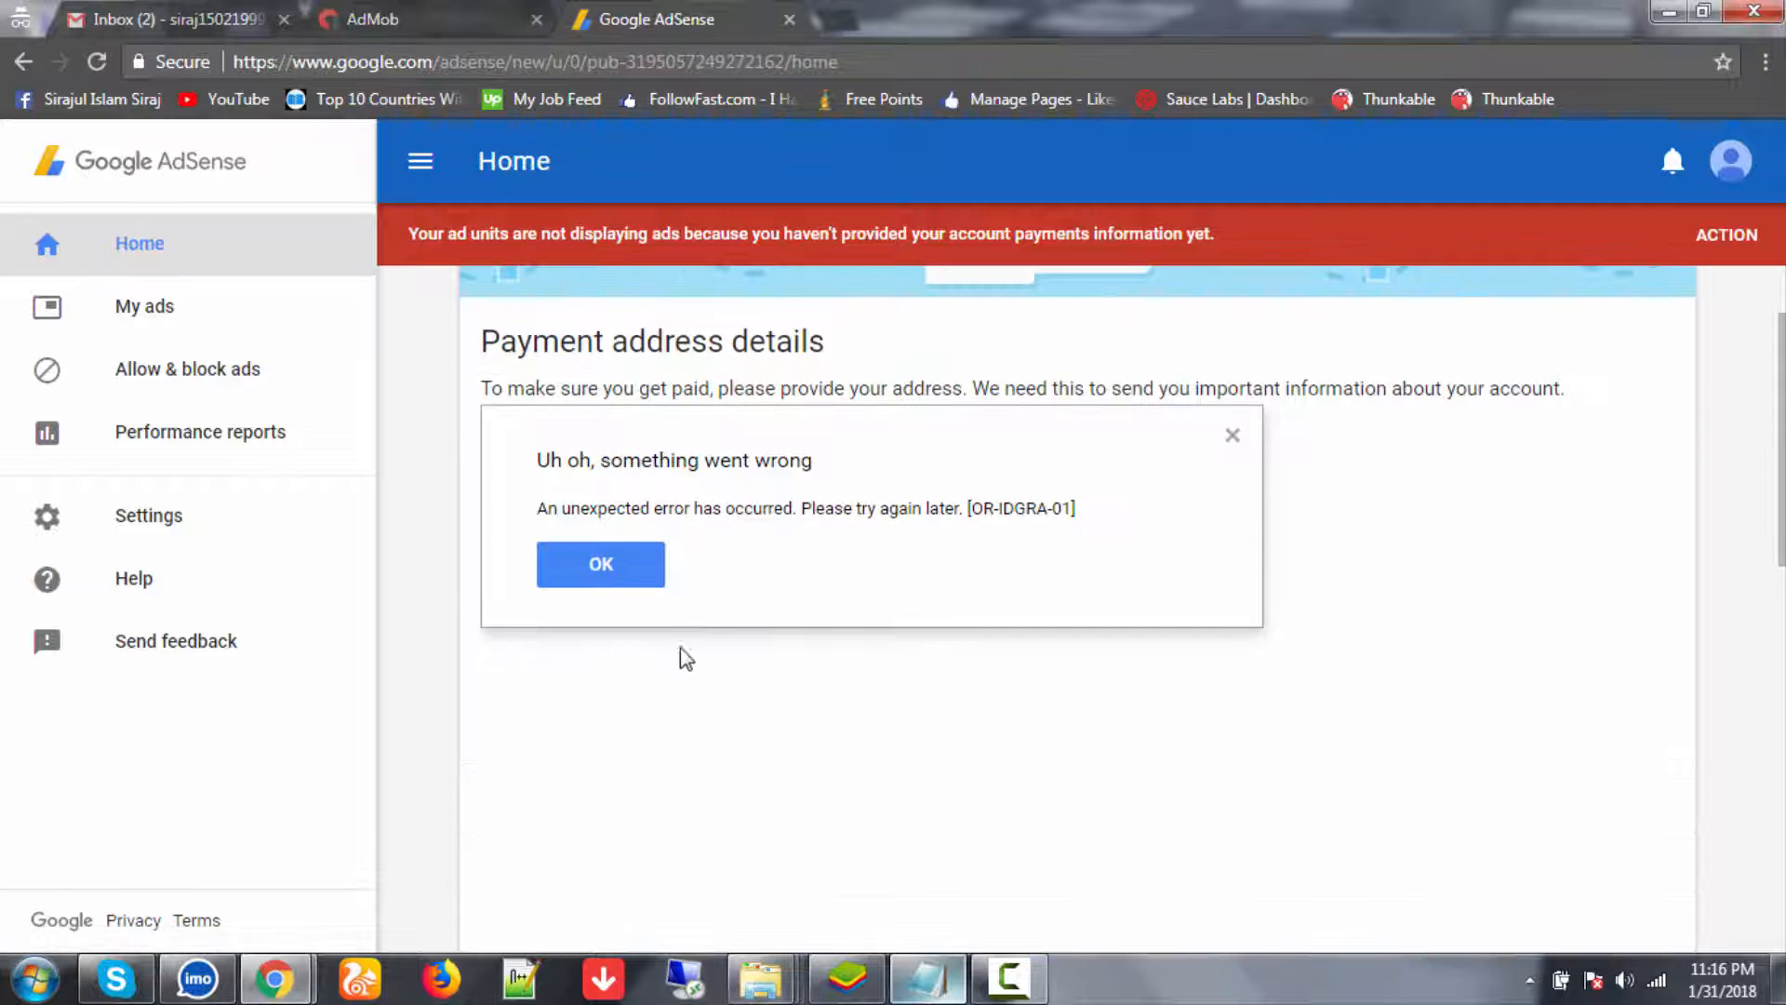
click(615, 569)
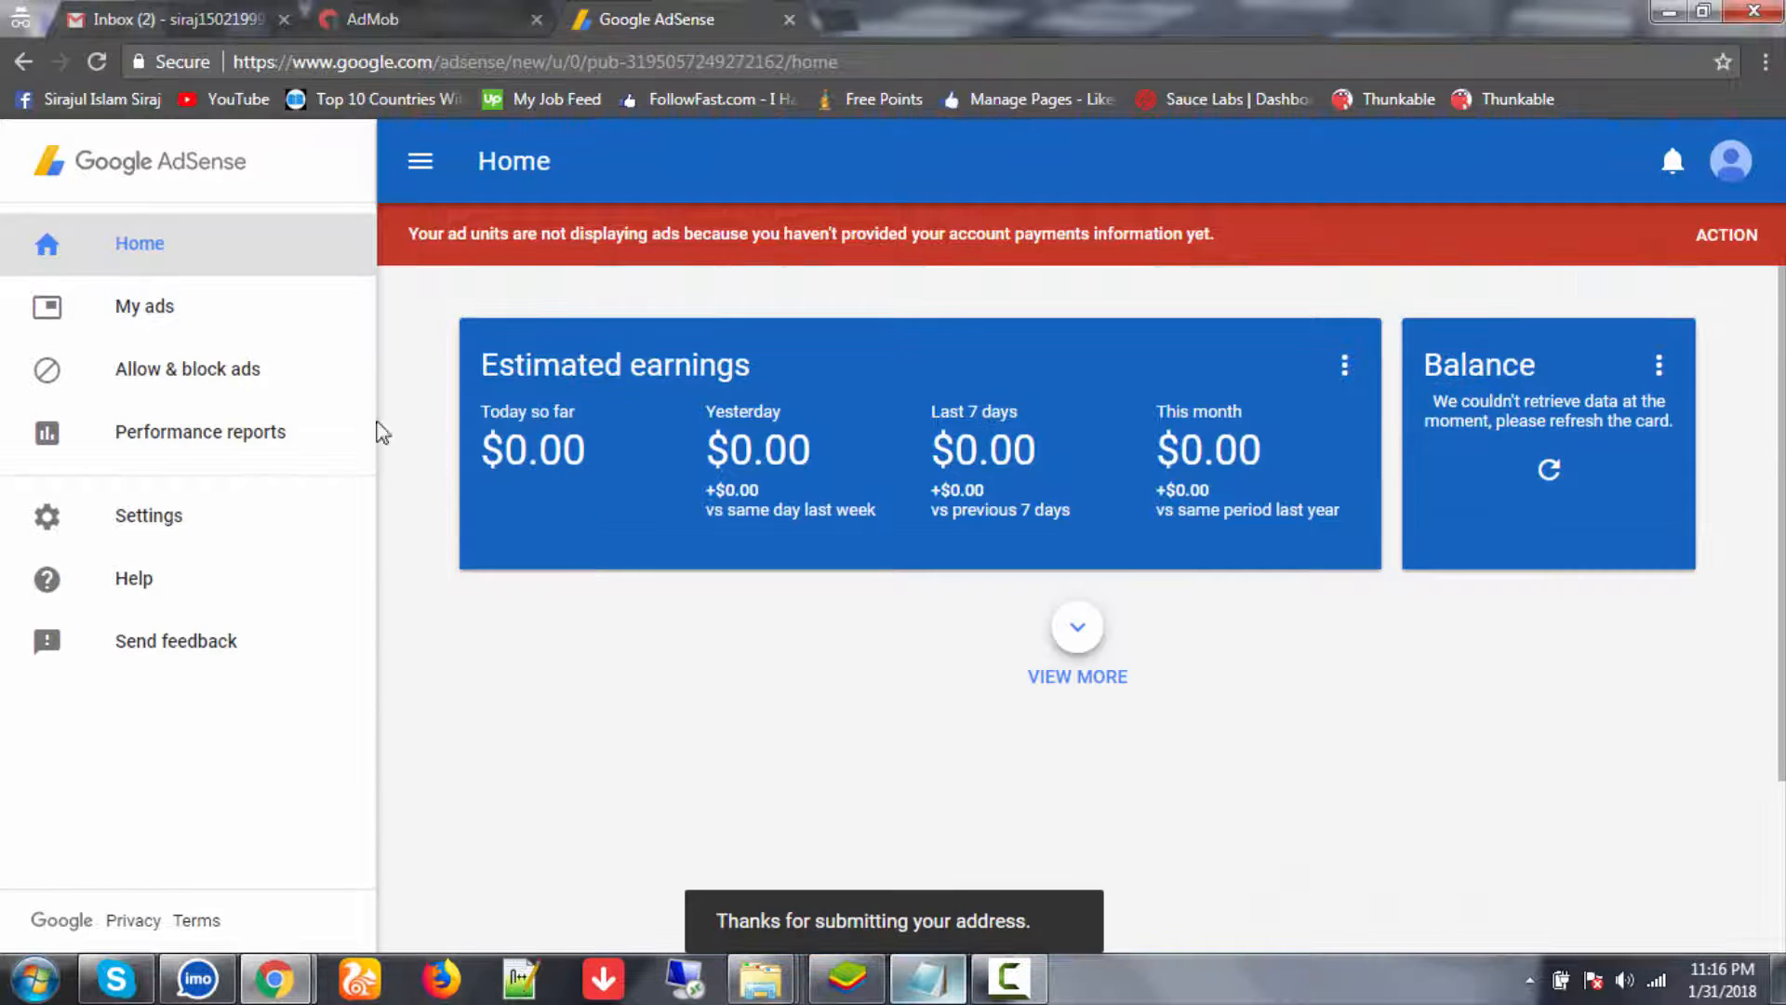
click(416, 24)
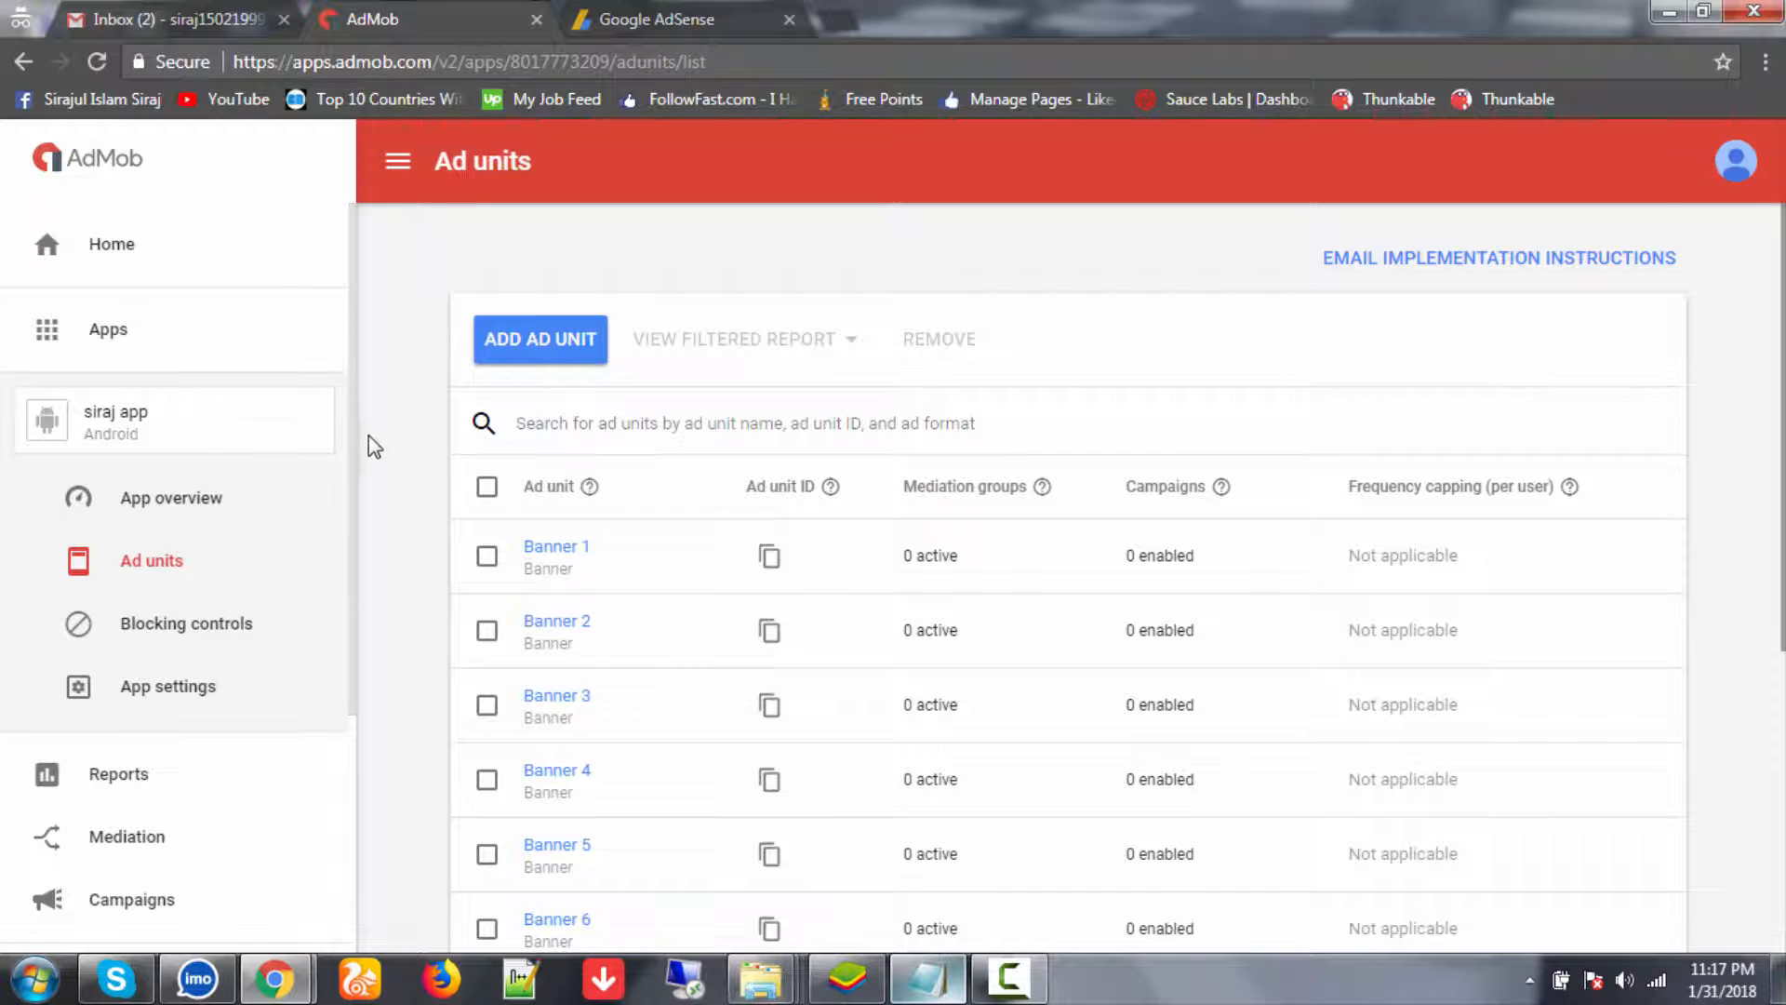
- Open the AdMob Network report and add Country, App and Format dimensions next to Date
scroll(391, 456, down, 1)
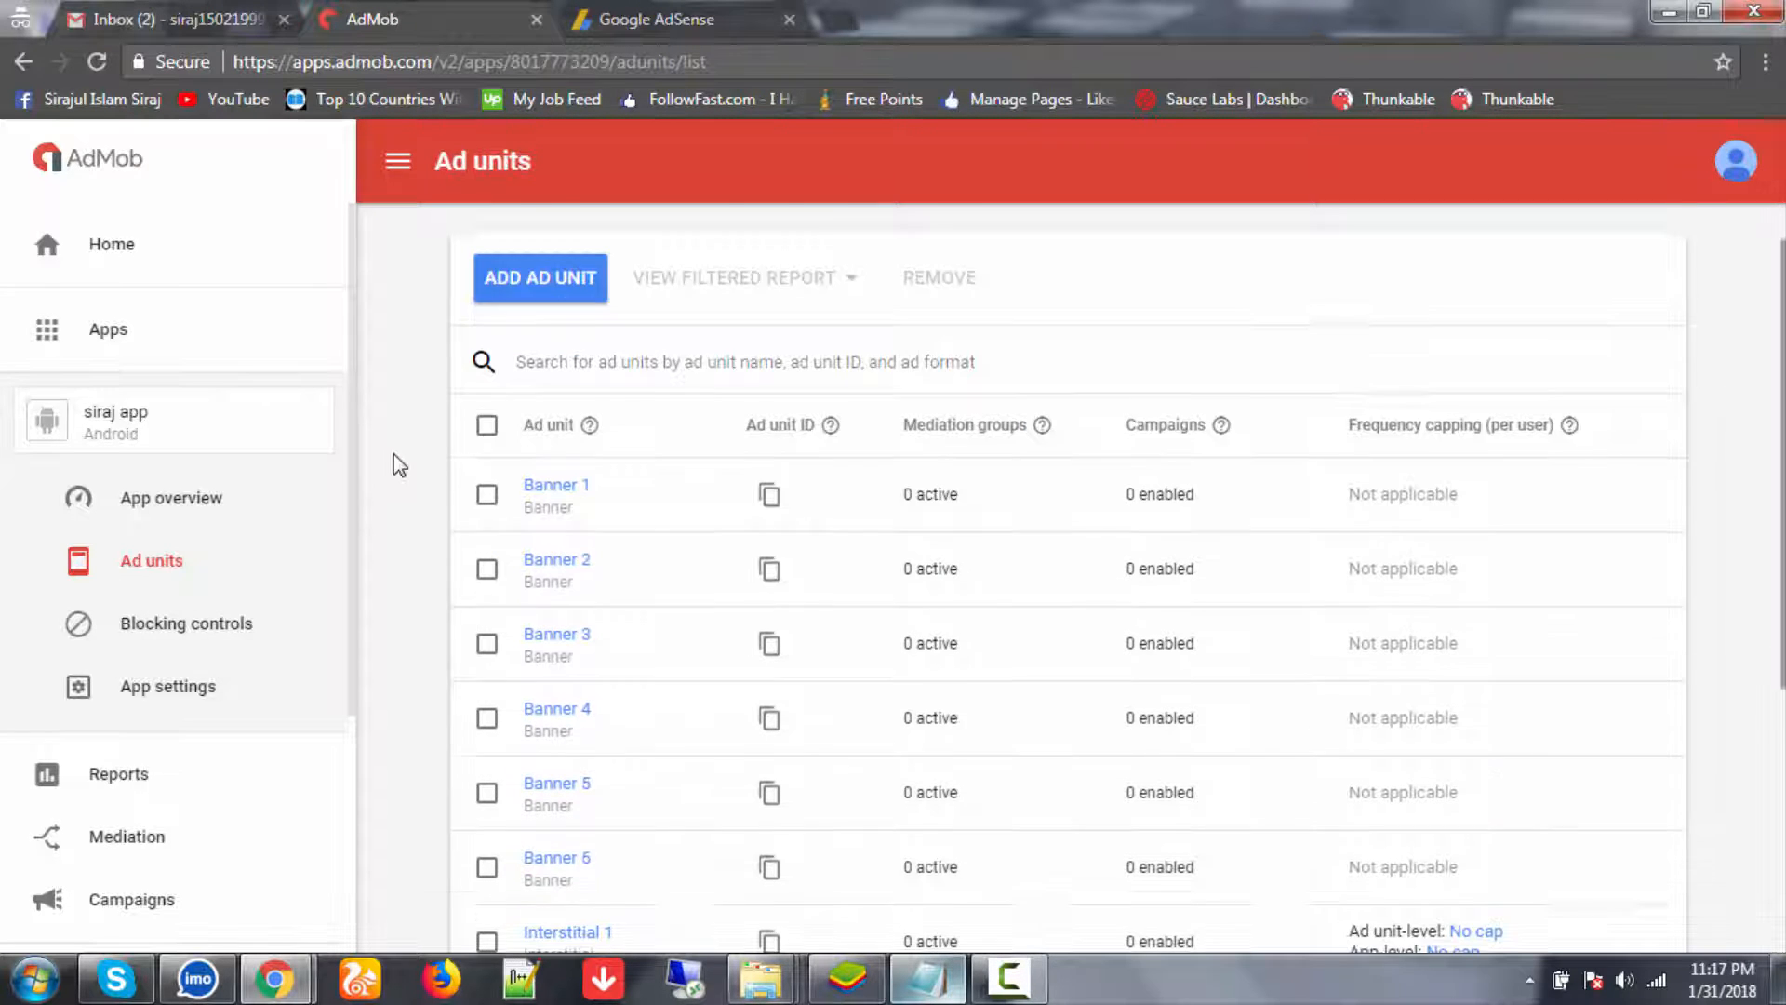
click(119, 772)
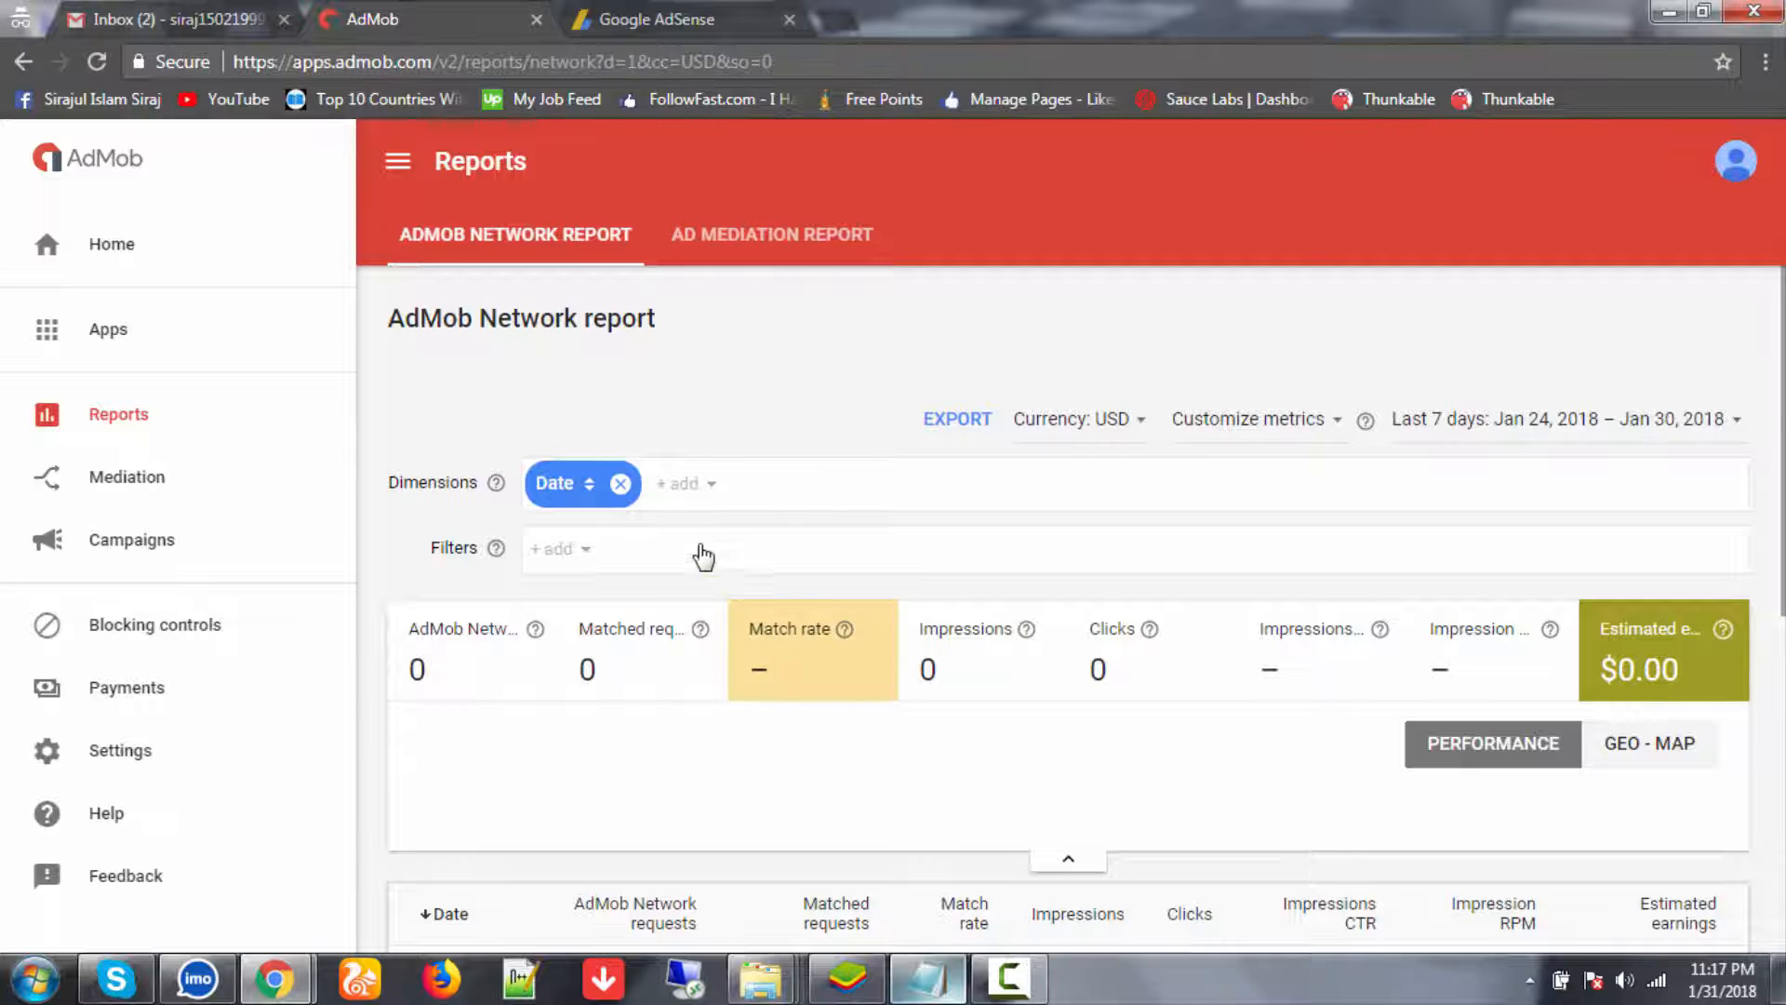
click(687, 485)
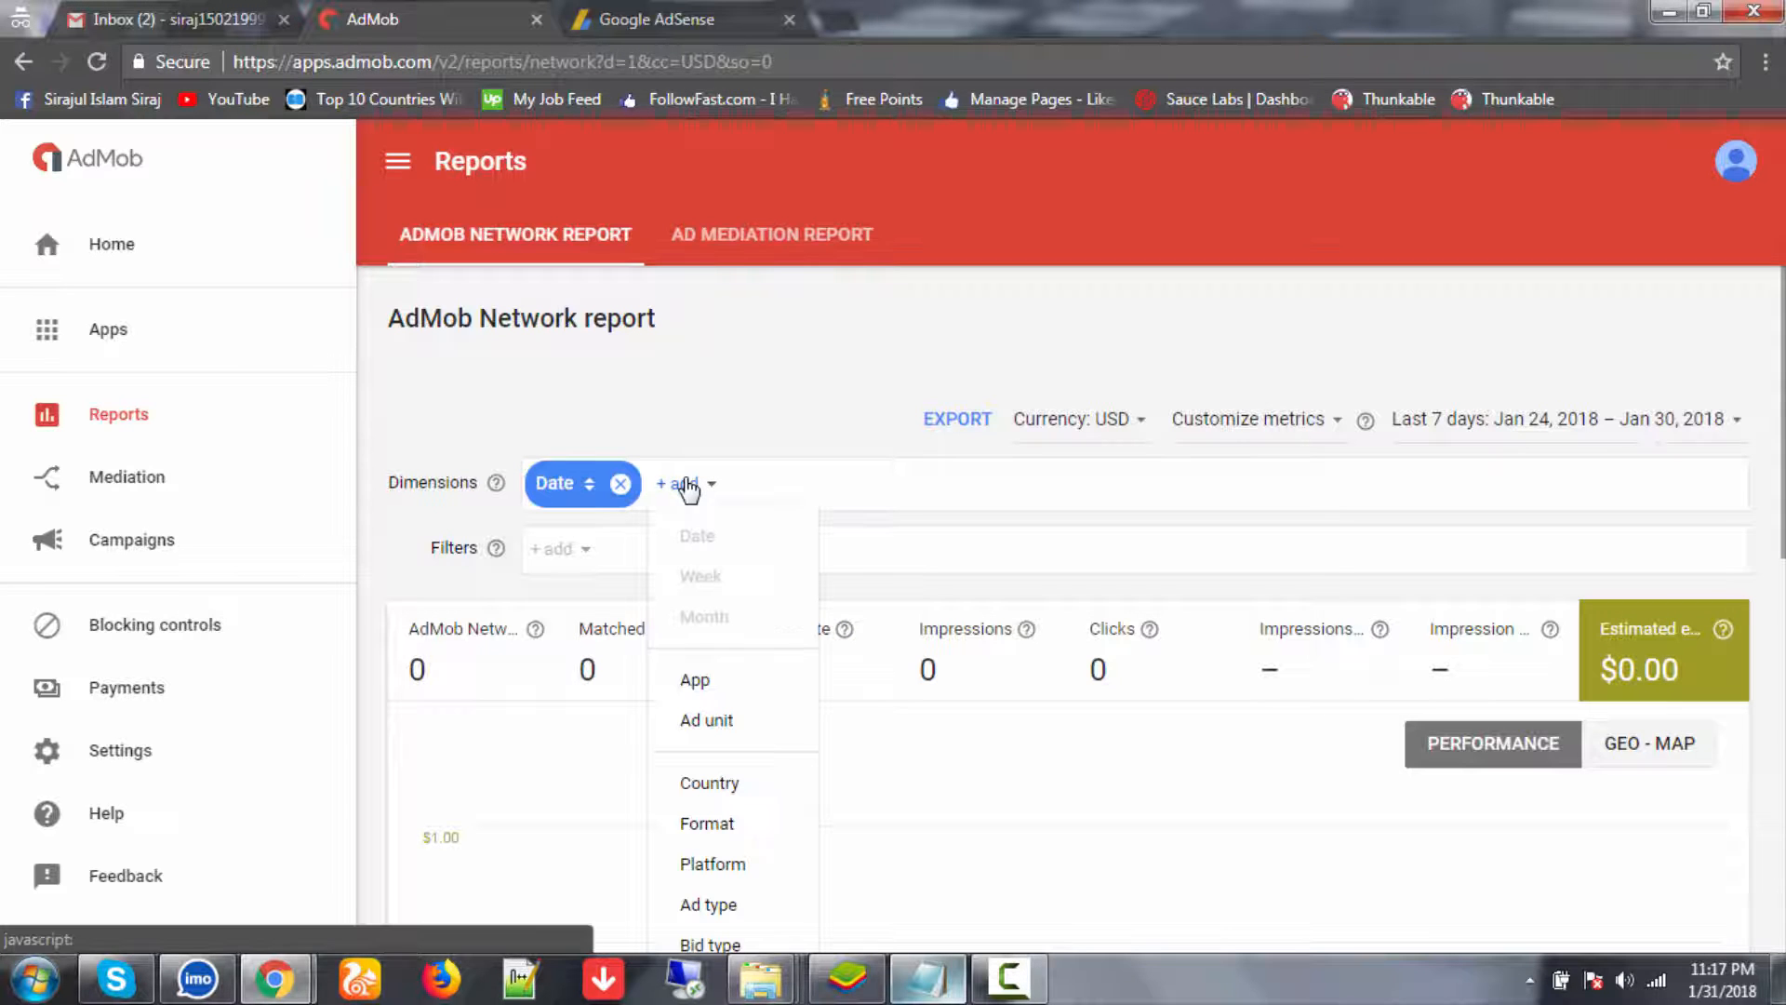
click(717, 784)
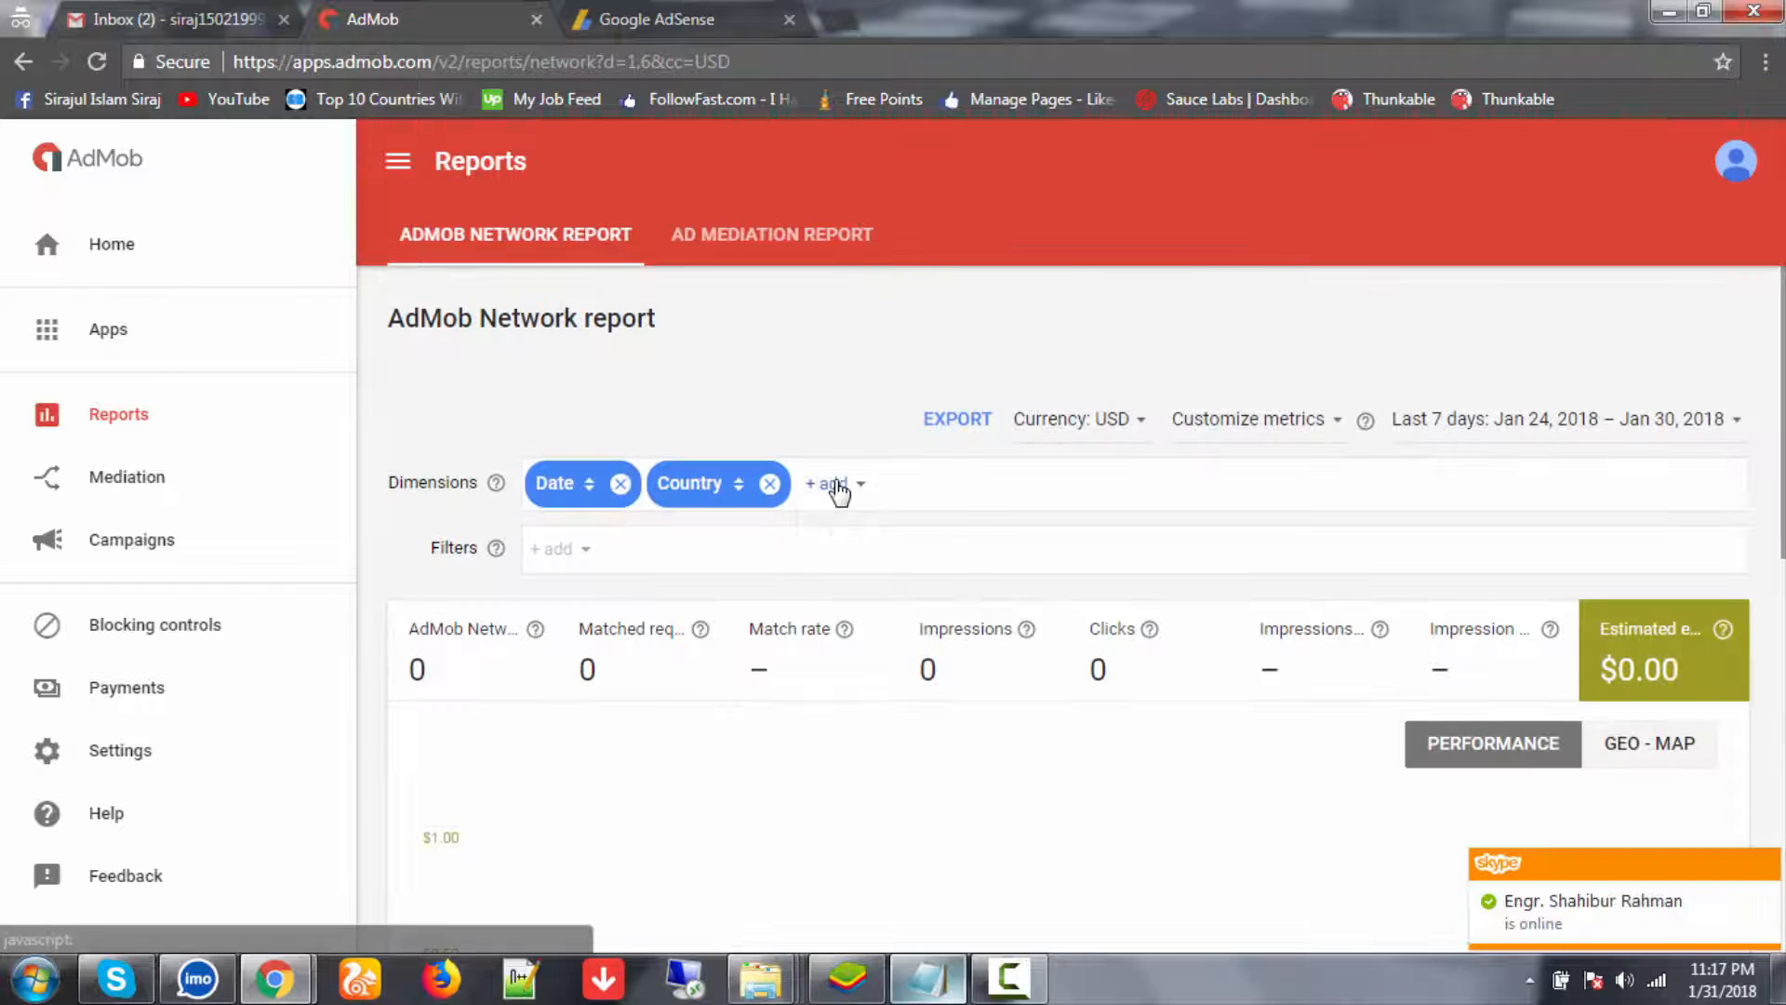
click(832, 483)
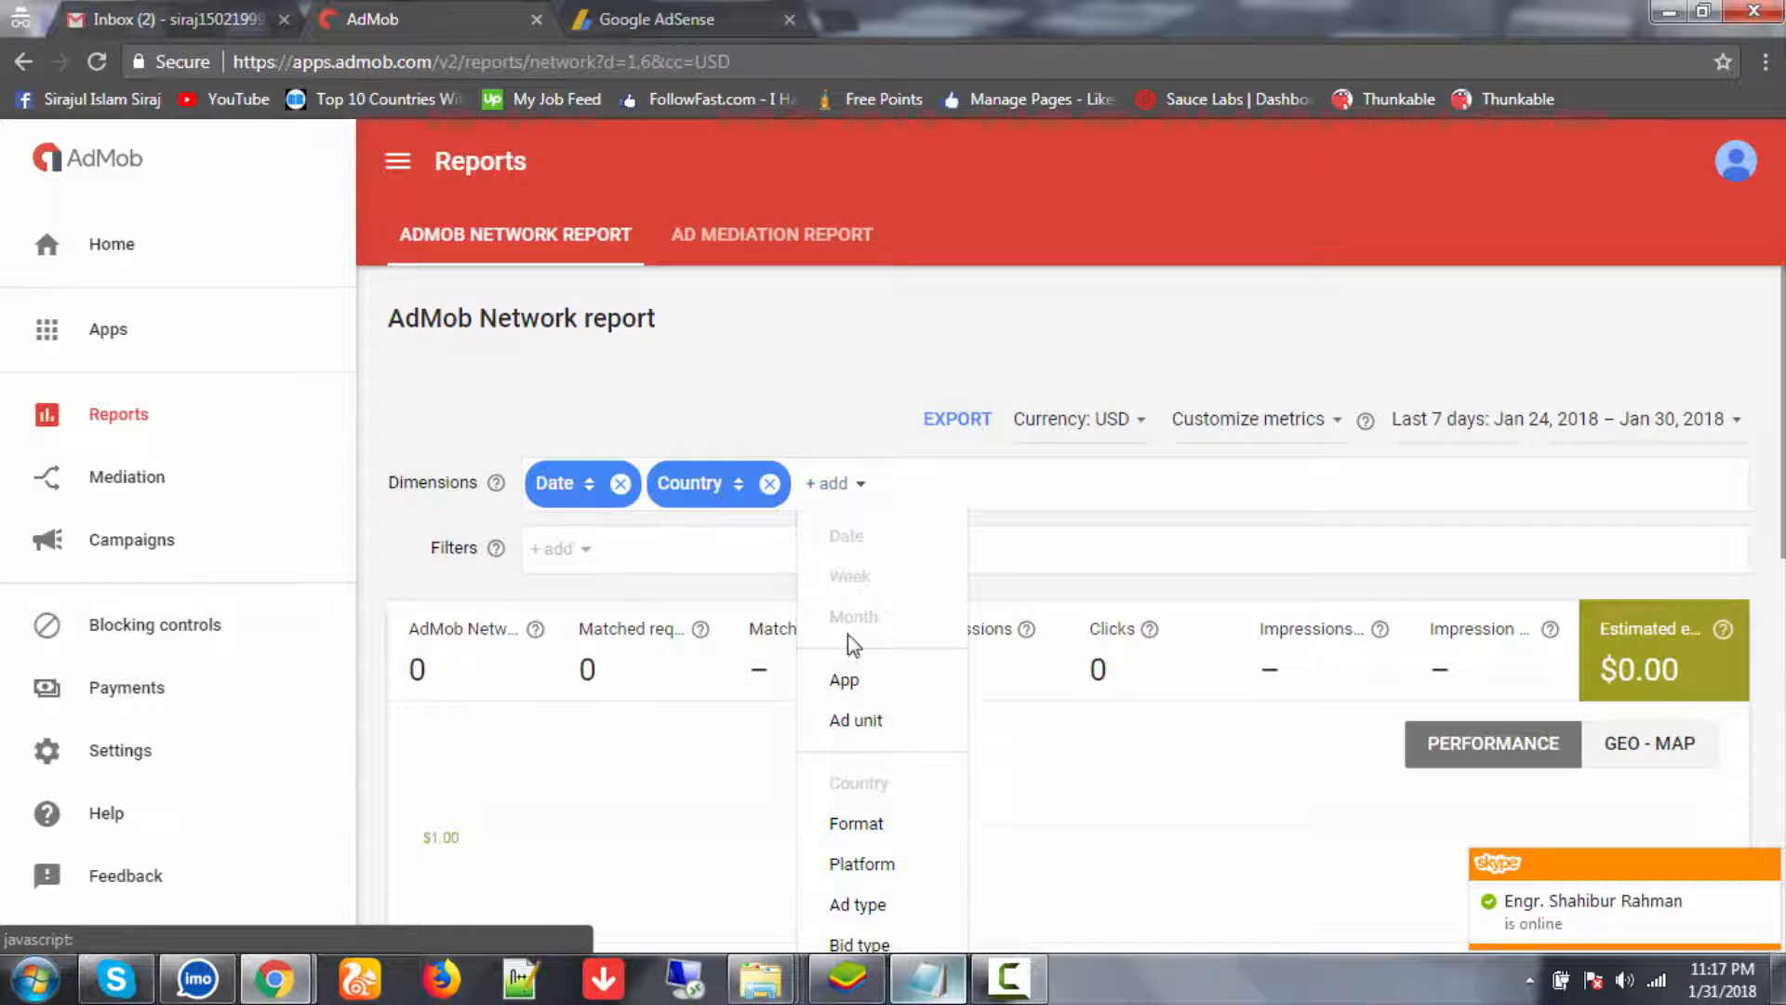
click(863, 682)
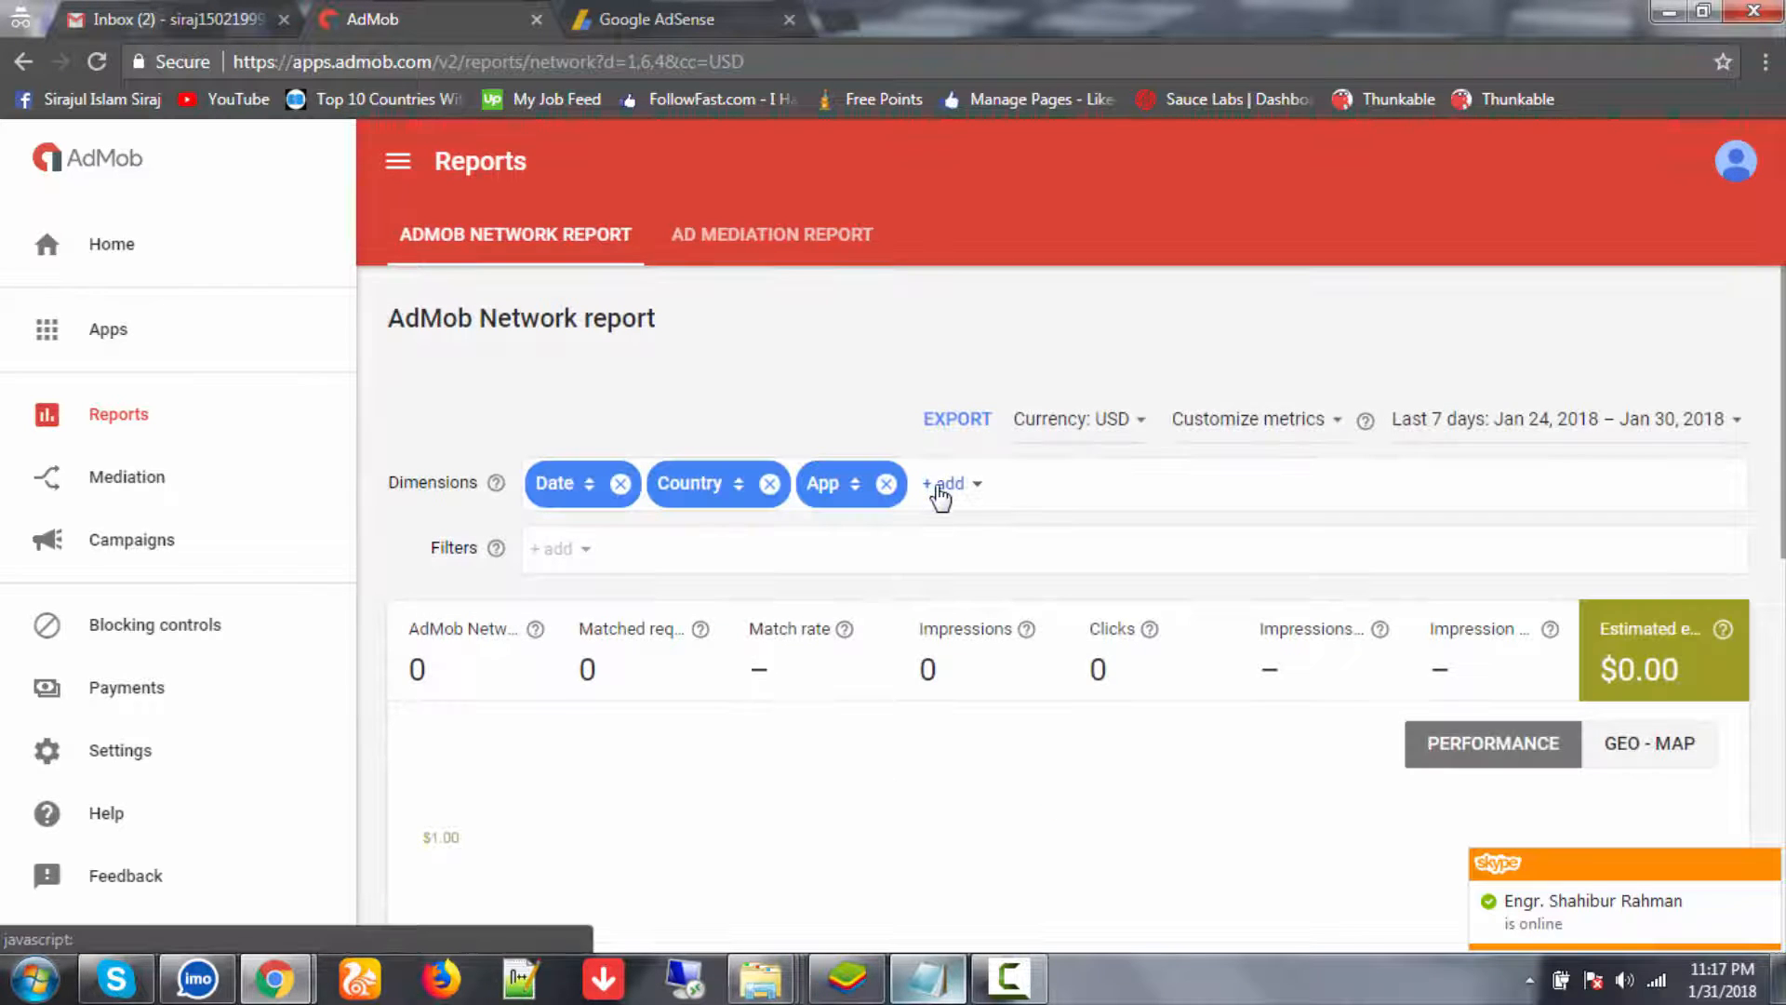
click(942, 485)
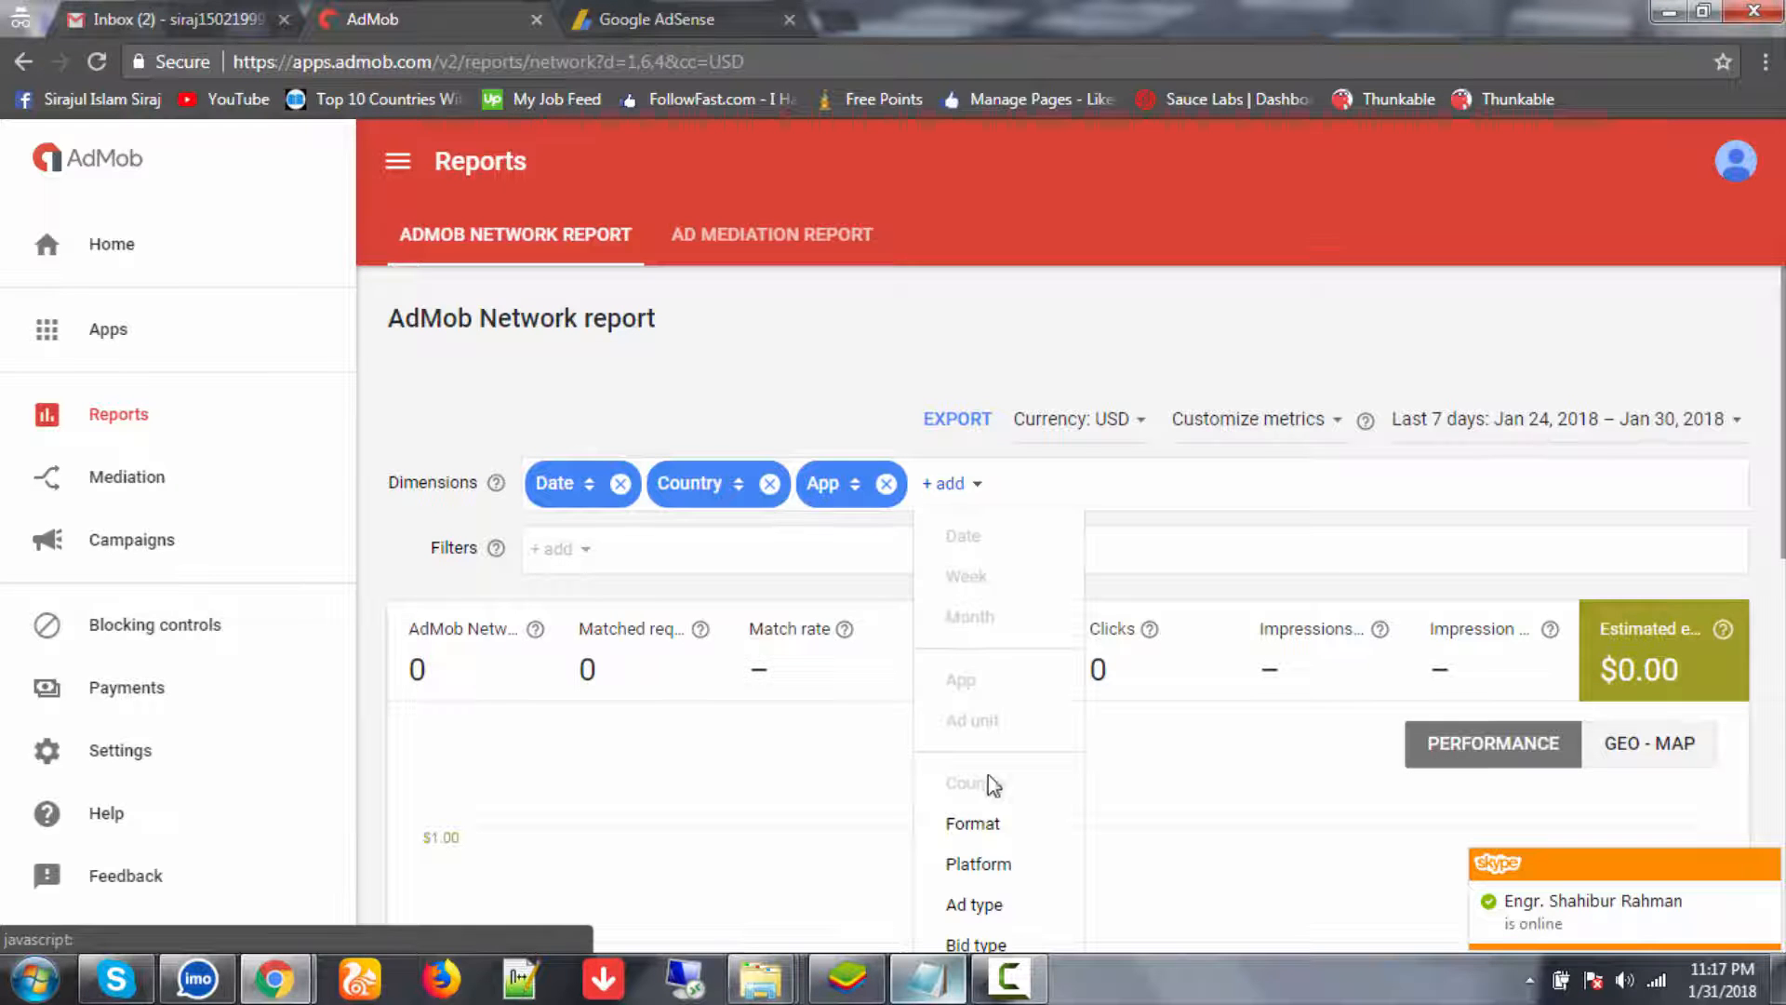
click(990, 824)
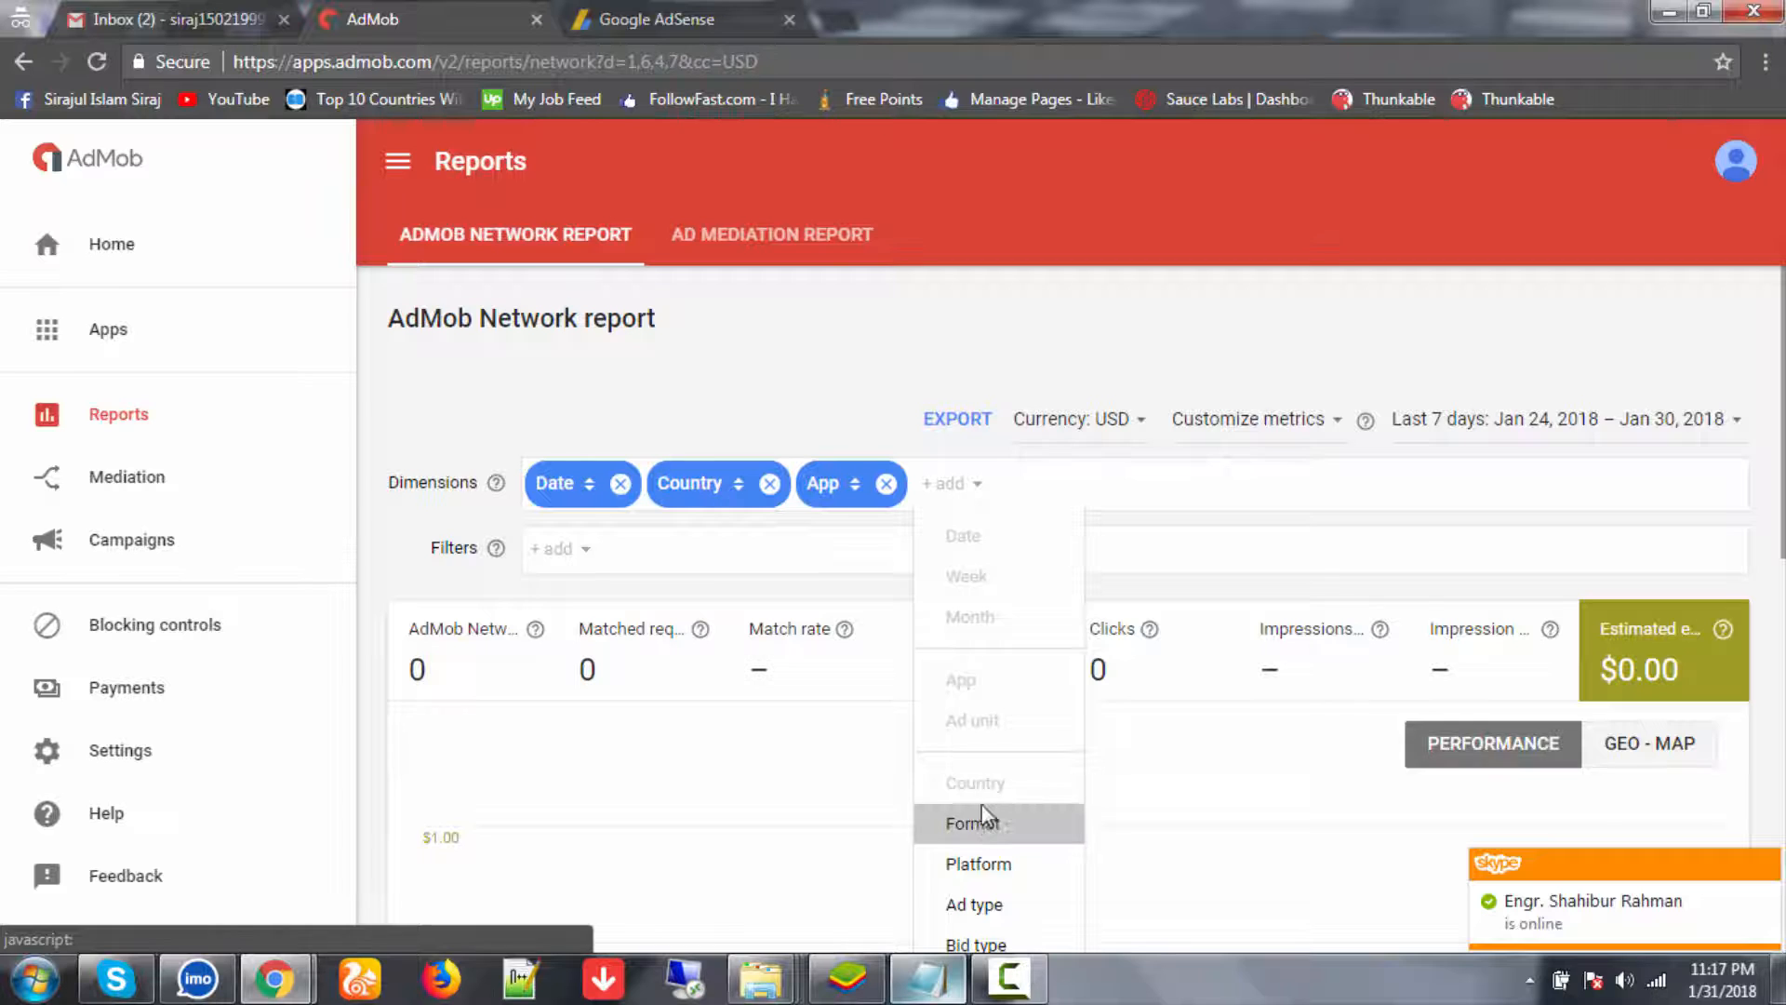
click(1665, 419)
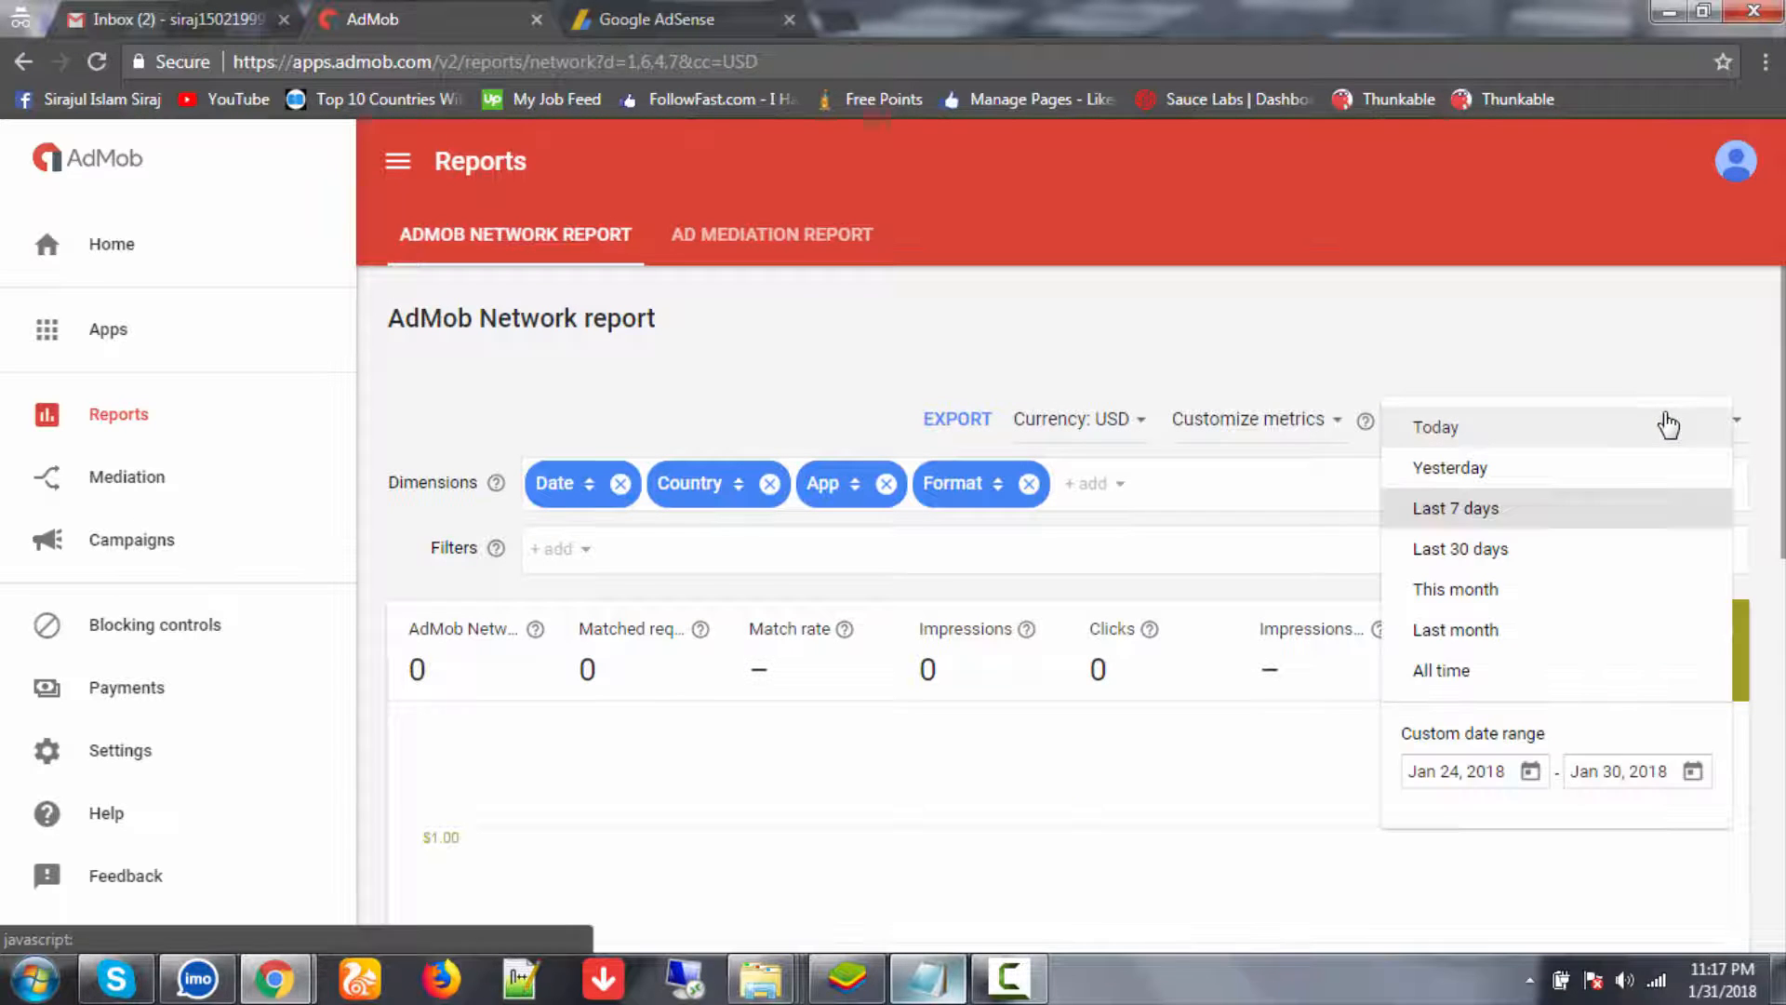
- Compare Today and Yesterday date ranges, leaving the report on Today with no data
click(1459, 428)
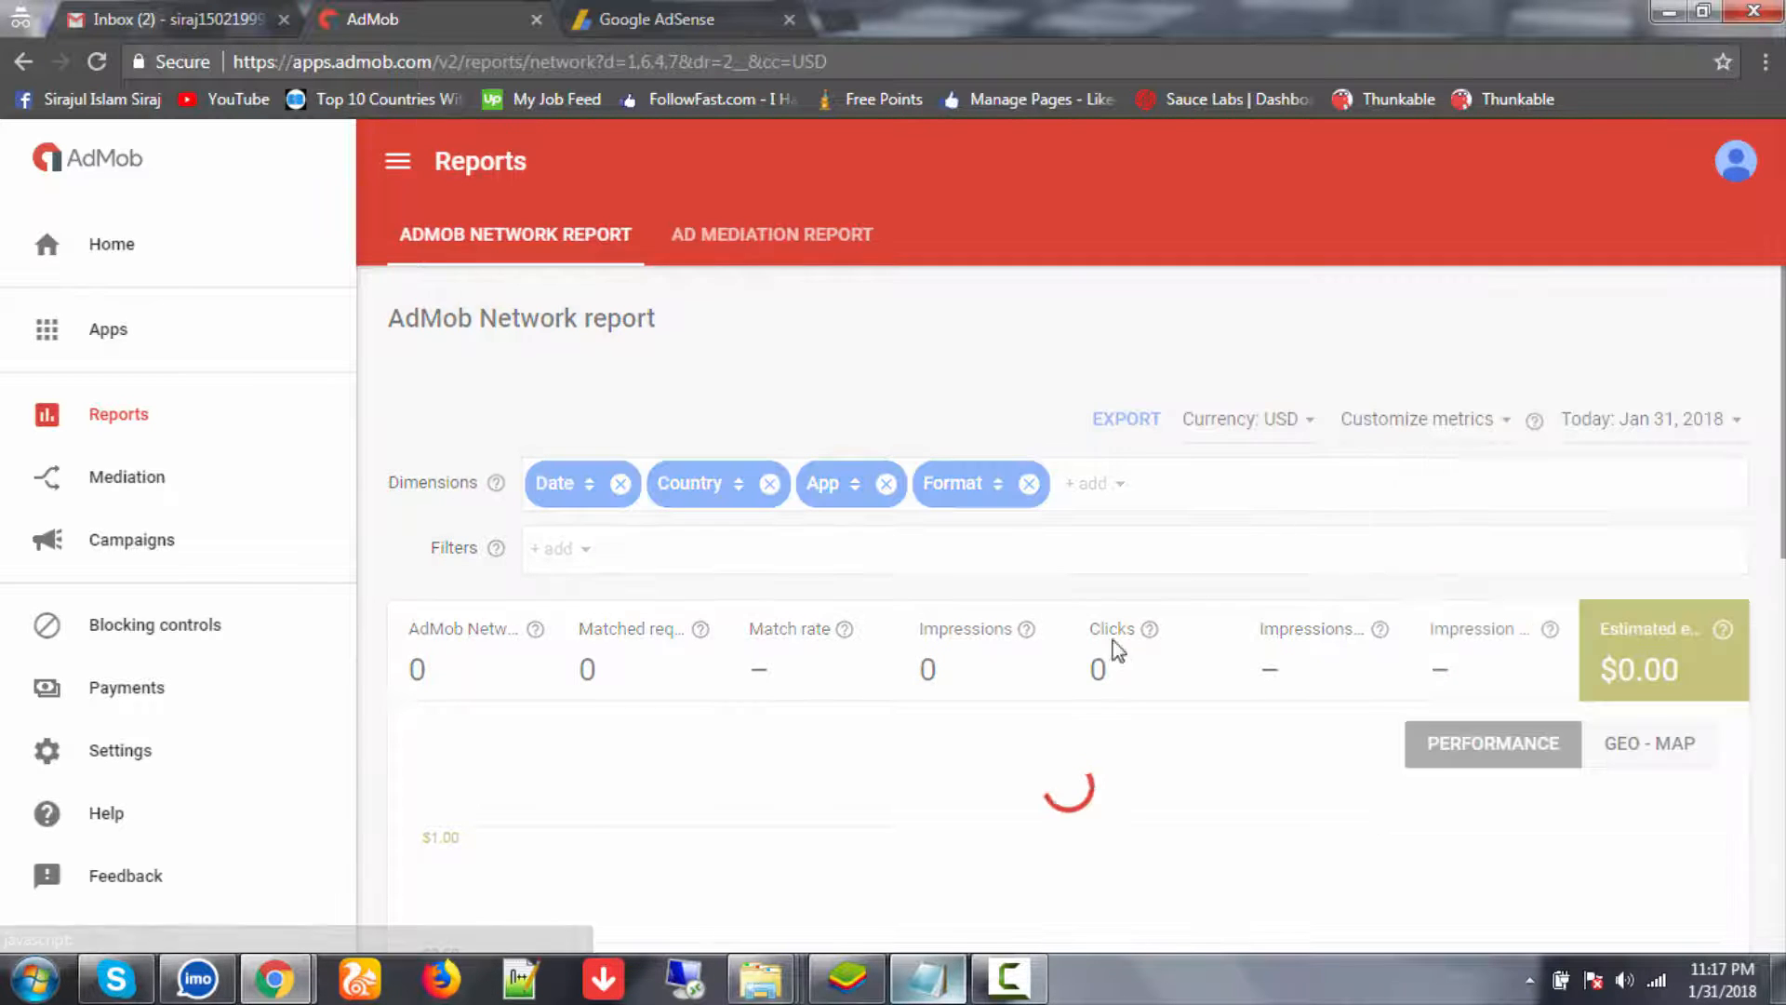
click(1672, 428)
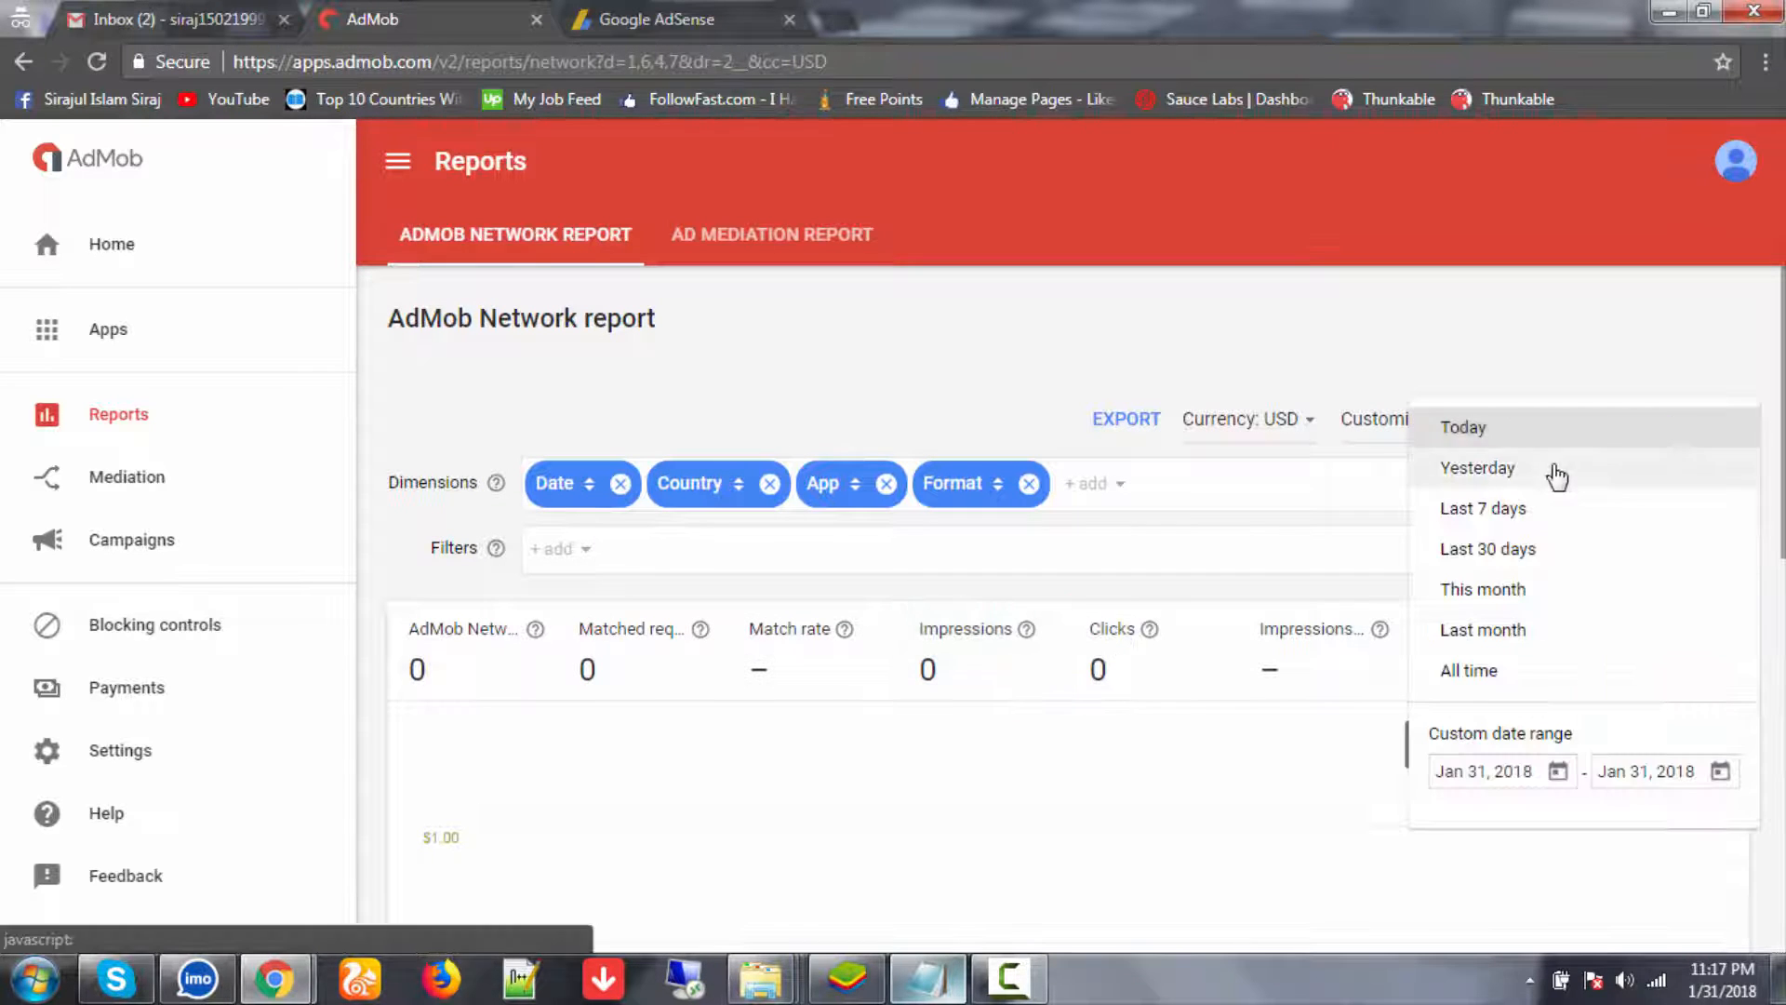
click(1556, 470)
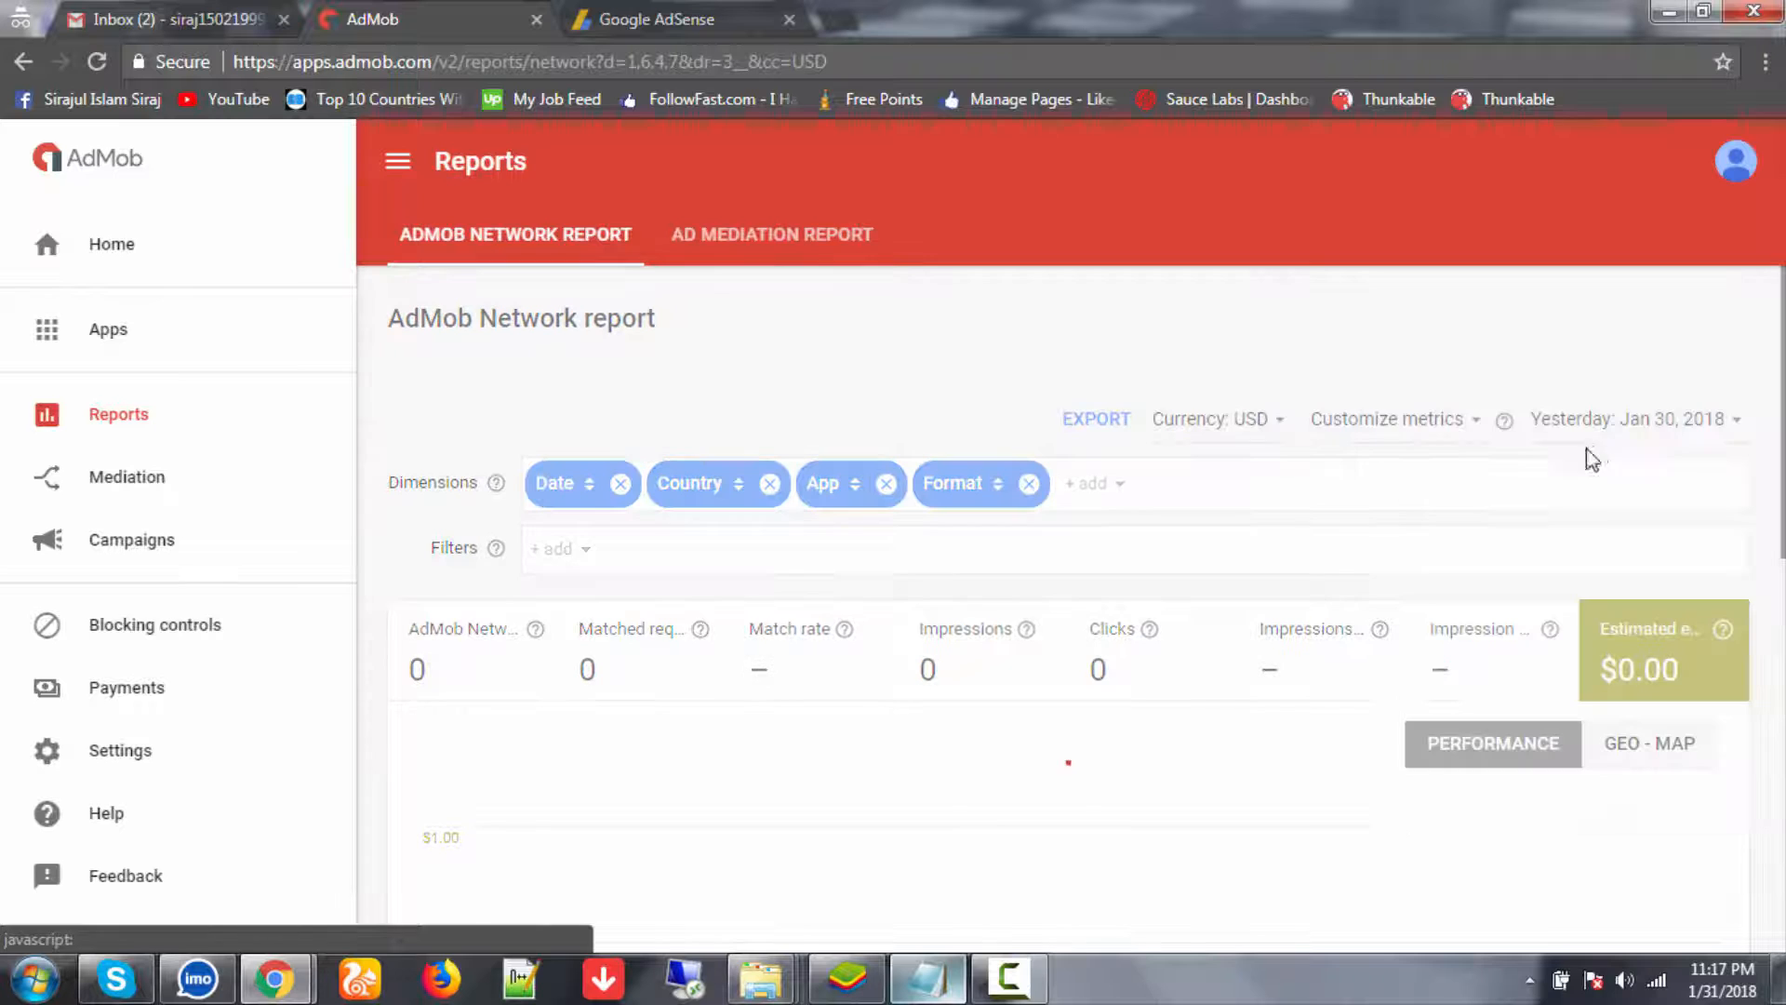
click(1647, 421)
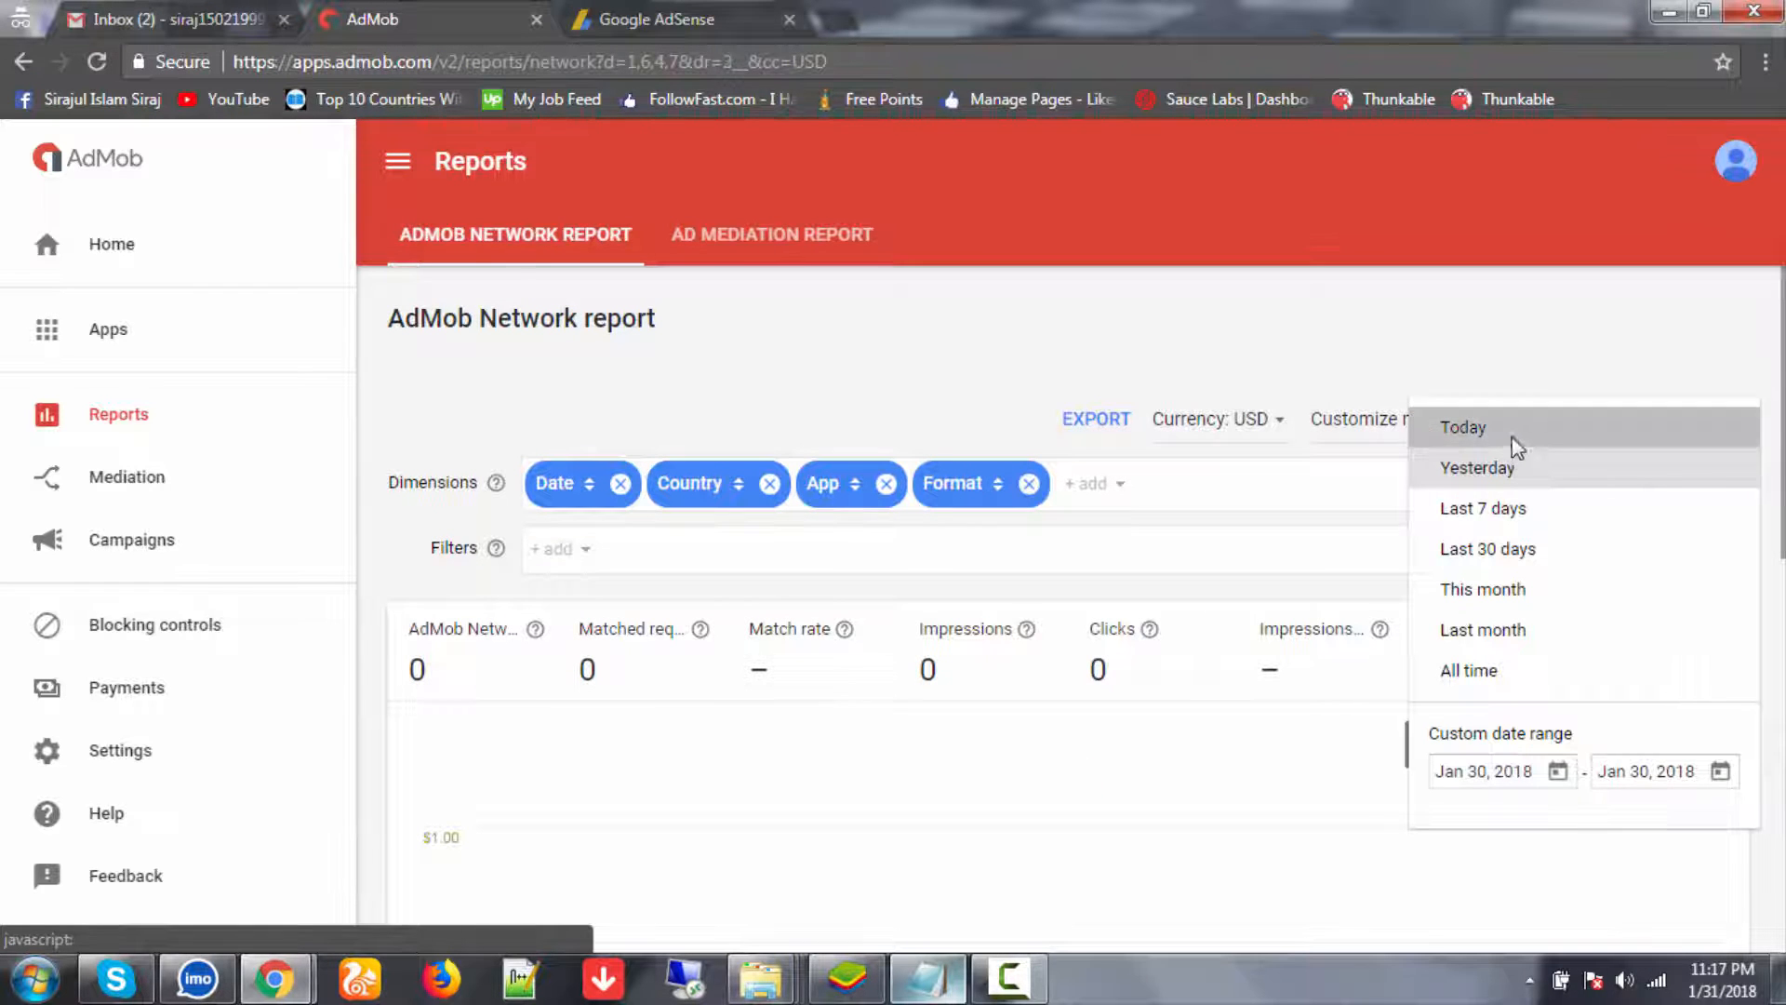
click(1512, 430)
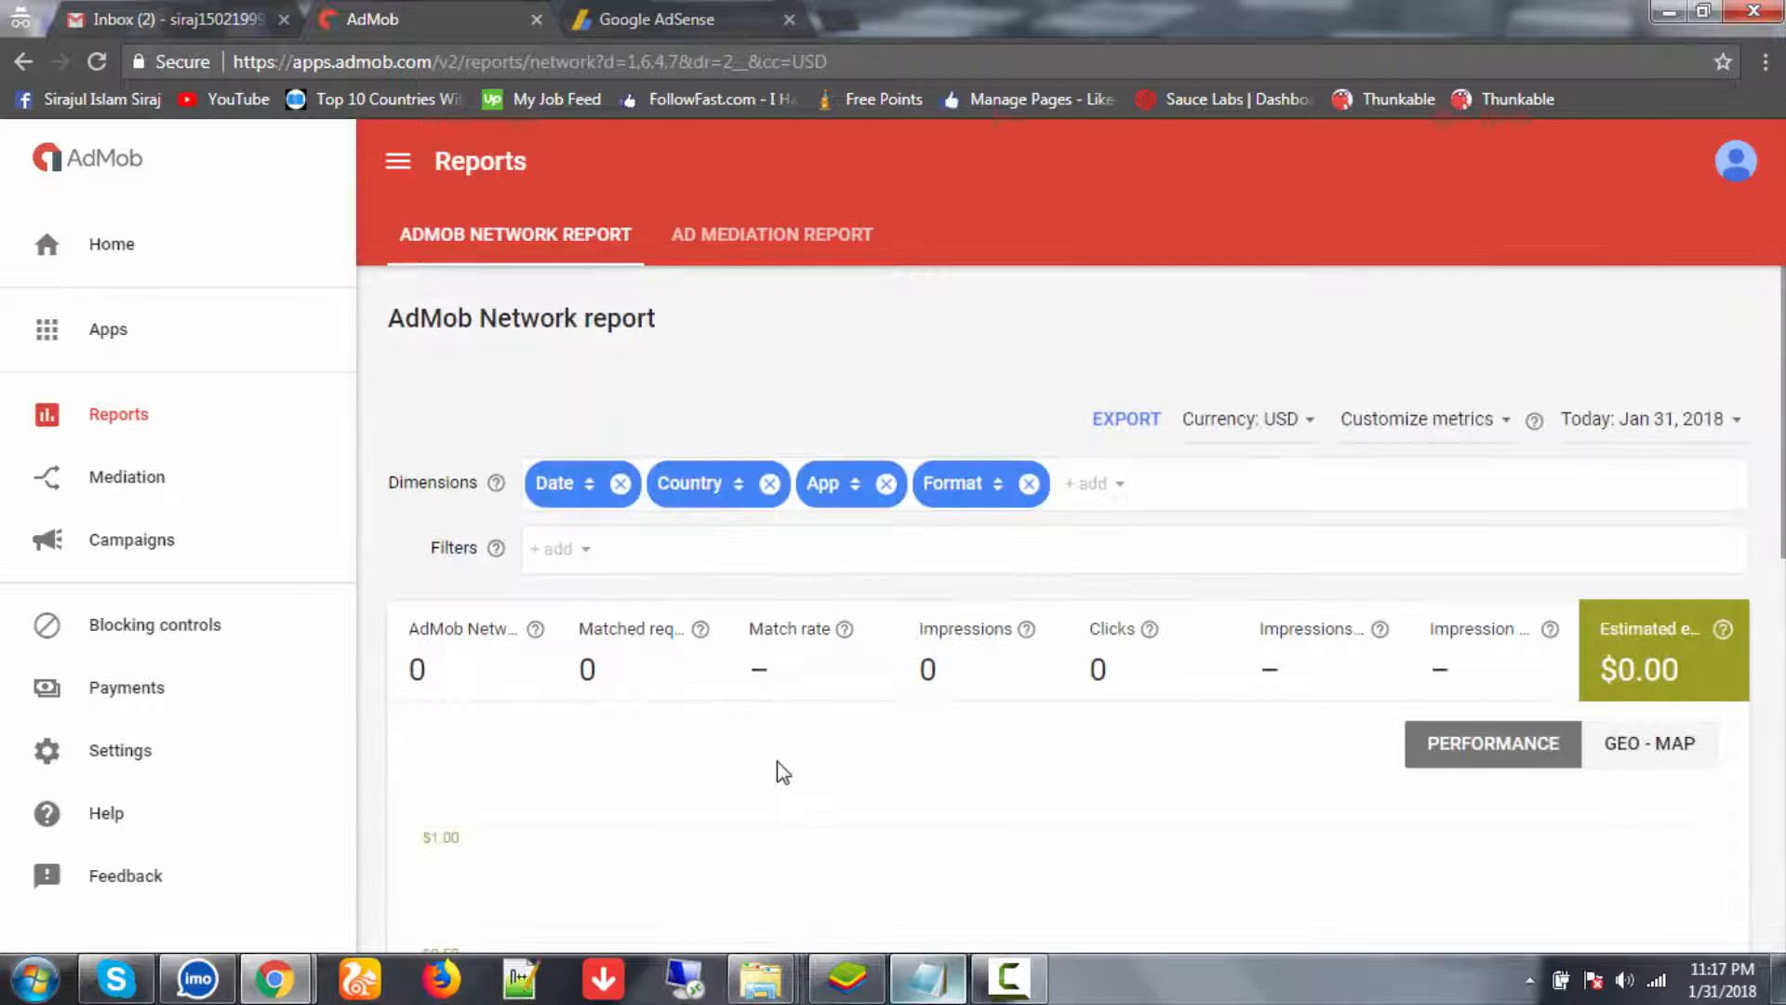
scroll(781, 763, down, 4)
scroll(786, 650, up, 2)
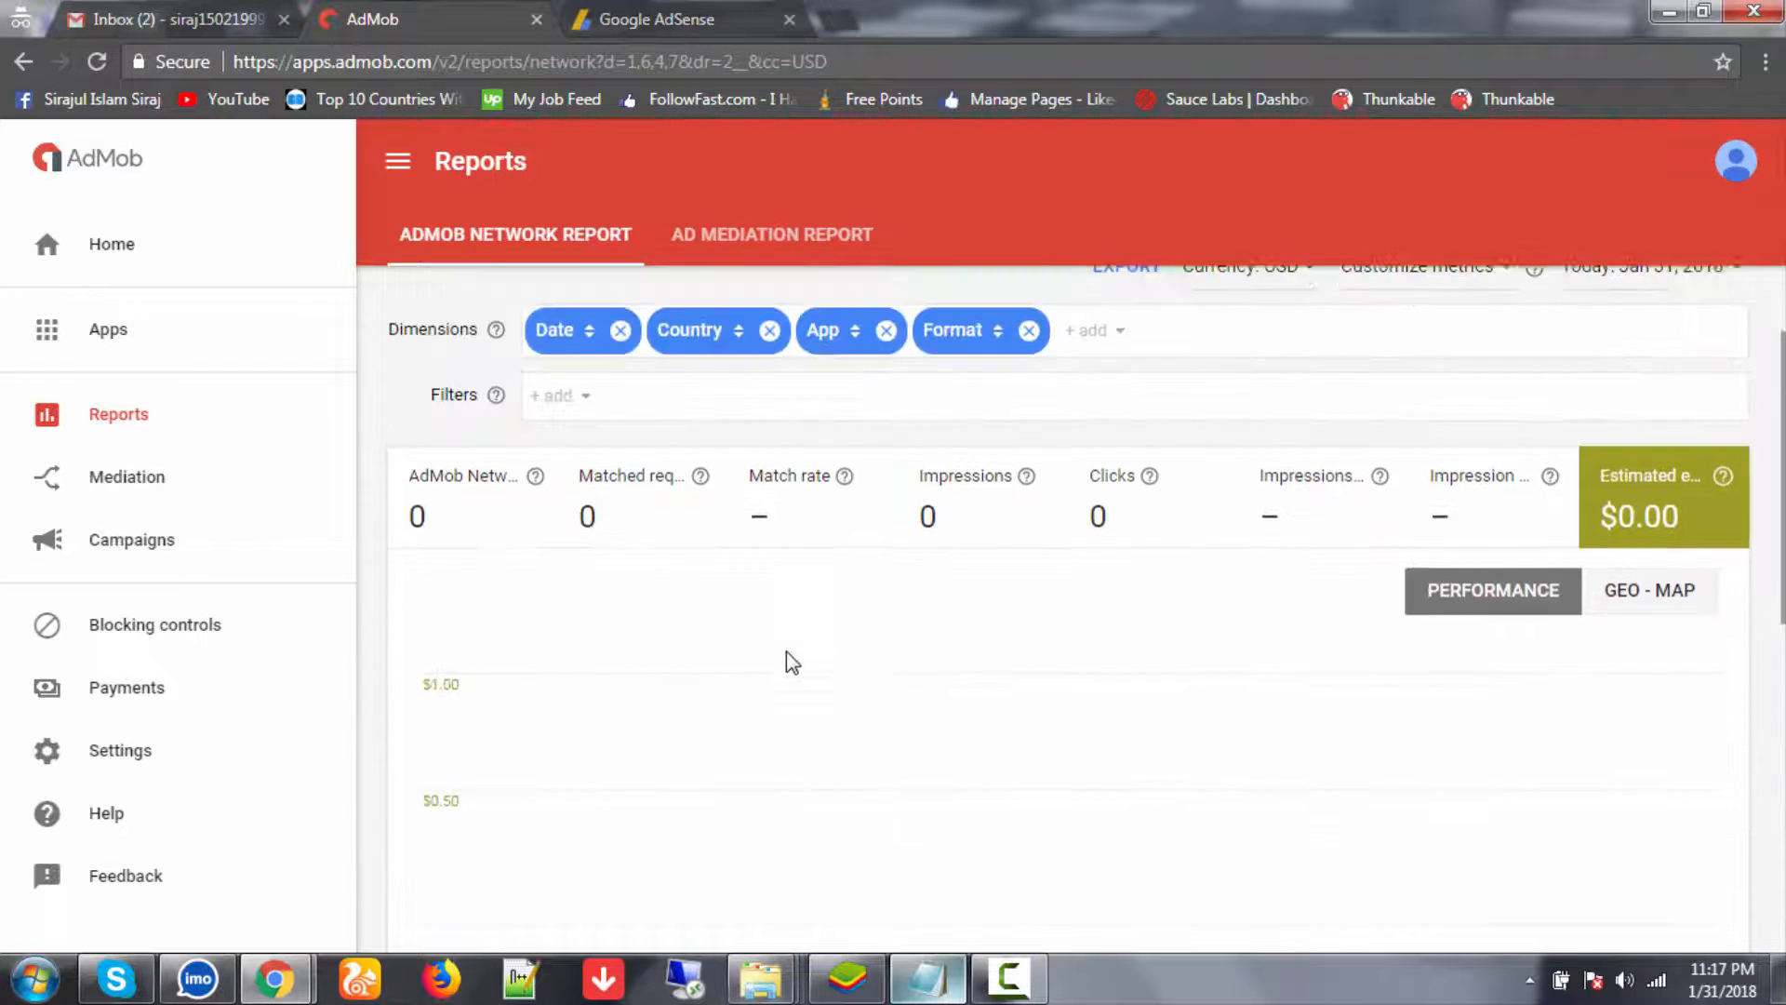
scroll(789, 661, down, 4)
scroll(1023, 778, down, 3)
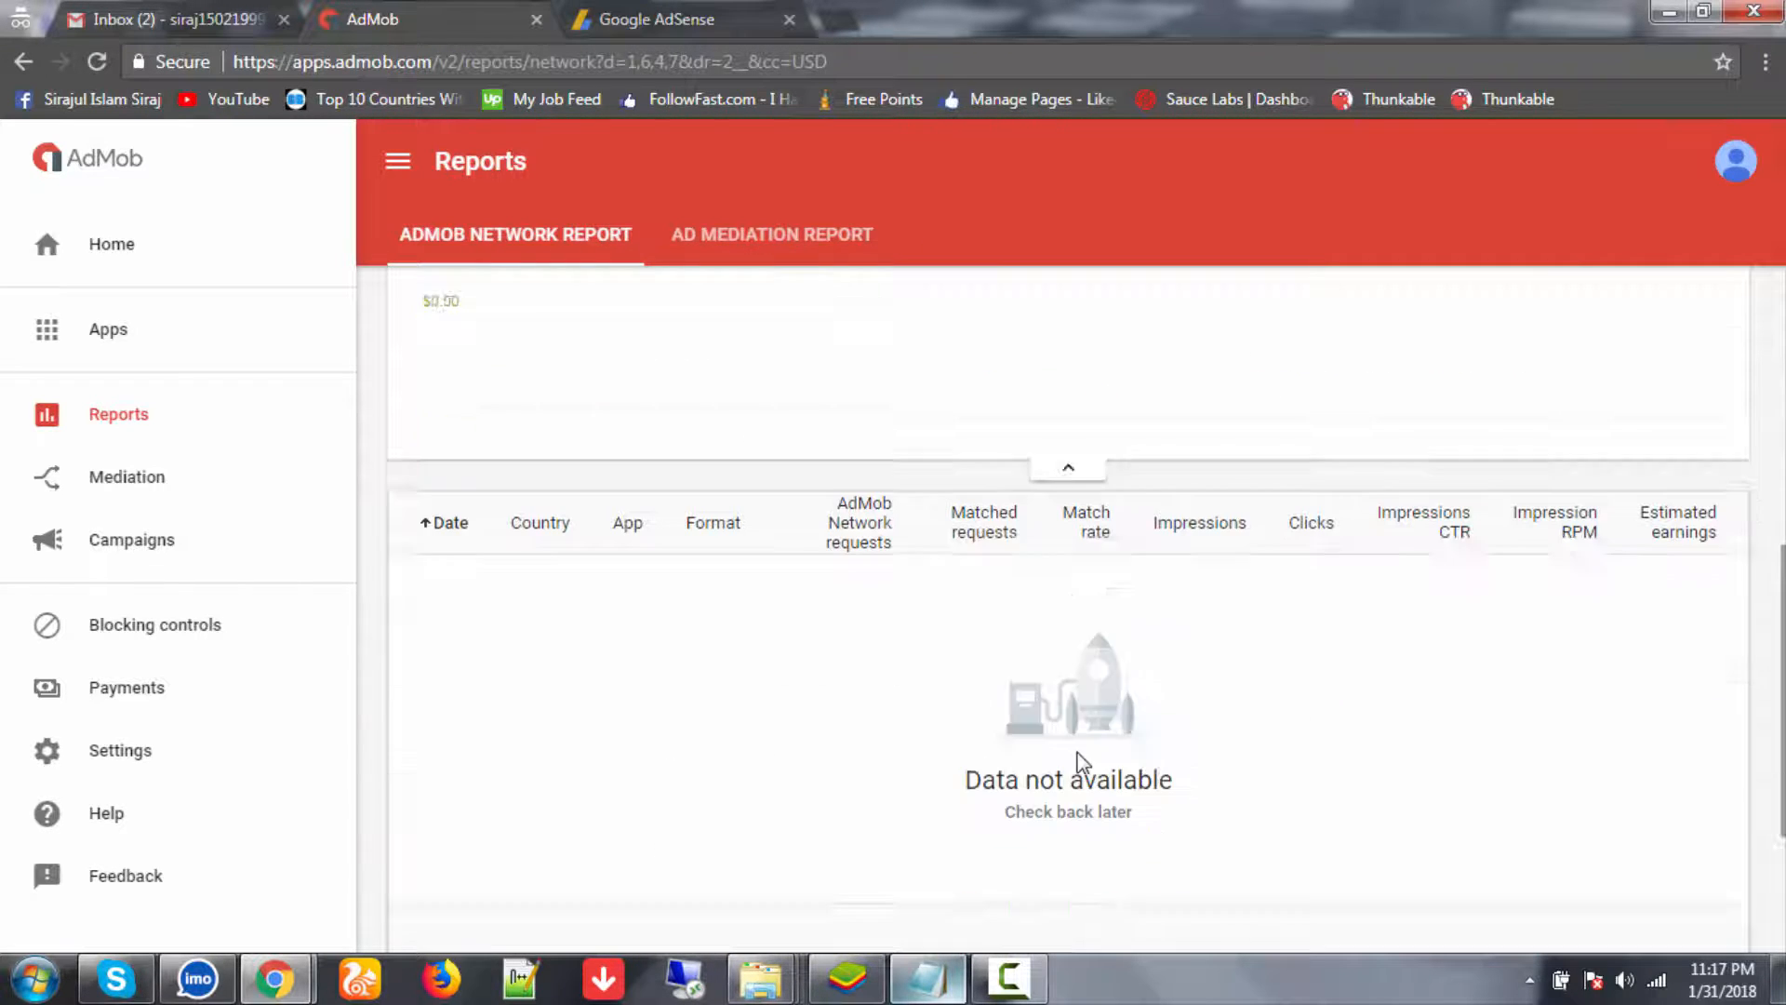
scroll(773, 379, up, 5)
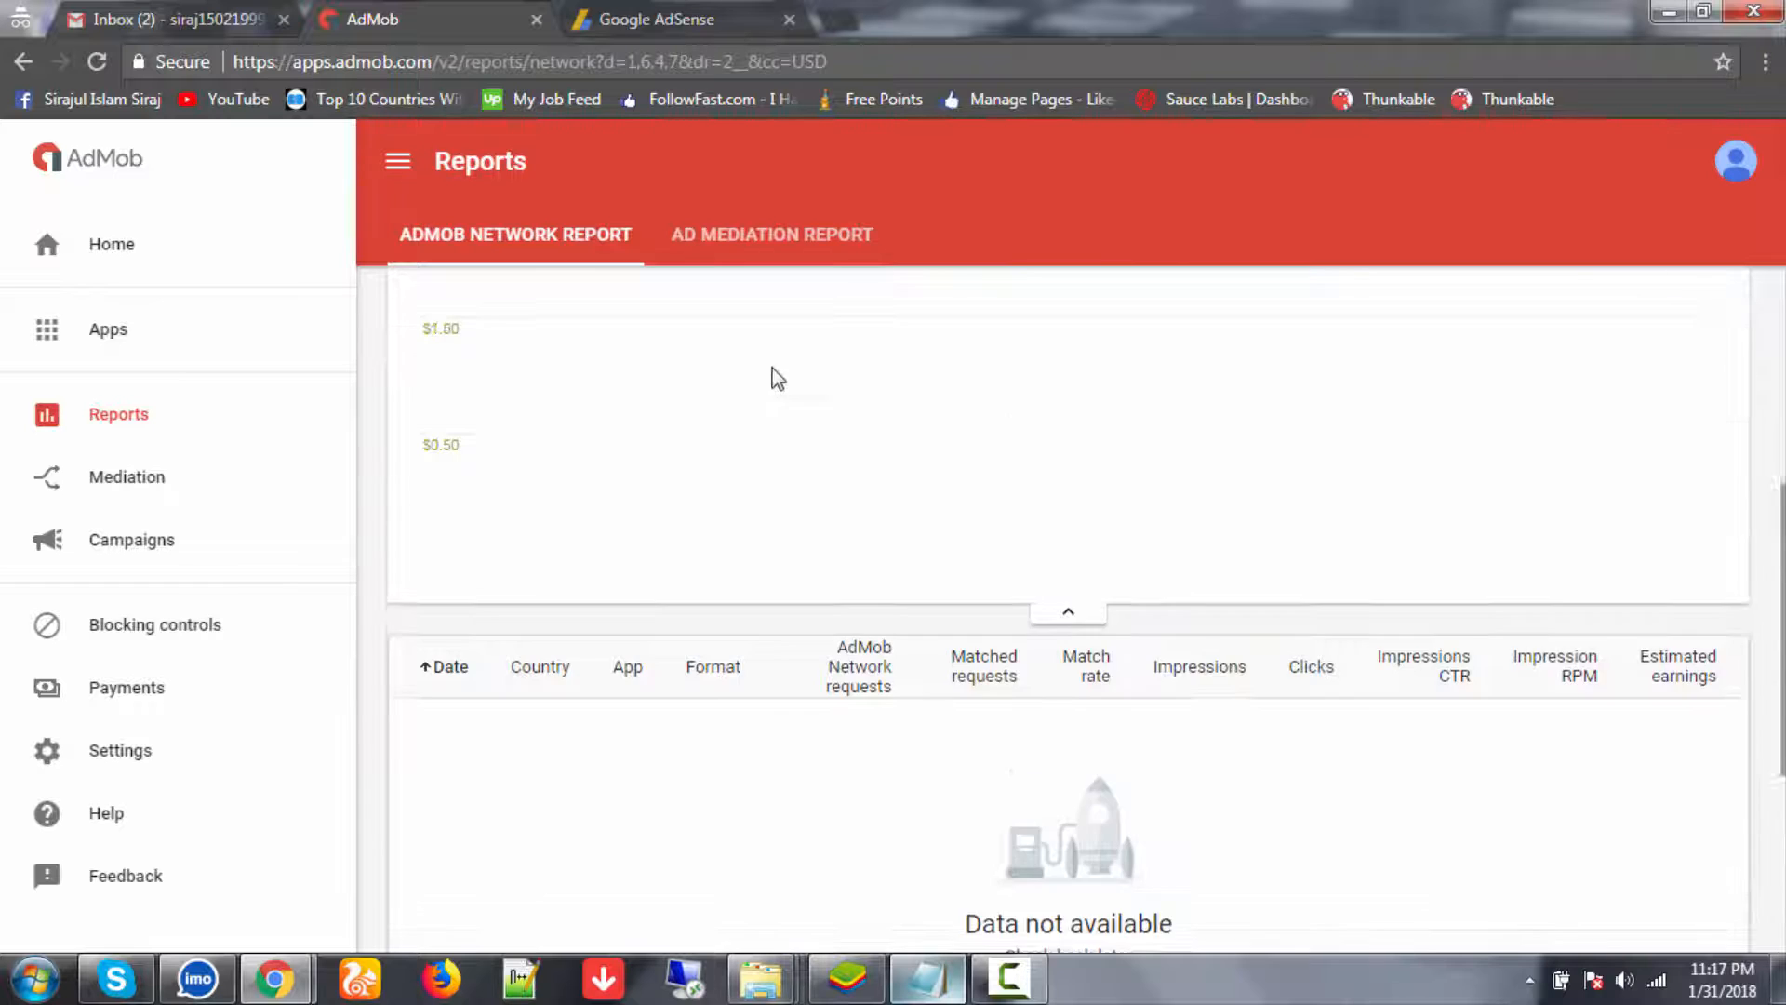
click(687, 11)
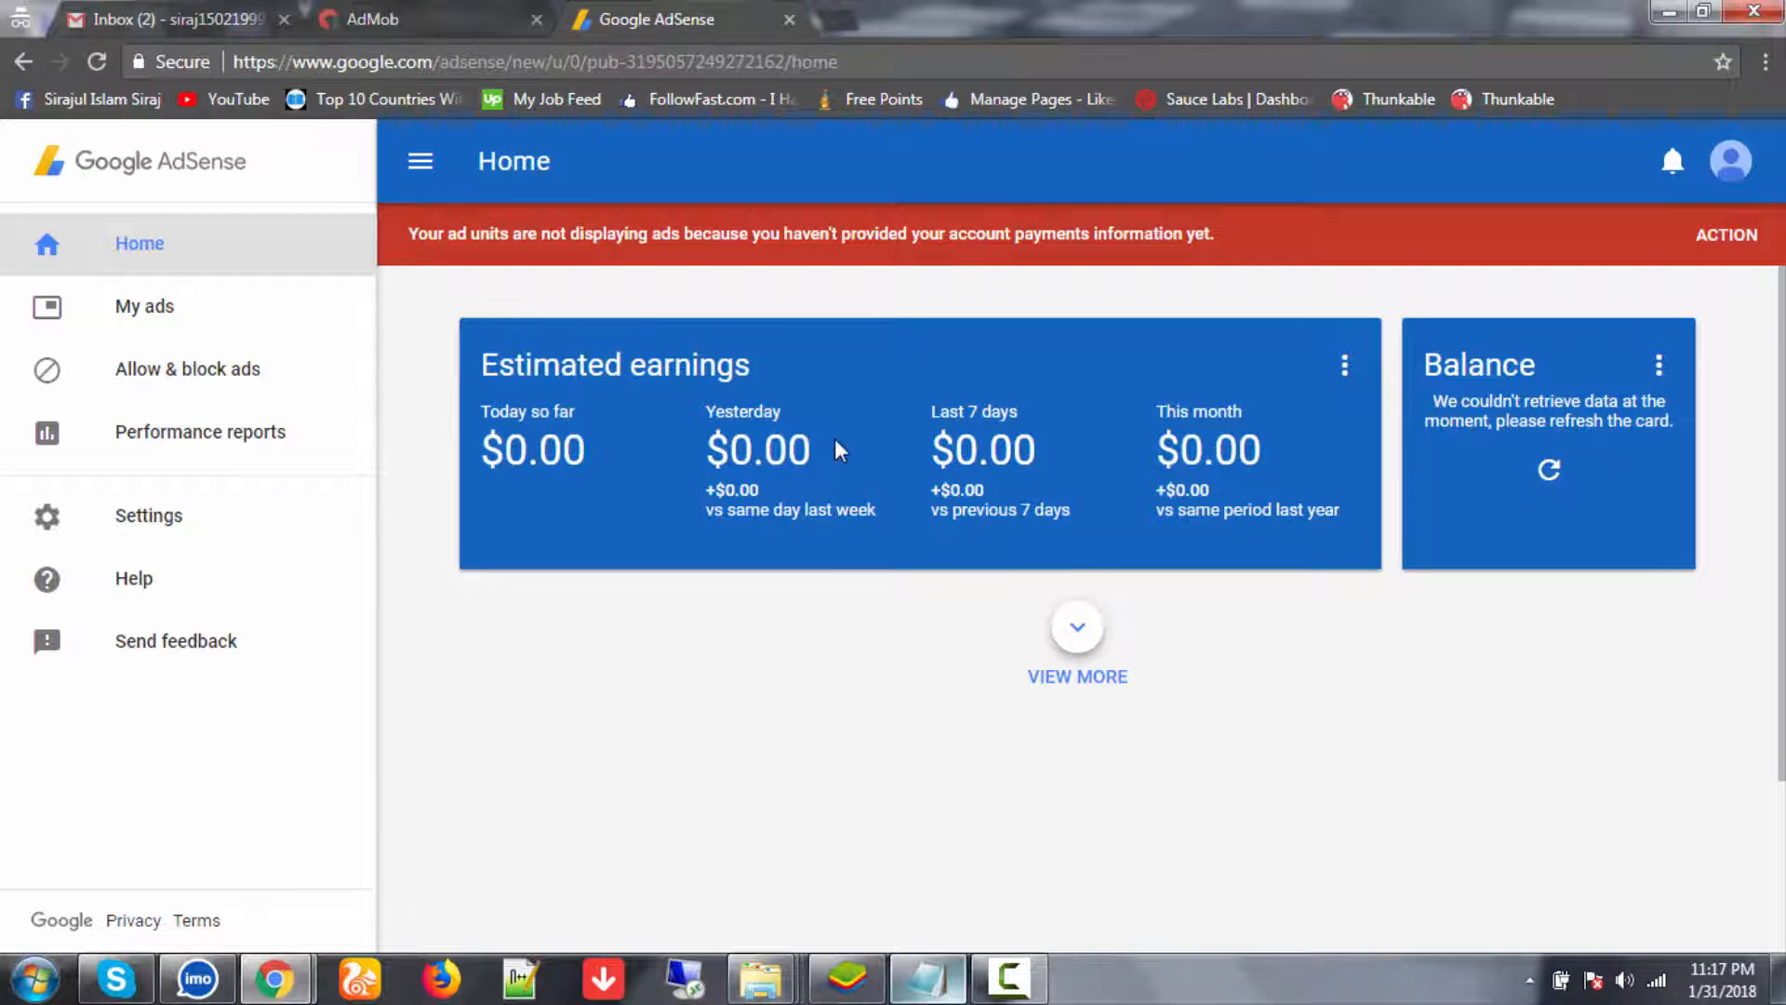
- Read the Google Payments email about changed AdSense payment contact details, then return to AdSense
scroll(834, 439, down, 1)
scroll(651, 279, up, 1)
click(391, 14)
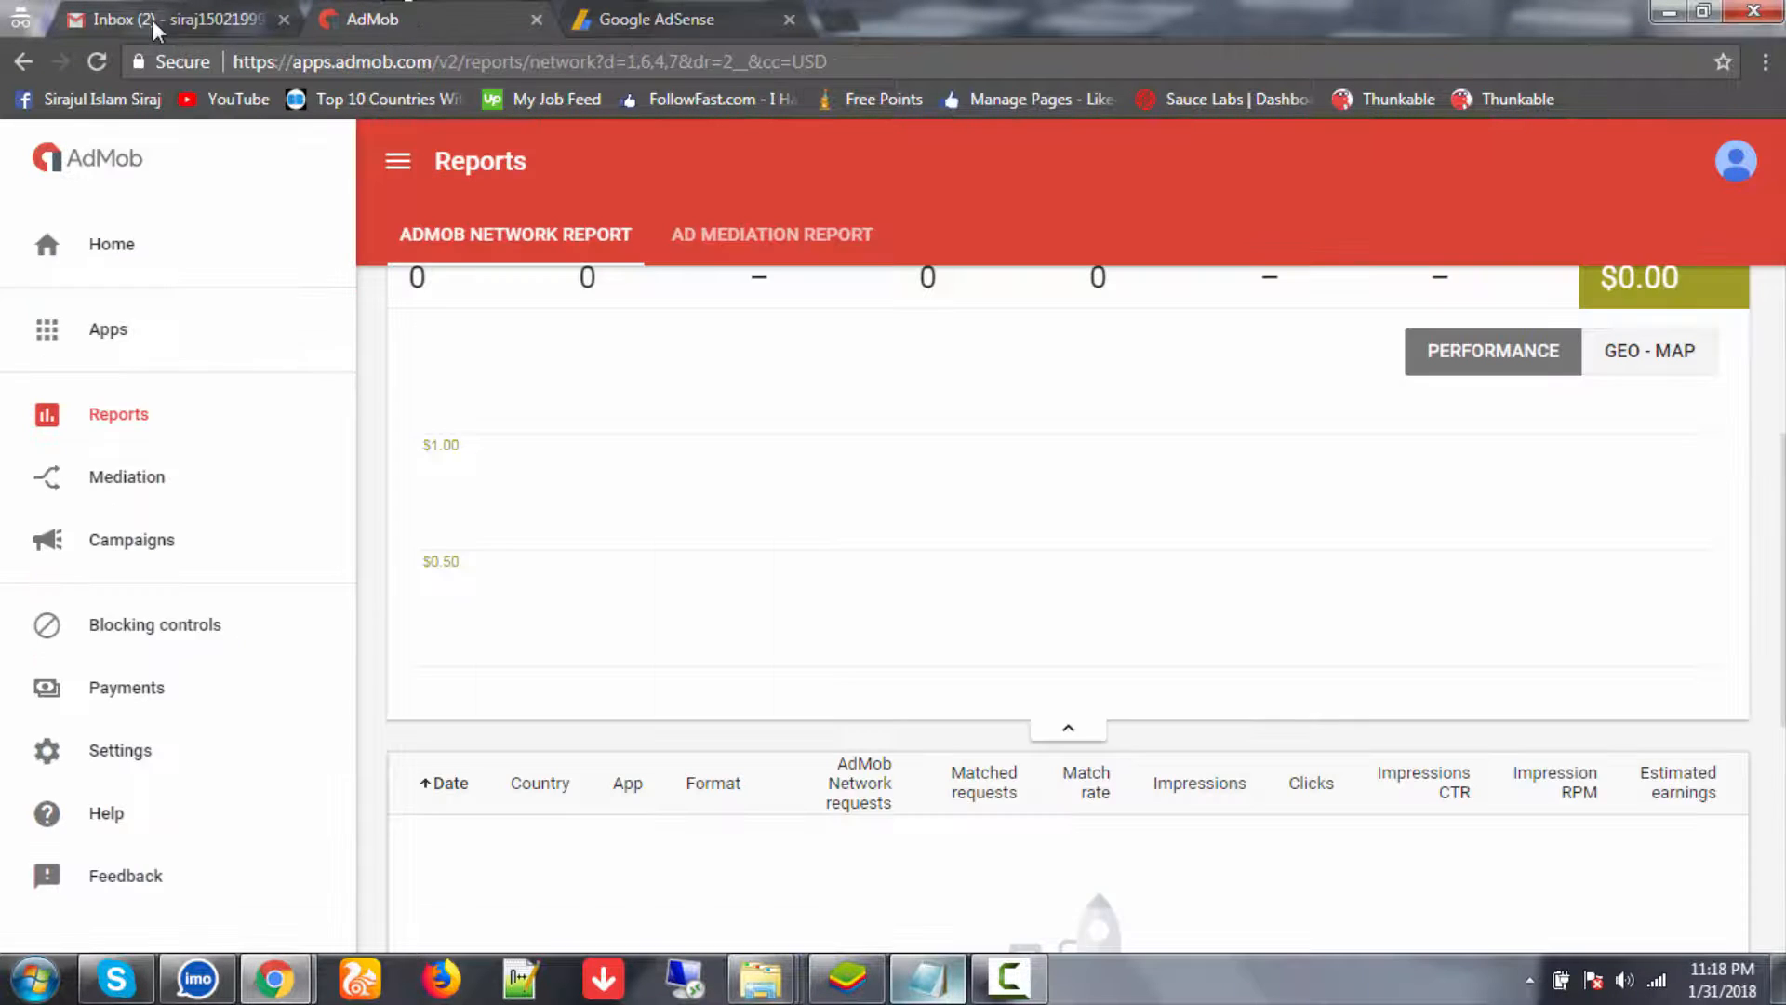
click(153, 20)
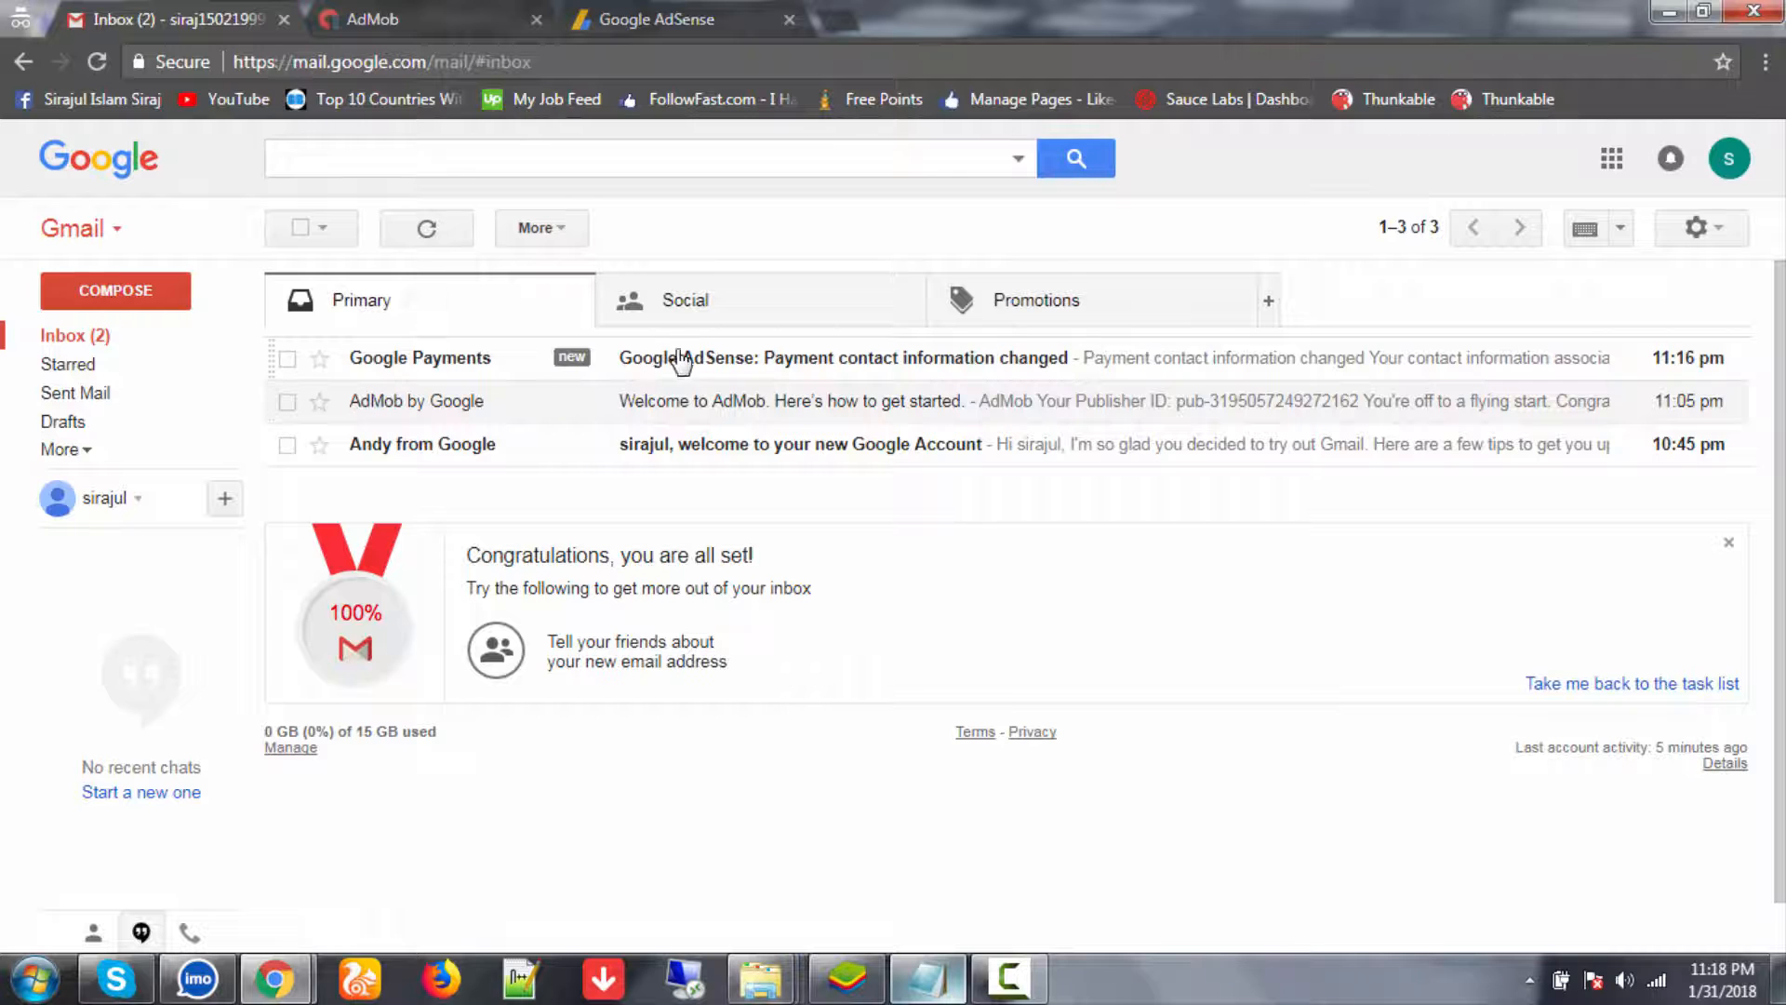
click(683, 359)
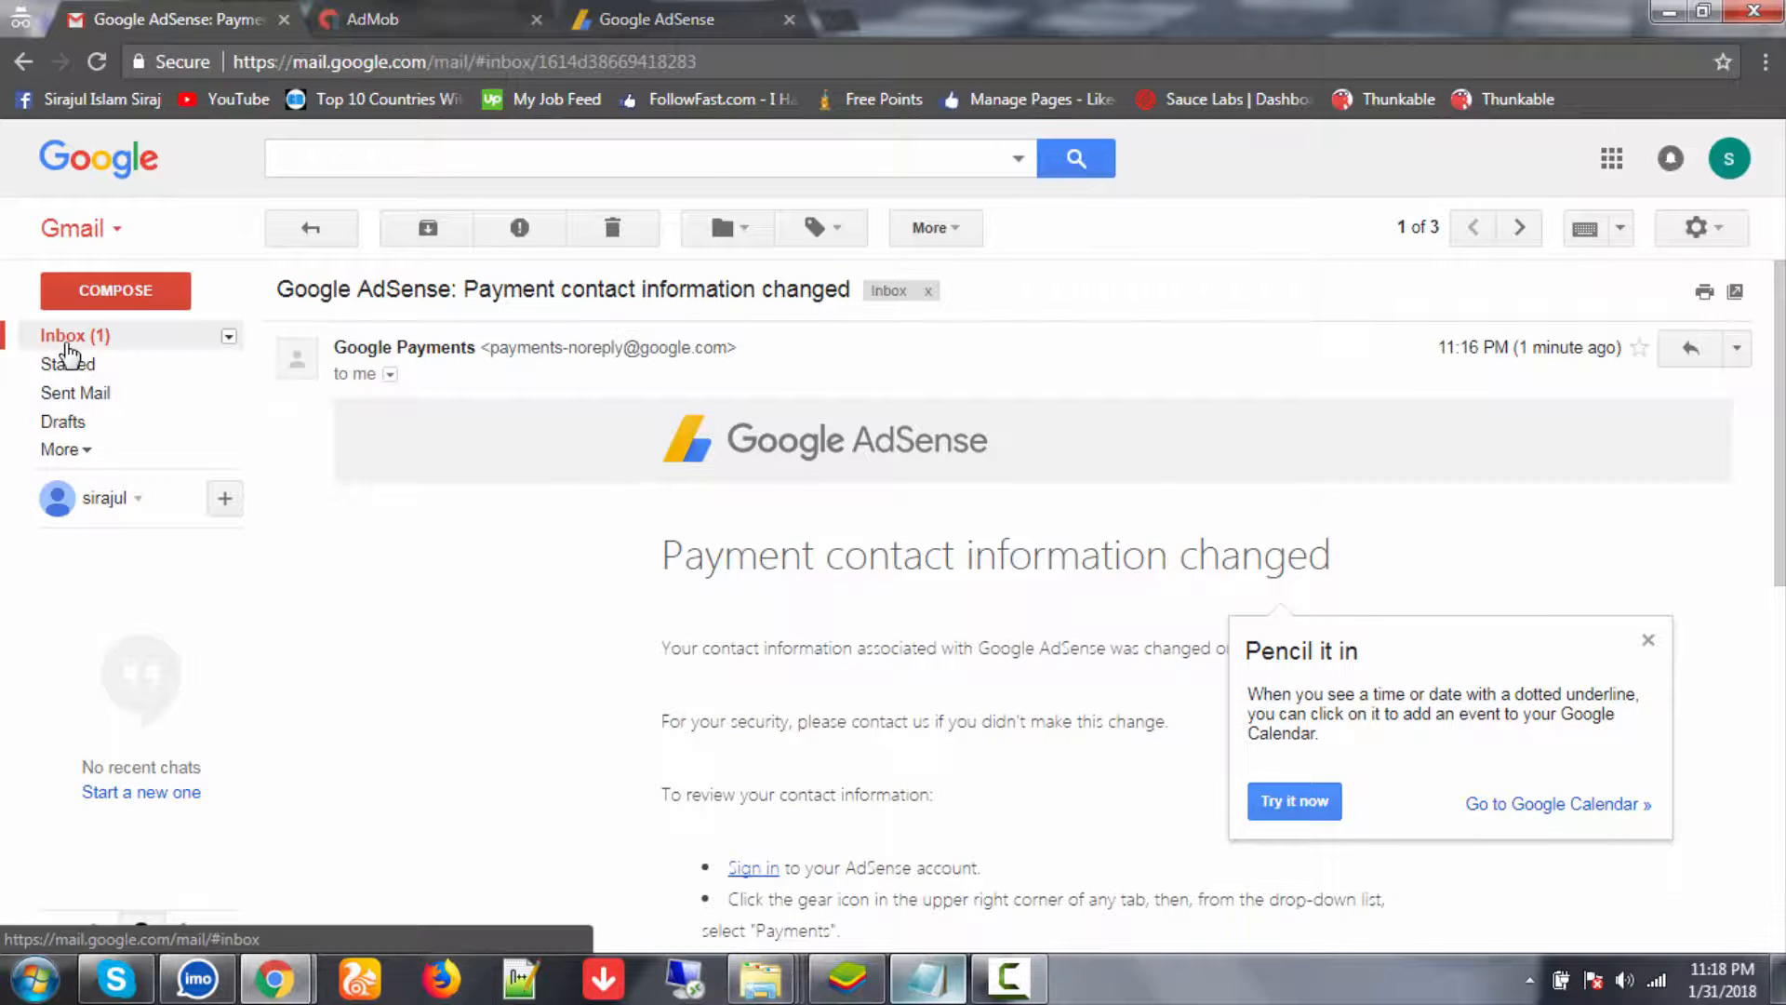
click(66, 346)
click(718, 5)
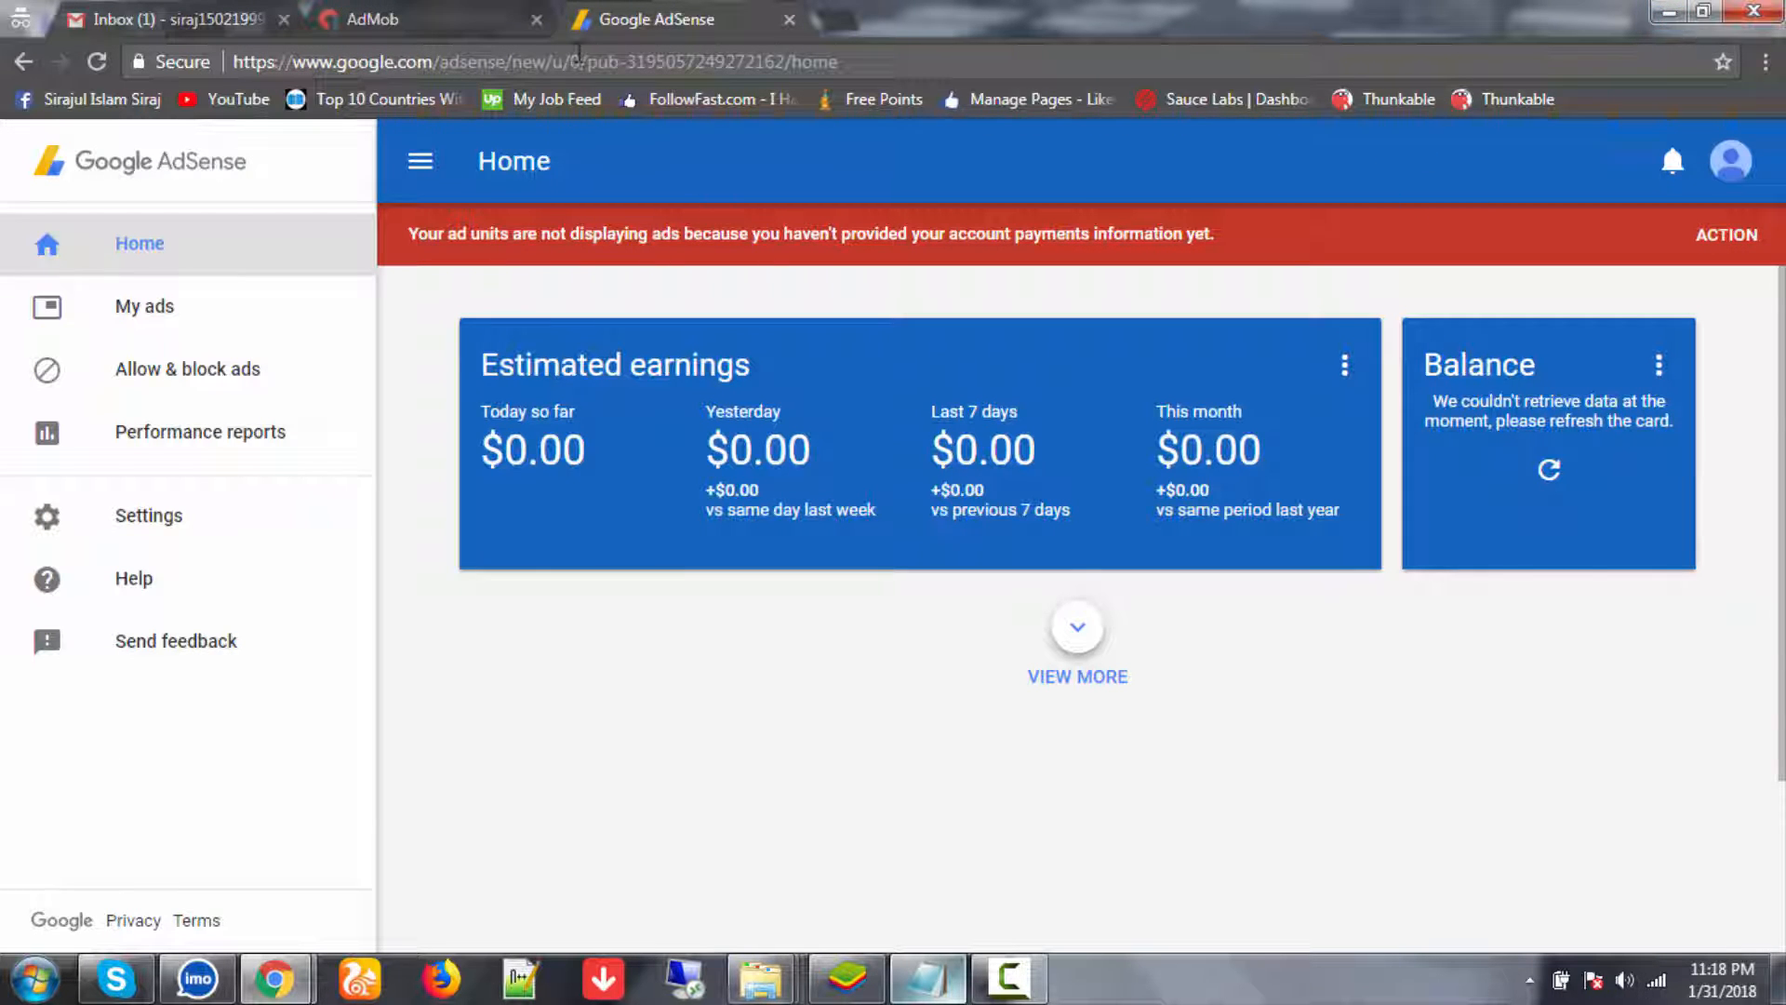
click(461, 26)
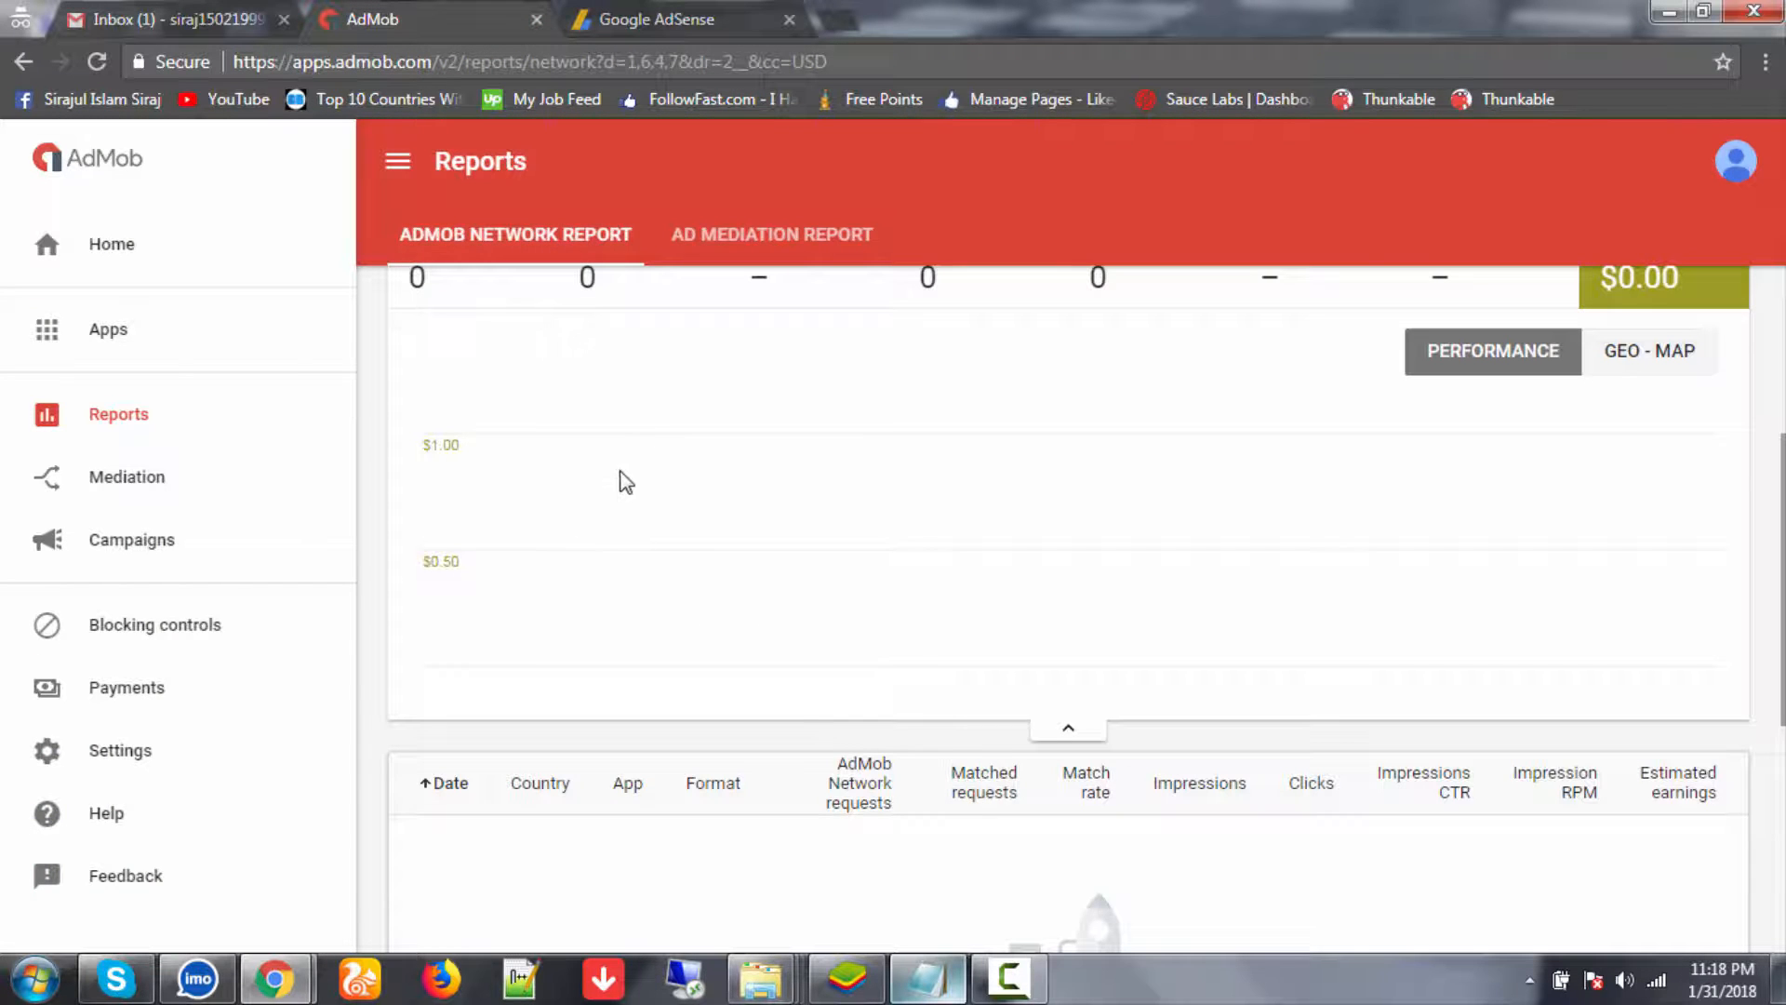
scroll(618, 478, up, 3)
click(694, 26)
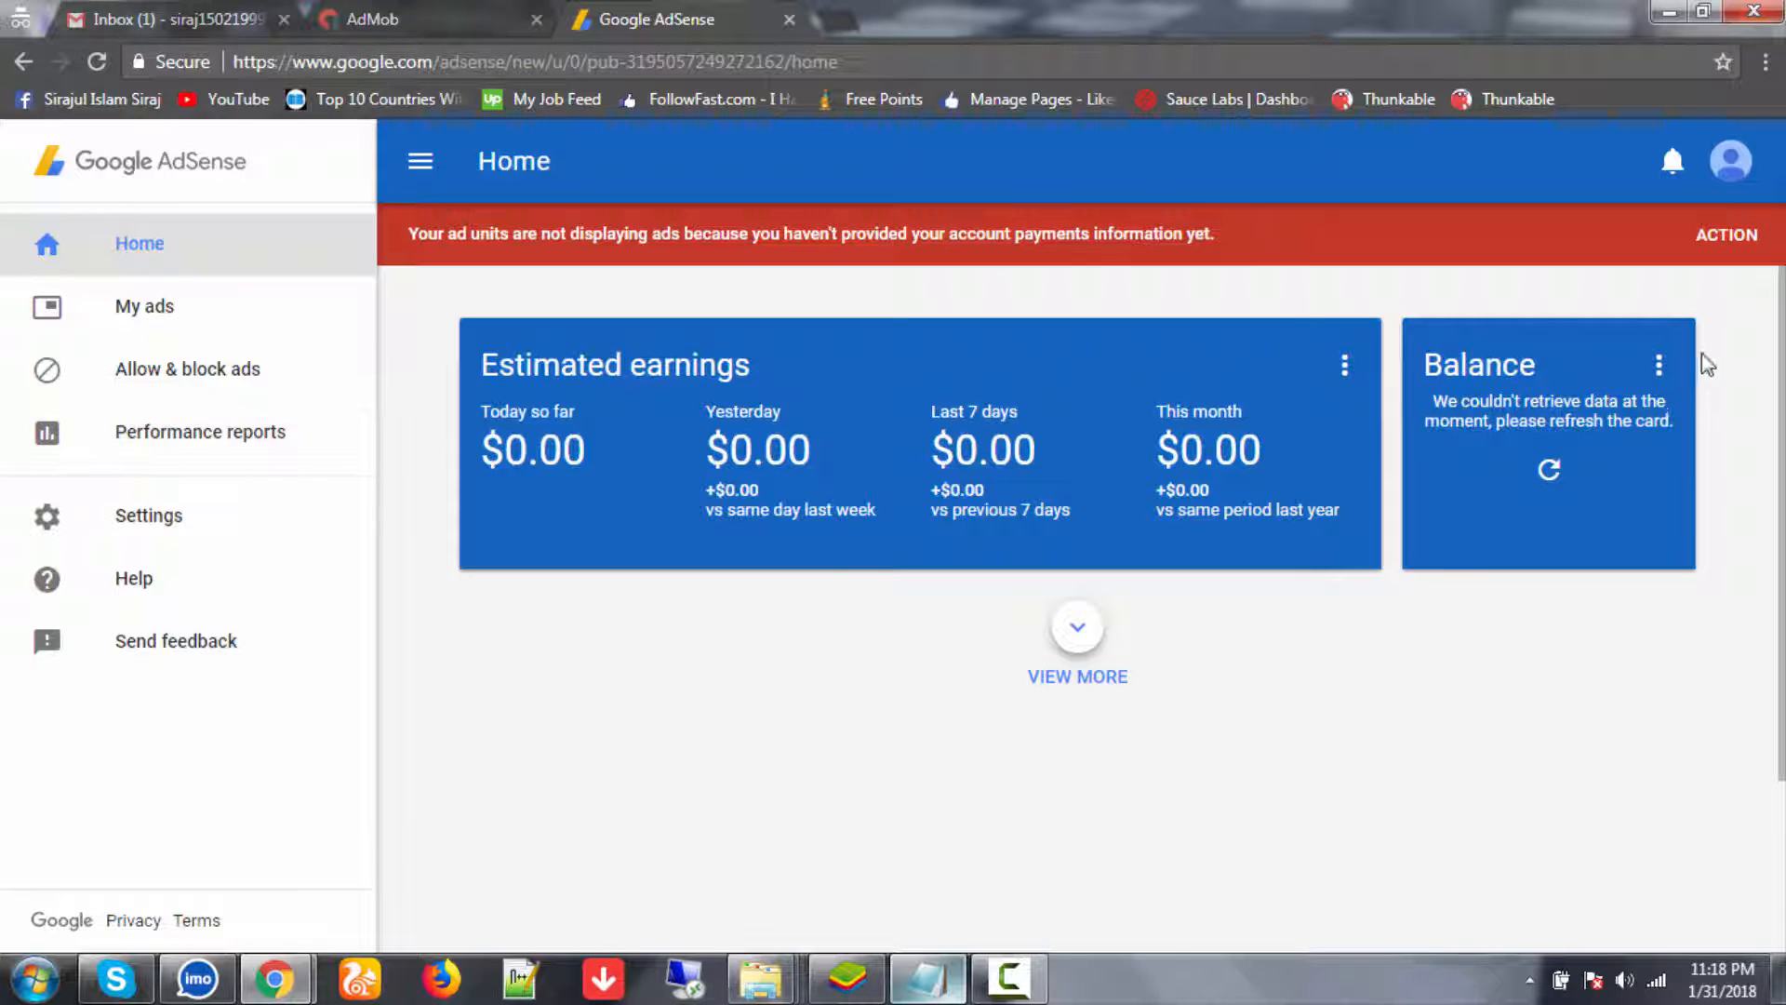
- Open Payments from the Balance card and review $0.00 earnings against the $100.00 threshold
click(1659, 364)
click(1612, 389)
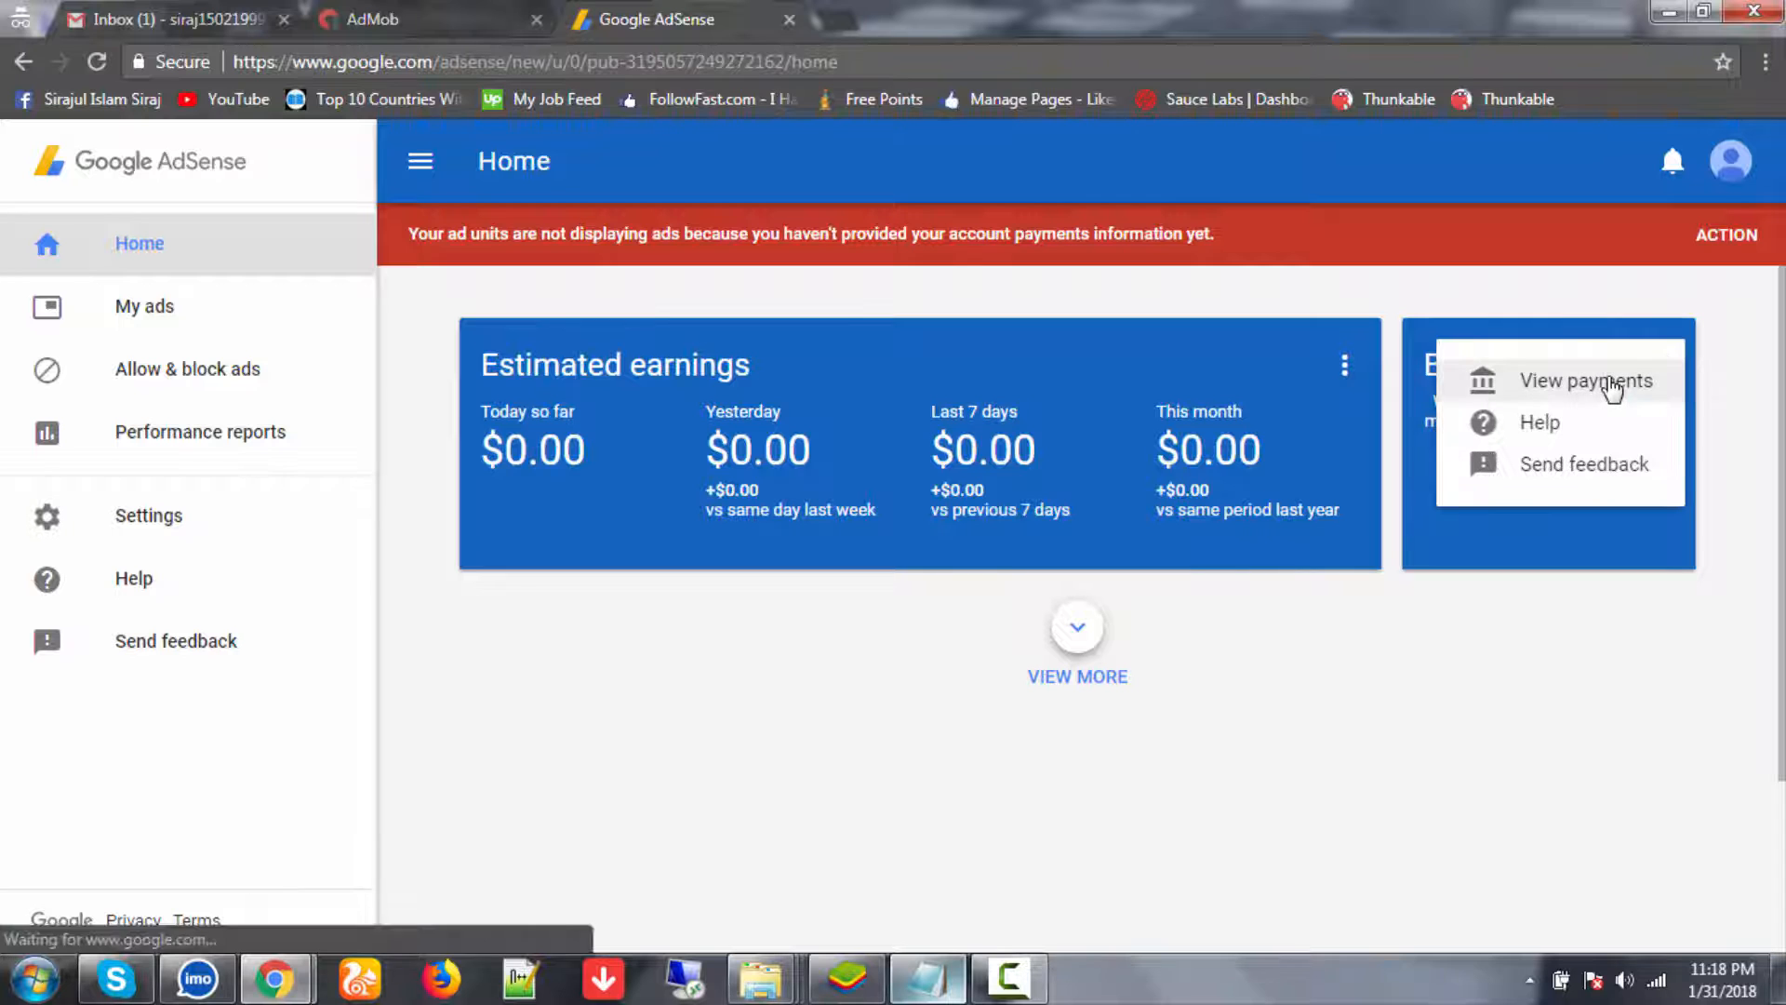
scroll(890, 704, down, 3)
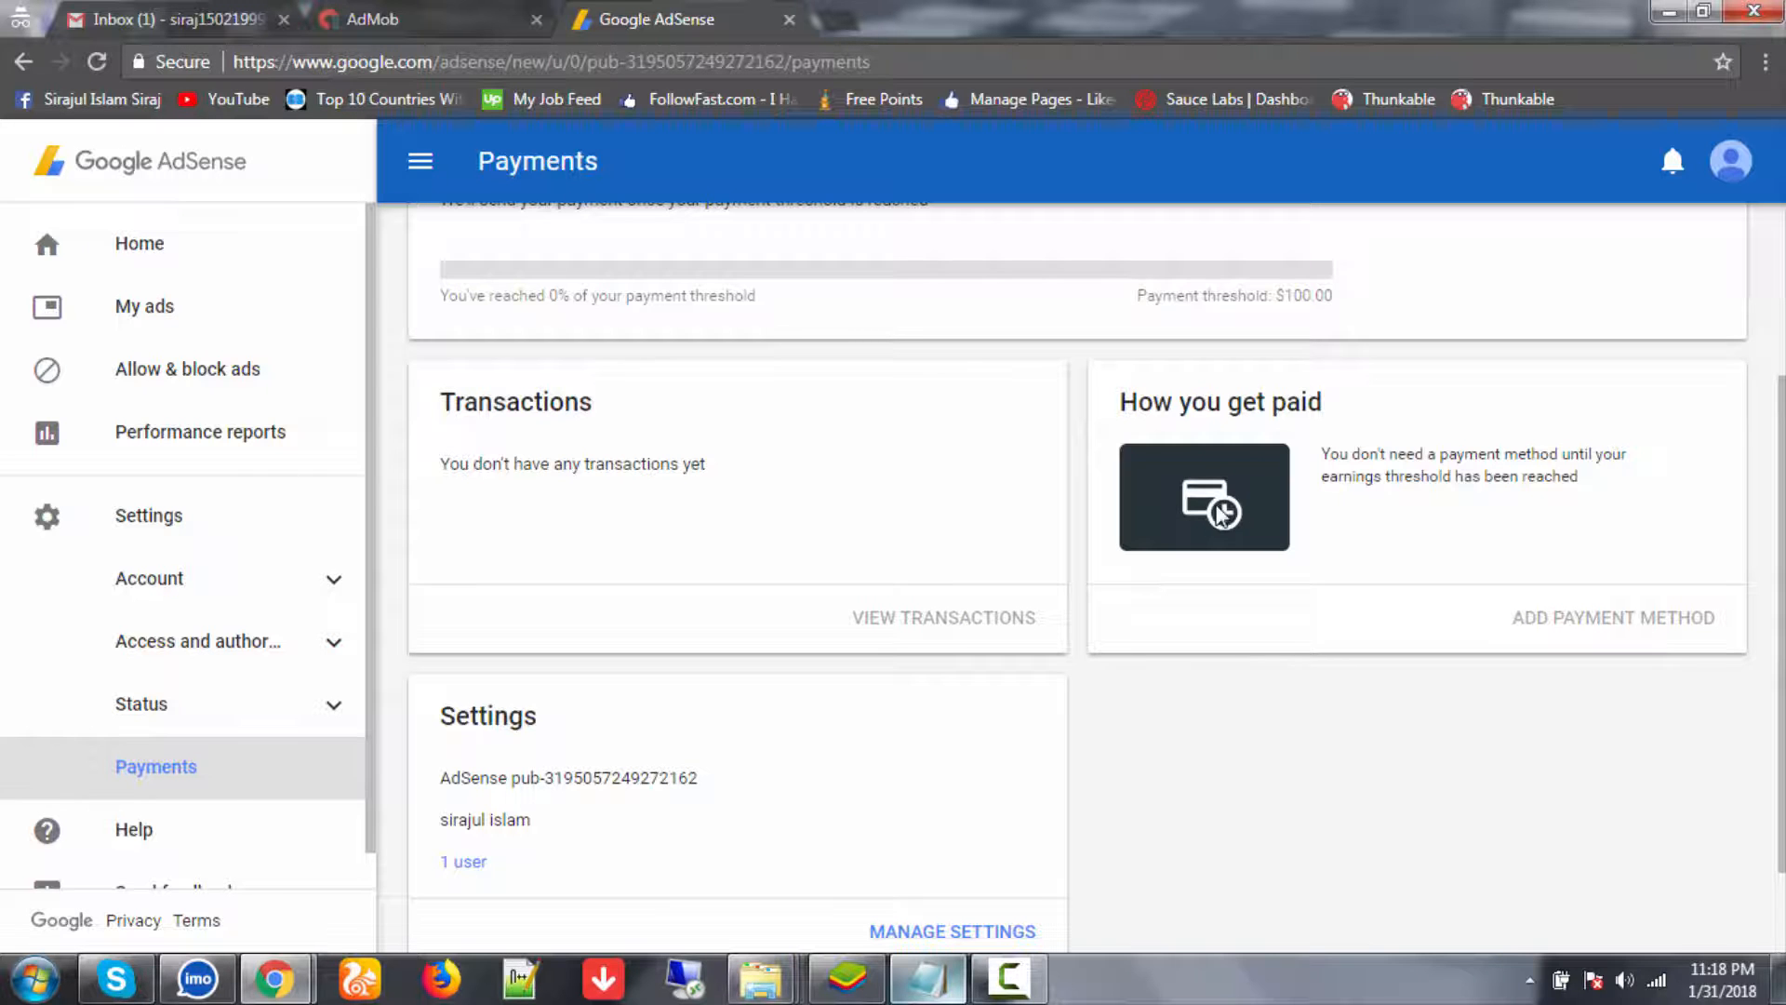
scroll(1191, 590, up, 3)
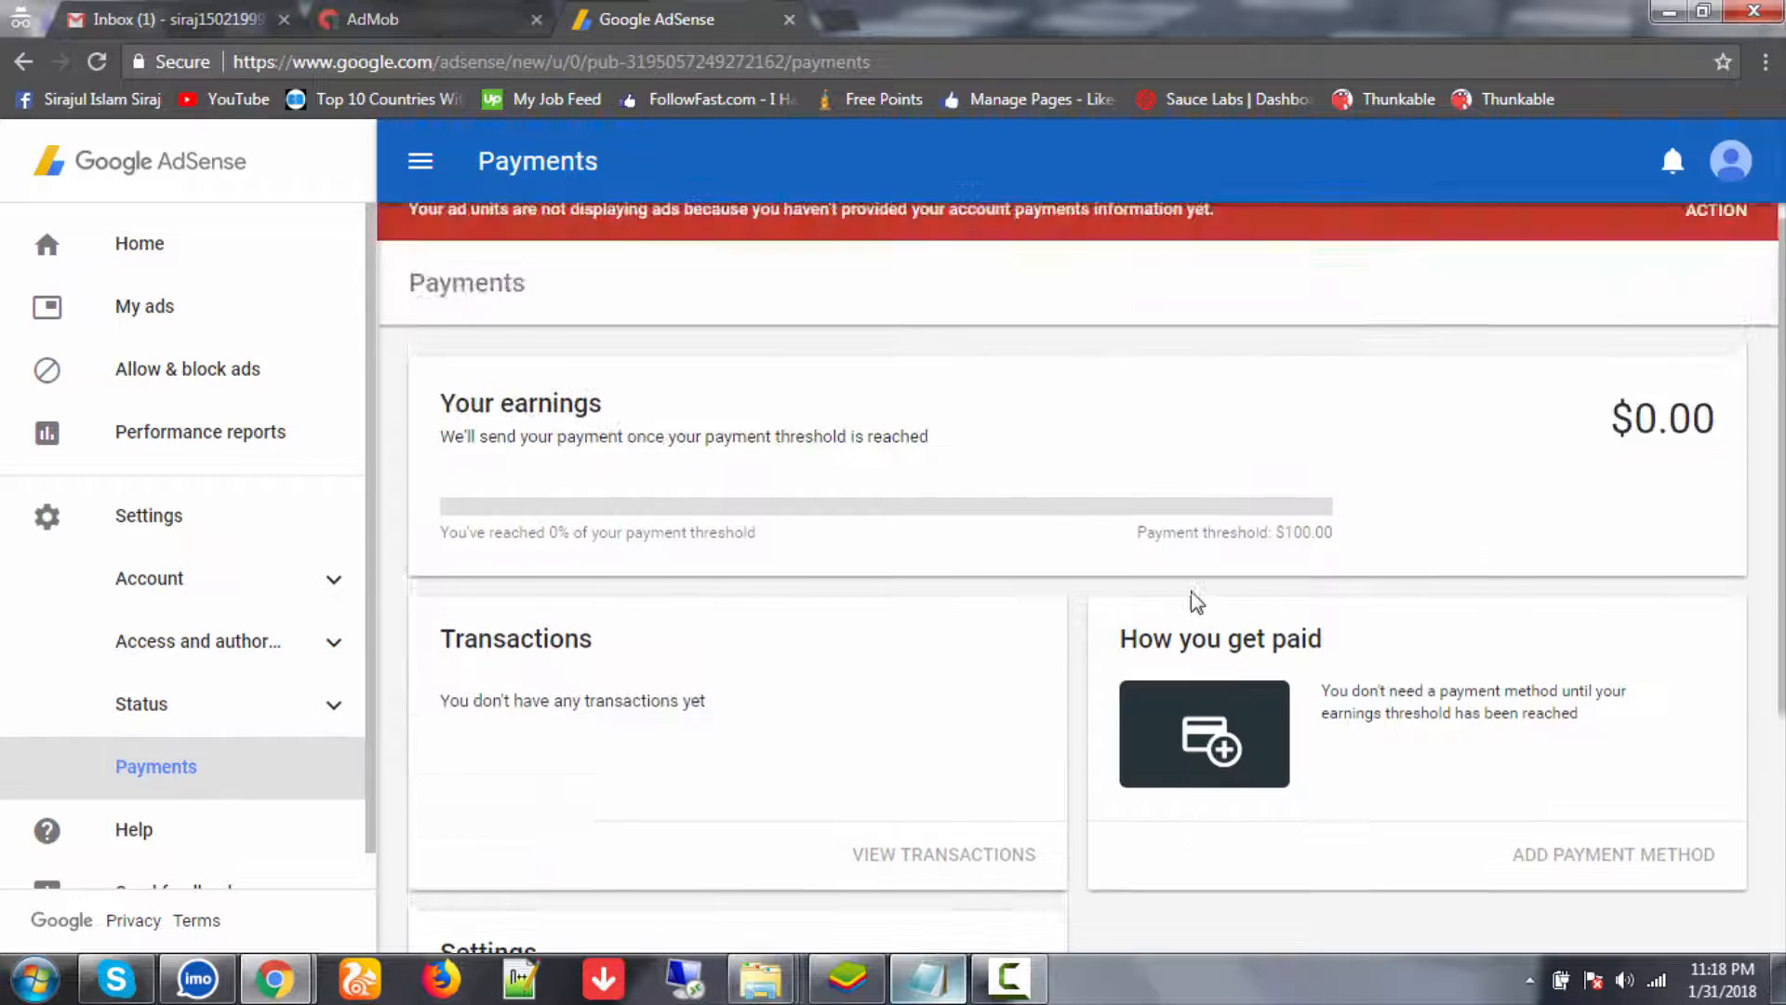
scroll(1190, 590, down, 1)
scroll(1359, 598, up, 2)
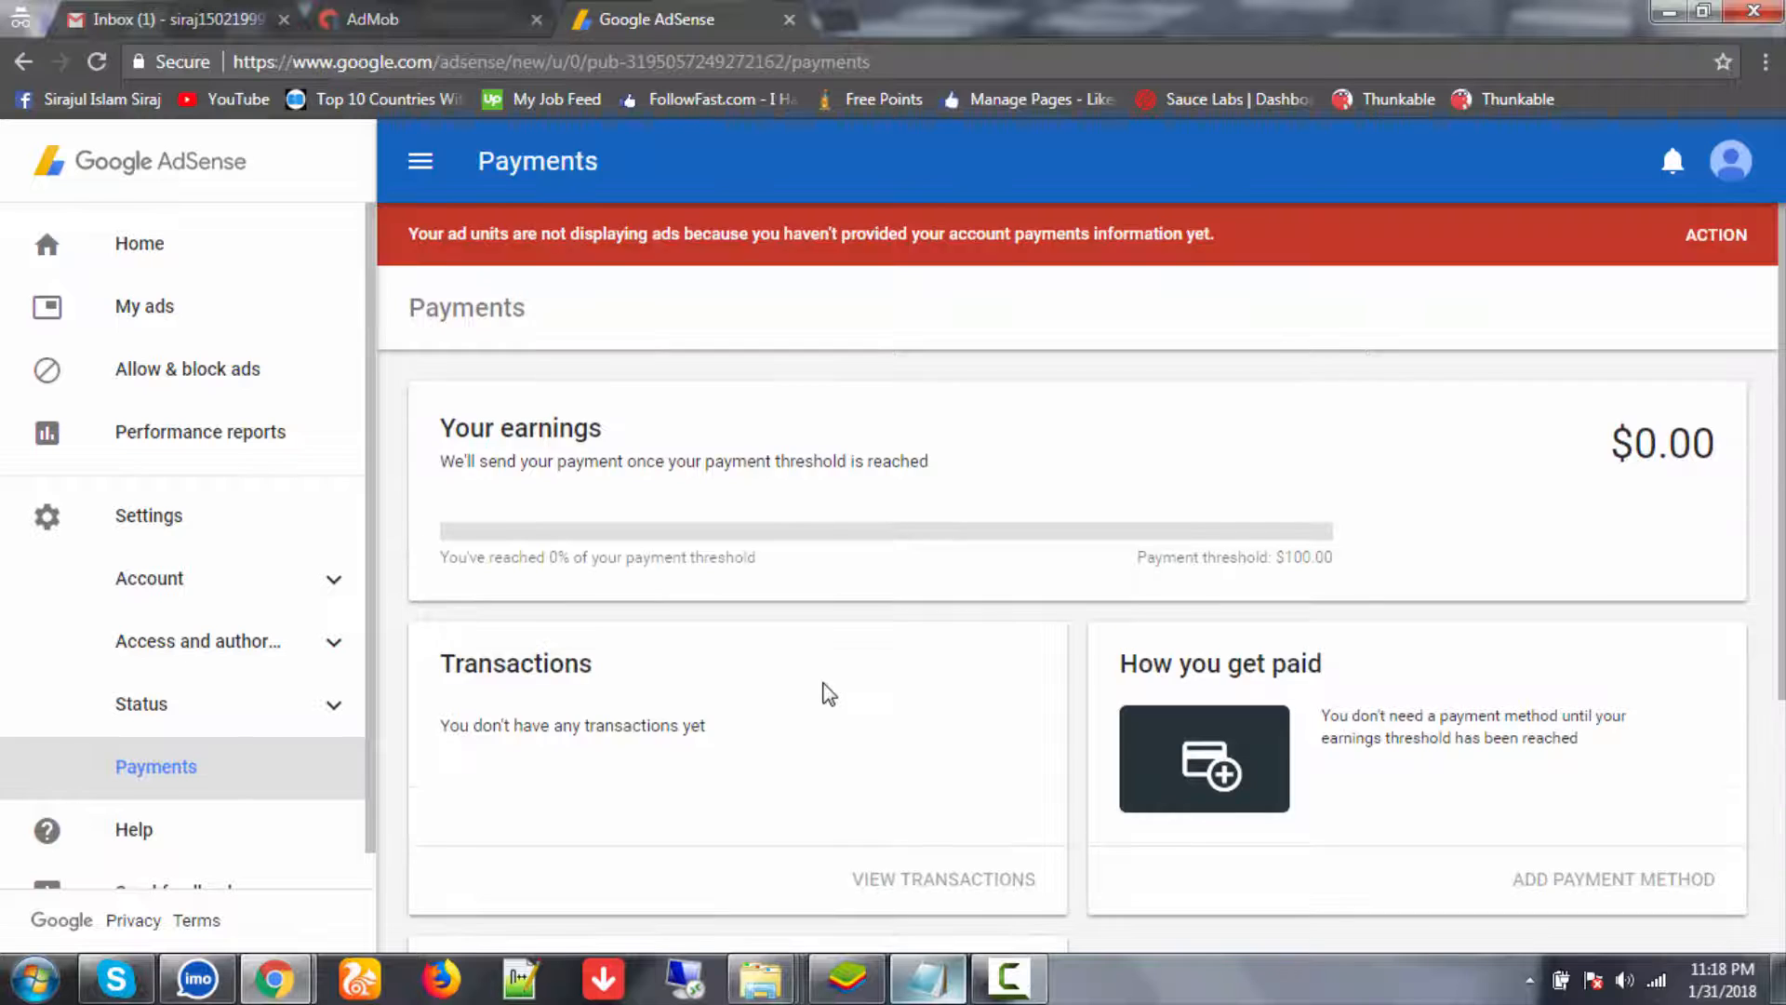
scroll(825, 689, down, 3)
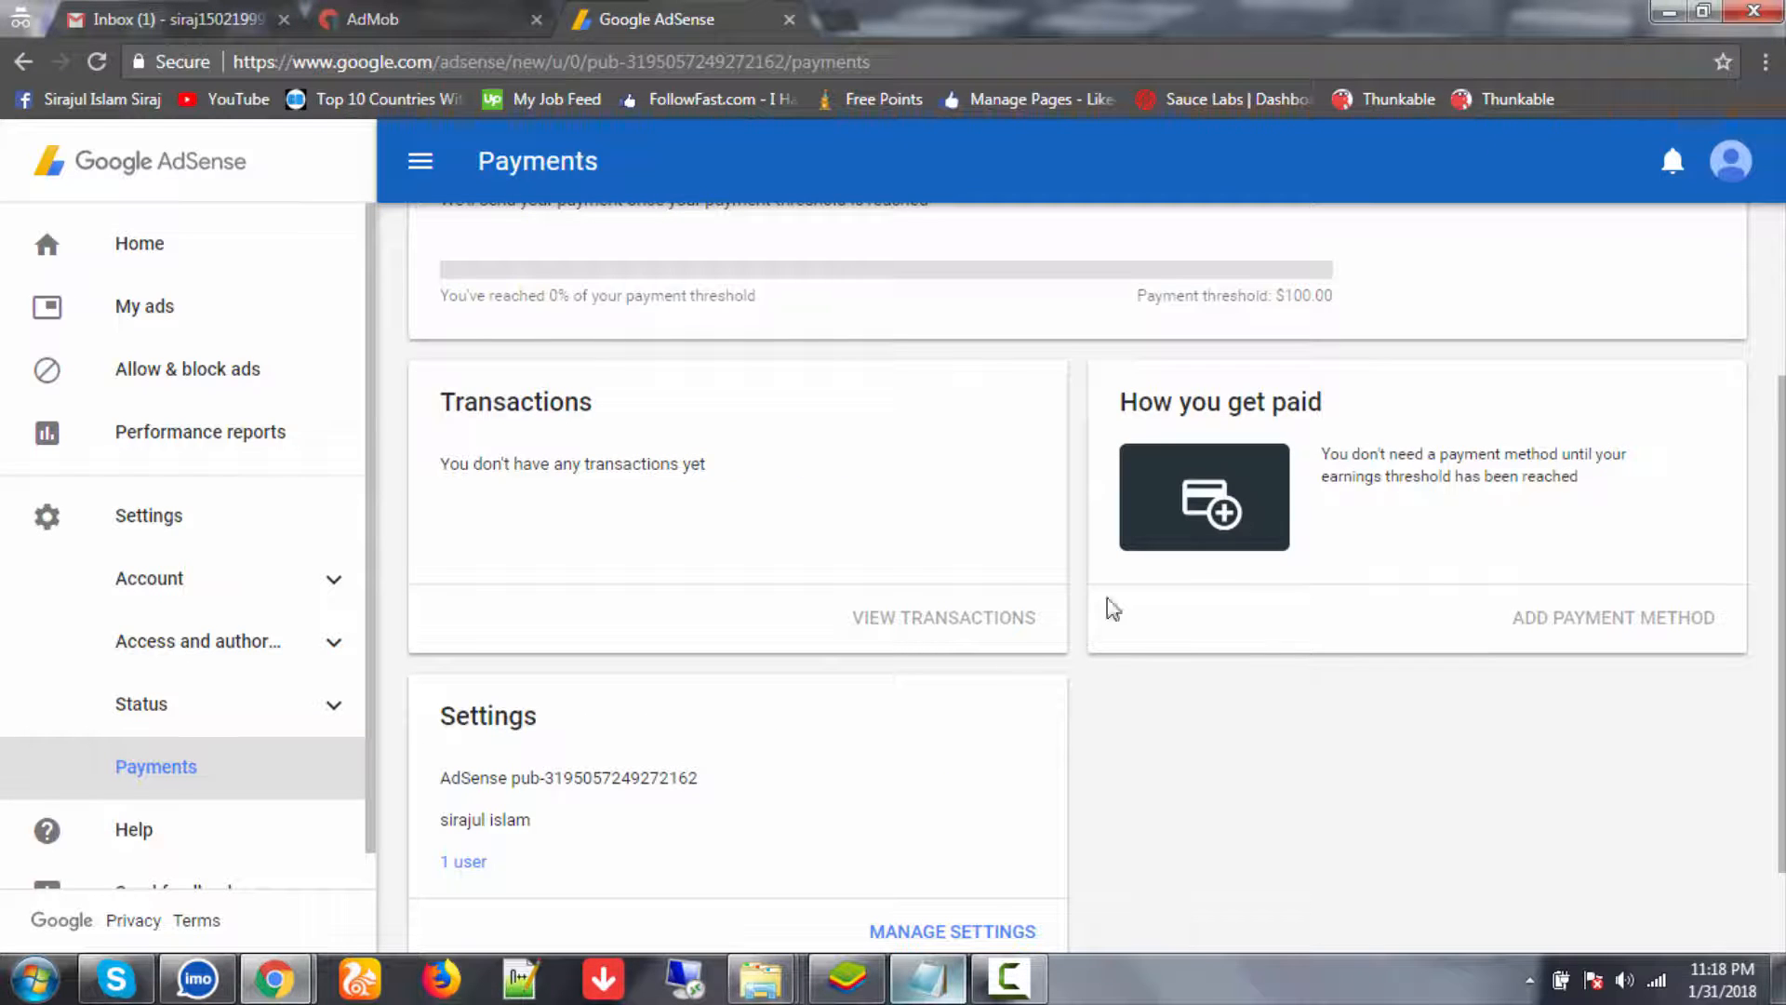
scroll(989, 698, up, 3)
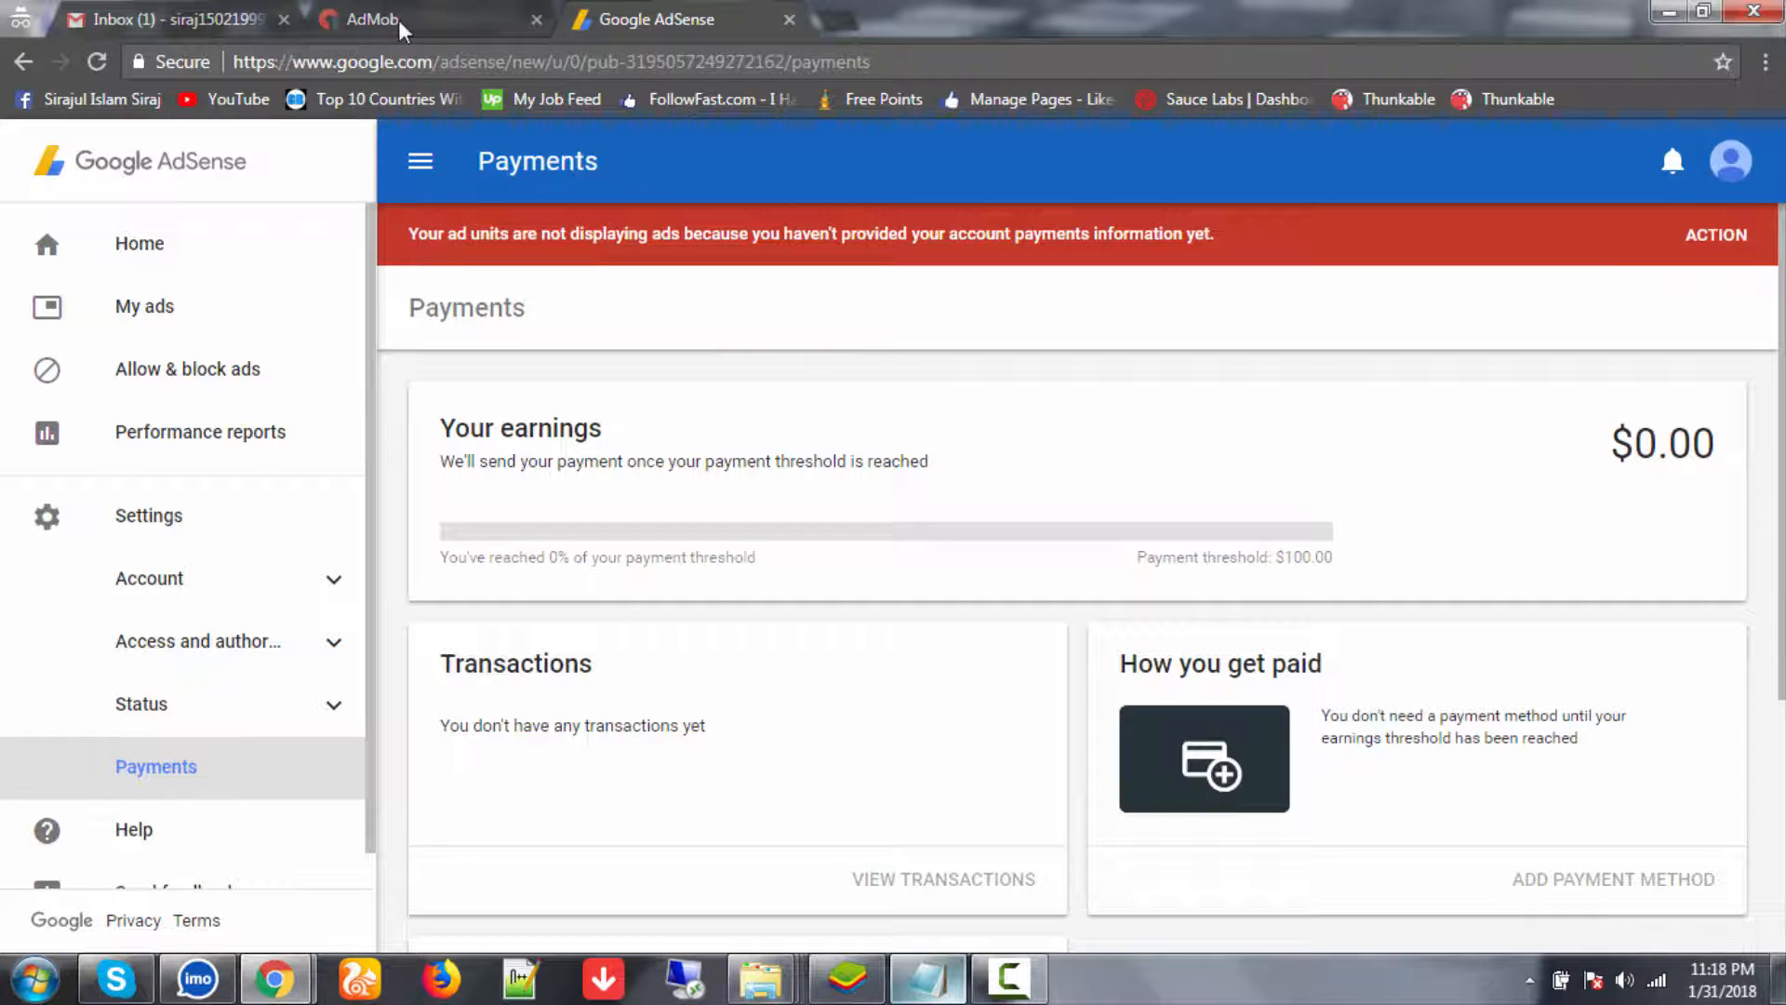
- Minimize Chrome and Notepad, refresh the desktop, and bring up the BlueStacks window
click(1669, 11)
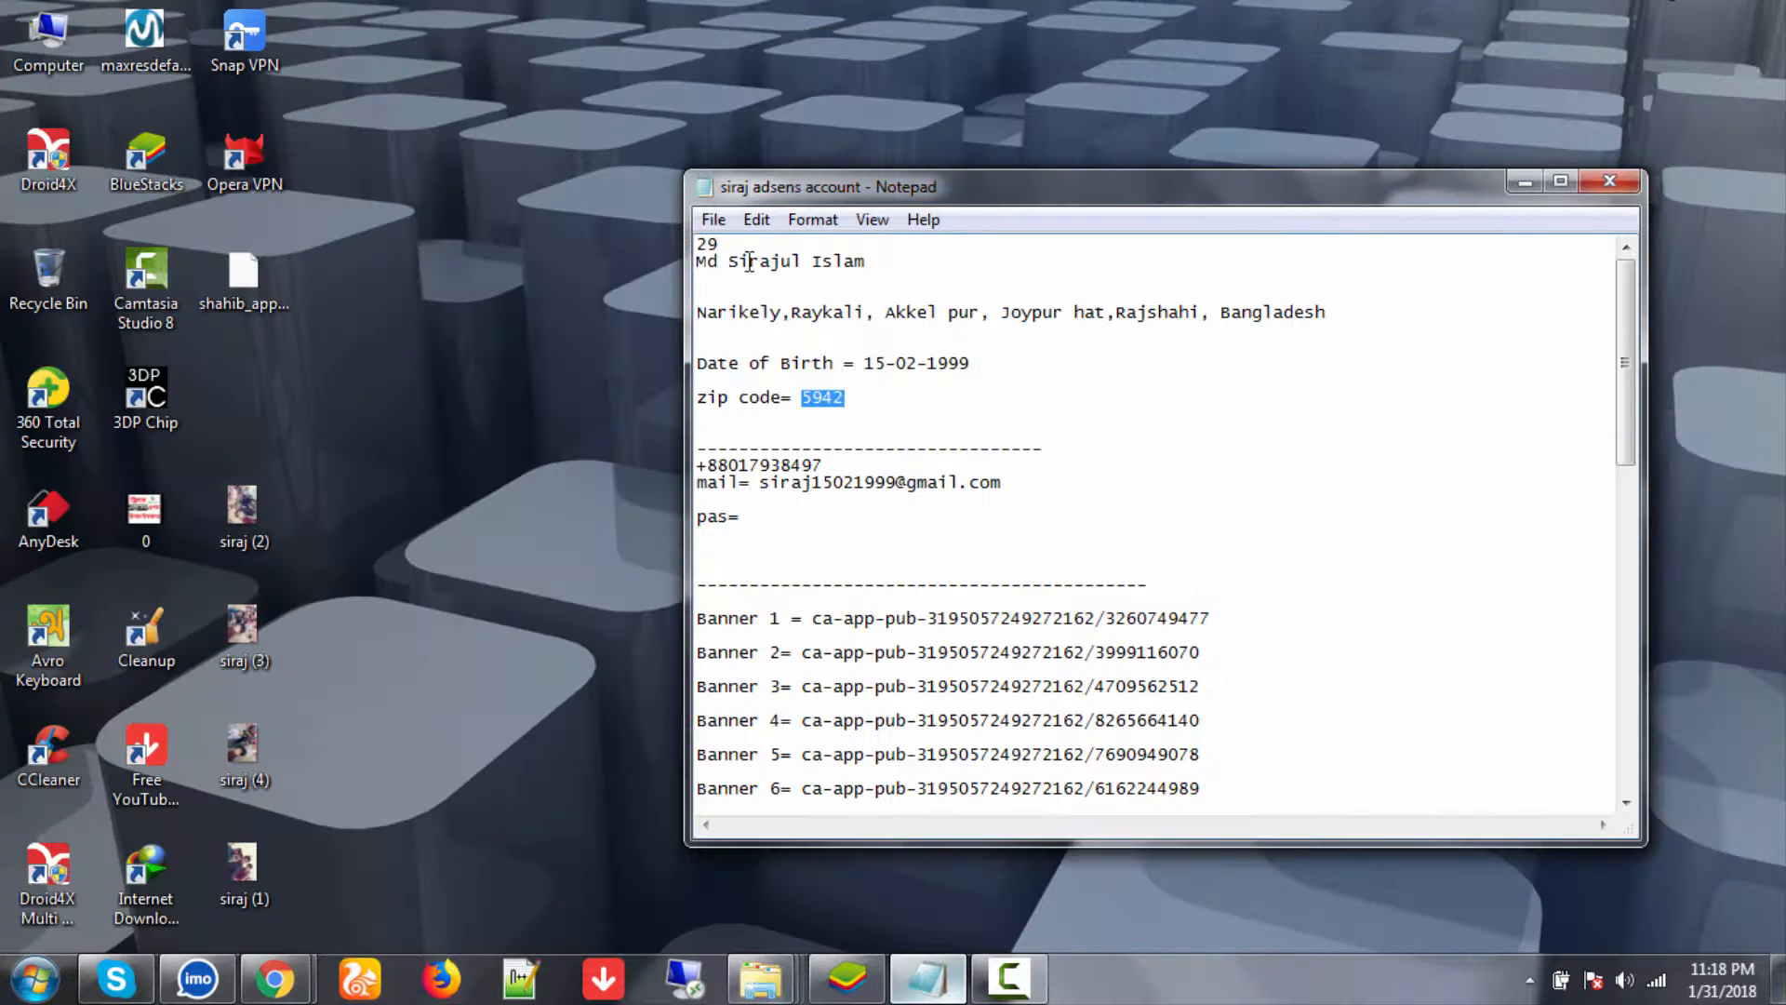
click(1521, 182)
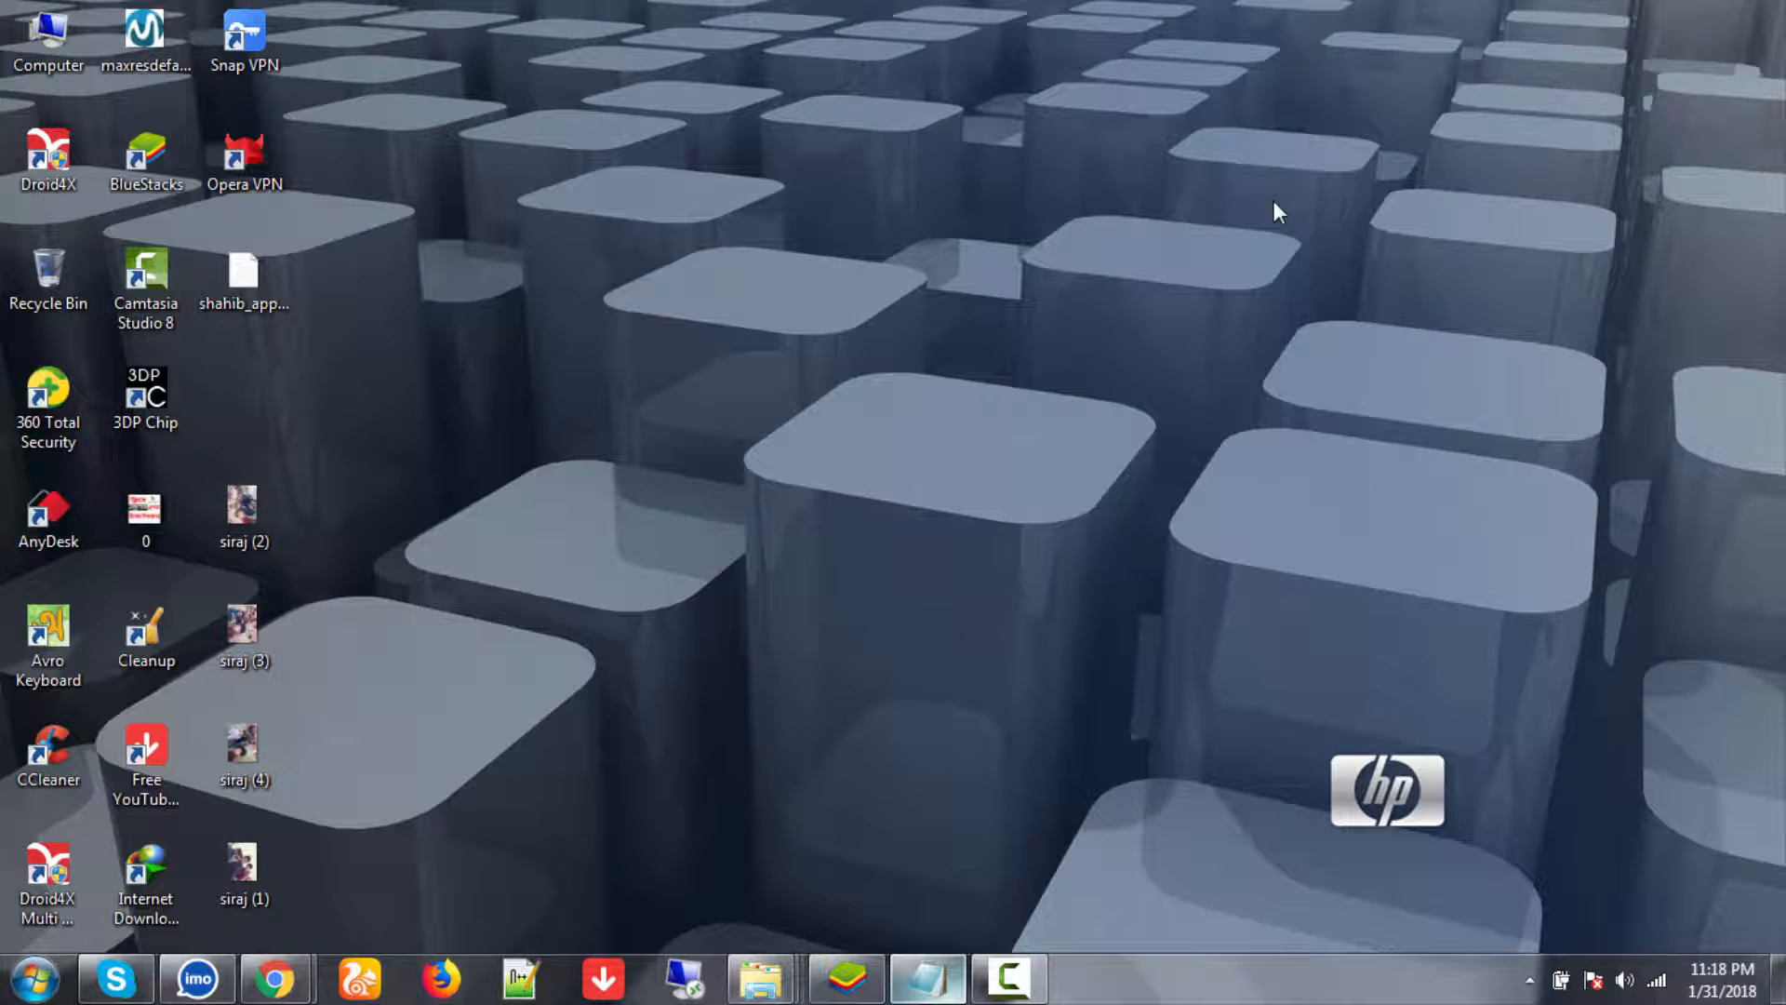
right_click(983, 213)
click(1036, 283)
click(872, 967)
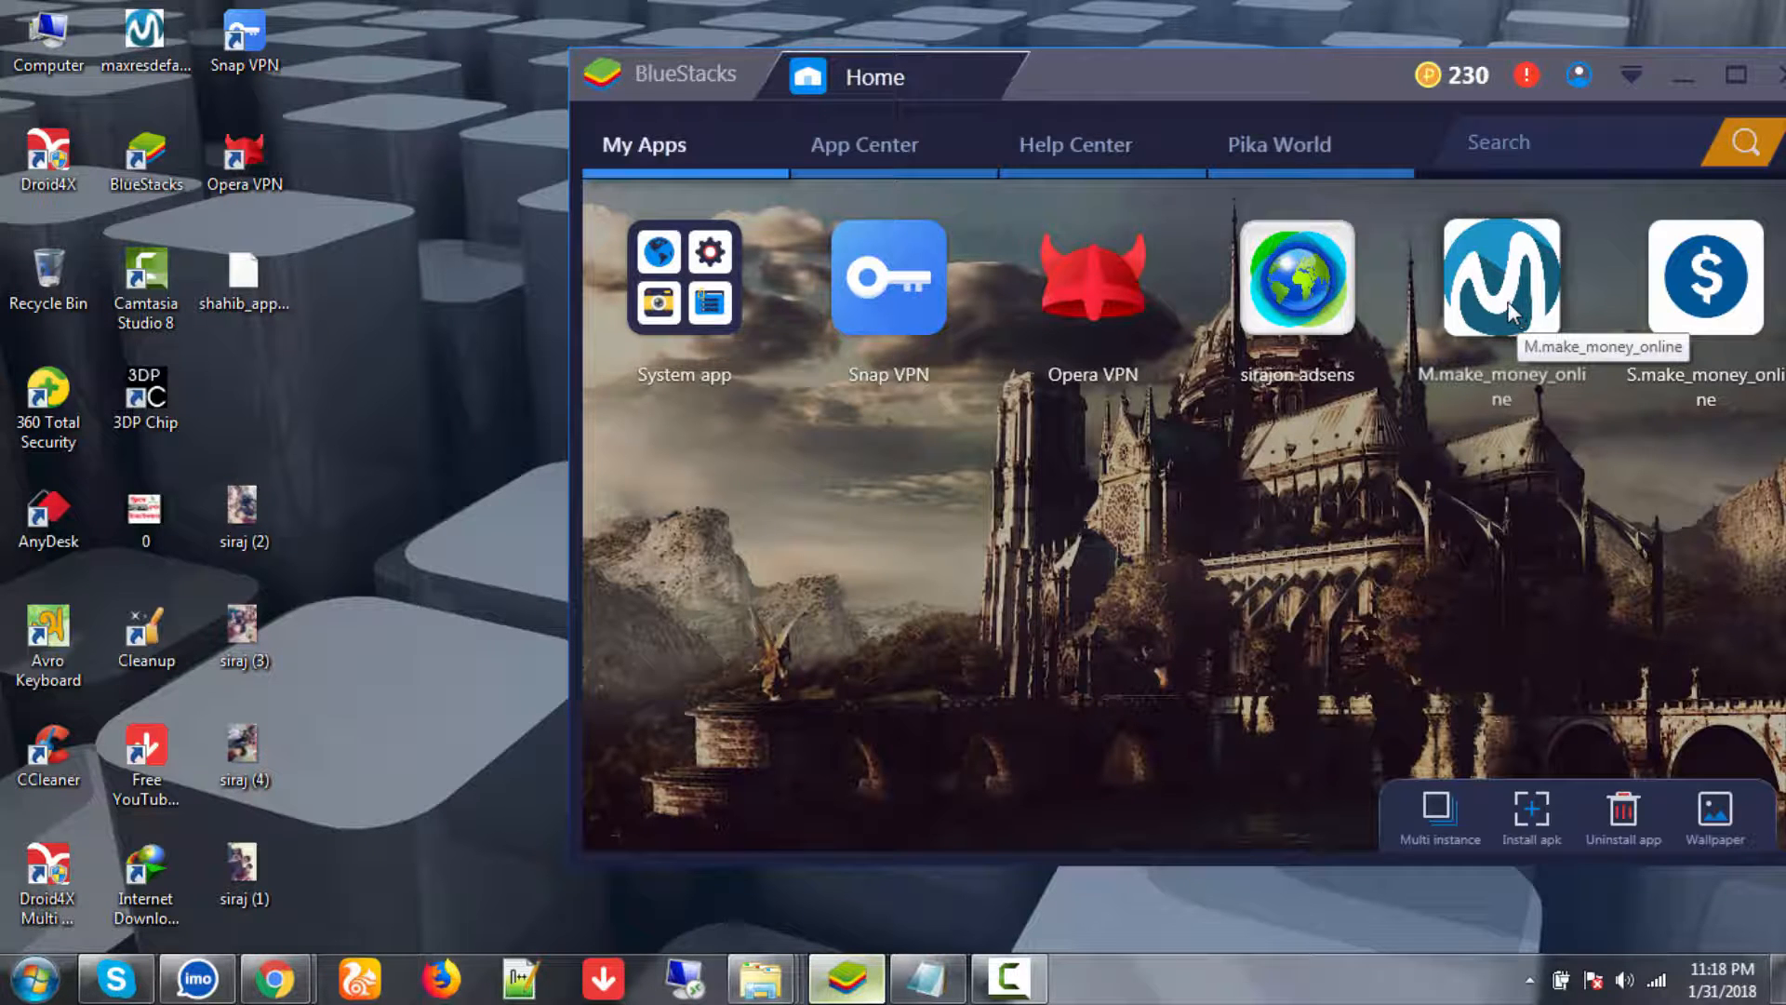
right_click(388, 261)
click(434, 337)
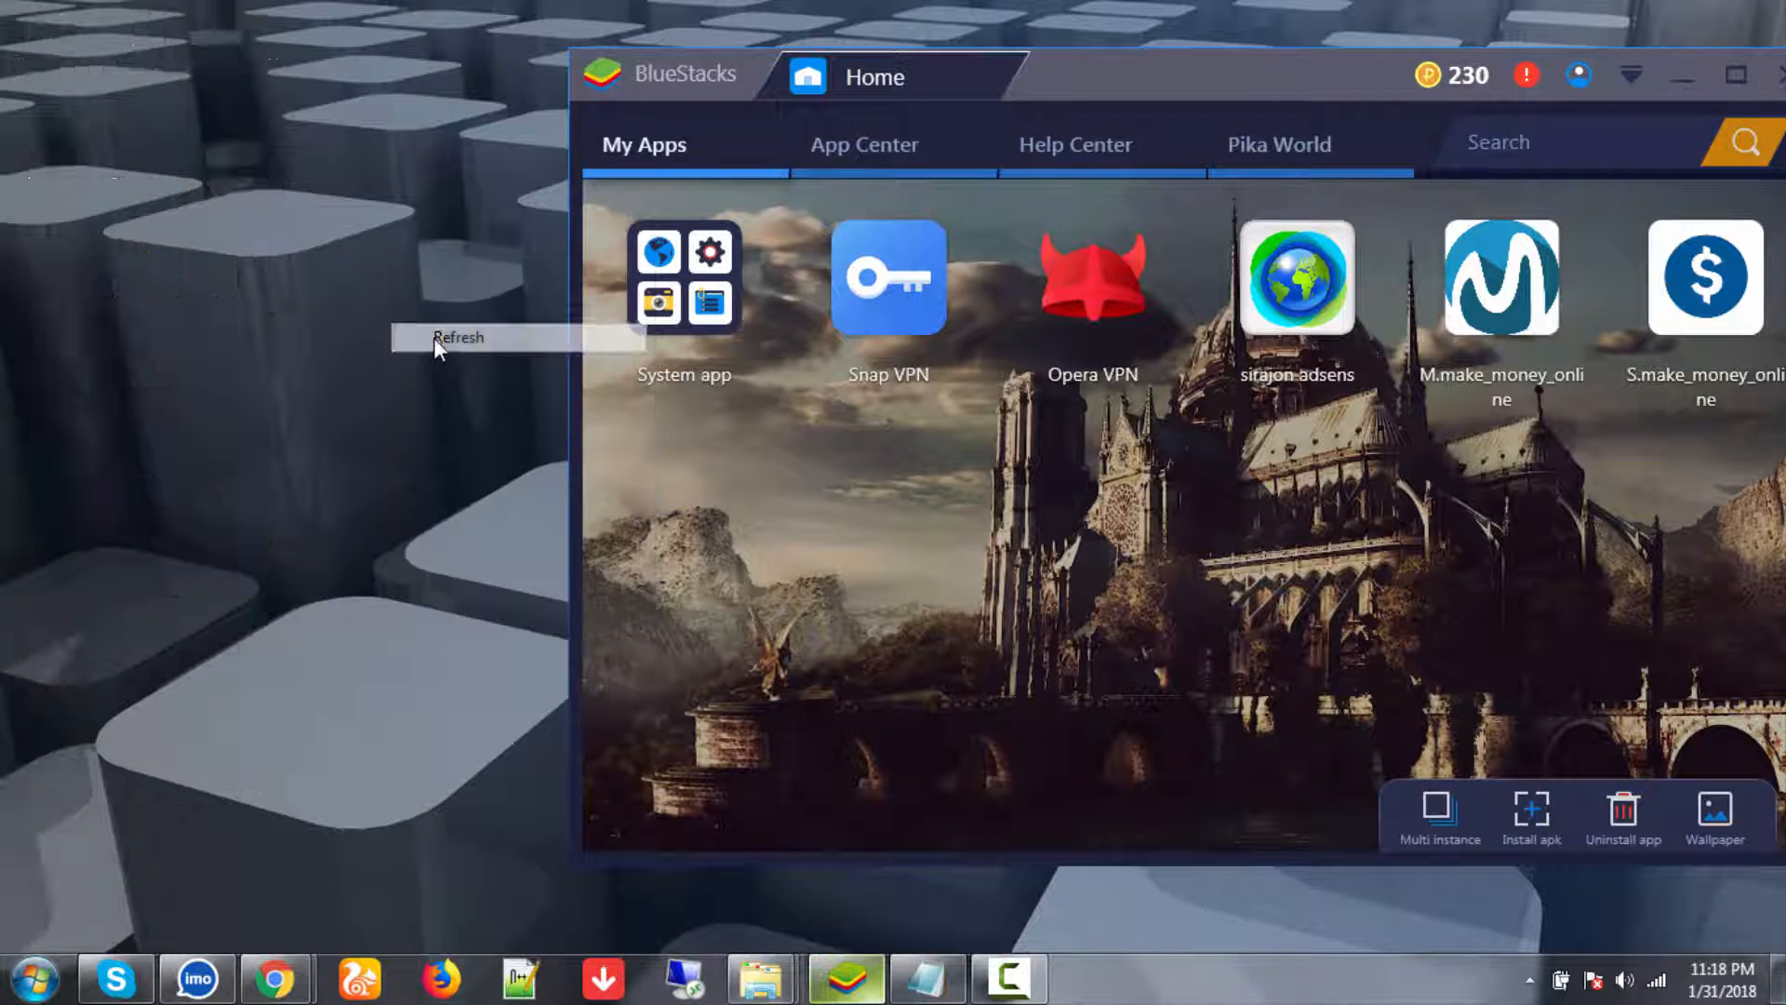
right_click(382, 286)
click(403, 359)
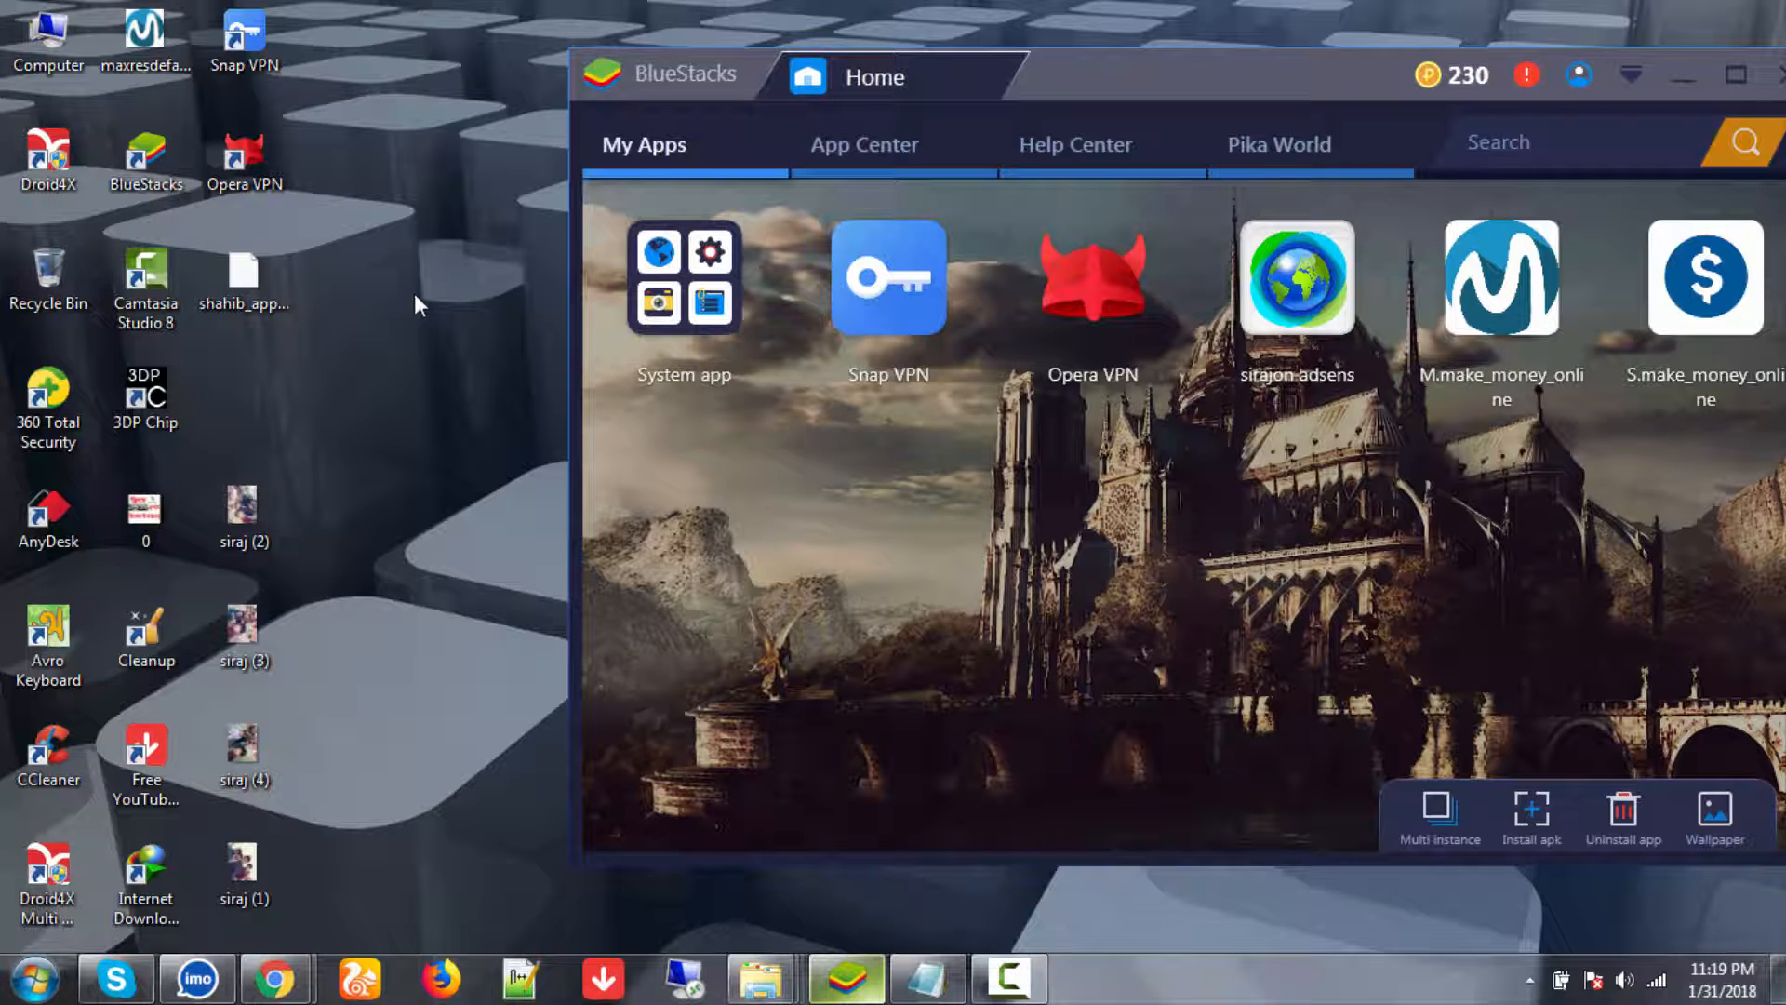
click(897, 232)
right_click(395, 289)
click(432, 366)
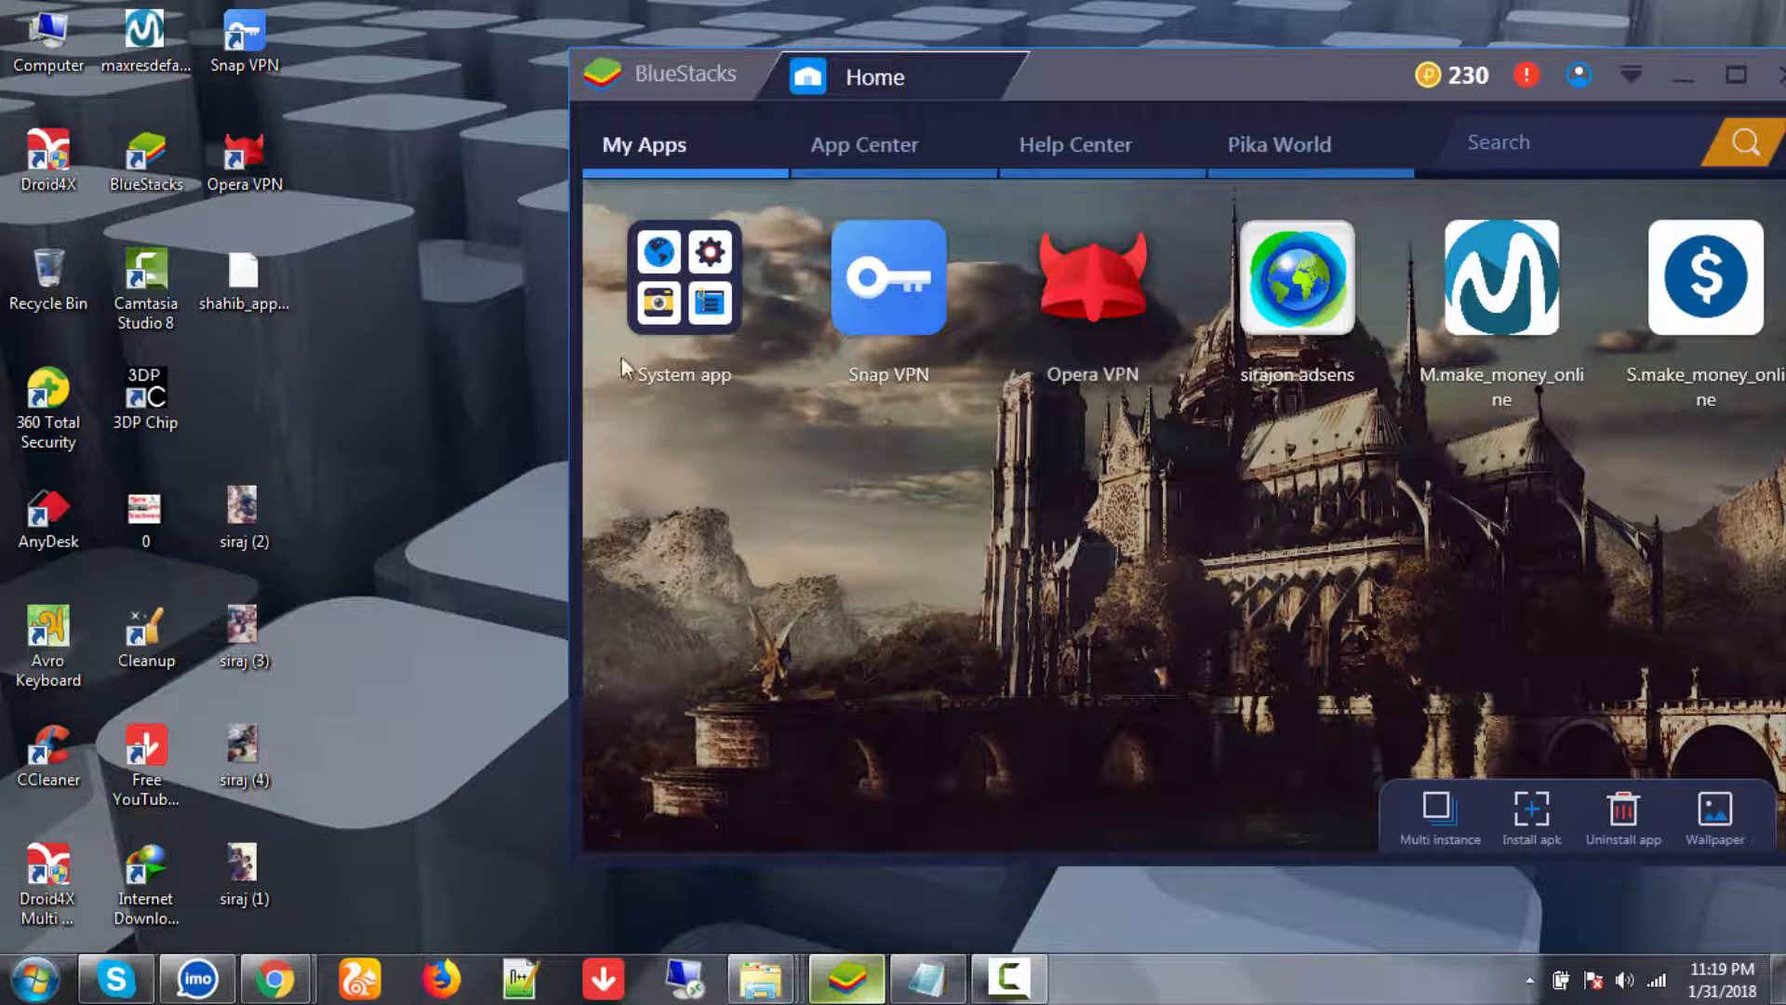
right_click(449, 315)
click(482, 389)
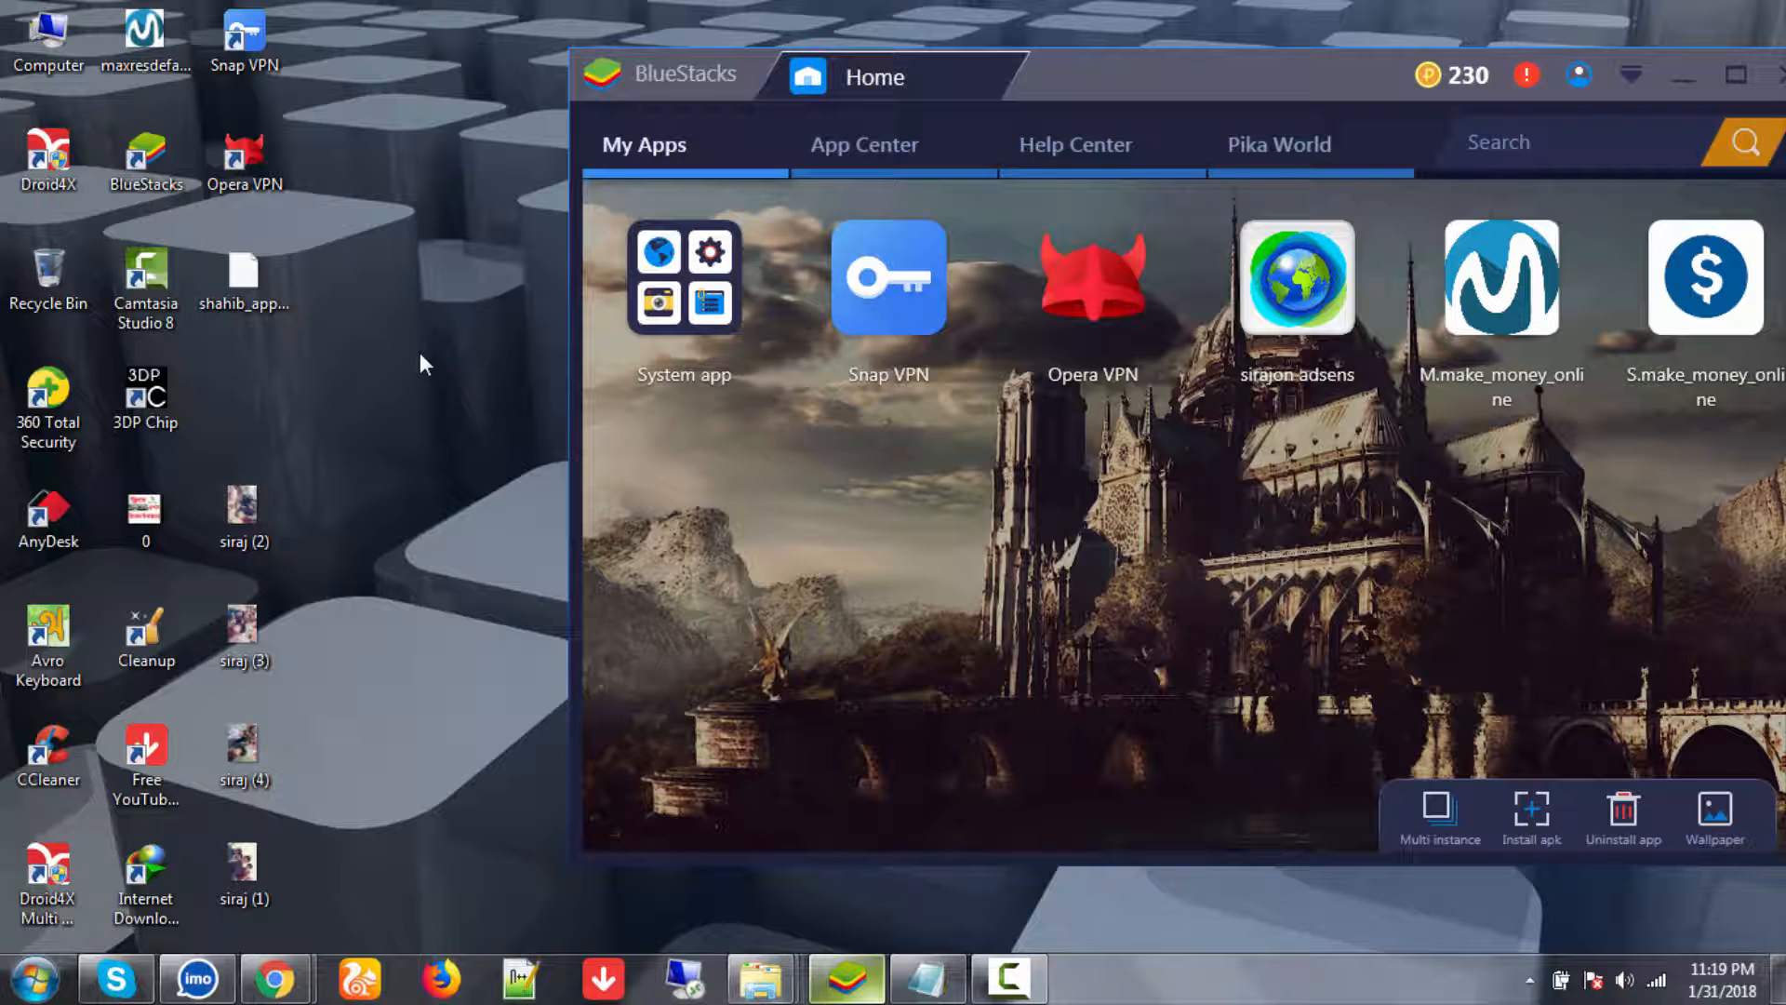
right_click(400, 321)
click(438, 394)
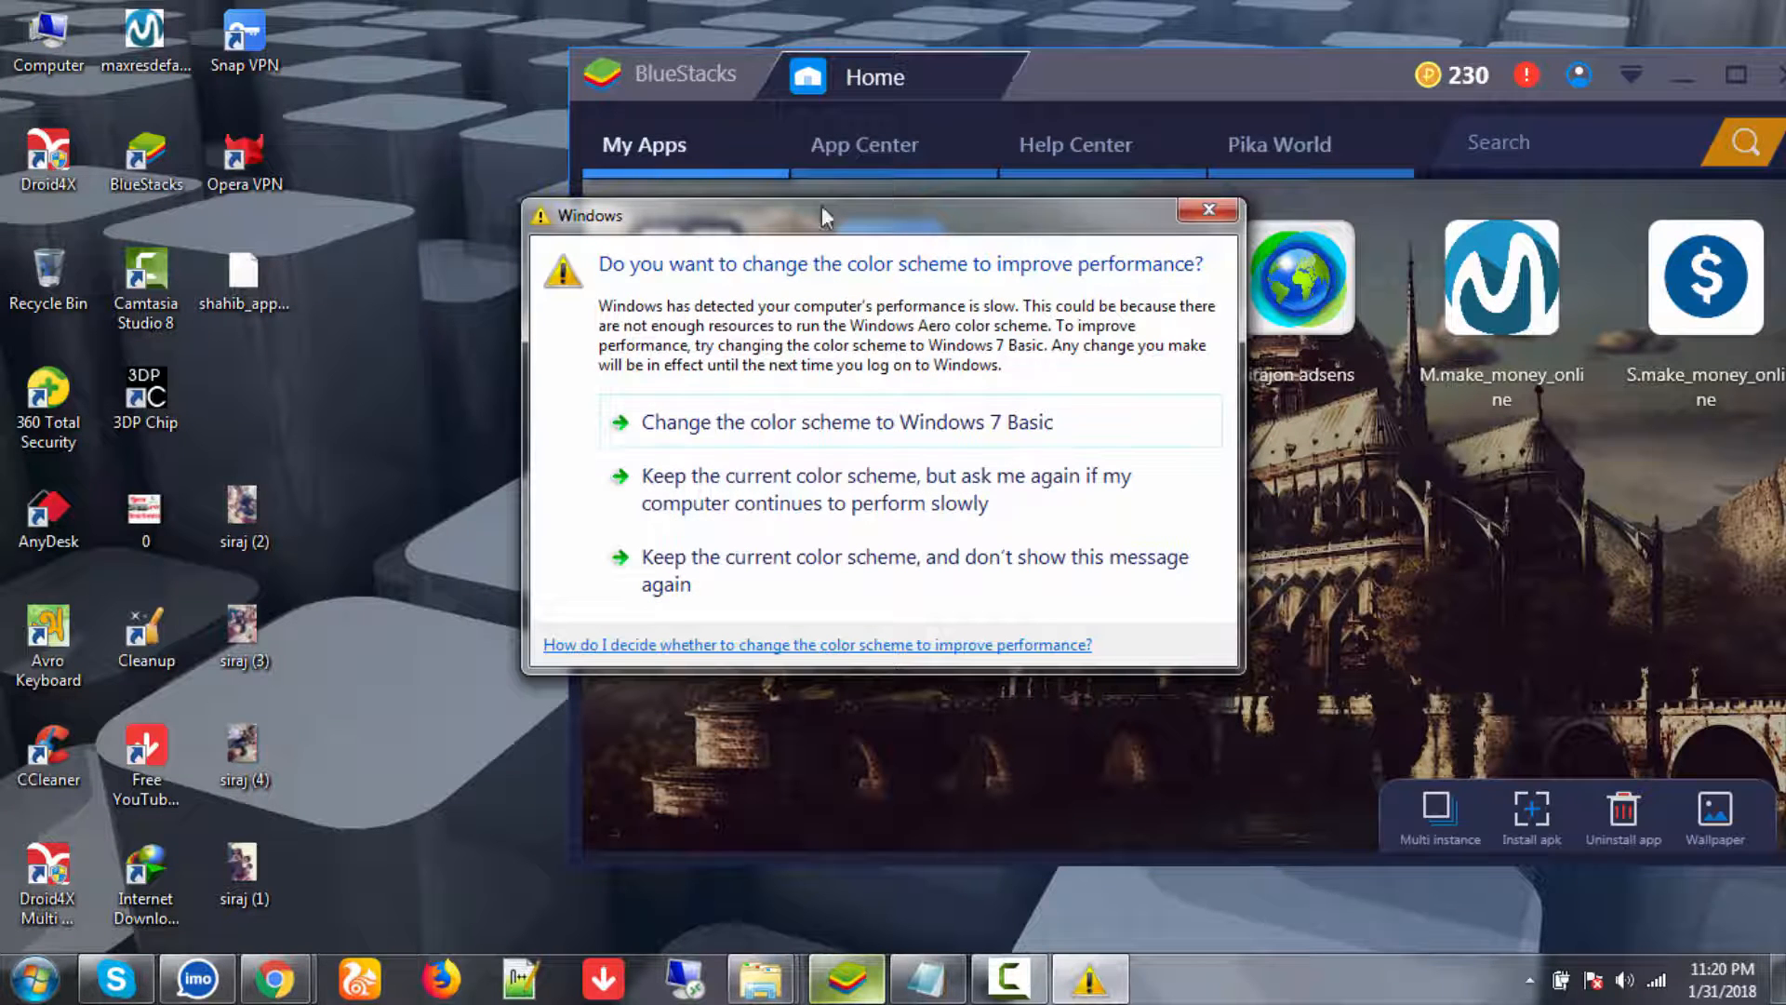
- Close the colour-scheme prompt and refresh the desktop four times
click(1207, 206)
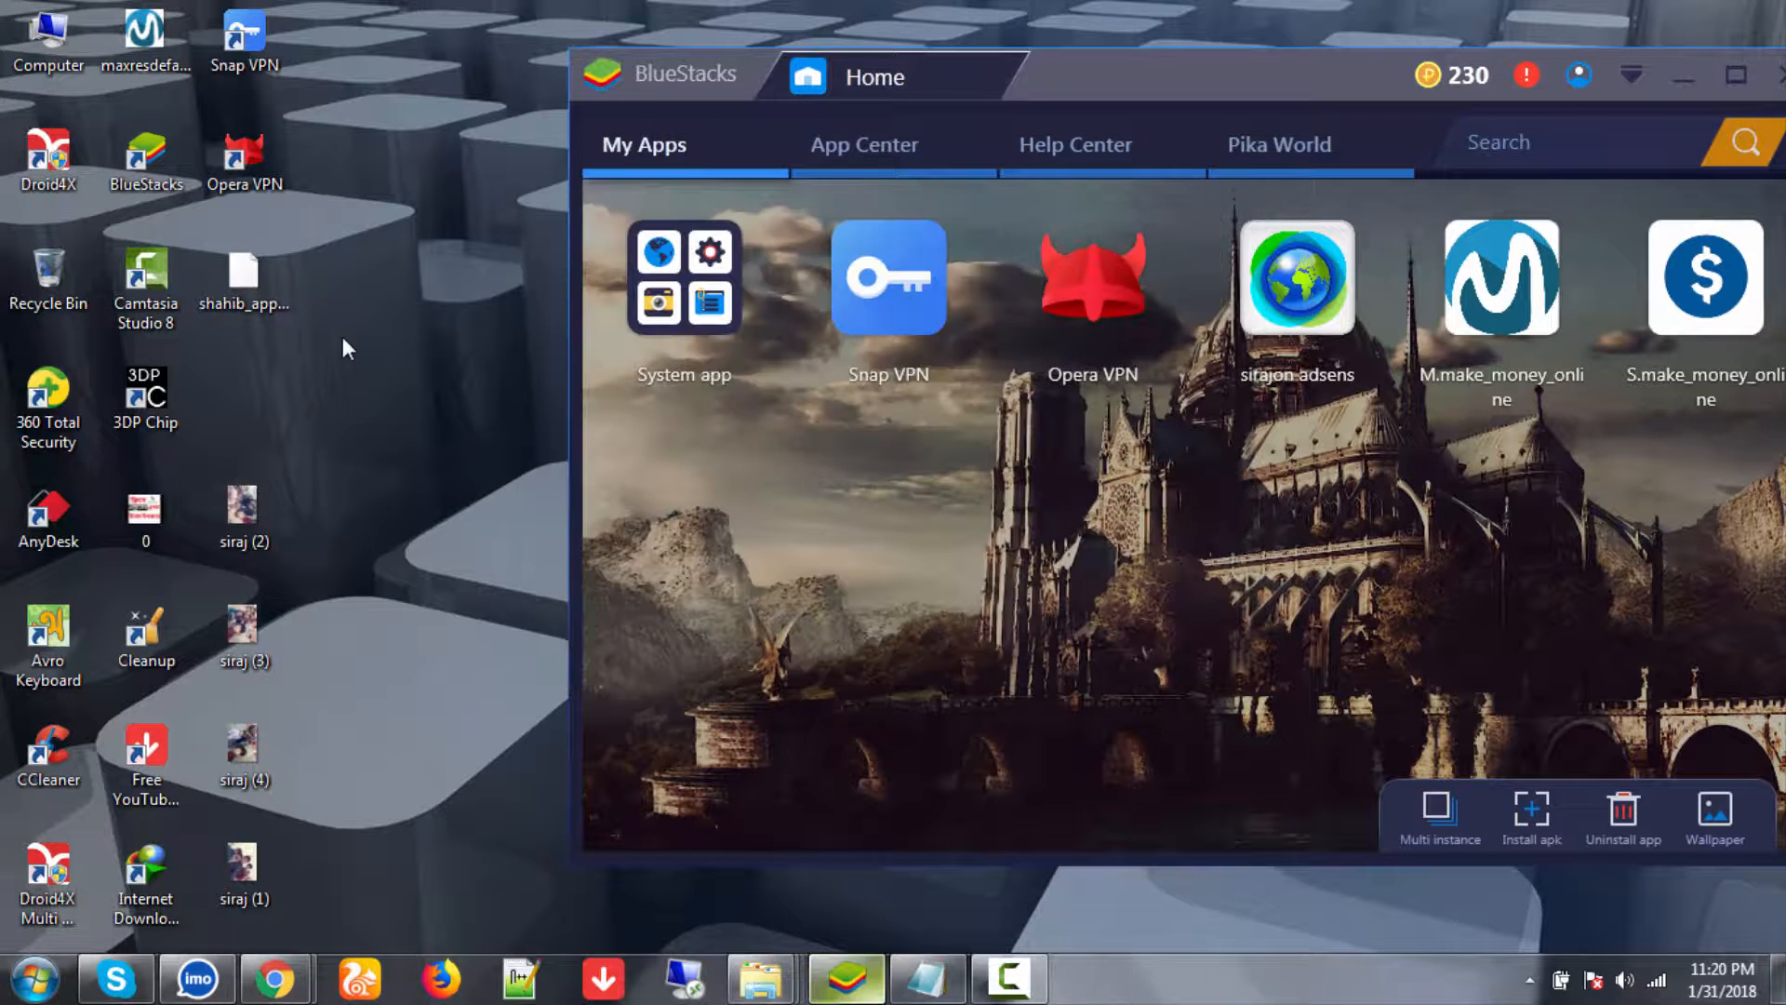
right_click(342, 336)
click(388, 421)
right_click(393, 383)
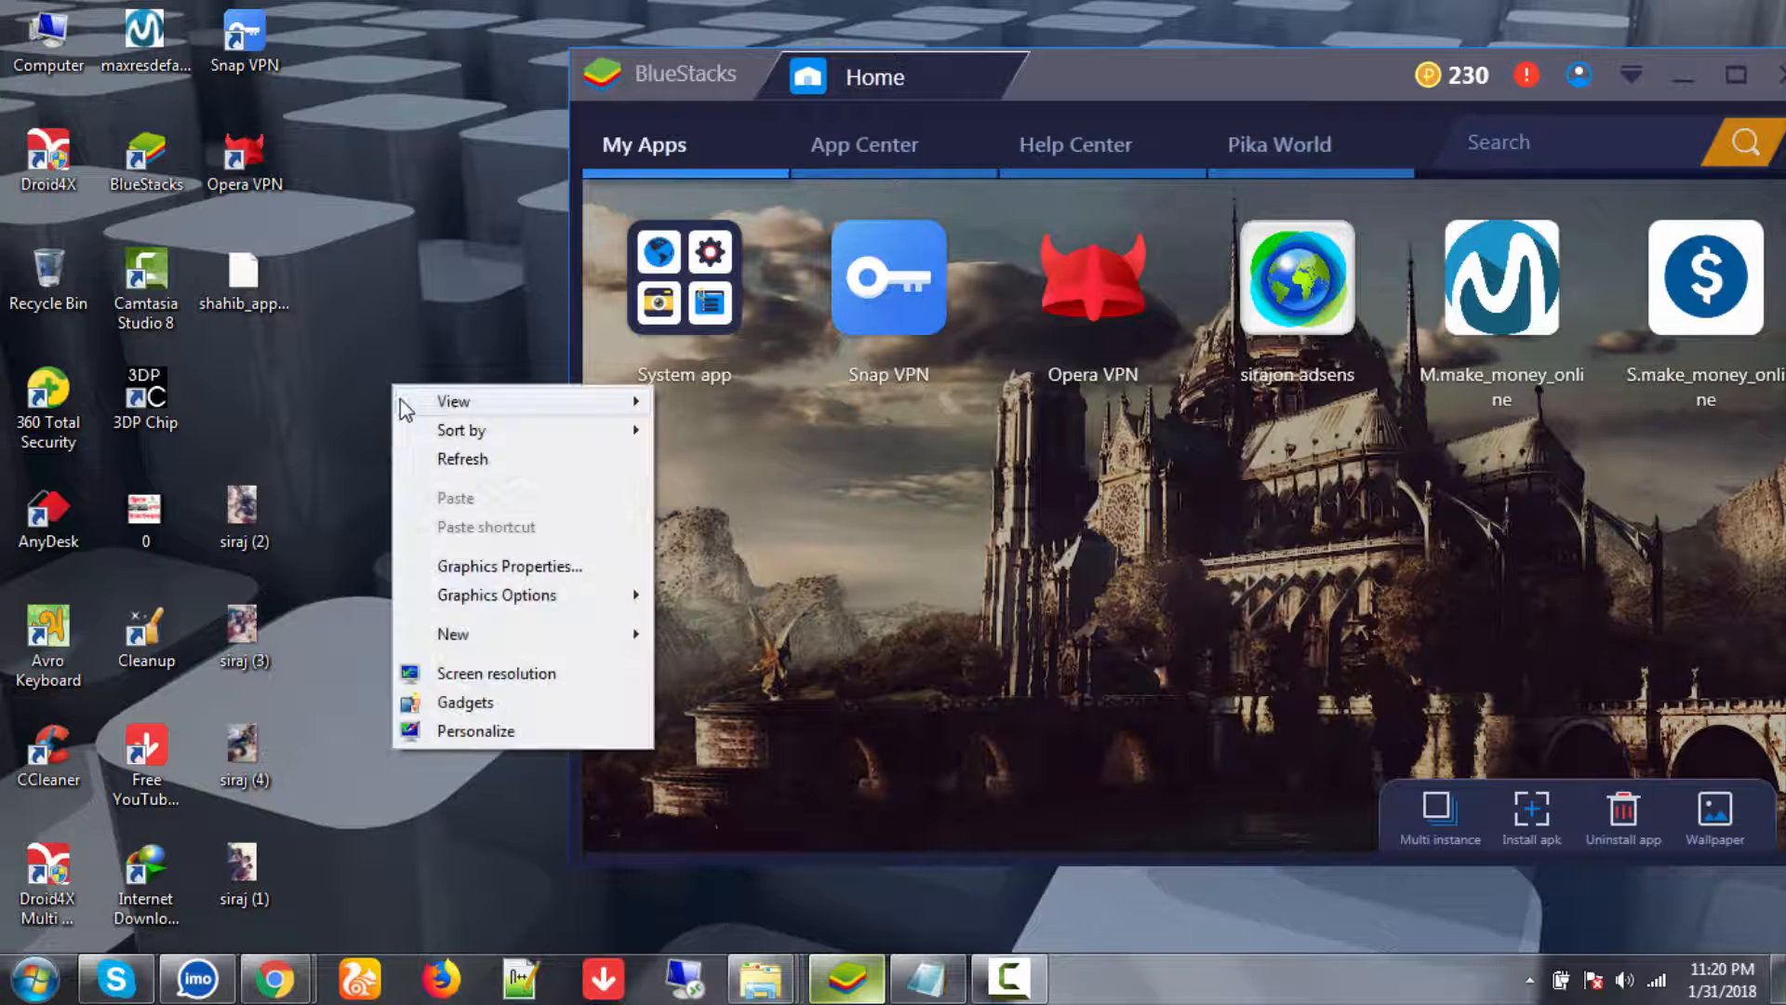
click(422, 462)
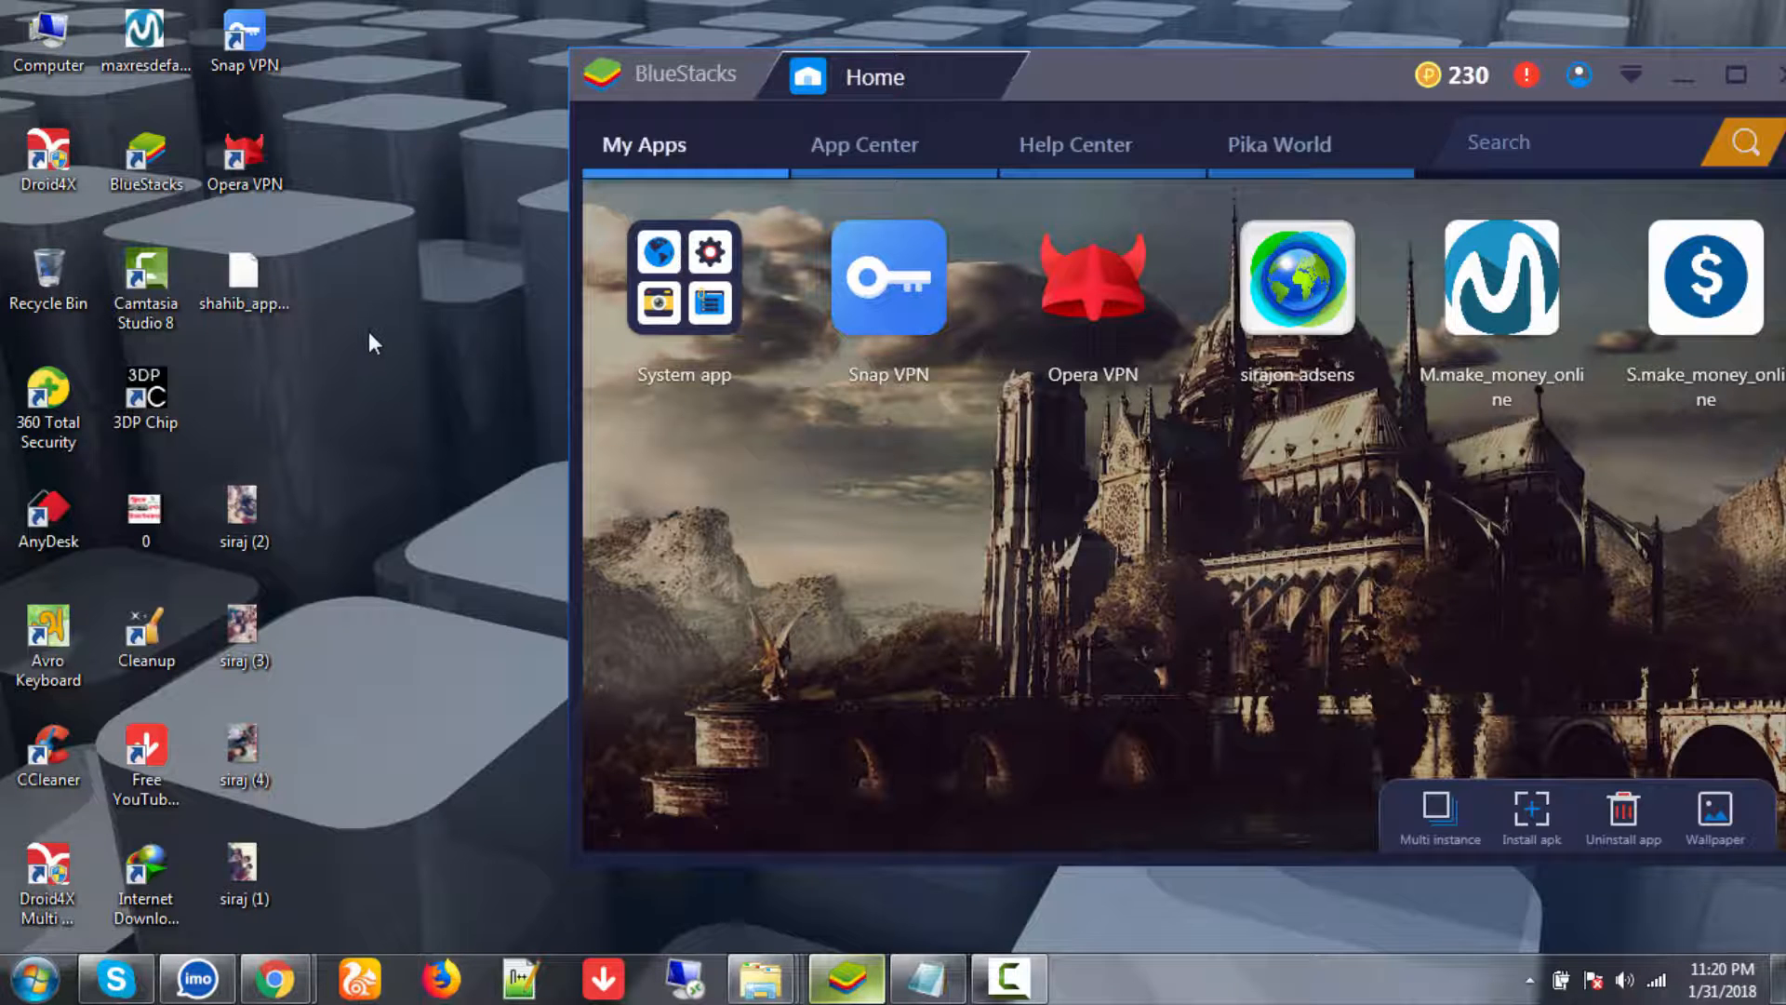
right_click(368, 331)
click(404, 389)
right_click(399, 282)
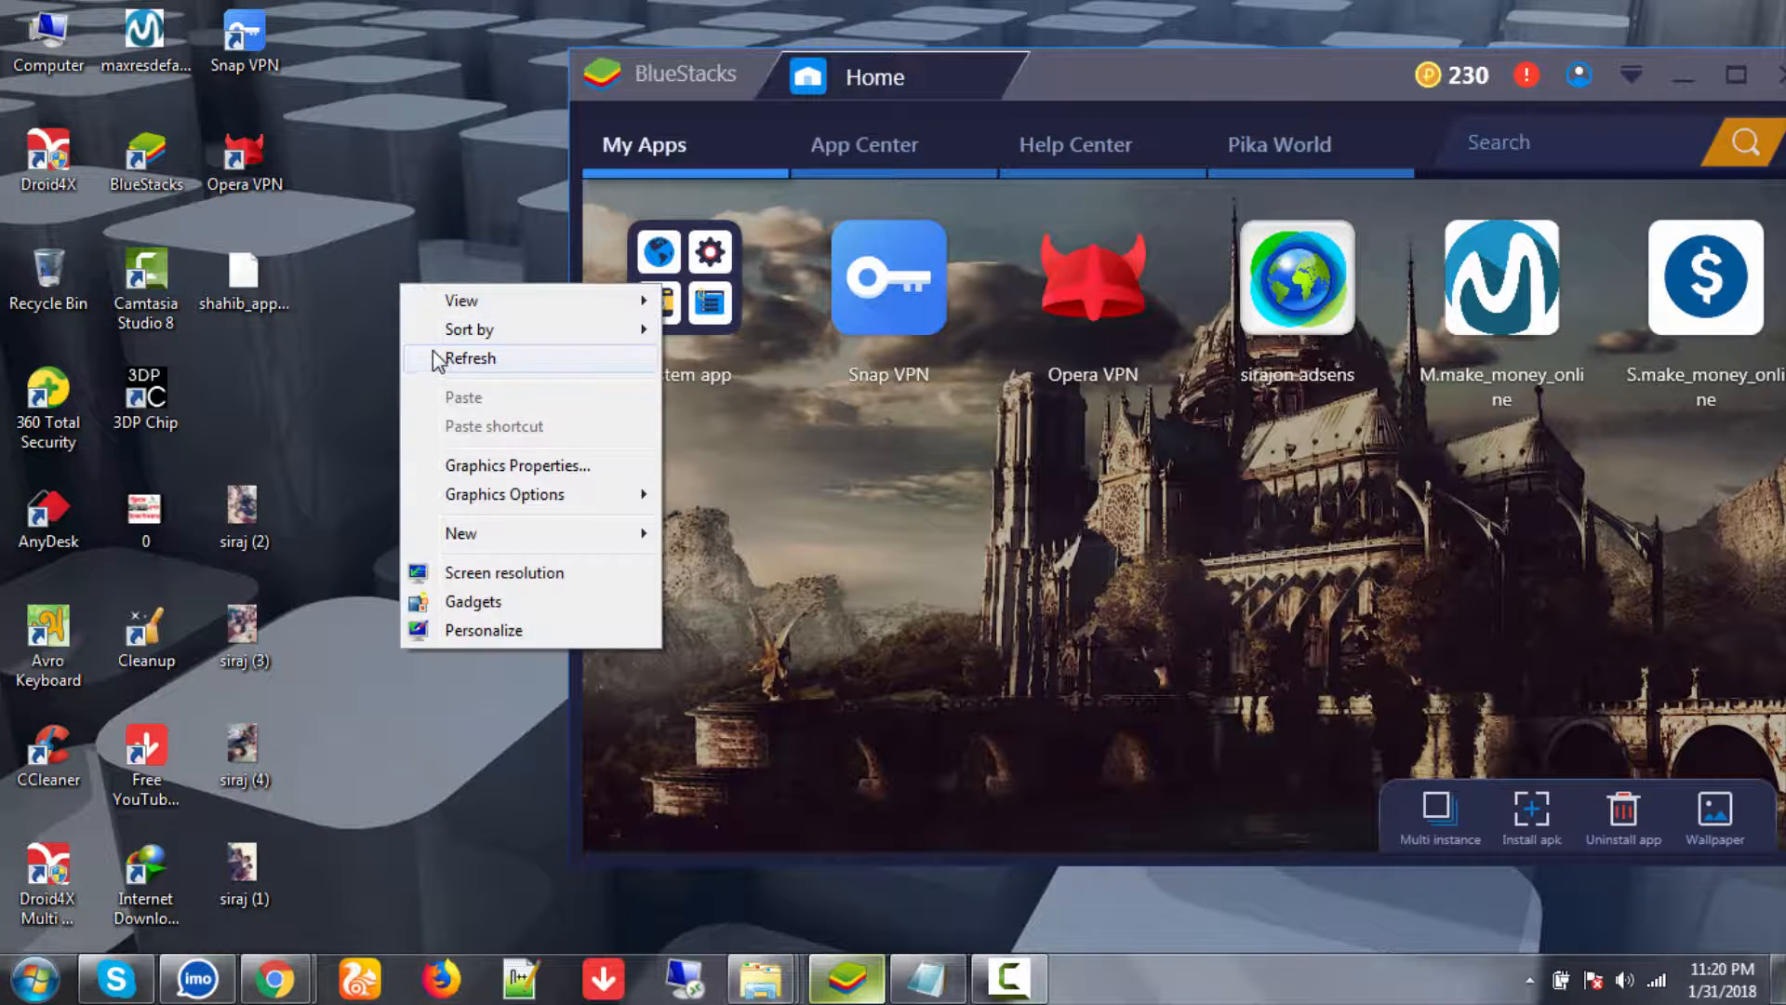
click(433, 352)
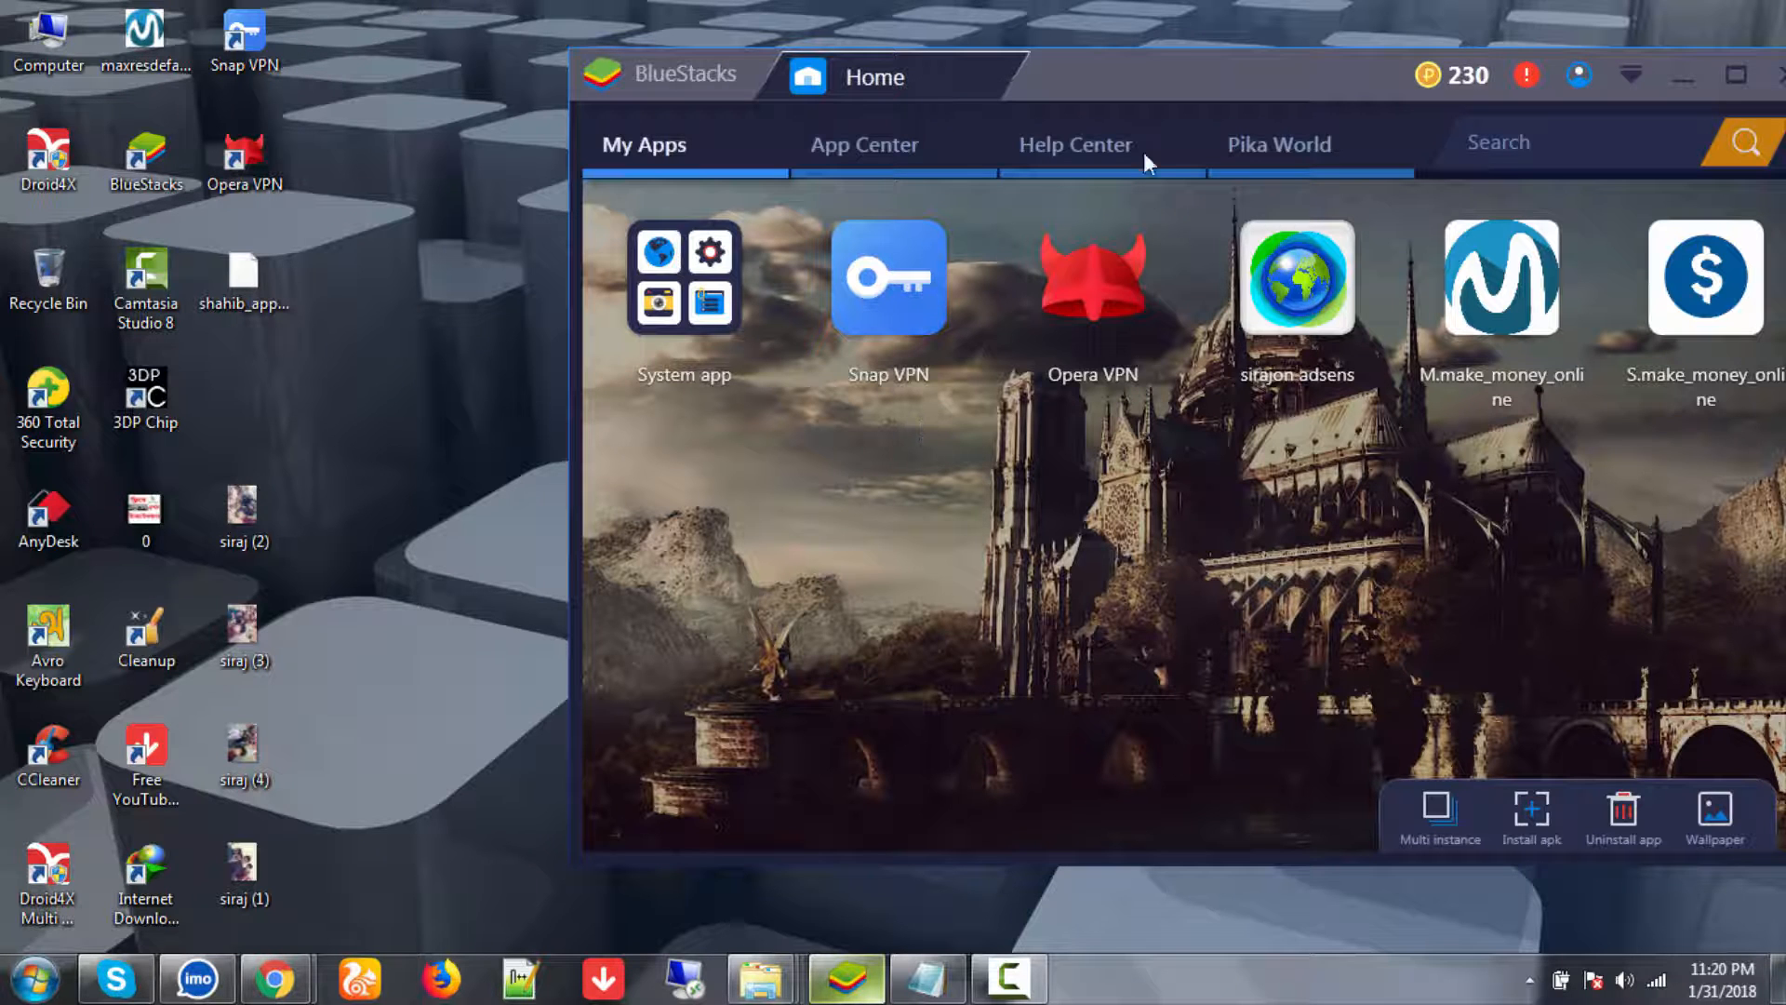
- Launch Opera VPN in BlueStacks and connect it to the Netherlands region
click(1092, 283)
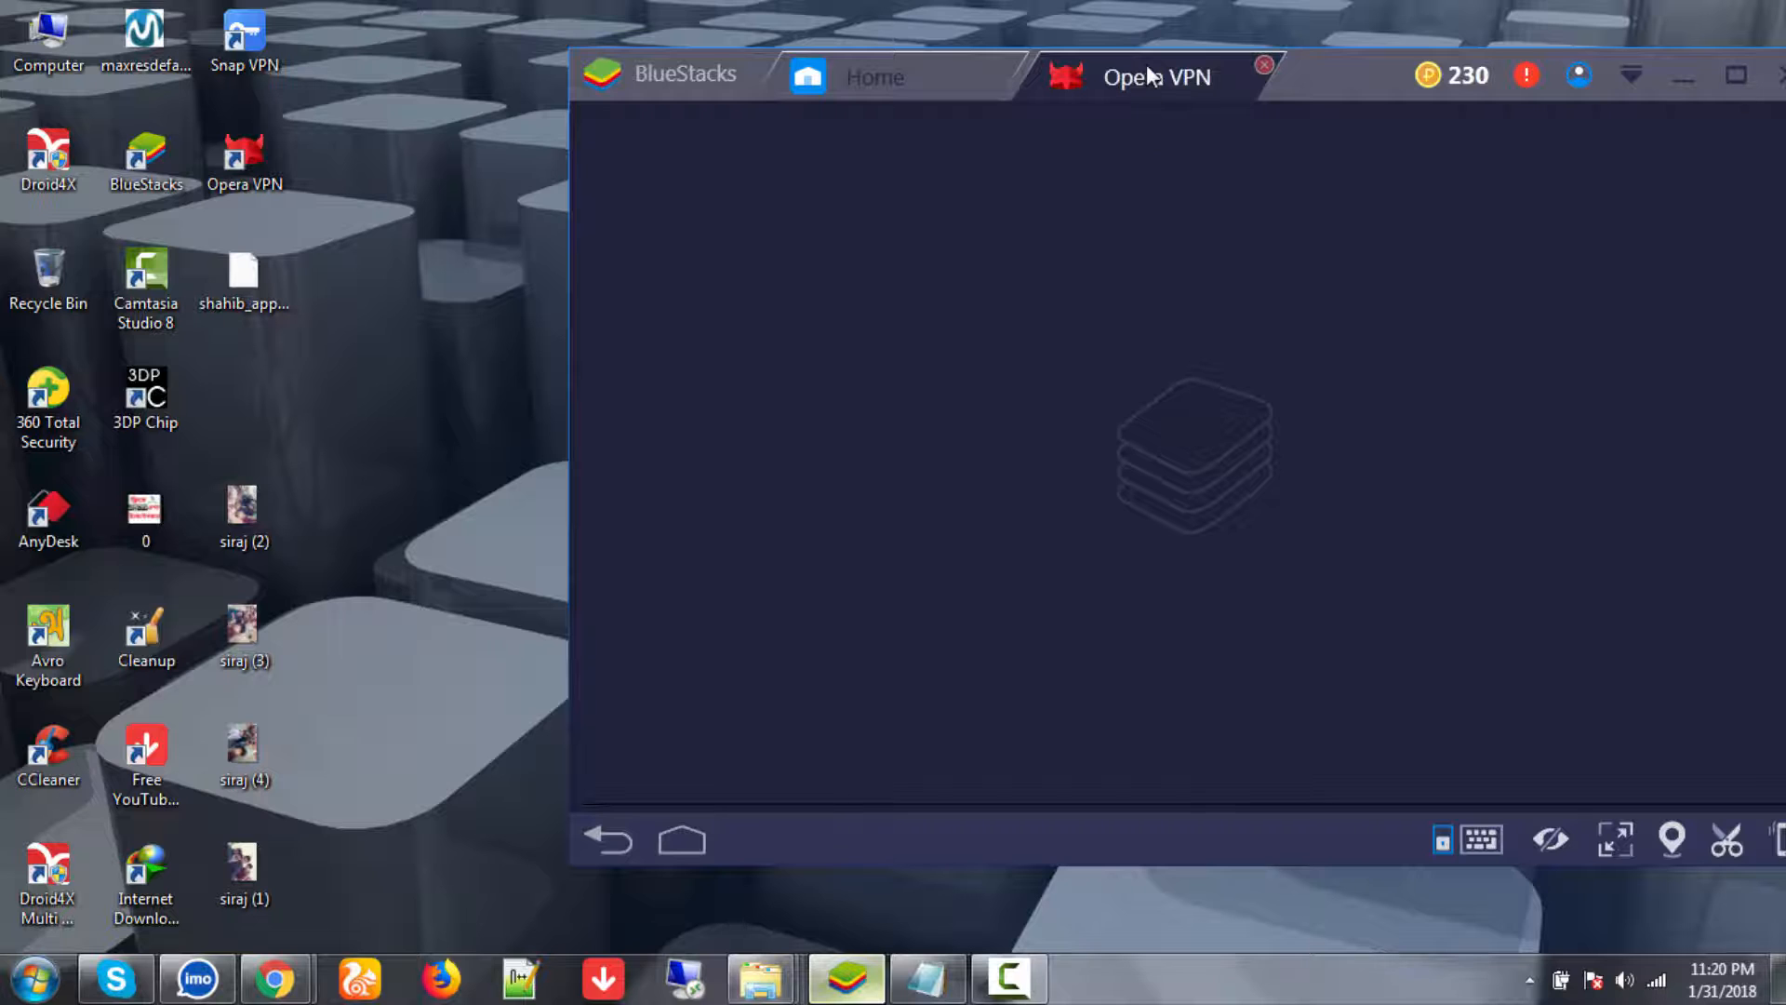
right_click(350, 259)
click(393, 340)
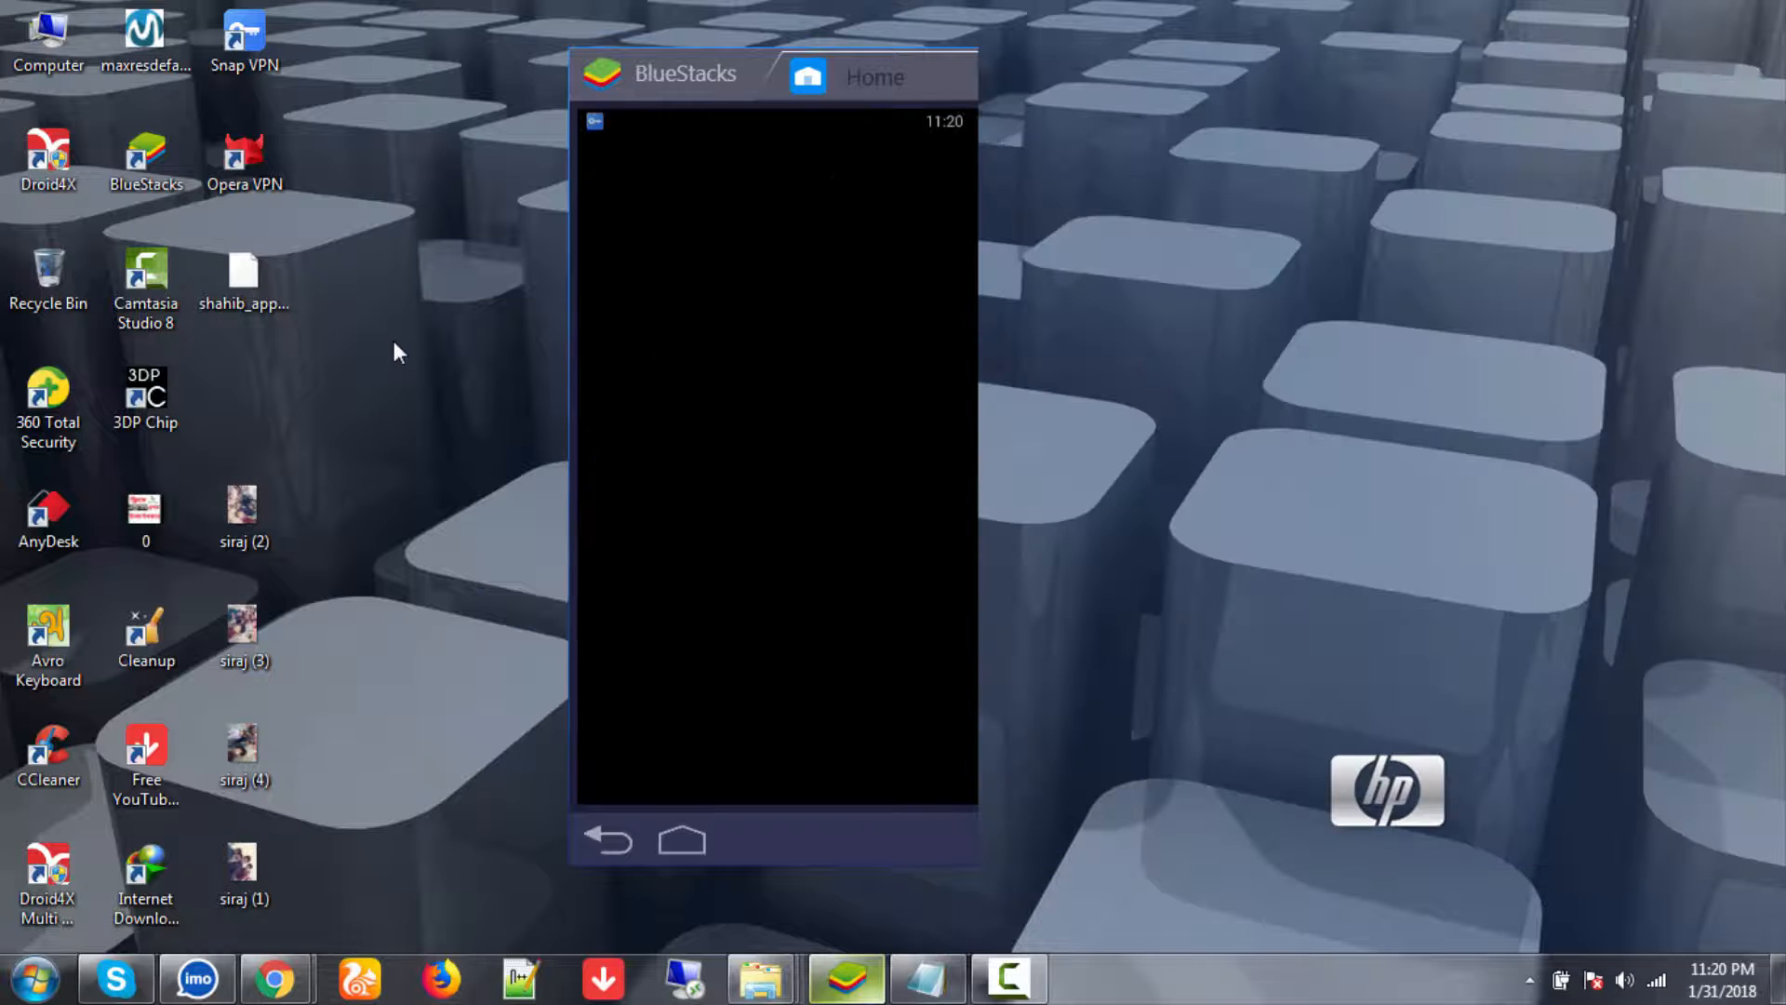
right_click(370, 299)
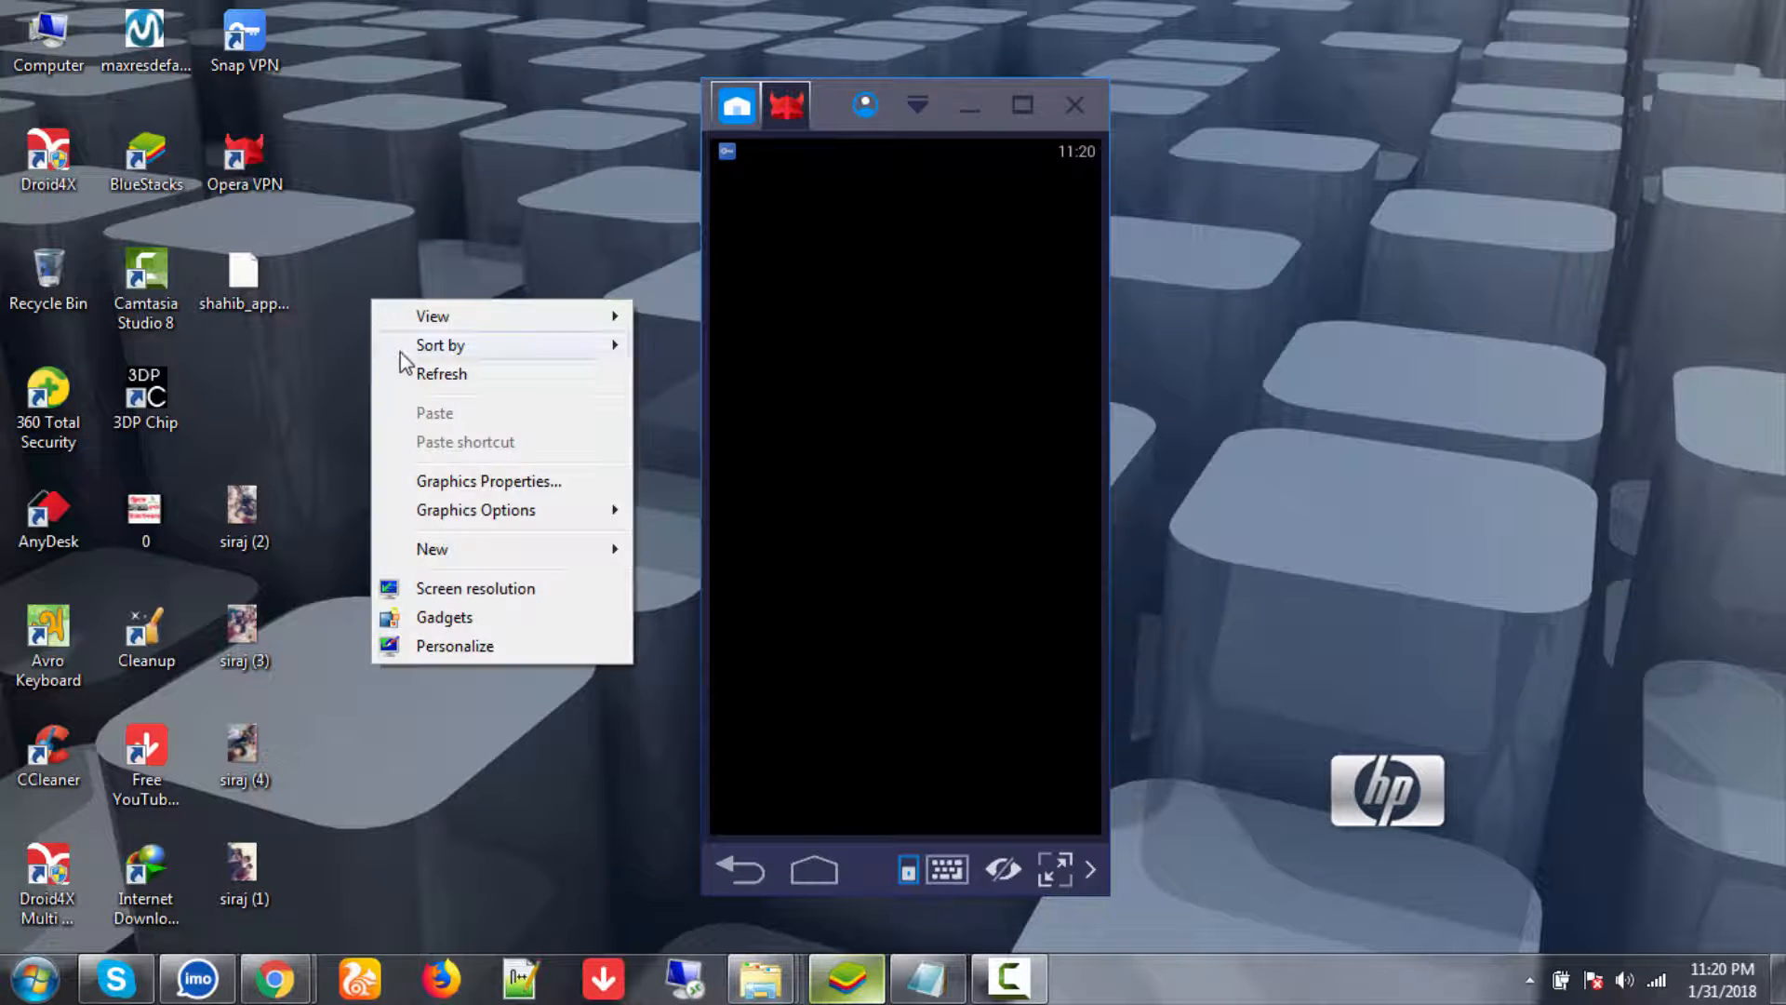
click(412, 374)
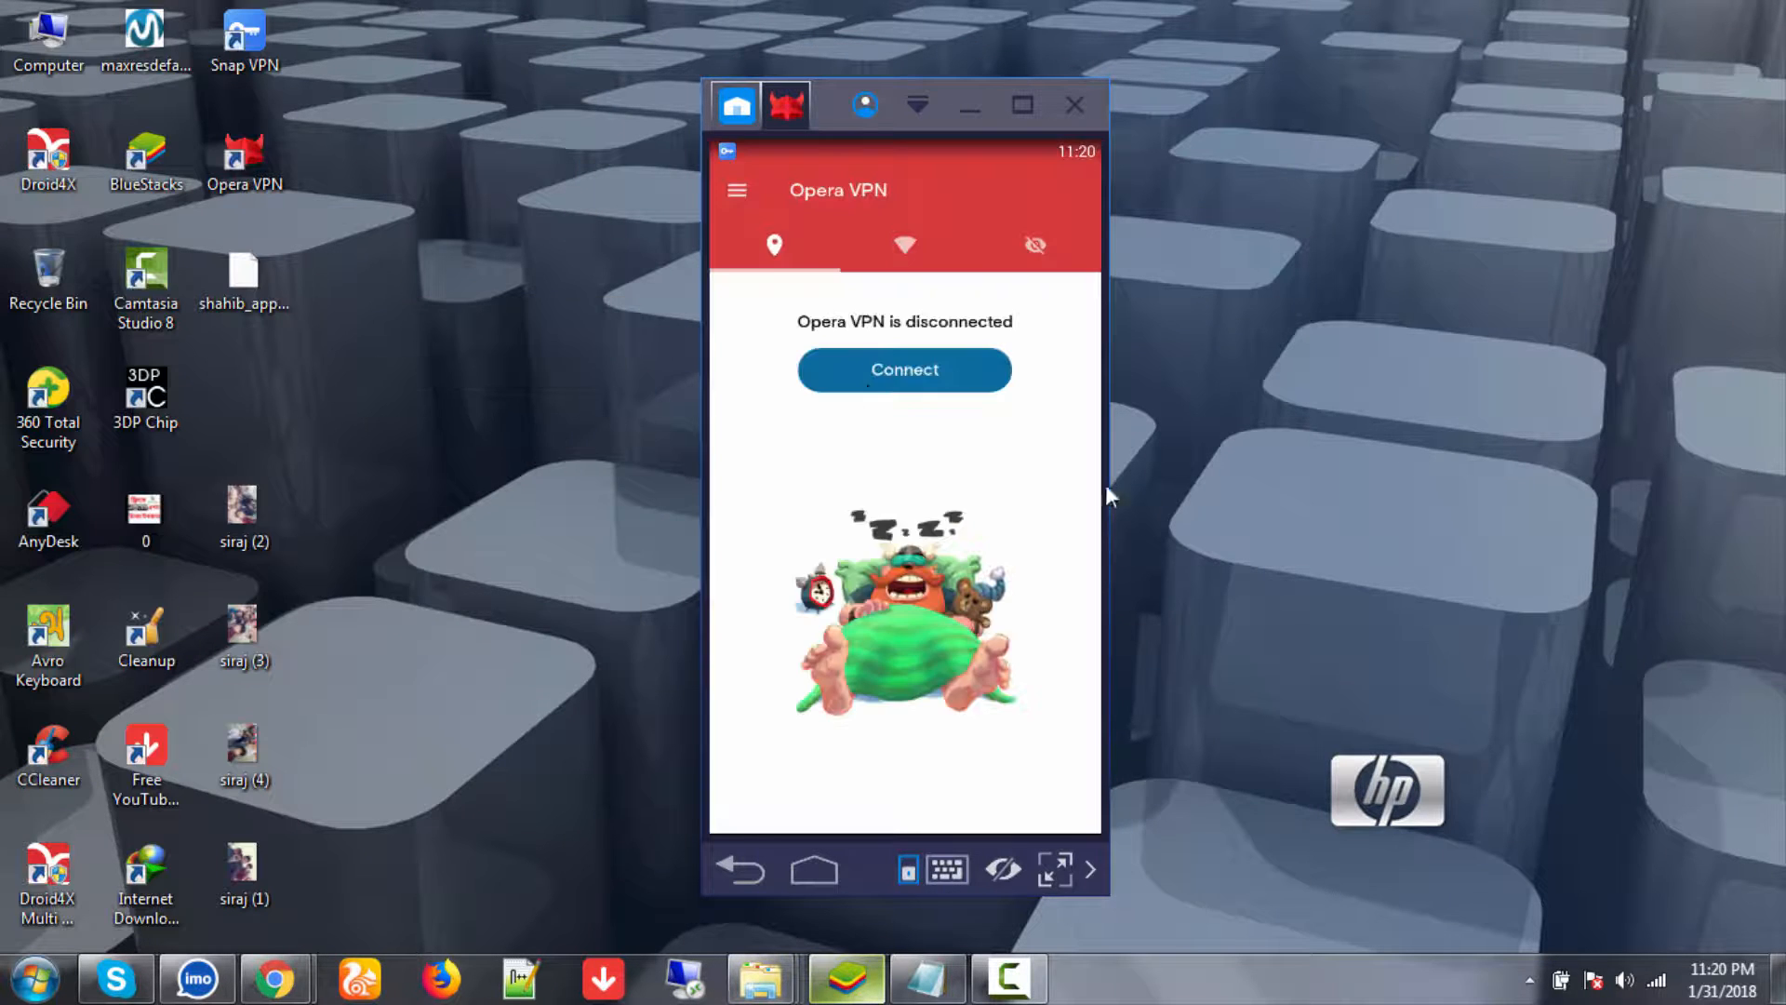
click(1037, 977)
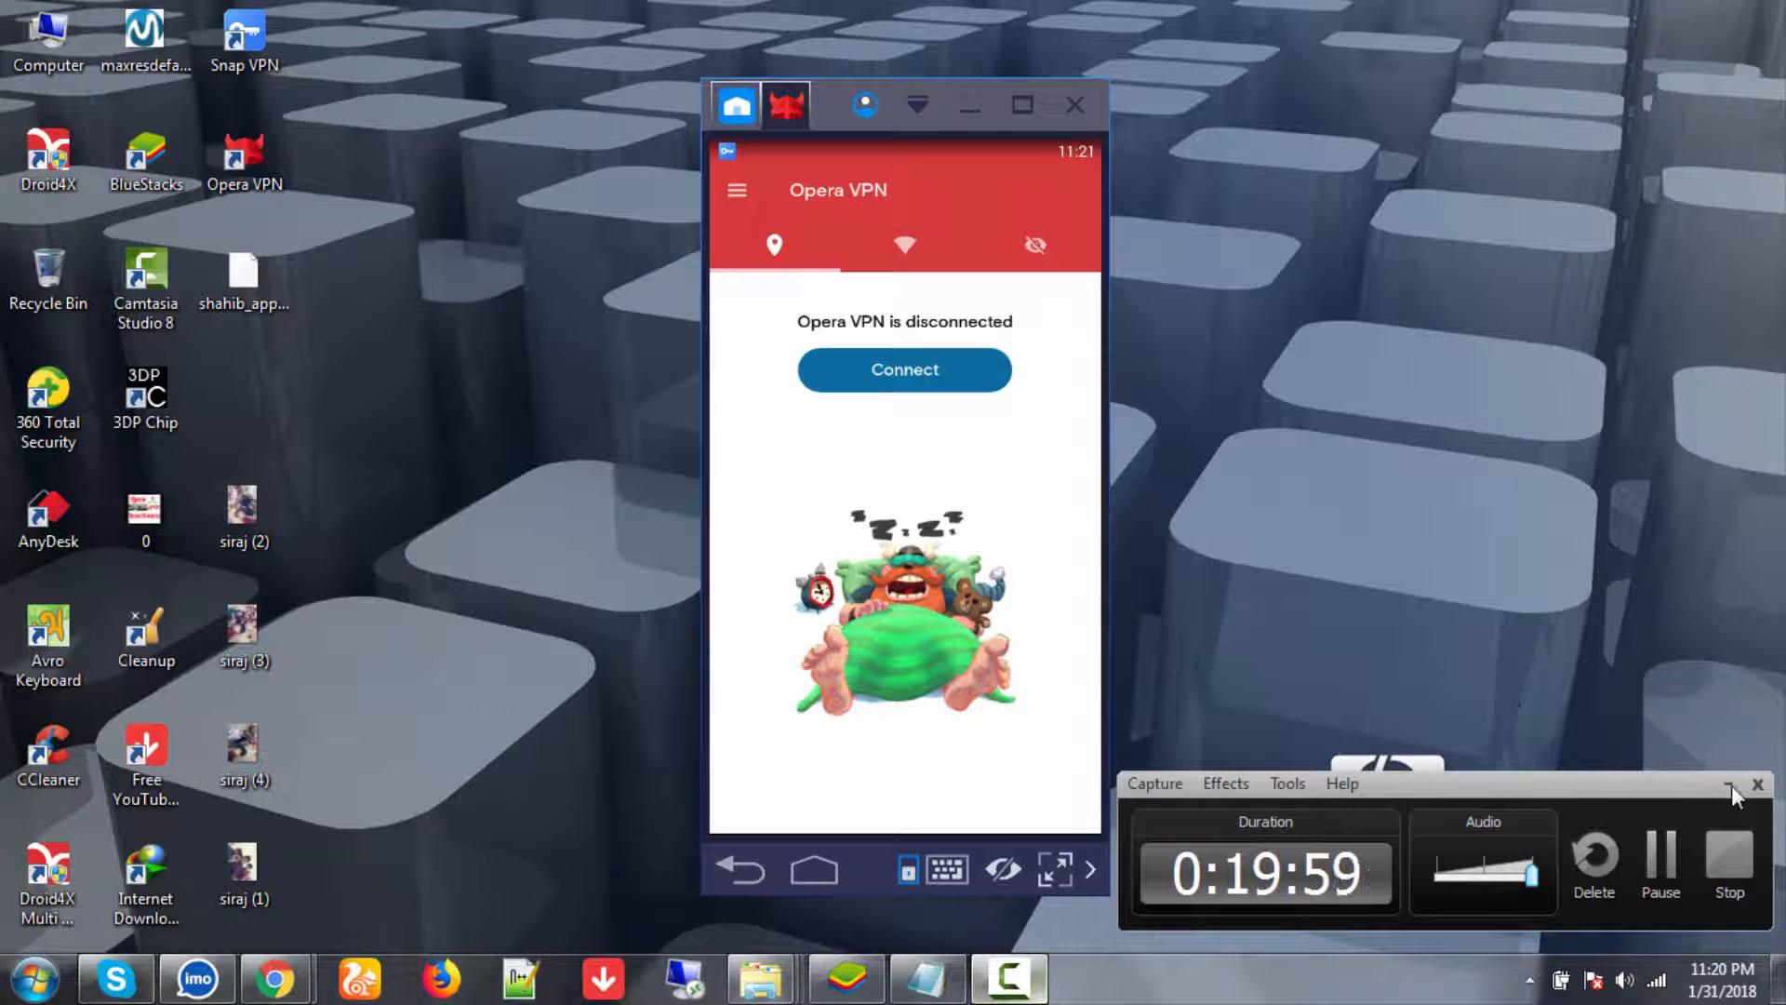
click(1732, 784)
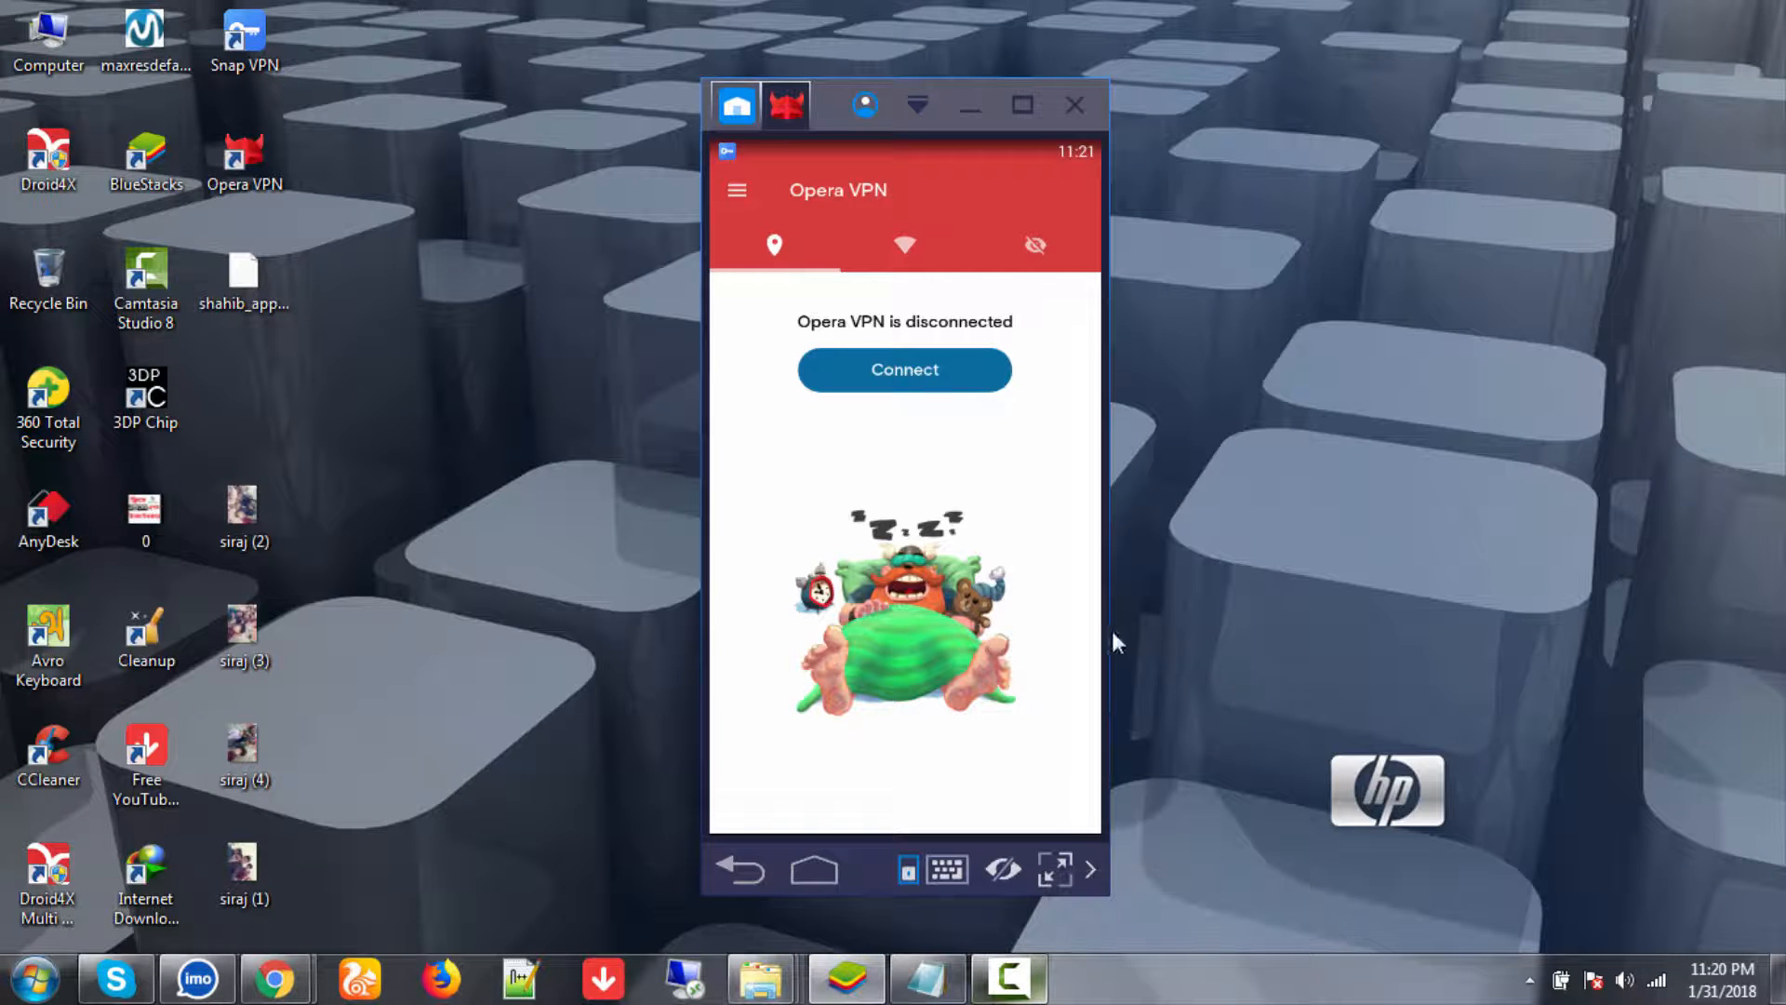
click(889, 377)
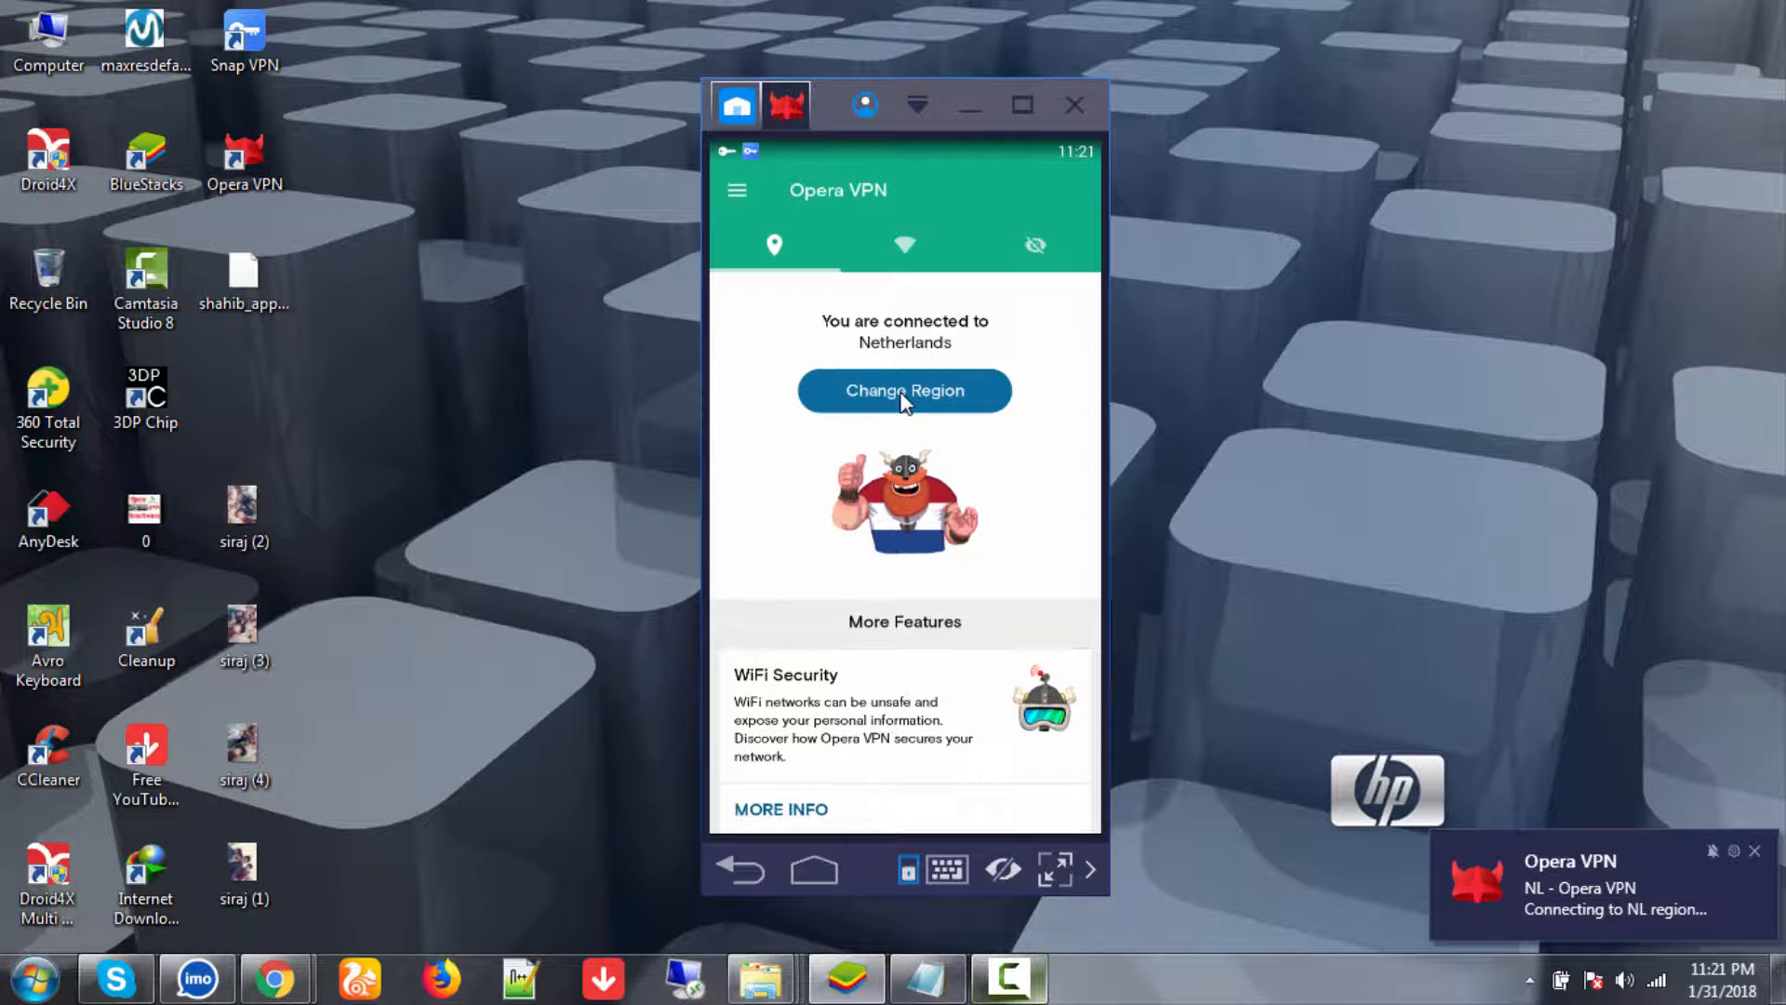
- From the BlueStacks Home app list, launch the M.make_money_online app under My Apps
click(733, 106)
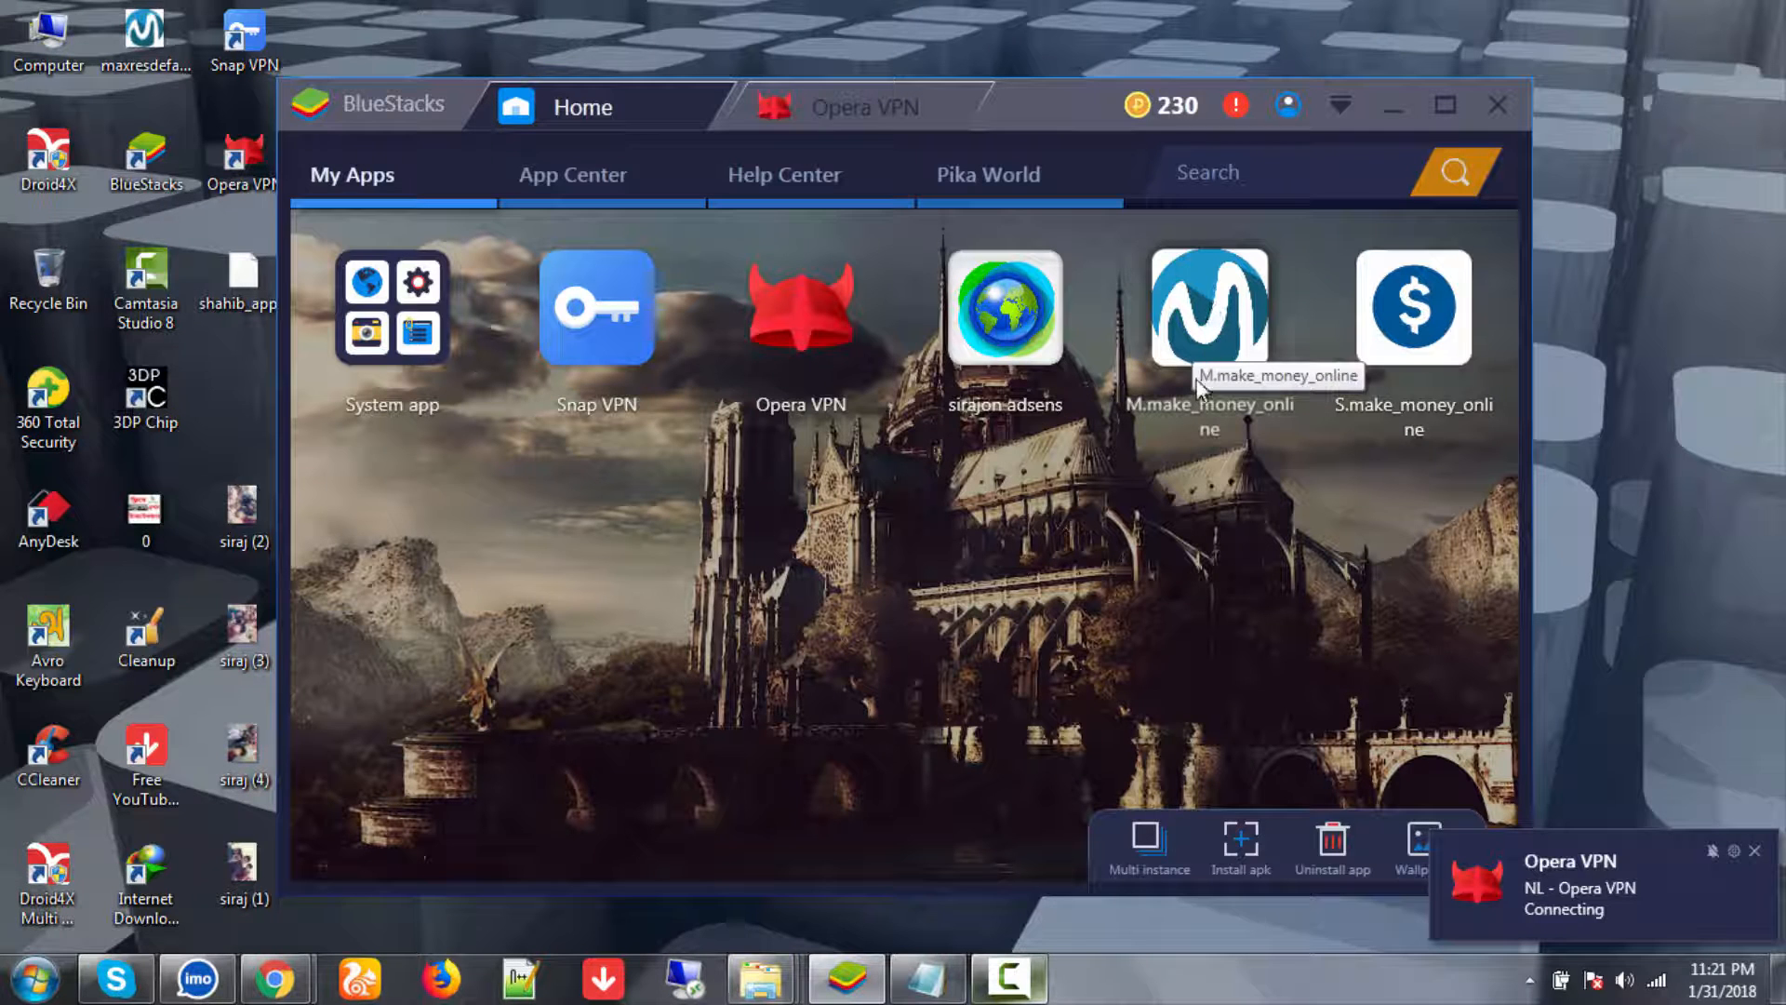
click(1212, 322)
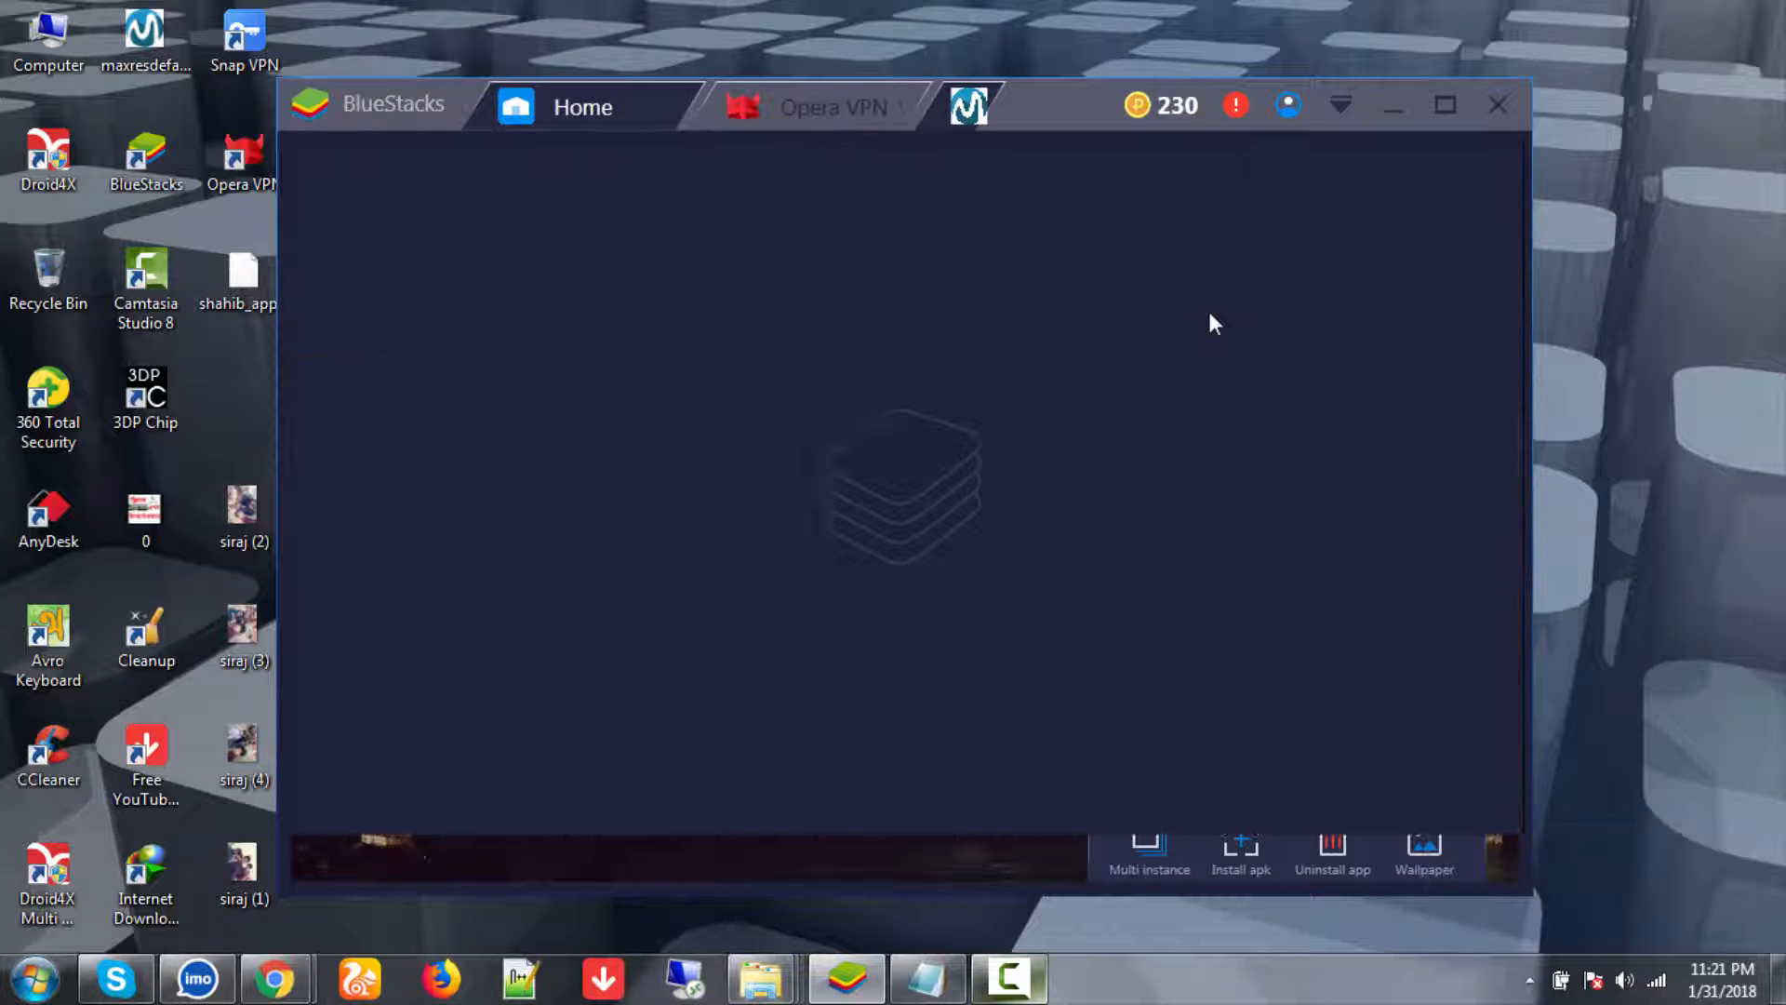
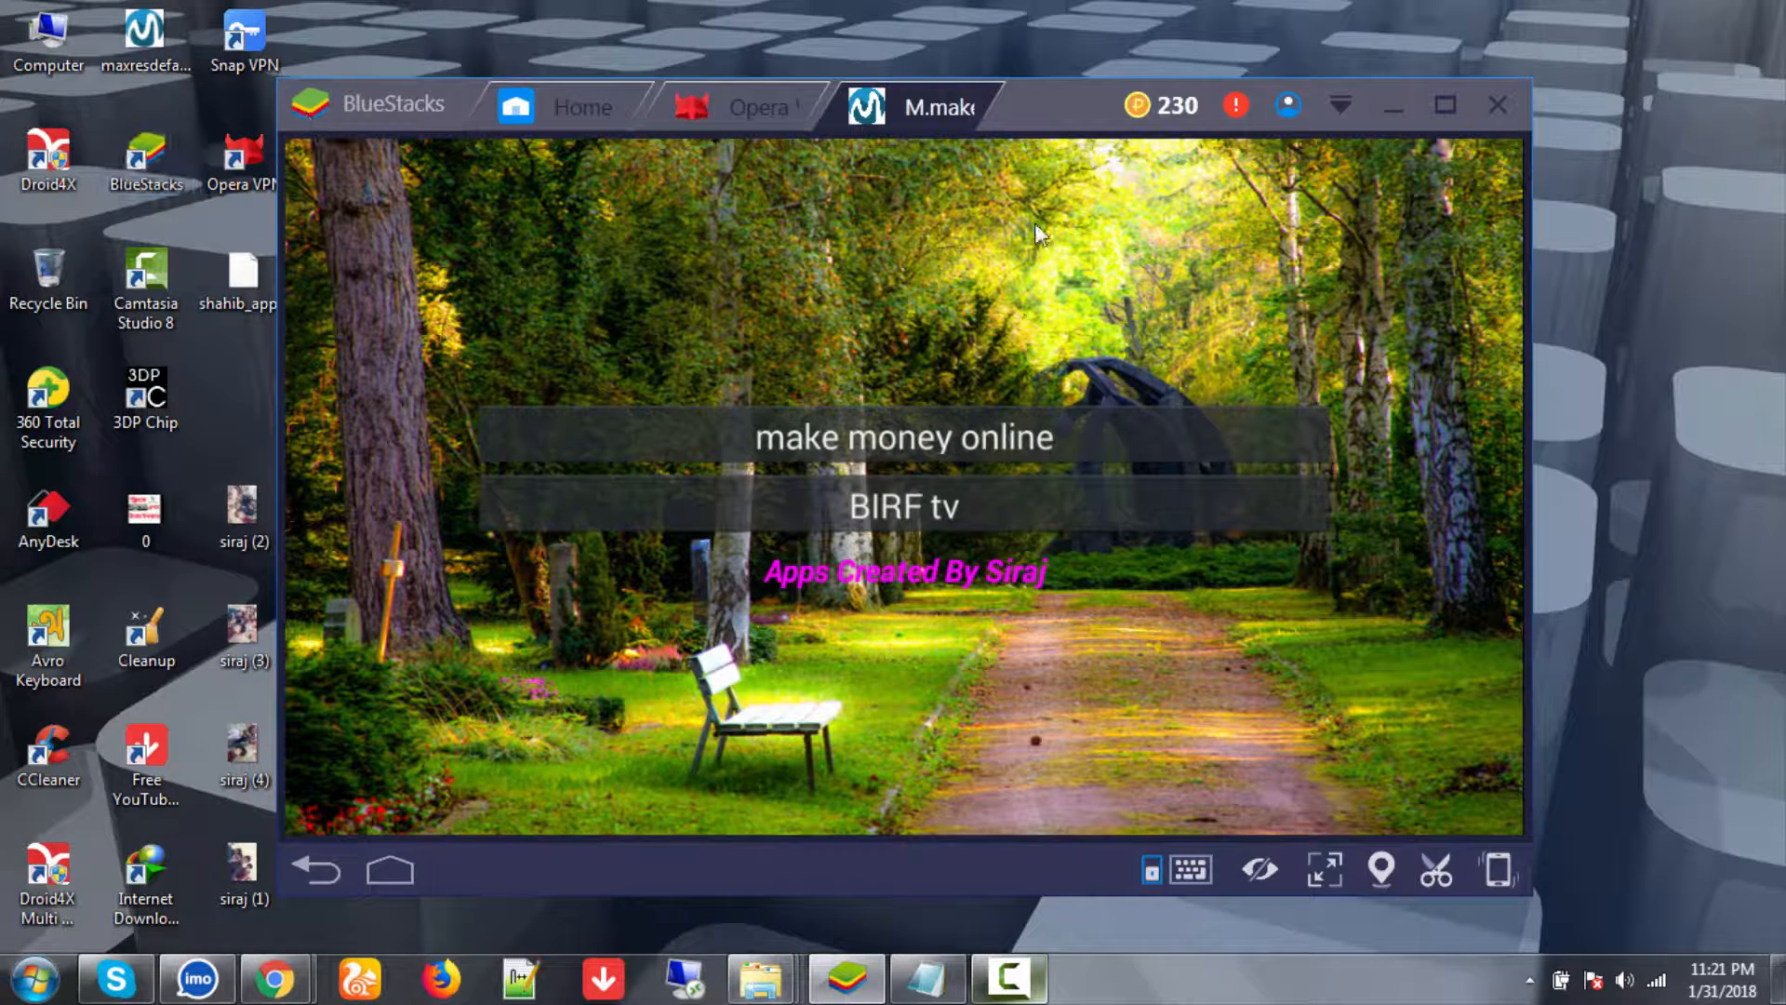
- Move the BlueStacks window further right and open the BIRF tv item in the test app
drag(1040, 110, 1180, 97)
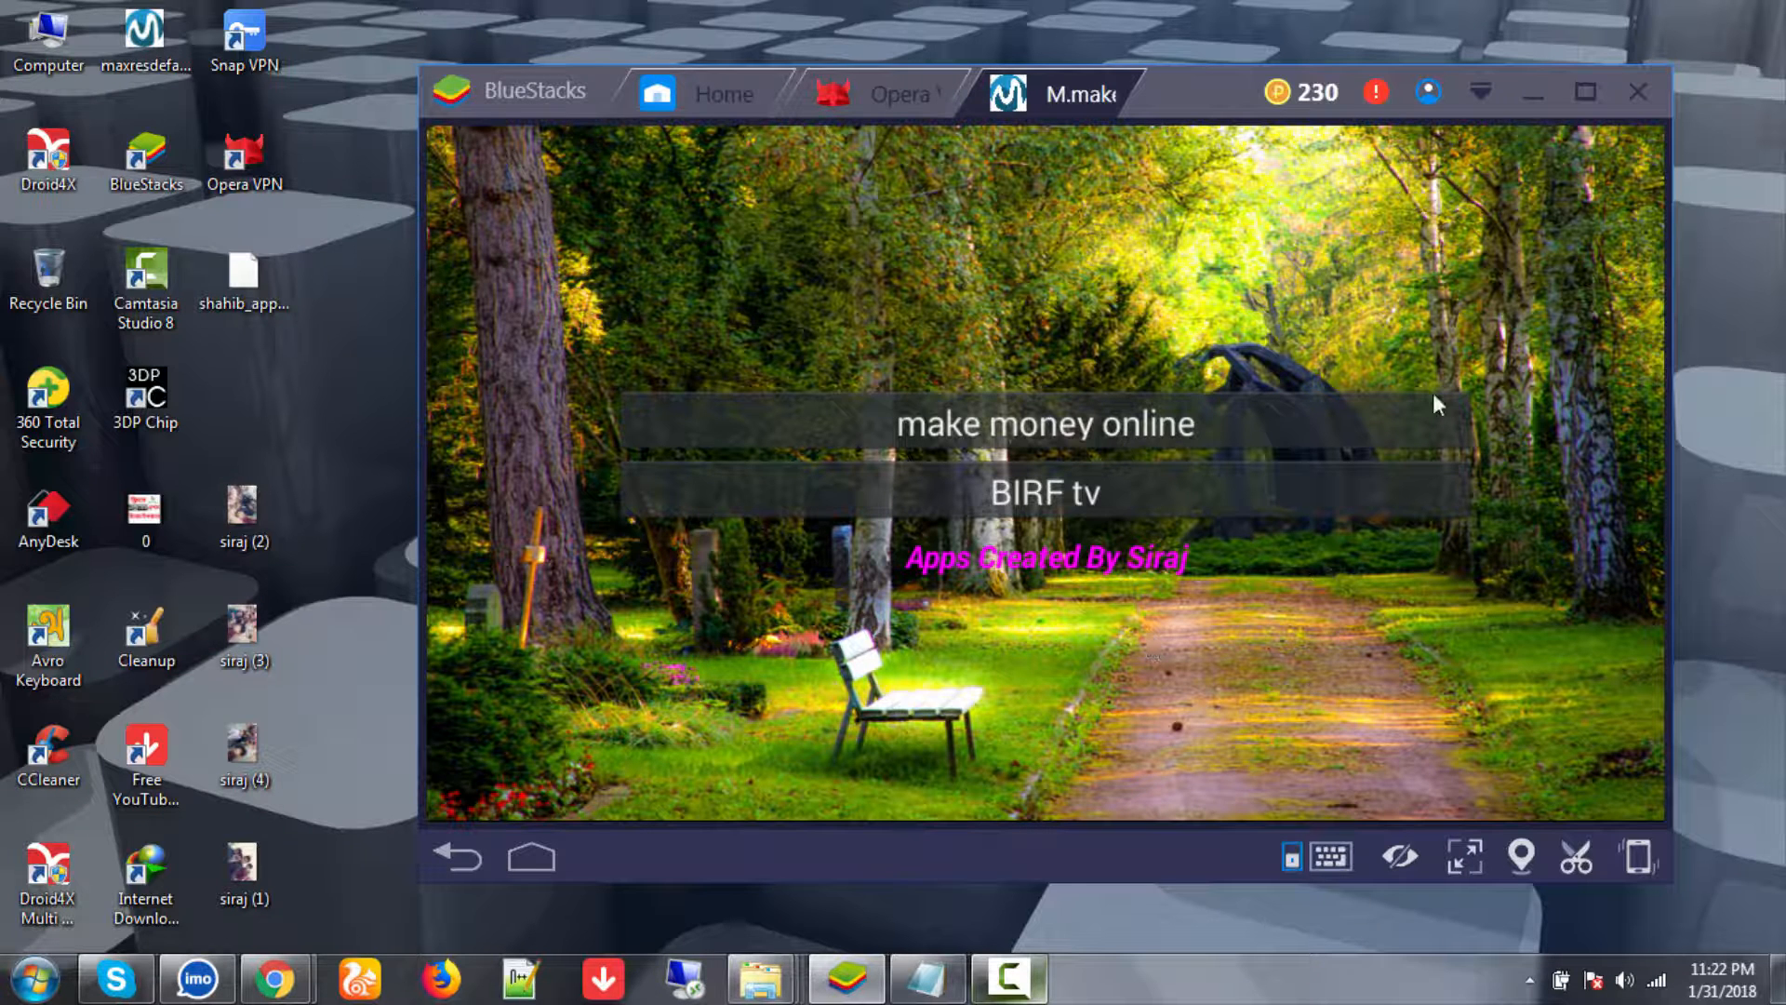
click(1060, 484)
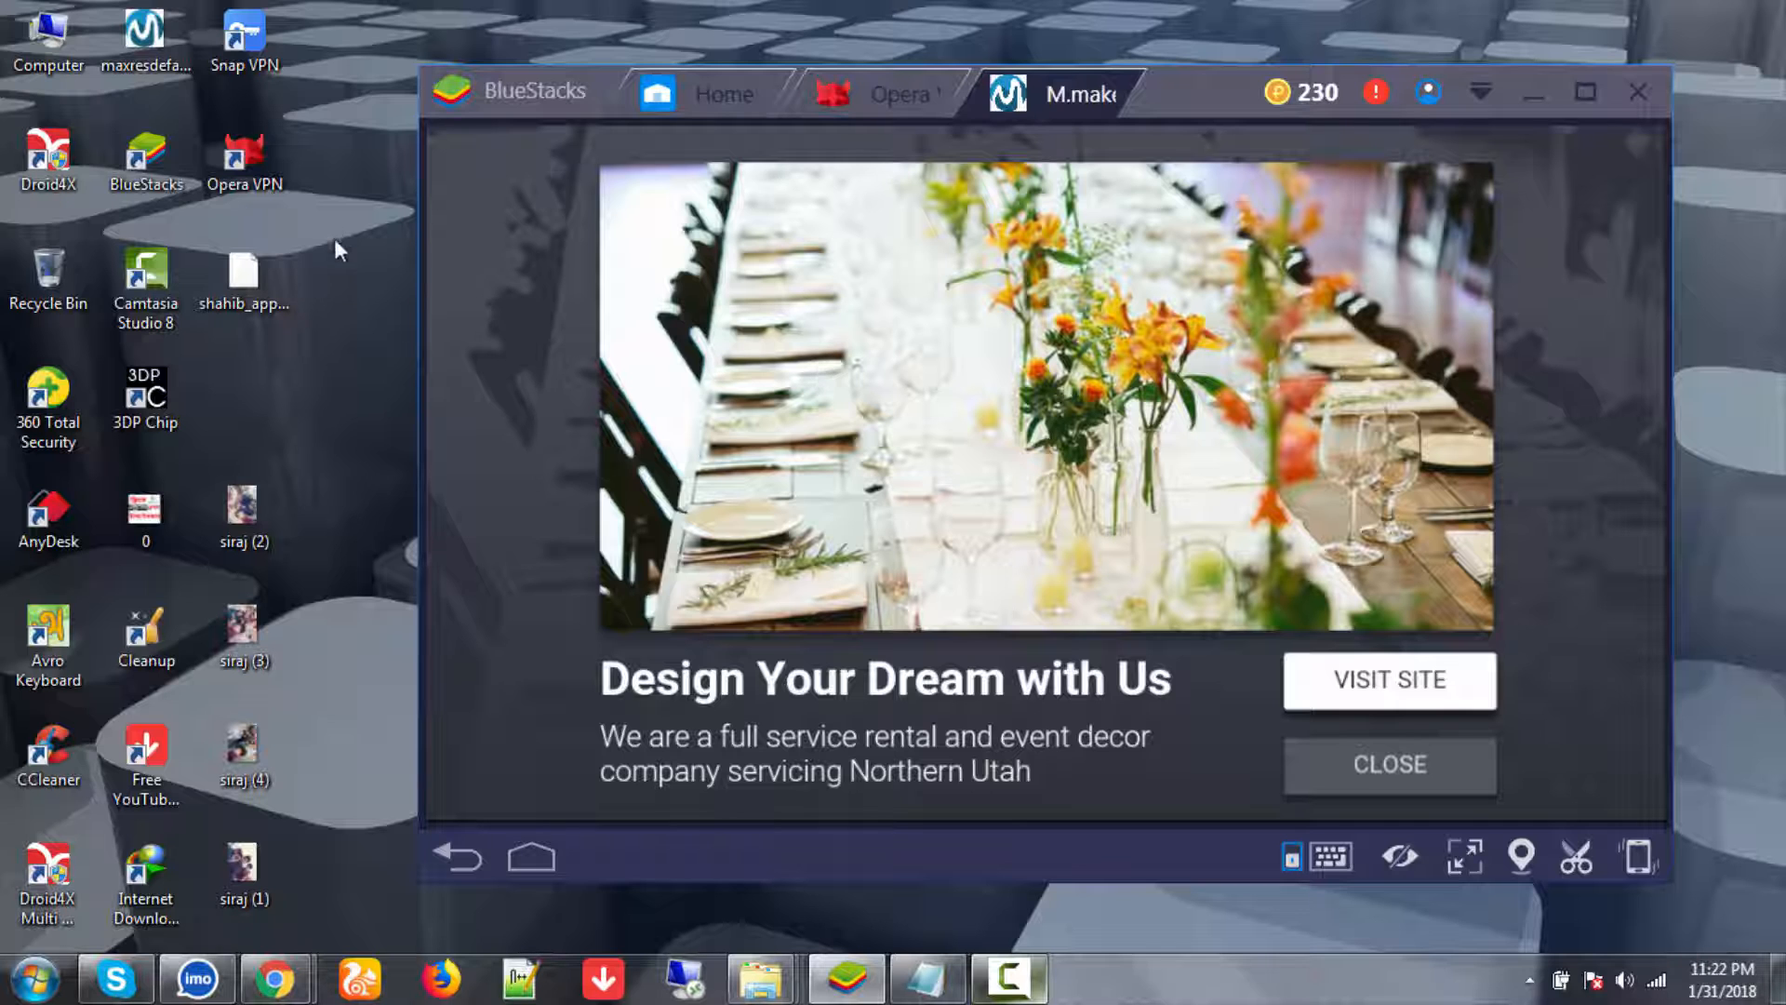
- Refresh the Windows desktop three times while the full-screen test ad is showing
right_click(332, 221)
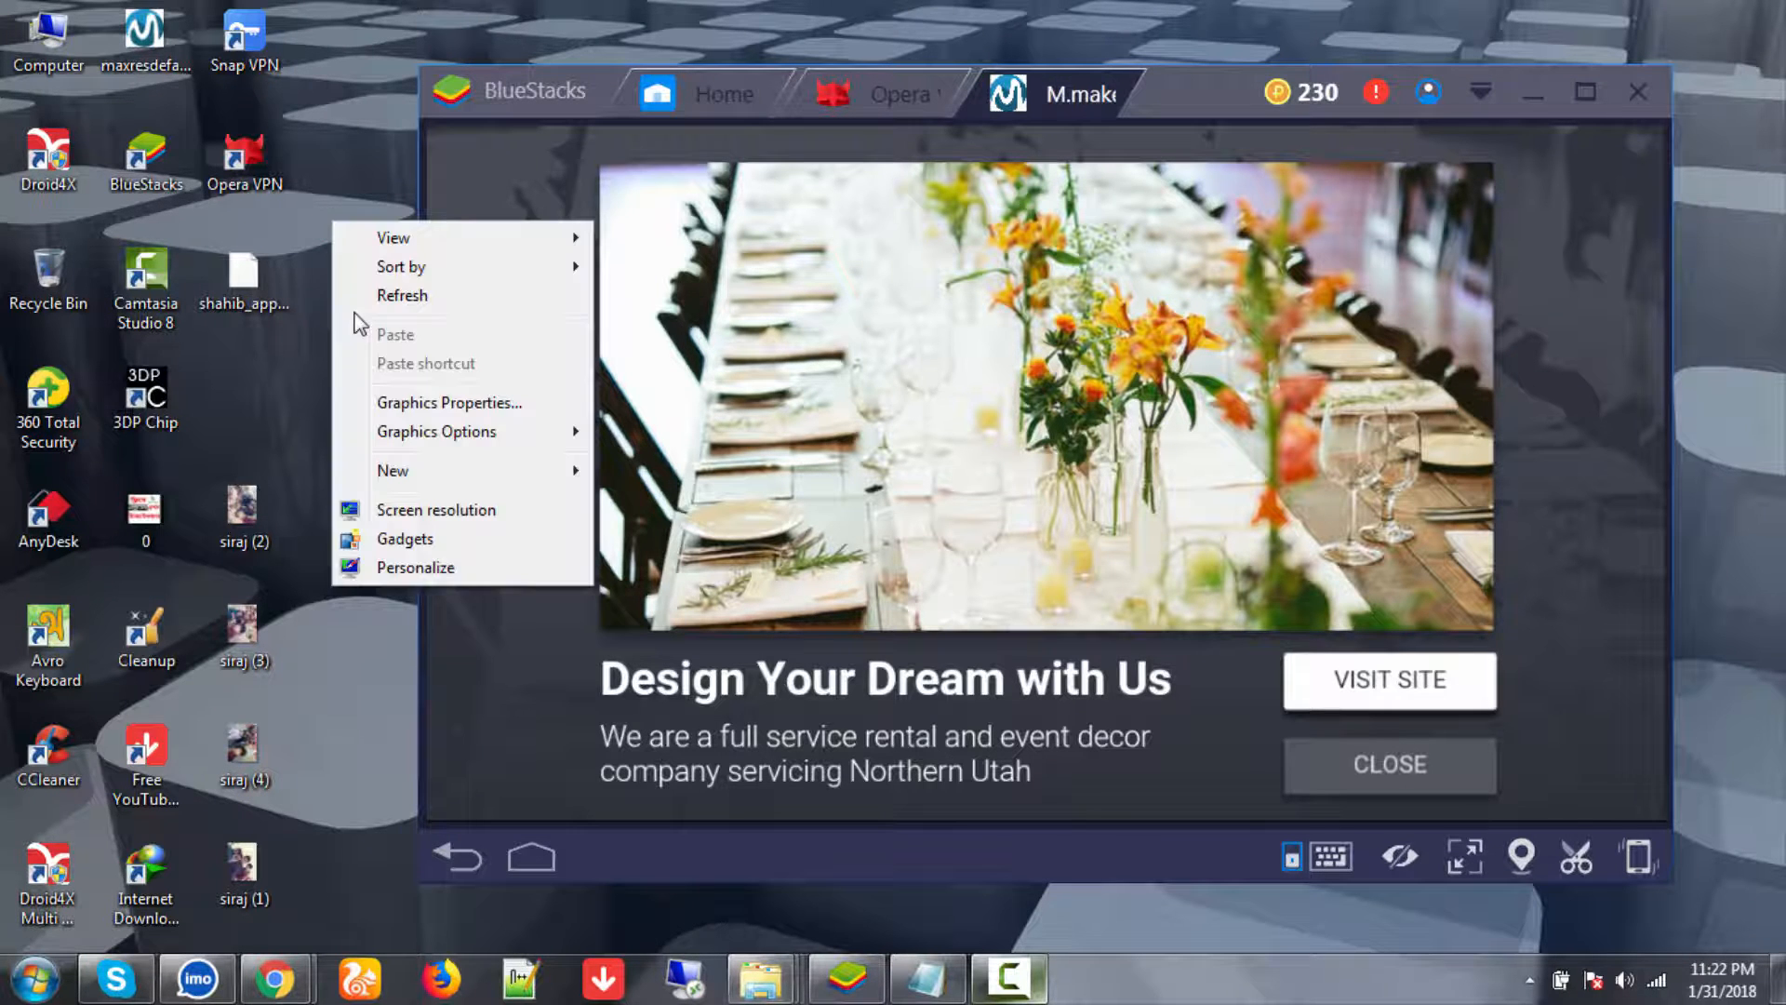
click(355, 296)
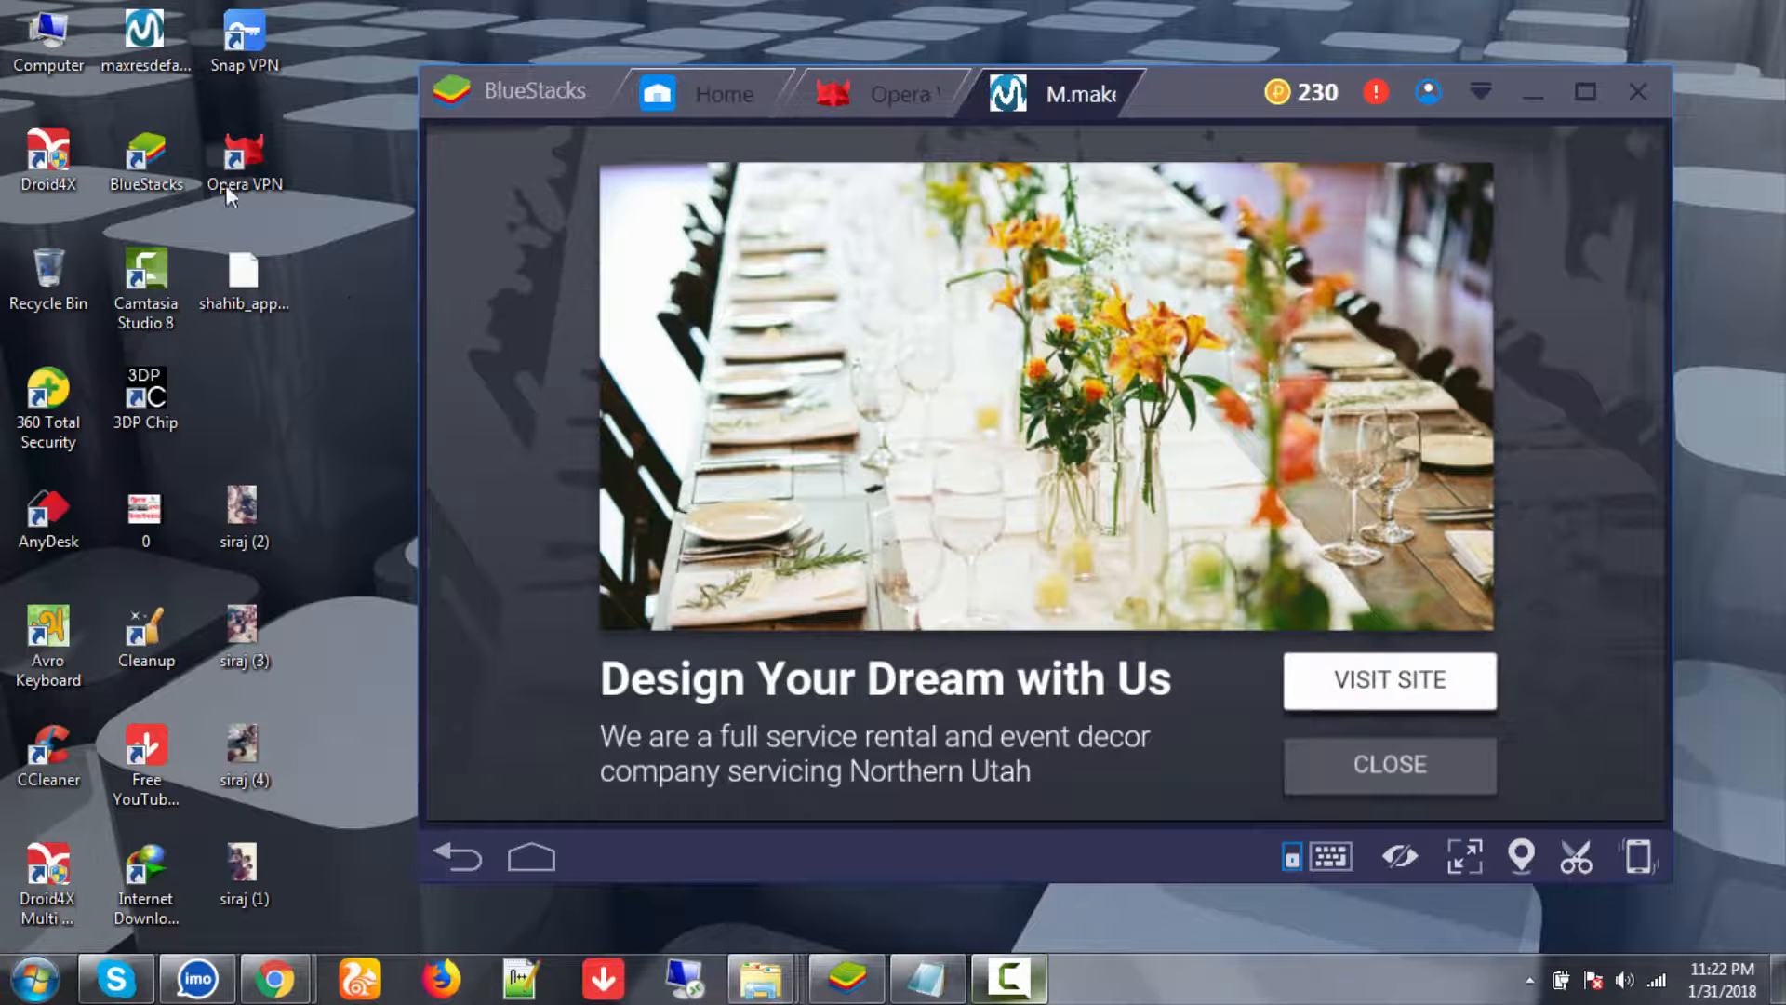
click(1111, 389)
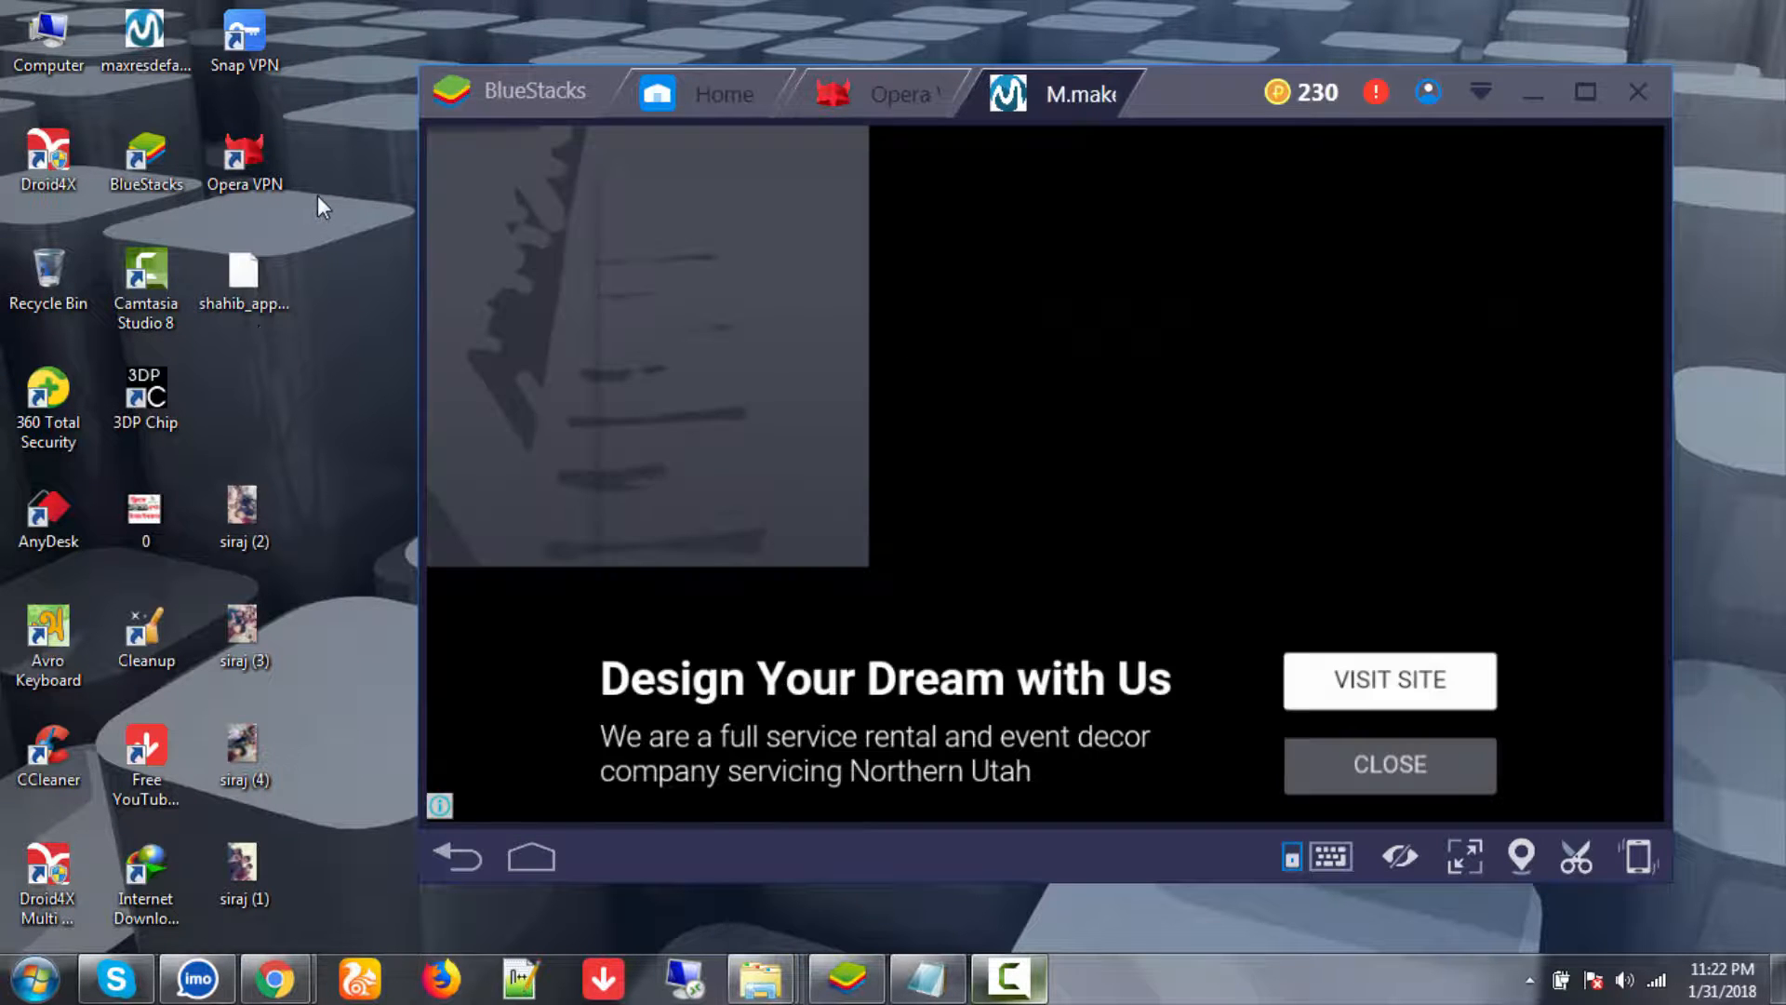
right_click(317, 195)
click(350, 269)
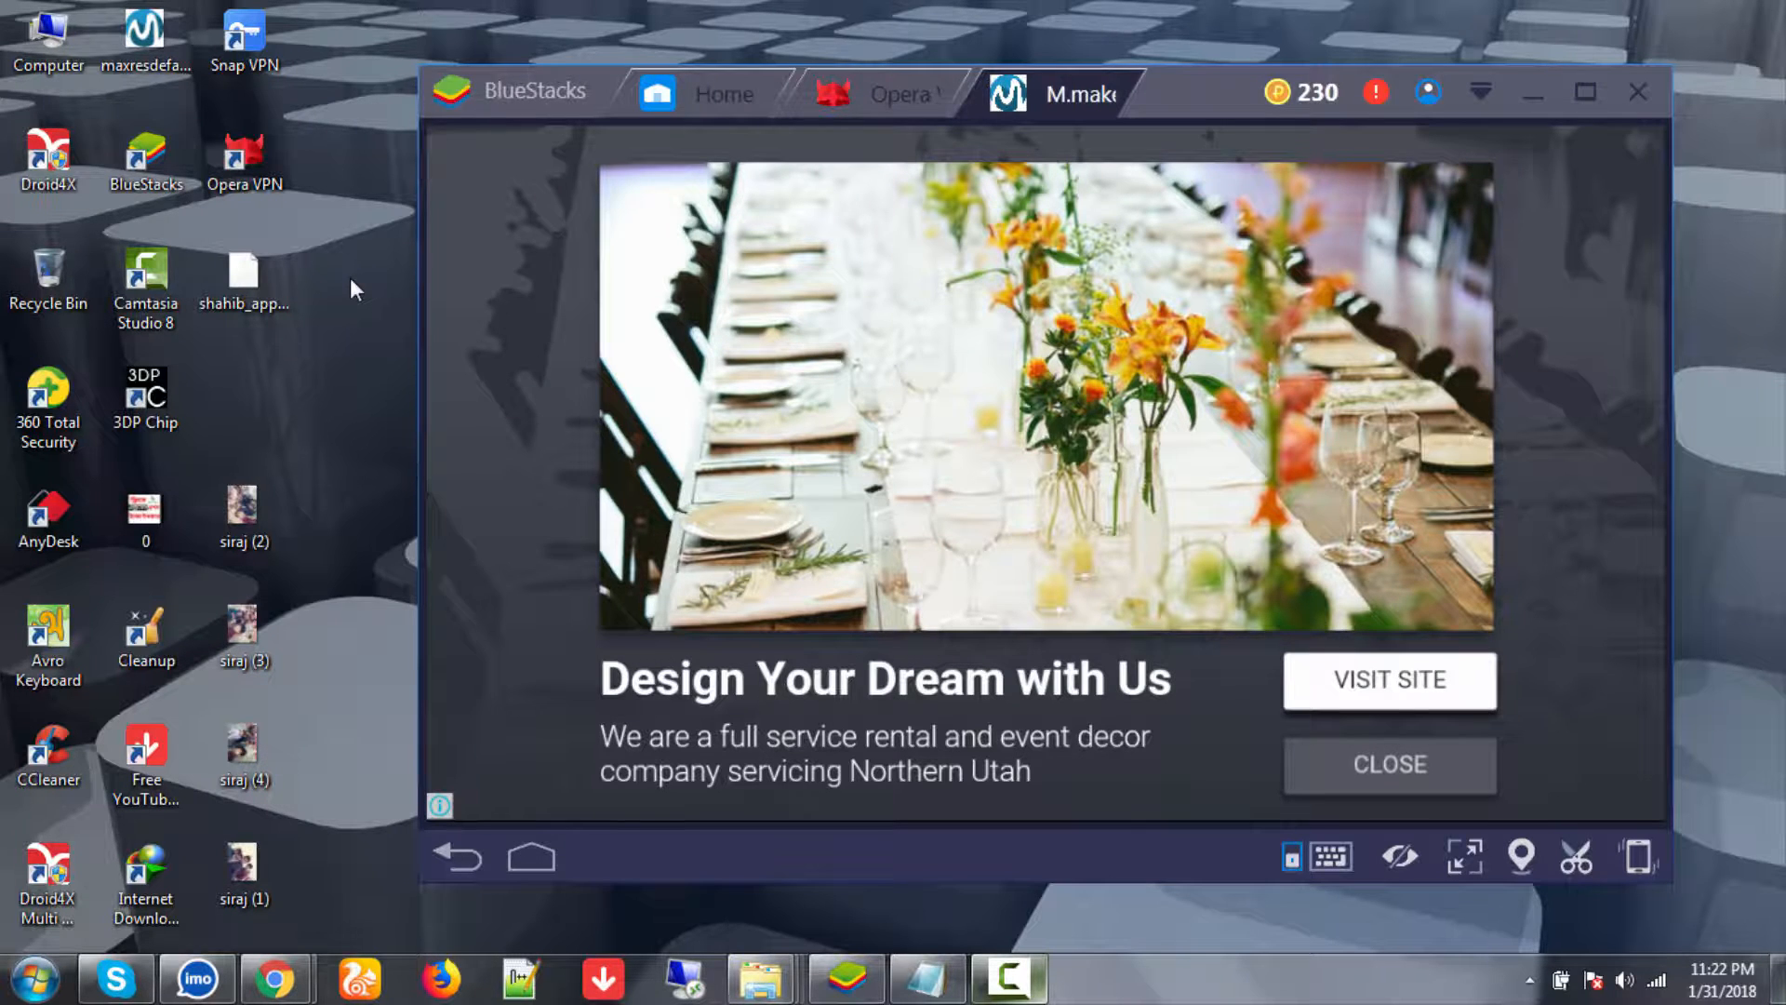
right_click(349, 277)
click(388, 340)
- Close the reappearing test ad until the app's make money online / BIRF tv menu returns
click(1358, 769)
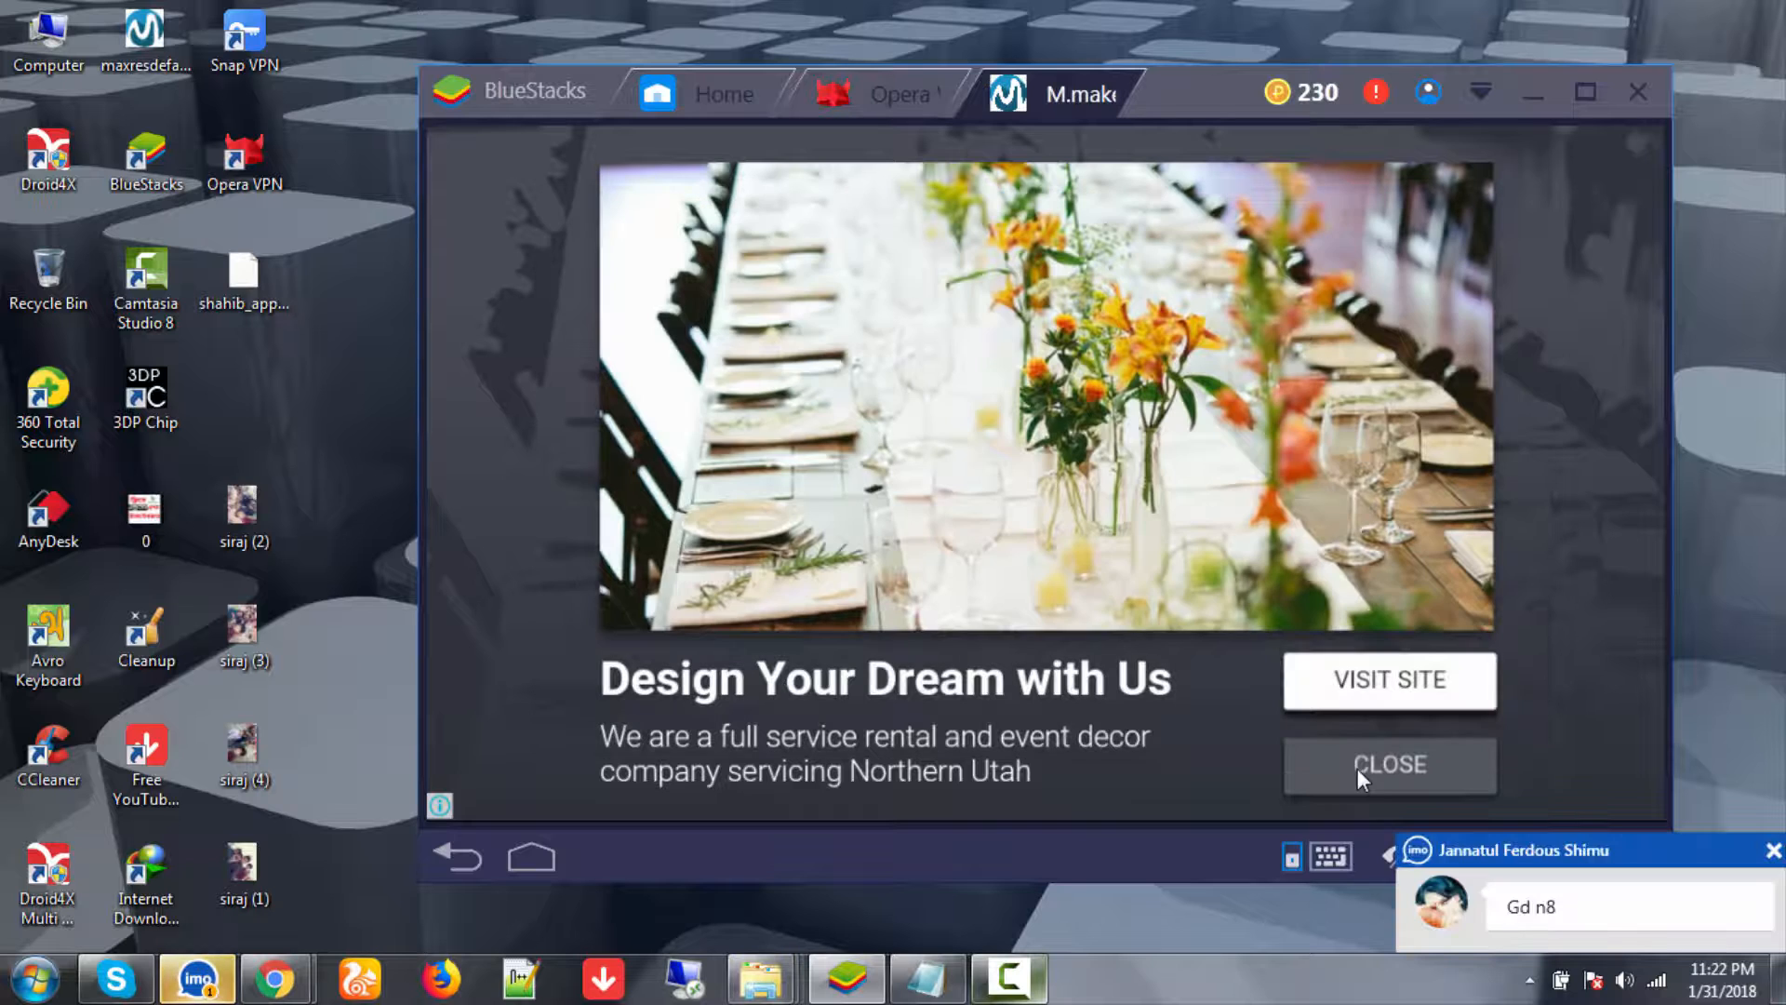
click(1358, 769)
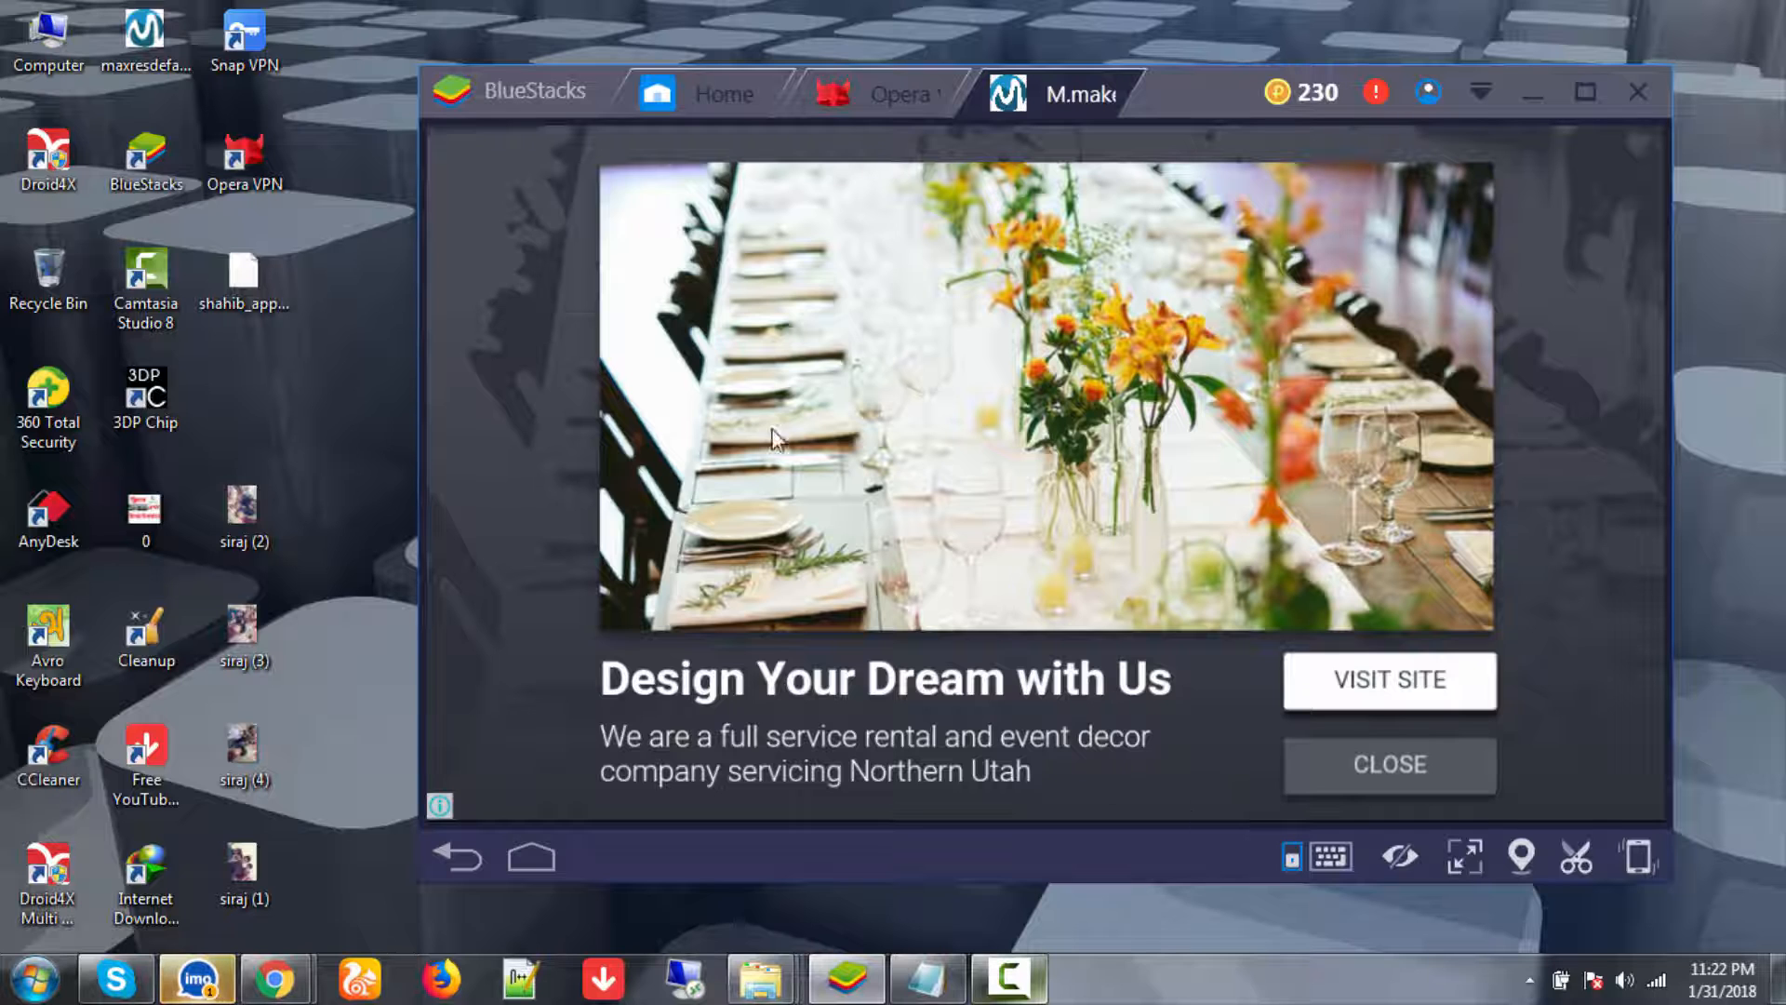
click(1392, 763)
click(1392, 762)
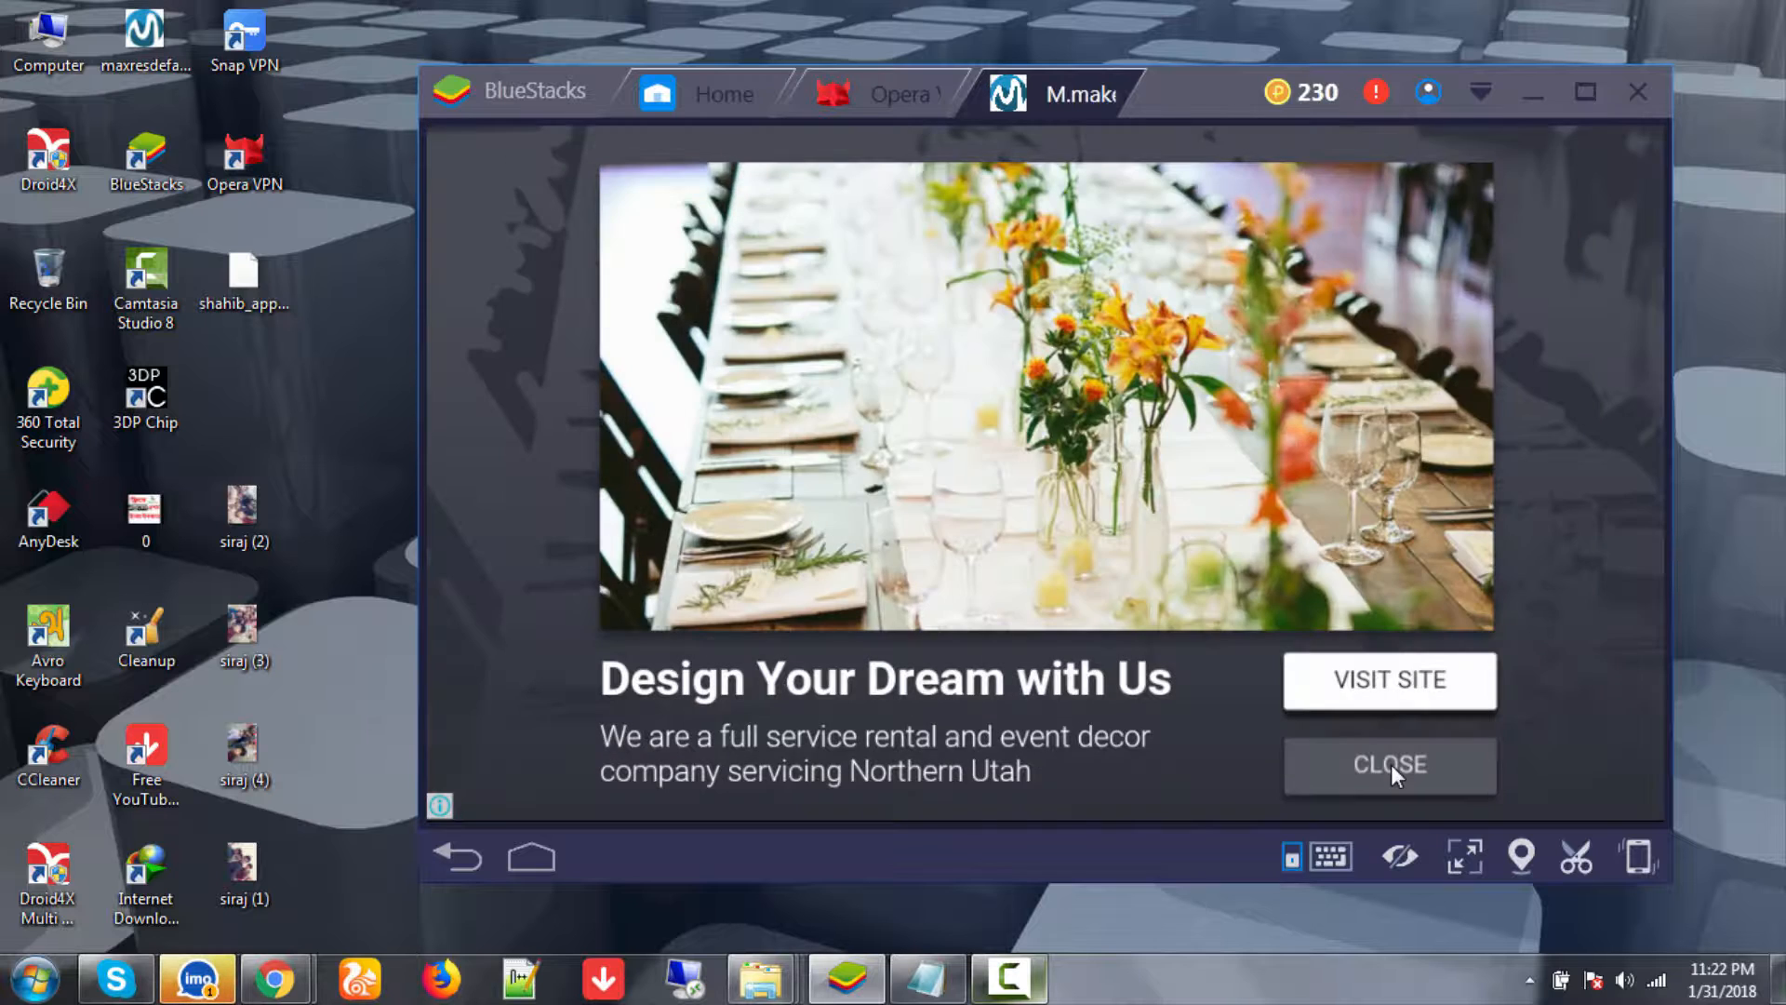
click(1392, 763)
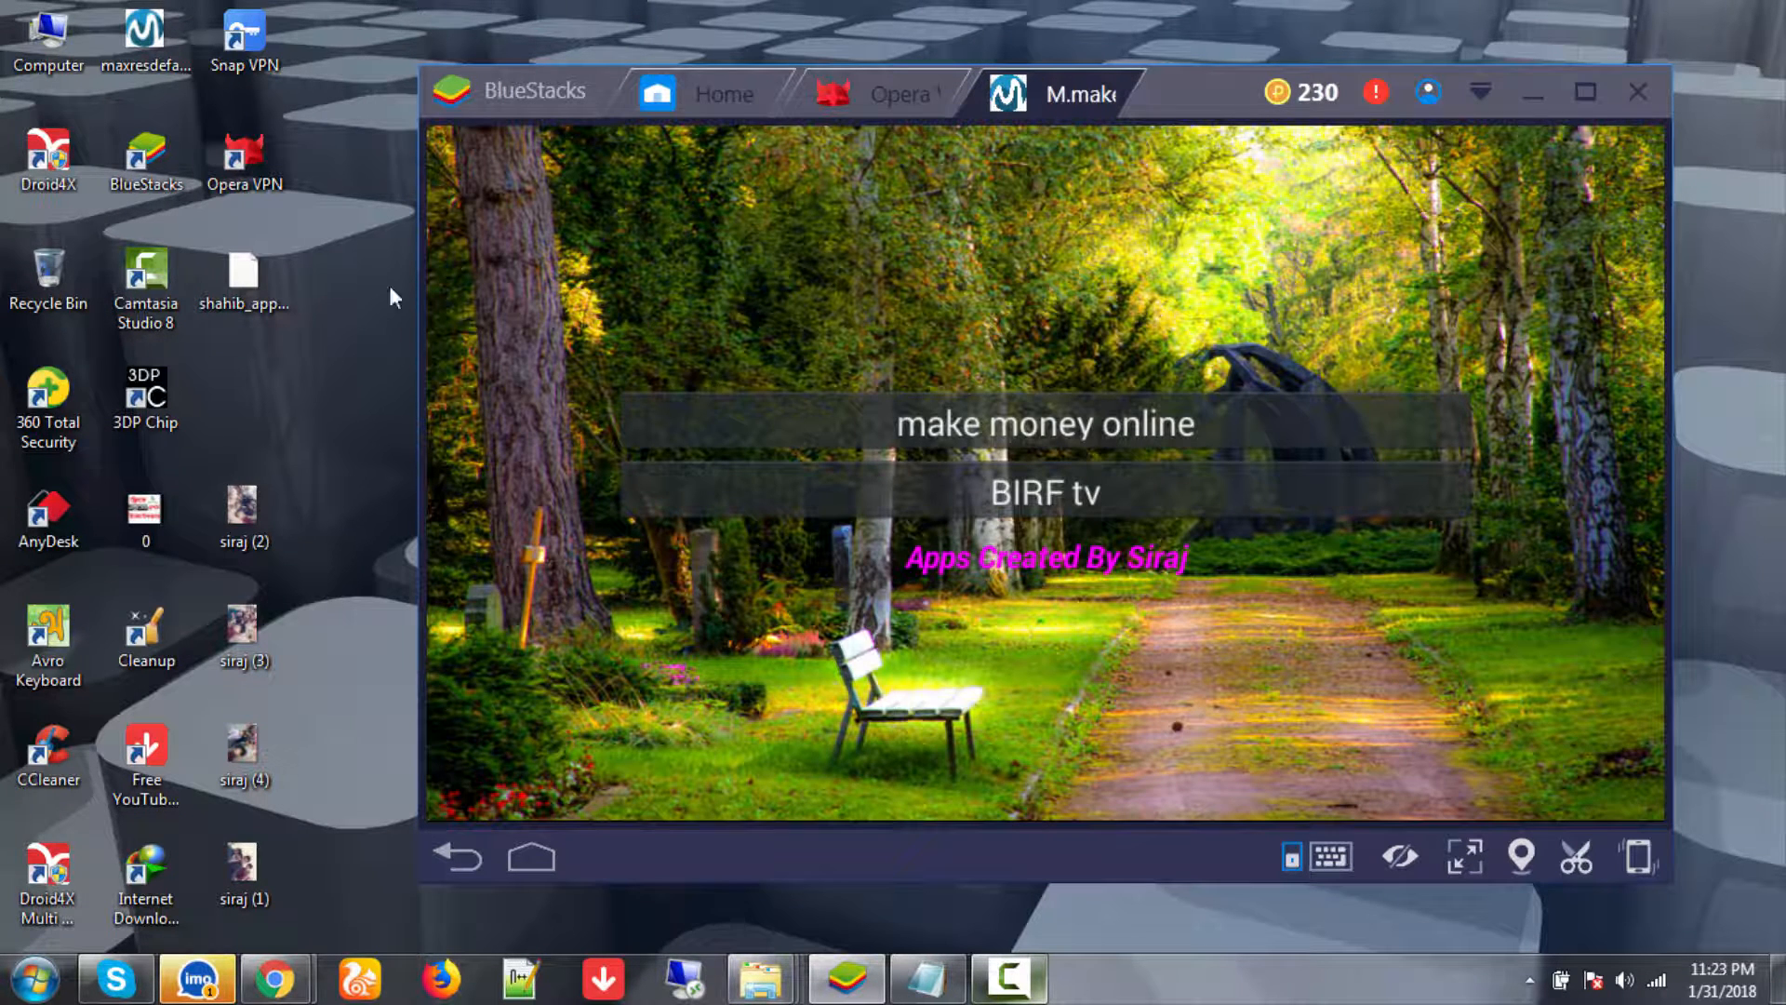
- Refresh the desktop and open the make money online channel page in the app
right_click(326, 231)
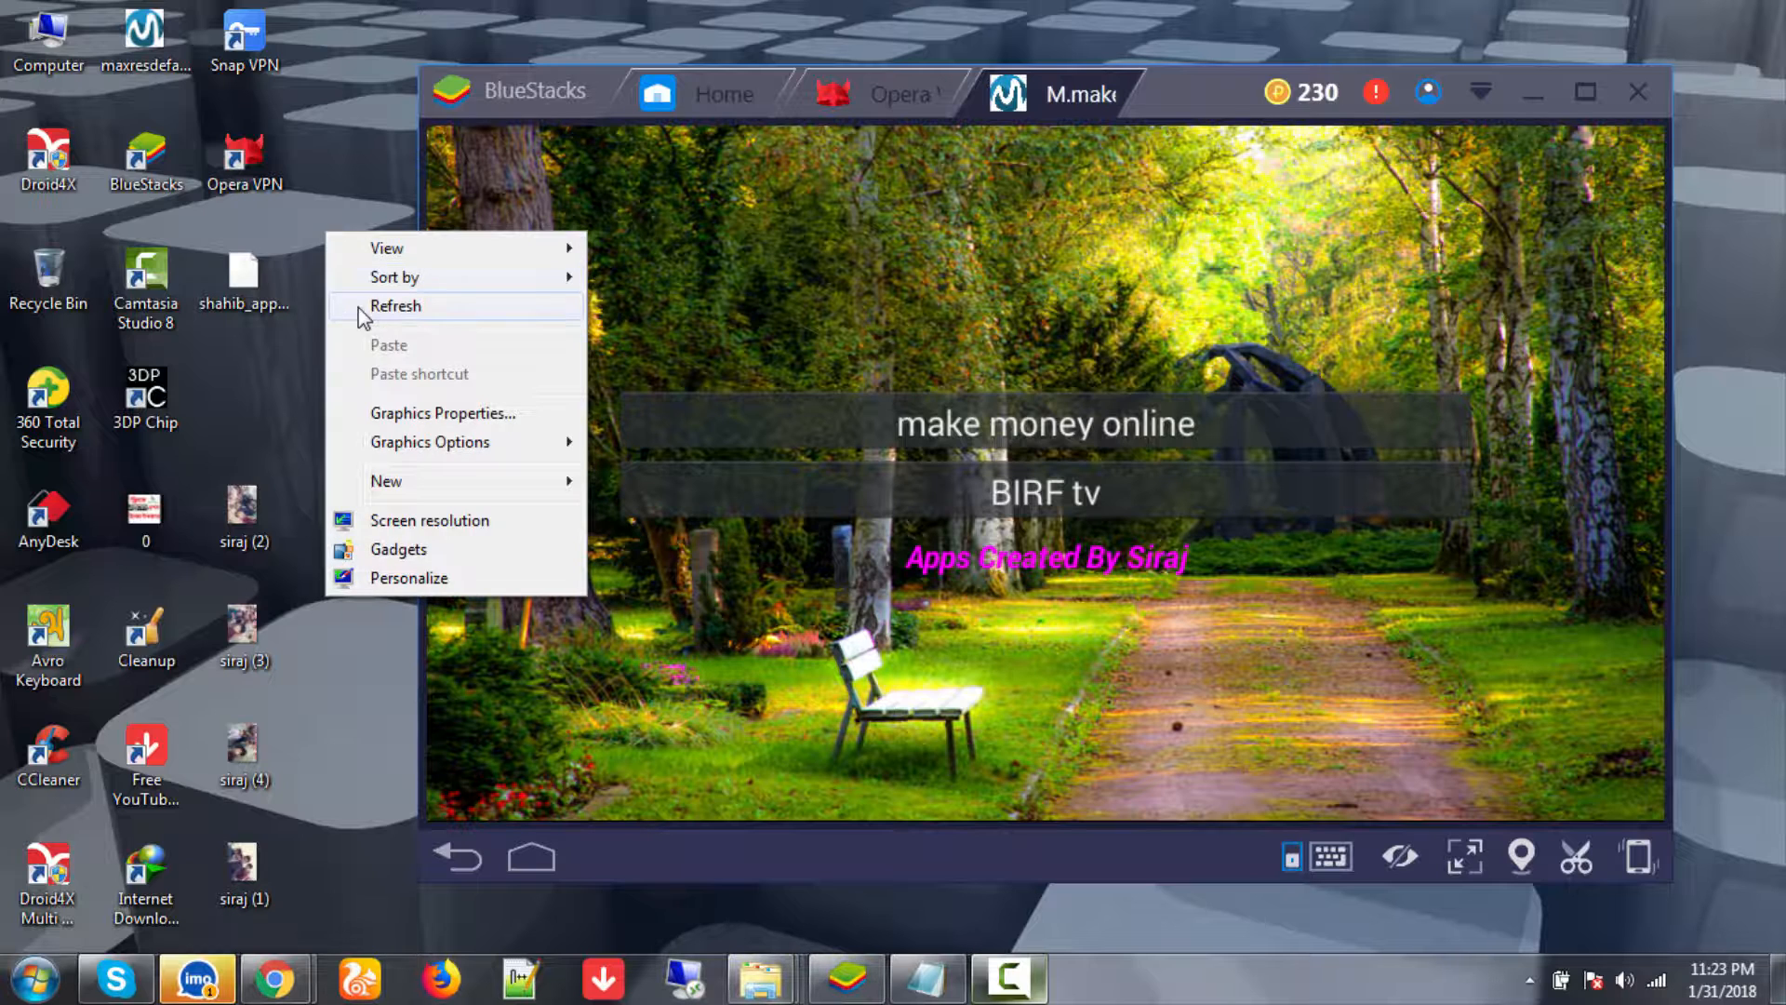
click(359, 307)
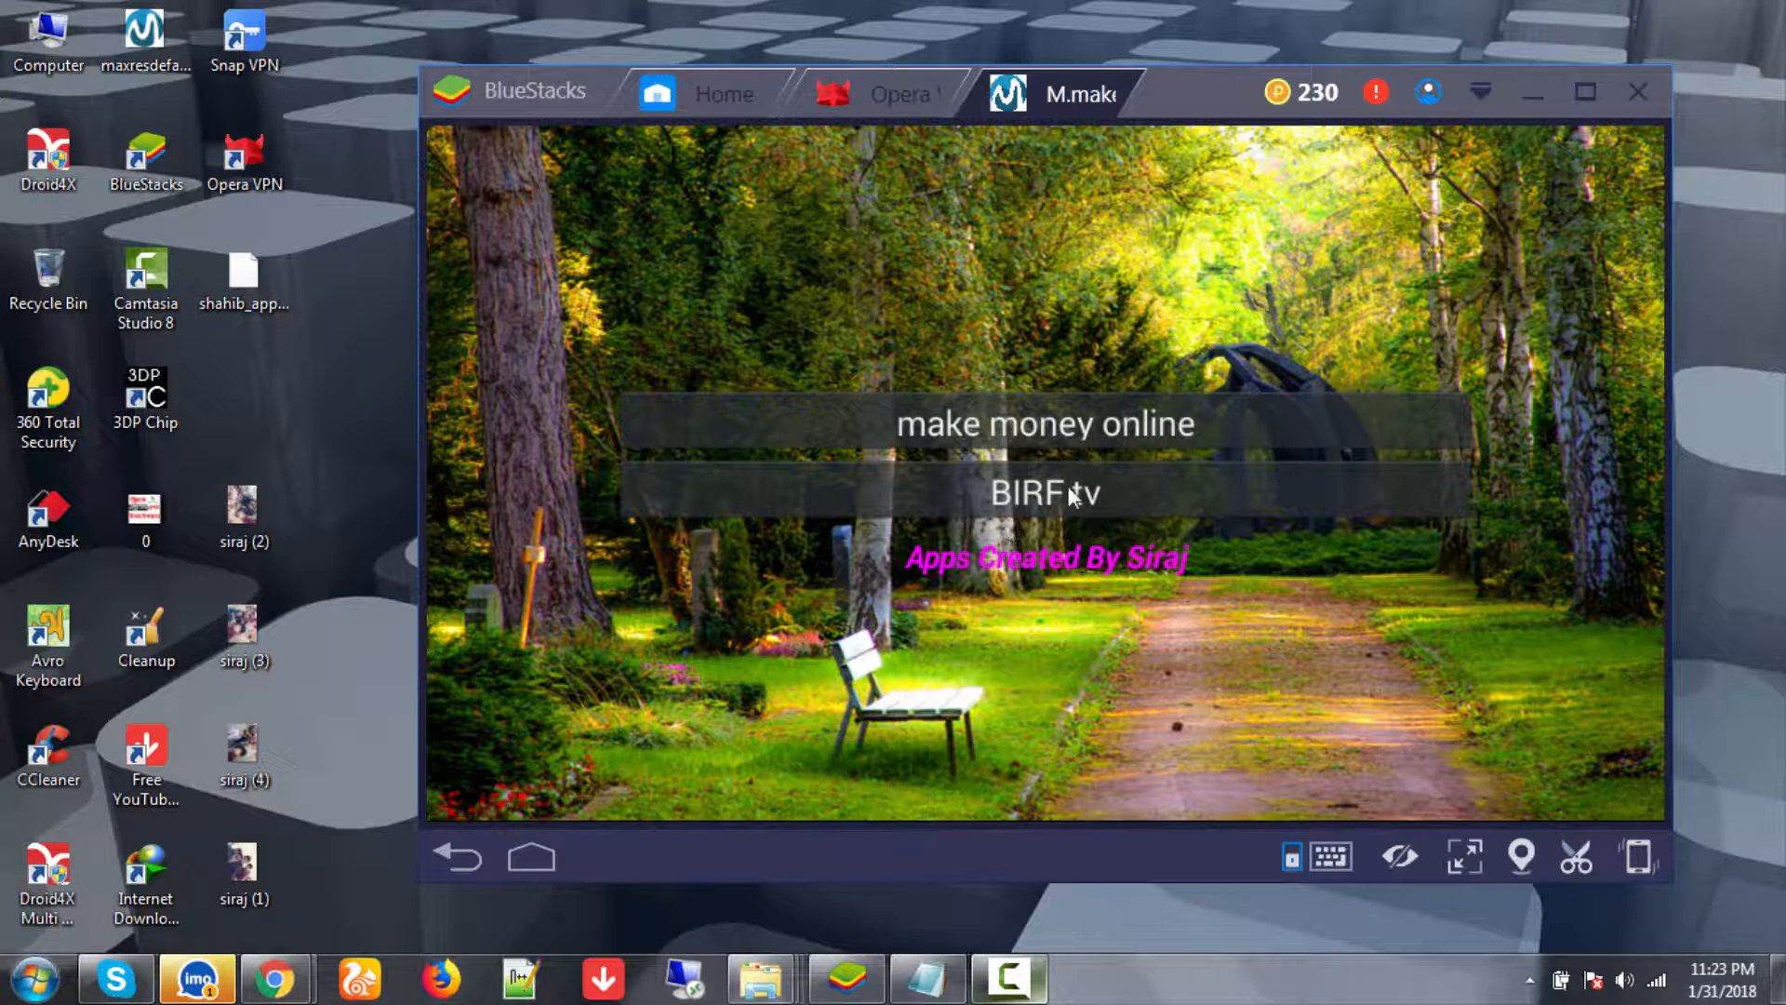
click(1057, 421)
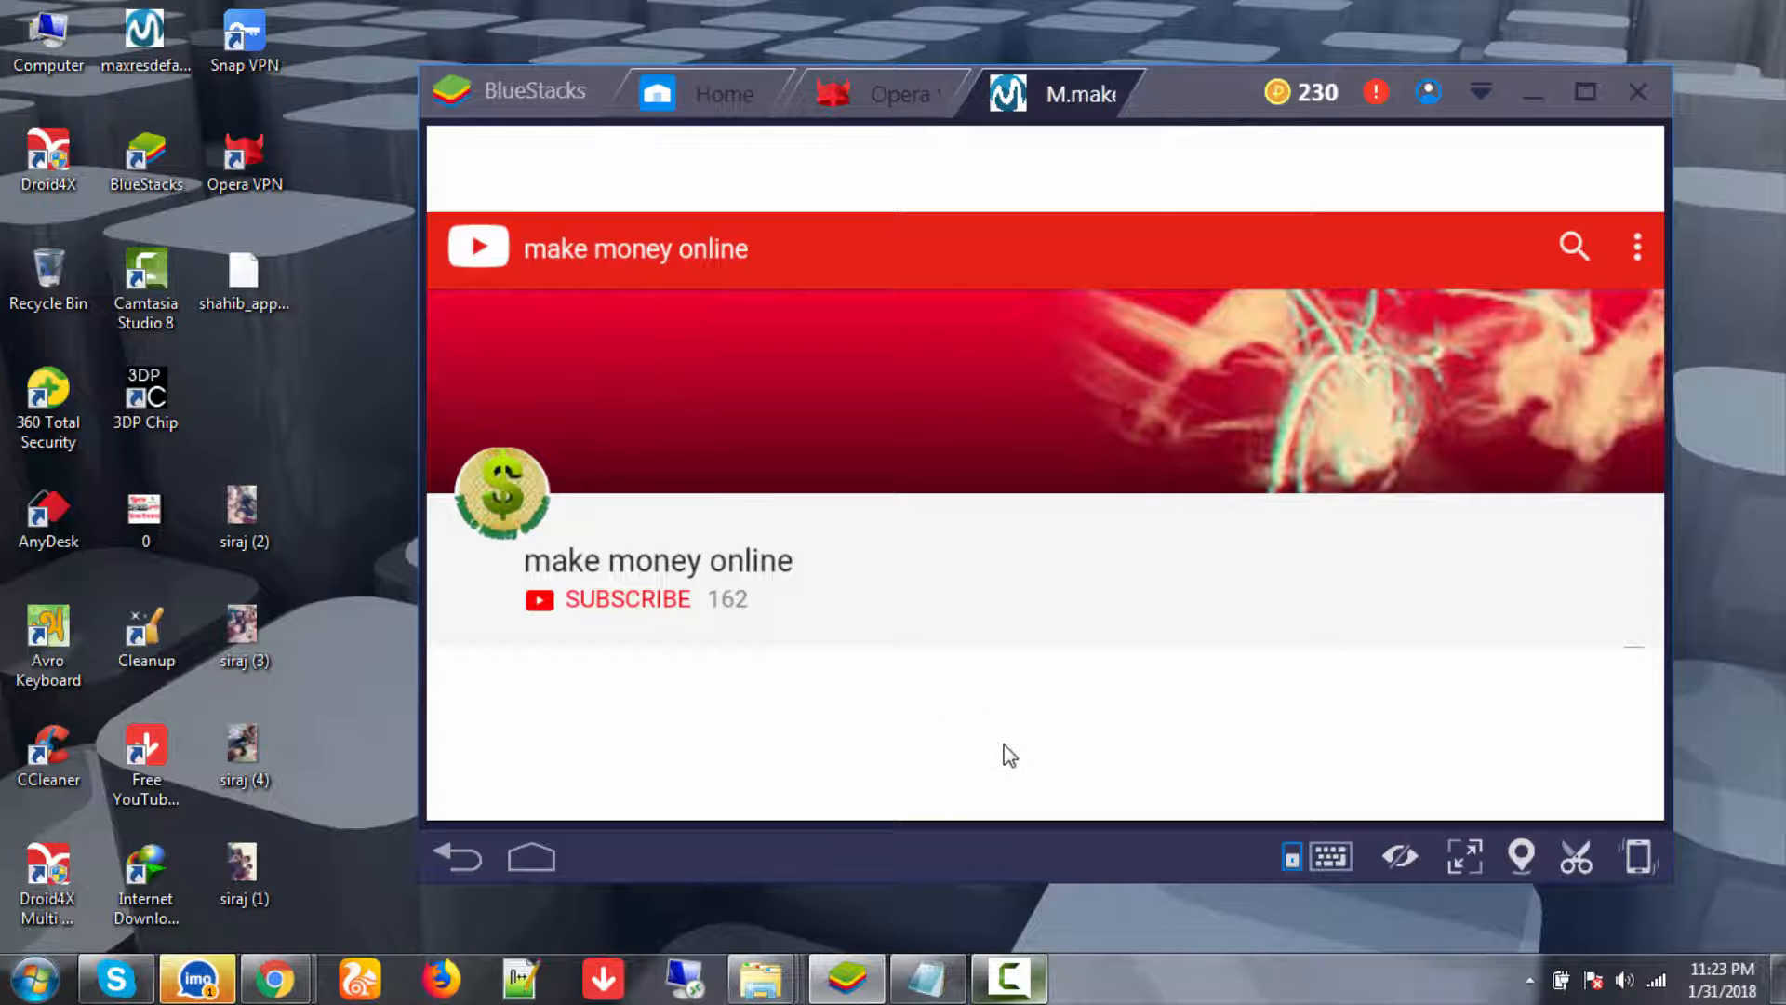
right_click(337, 332)
- Refresh the desktop as the ad returns, then open and dismiss the shahib_app.apk file's menu
click(361, 417)
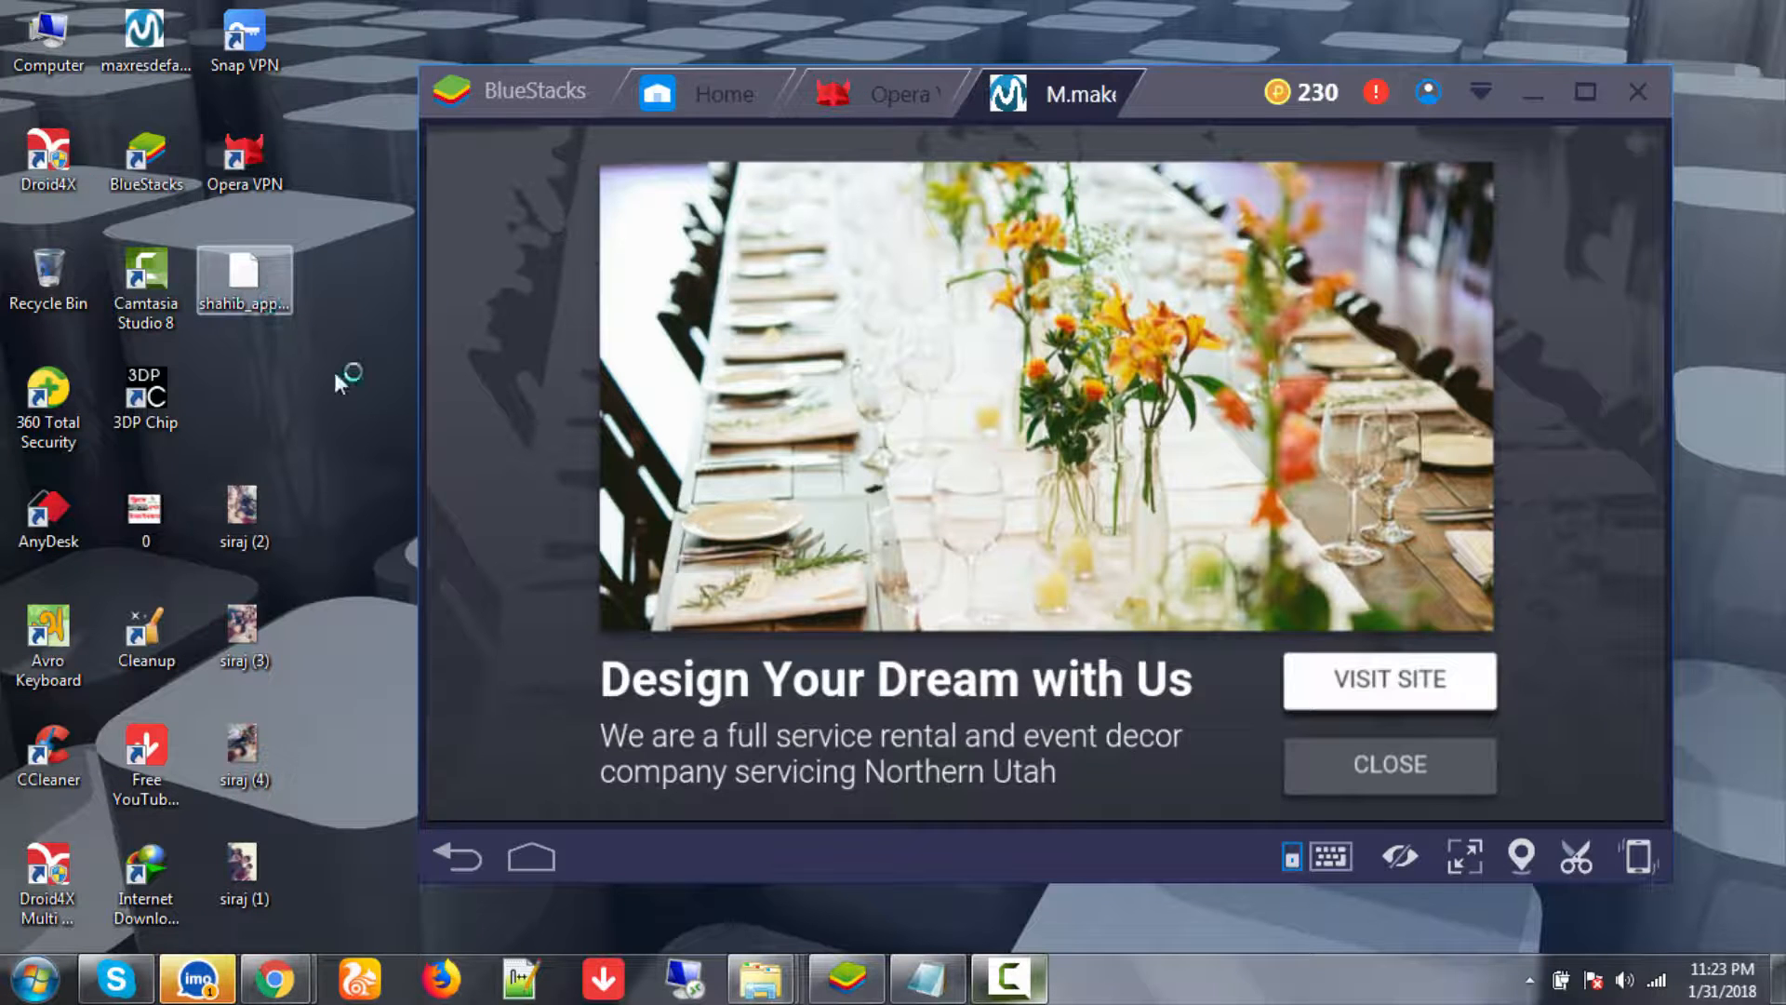
right_click(270, 303)
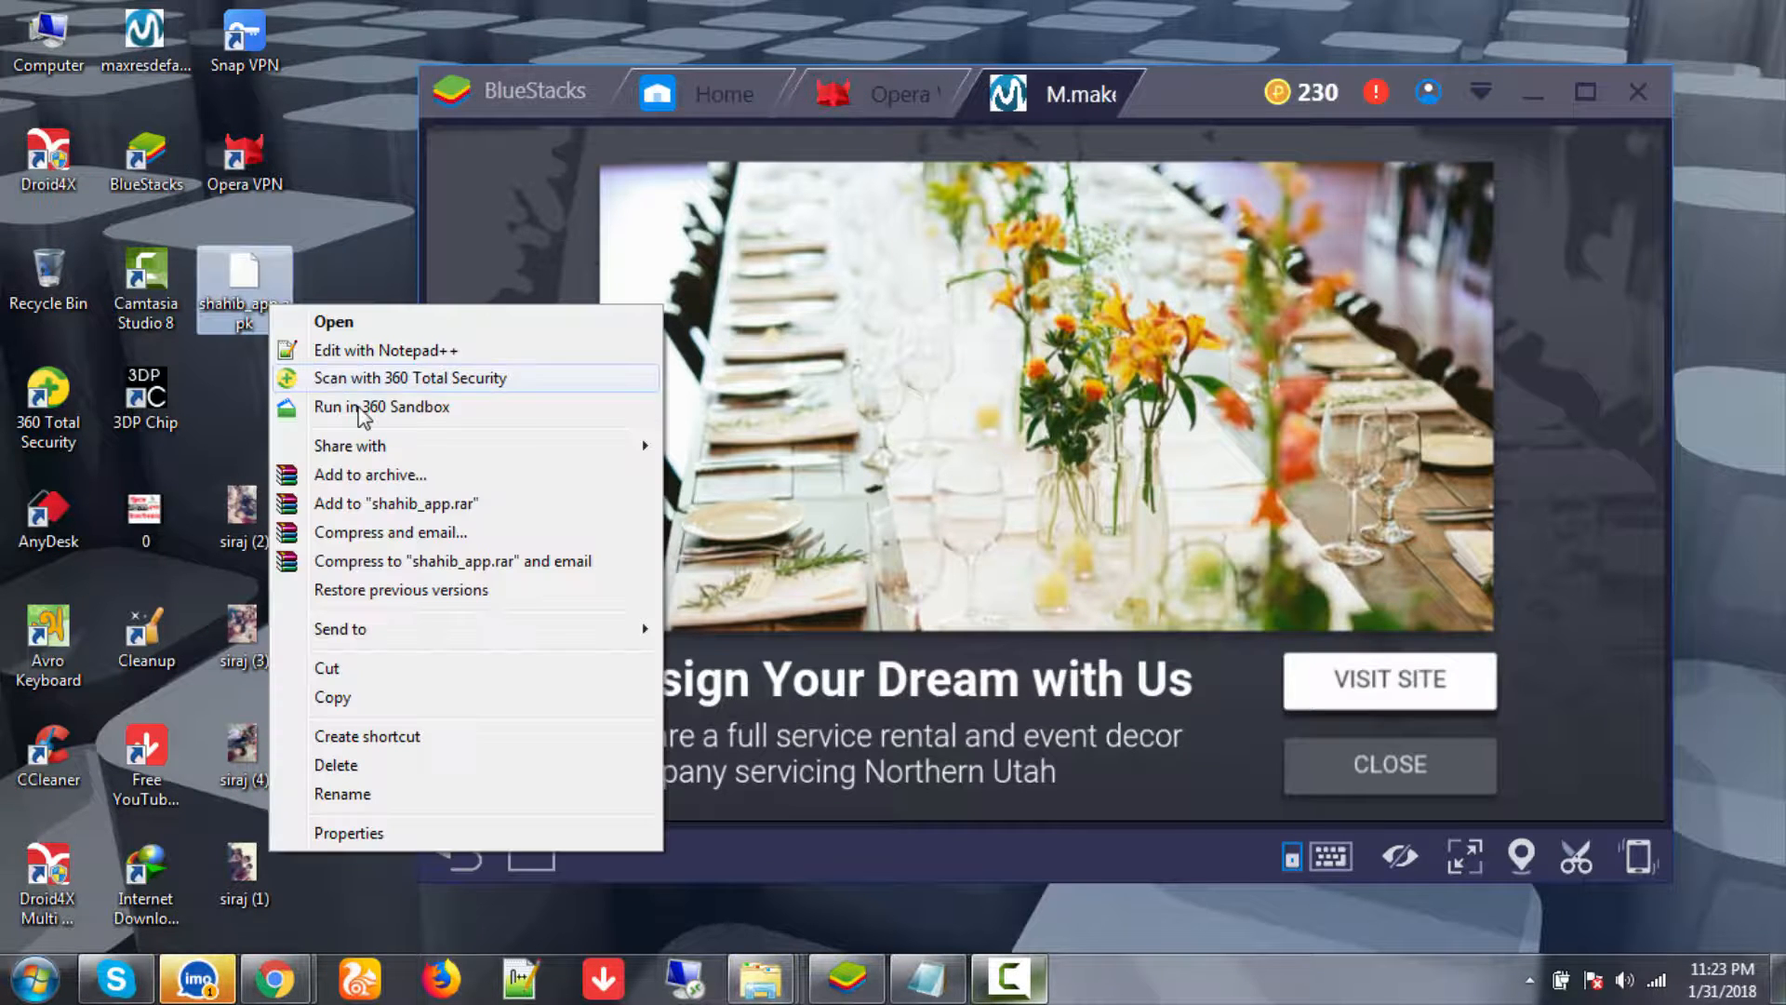
click(366, 47)
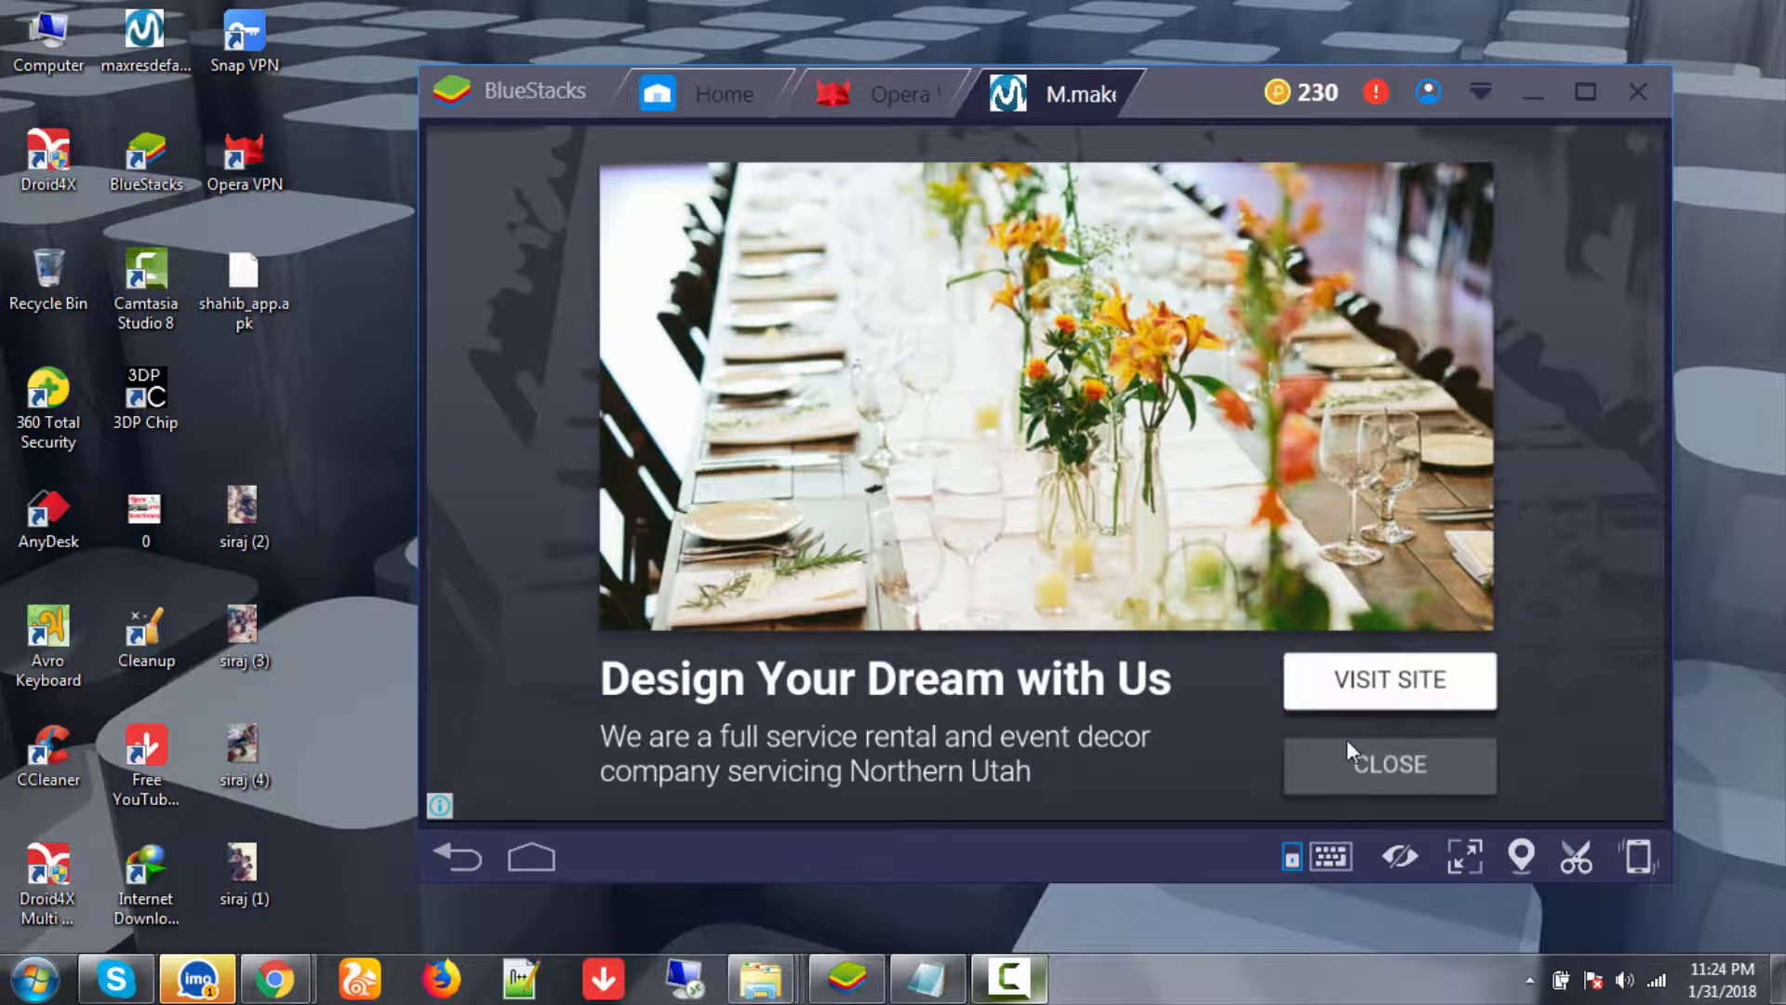
- Close the test ad and scroll through the make money online channel page
click(1351, 761)
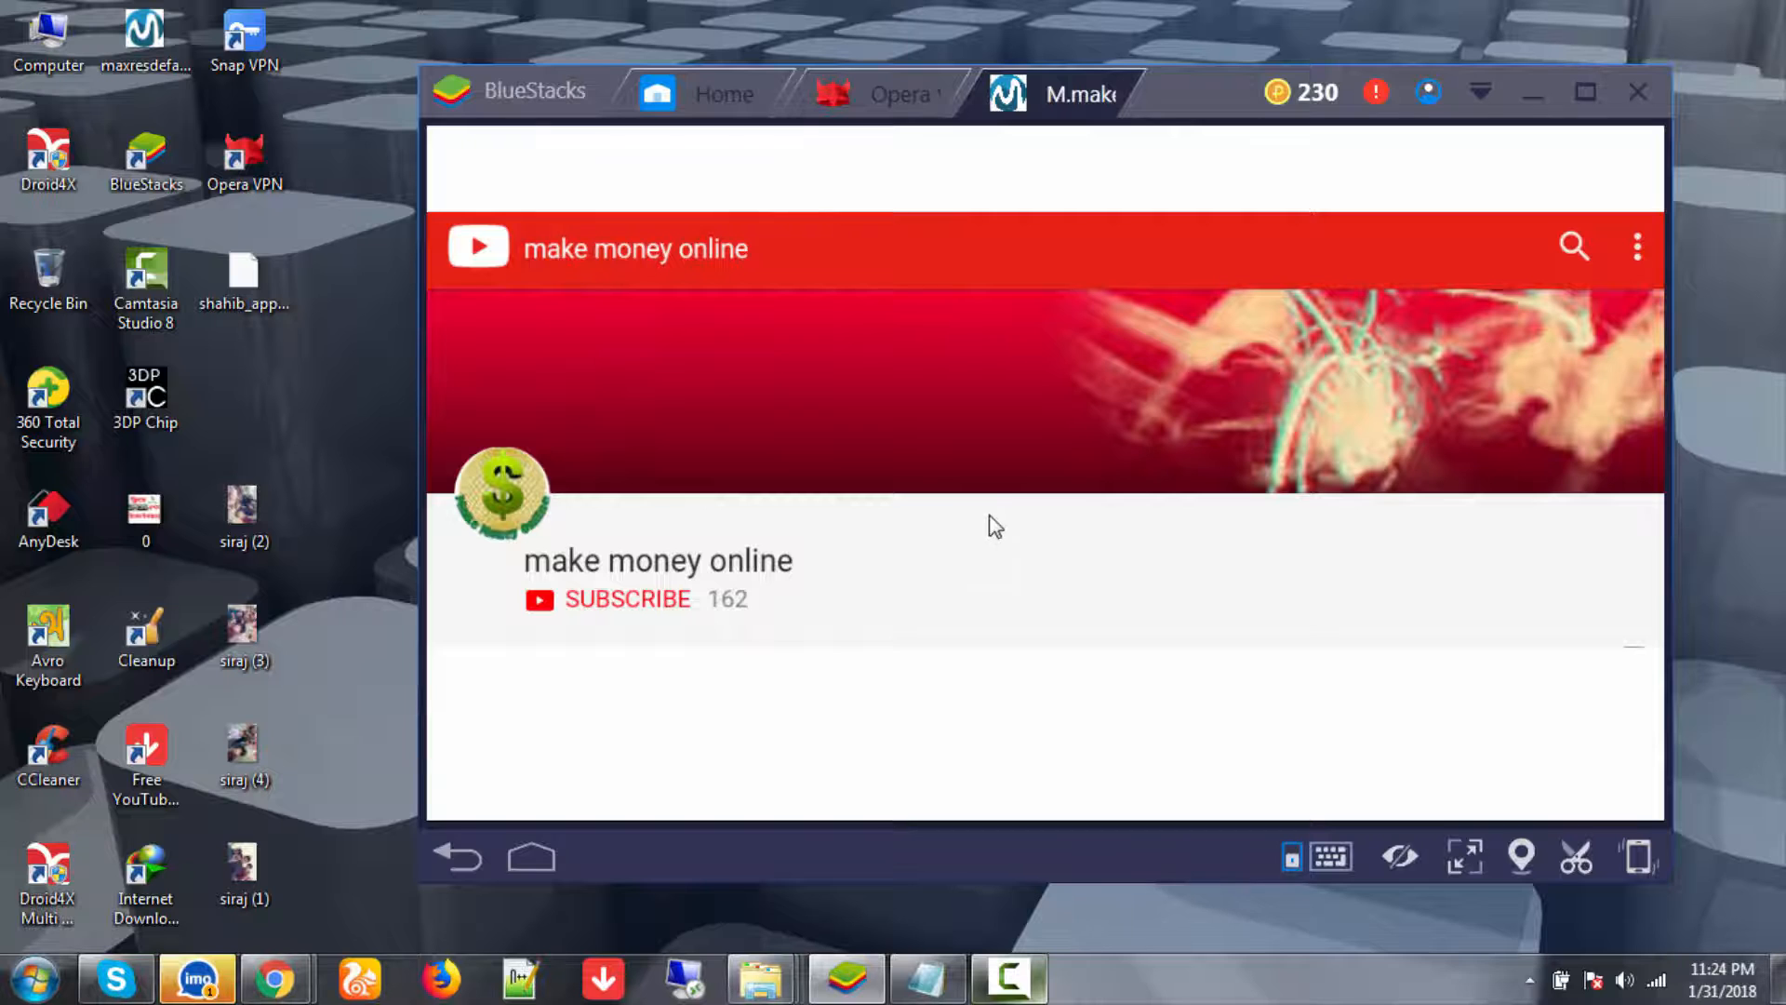
scroll(988, 499, down, 2)
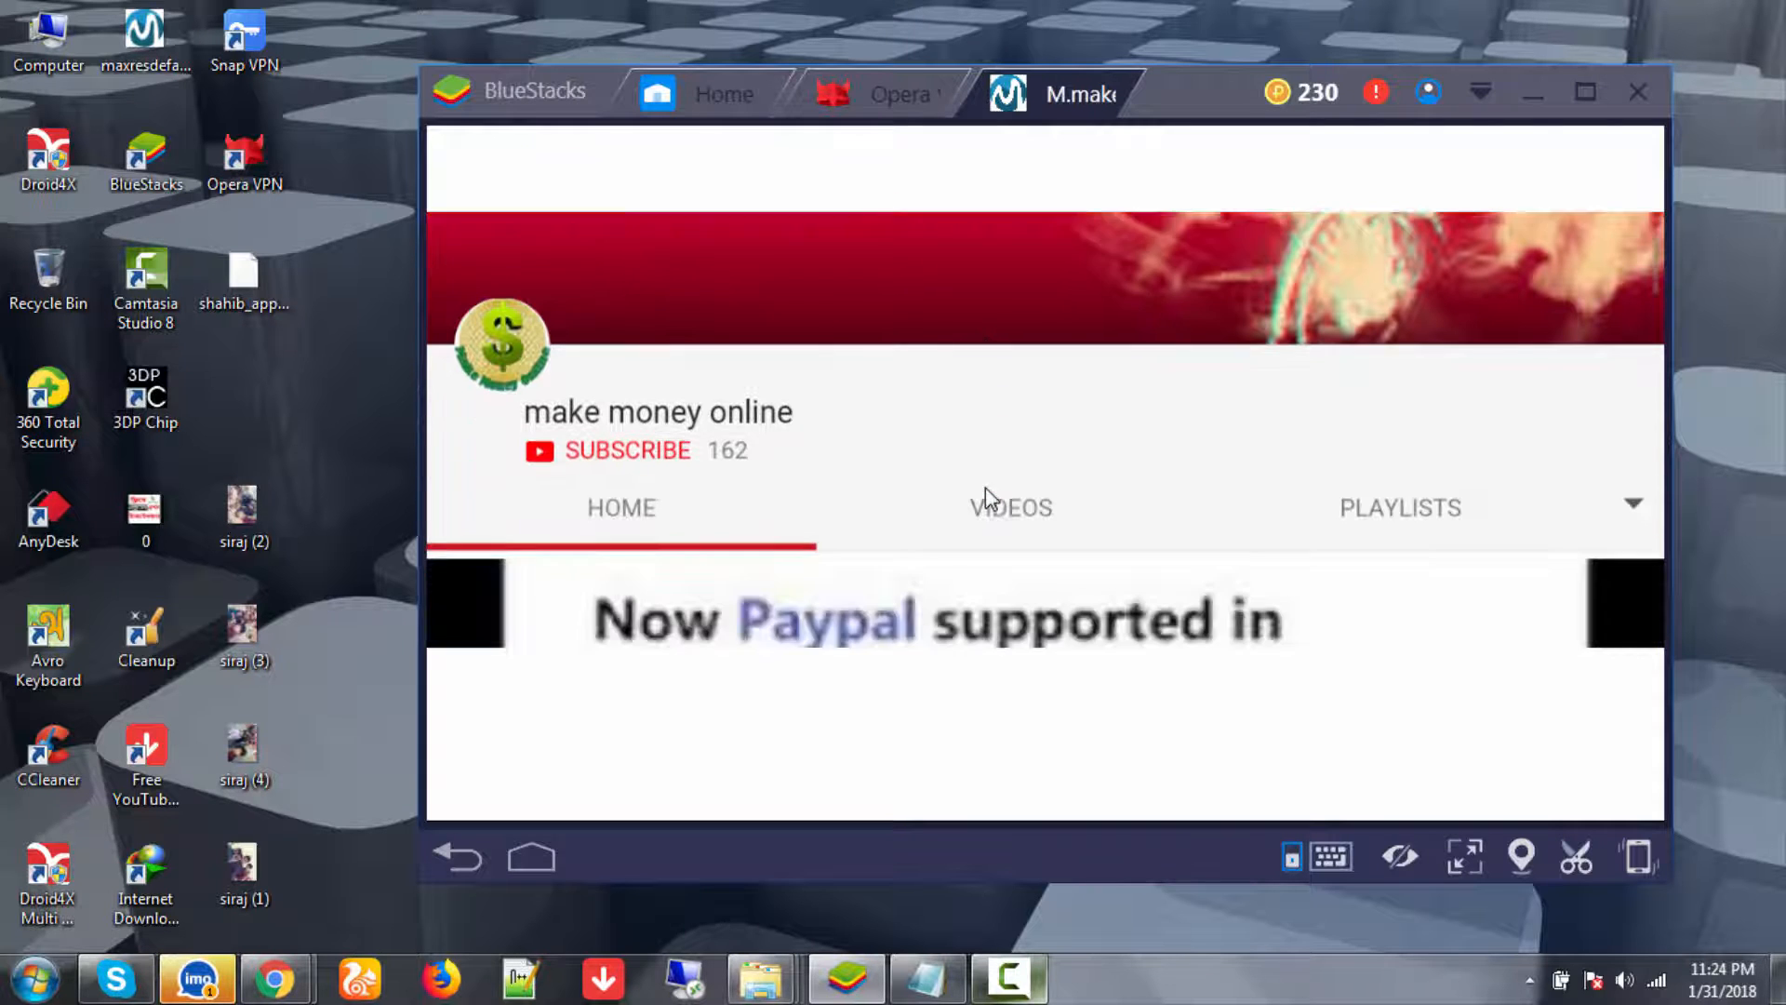
scroll(985, 487, down, 2)
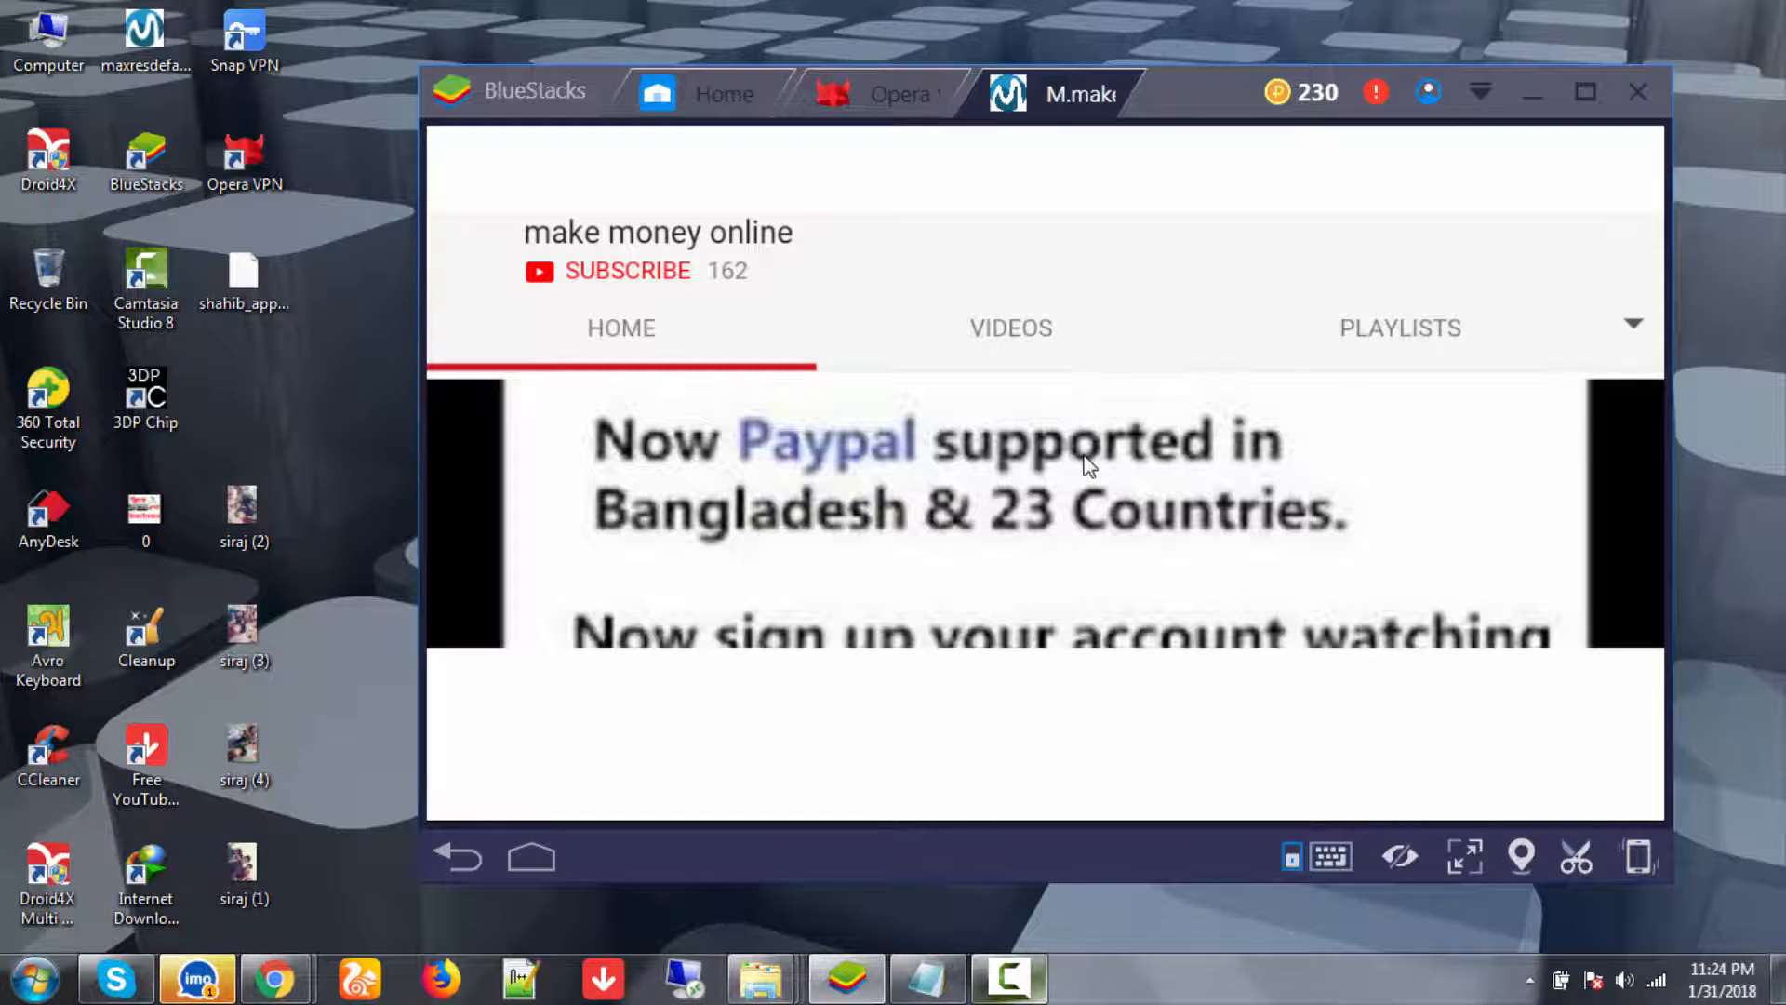
scroll(1088, 465, down, 3)
scroll(1084, 466, up, 3)
scroll(1108, 461, down, 2)
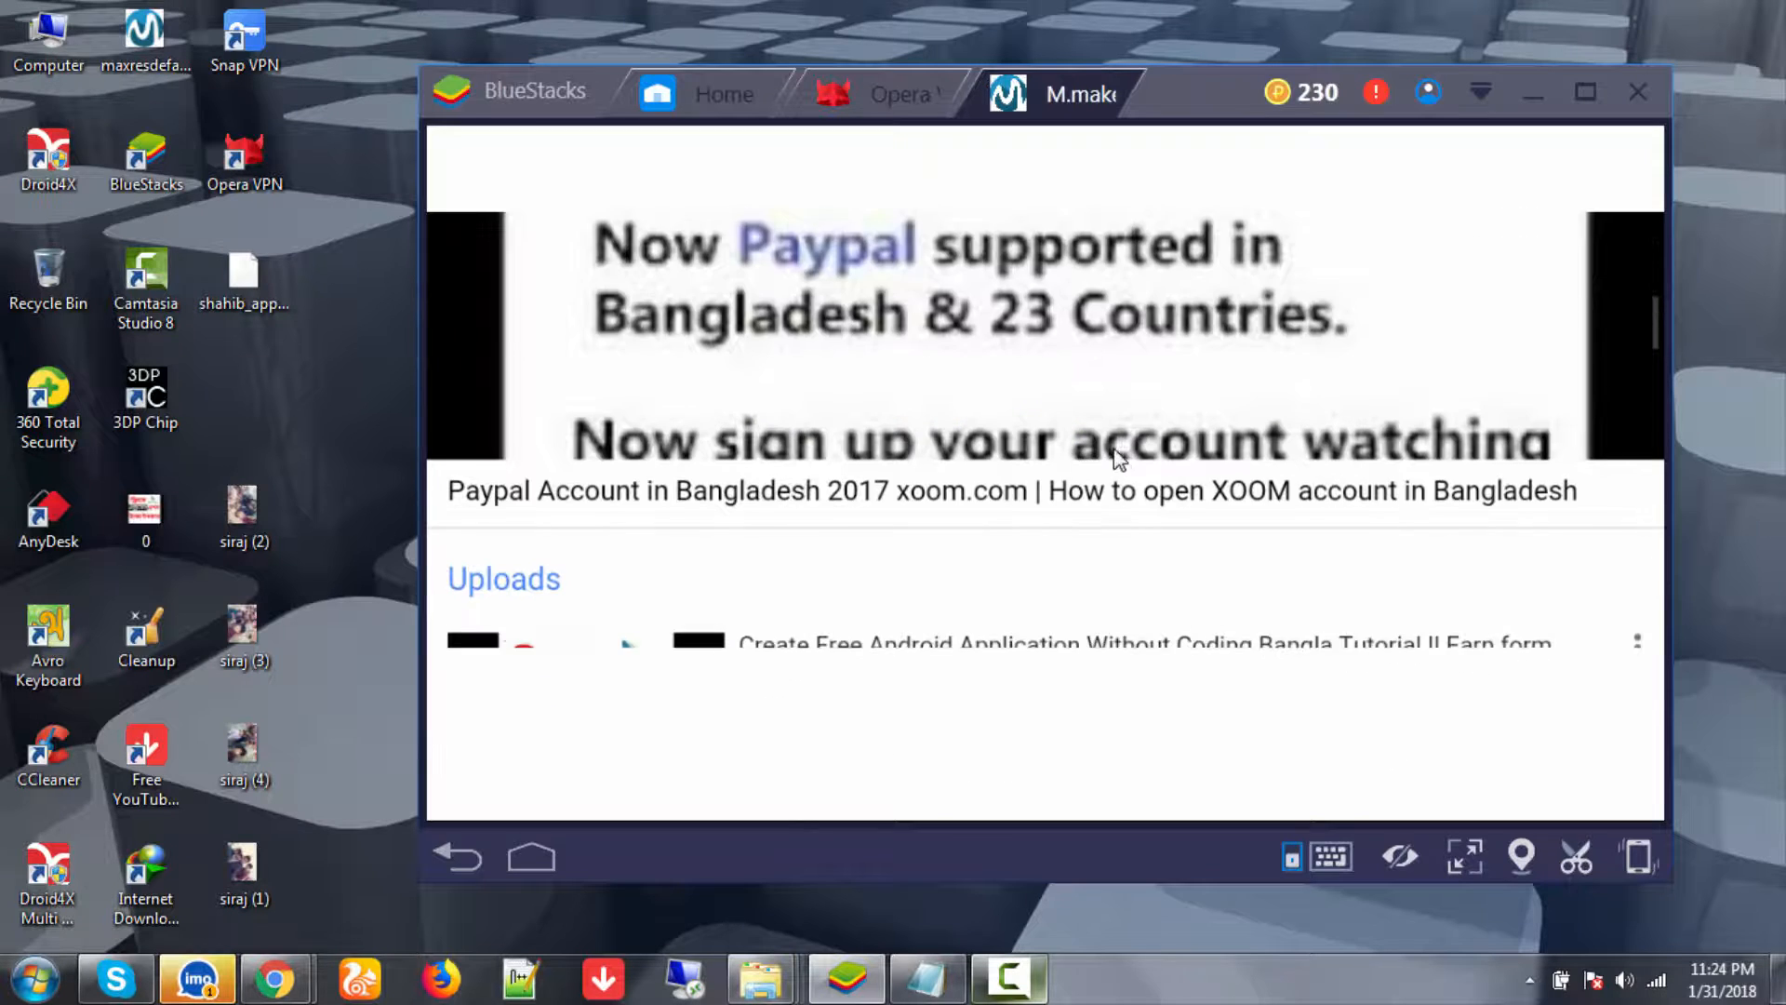
scroll(1111, 437, down, 3)
scroll(1217, 418, down, 2)
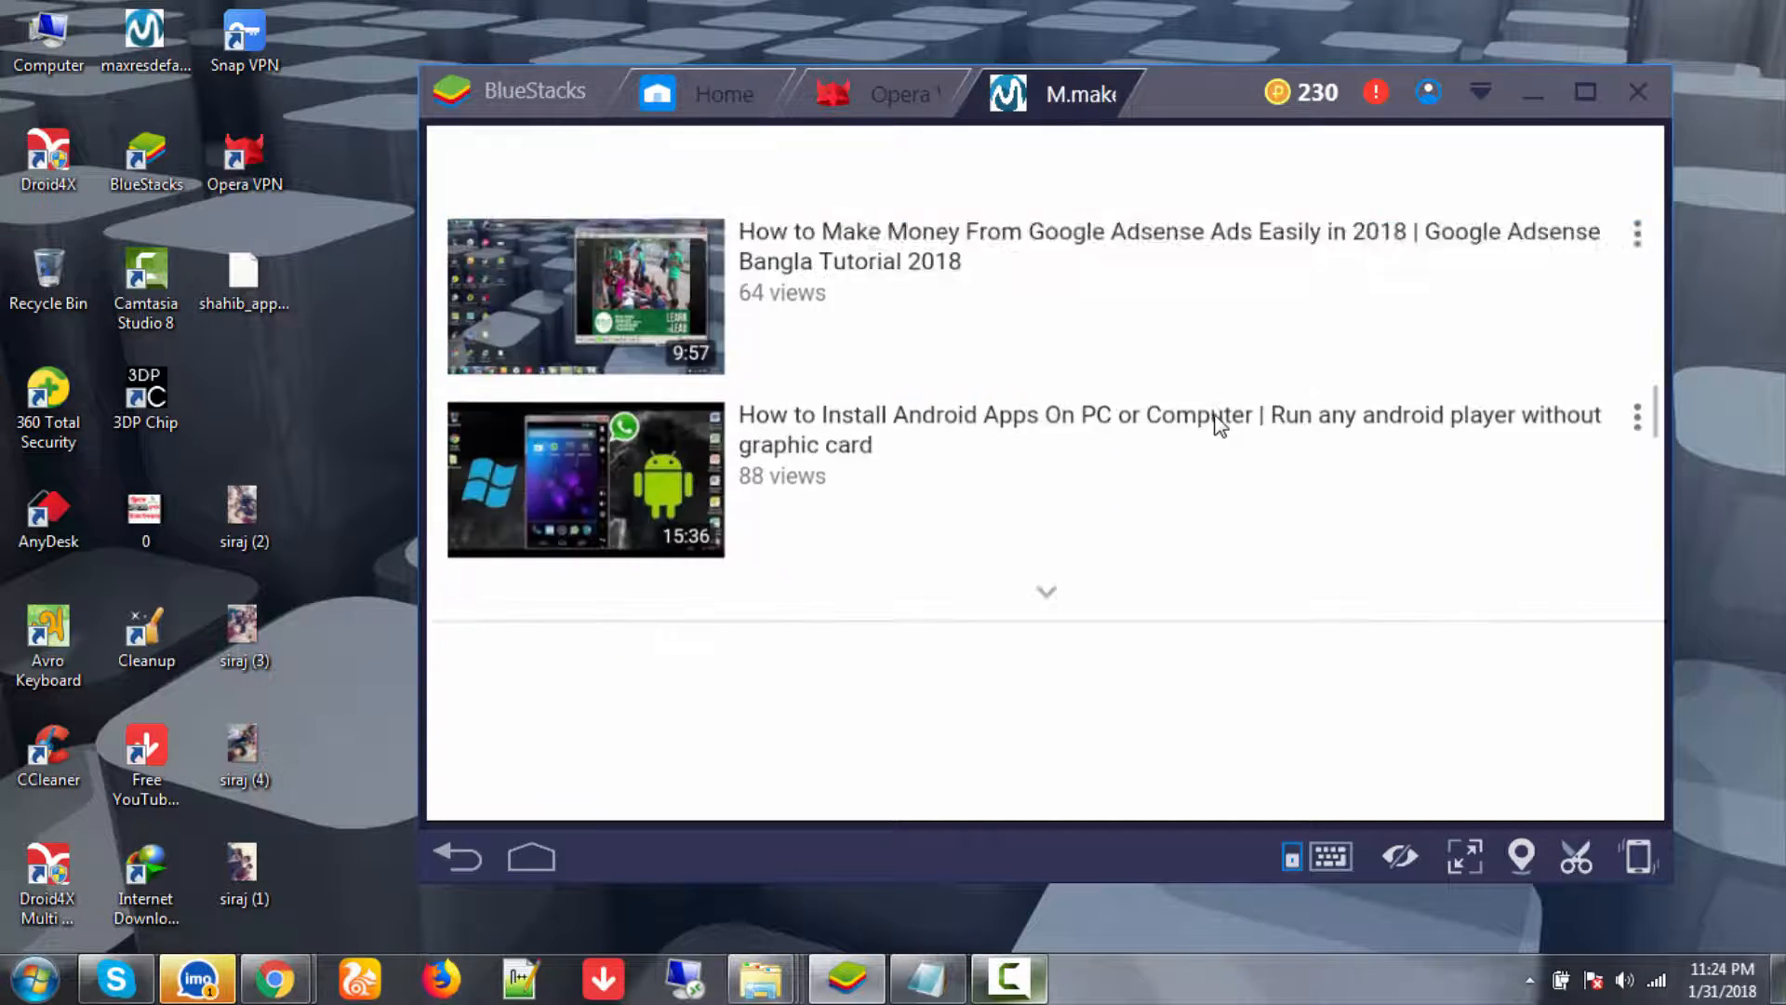
scroll(1216, 417, up, 10)
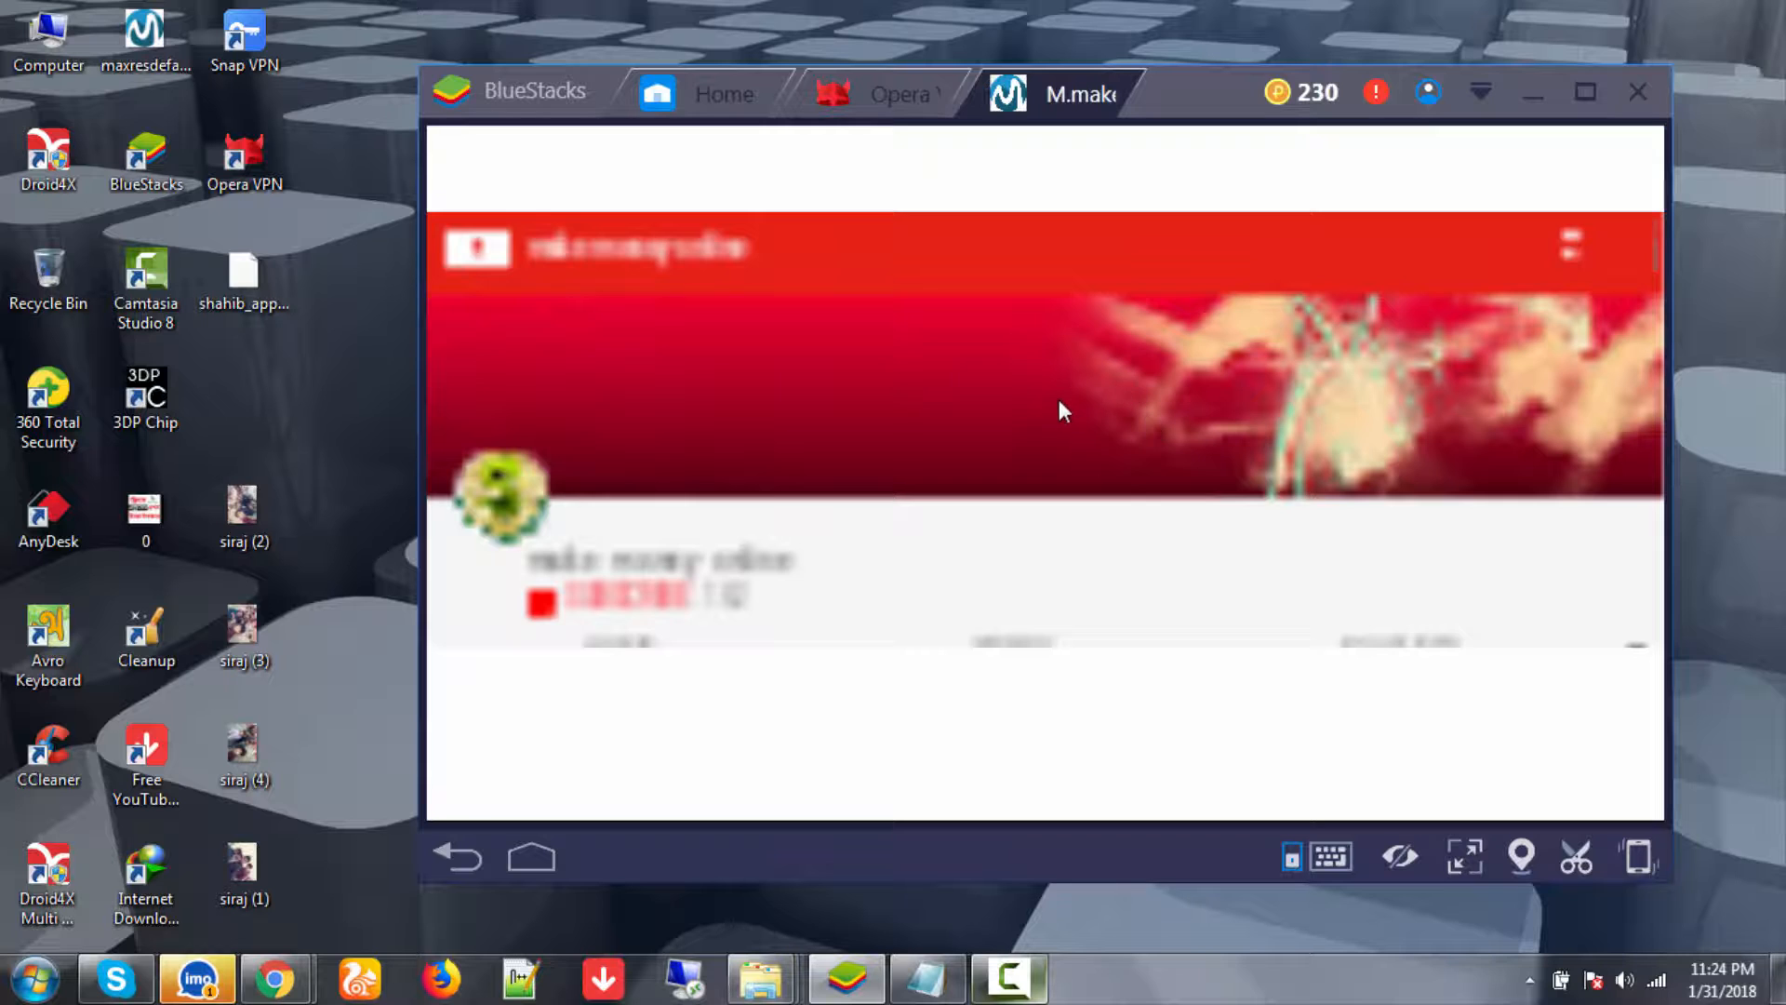
scroll(1063, 410, down, 6)
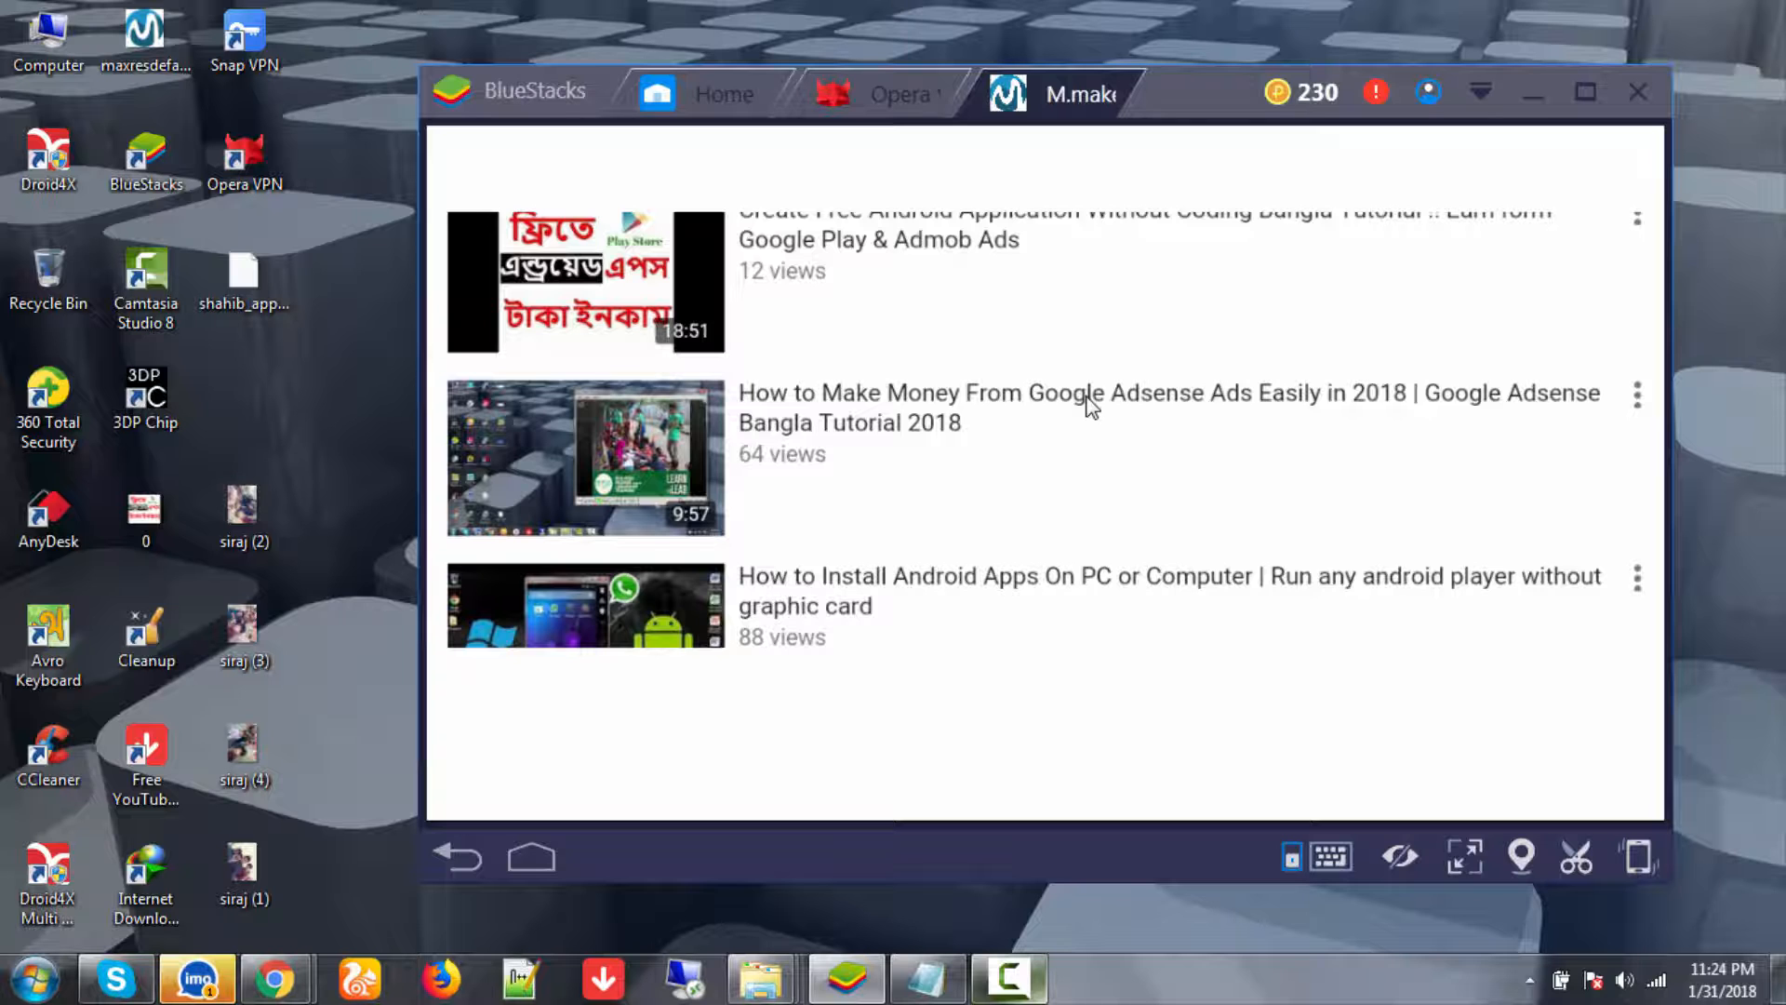
scroll(1091, 396, up, 2)
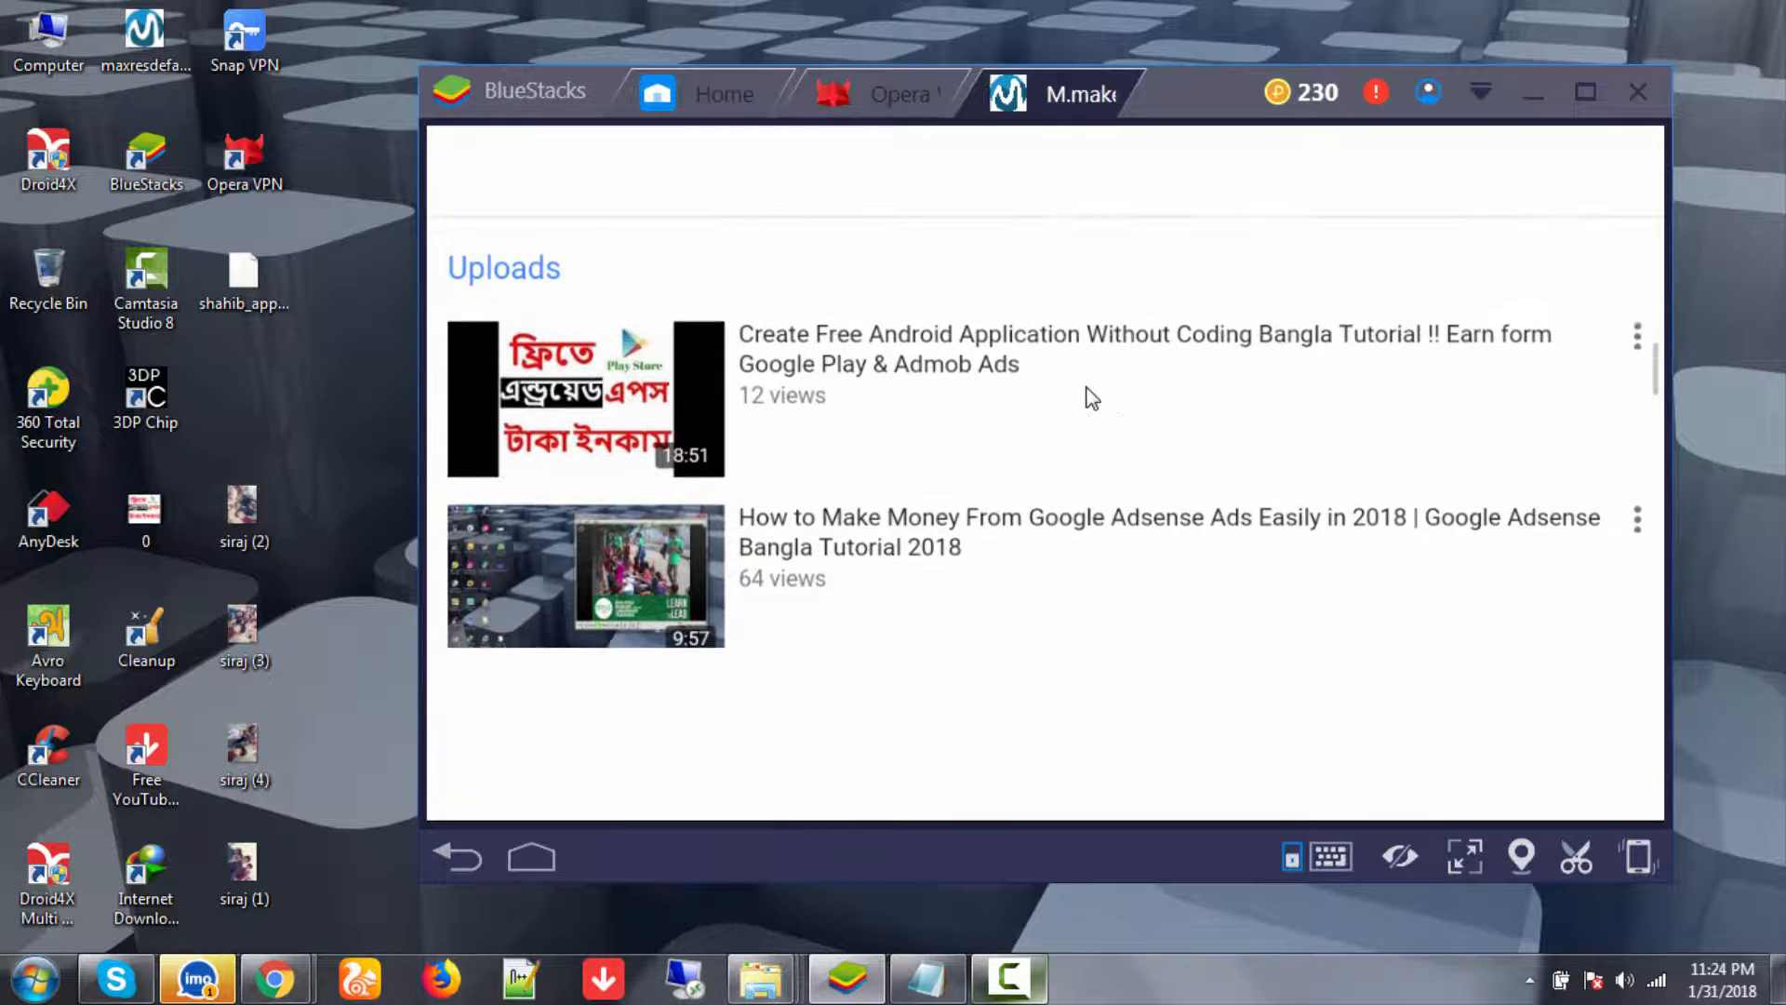
scroll(1433, 381, down, 5)
scroll(1448, 380, up, 7)
scroll(1438, 400, up, 3)
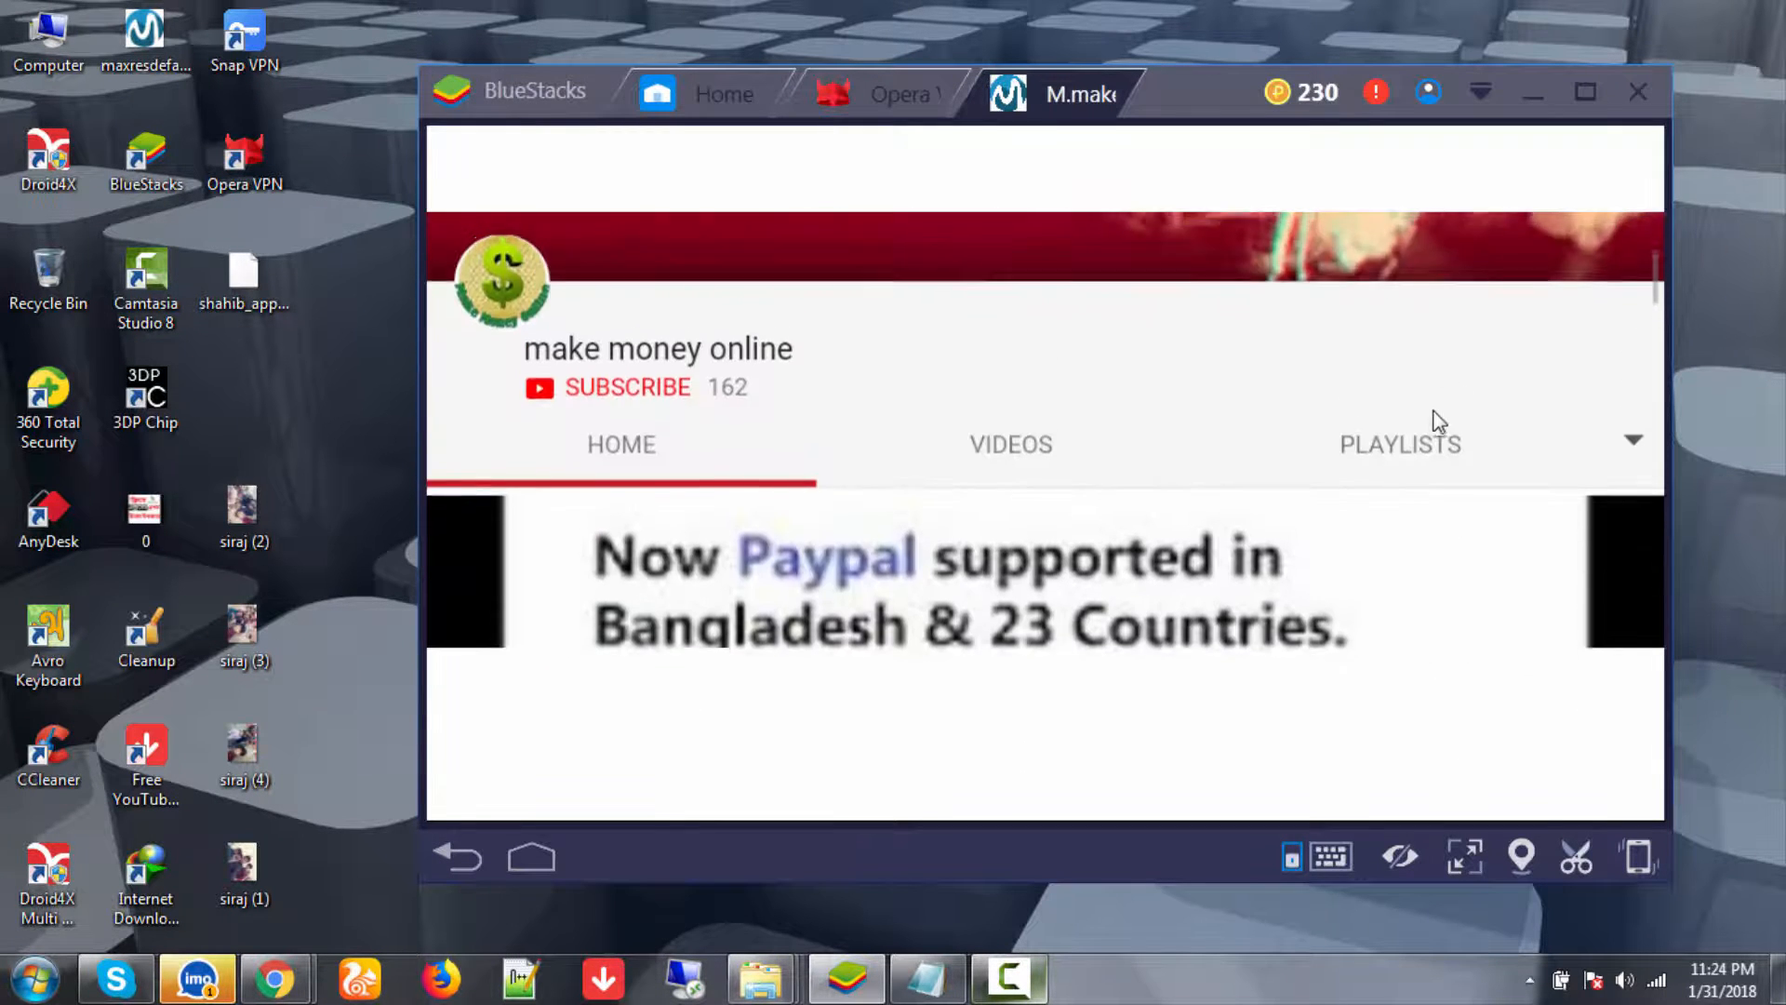
- Open the Autocad A to Z command playlist from the channel's playlists, then go back
click(1433, 464)
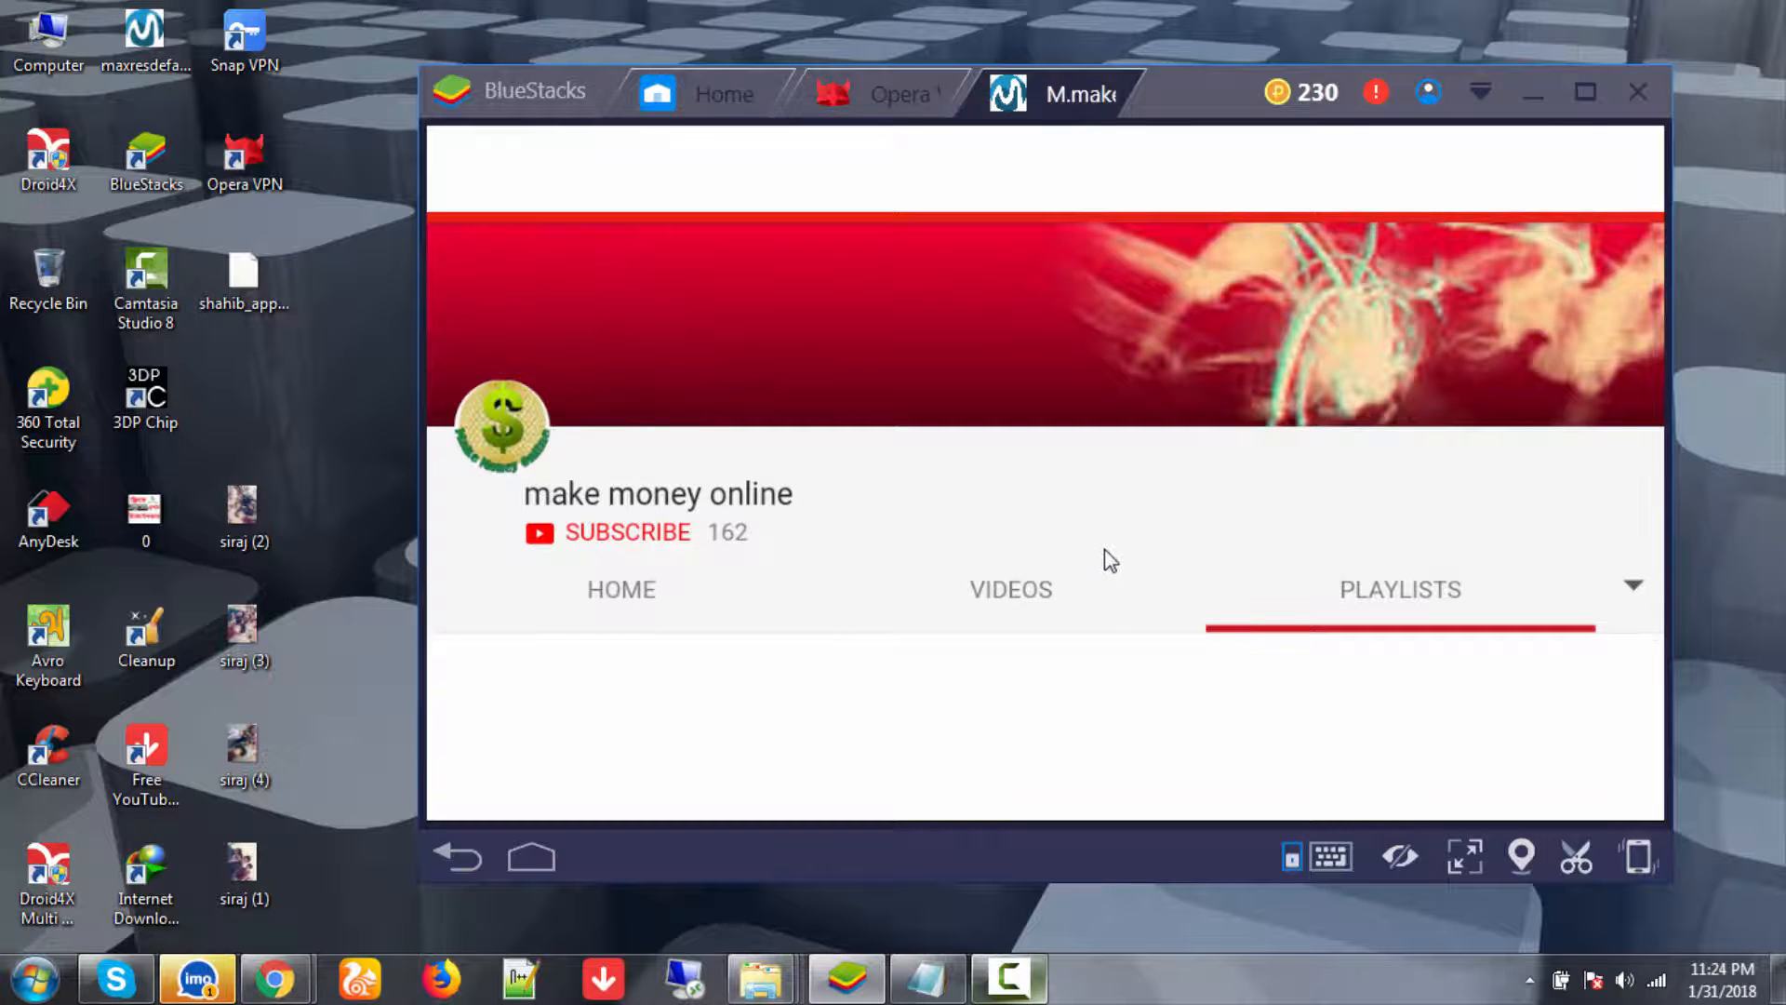
scroll(1110, 566, down, 10)
scroll(847, 456, up, 2)
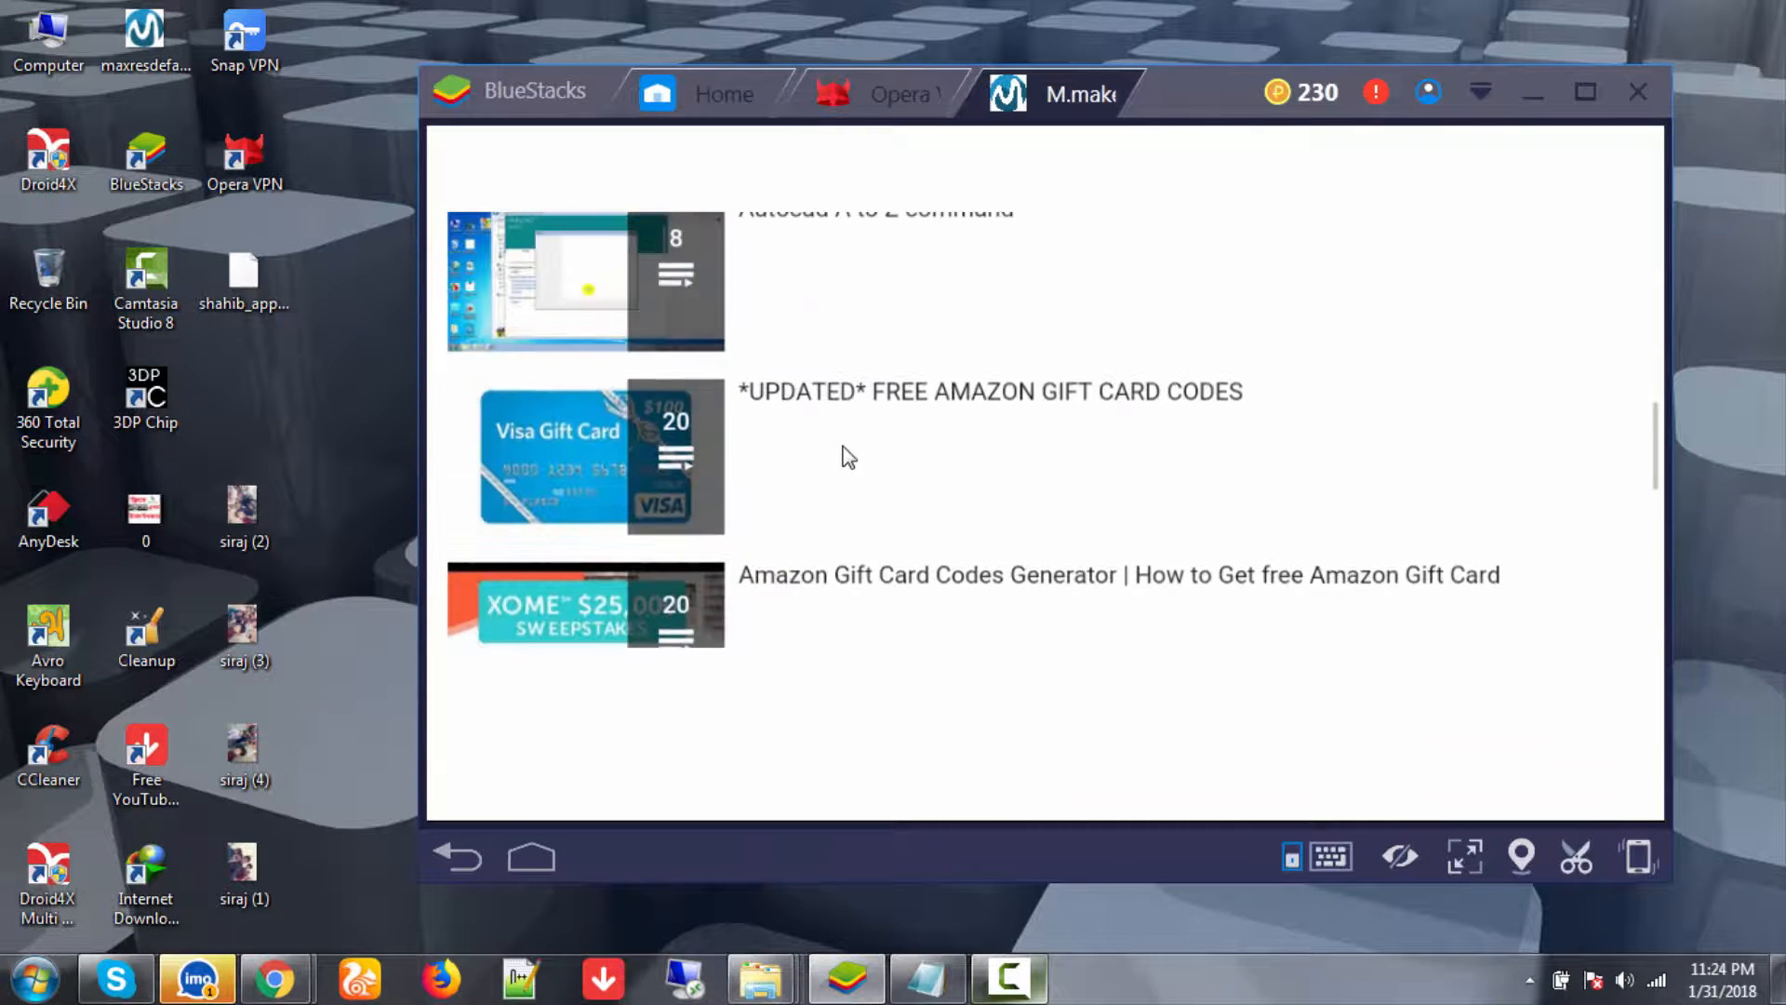
click(600, 296)
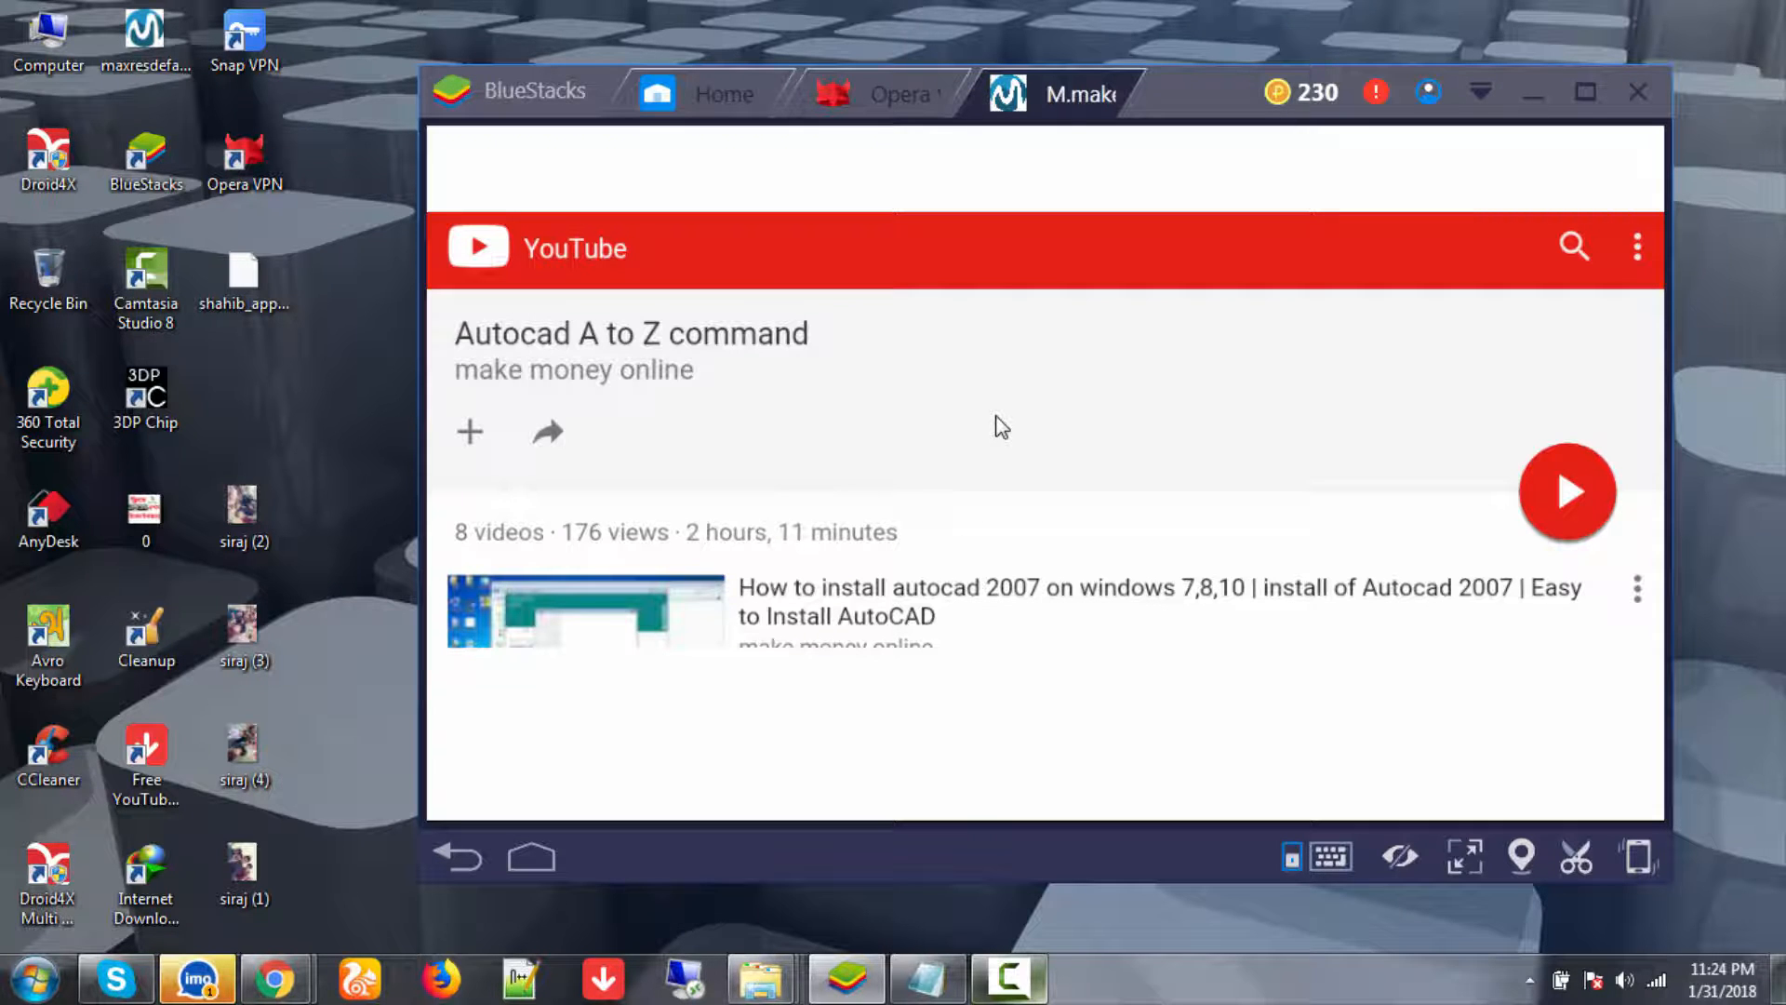
click(456, 854)
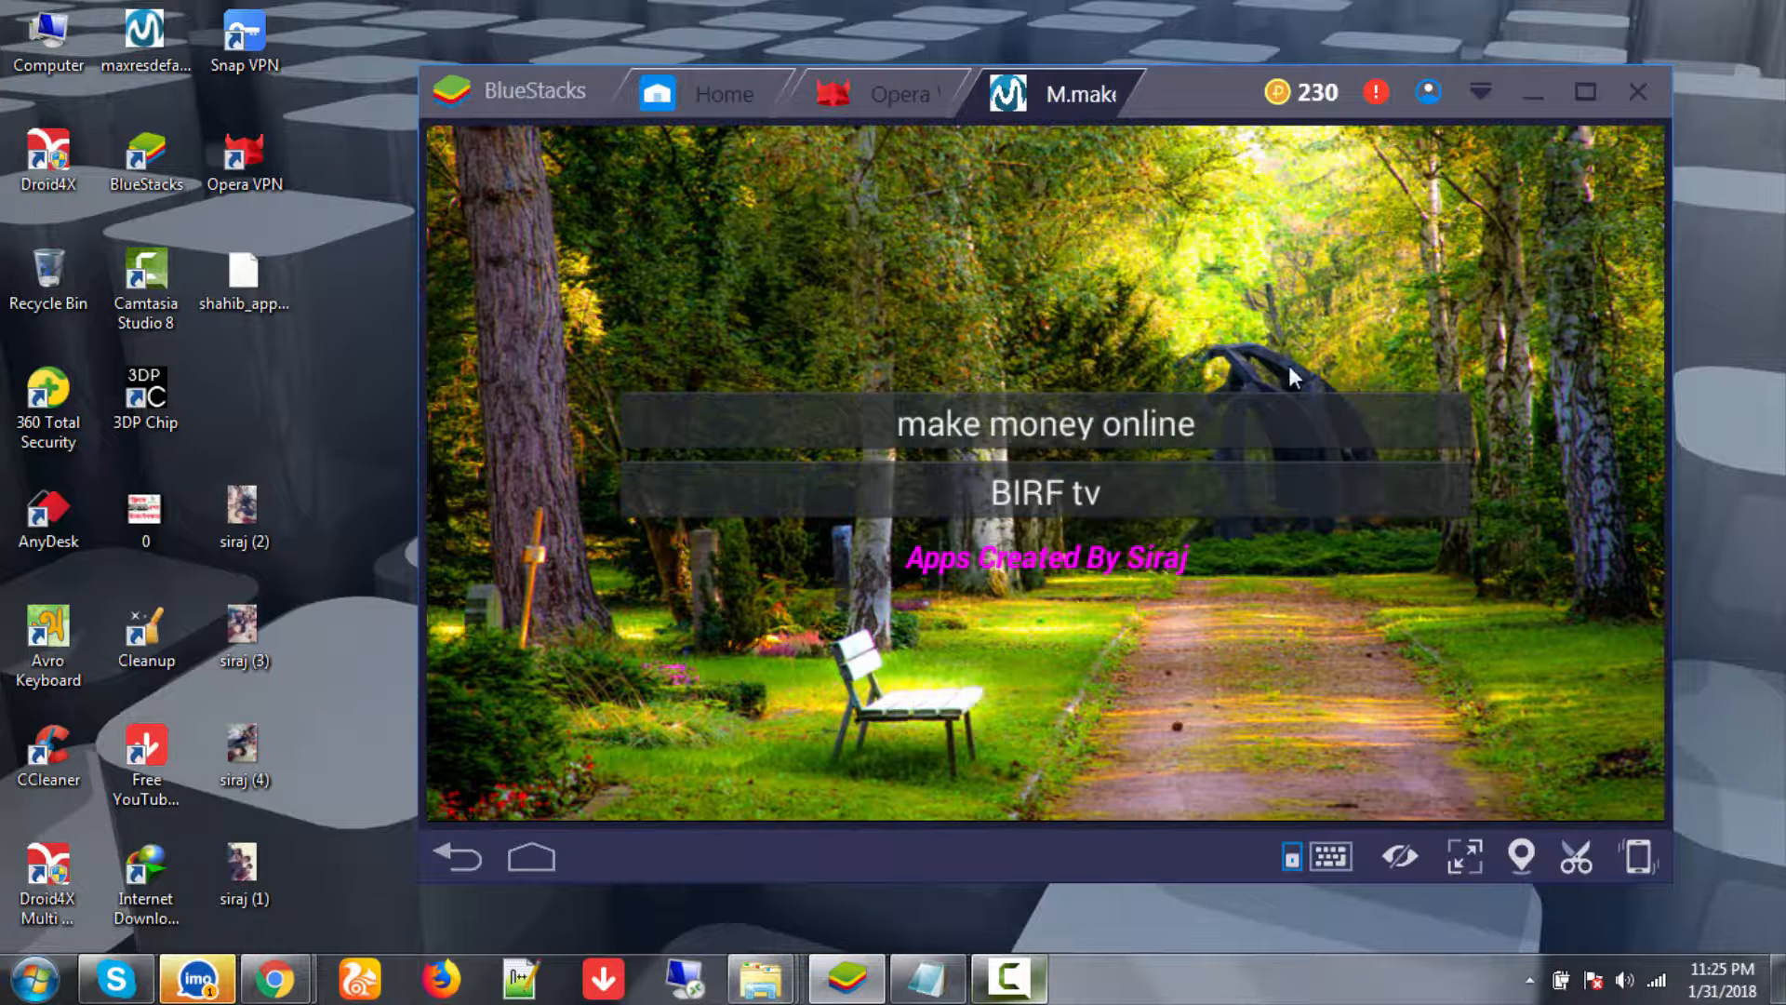
- Visit BIRF tv, refresh the desktop, go back, and return to BlueStacks Home under My Apps
click(990, 501)
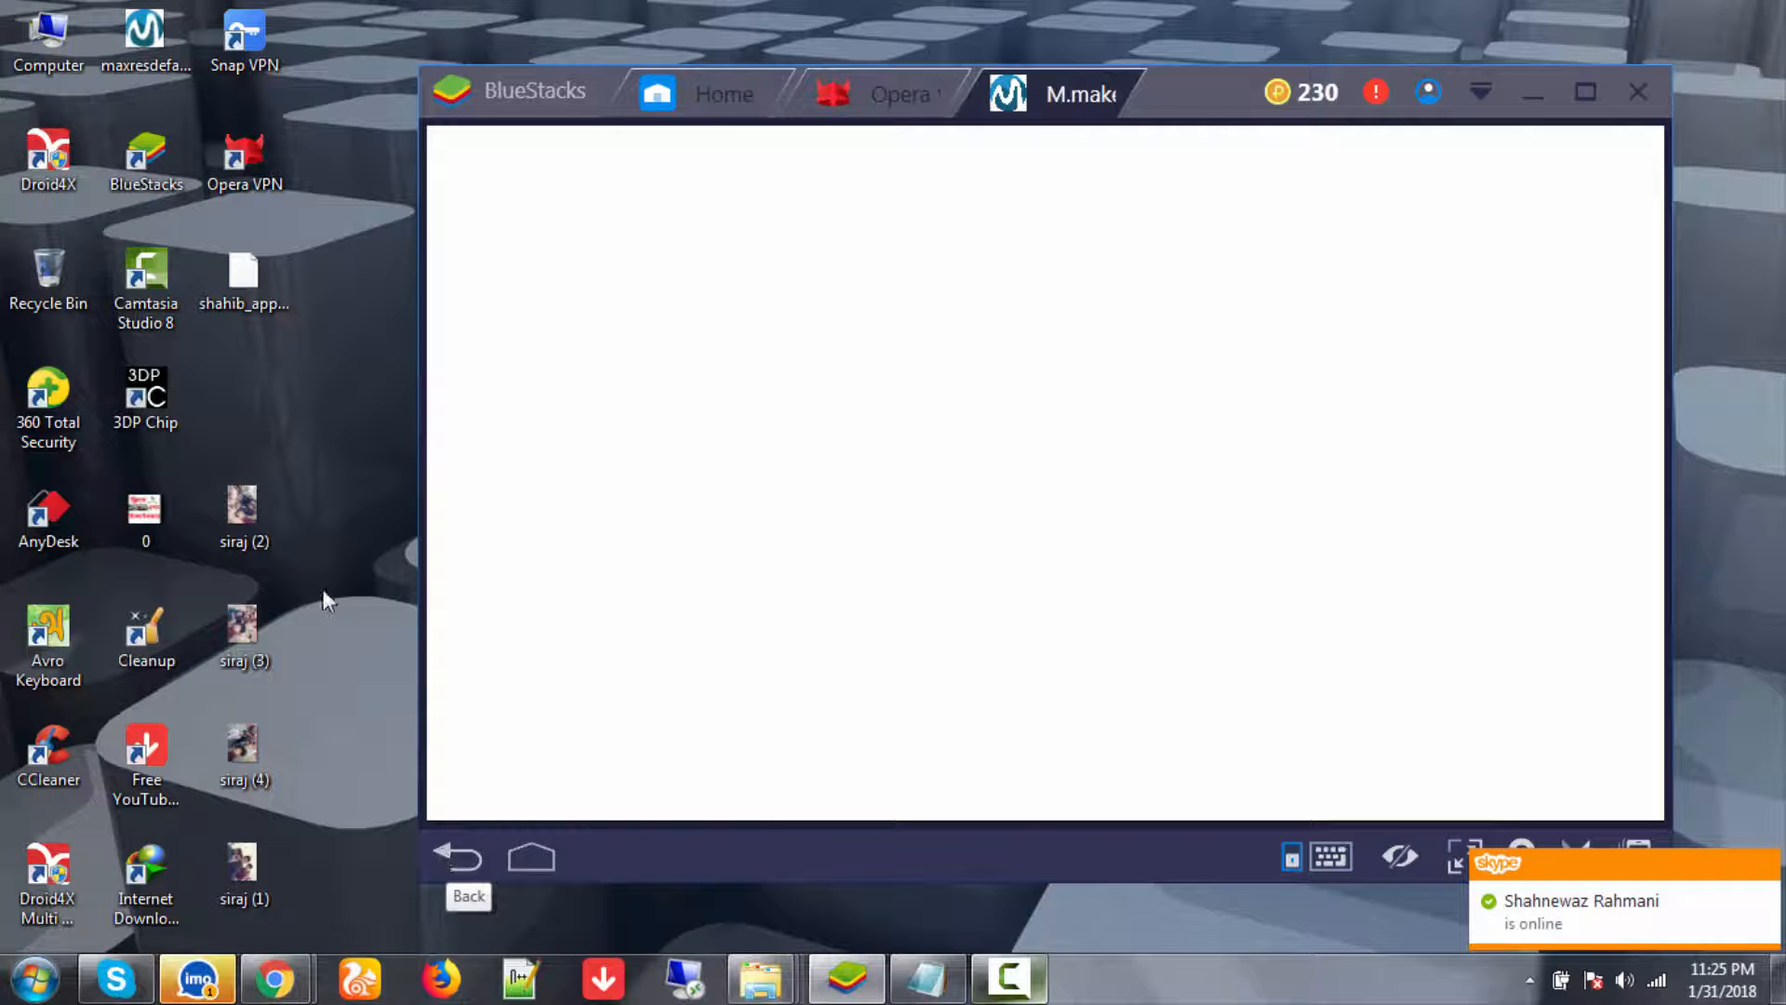
right_click(283, 355)
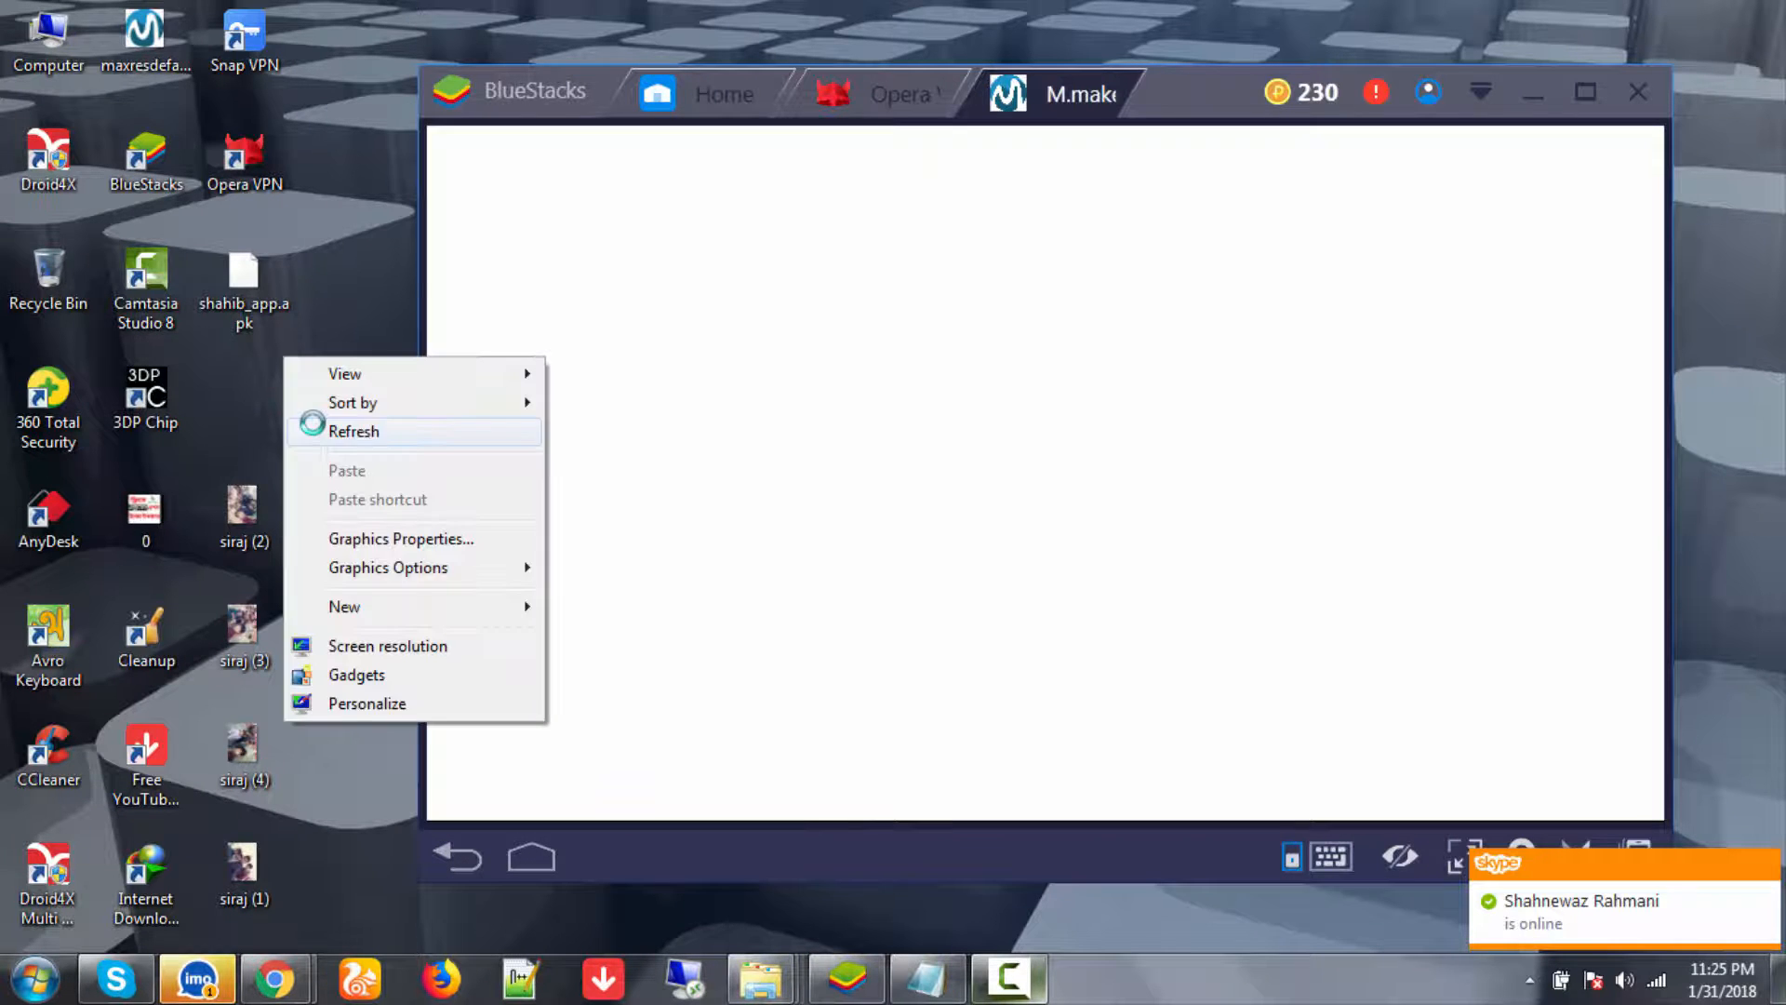
click(310, 410)
click(468, 857)
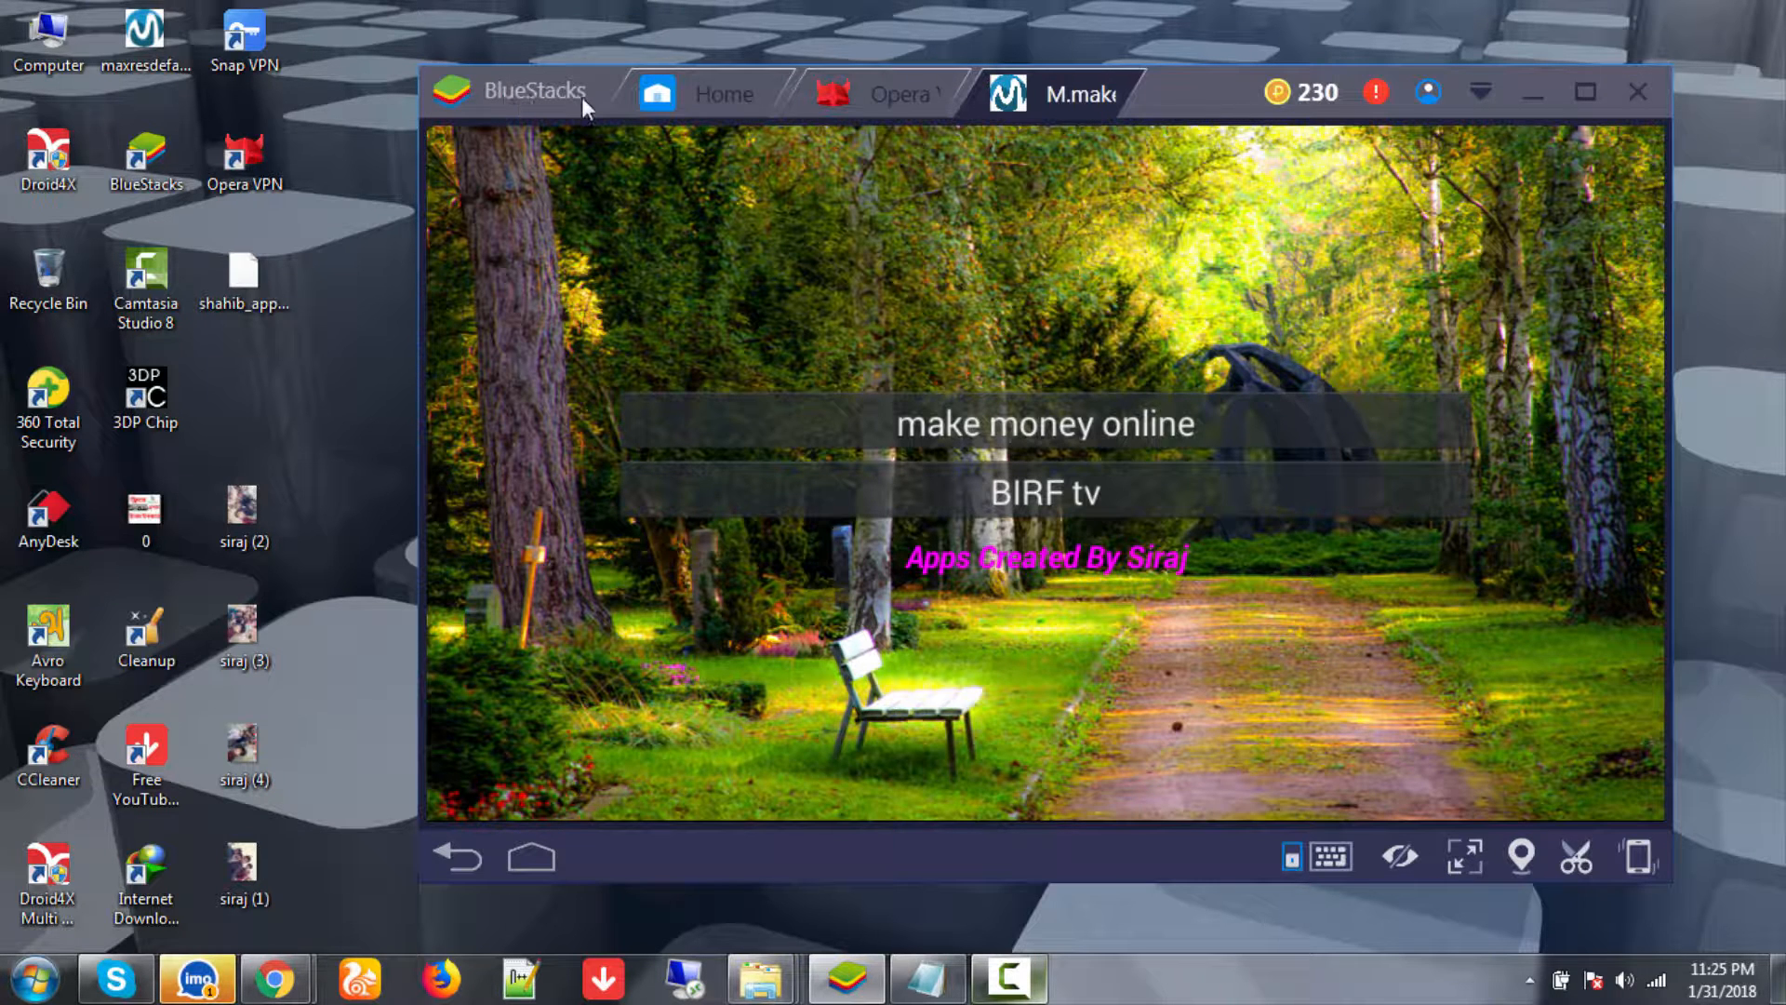
click(689, 94)
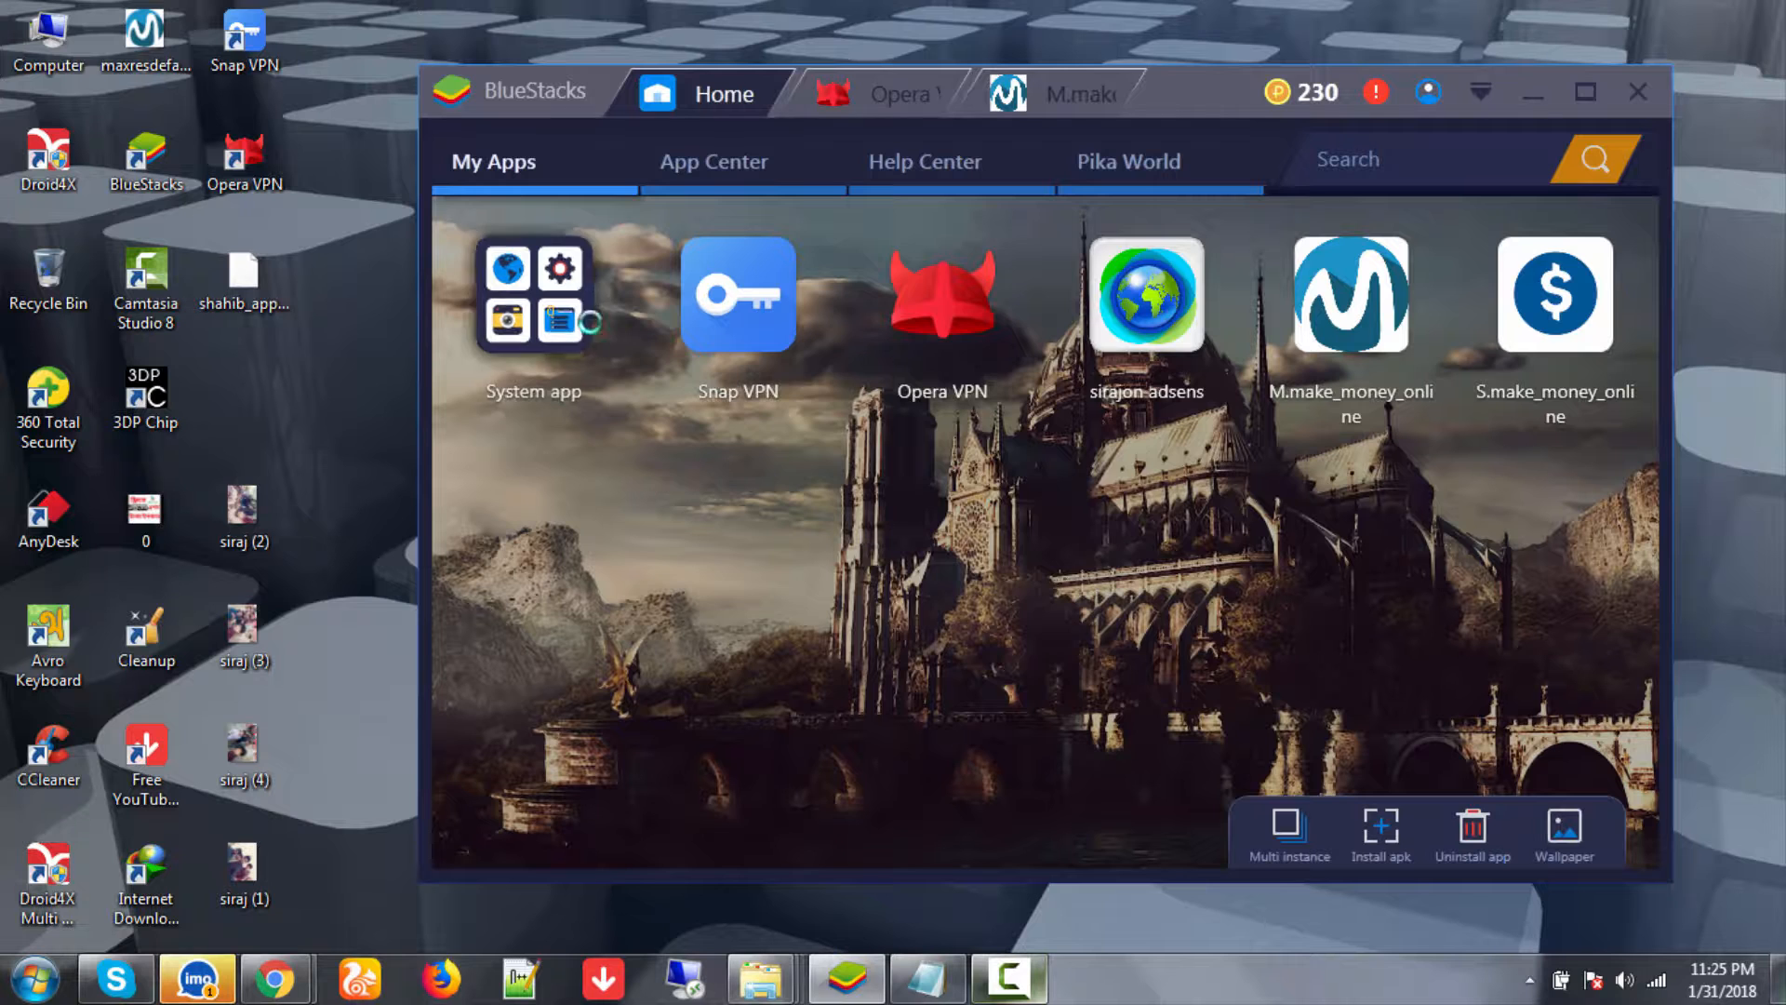
- Dismiss the colour-scheme warning and launch Settings from the System folder, browsing its options
click(1208, 211)
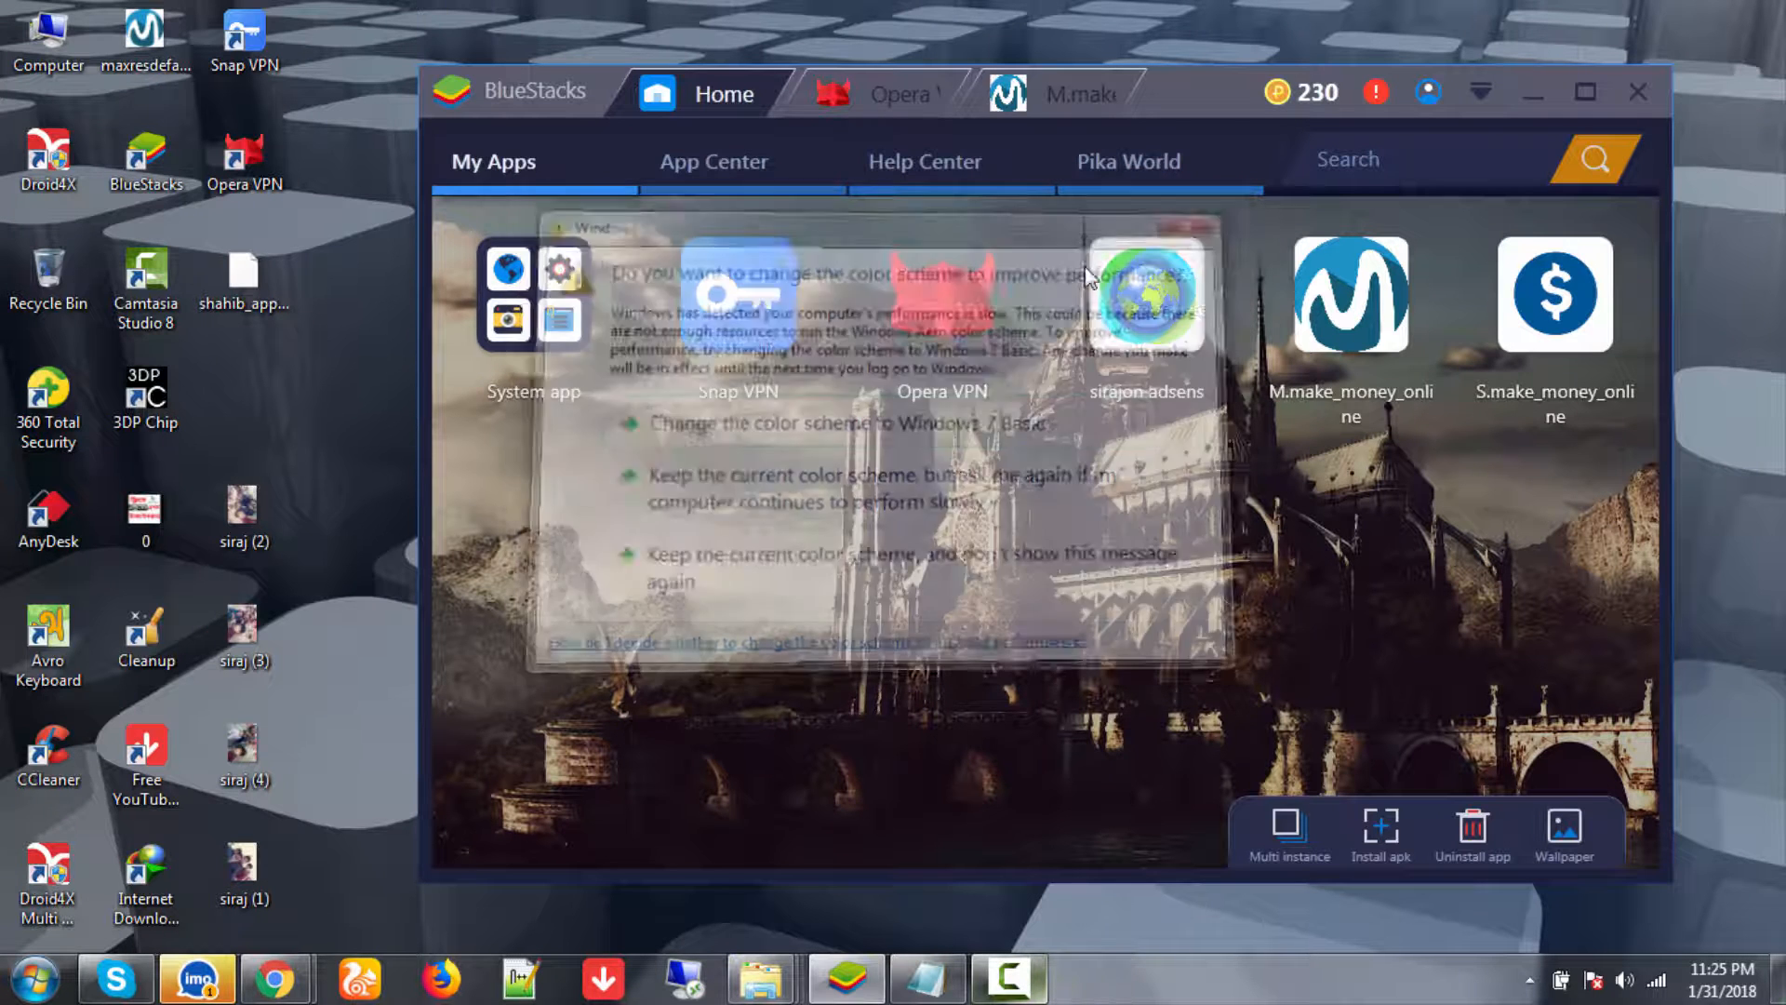
click(561, 273)
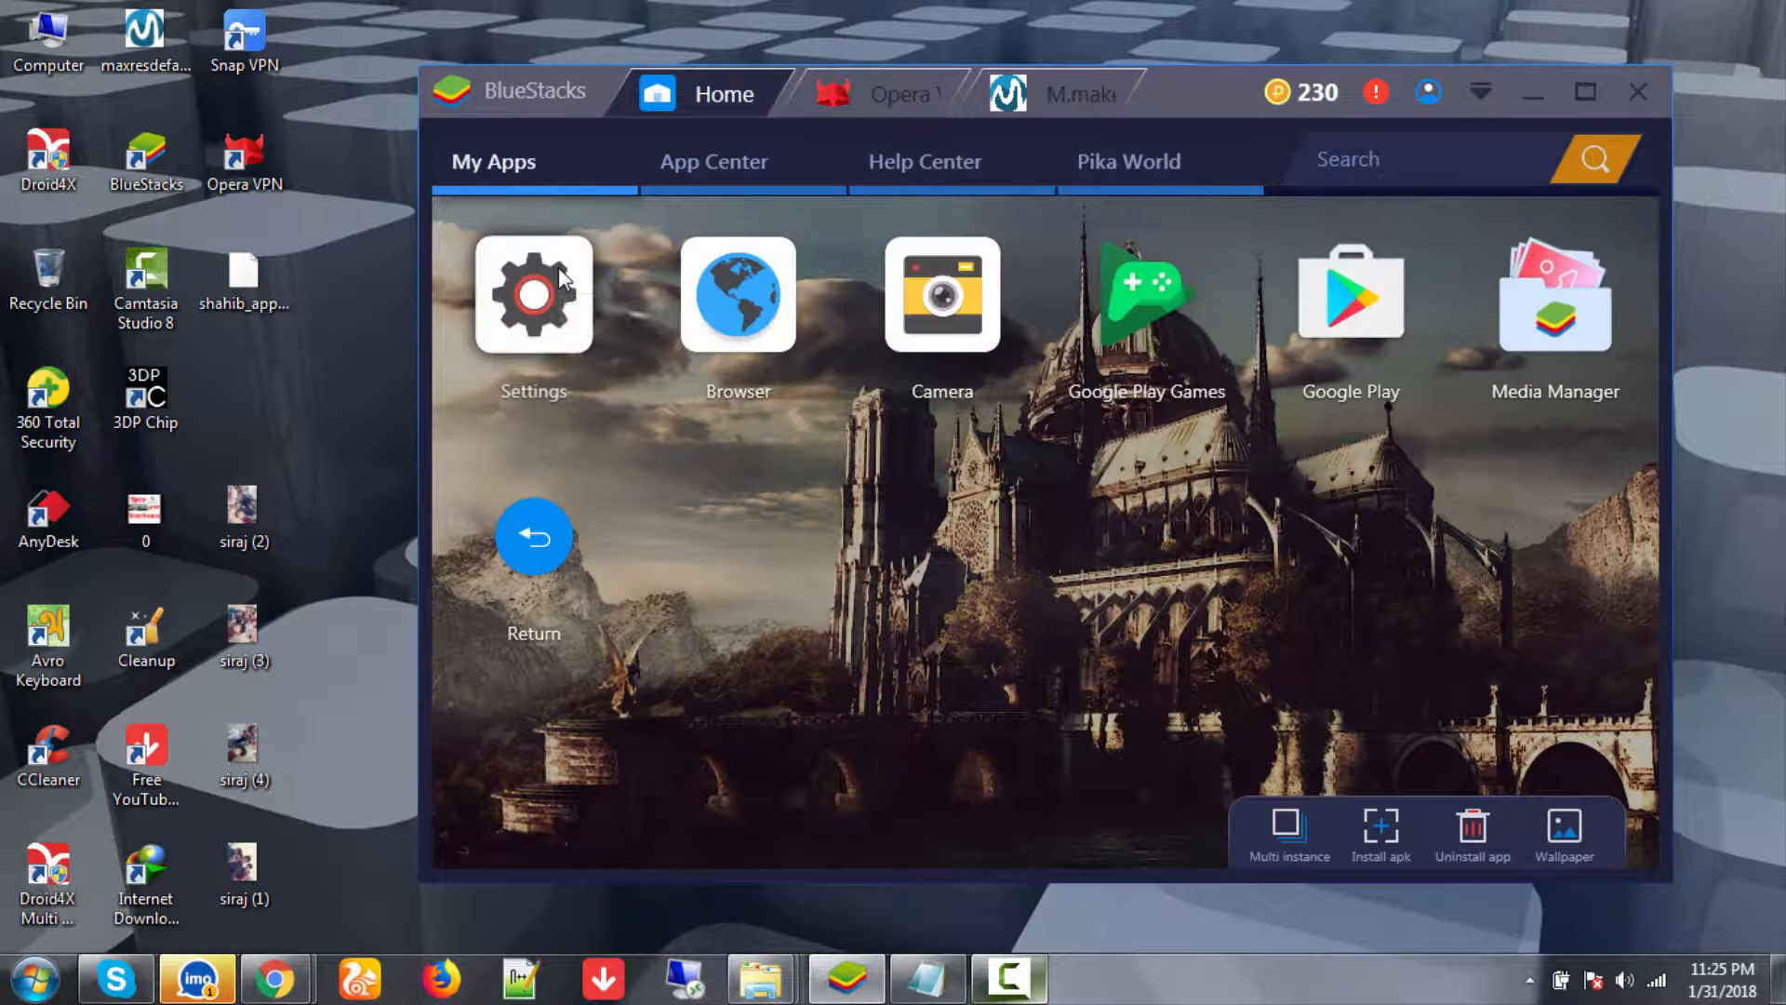
click(561, 331)
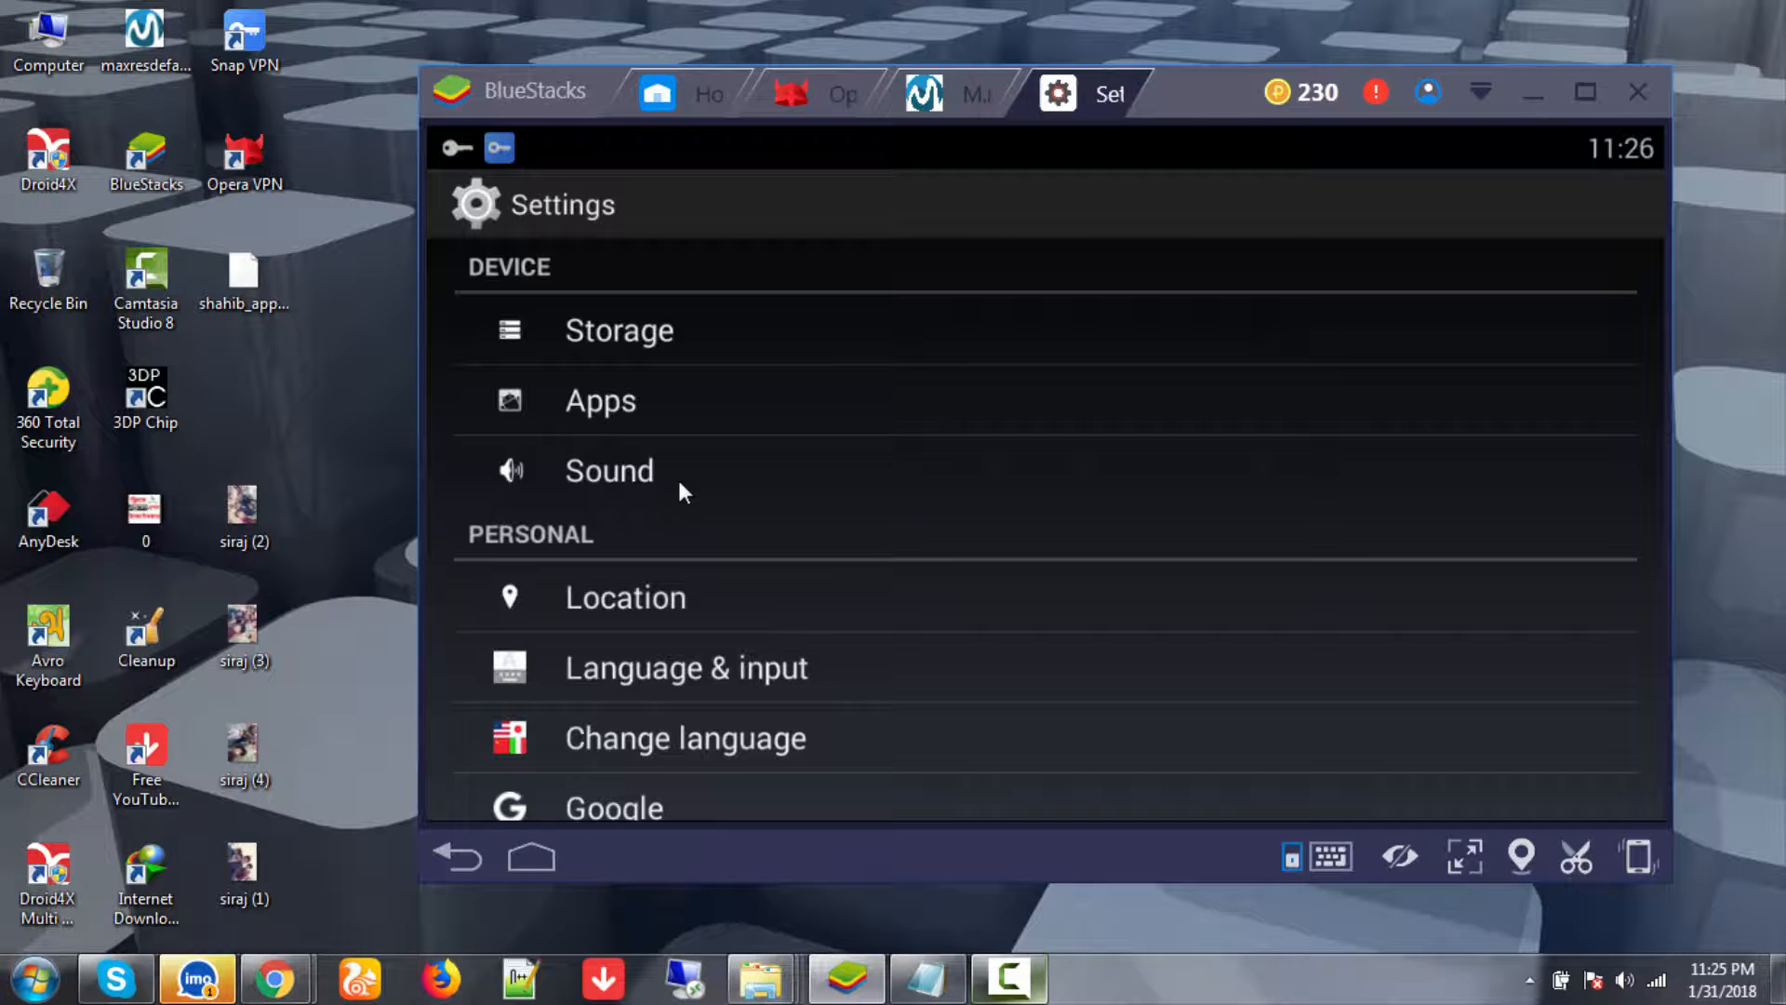
scroll(700, 637, down, 5)
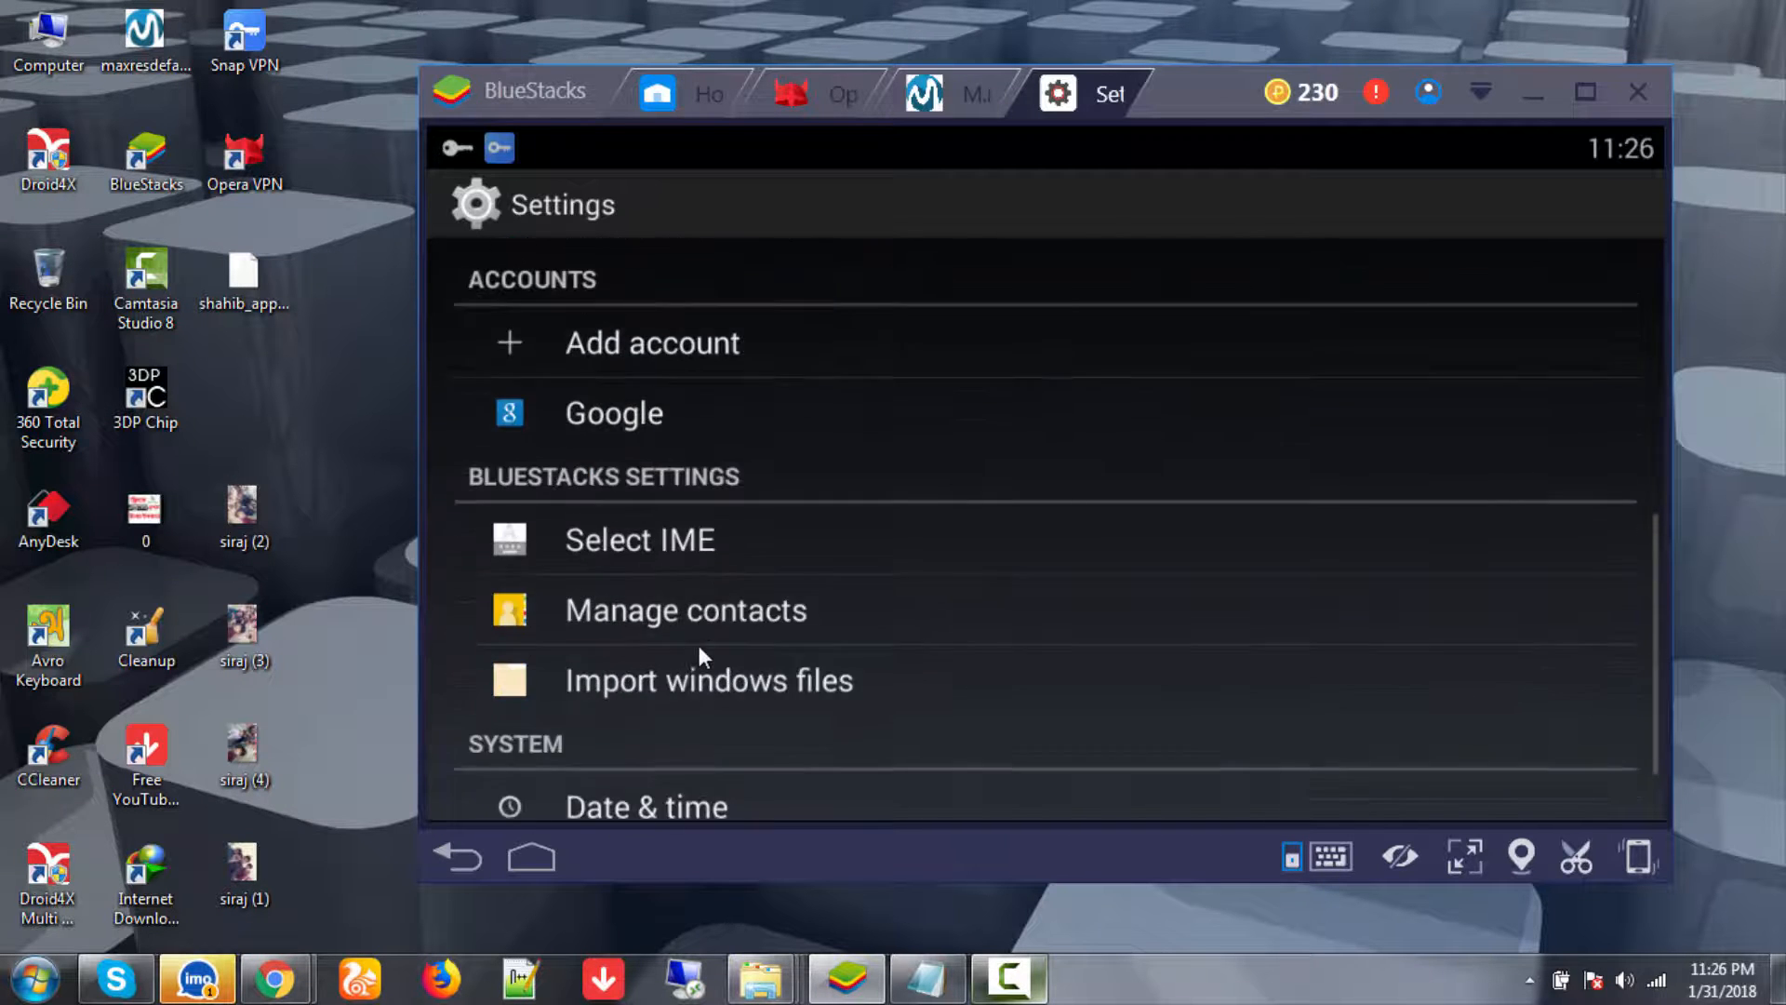
scroll(698, 642, up, 6)
scroll(698, 644, down, 6)
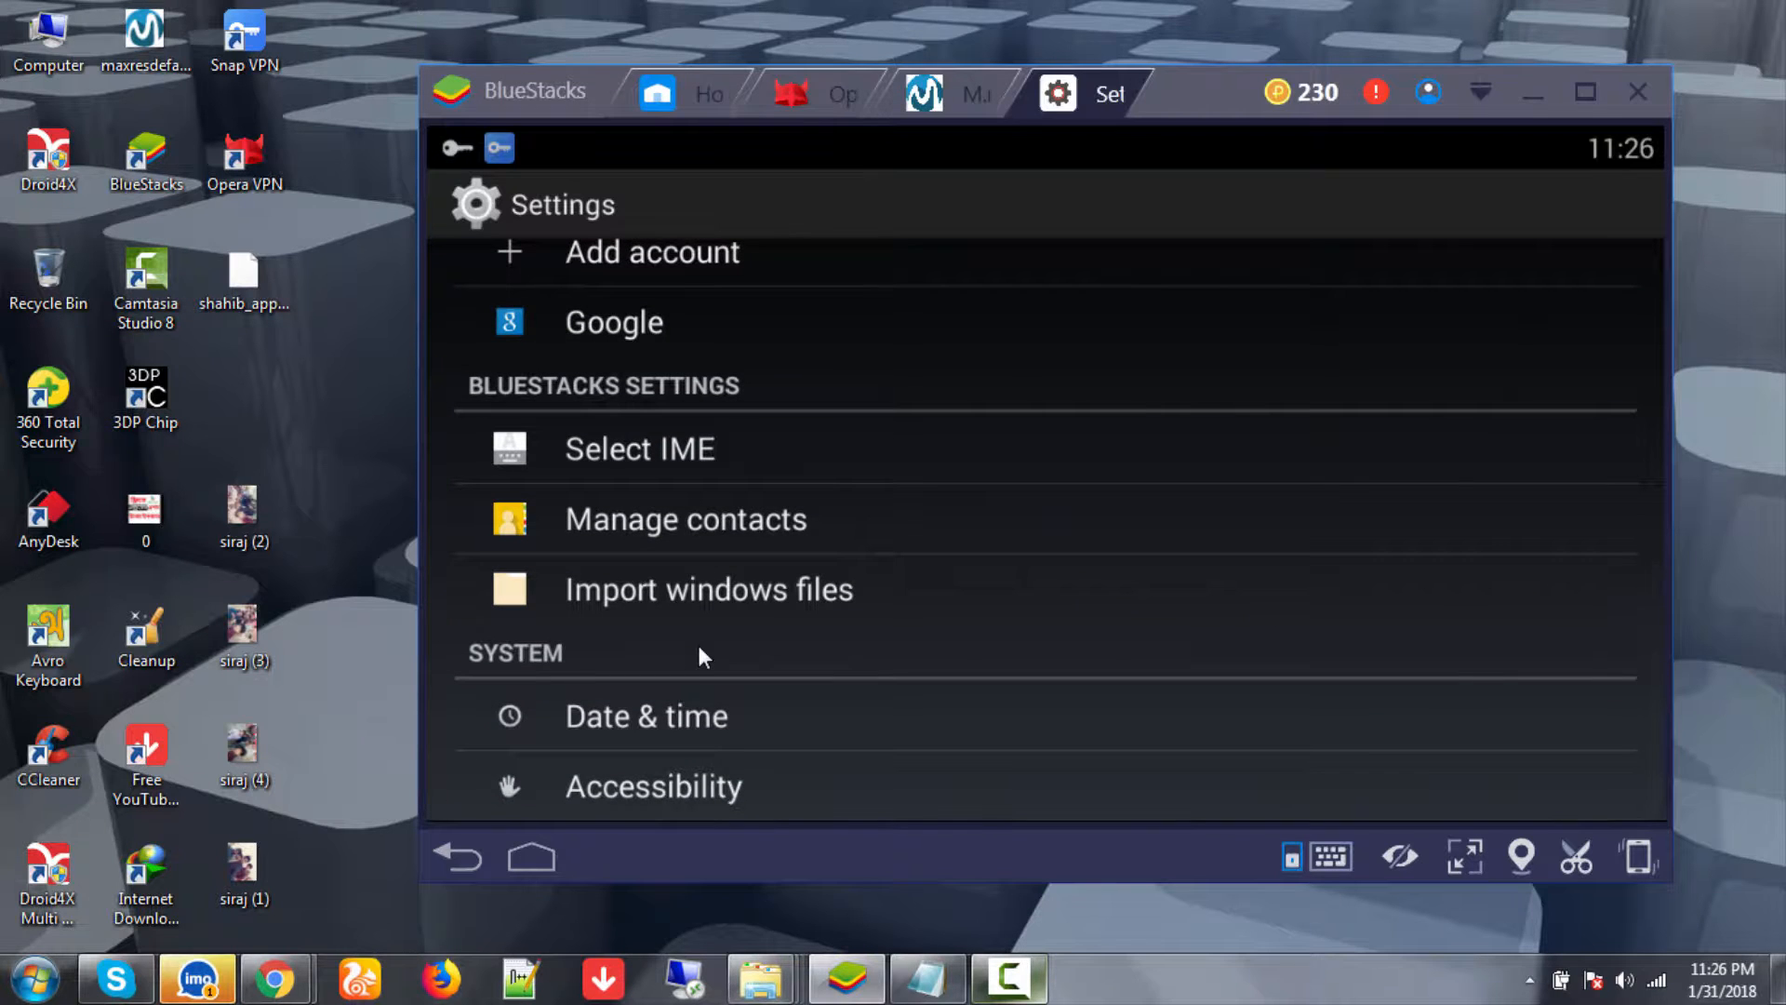
scroll(700, 656, up, 2)
scroll(697, 642, up, 2)
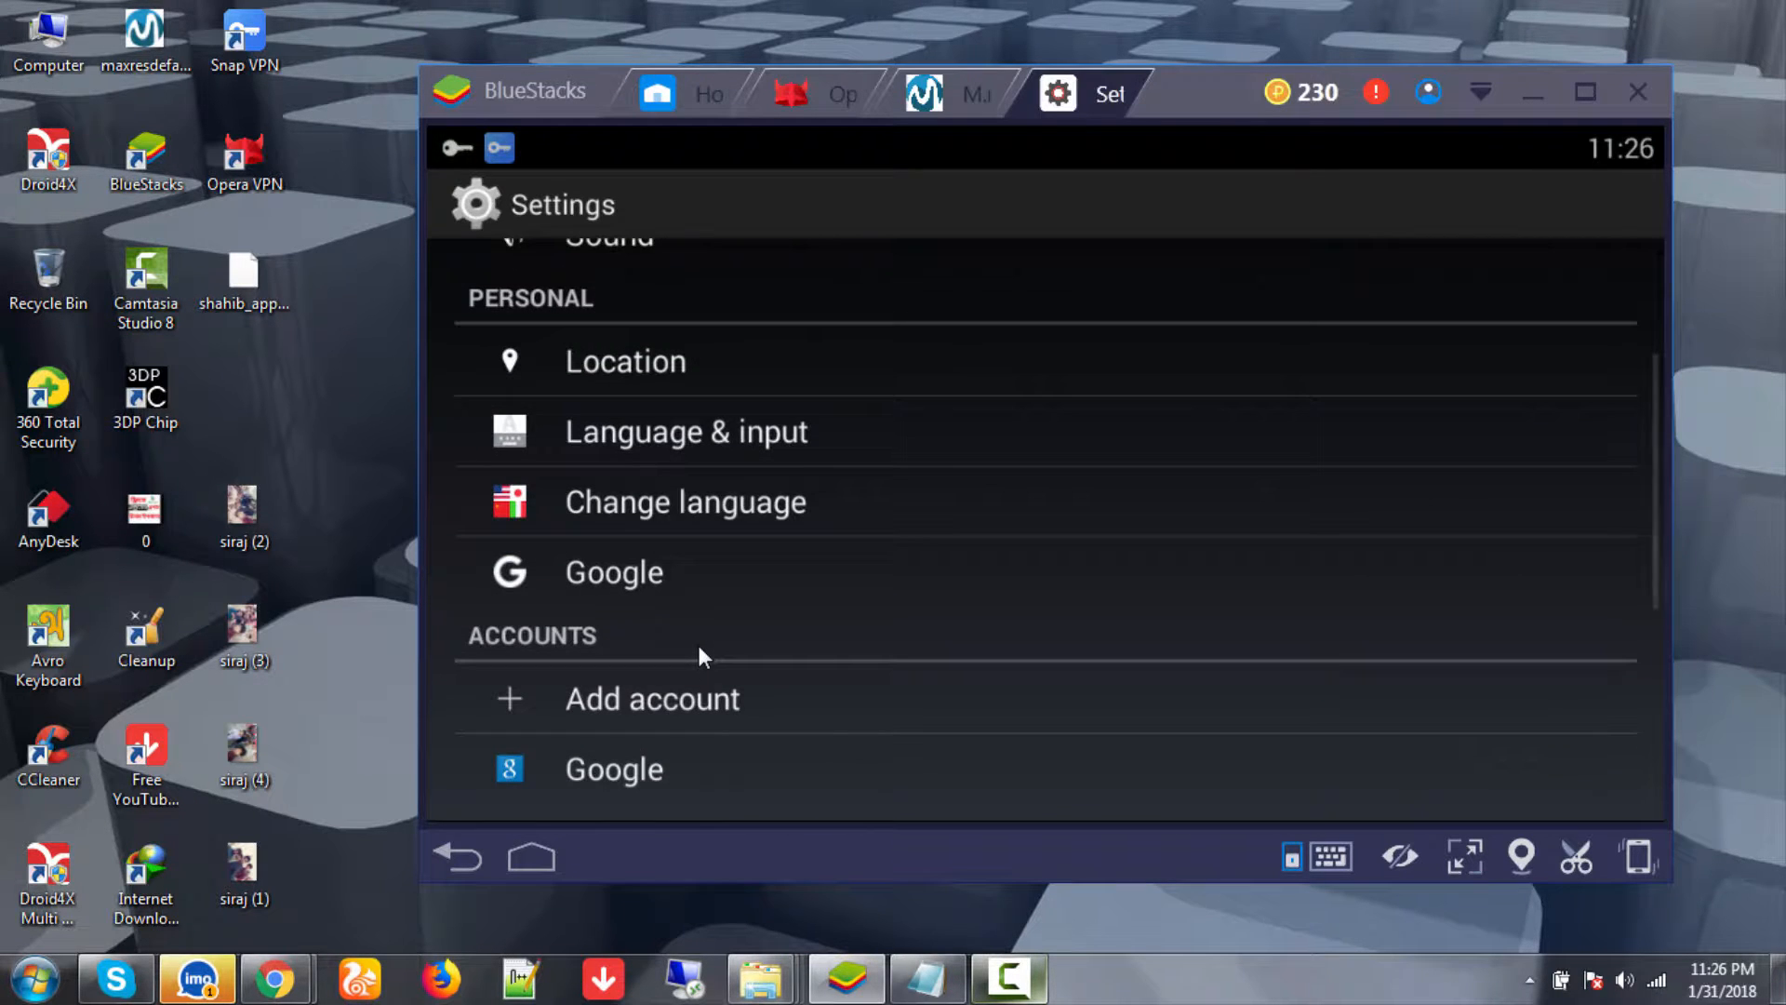
scroll(698, 642, up, 2)
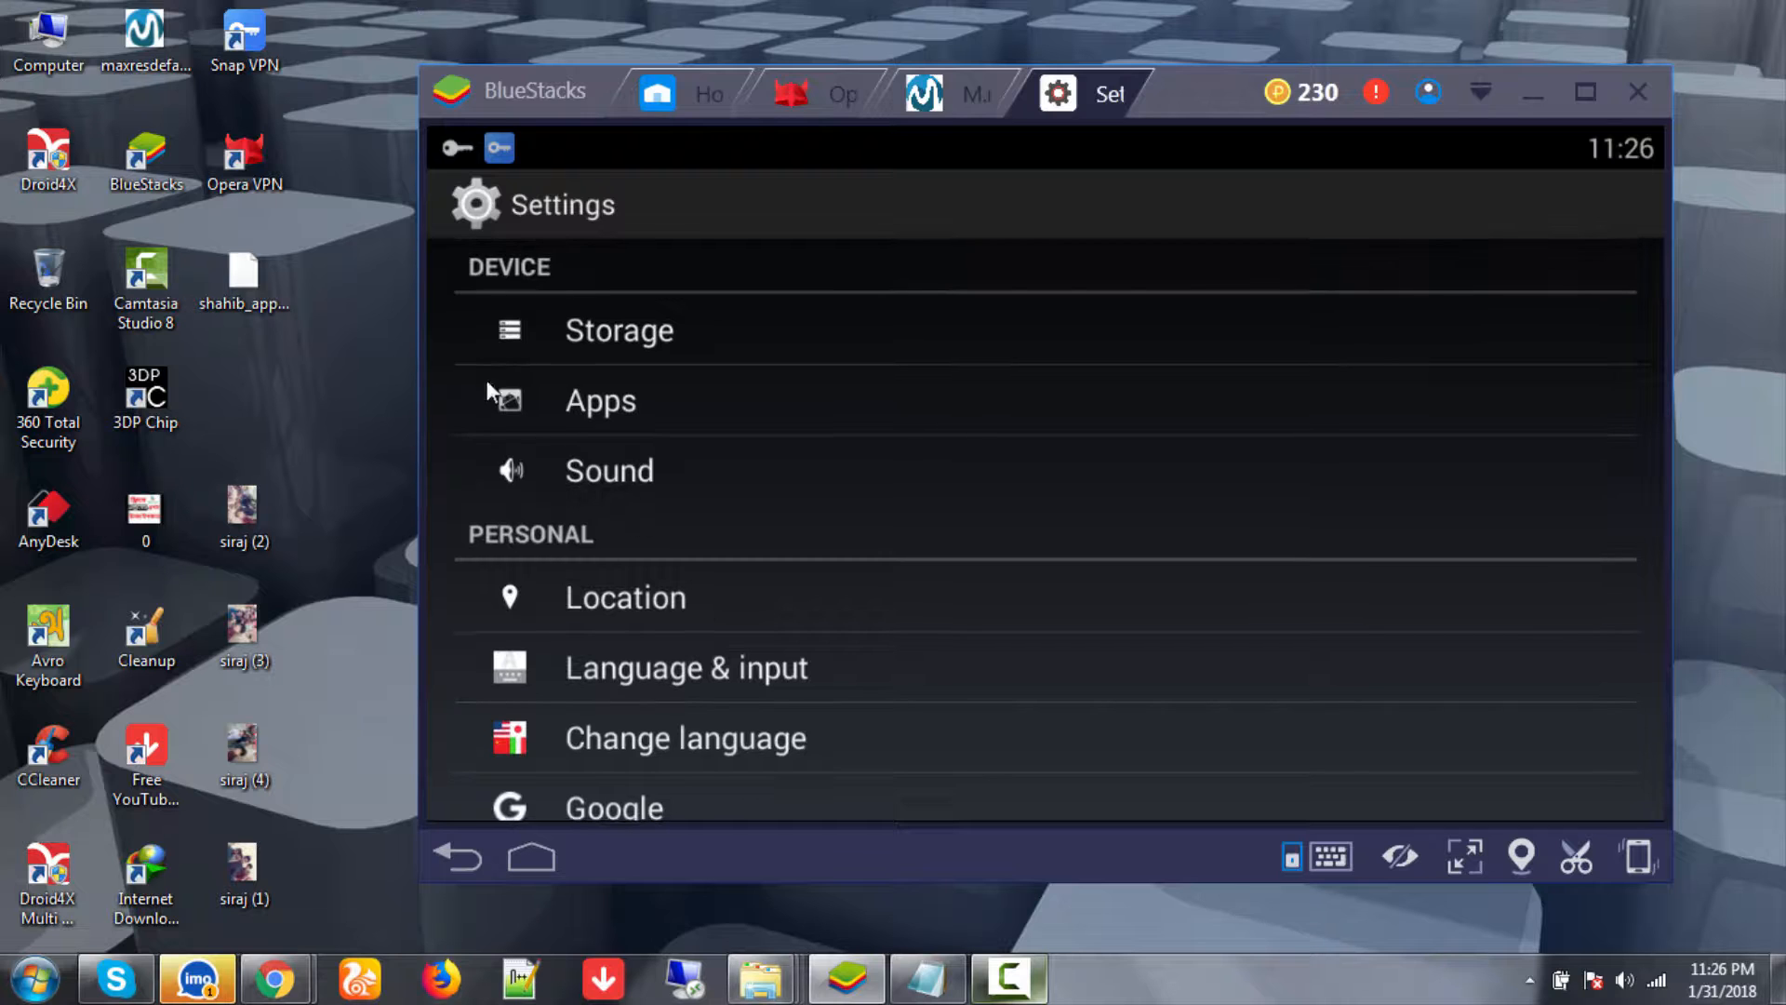
- Open Settings > Apps, briefly switch to the make money app, and scroll to sirajon adsens
click(681, 389)
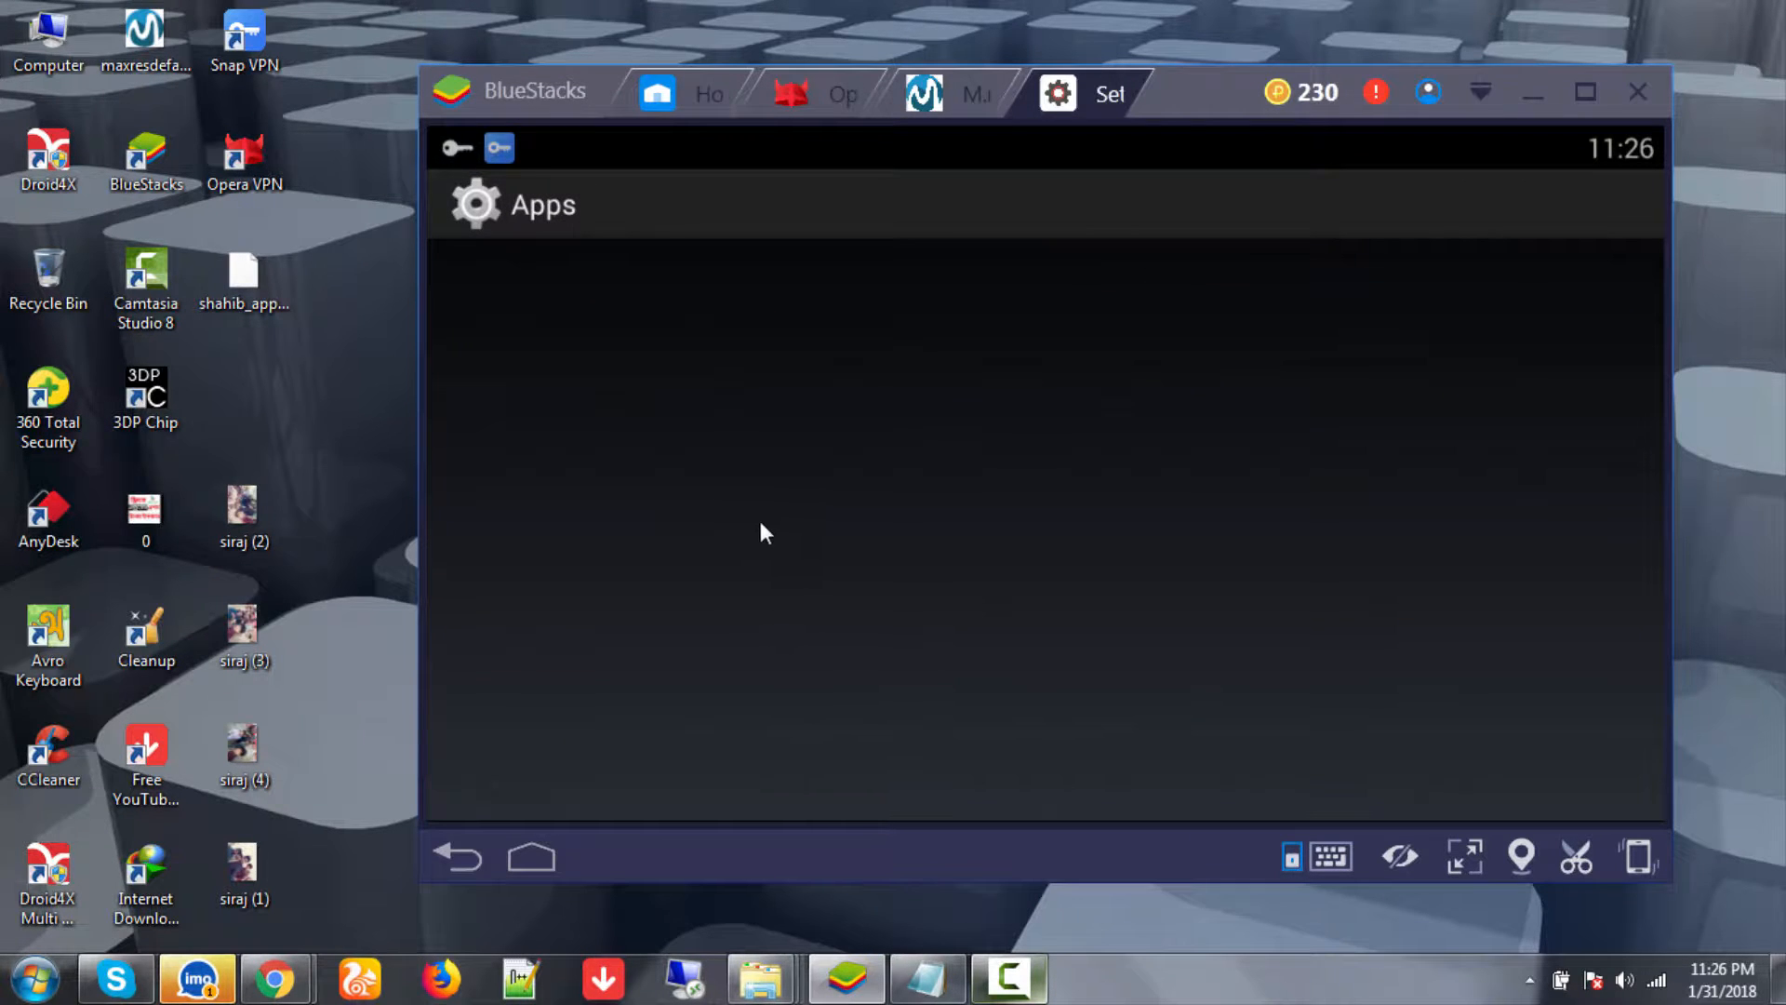
click(950, 96)
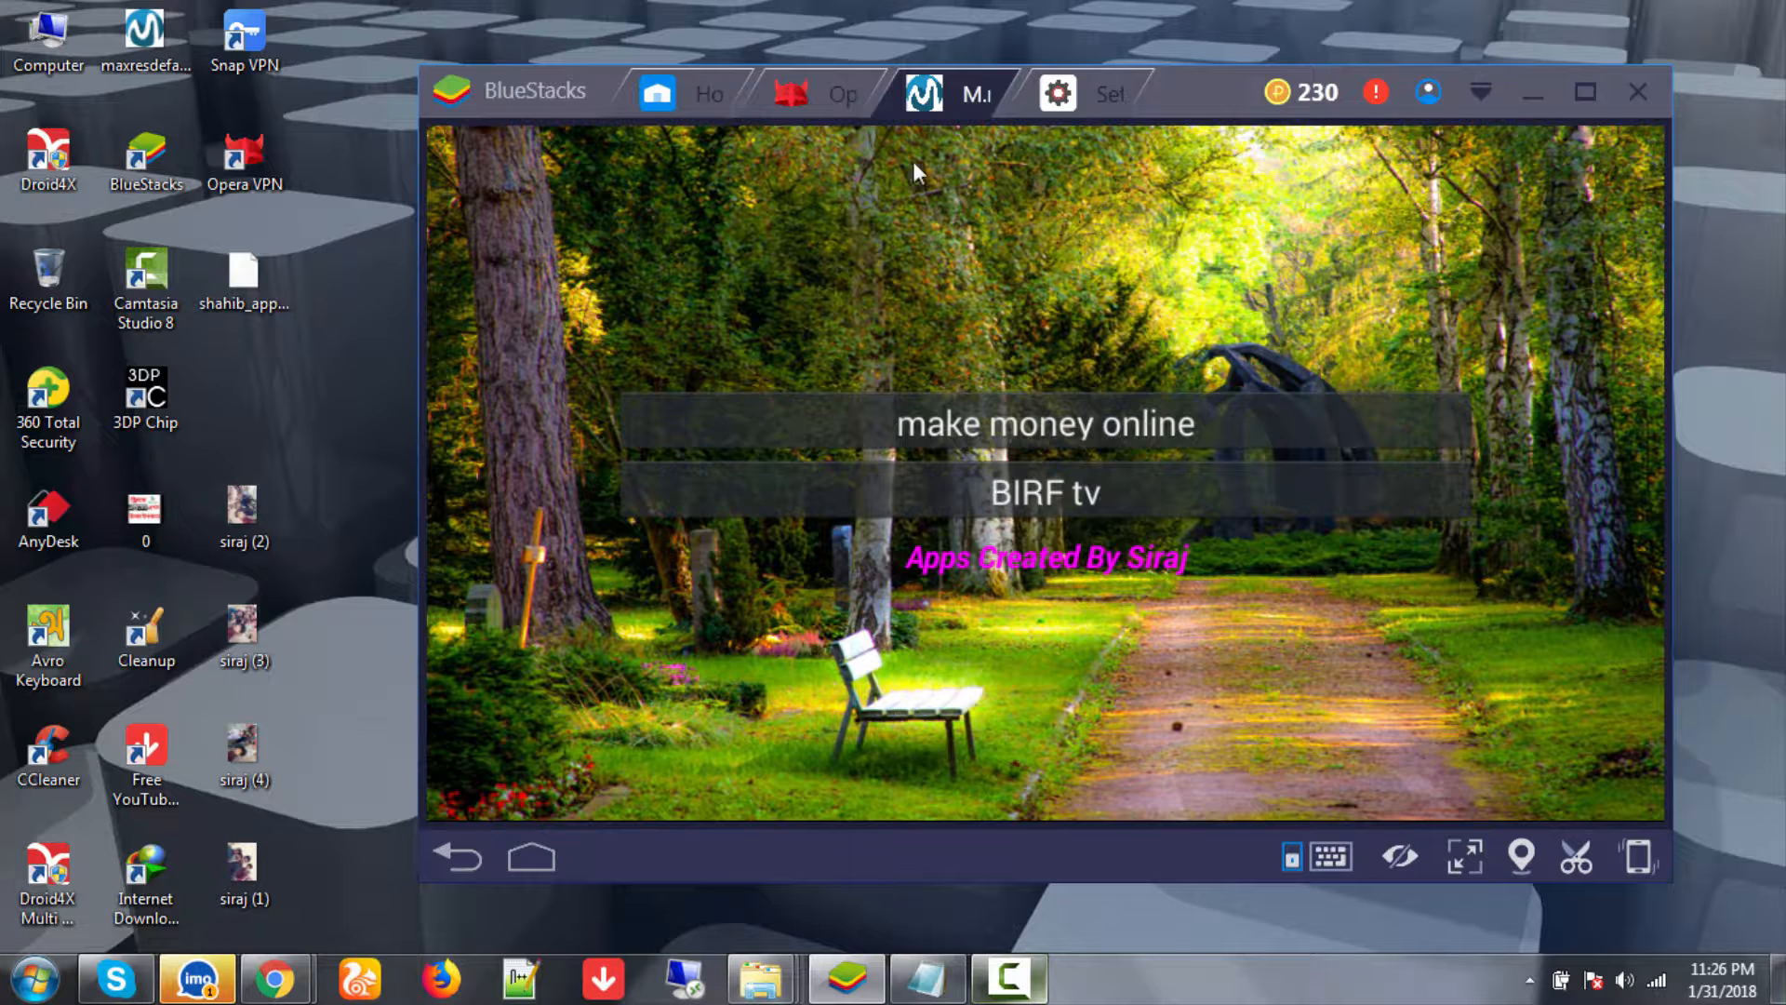
click(1028, 95)
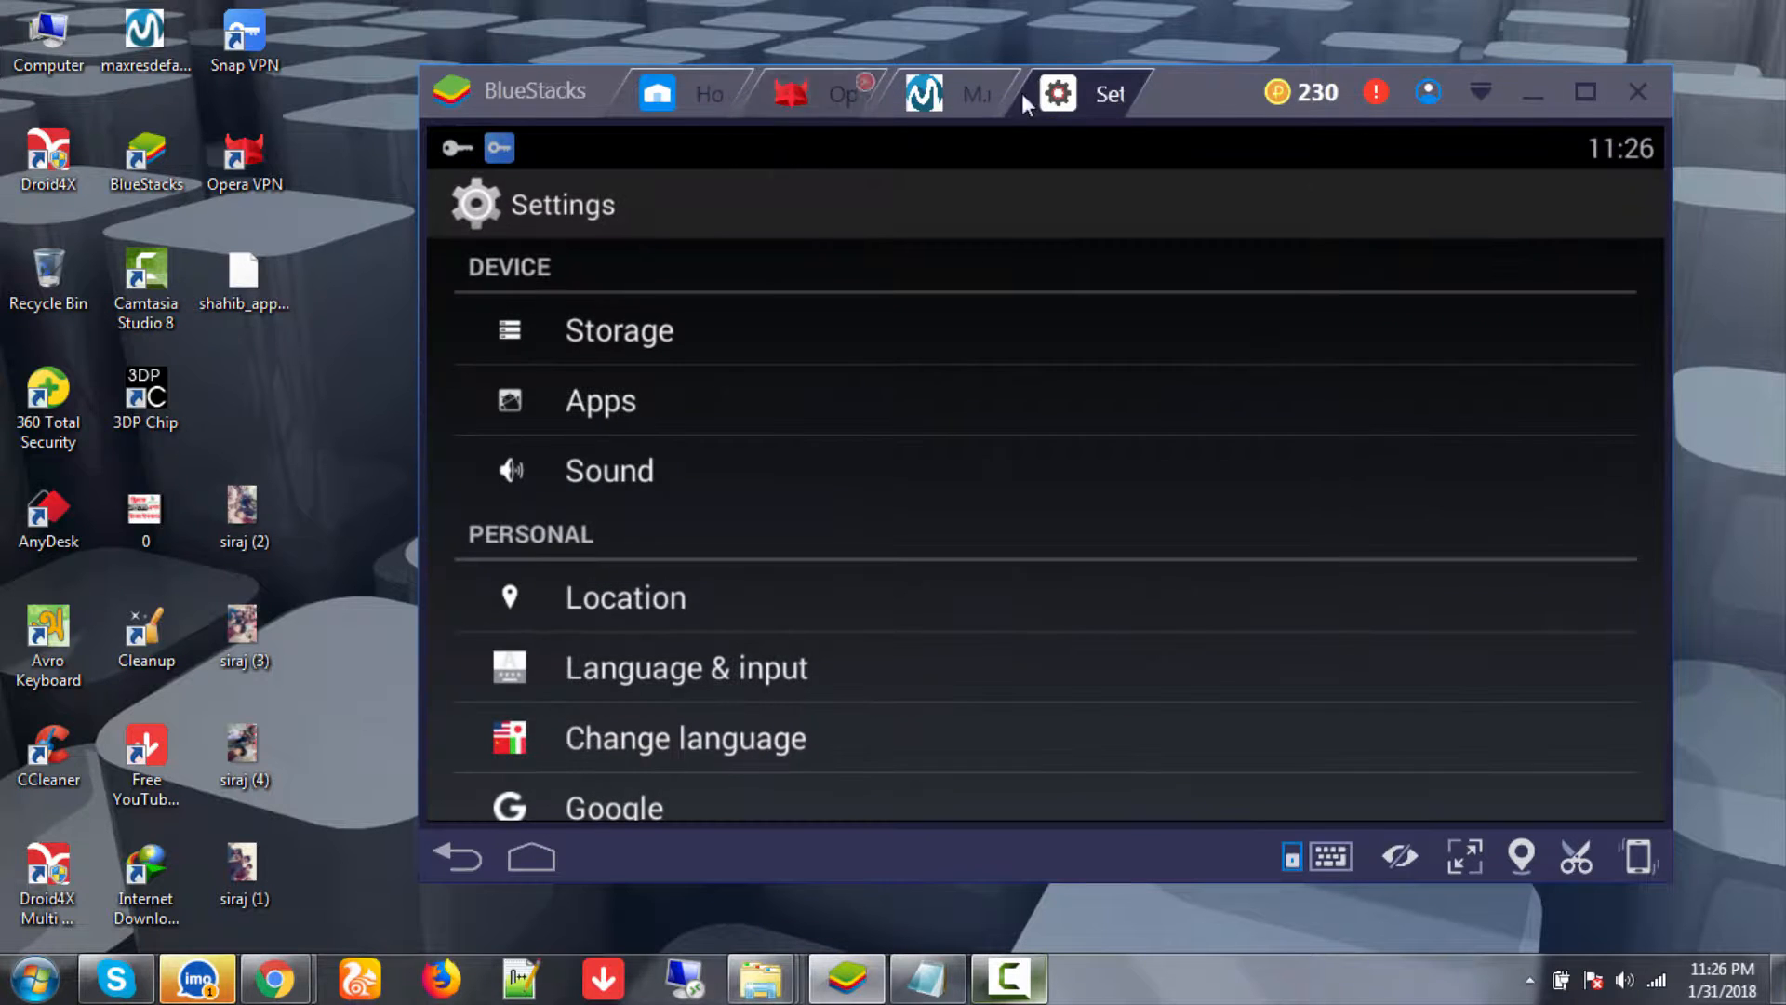
click(639, 400)
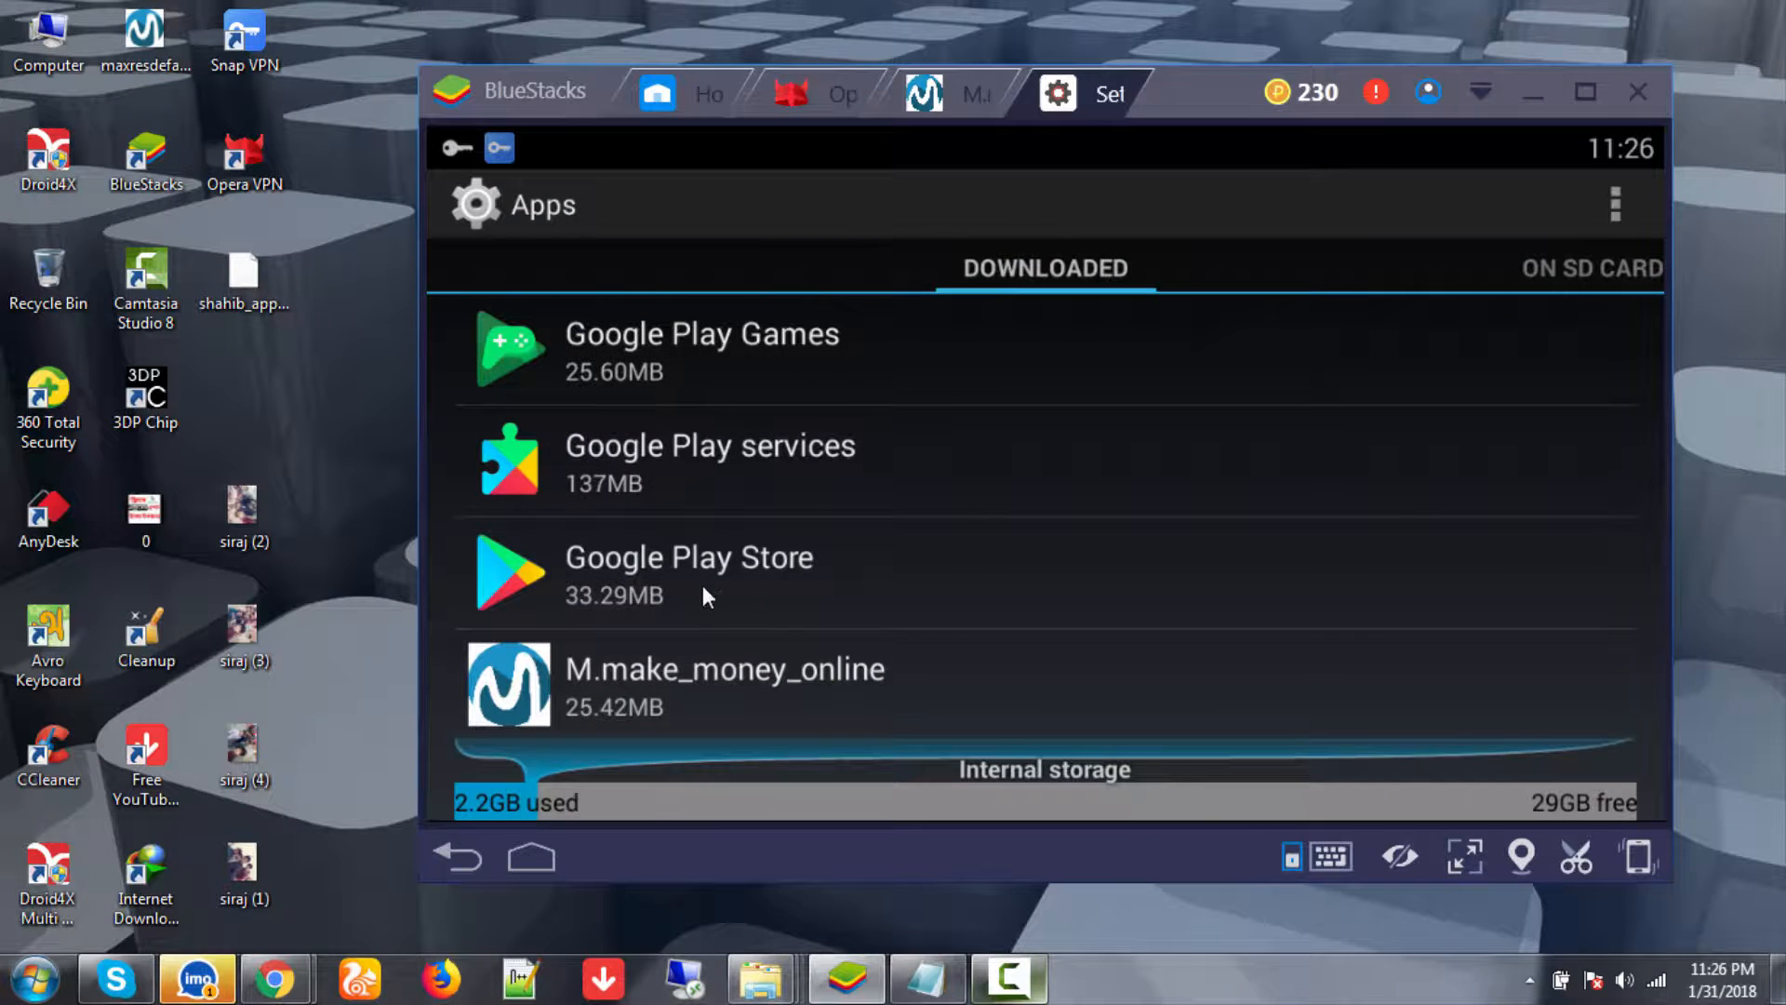
scroll(696, 614, down, 5)
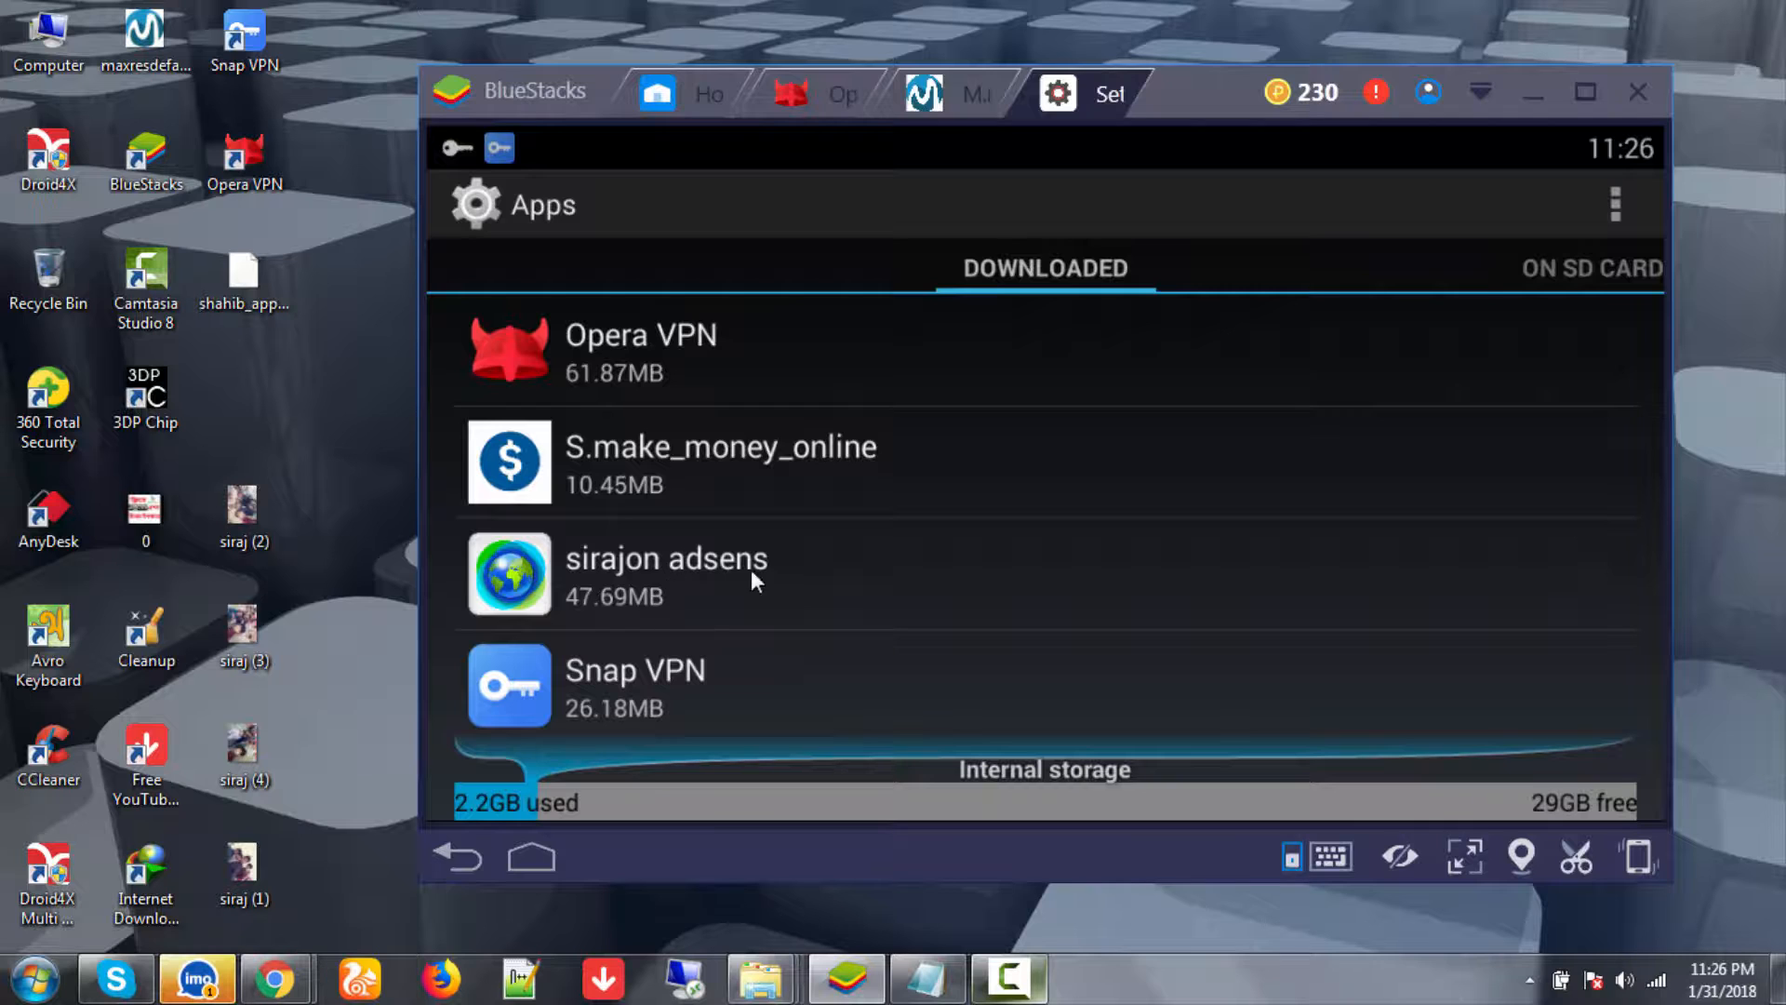
- Clear the sirajon adsens app's data, leaving it at 26.60MB, and return to the Apps list
click(700, 587)
click(831, 556)
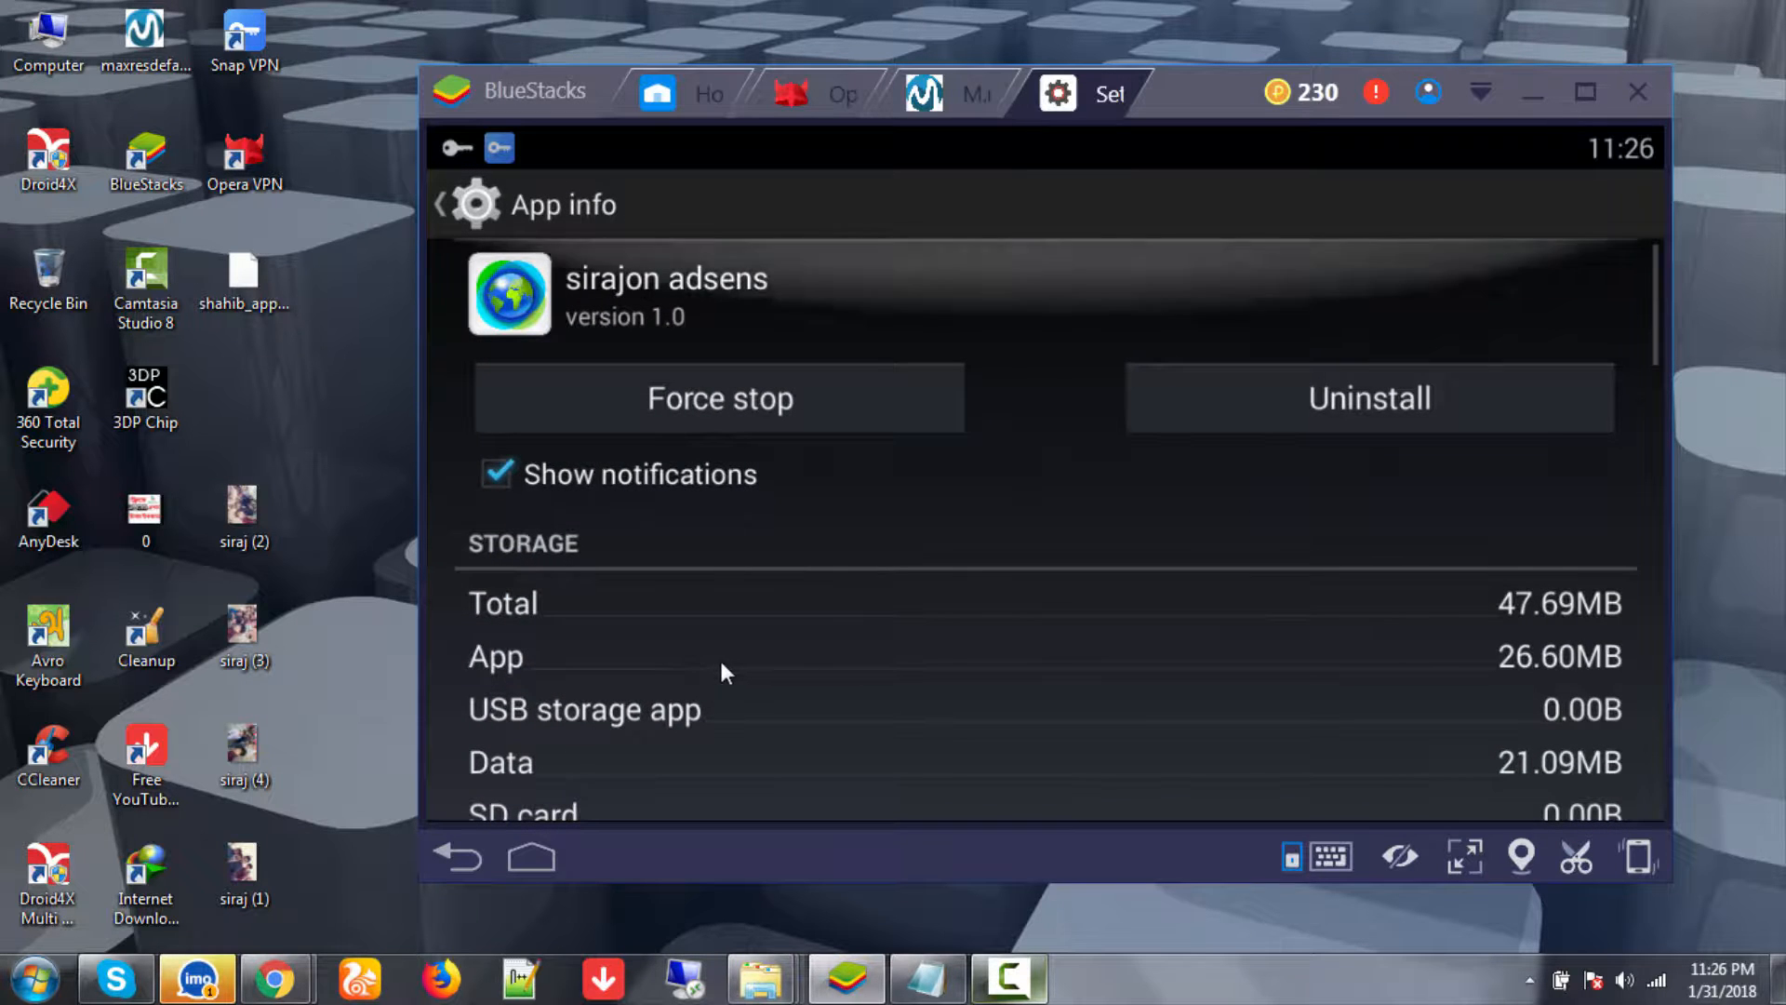
scroll(789, 628, down, 5)
scroll(657, 463, down, 2)
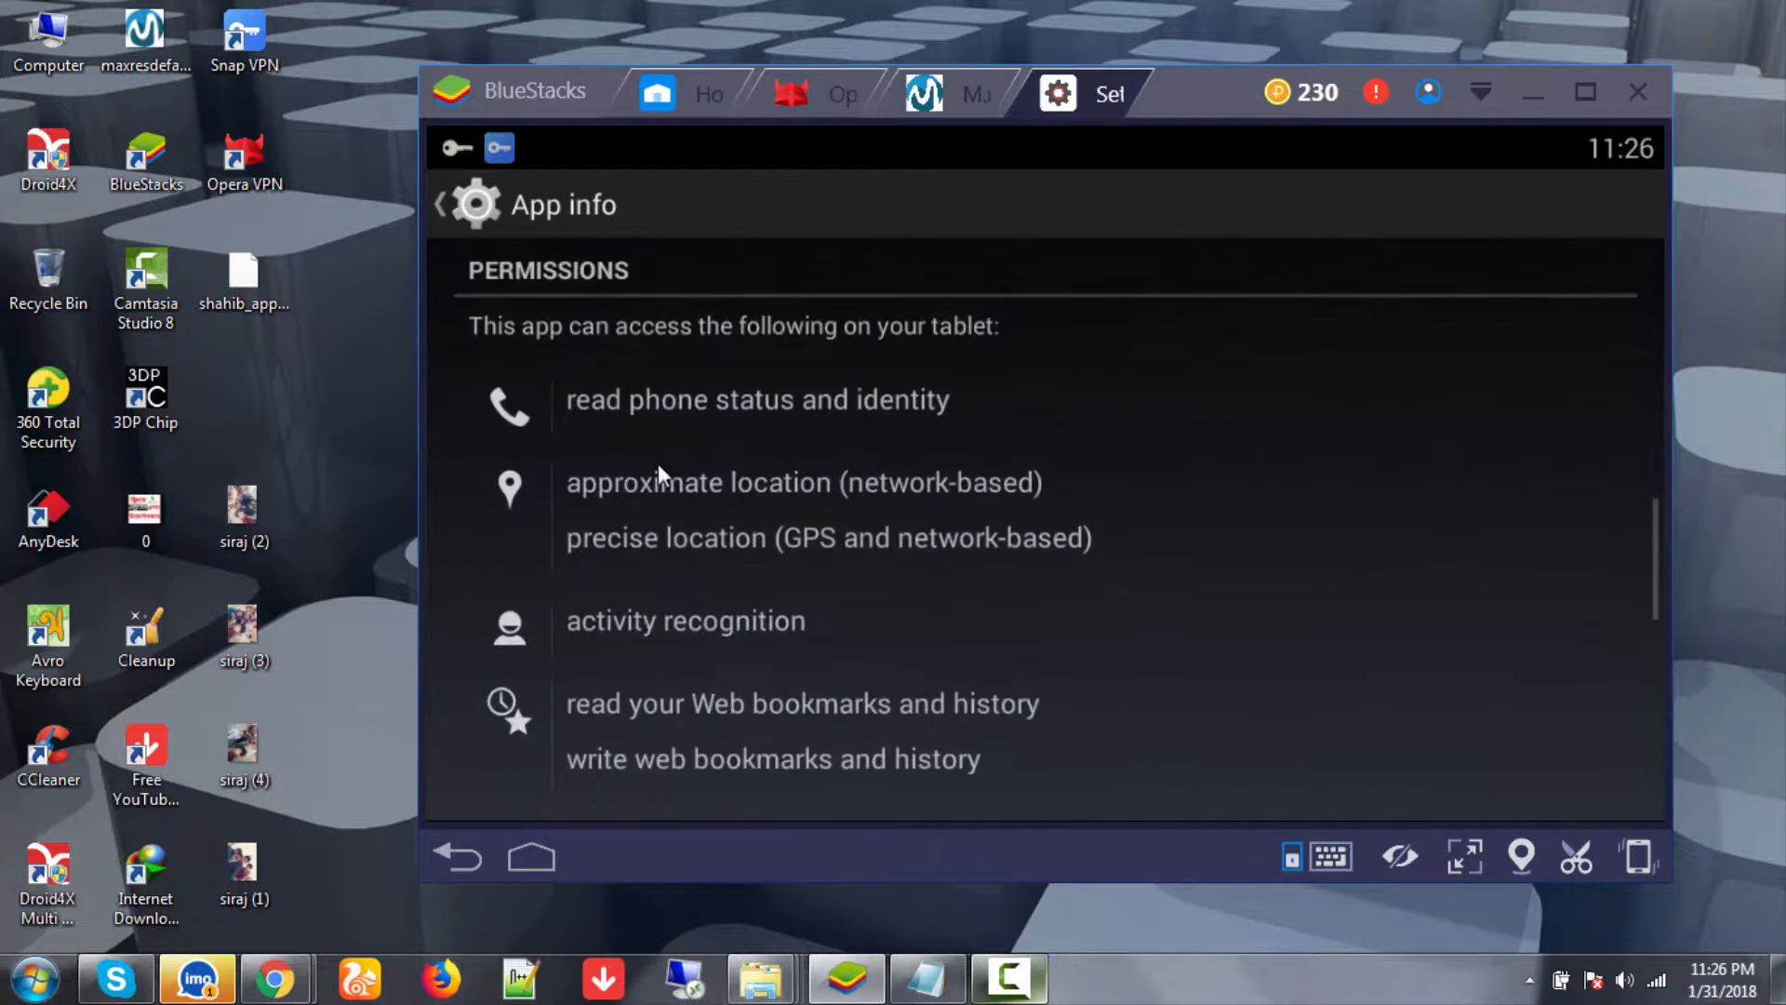
scroll(657, 466, up, 6)
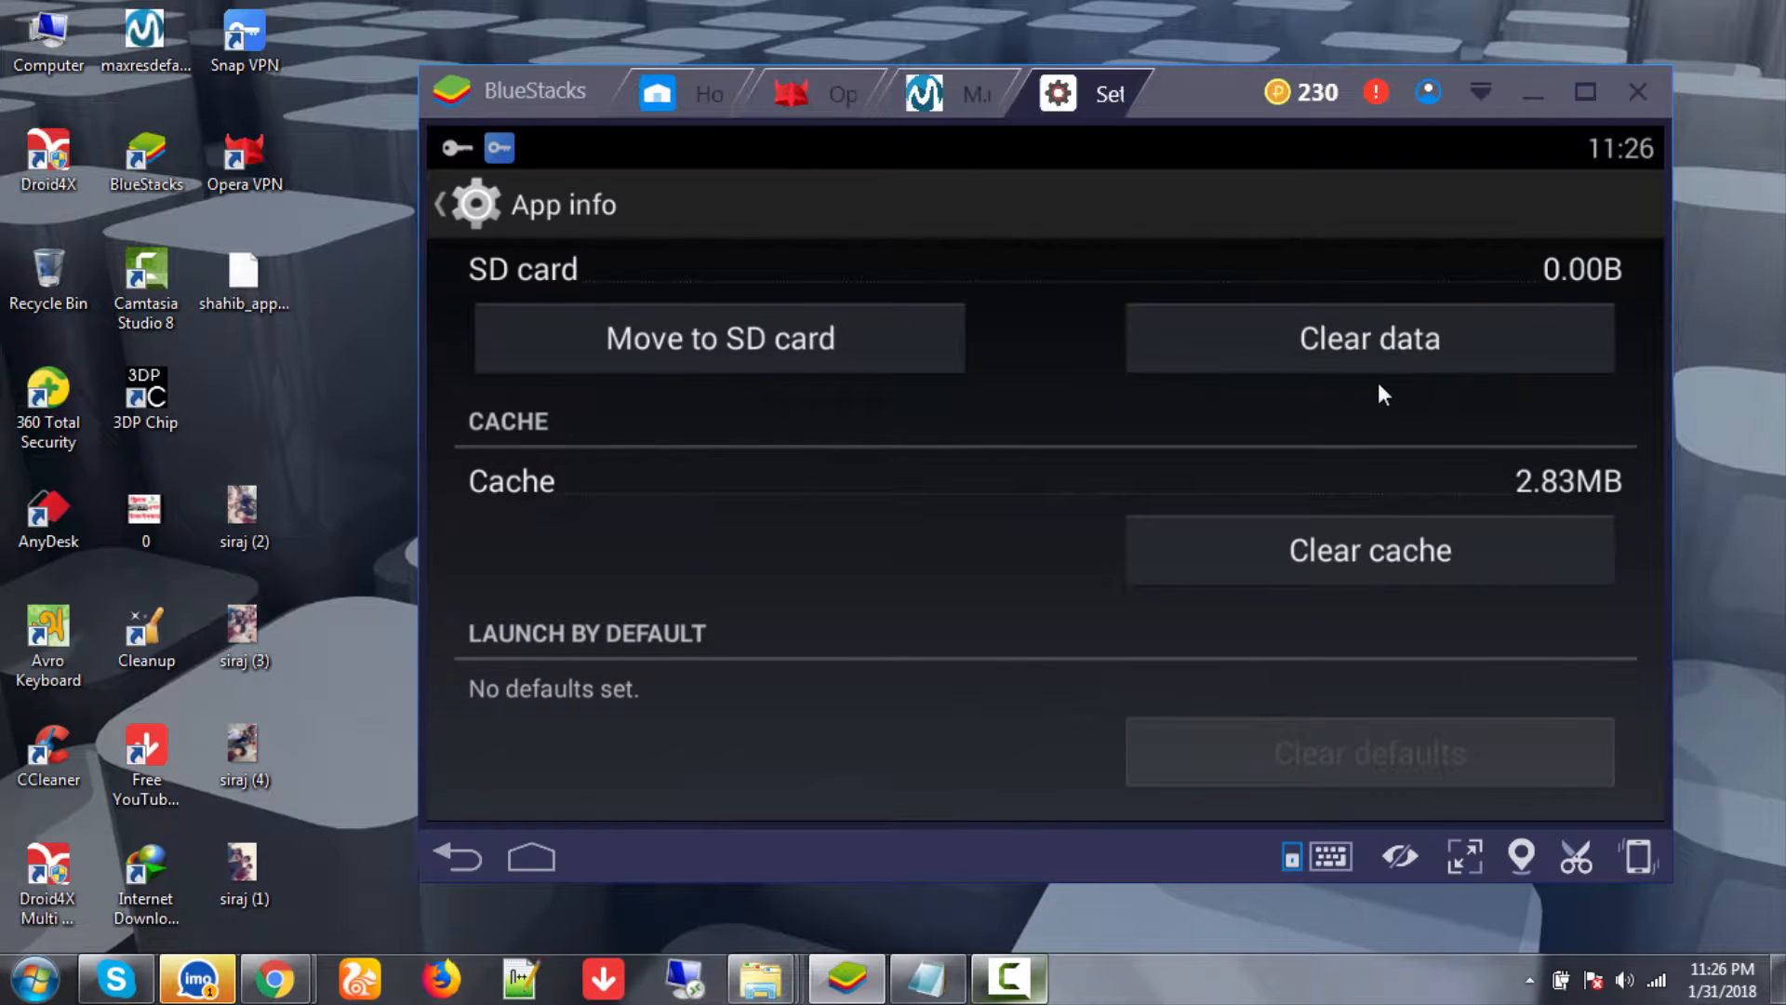
click(1387, 326)
click(1219, 619)
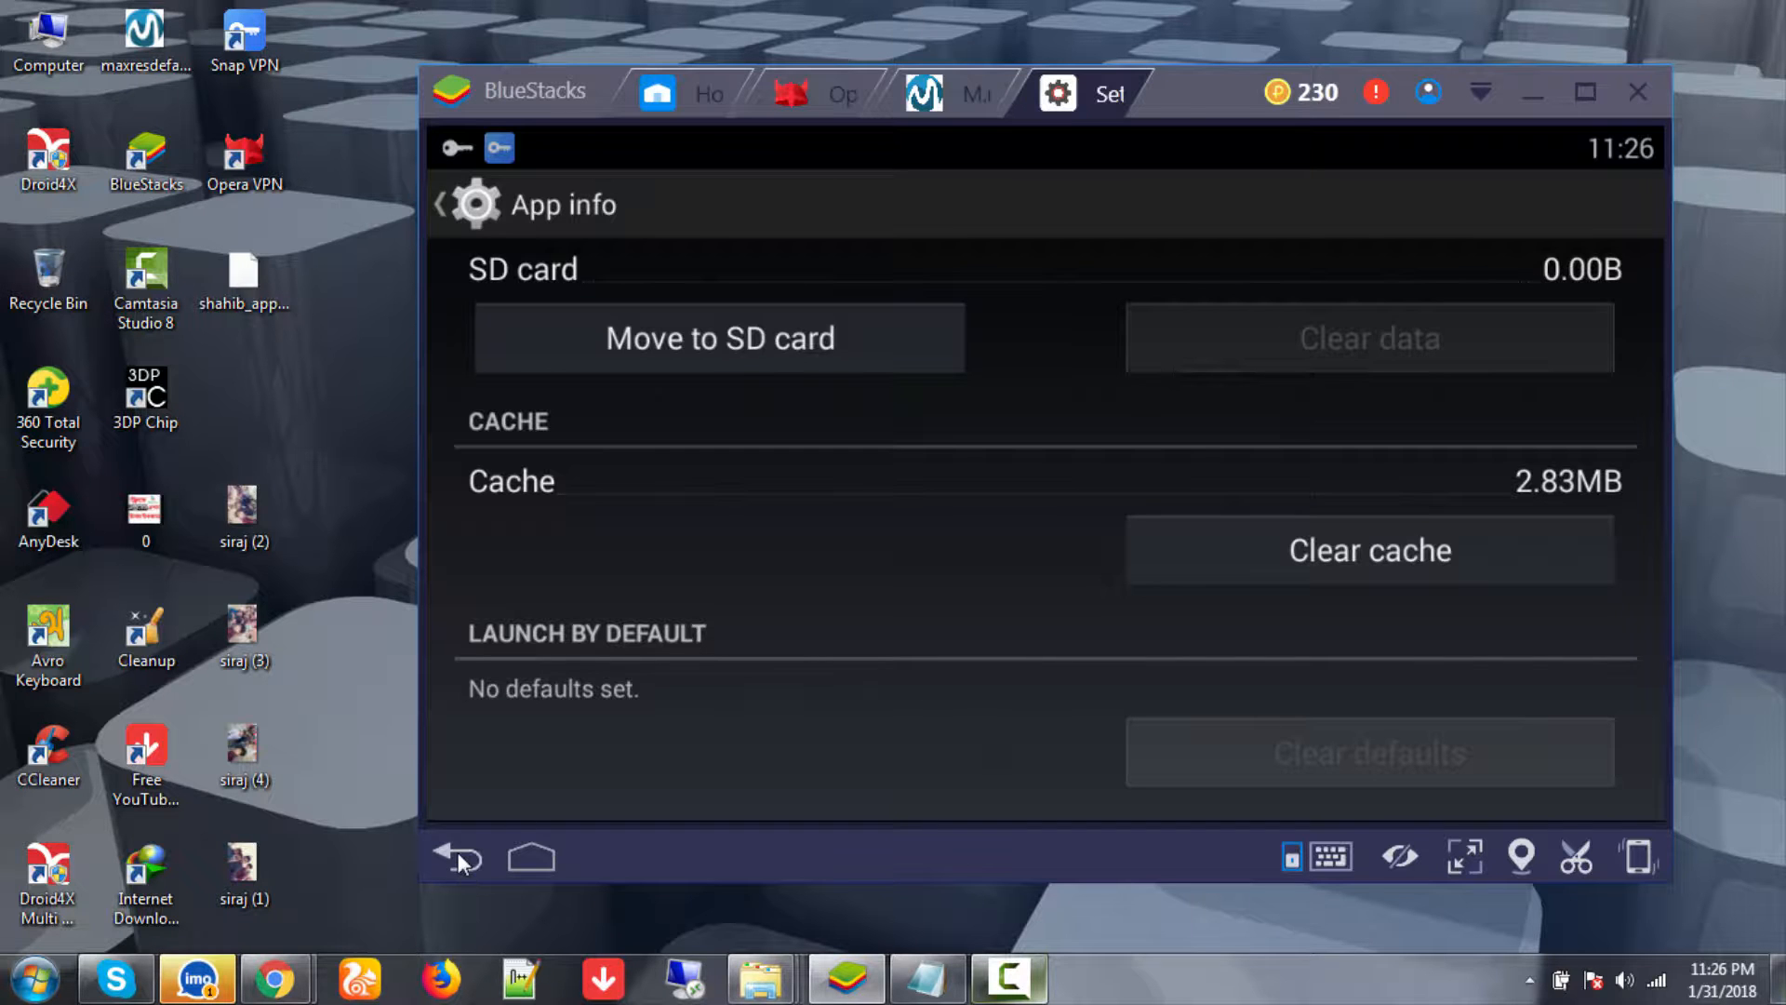
scroll(800, 402, up, 1)
scroll(800, 400, up, 5)
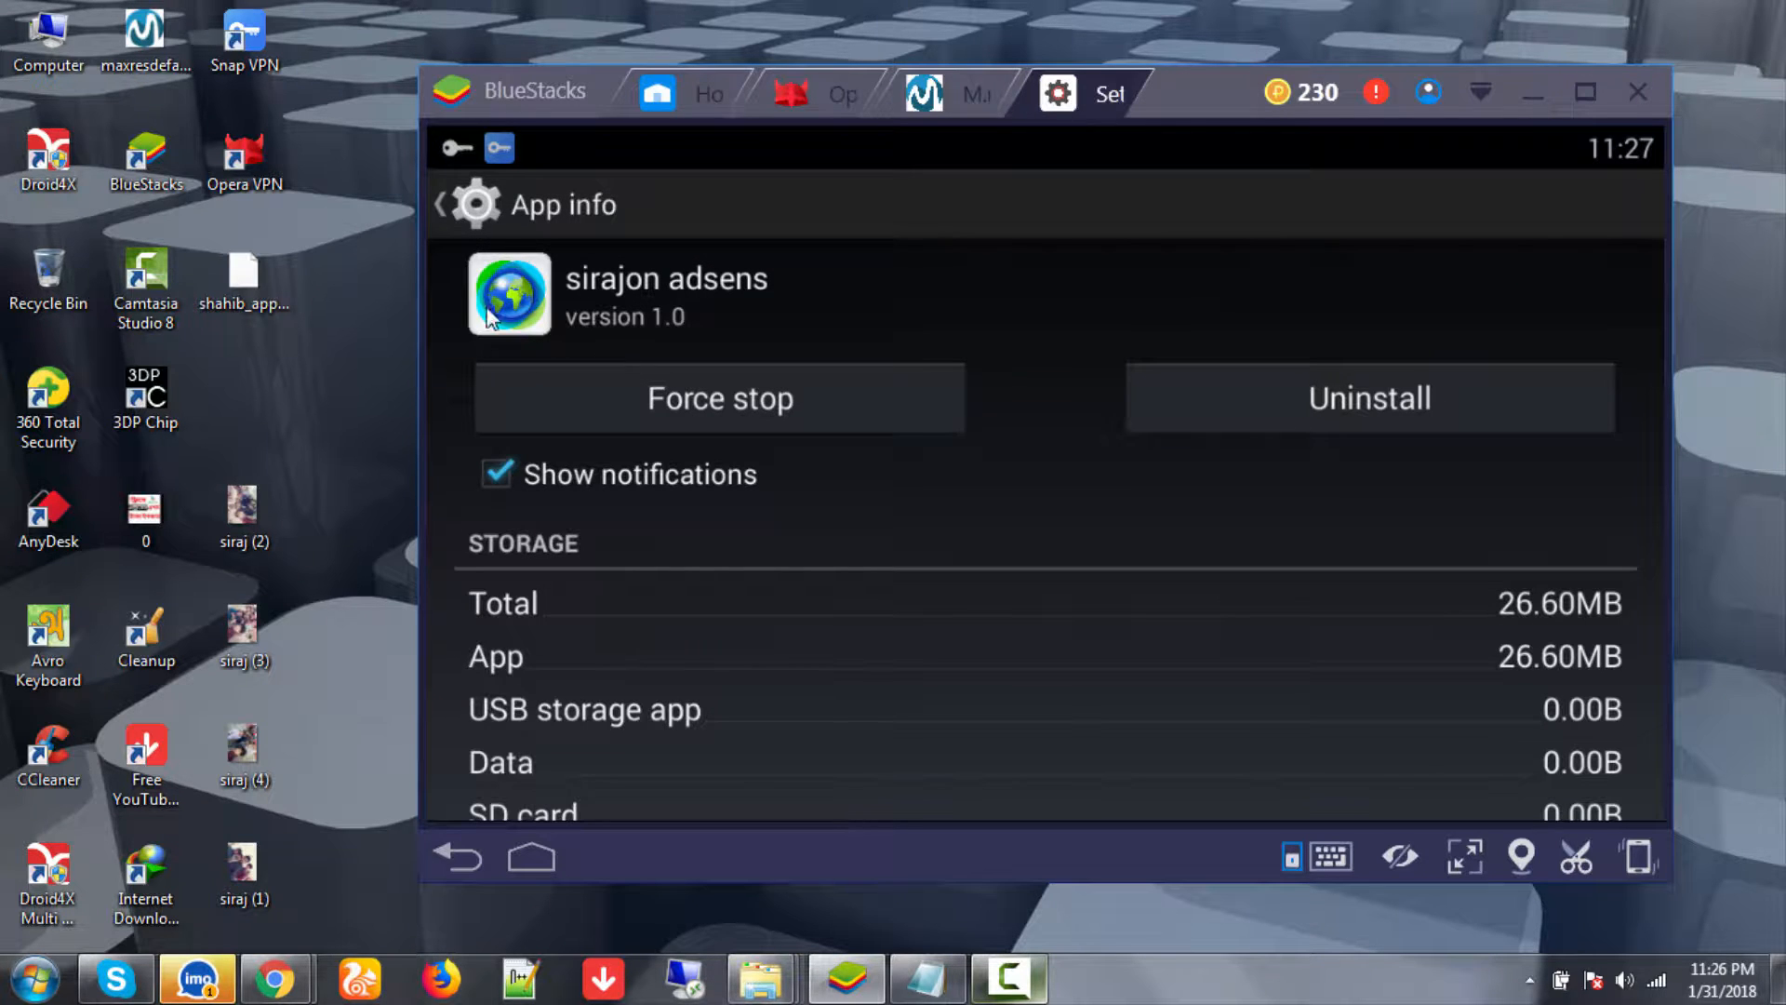
click(440, 205)
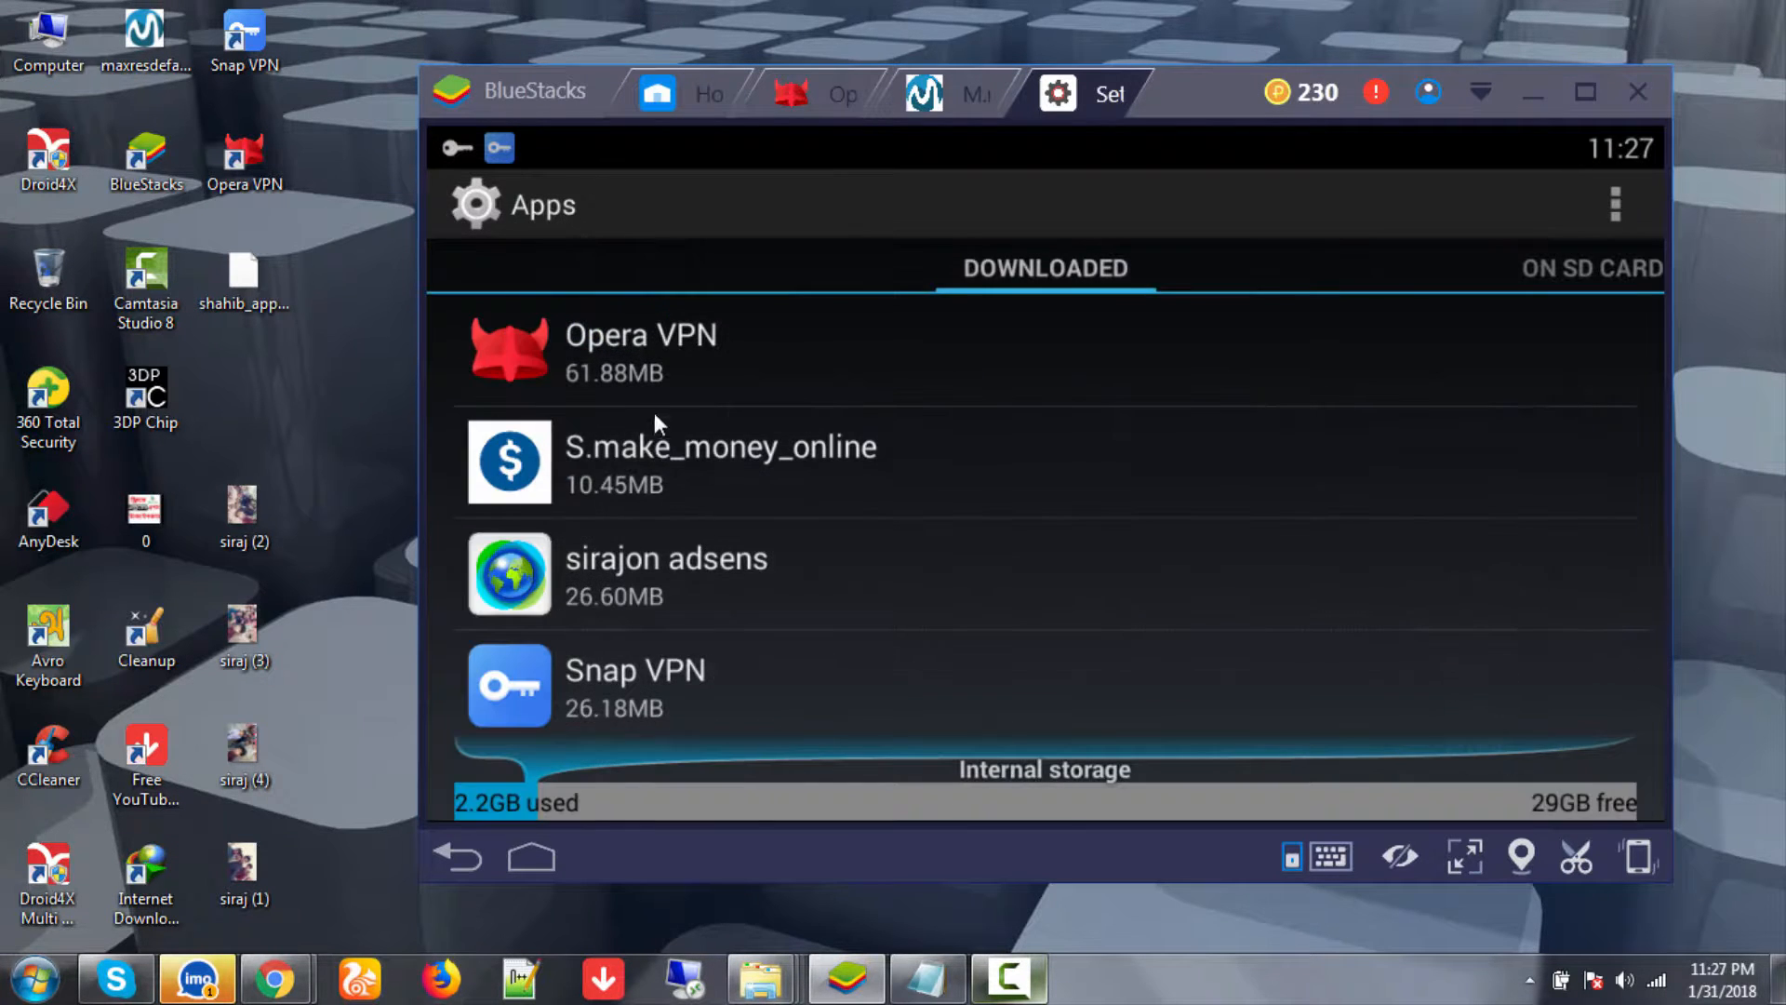
- Close the running M.make_money_online app and clear its data, shrinking it from 25.42MB to 10.62MB
scroll(655, 400, up, 3)
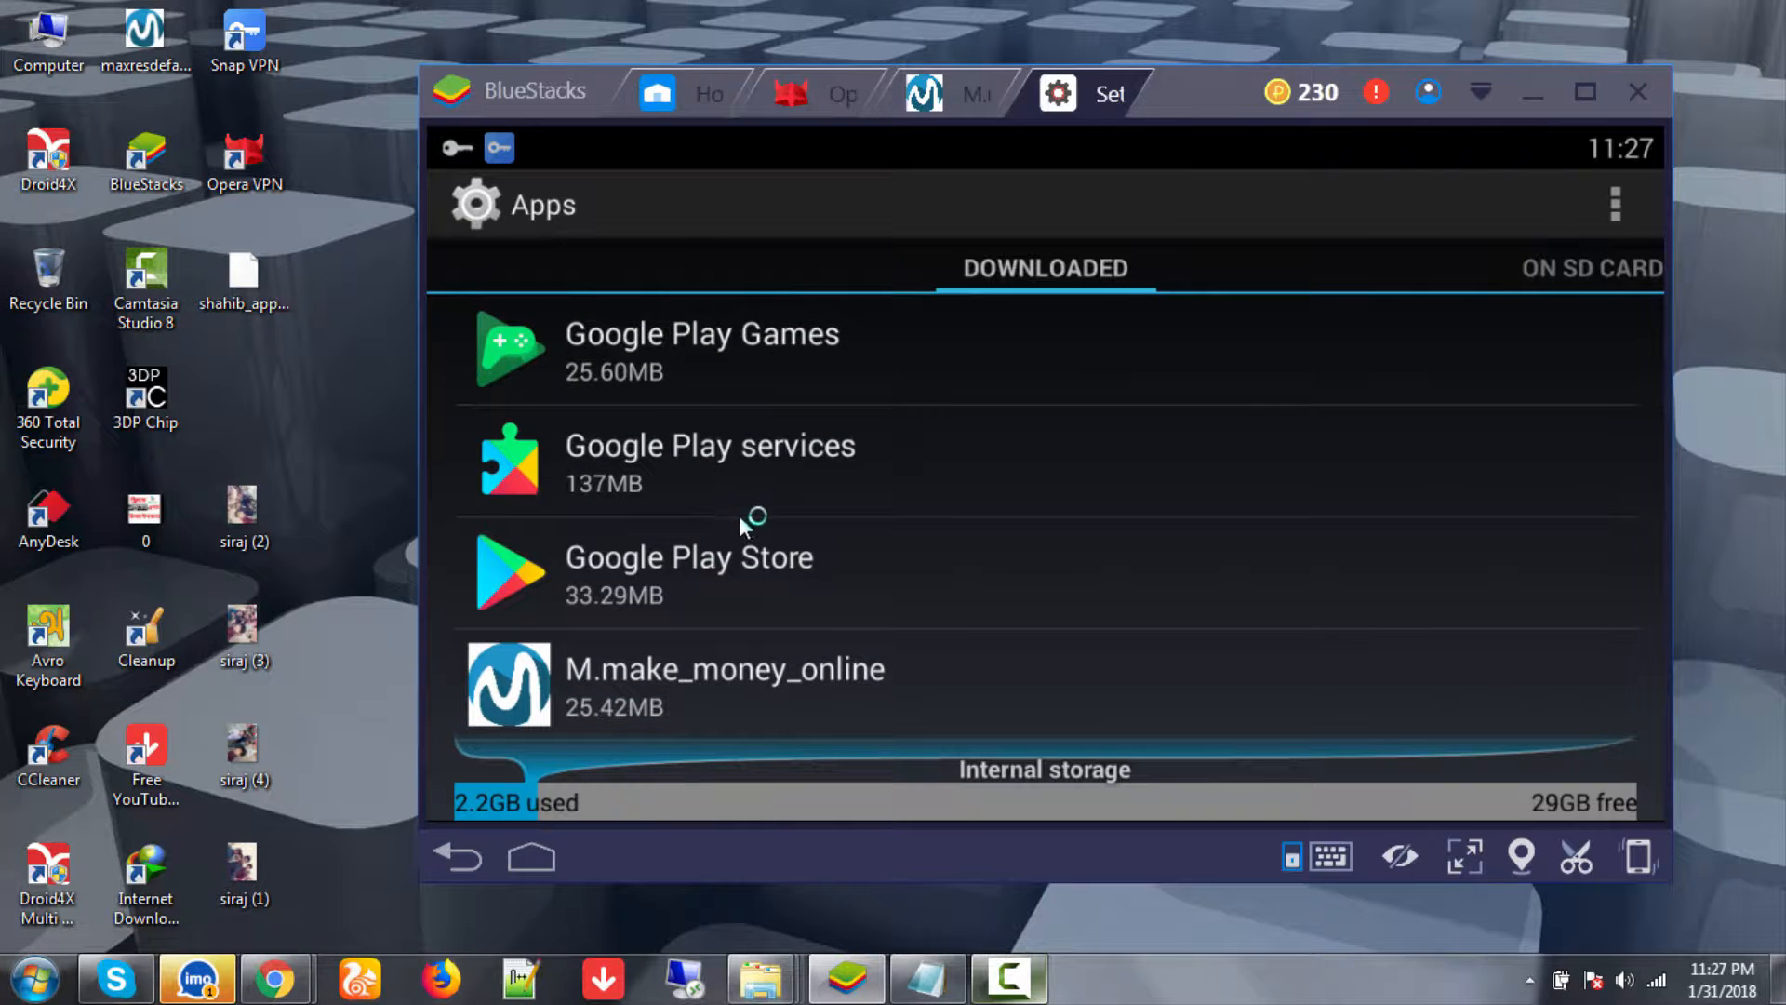
scroll(690, 662, down, 4)
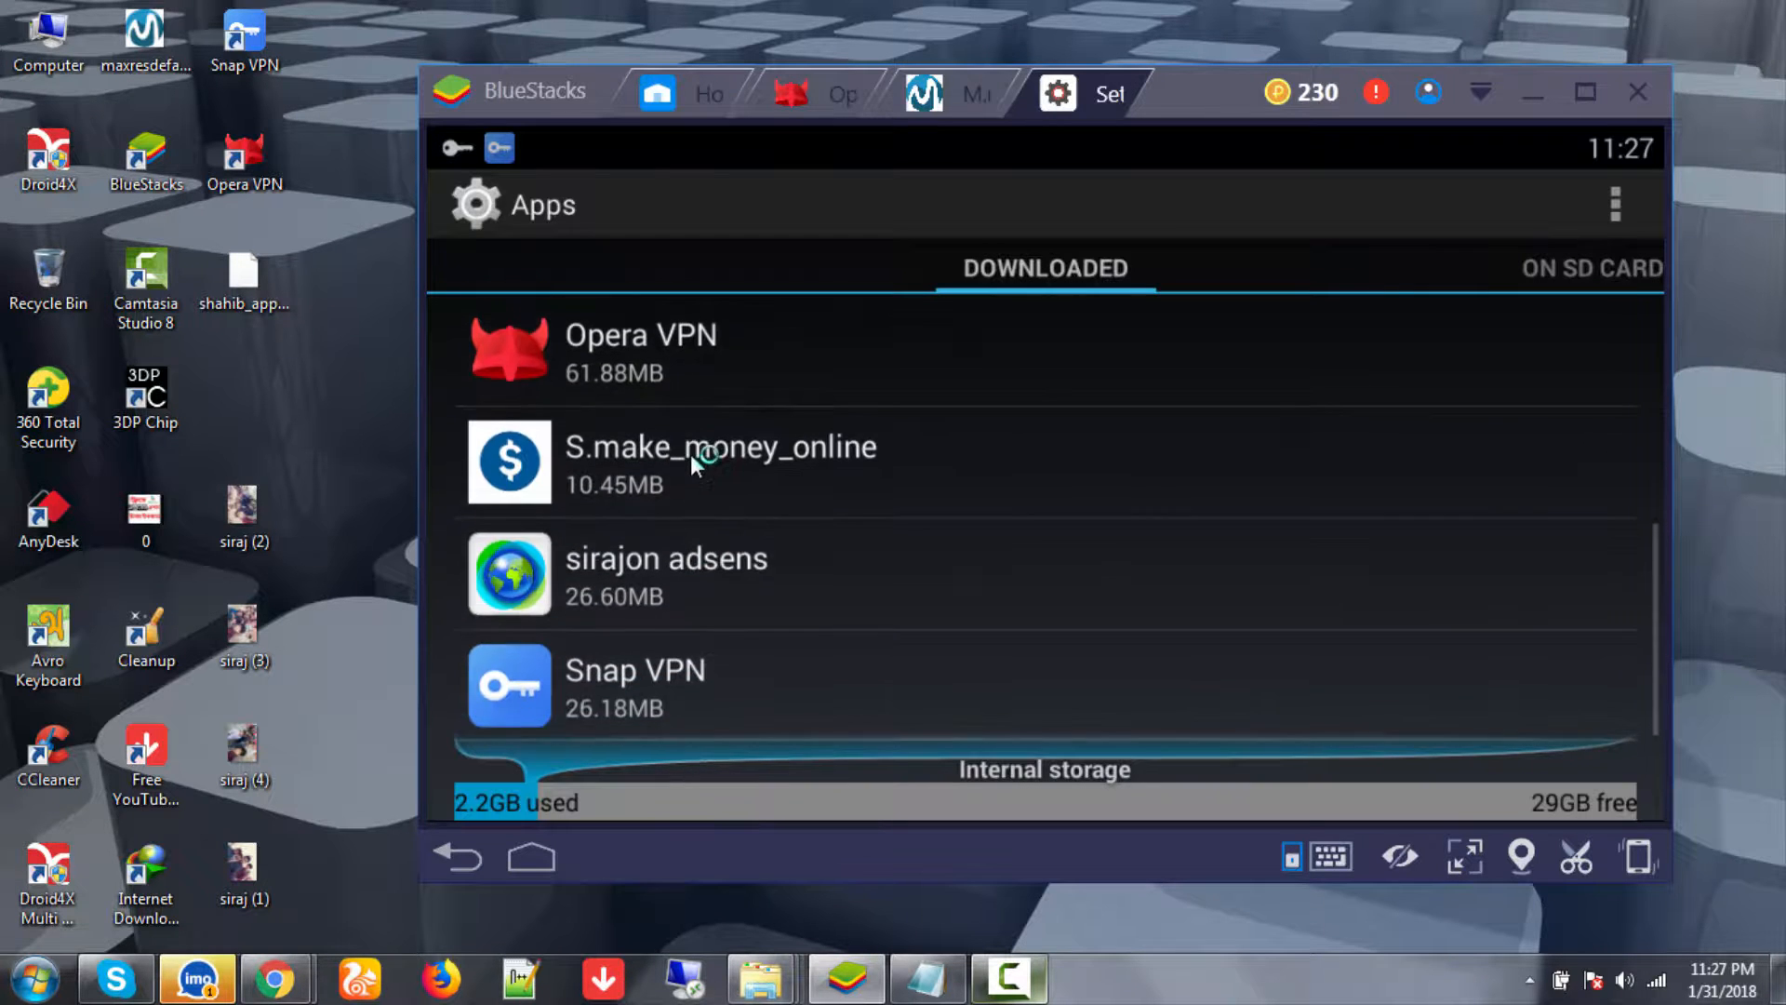
scroll(690, 454, up, 4)
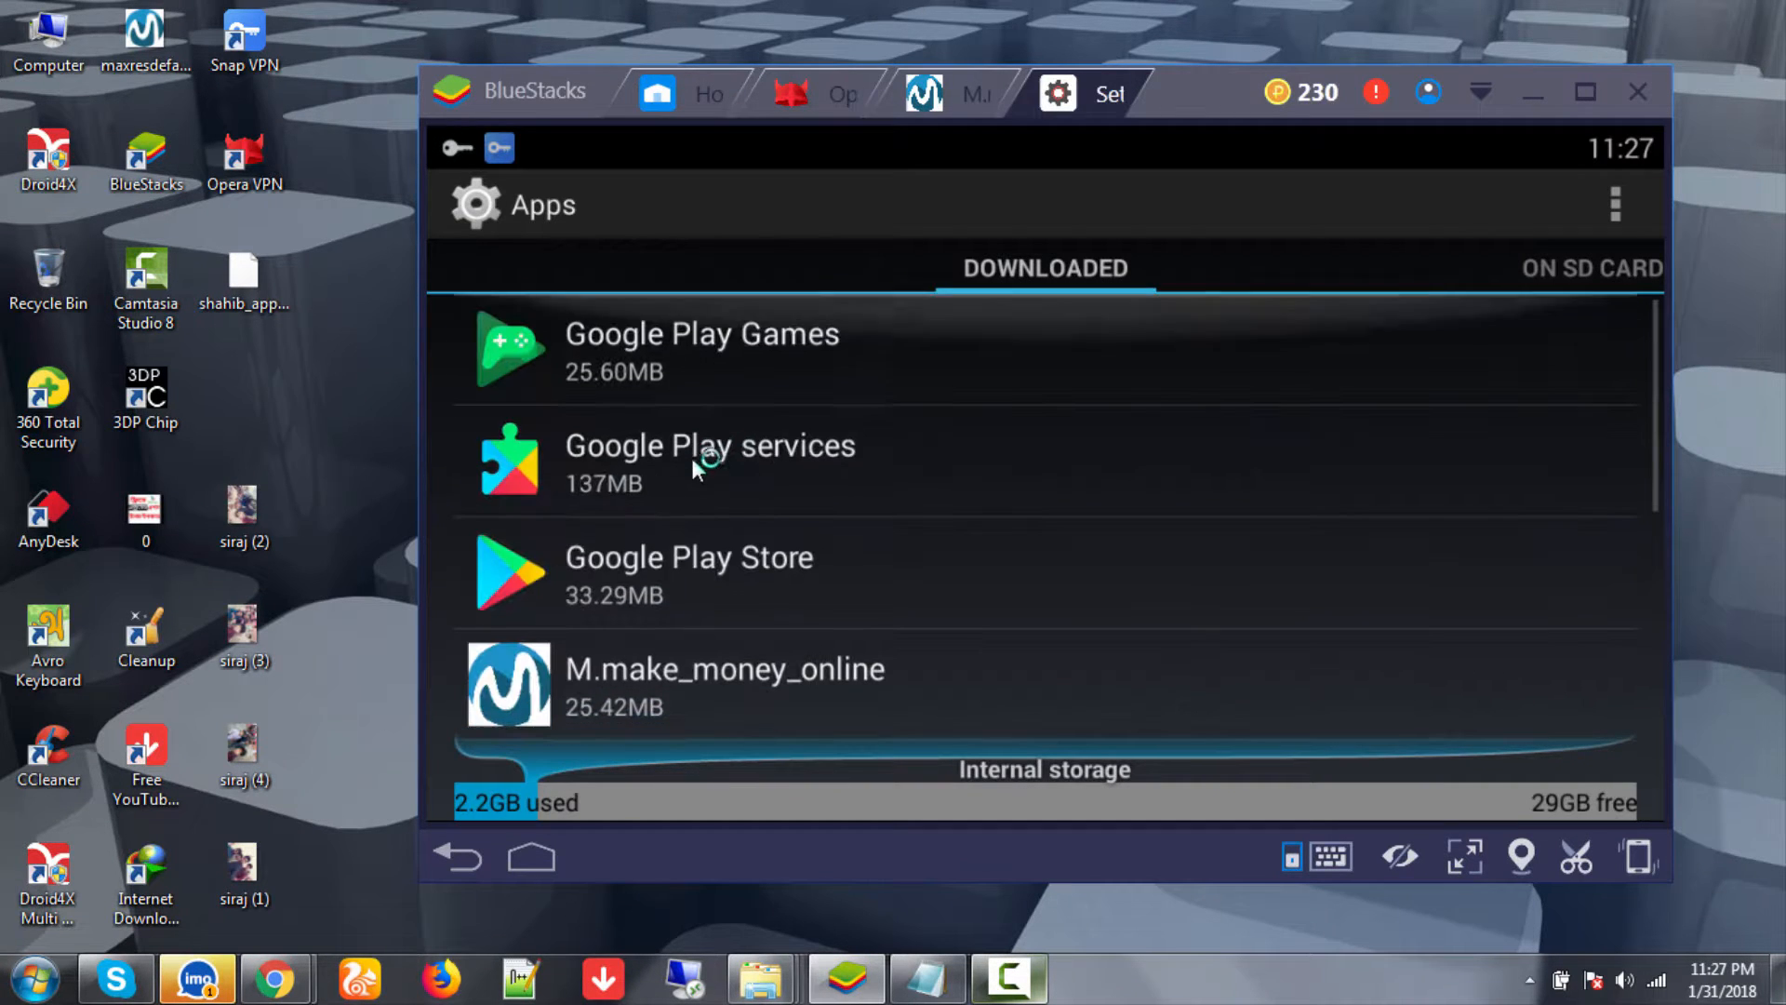
click(712, 677)
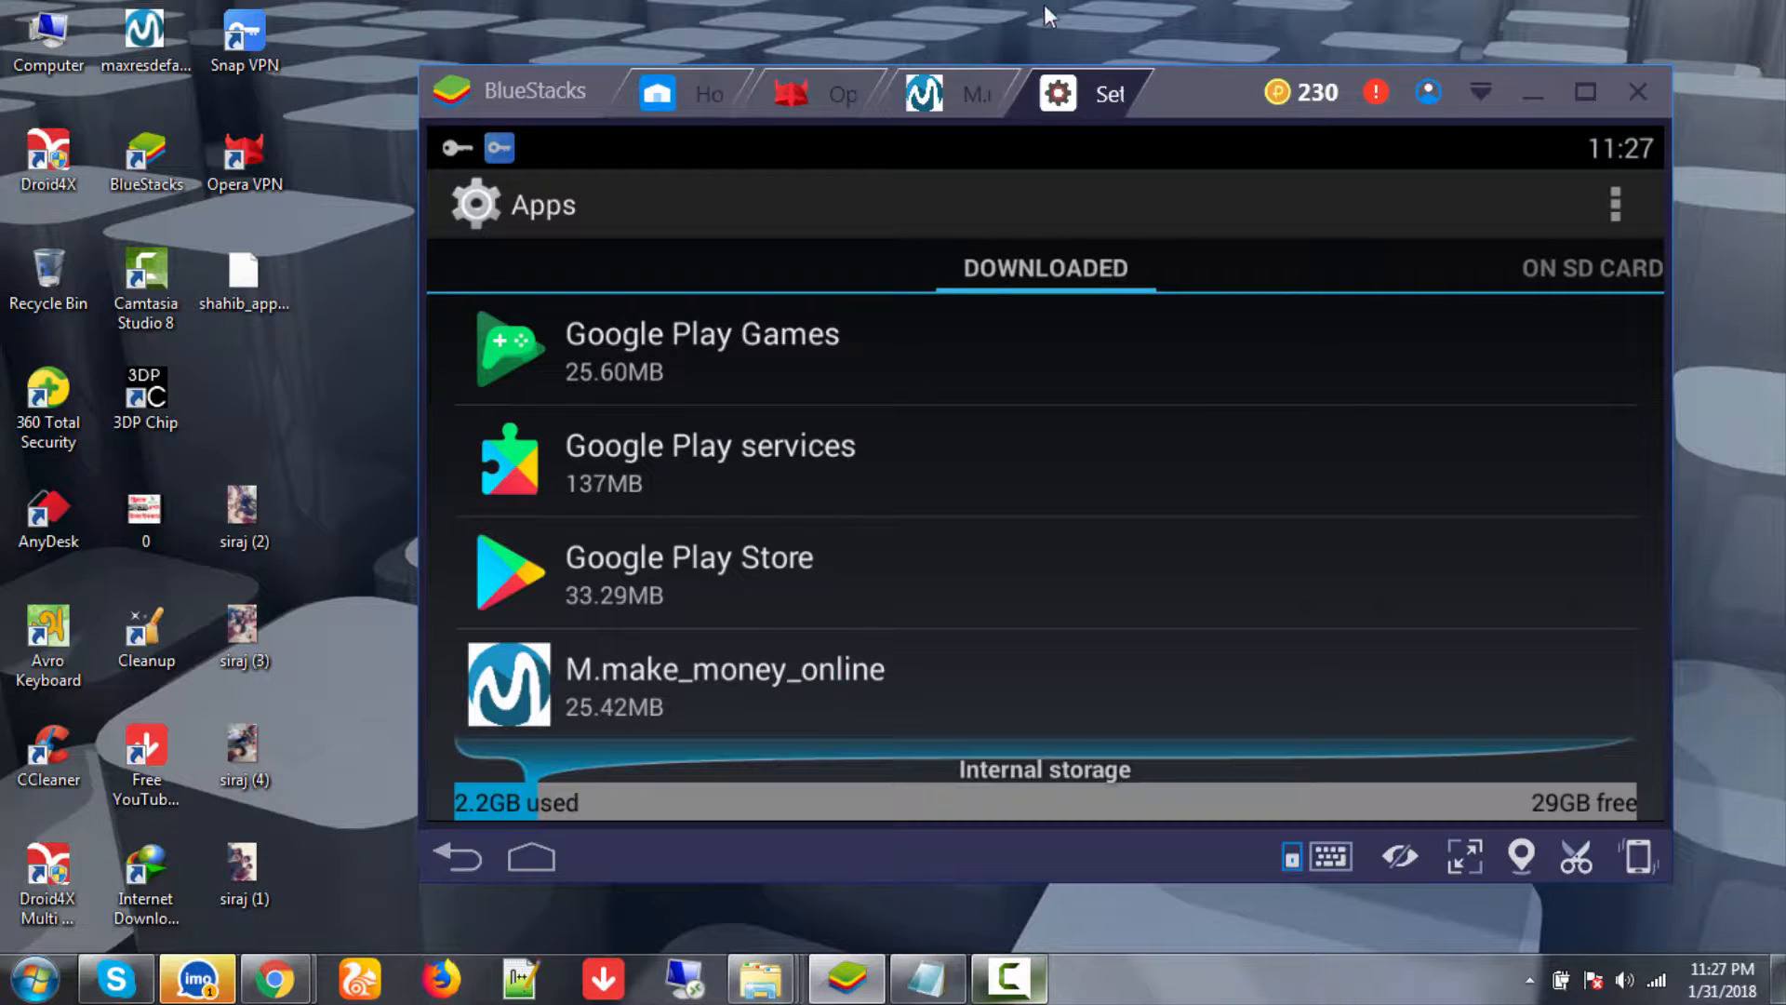
click(996, 89)
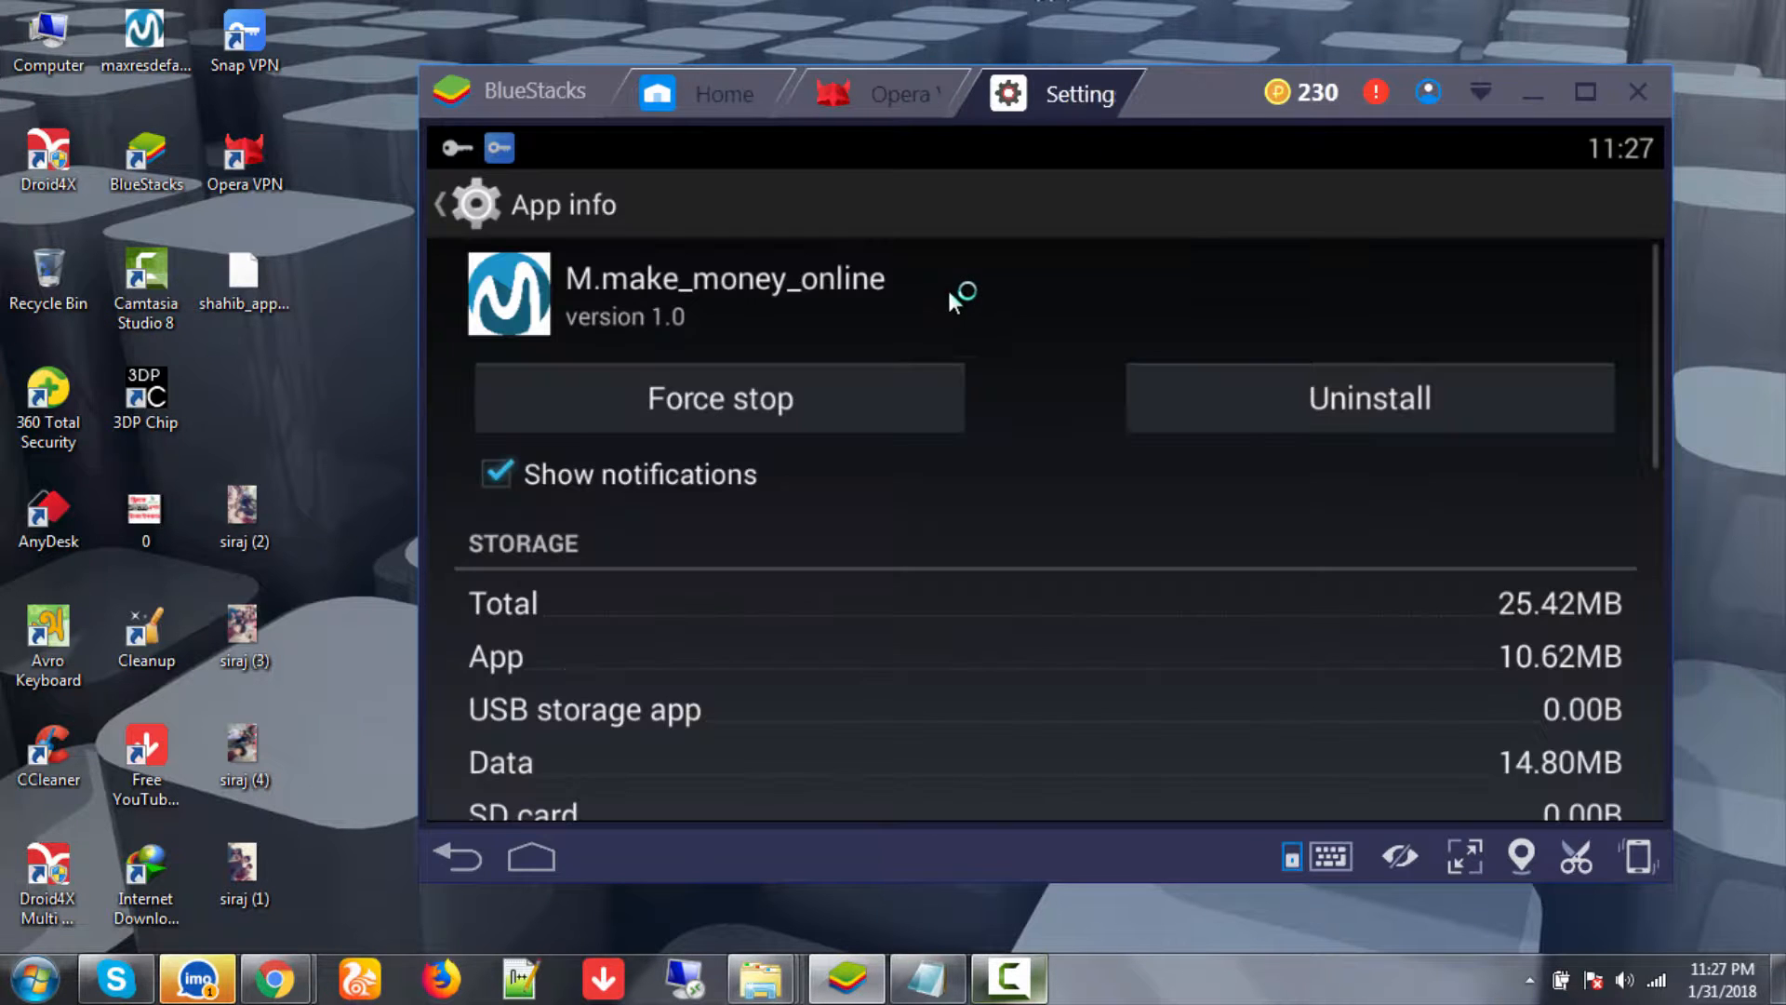
scroll(1301, 627, down, 2)
scroll(1301, 627, down, 3)
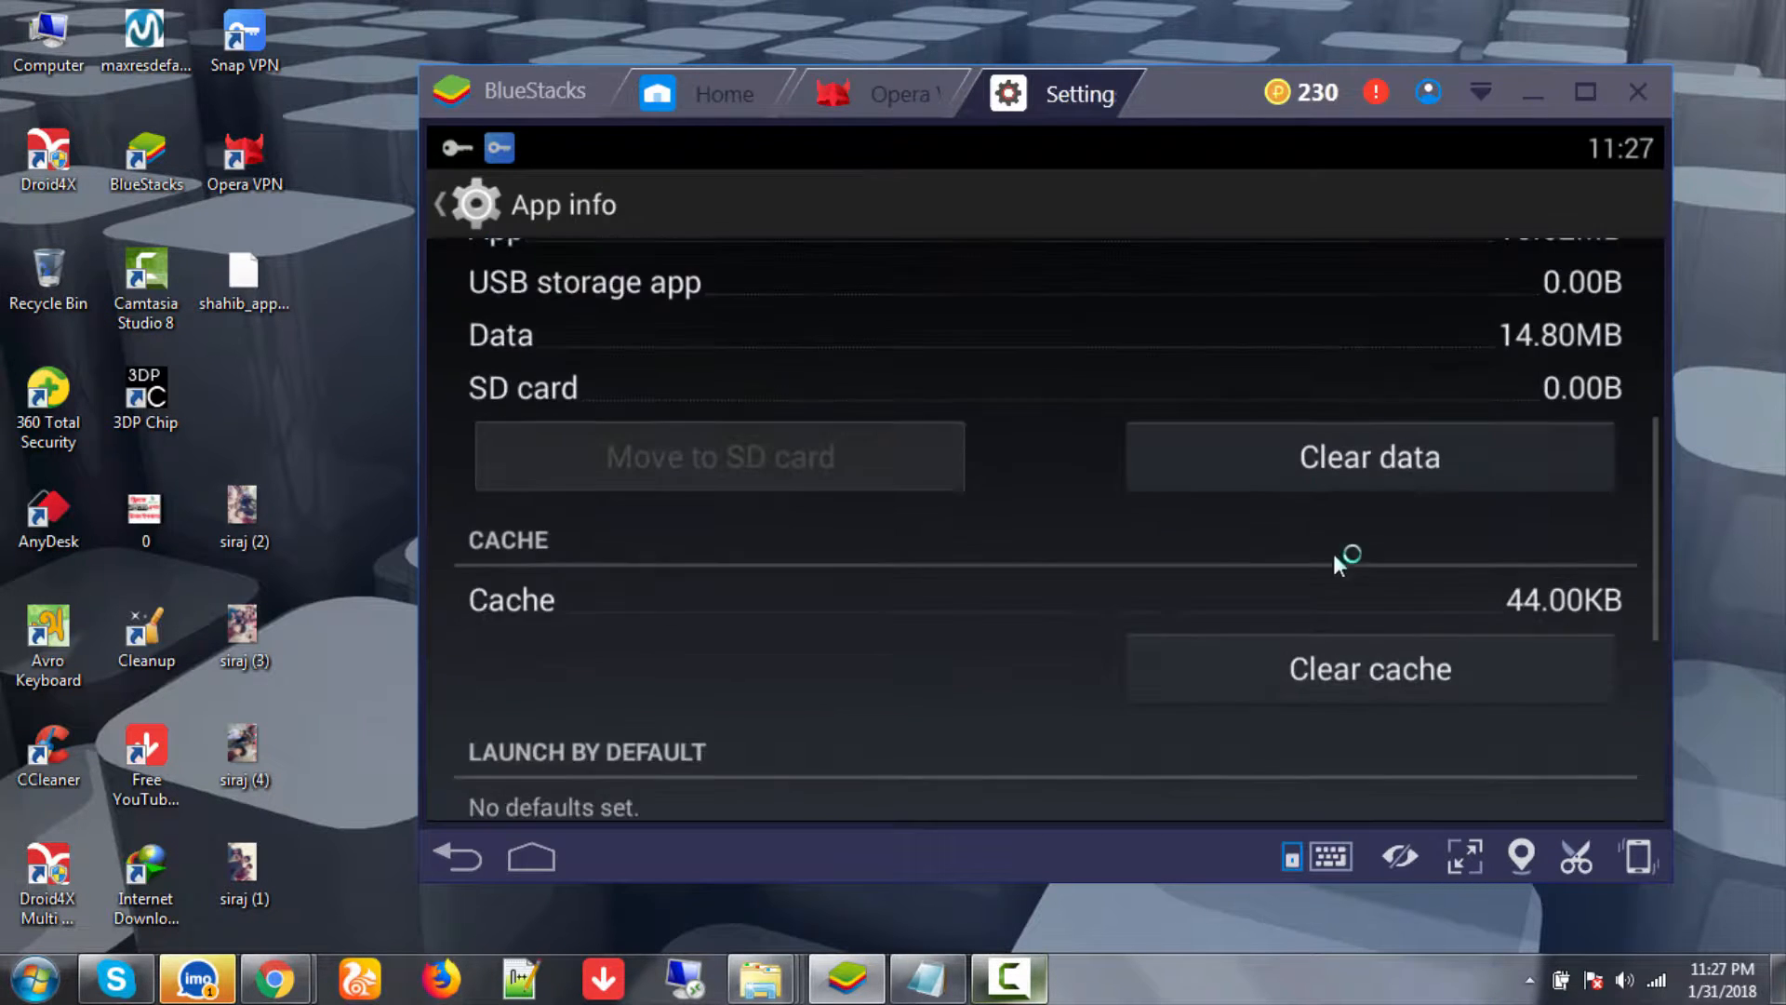
click(1338, 488)
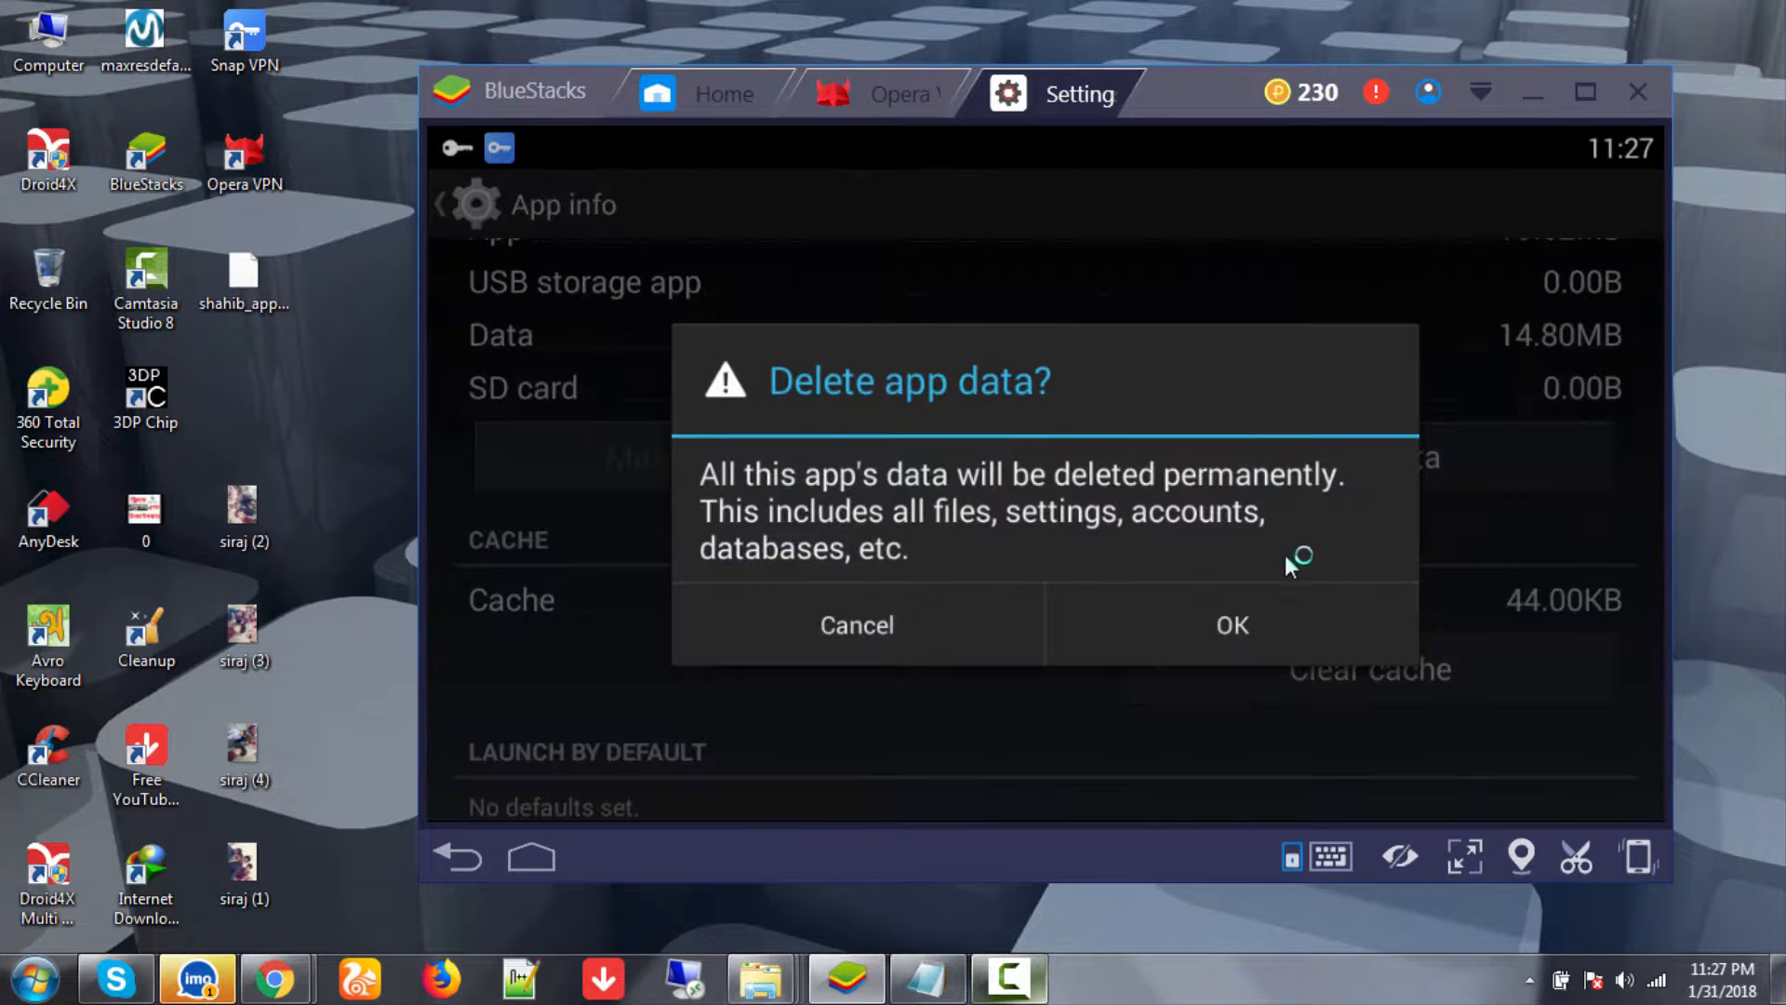
click(1260, 621)
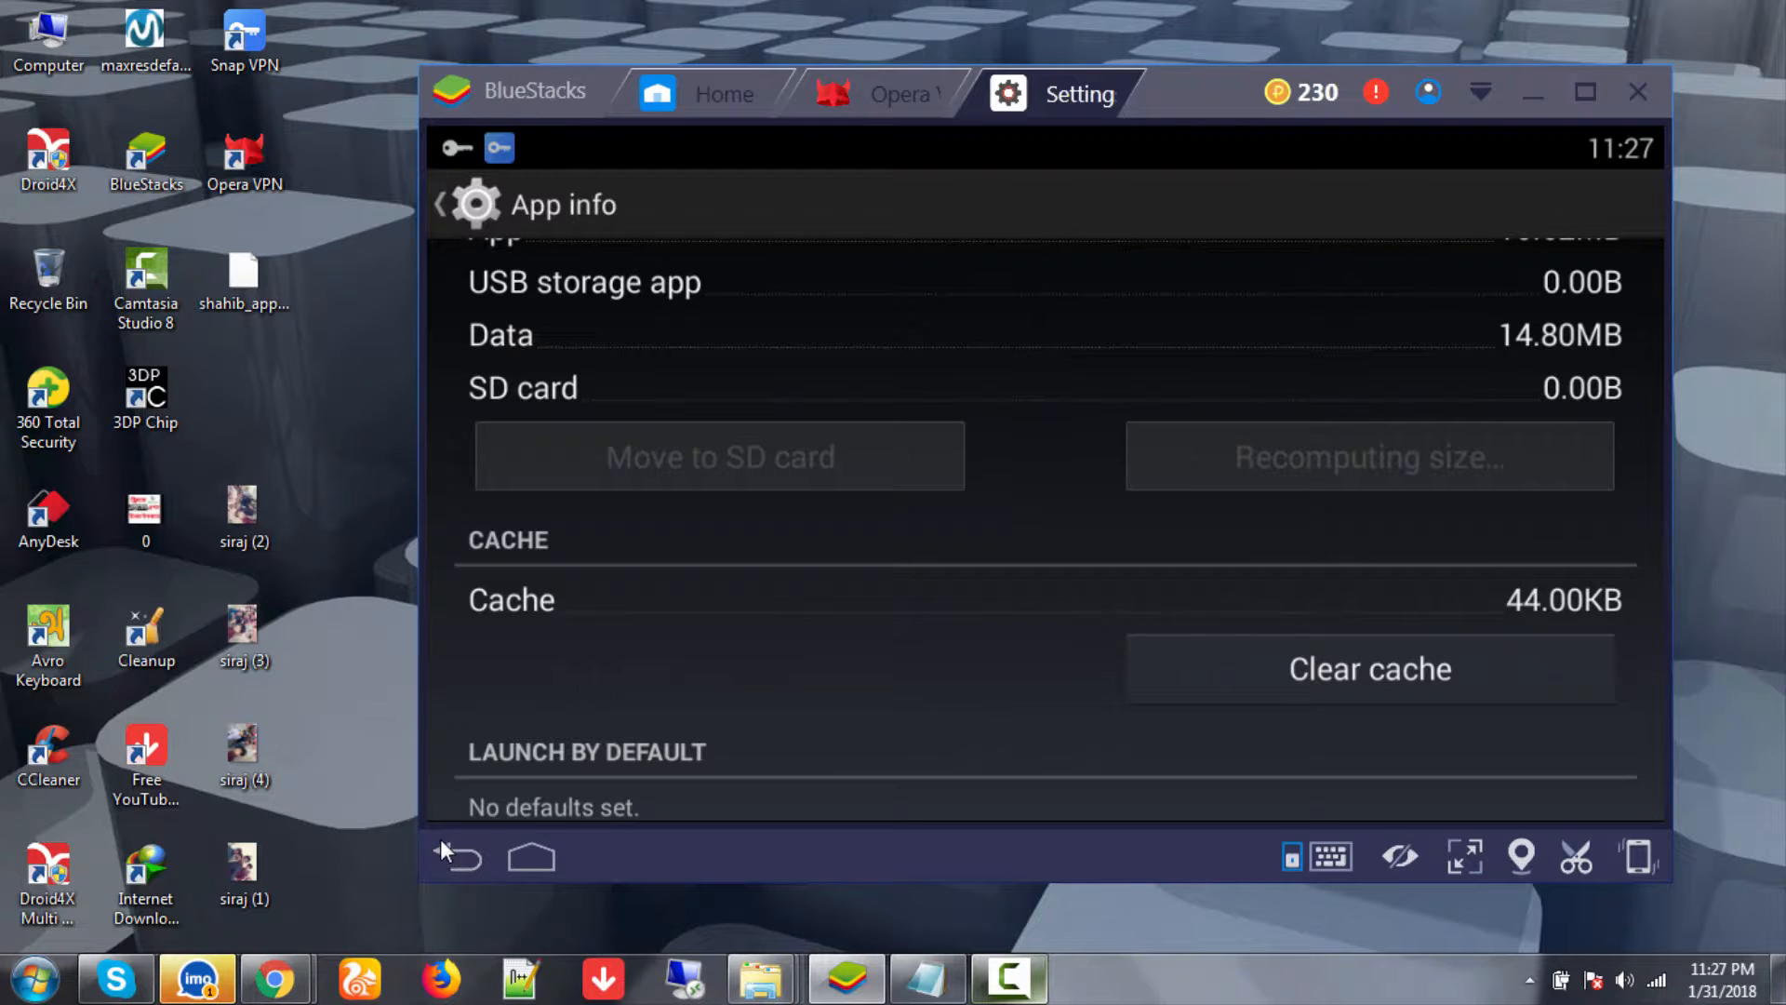
click(439, 839)
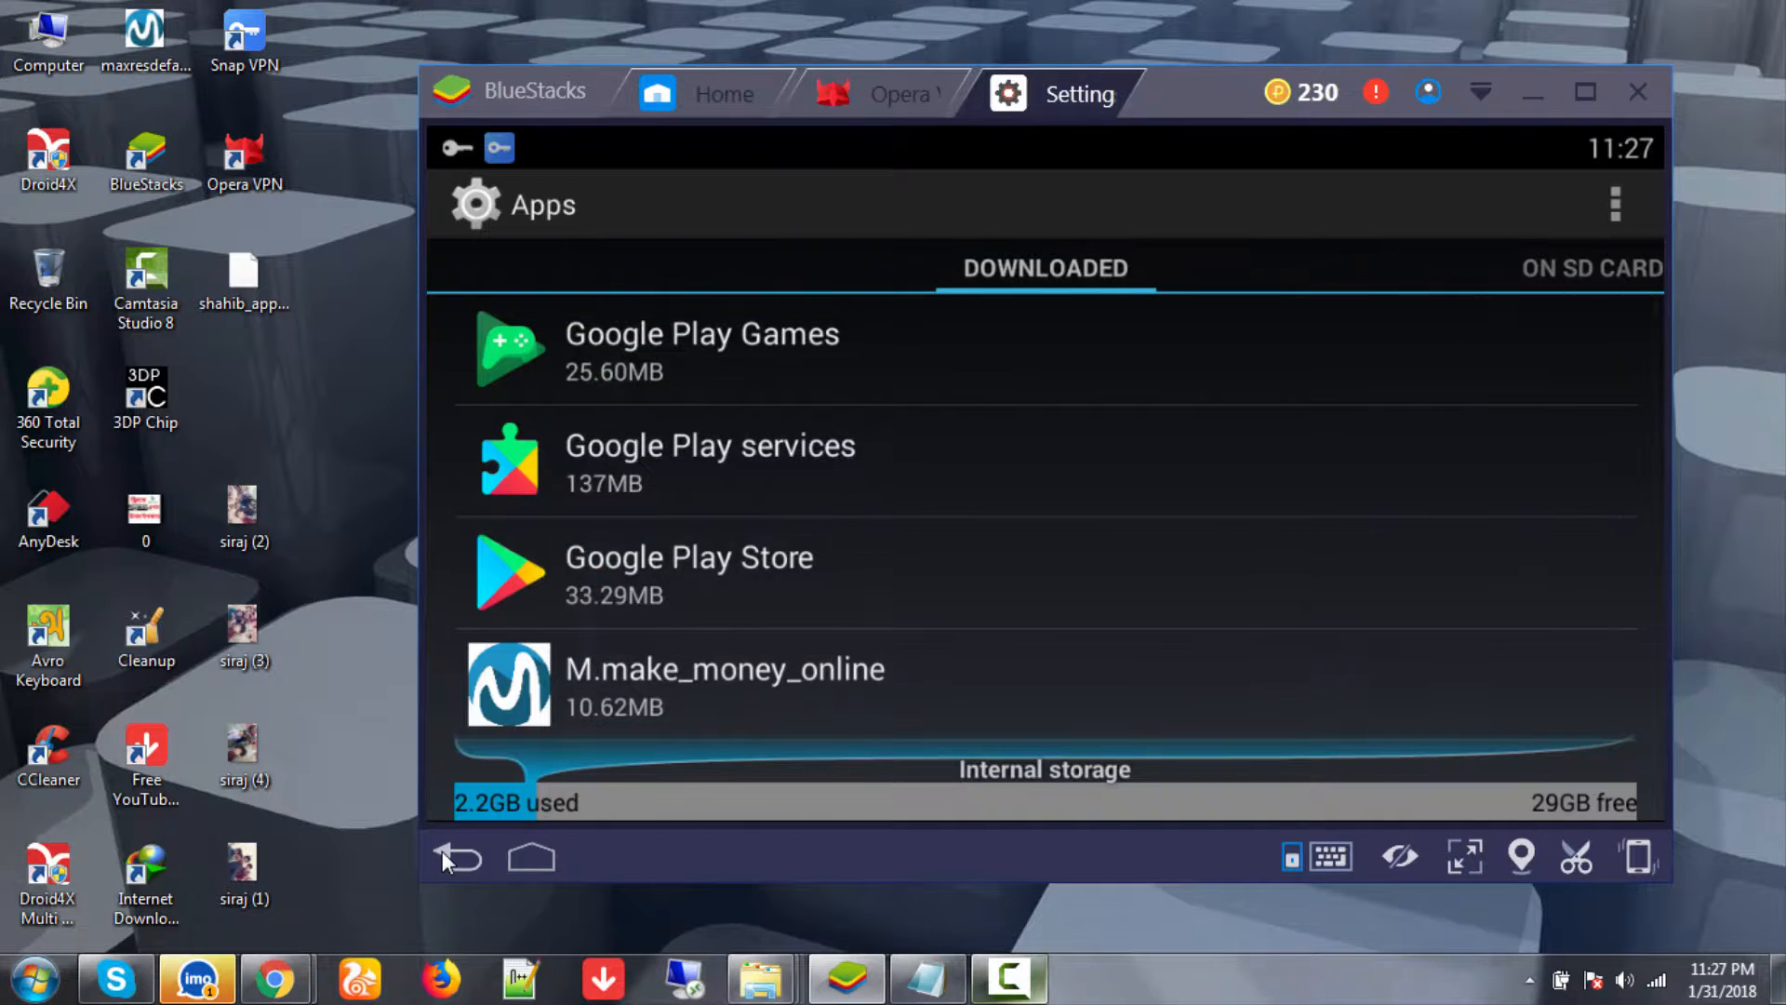
- Back out of the app settings to the My Apps home screen, then refresh the desktop
click(443, 850)
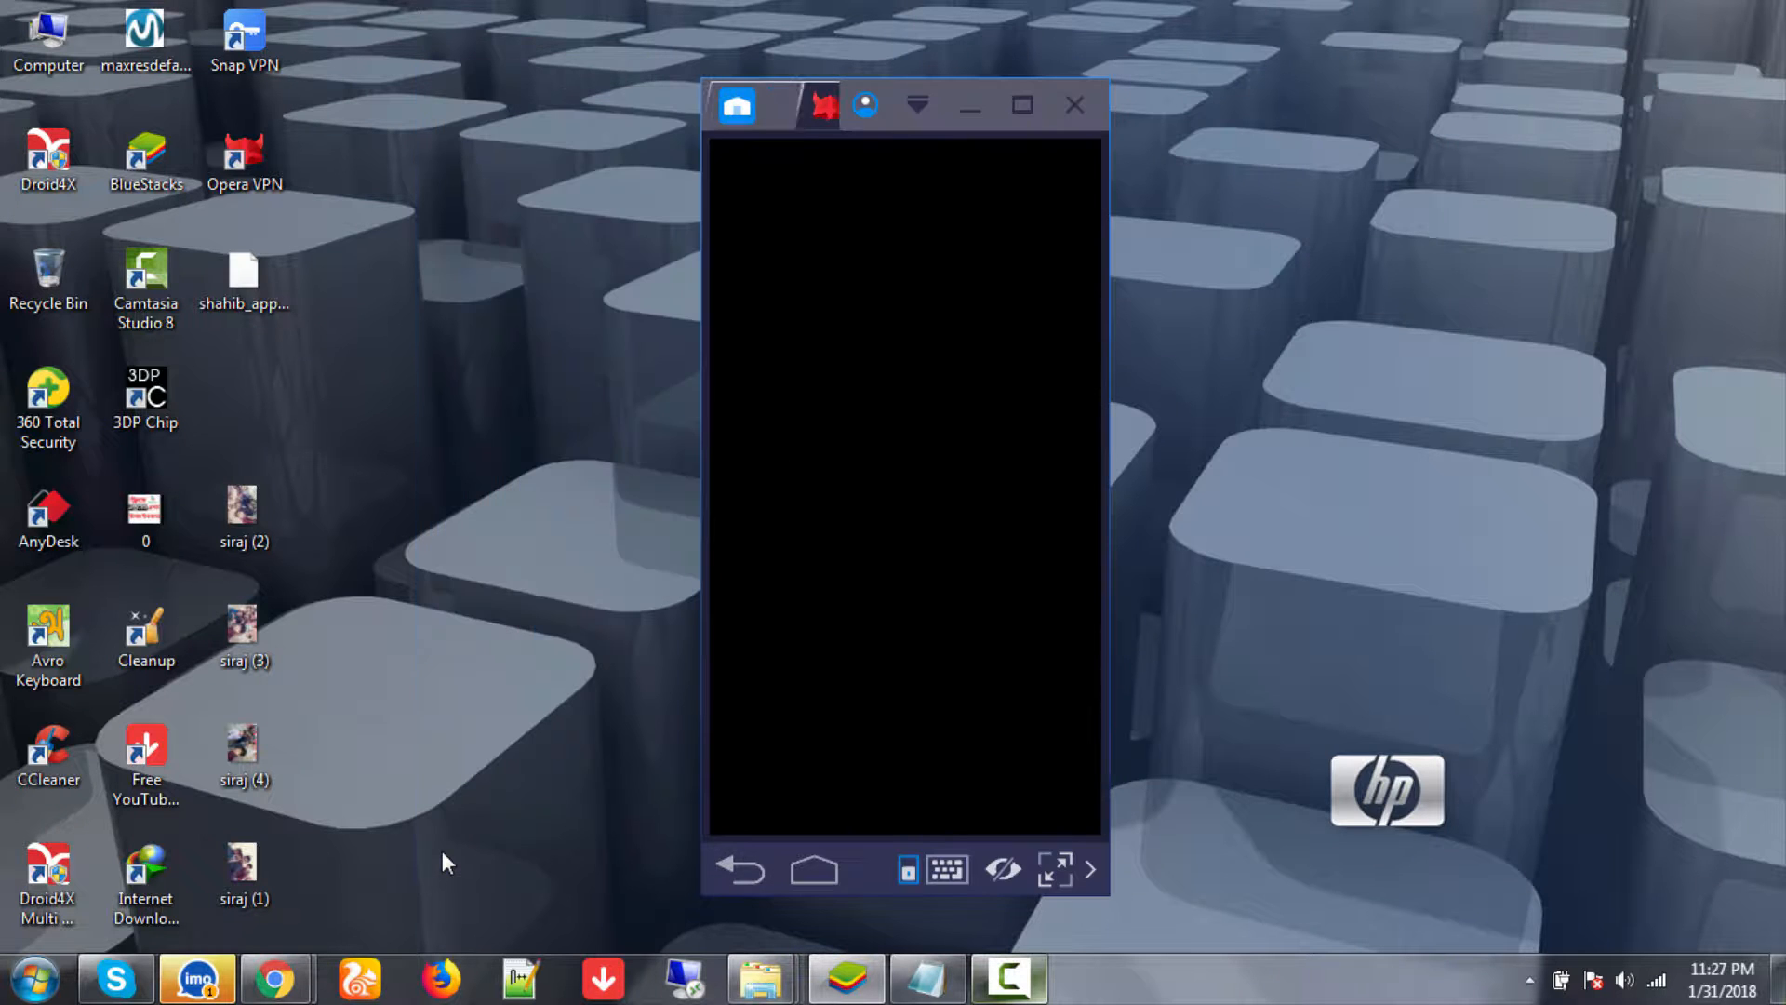
click(735, 105)
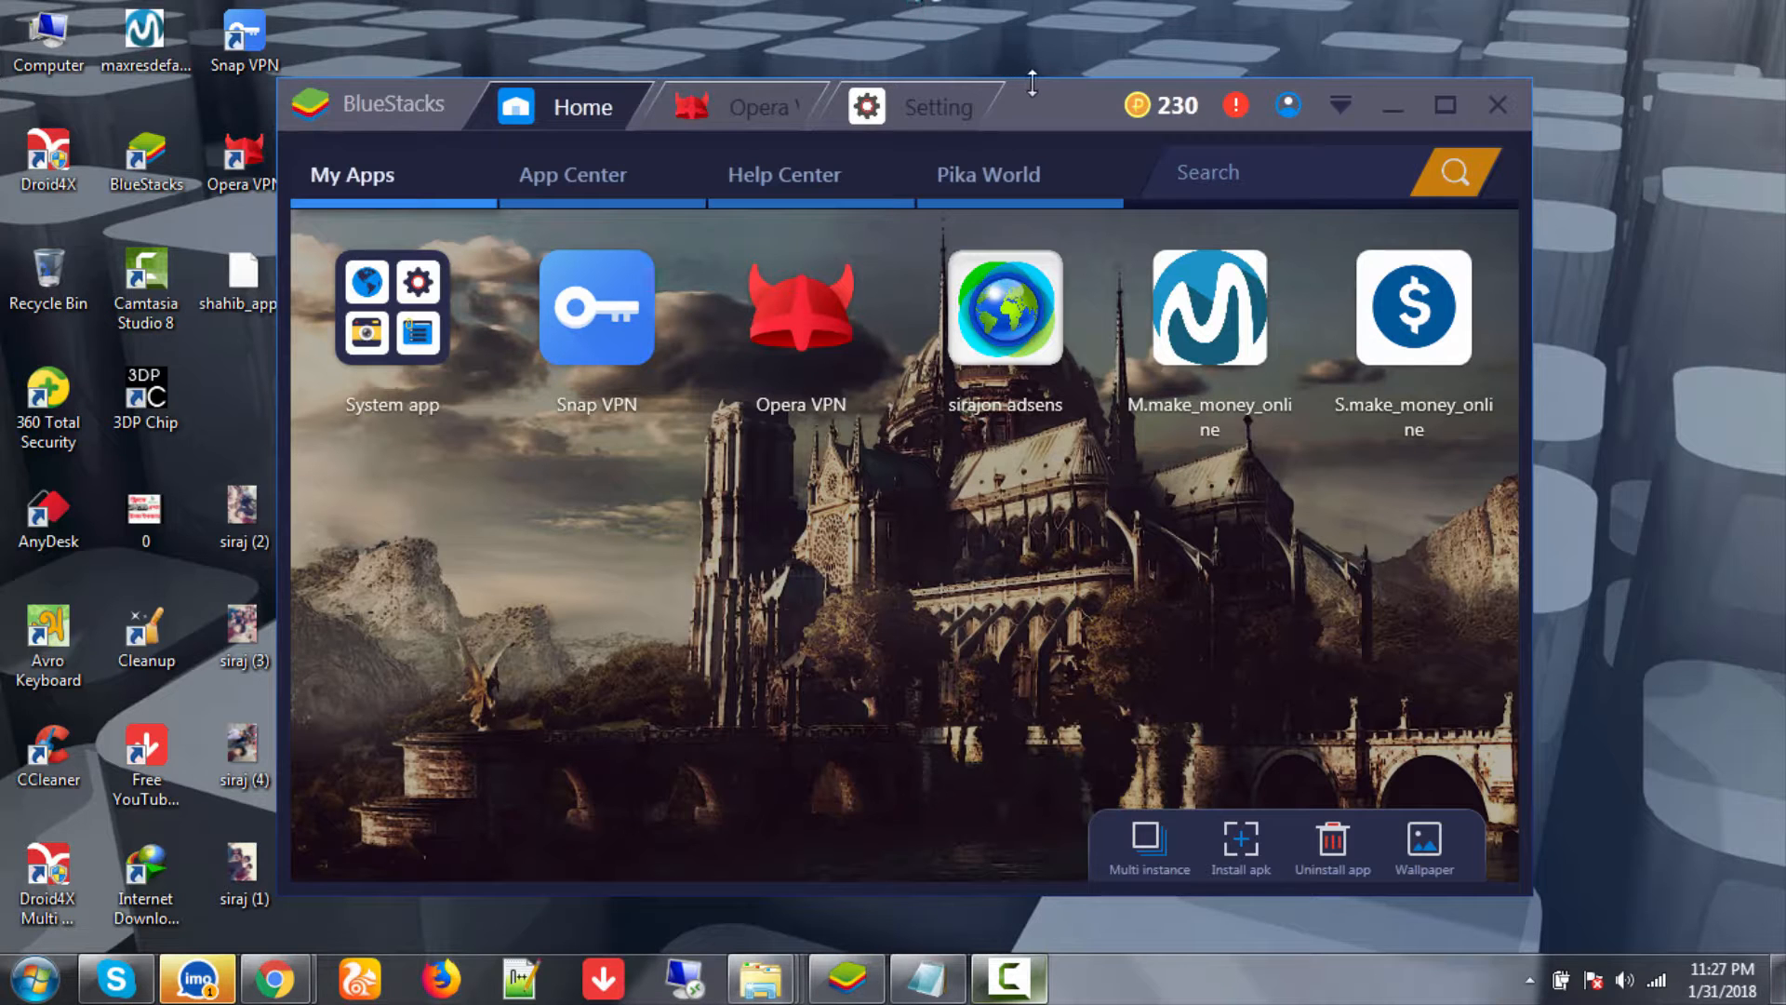
right_click(1047, 11)
click(1024, 78)
- Drag the emulator window to the top of the screen and refresh the desktop again
drag(1059, 102, 1295, 25)
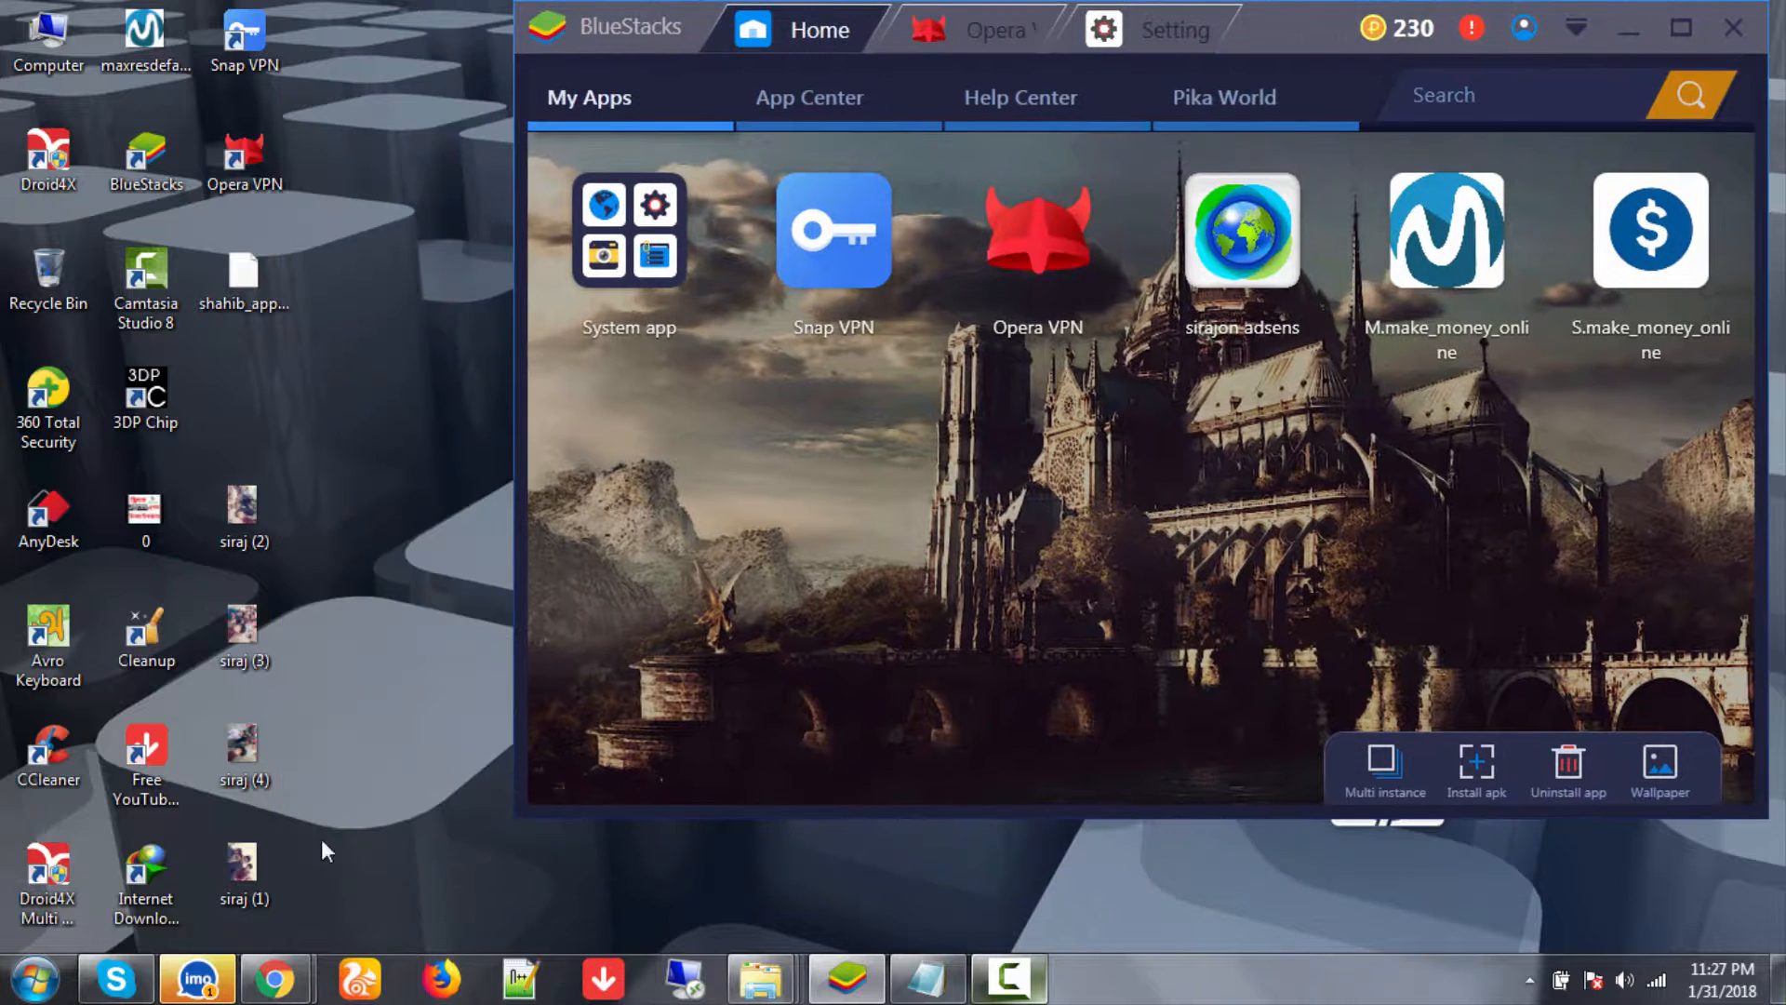
mouse_move(275, 993)
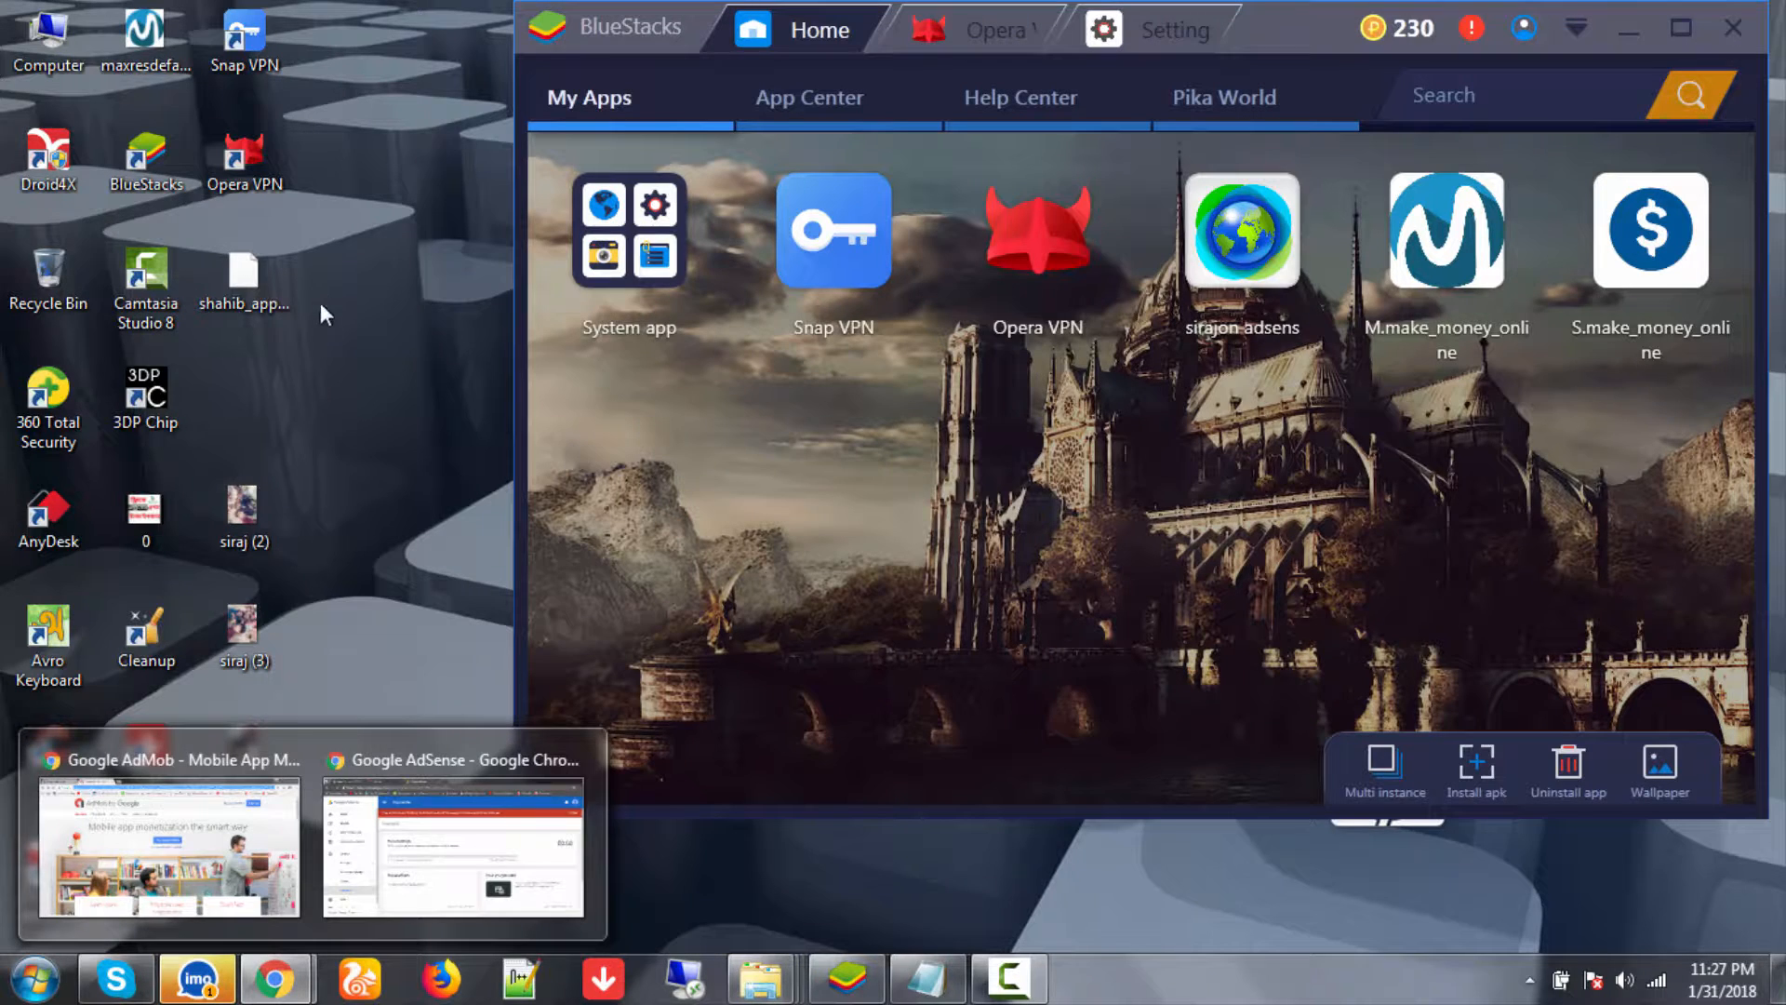
right_click(362, 271)
click(402, 358)
click(1009, 977)
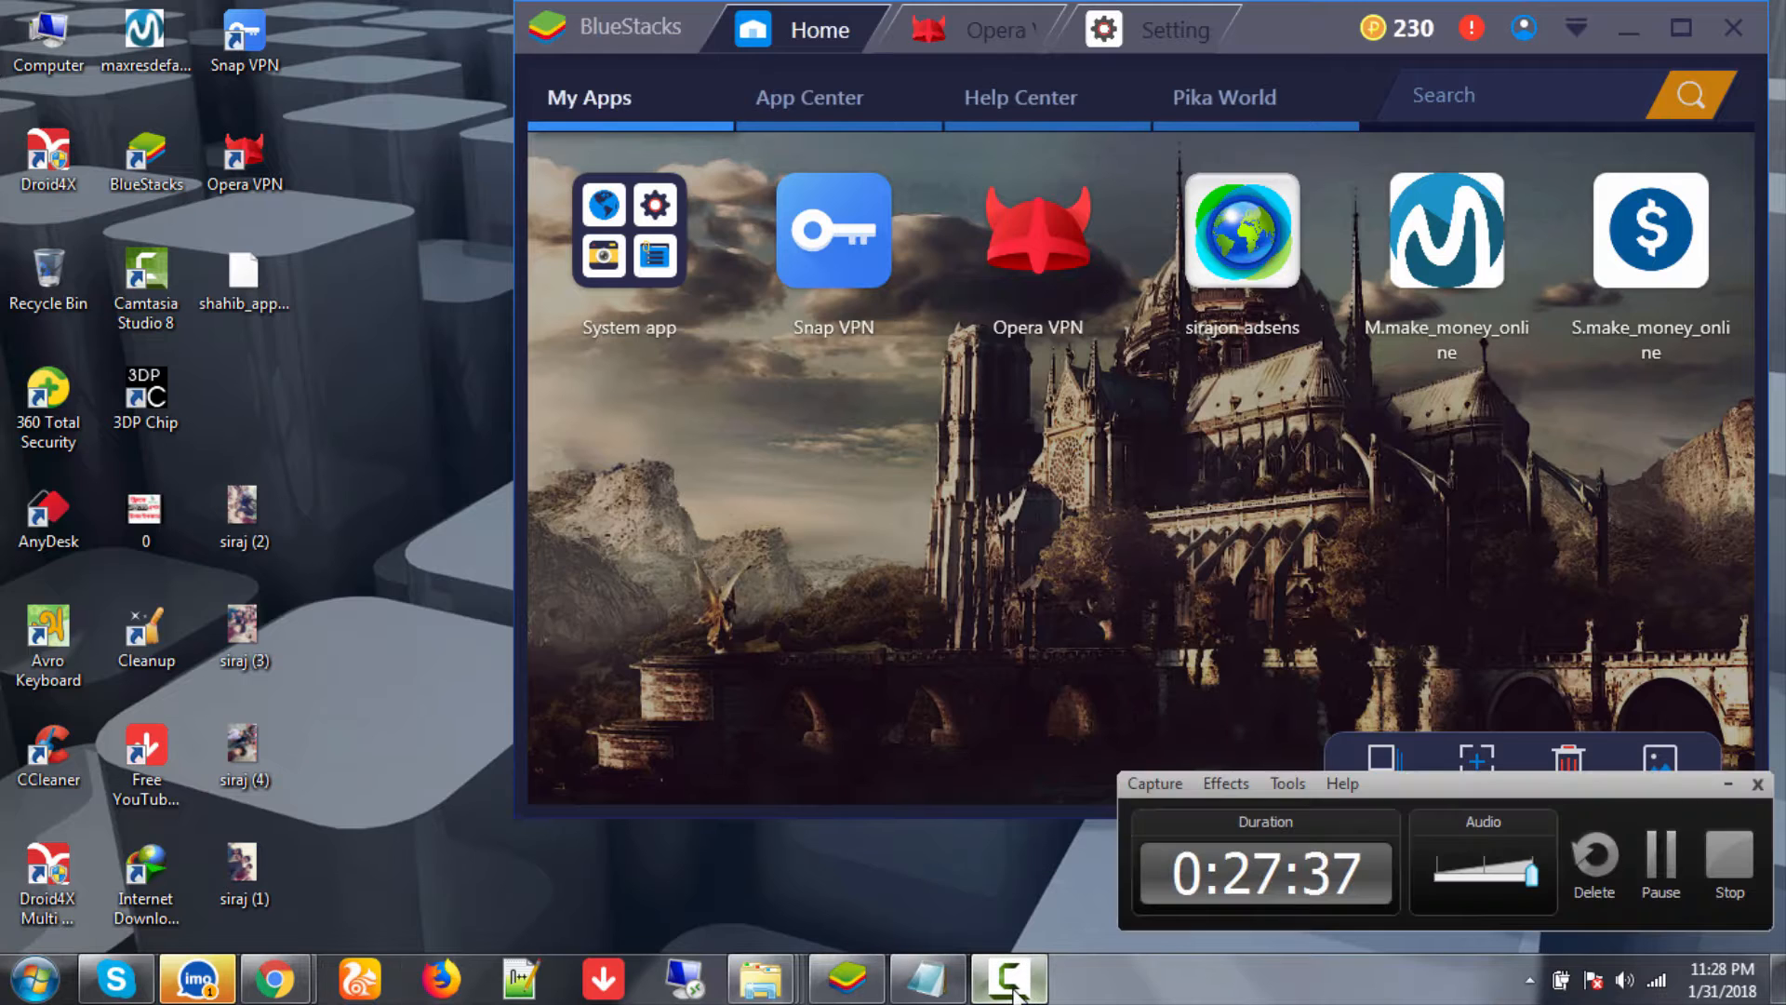